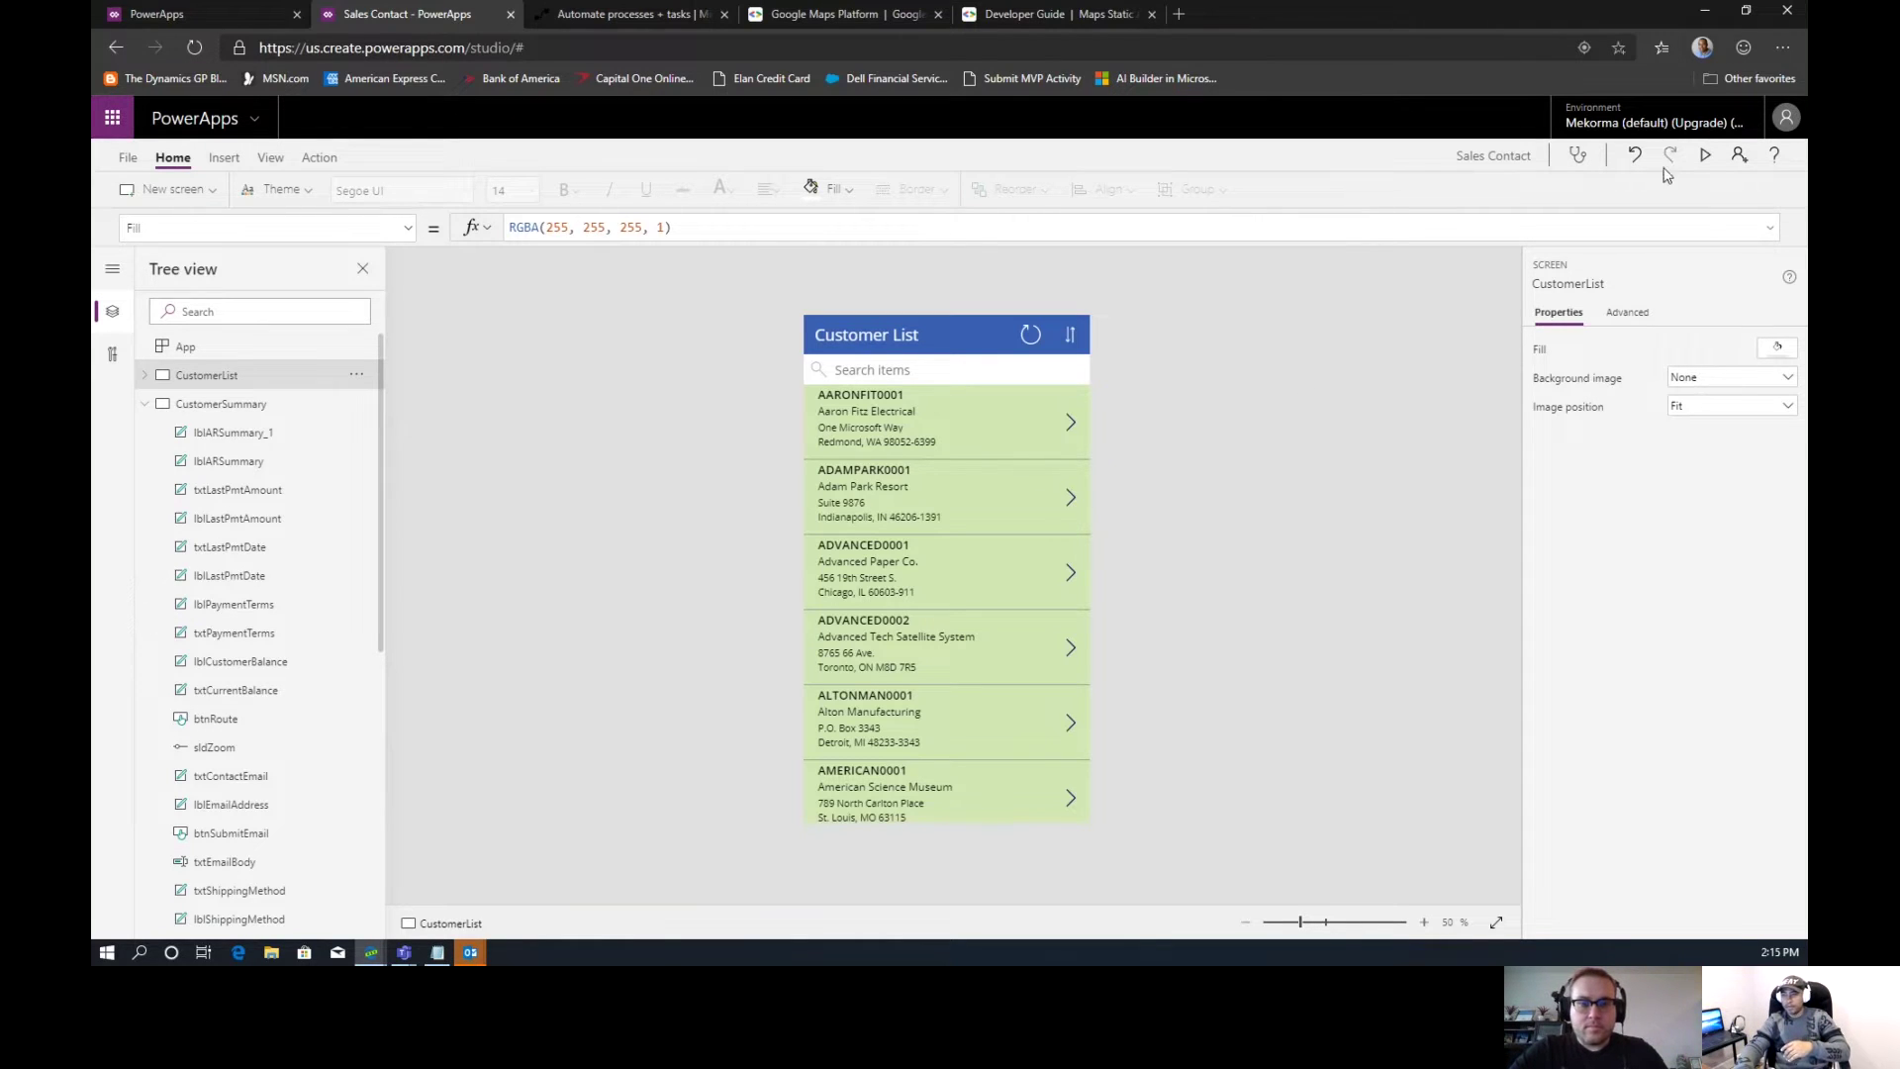
Run the Sales Contact app in preview and open Adam Park Resort's details
left_click(1706, 156)
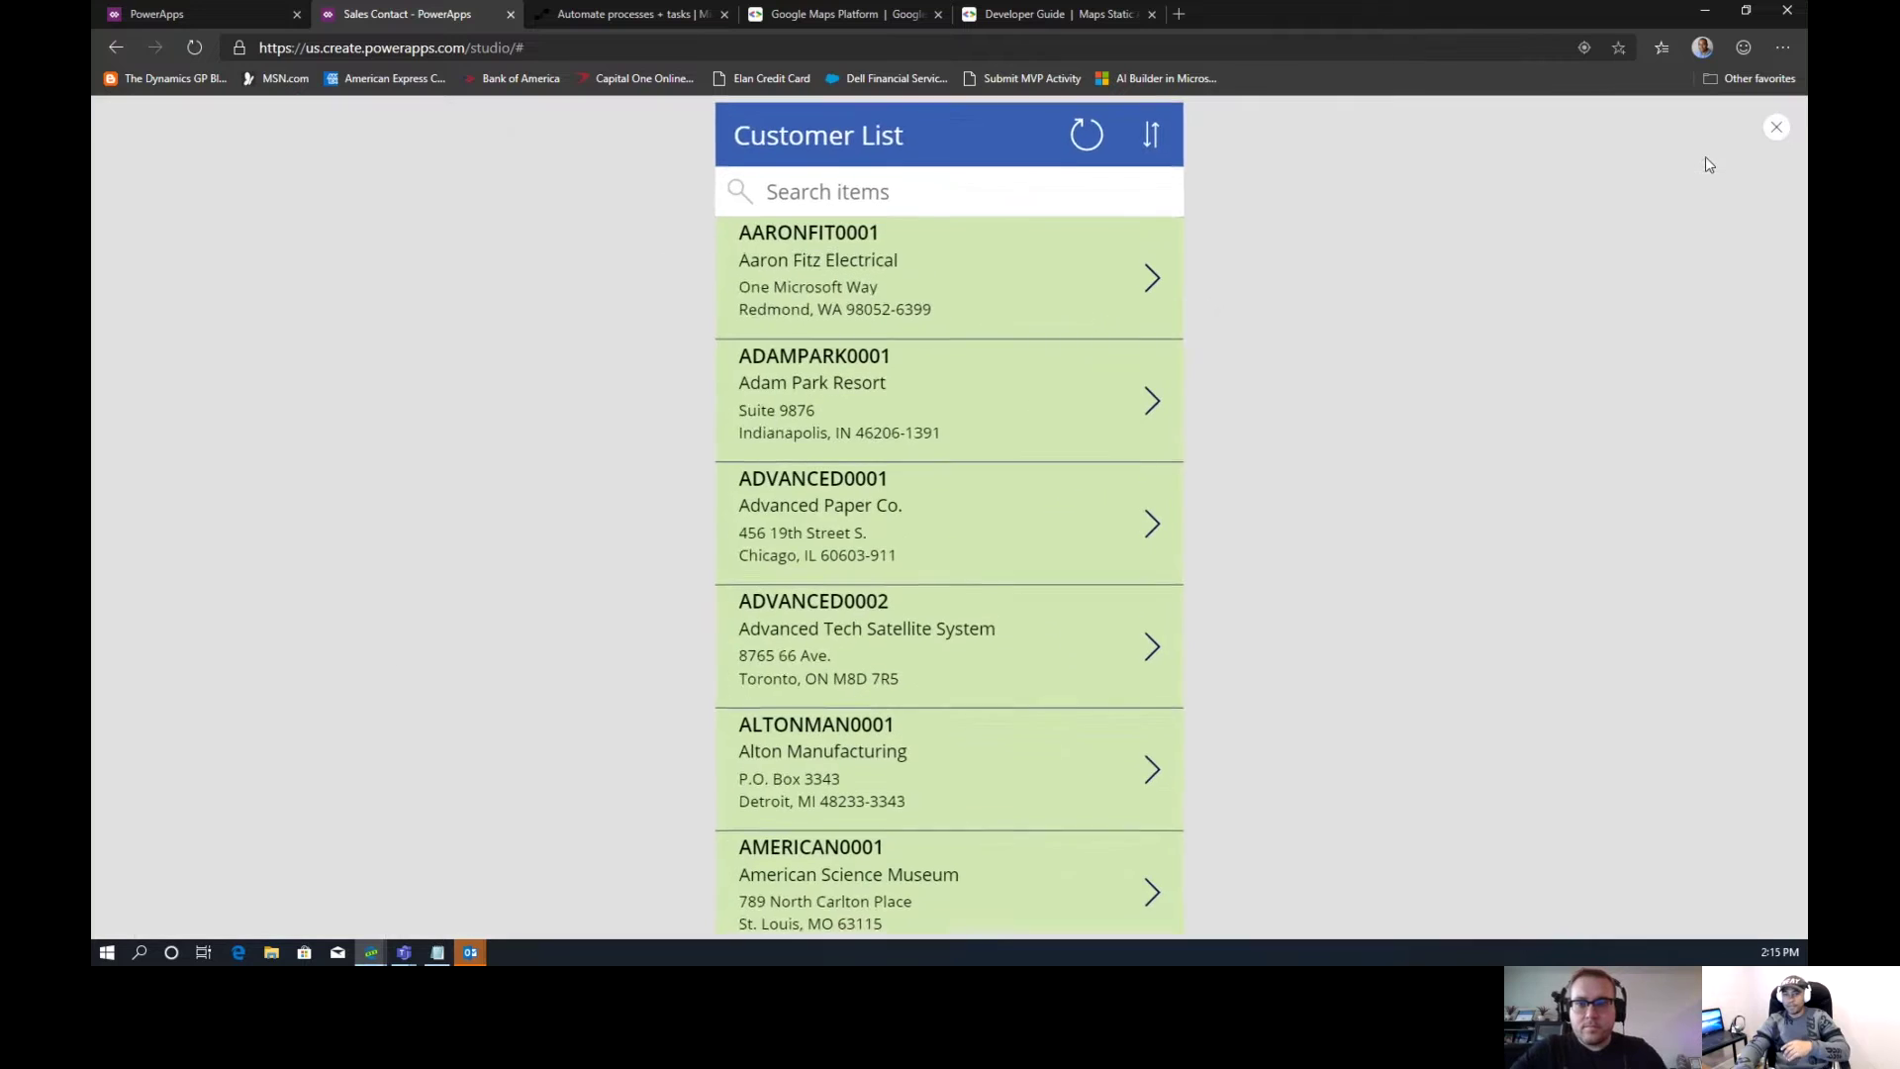
left_click(1153, 404)
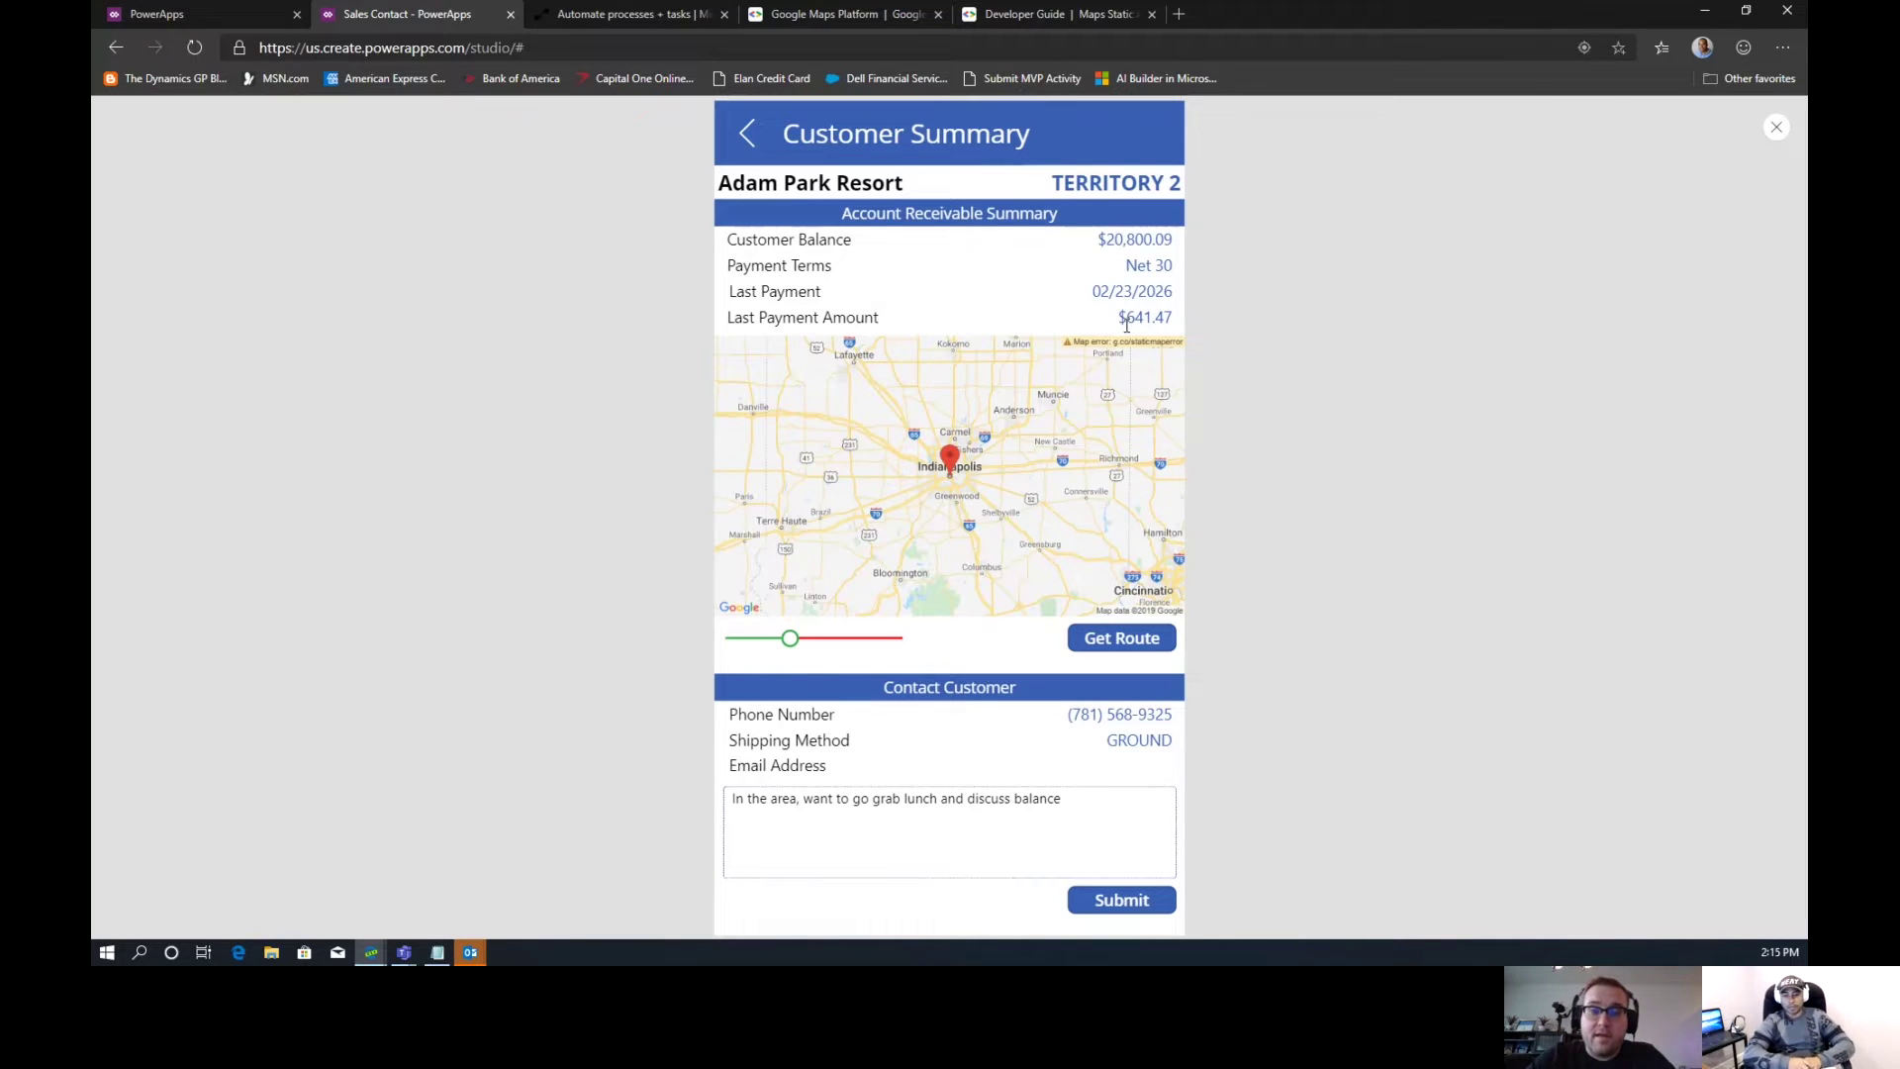
Put the cursor in the email message text of Adam Park Resort's Customer Summary
left_click(1096, 802)
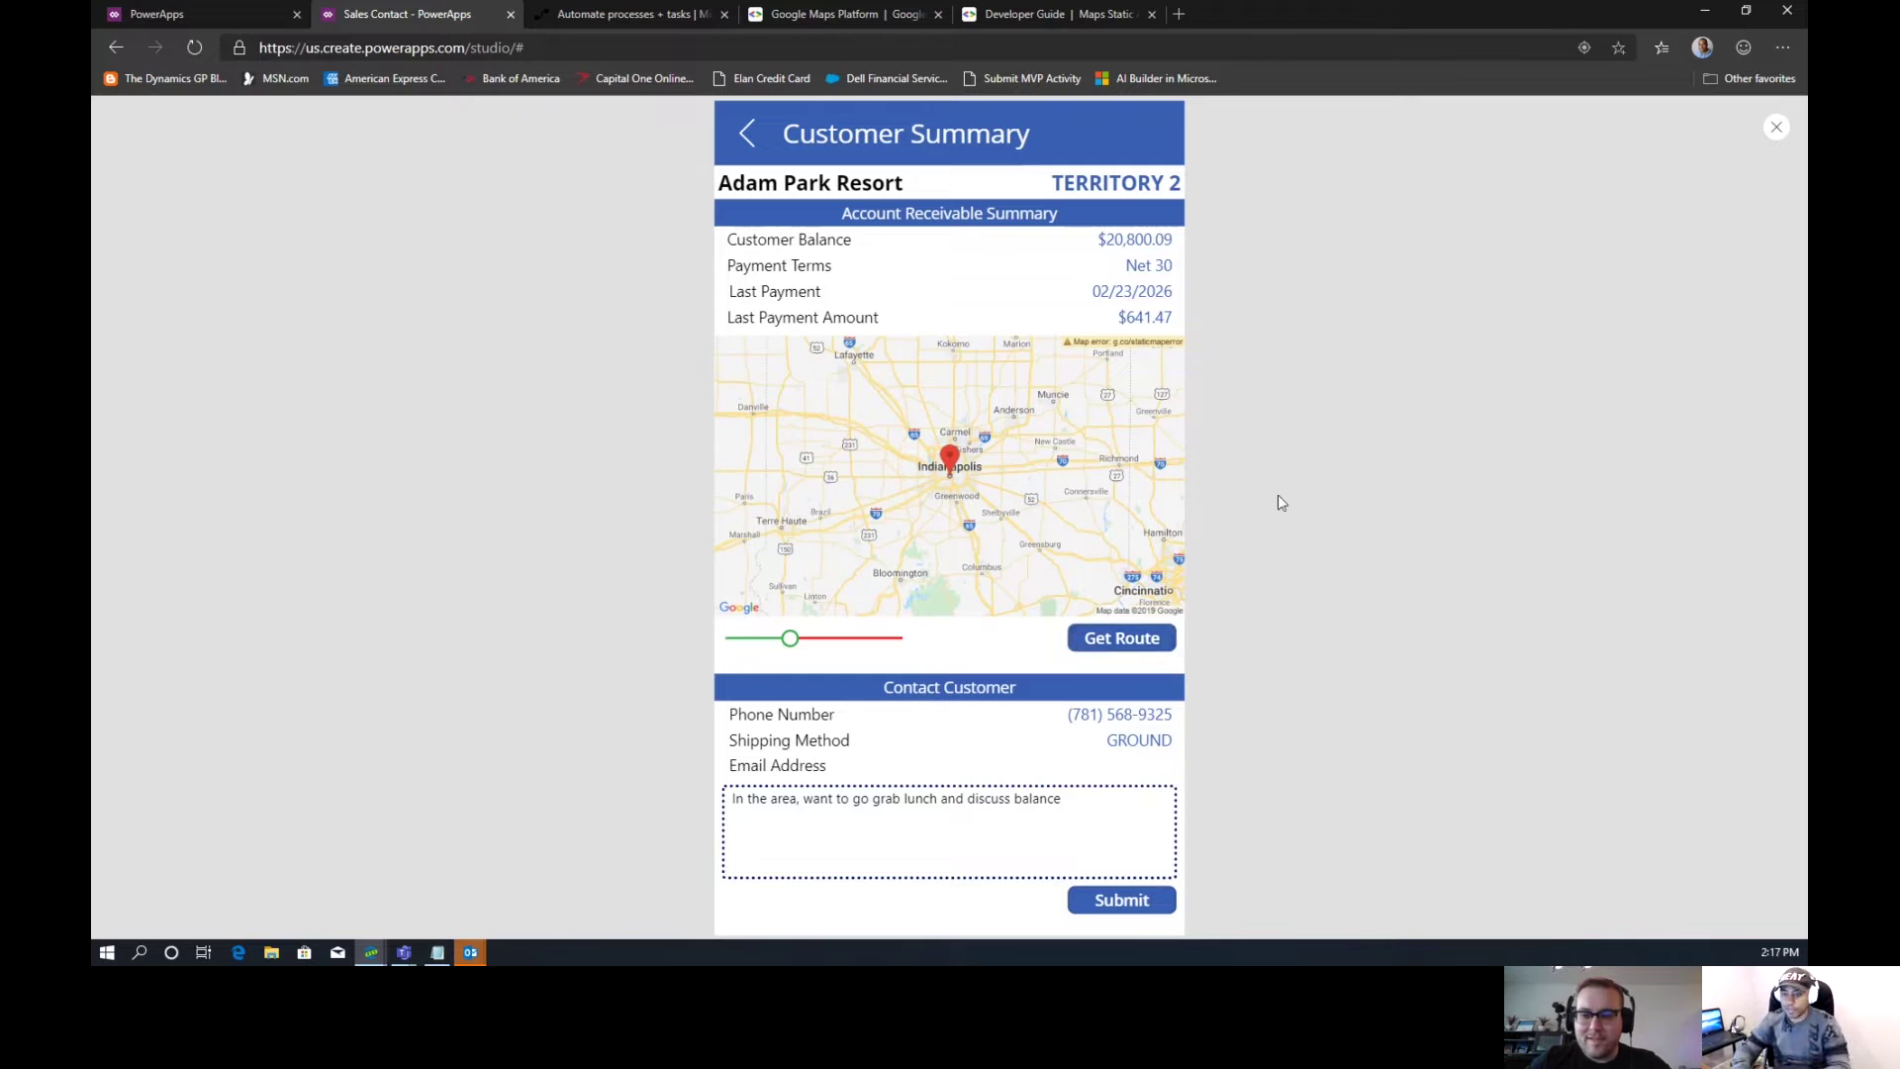
Exit preview, collapse CustomerSummary in Tree view, and display the Hidden screen
left_click(1776, 132)
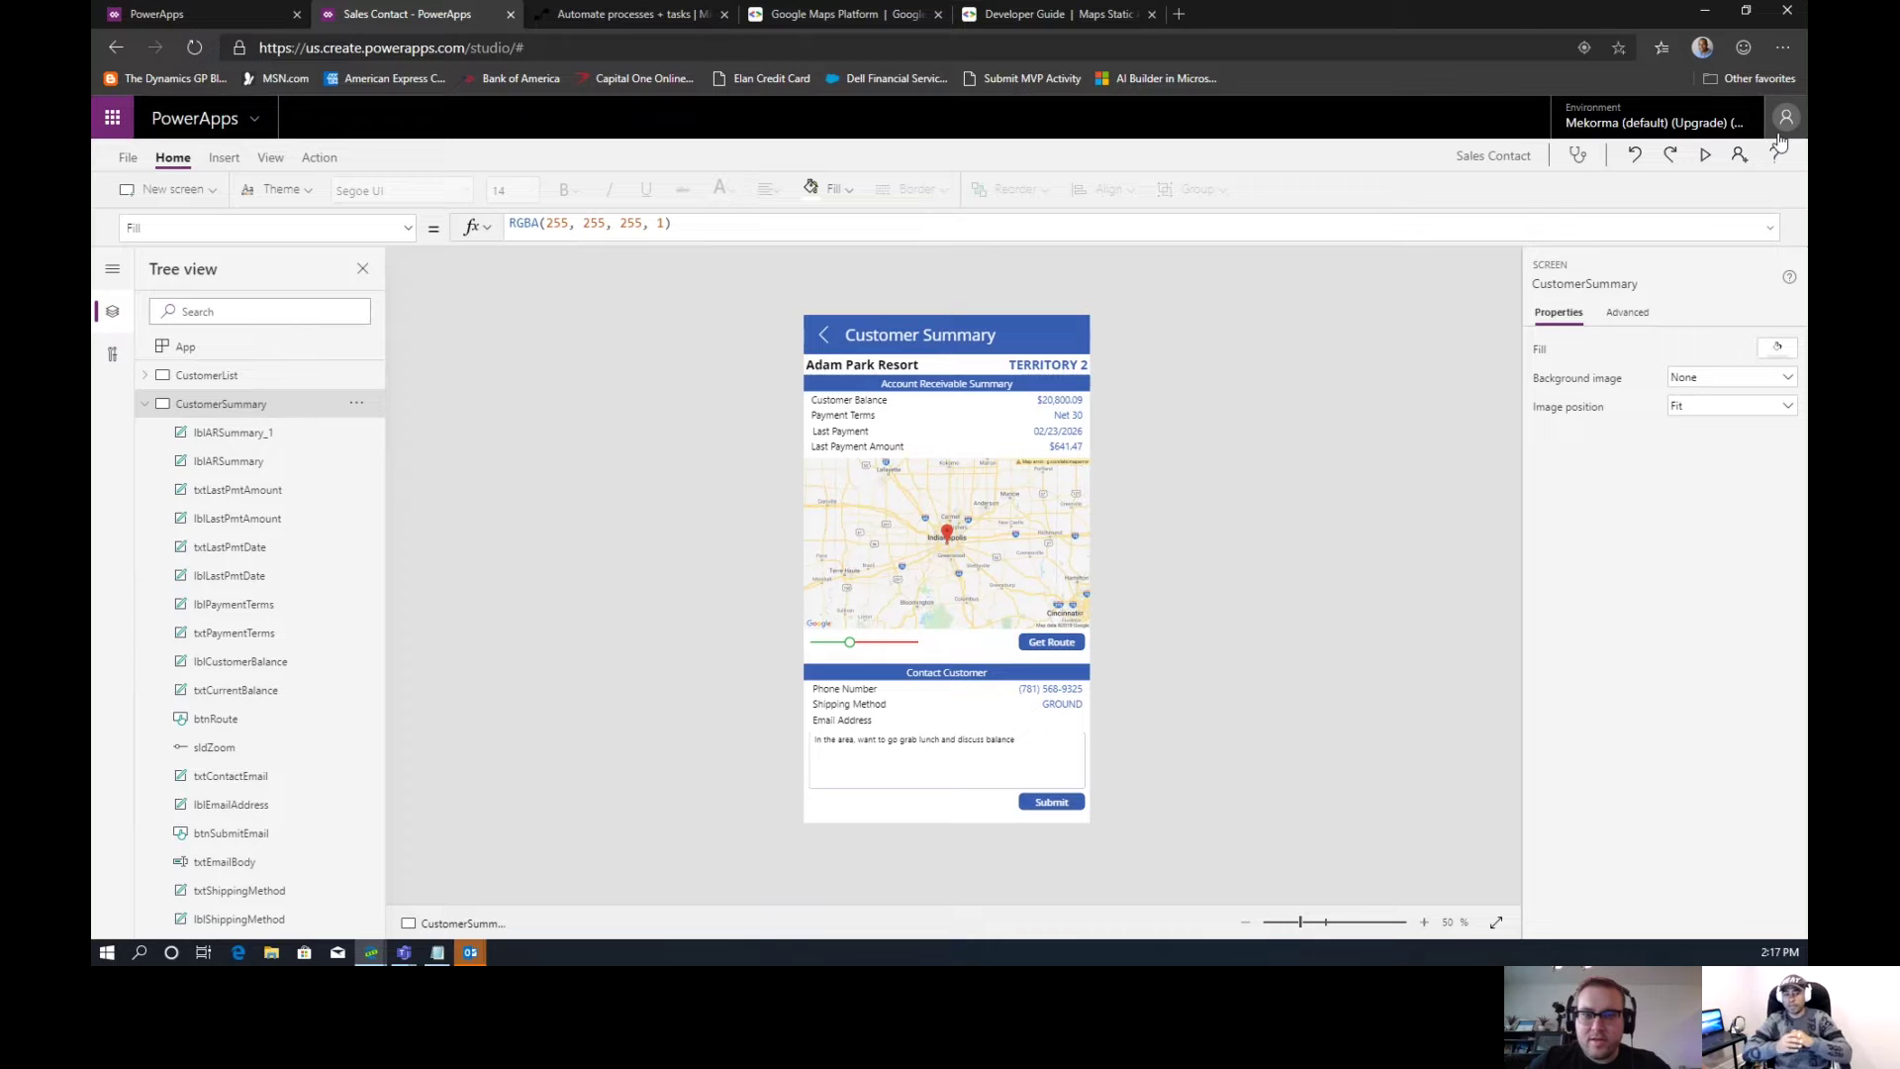
left_click(142, 408)
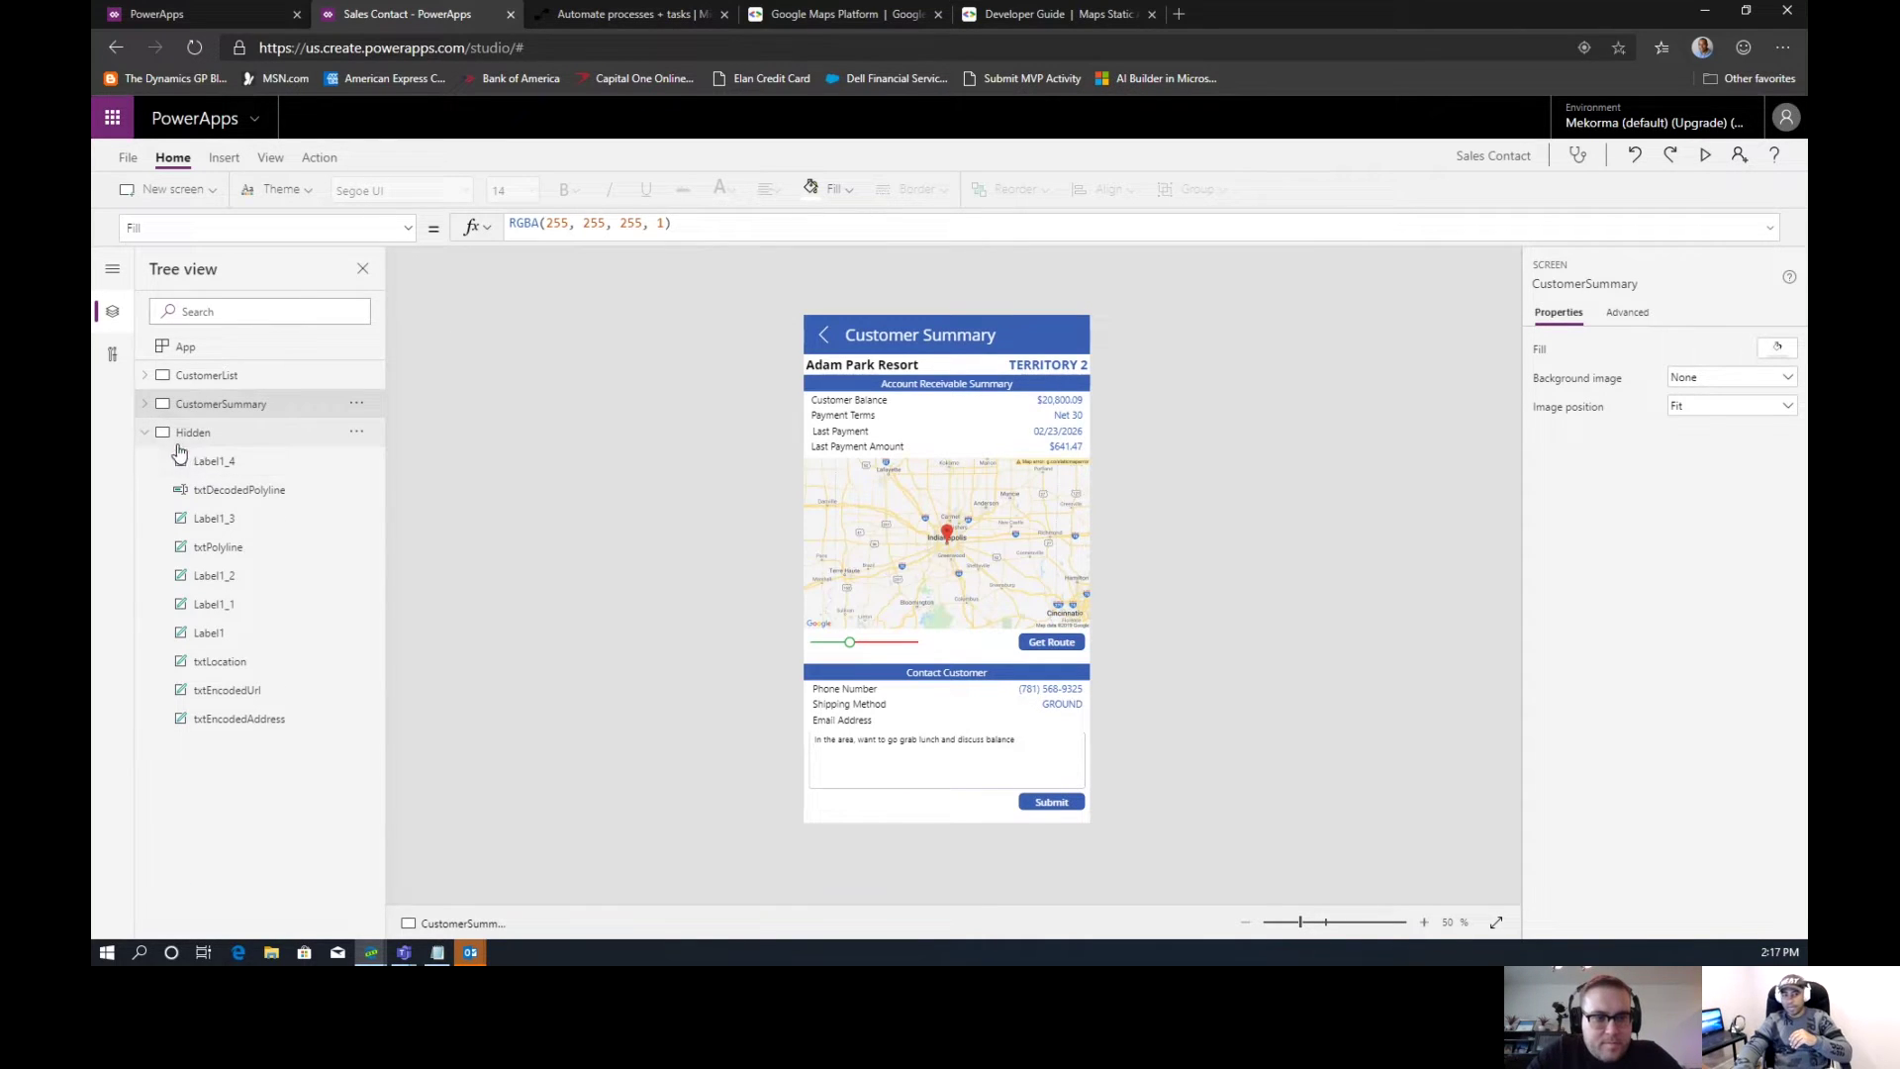
left_click(192, 443)
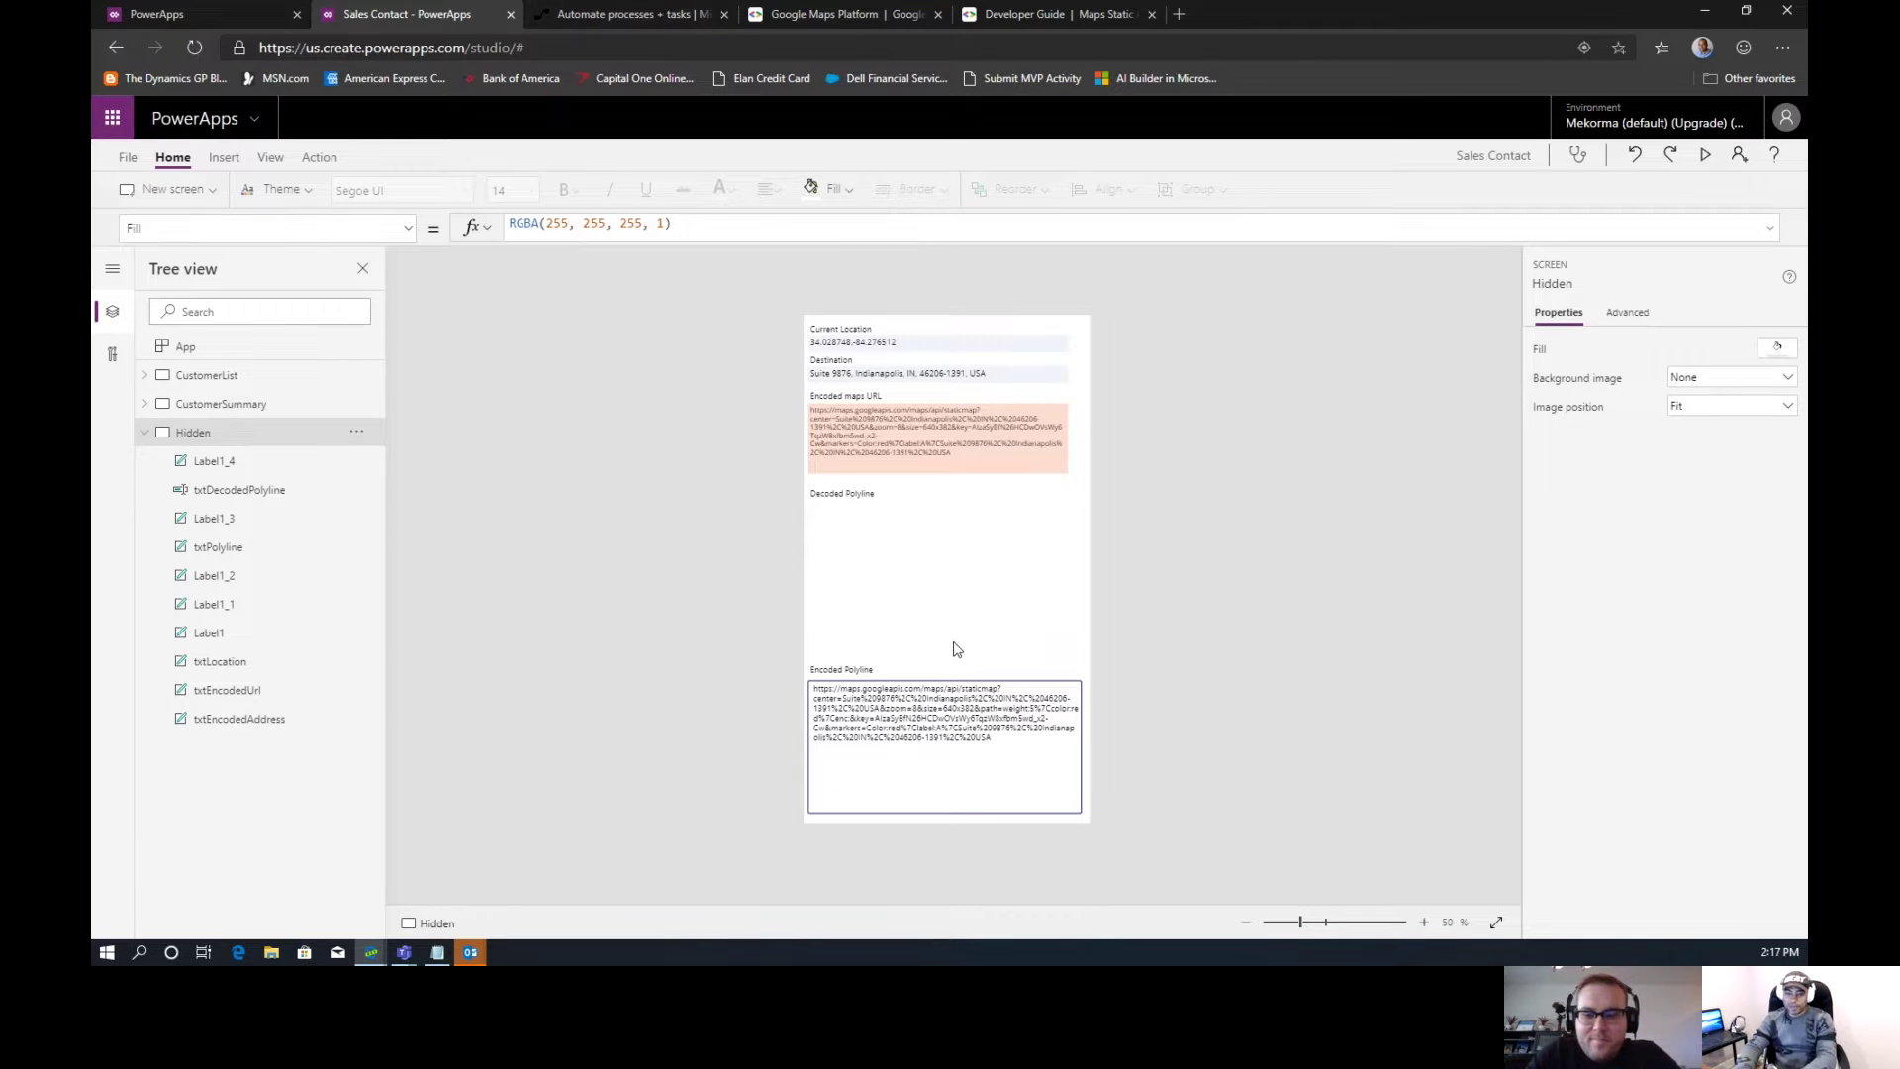
At 65% zoom, review the txtEncodedUrl, txtDecodedPolyline and txtPolyline formulas, then go to Microsoft Flow
left_click(1313, 926)
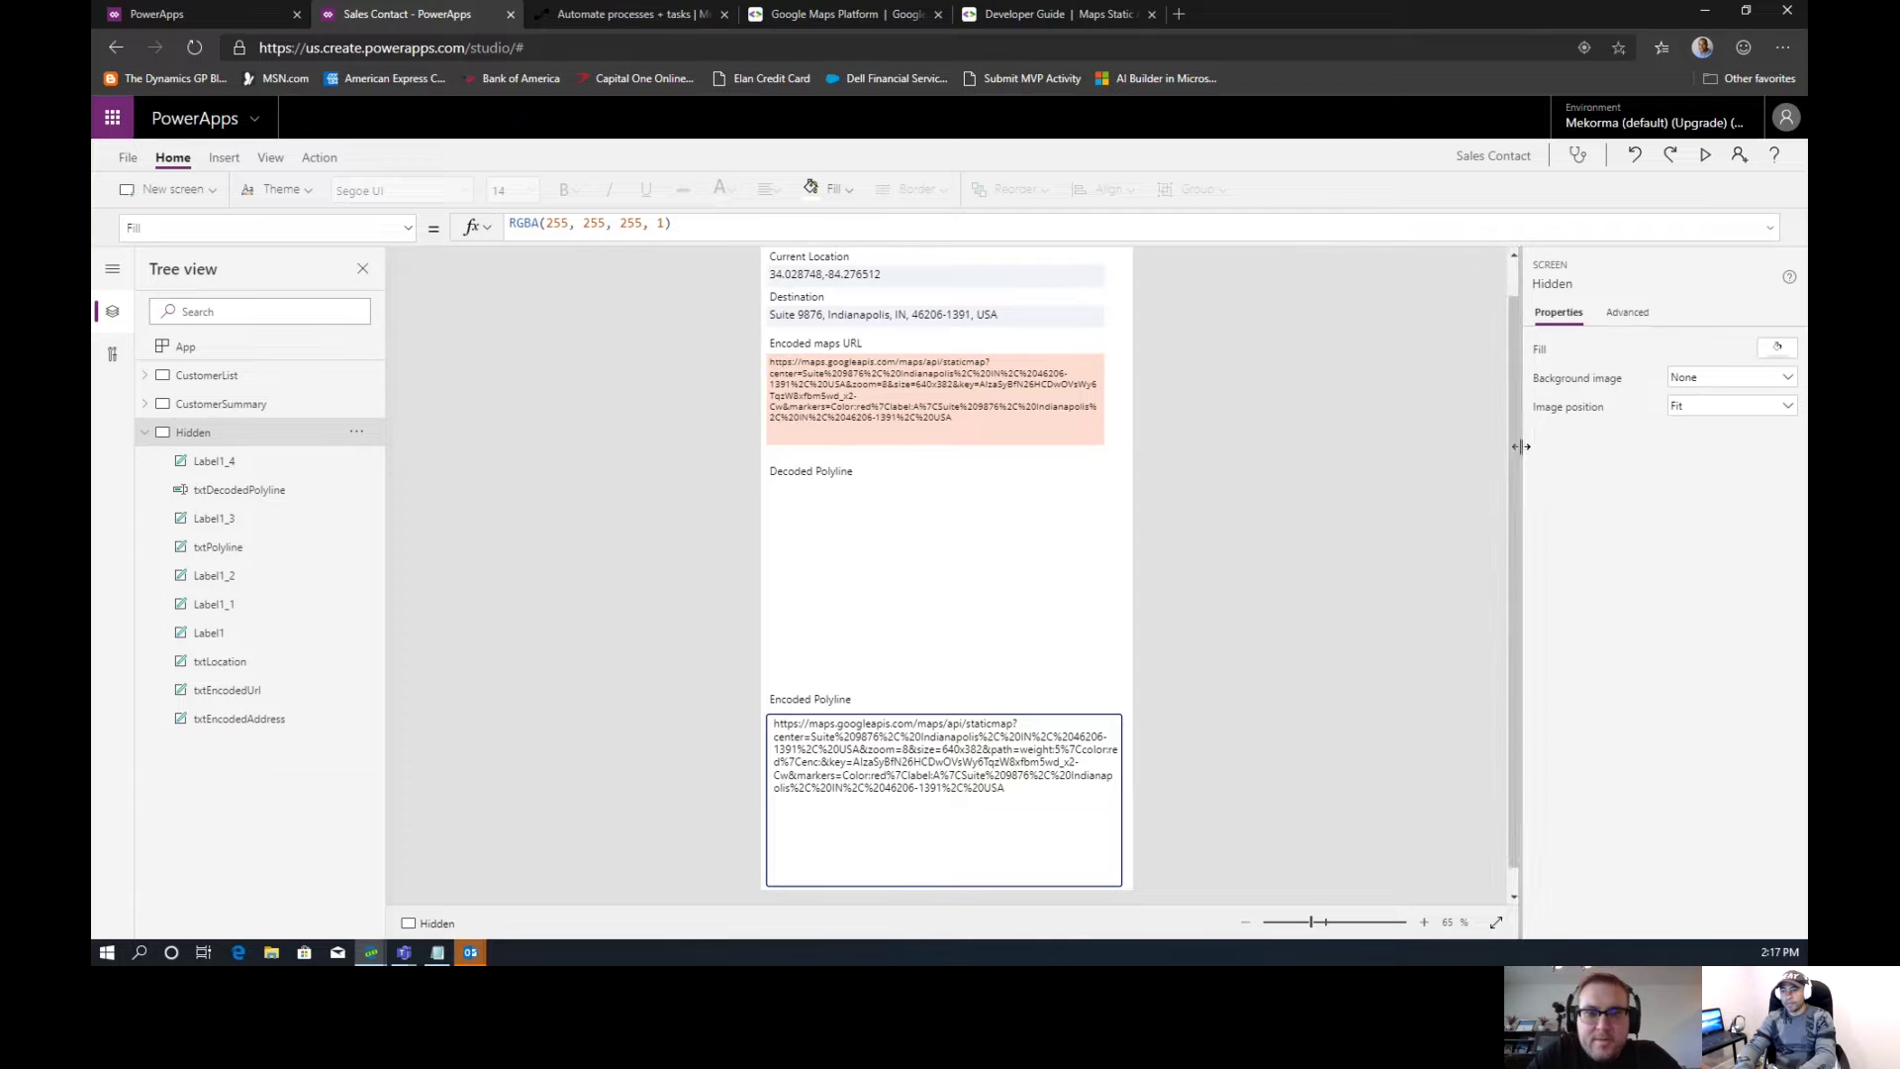
left_click_drag(1515, 452, 1513, 406)
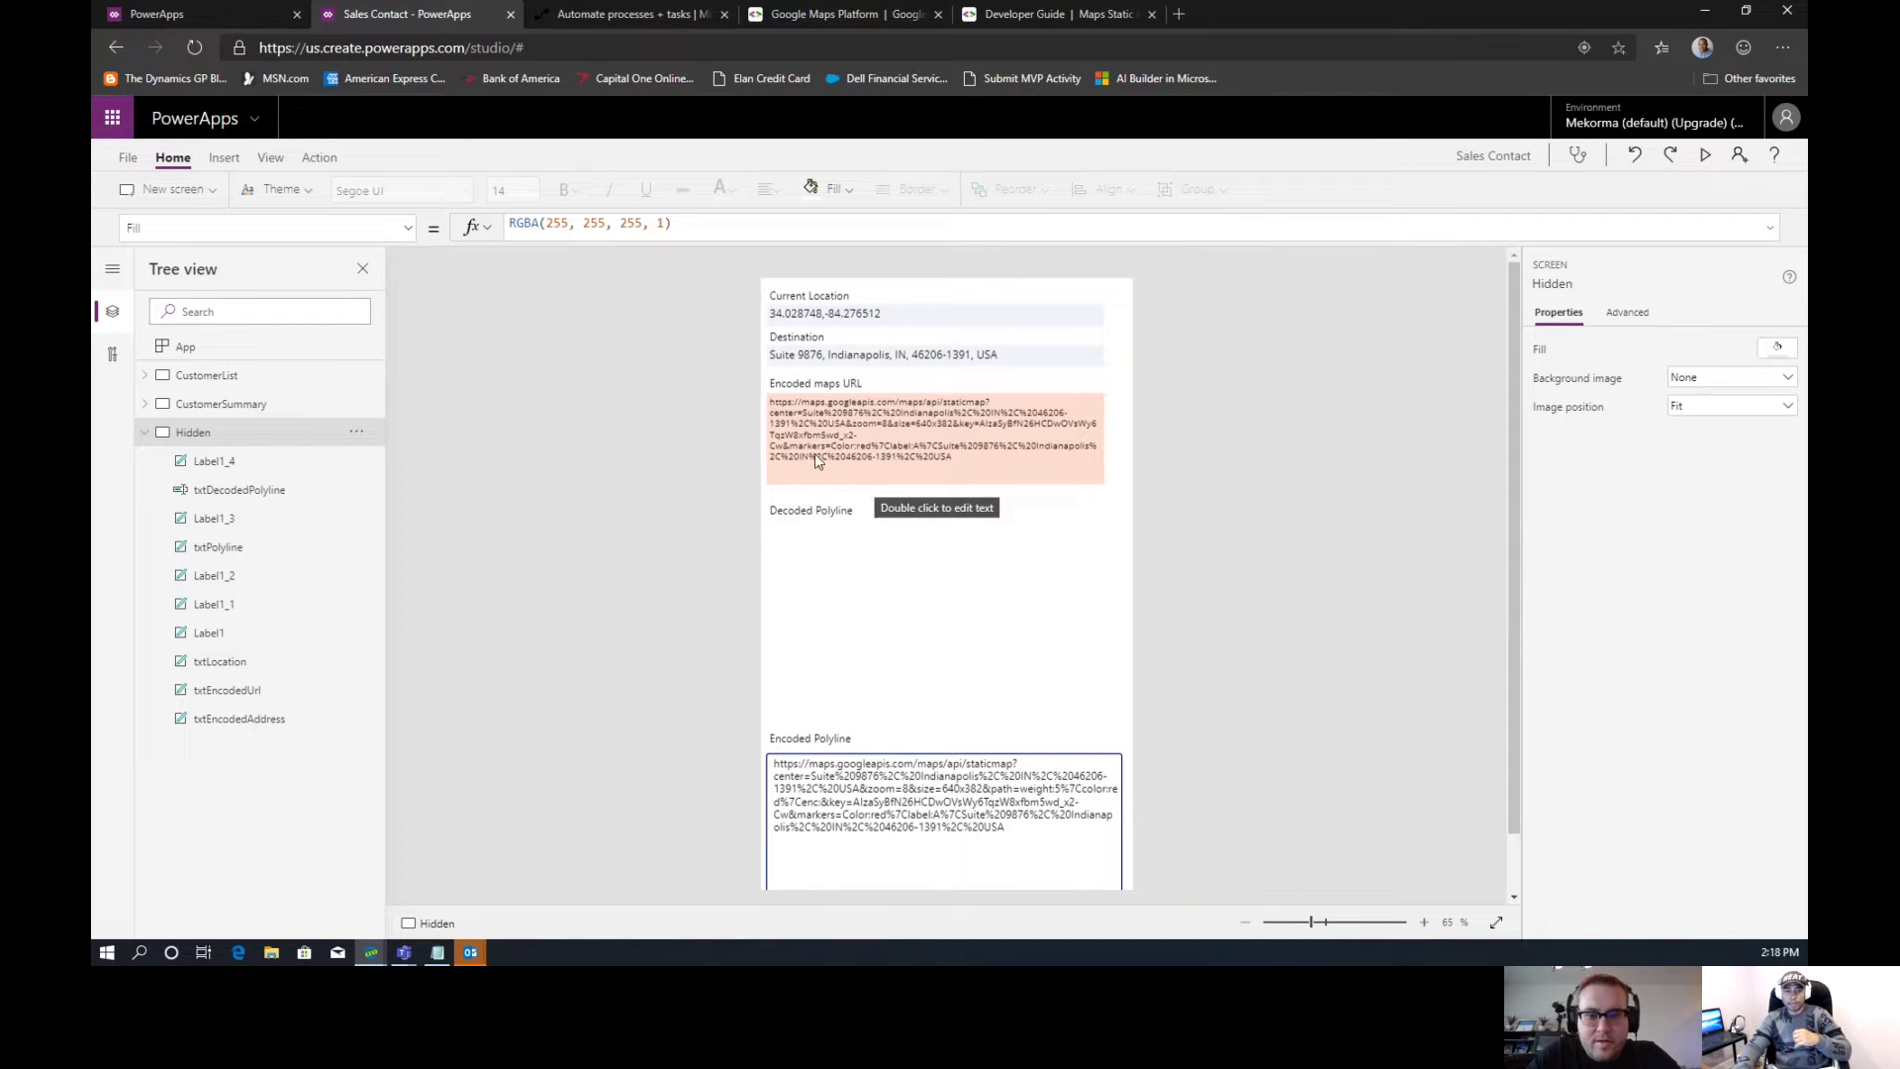
left_click(870, 426)
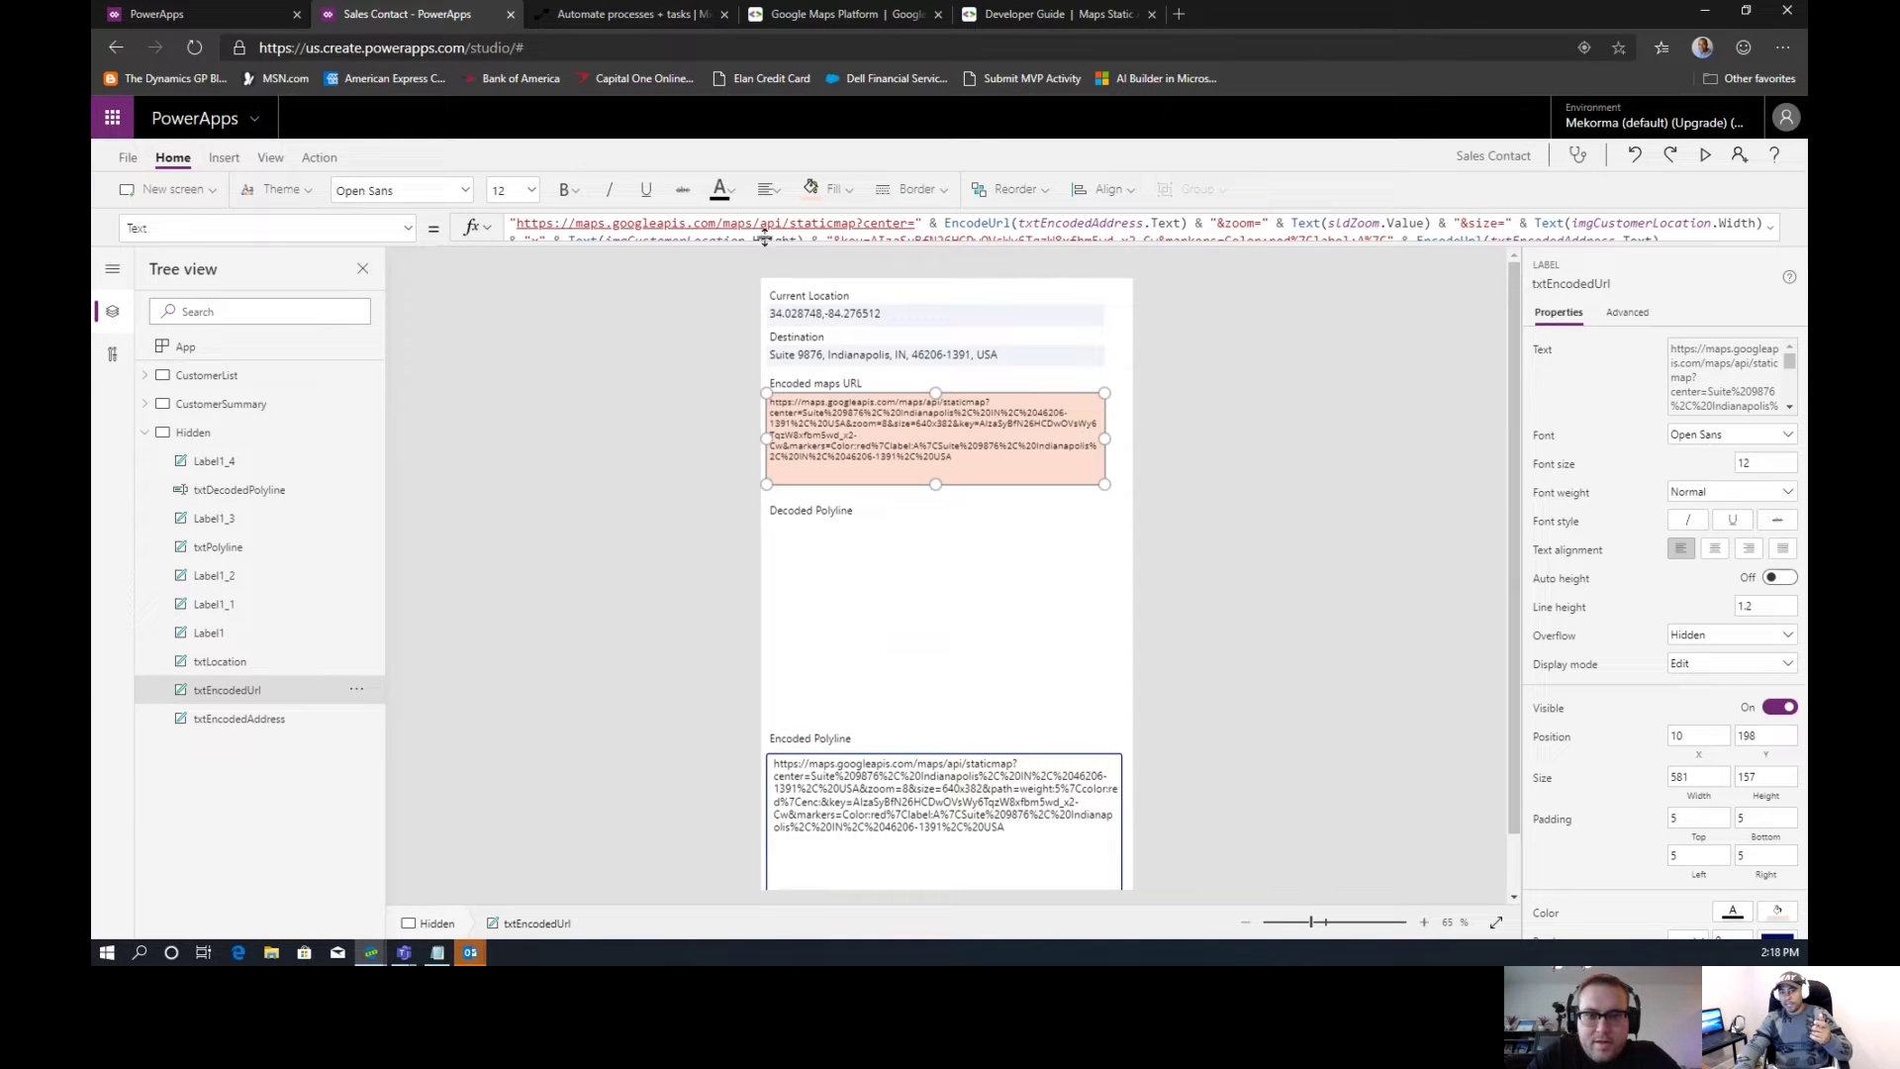
left_click_drag(768, 248, 768, 268)
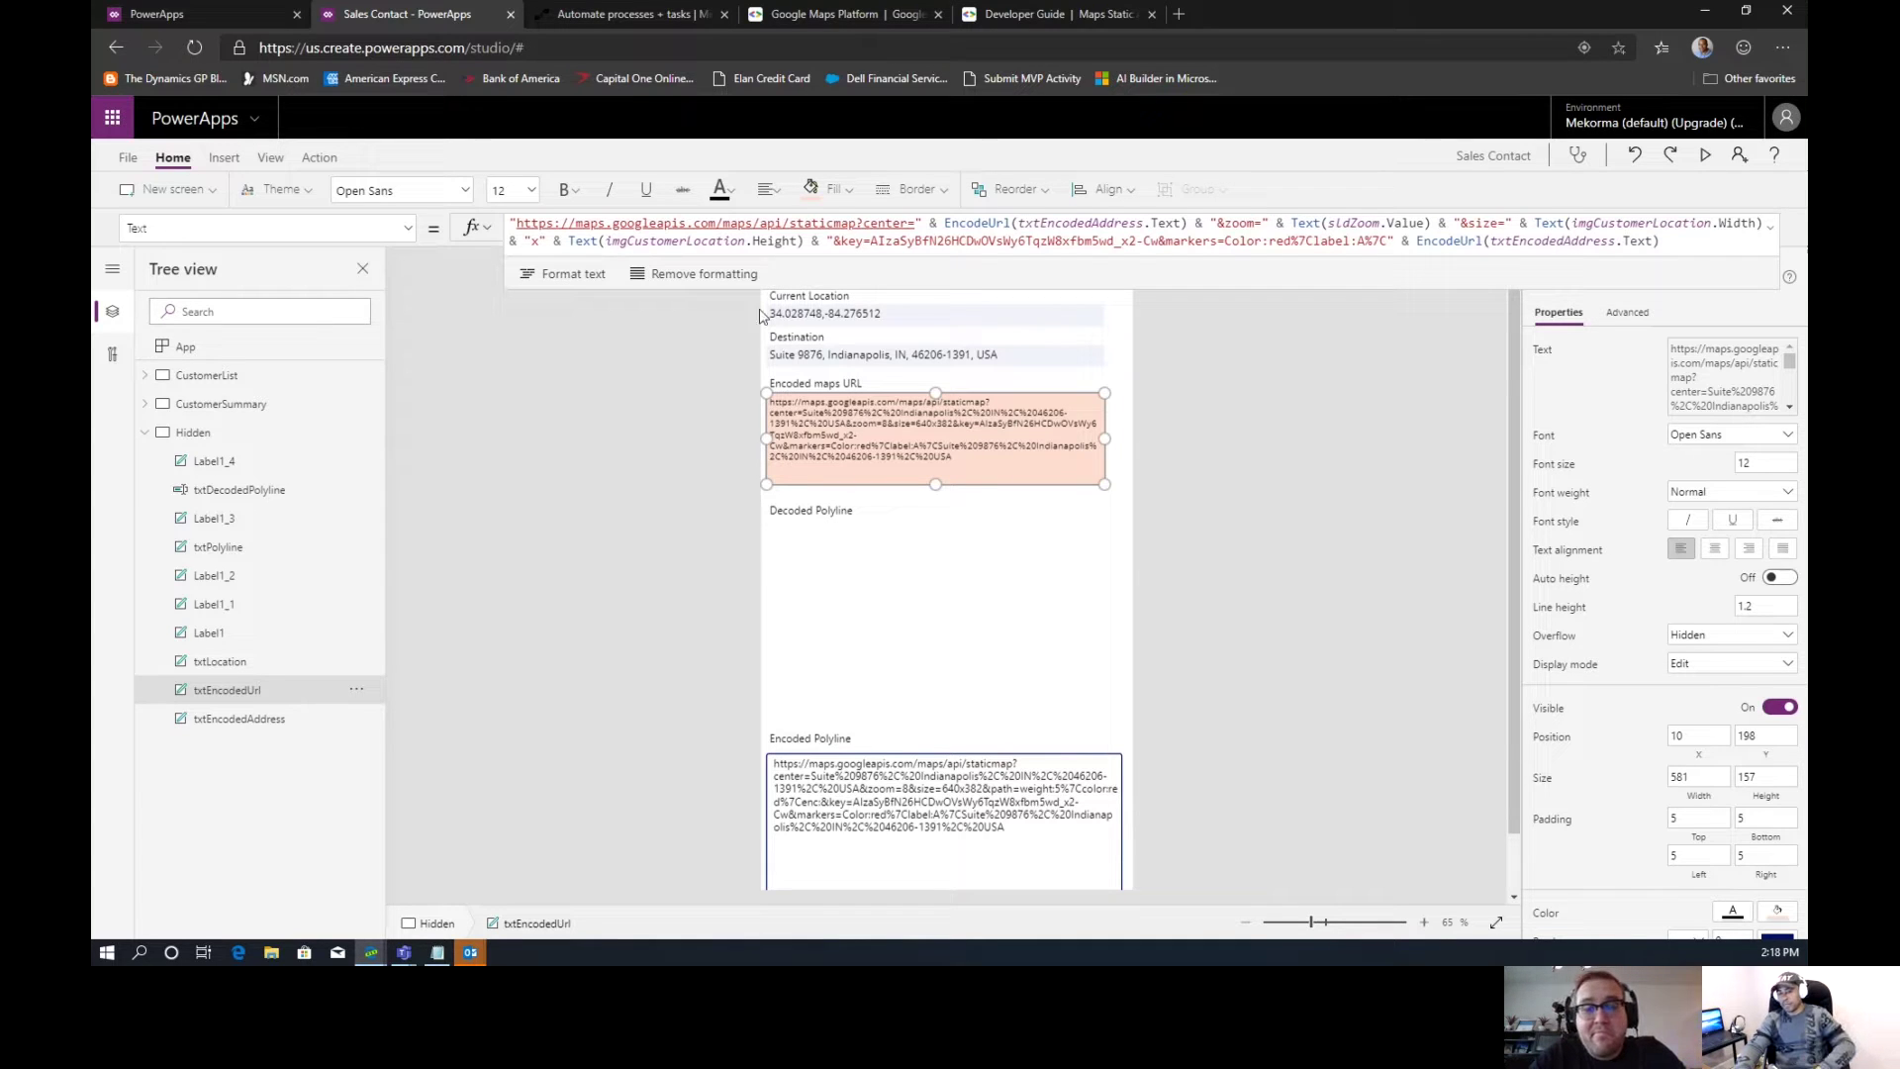
left_click(808, 569)
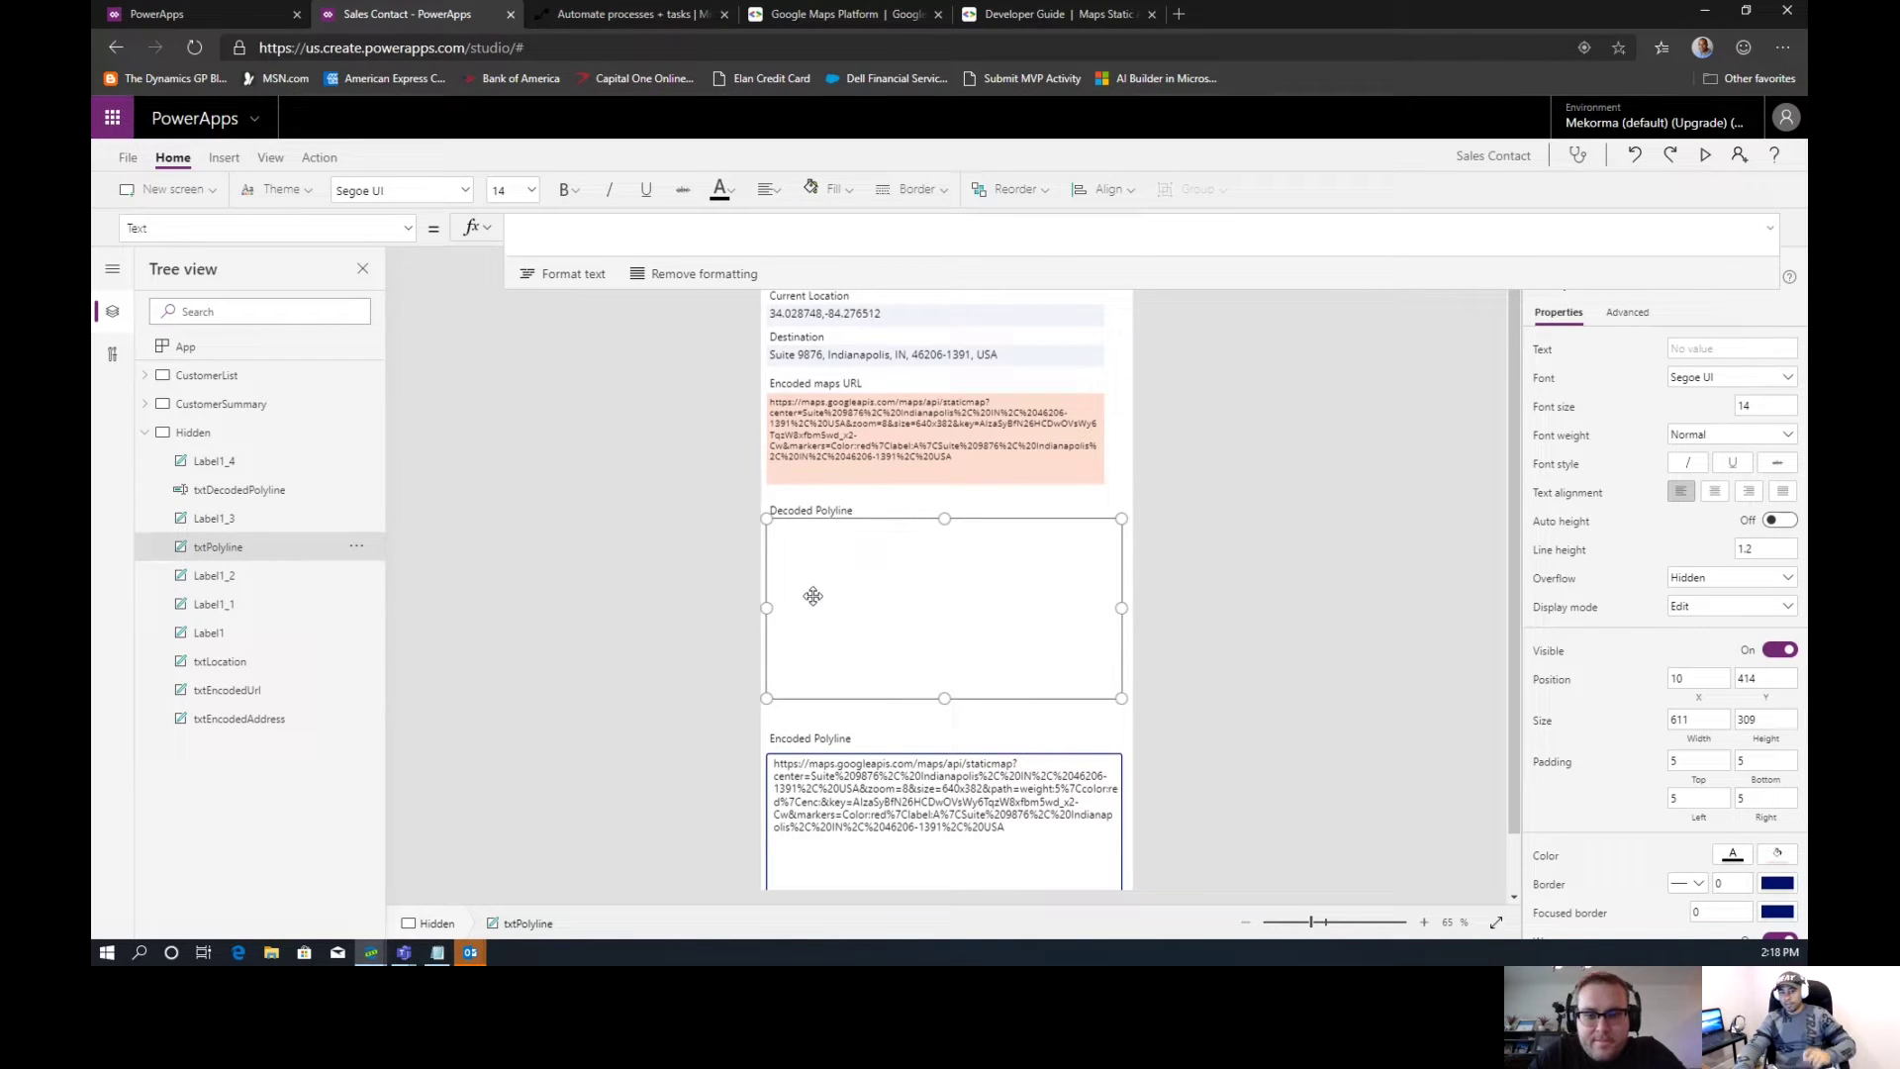
left_click(838, 768)
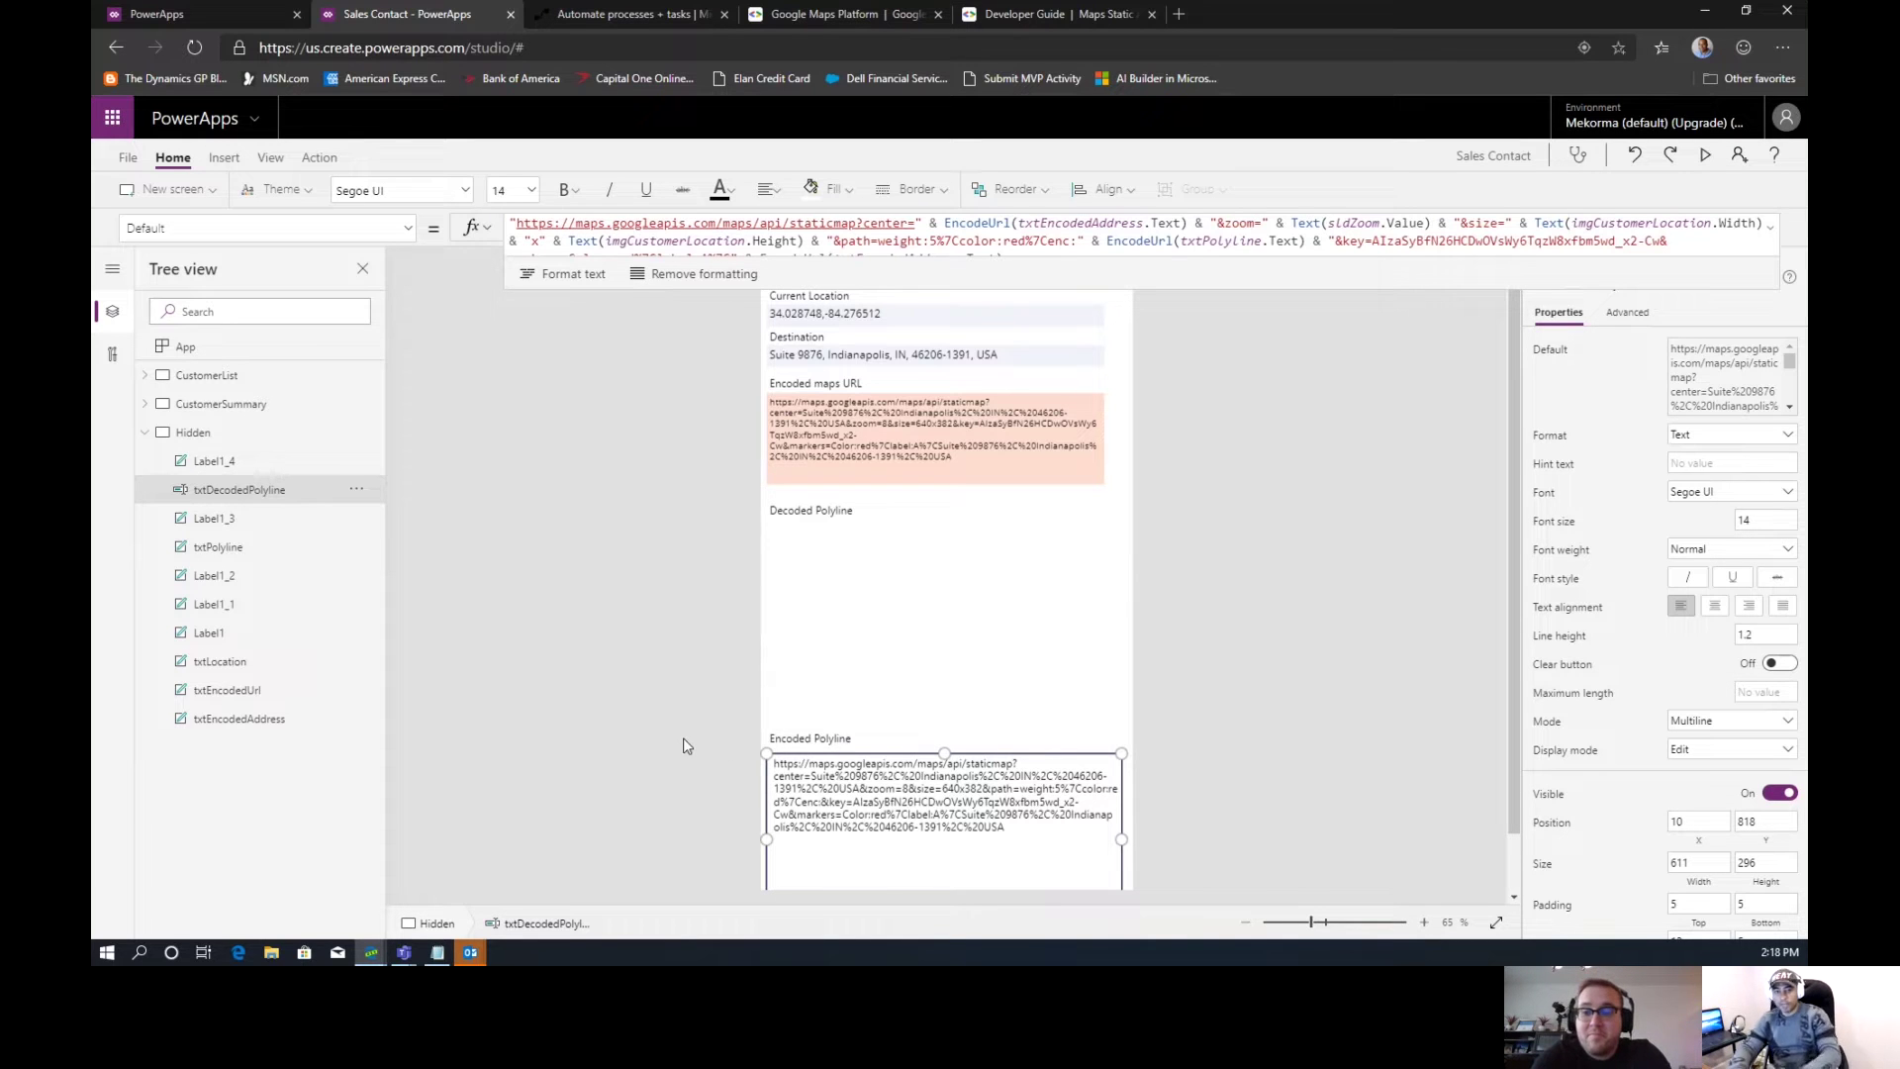
left_click(653, 18)
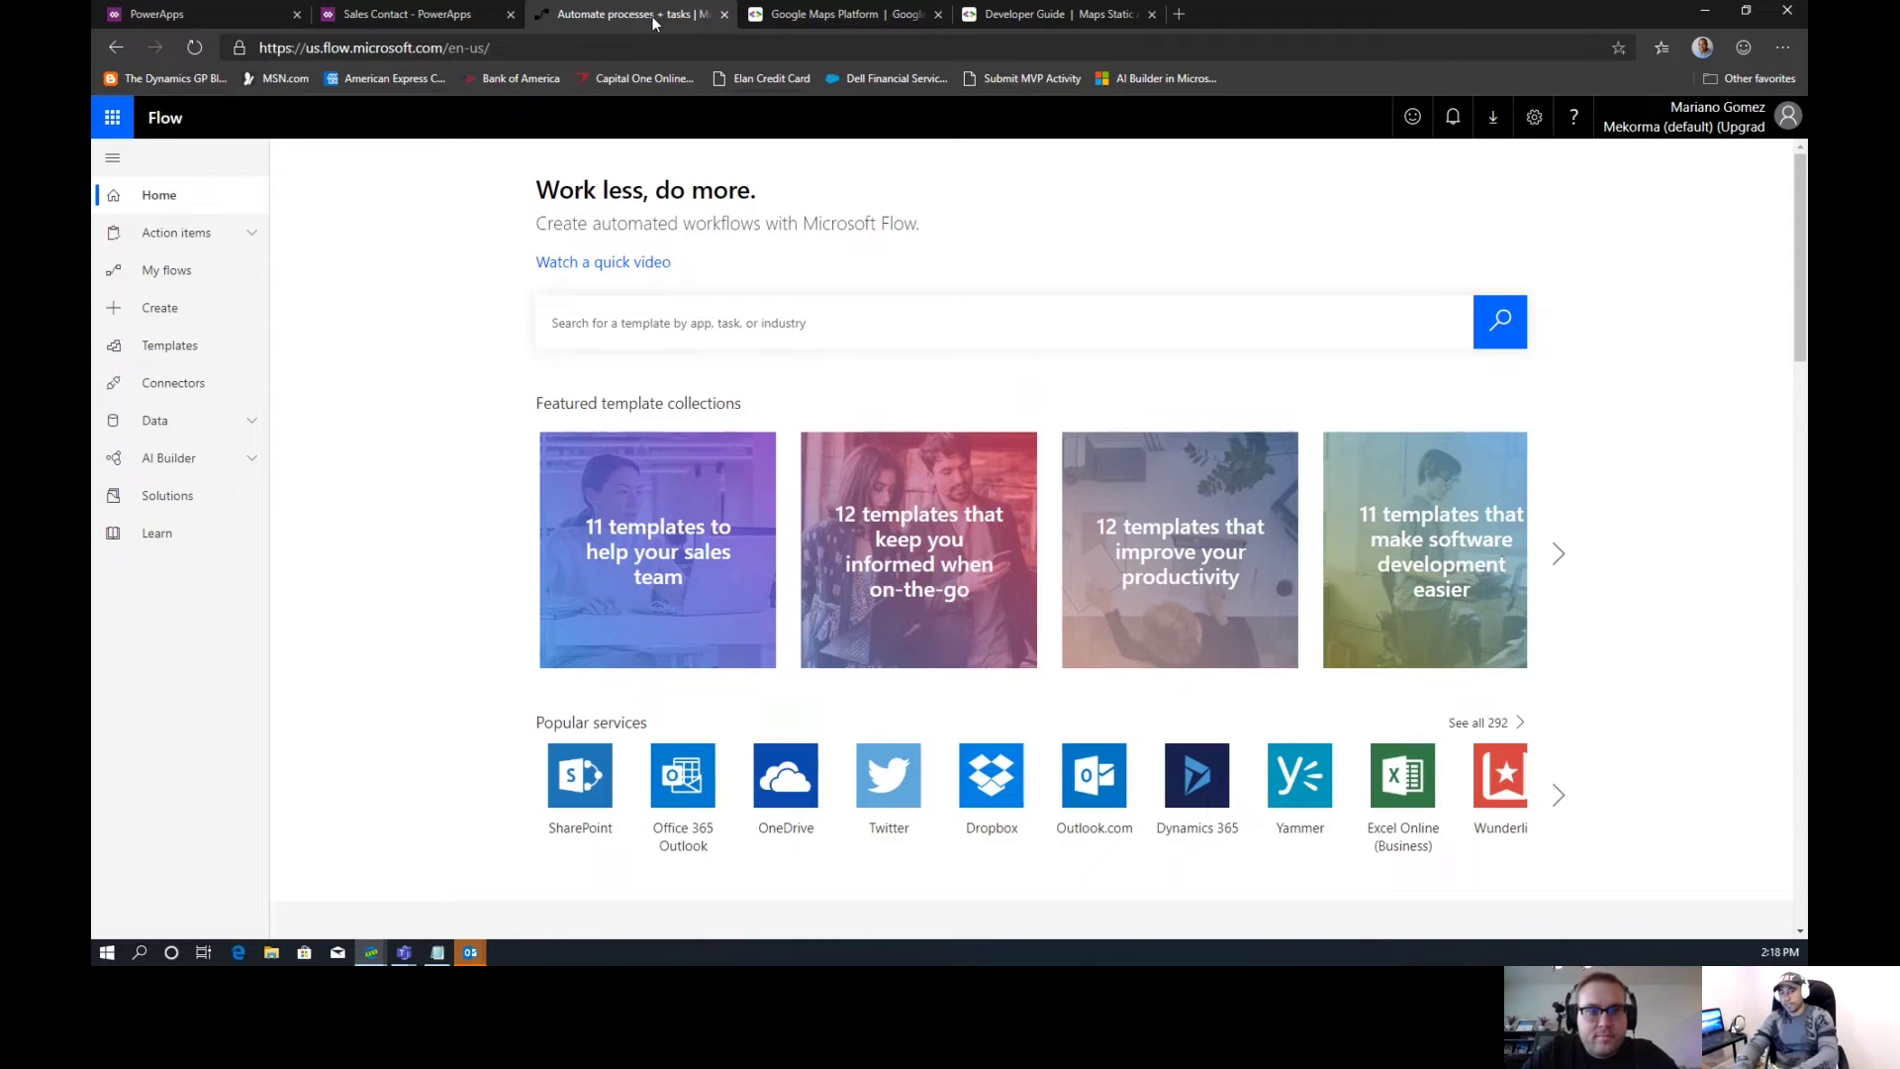
Search the flow templates for 'PowerApps' and choose the PowerApps button template
left_click(576, 331)
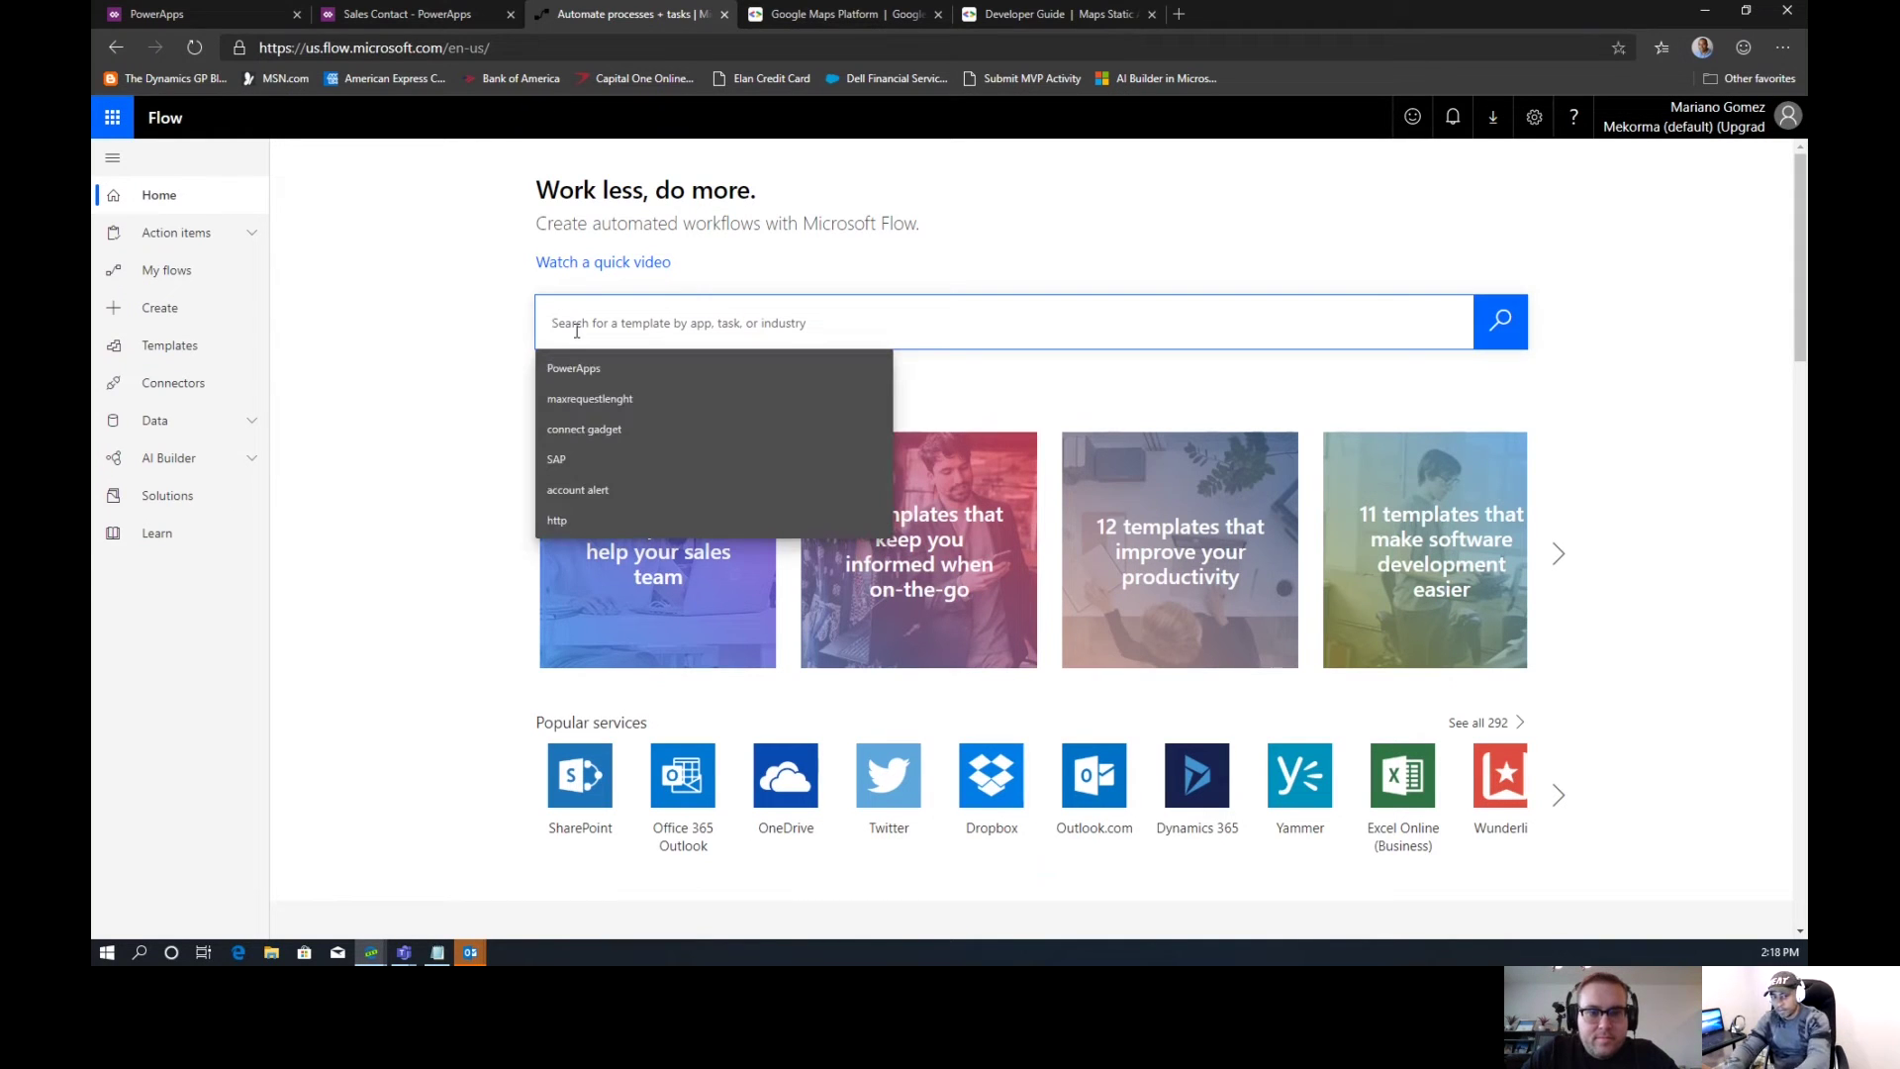
left_click(580, 368)
left_click(1484, 341)
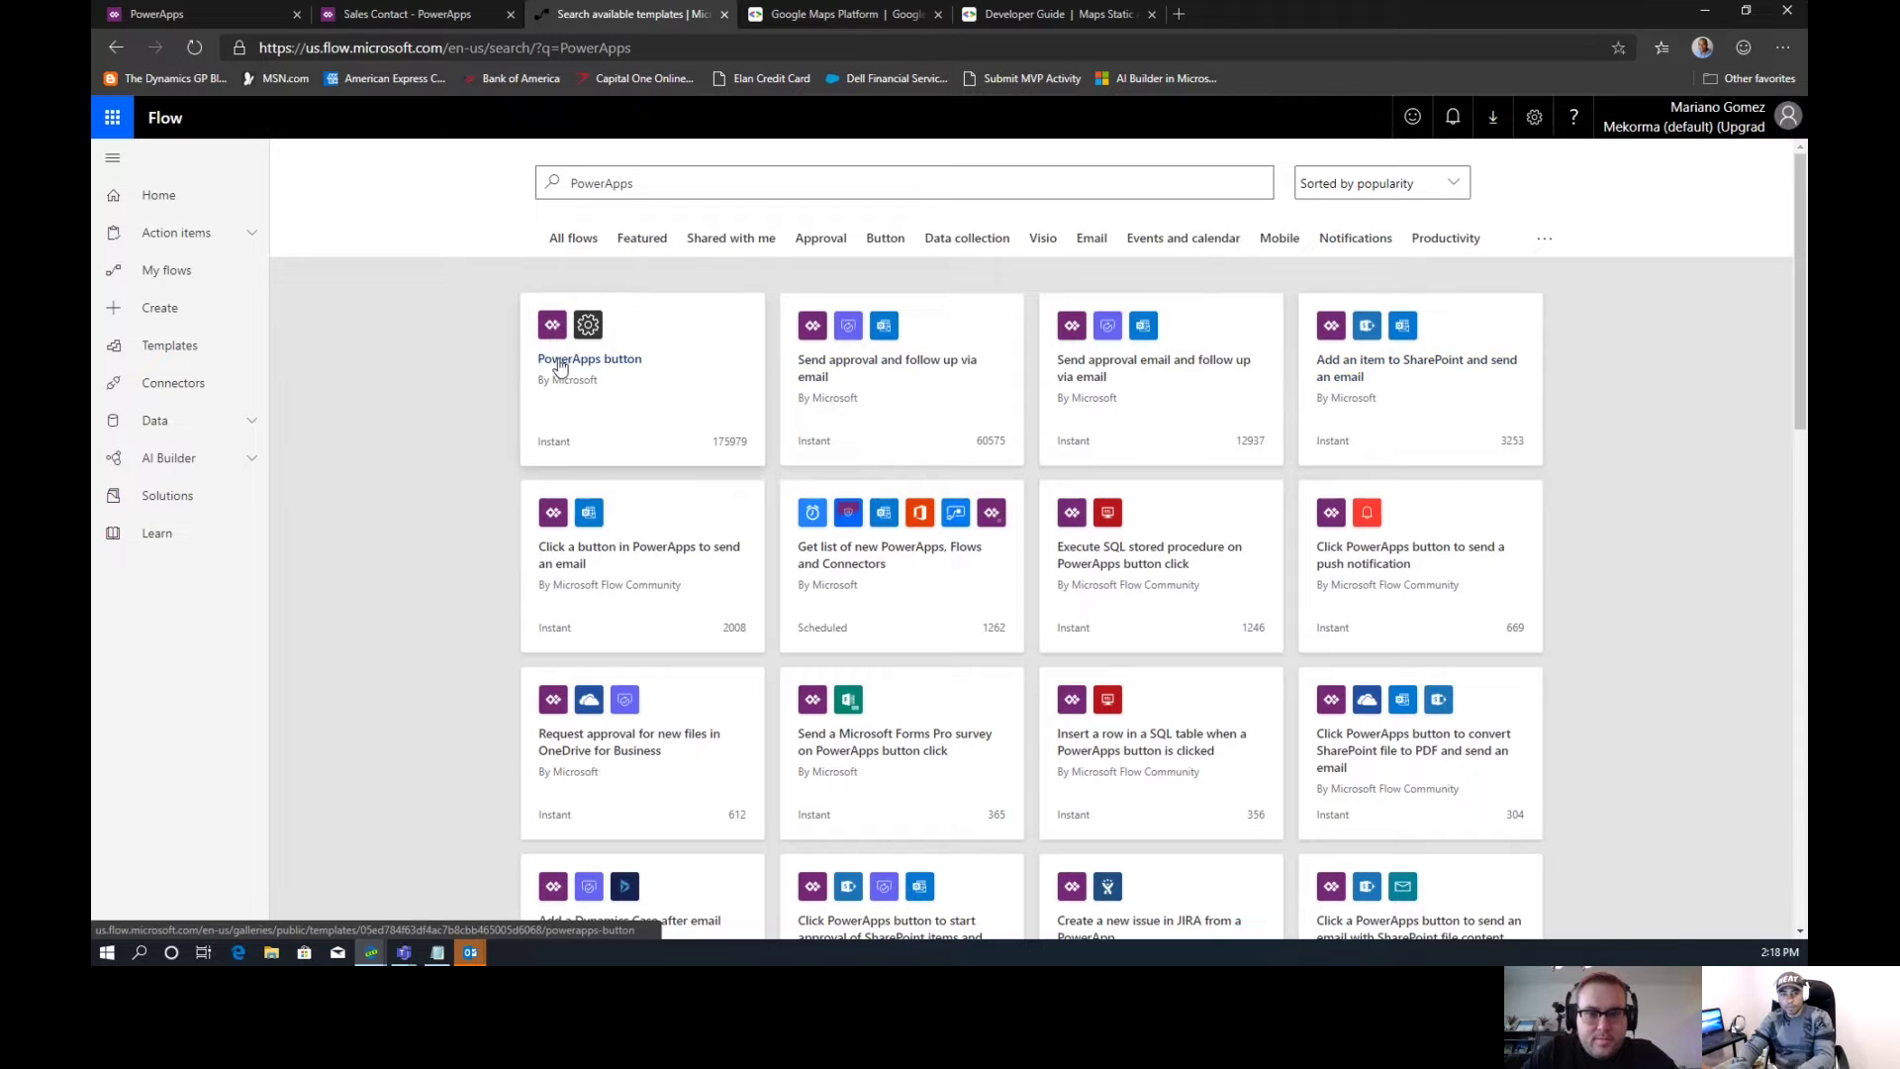
left_click(561, 362)
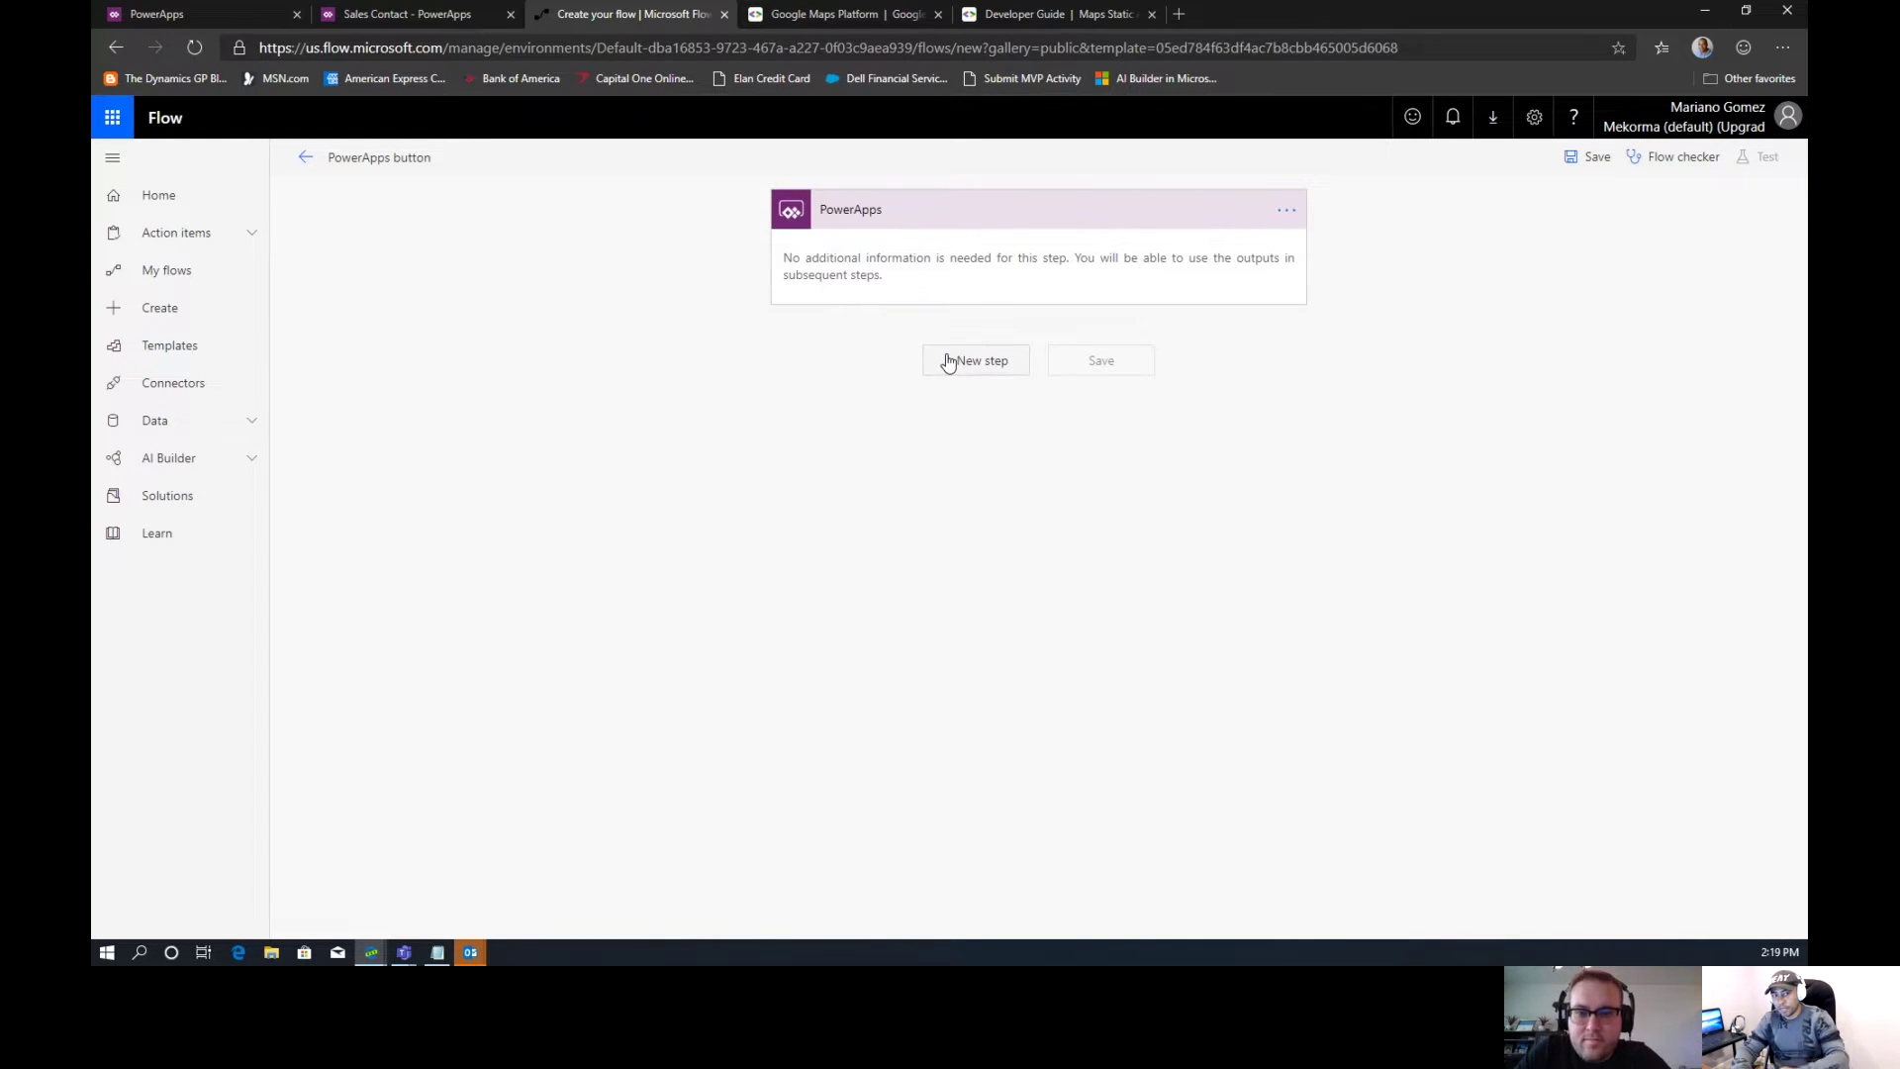
Rename the flow to GeoAddress and add a new step, searching actions for 'start'
left_click(436, 155)
triple_click(433, 156)
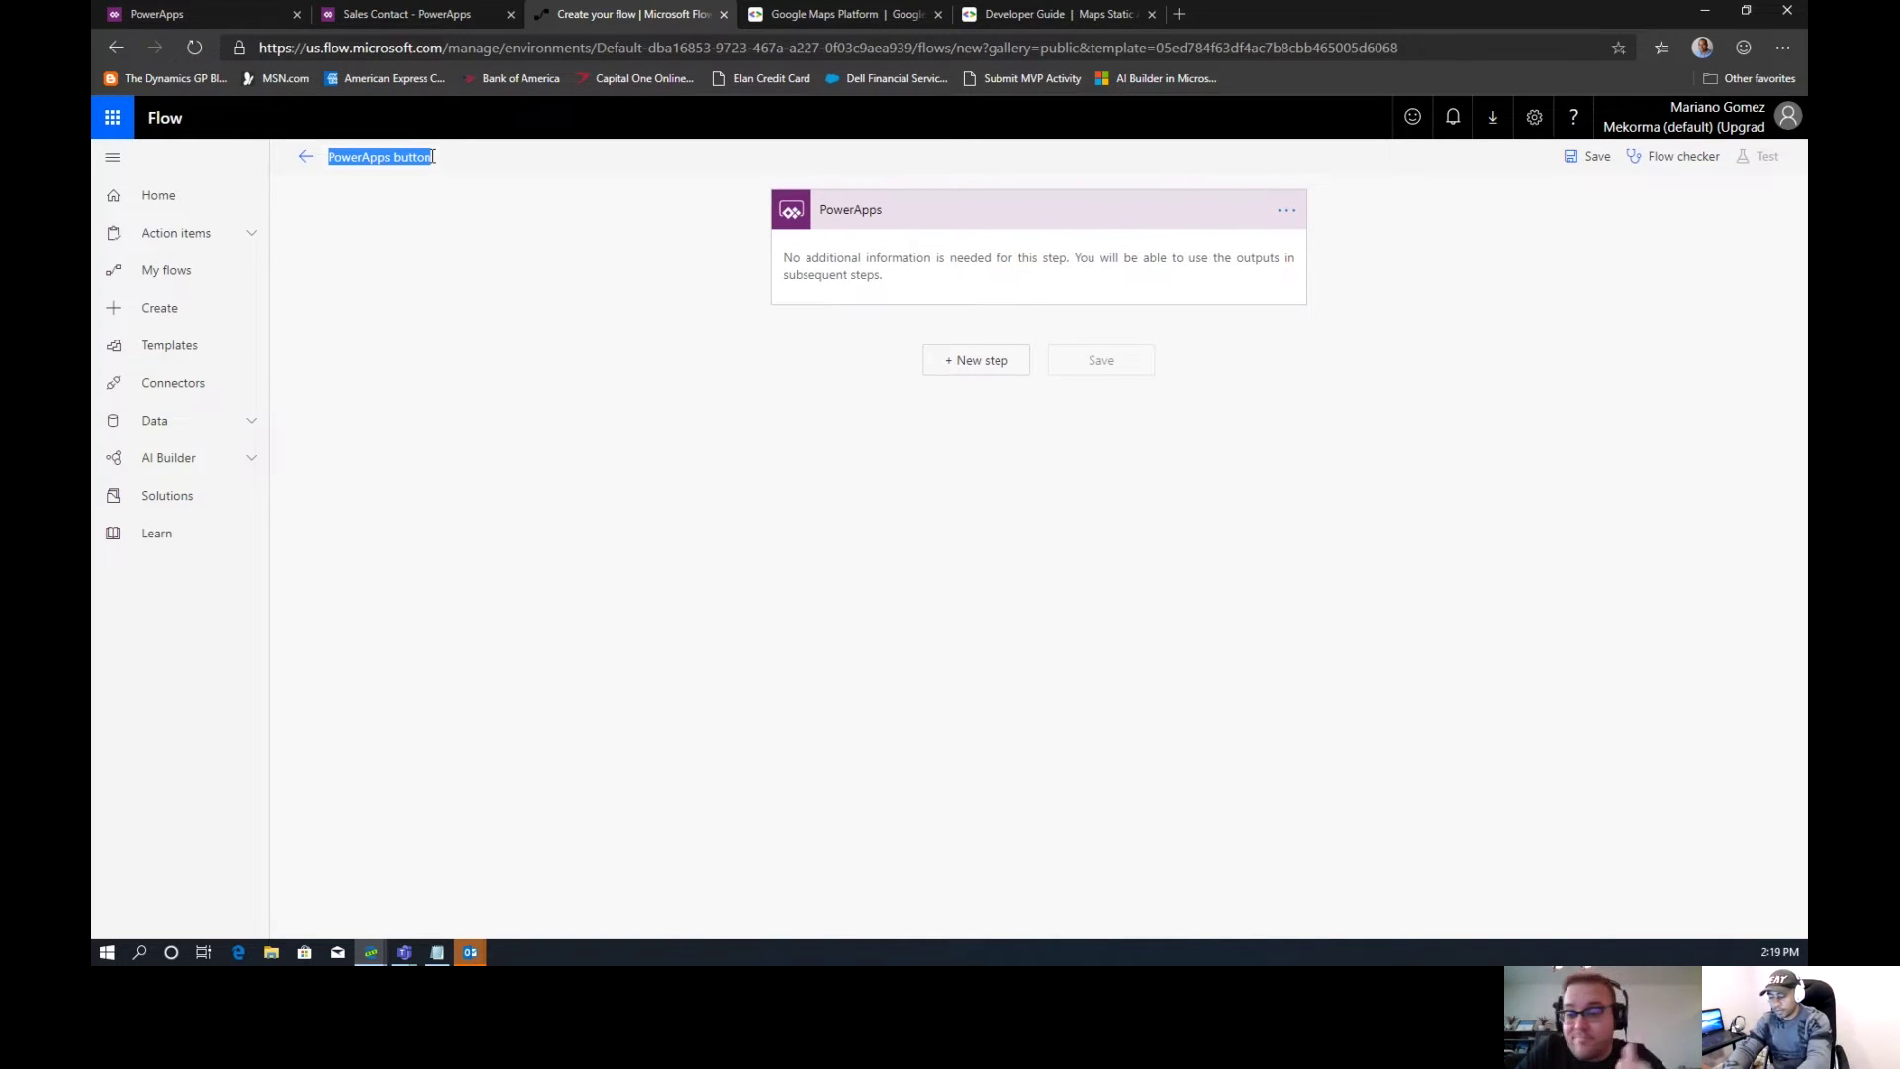
type("Geo")
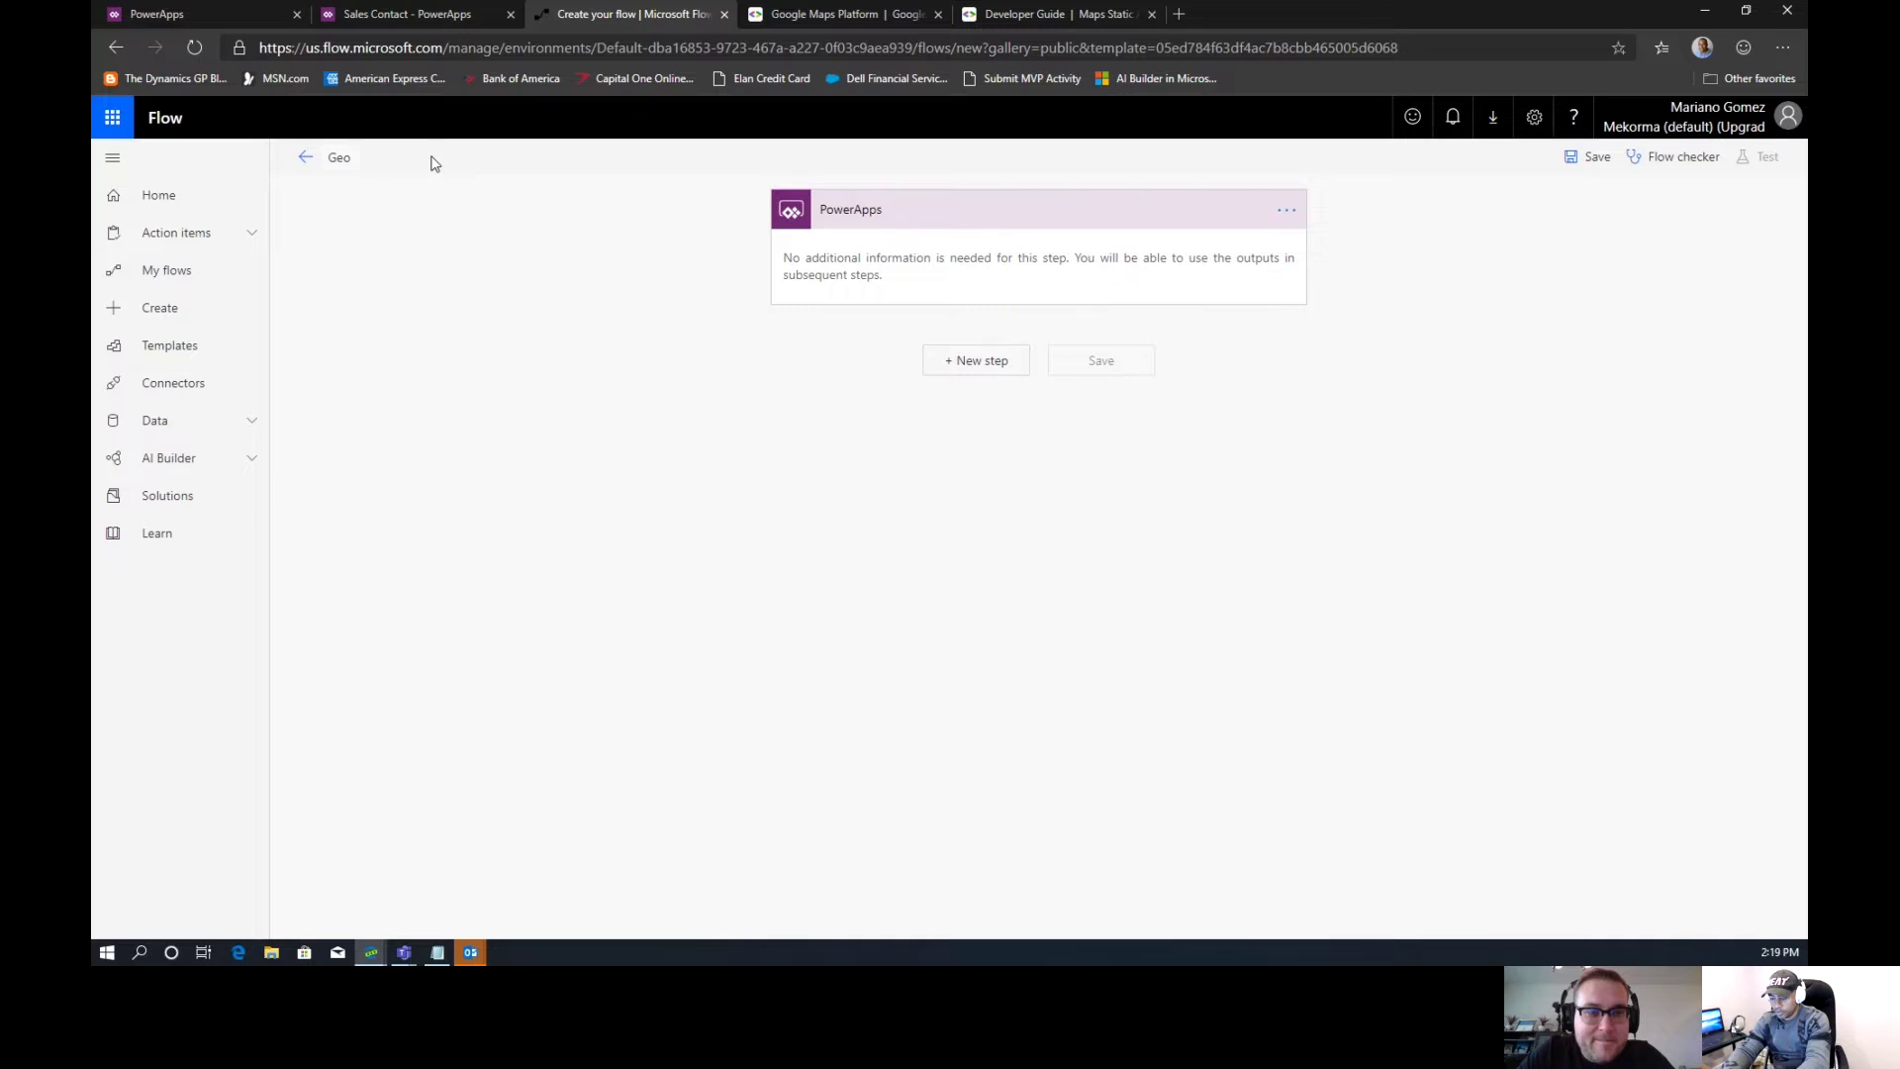
type("Address")
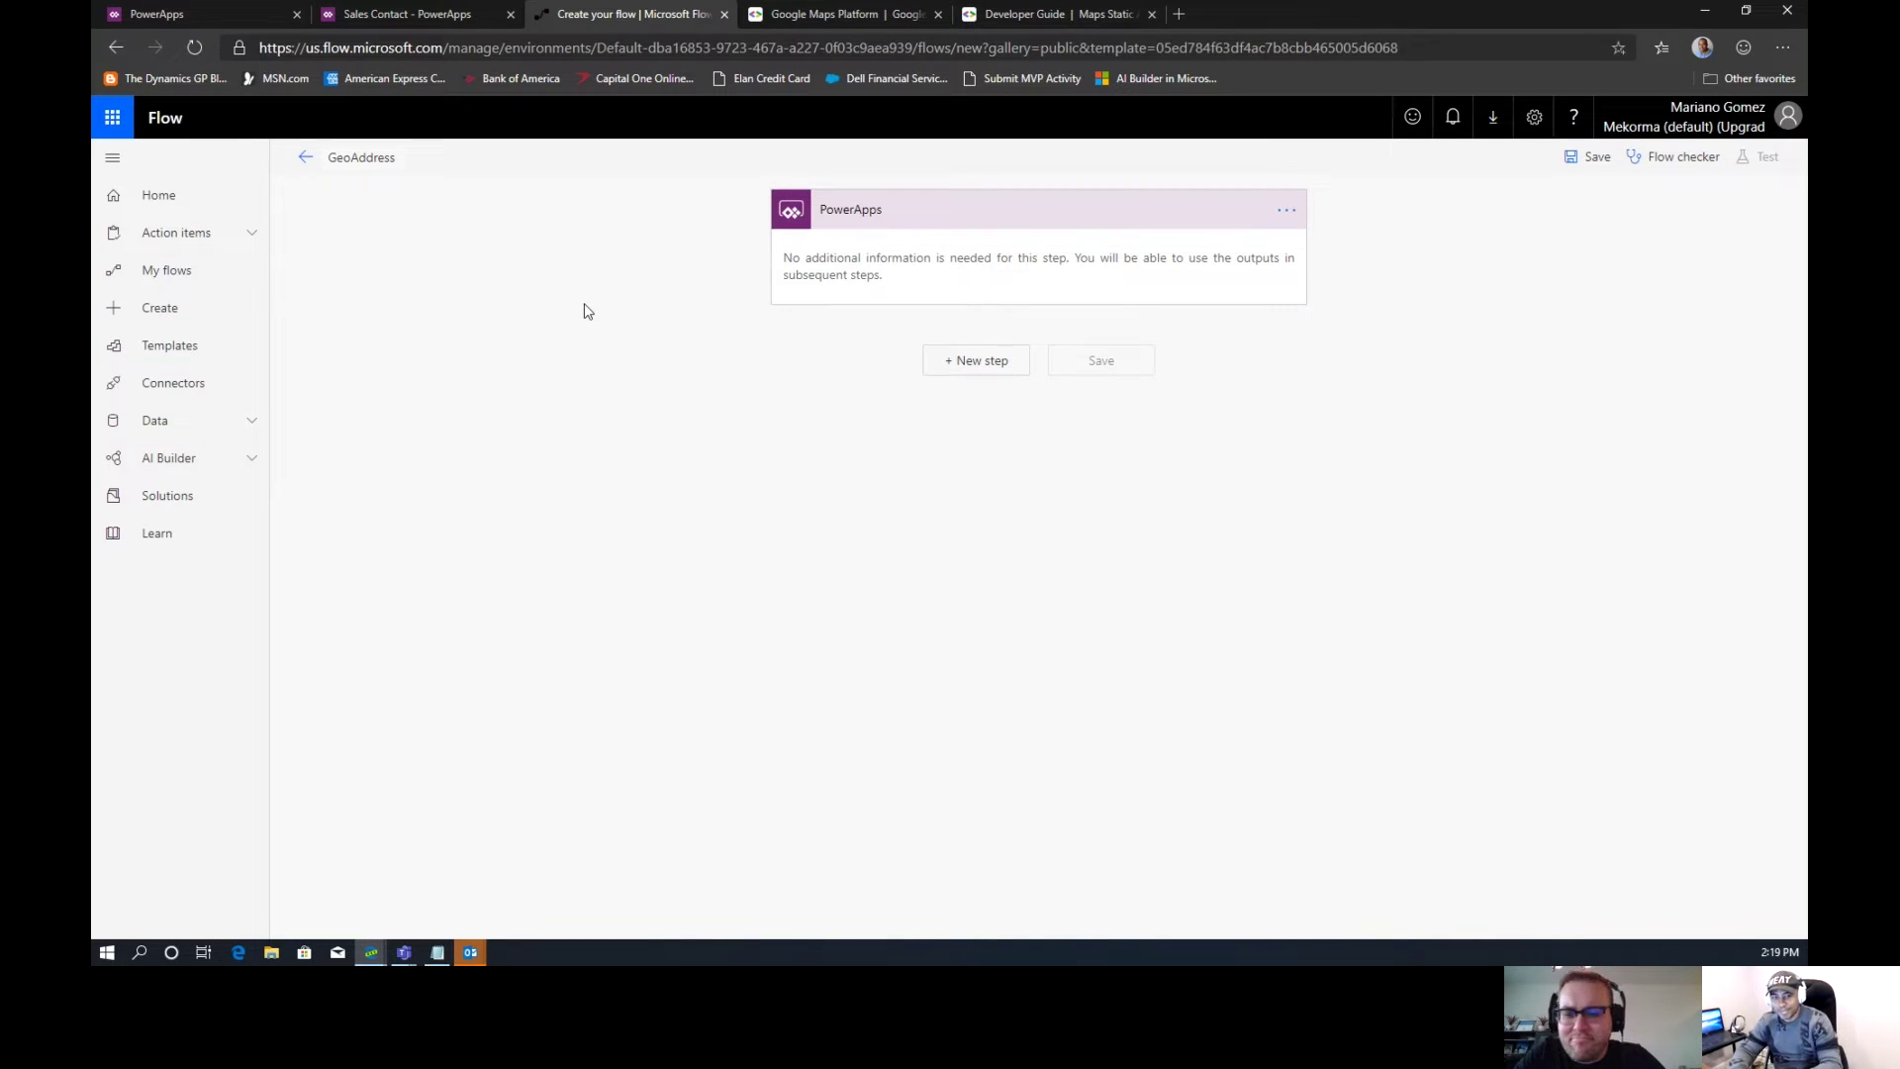
left_click(962, 368)
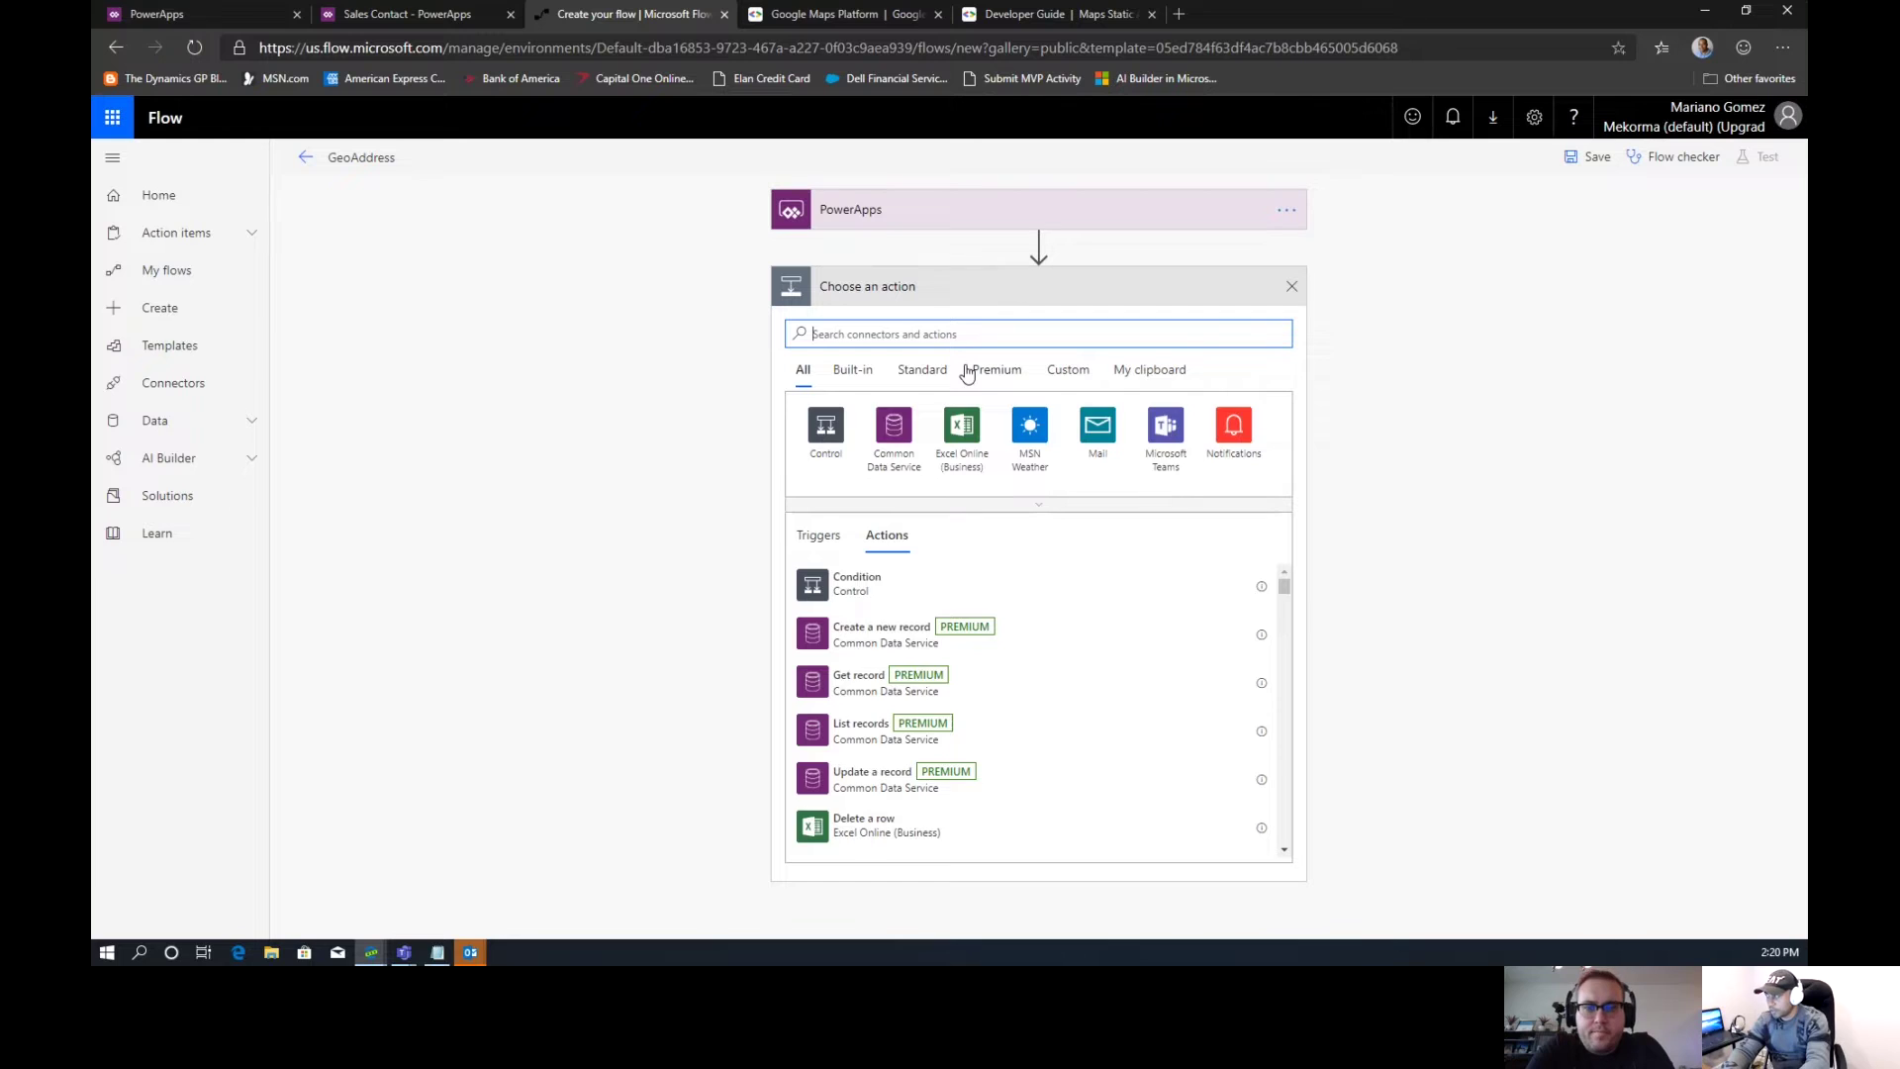
type("startAd")
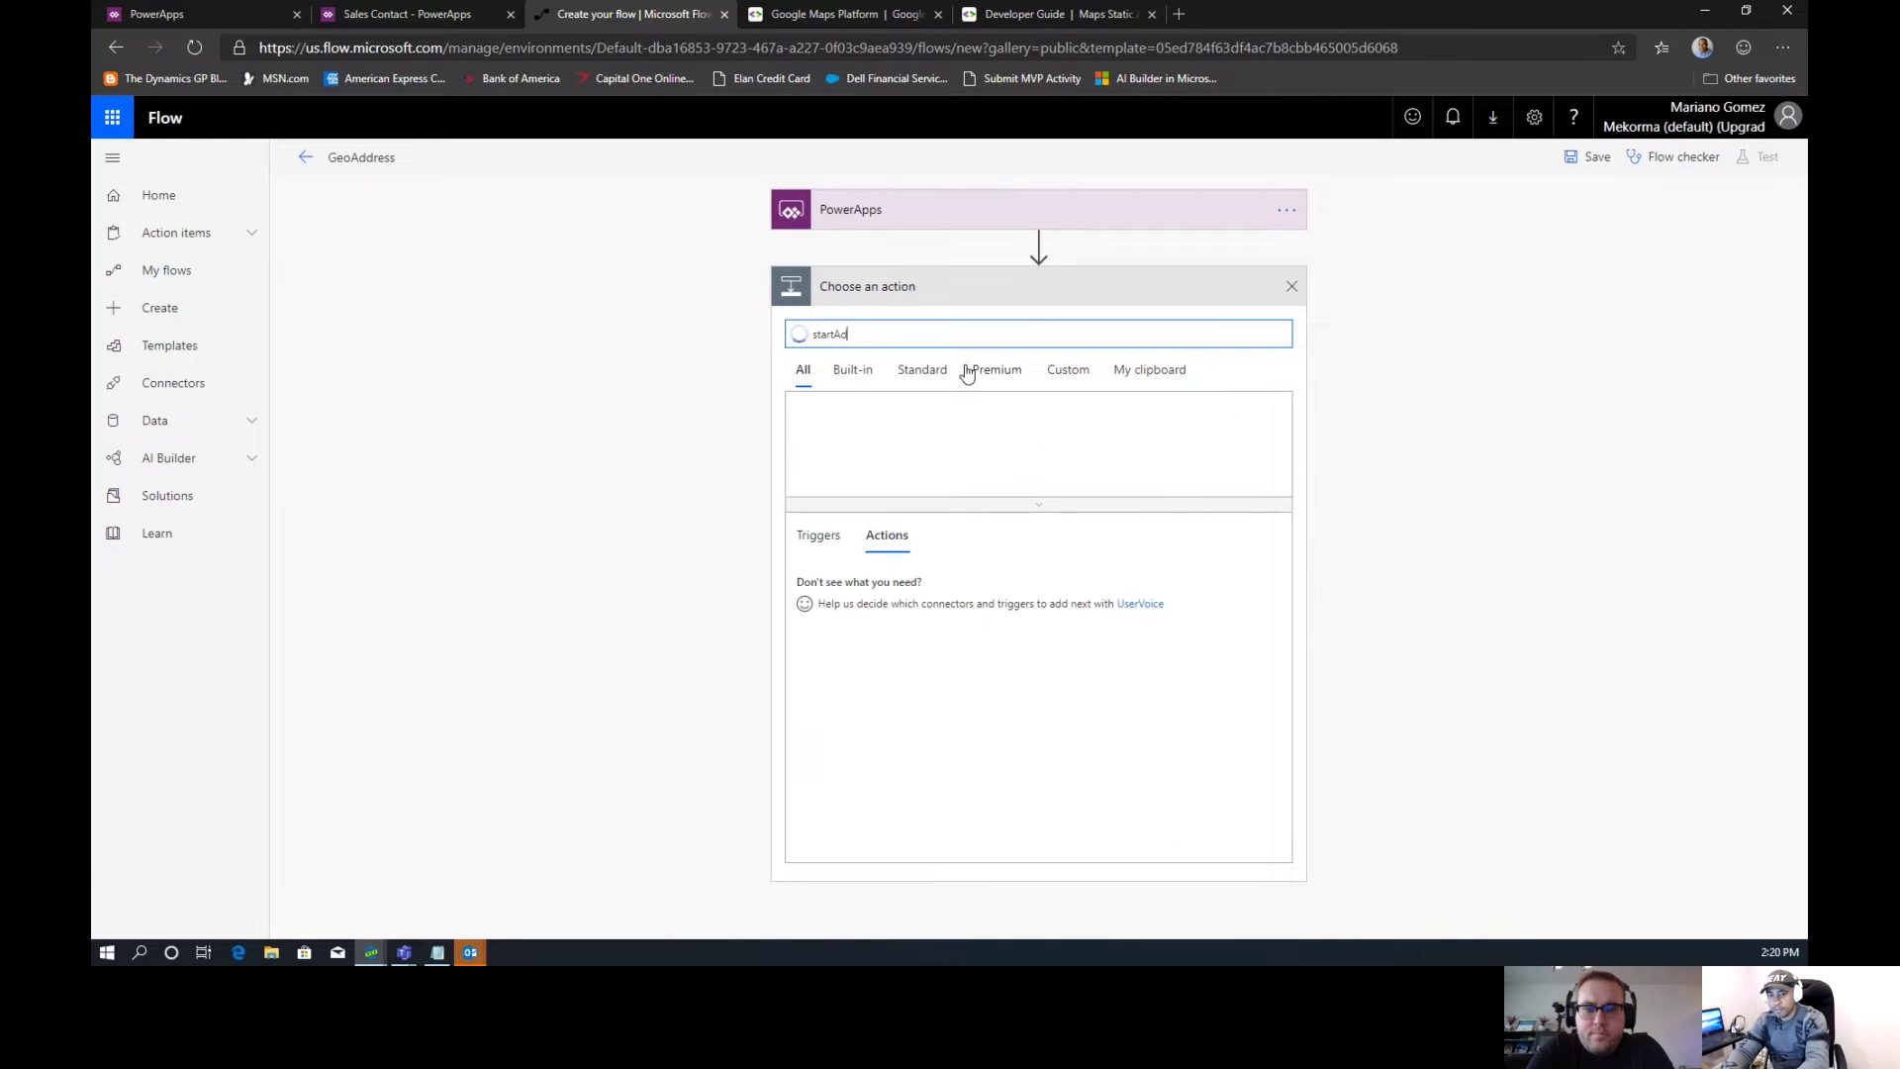
Search actions for 'Variable' and add a Variables Initialize variable step after the trigger
key("BackSpace")
key("BackSpace")
key("BackSpace")
key("BackSpace")
key("BackSpace")
key("BackSpace")
key("BackSpace")
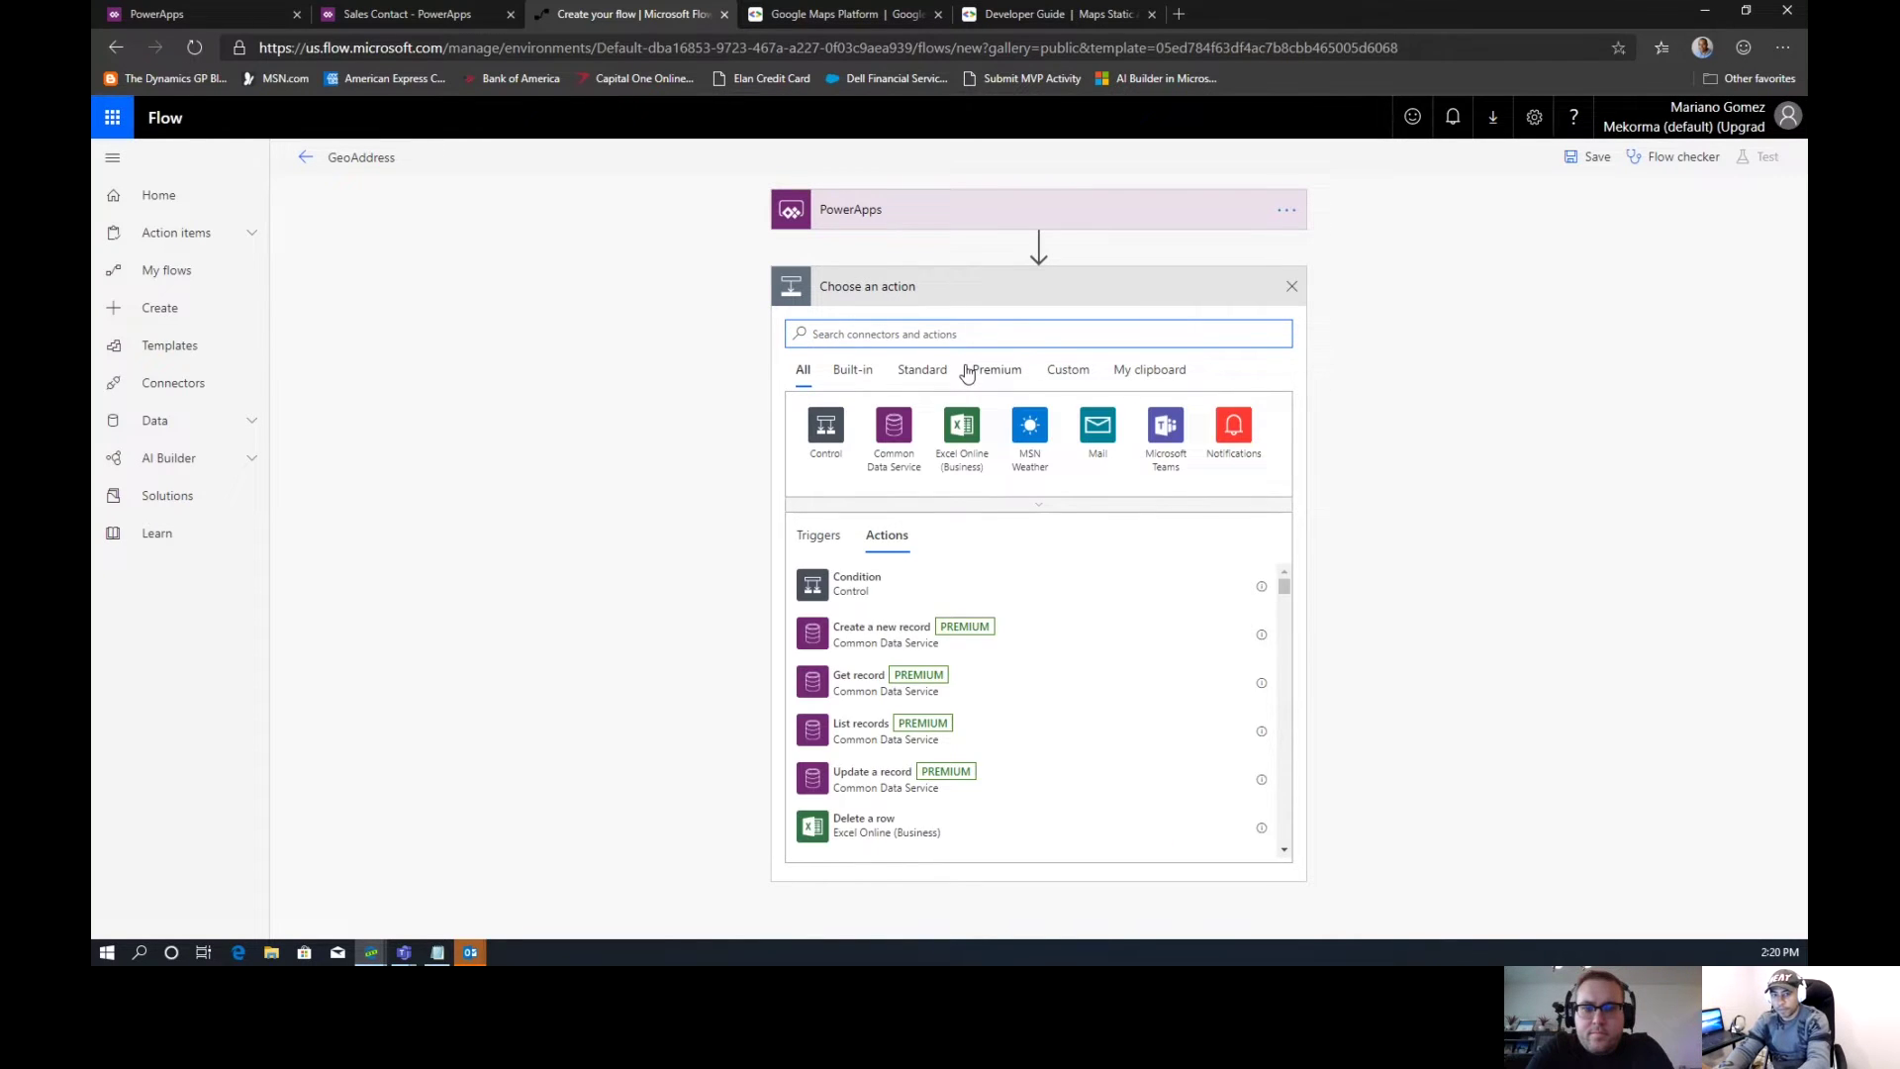
type("Variable")
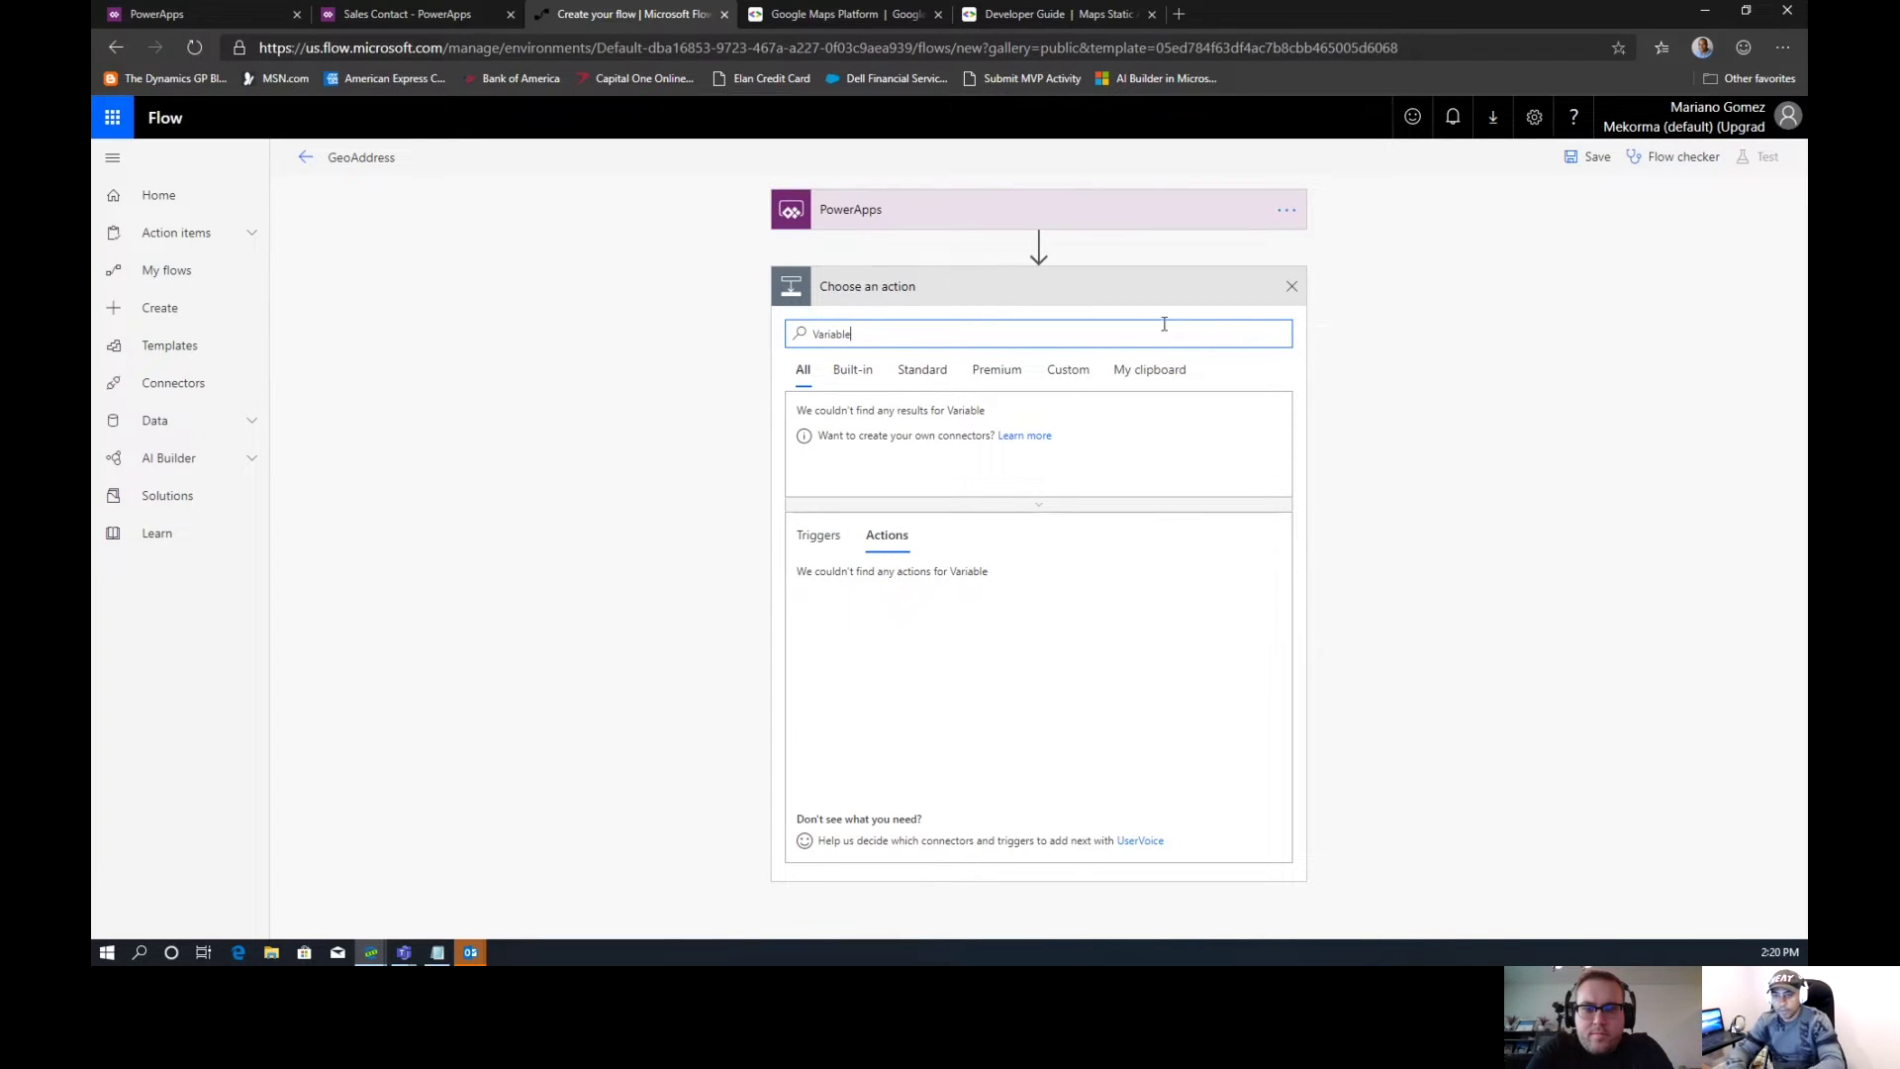
left_click(1291, 287)
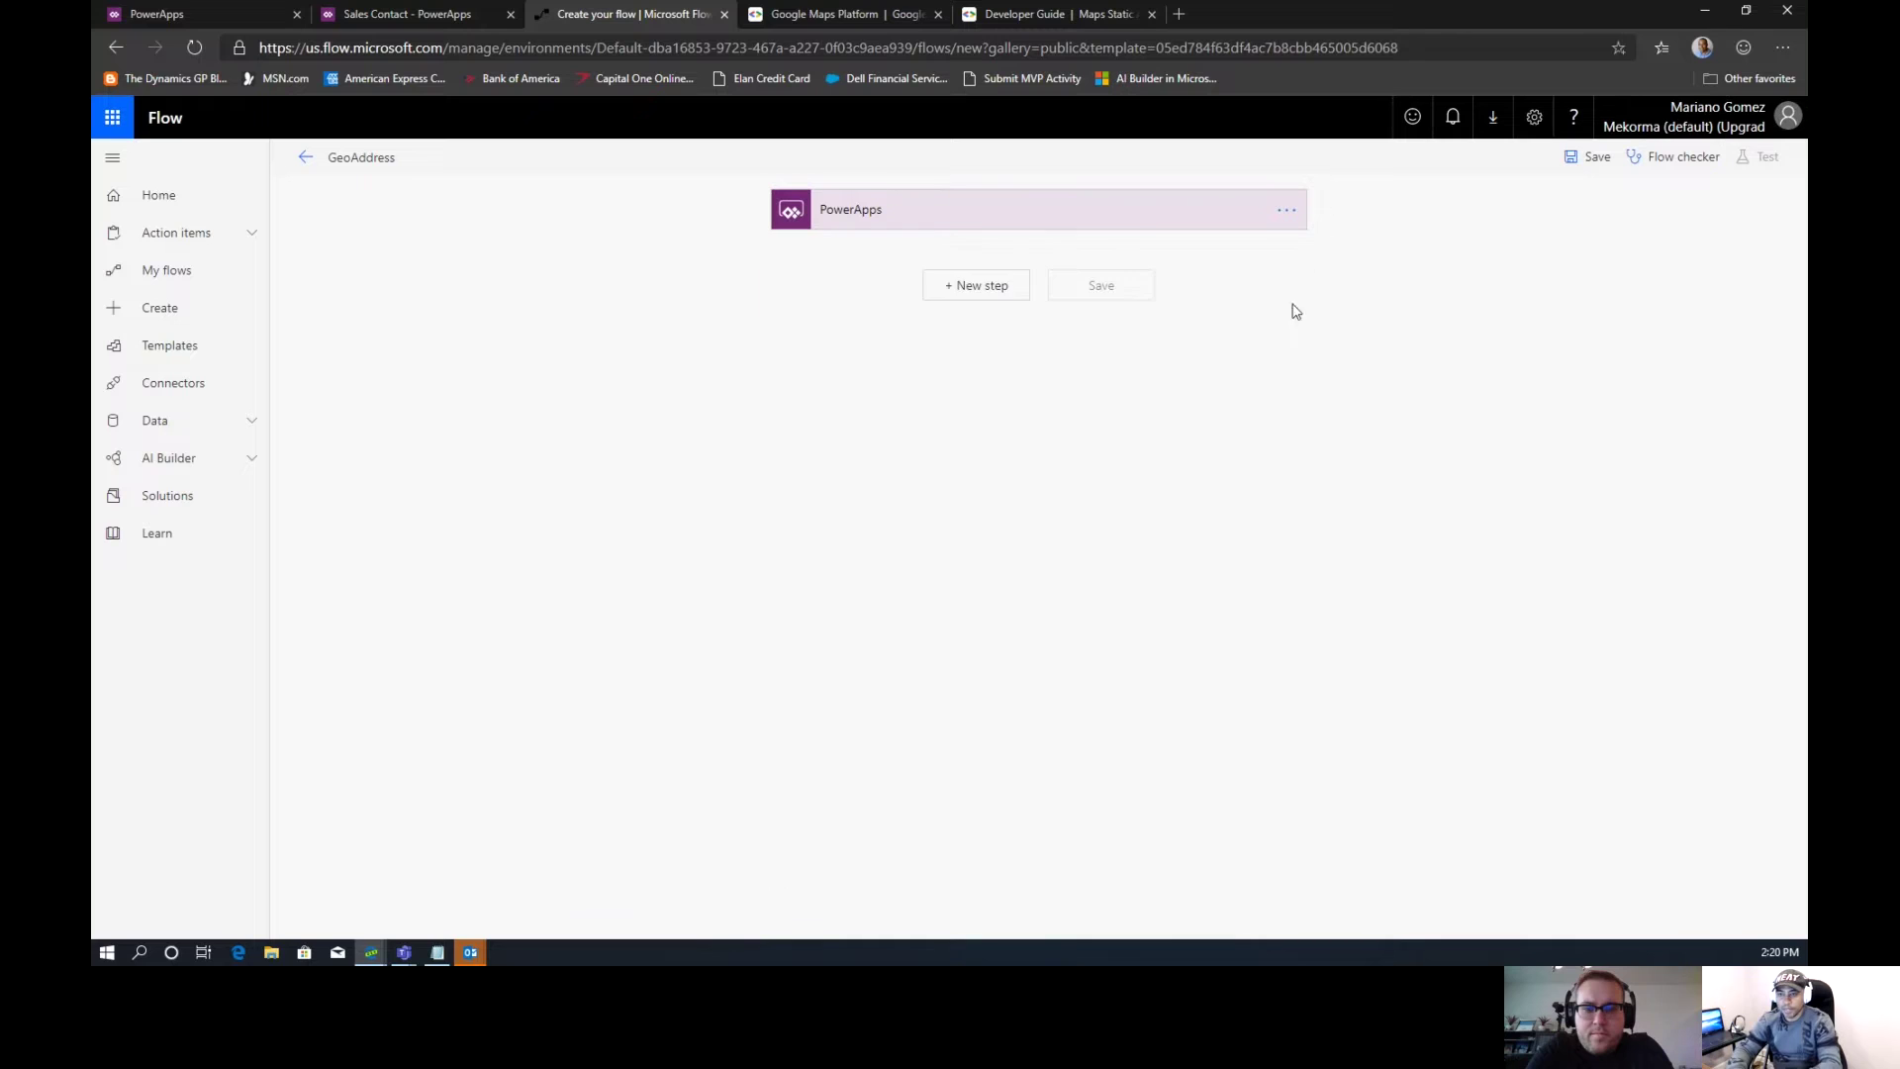
left_click(992, 292)
type("Va")
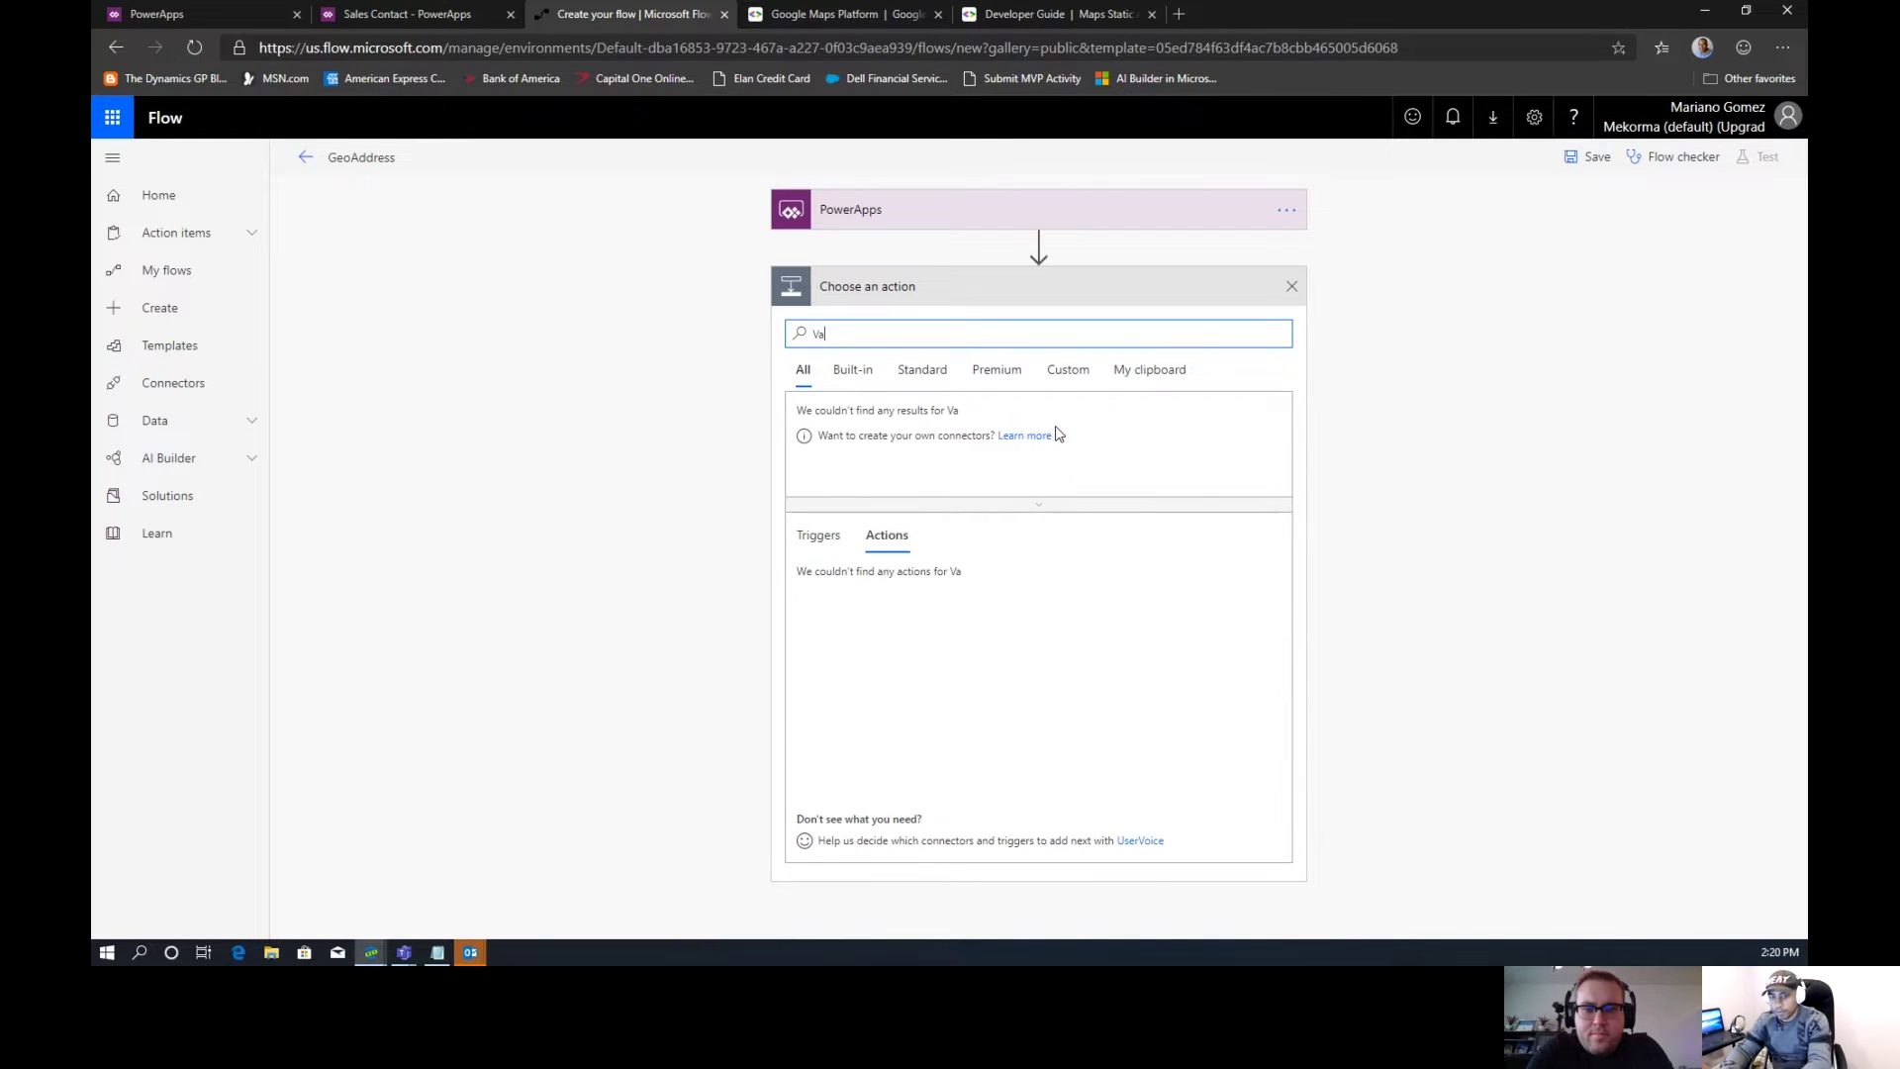
type("riables")
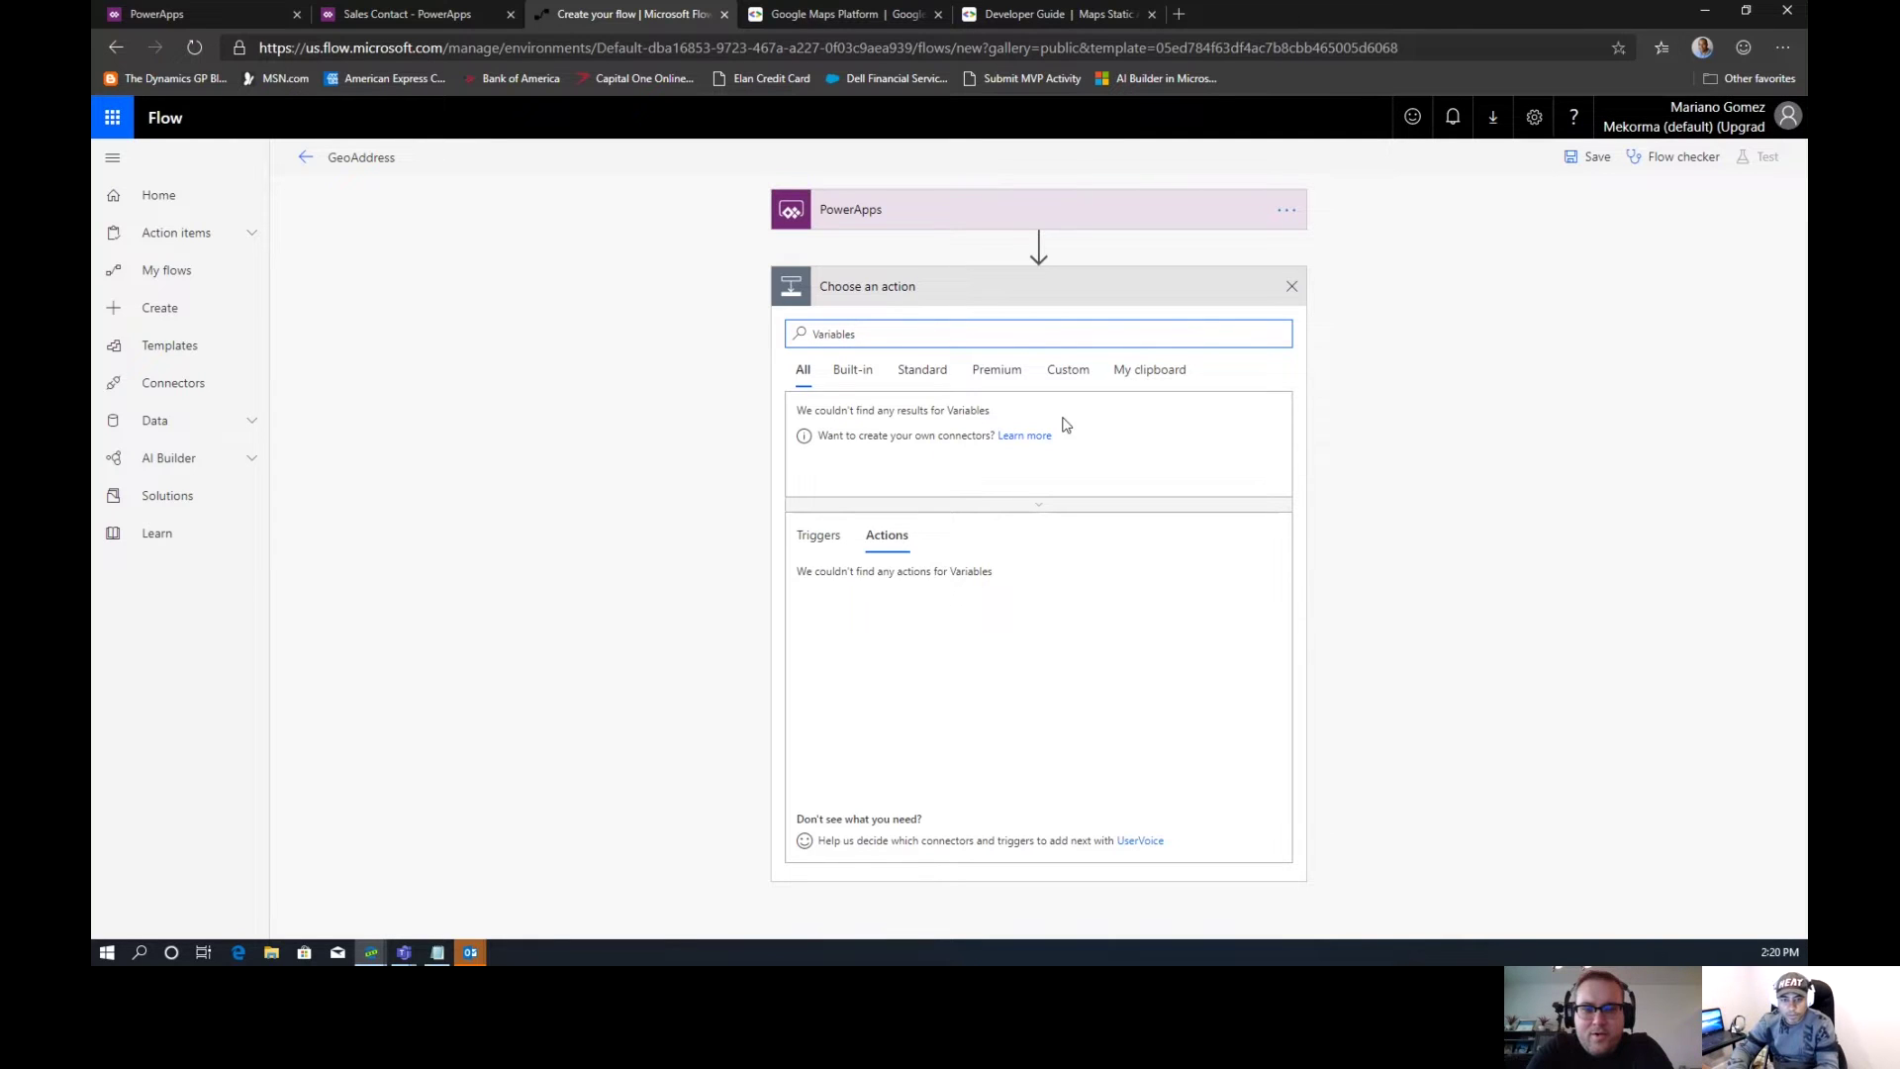
key("BackSpace")
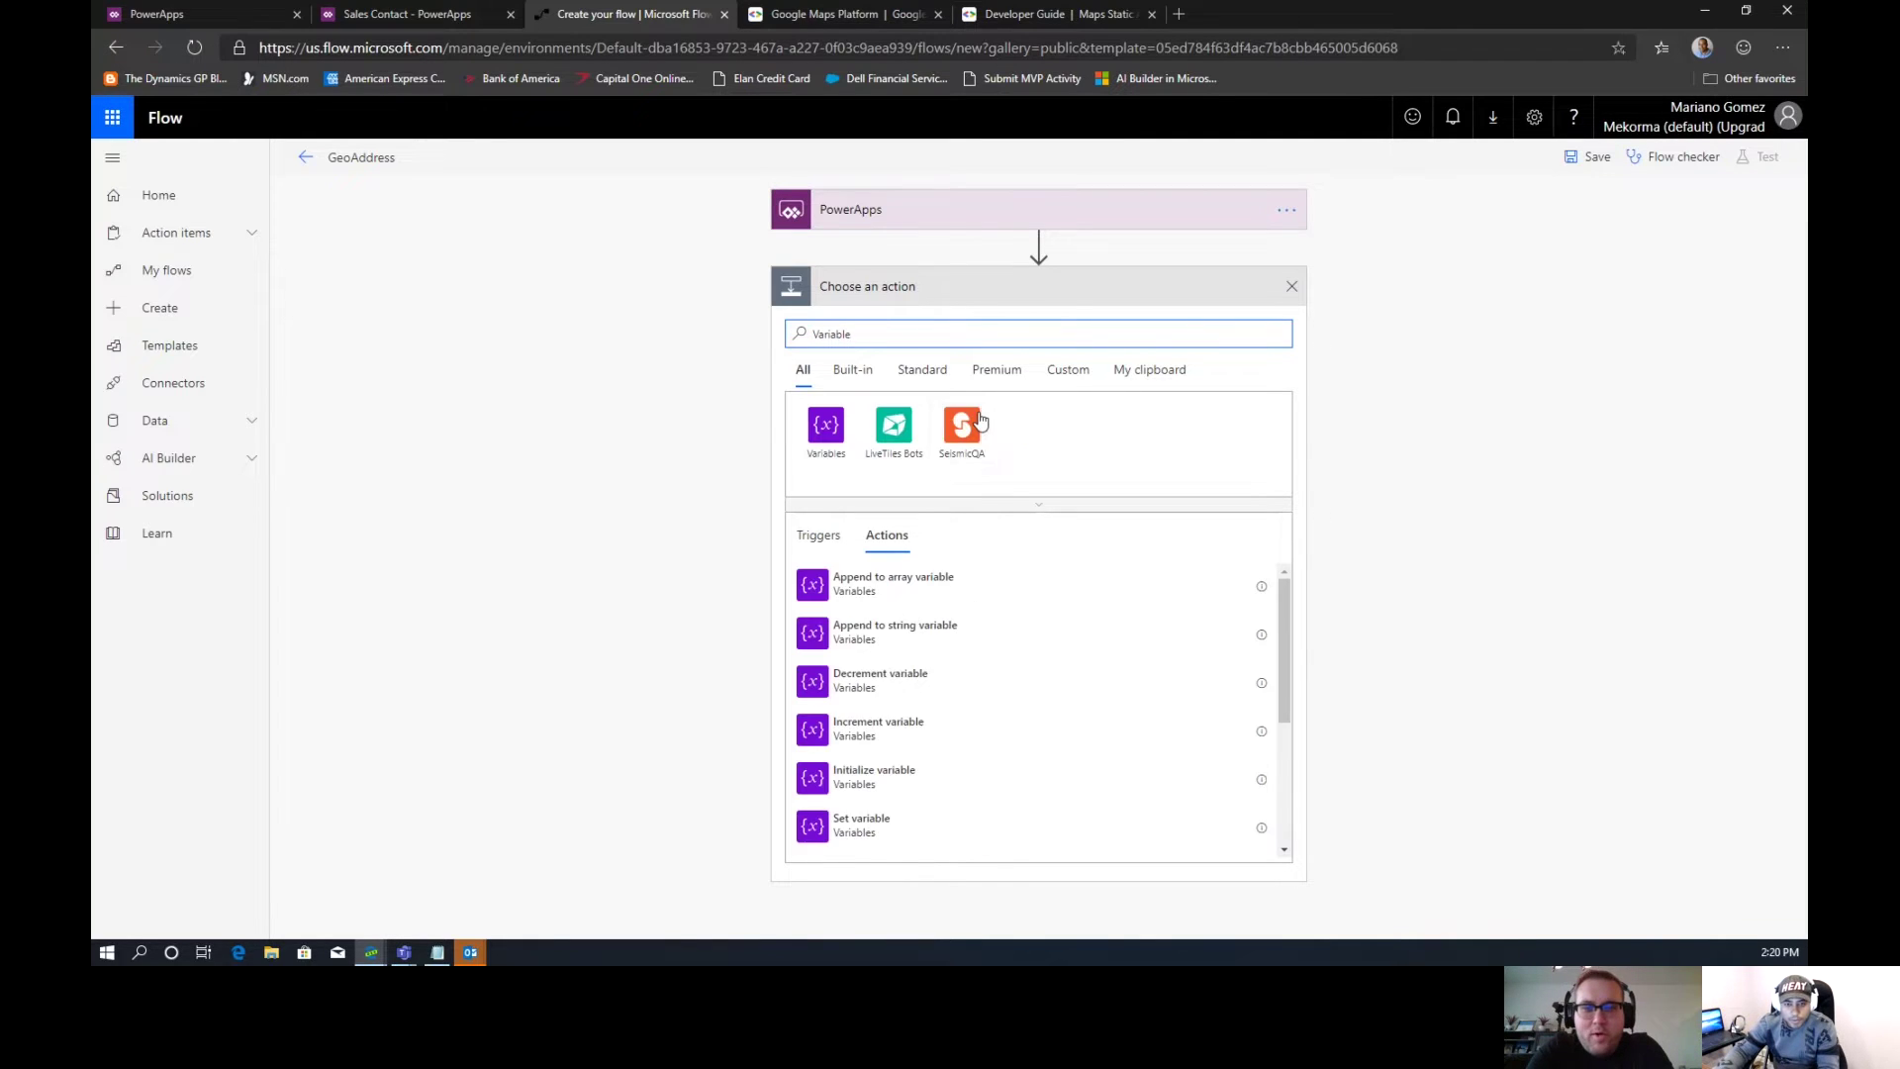
left_click(827, 426)
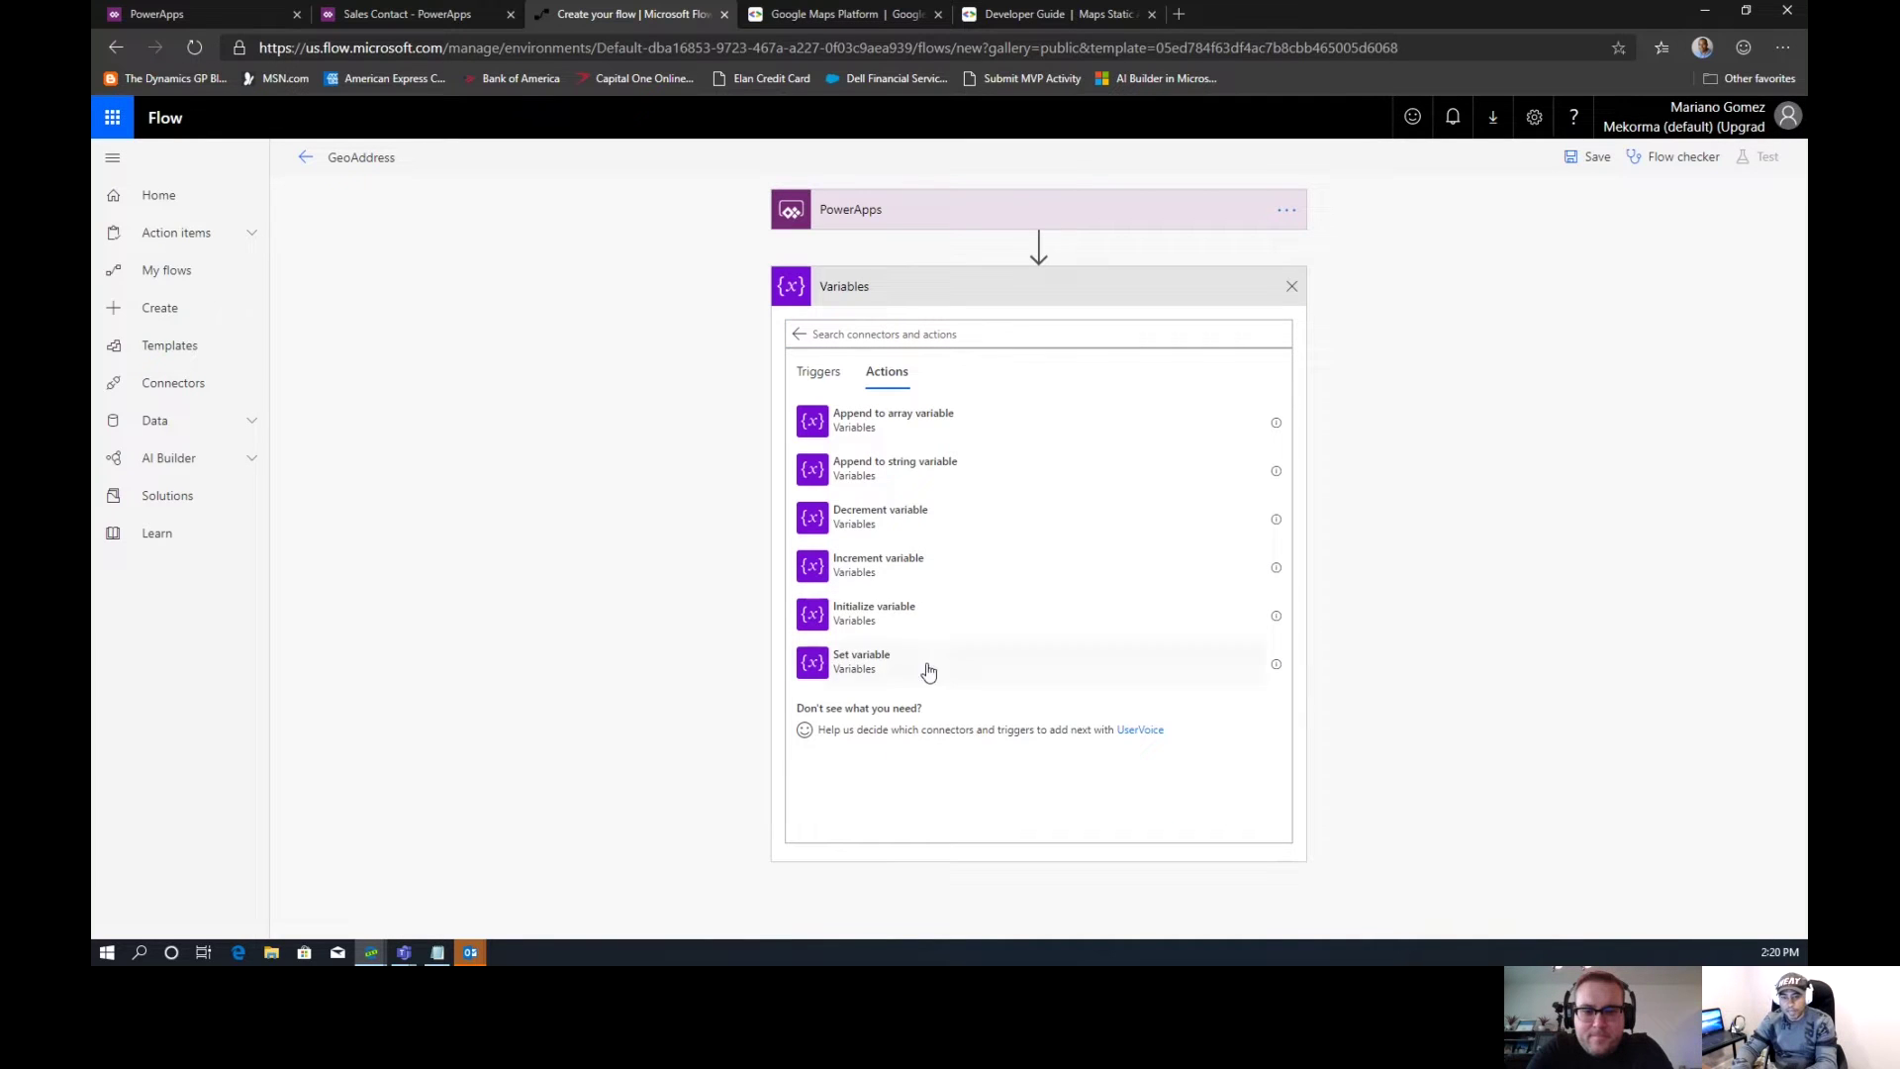
left_click(930, 613)
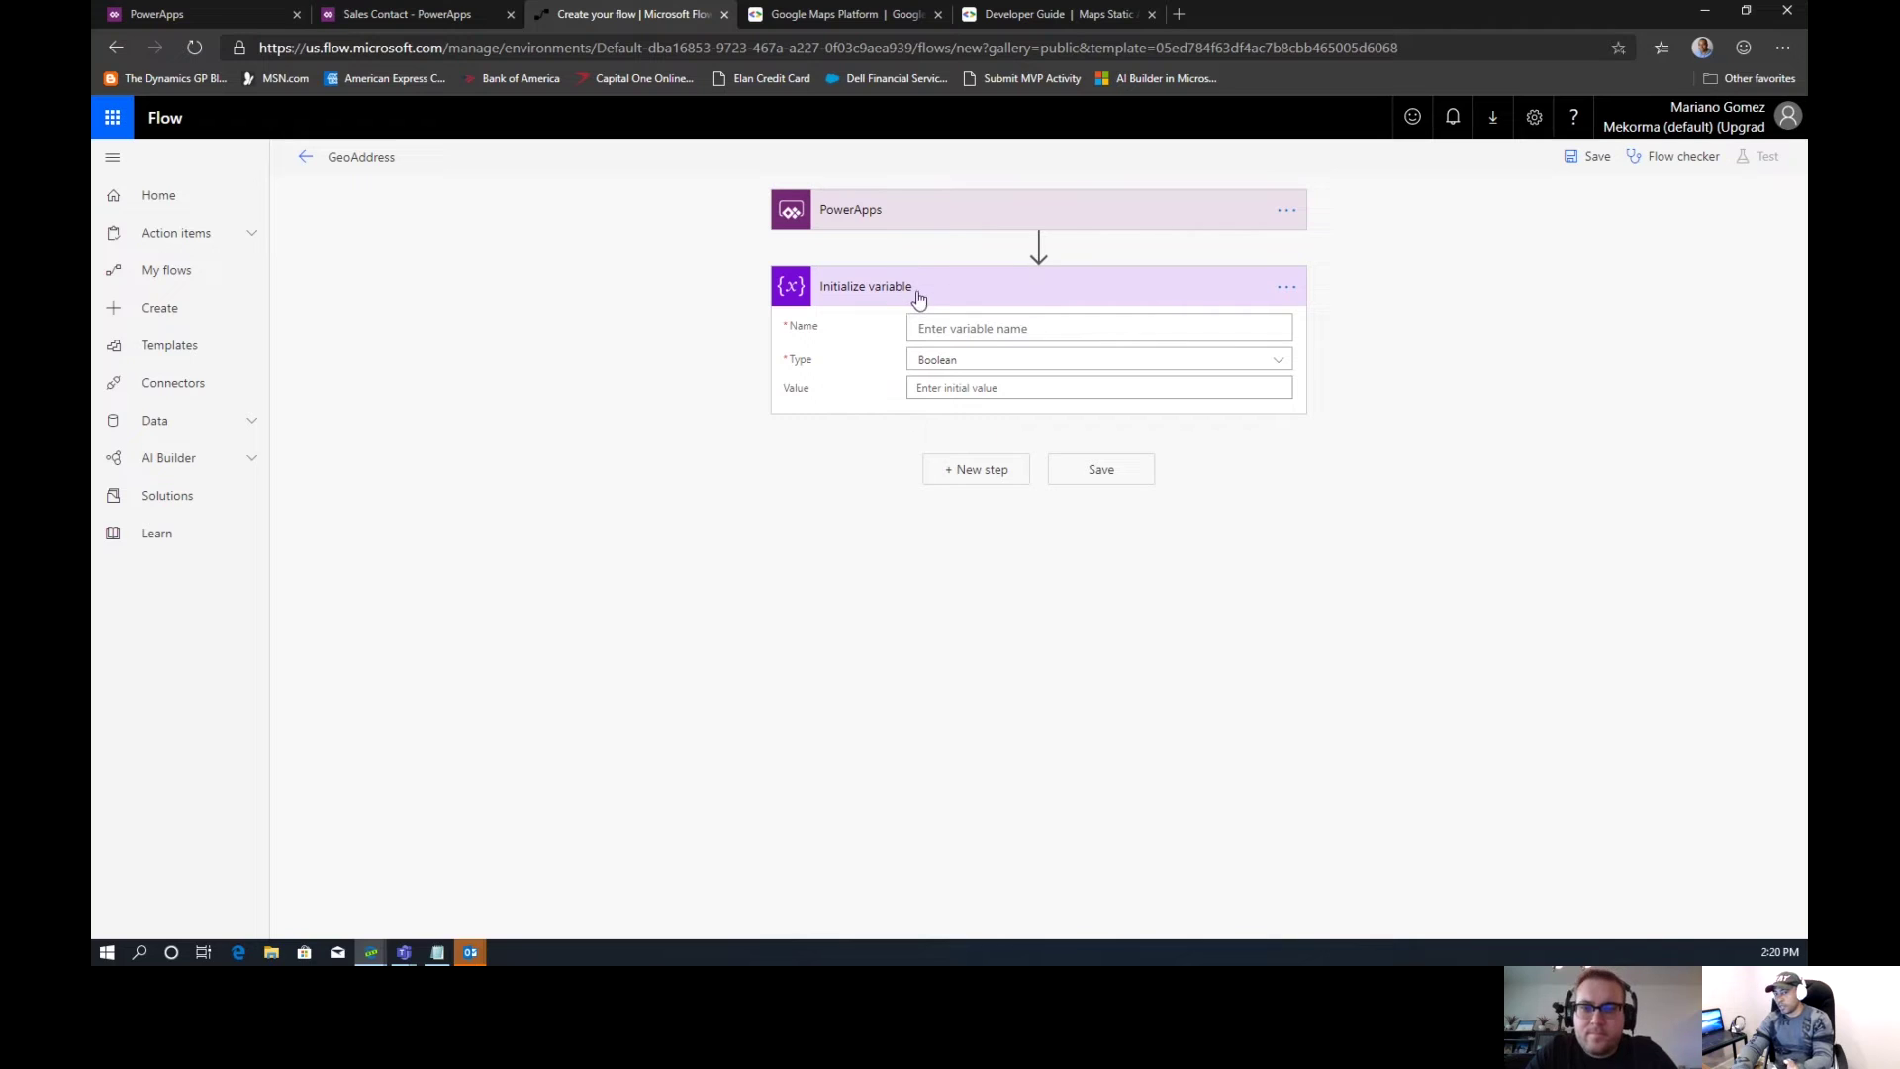
Rename the Initialize variable step to startAddress
left_click(1286, 288)
left_click(1344, 312)
type("startAddress")
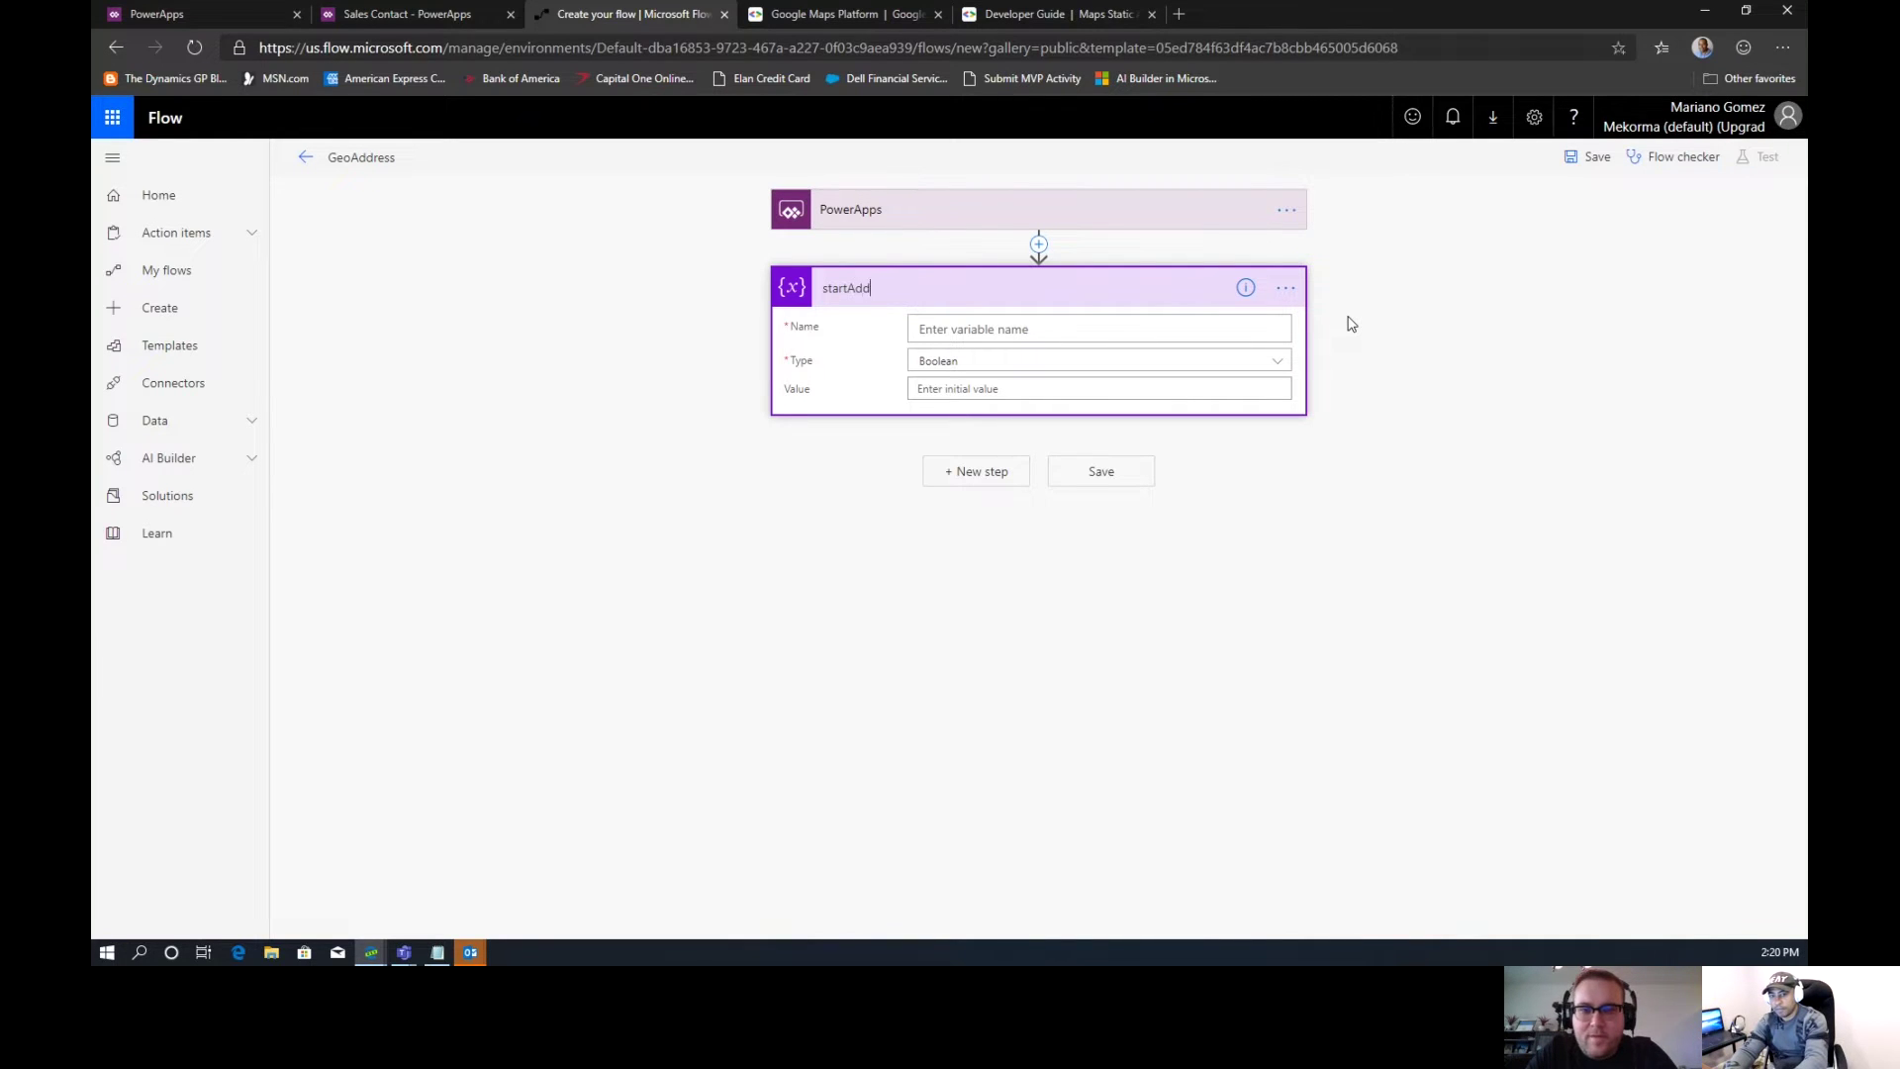
key("Tab")
key("Tab")
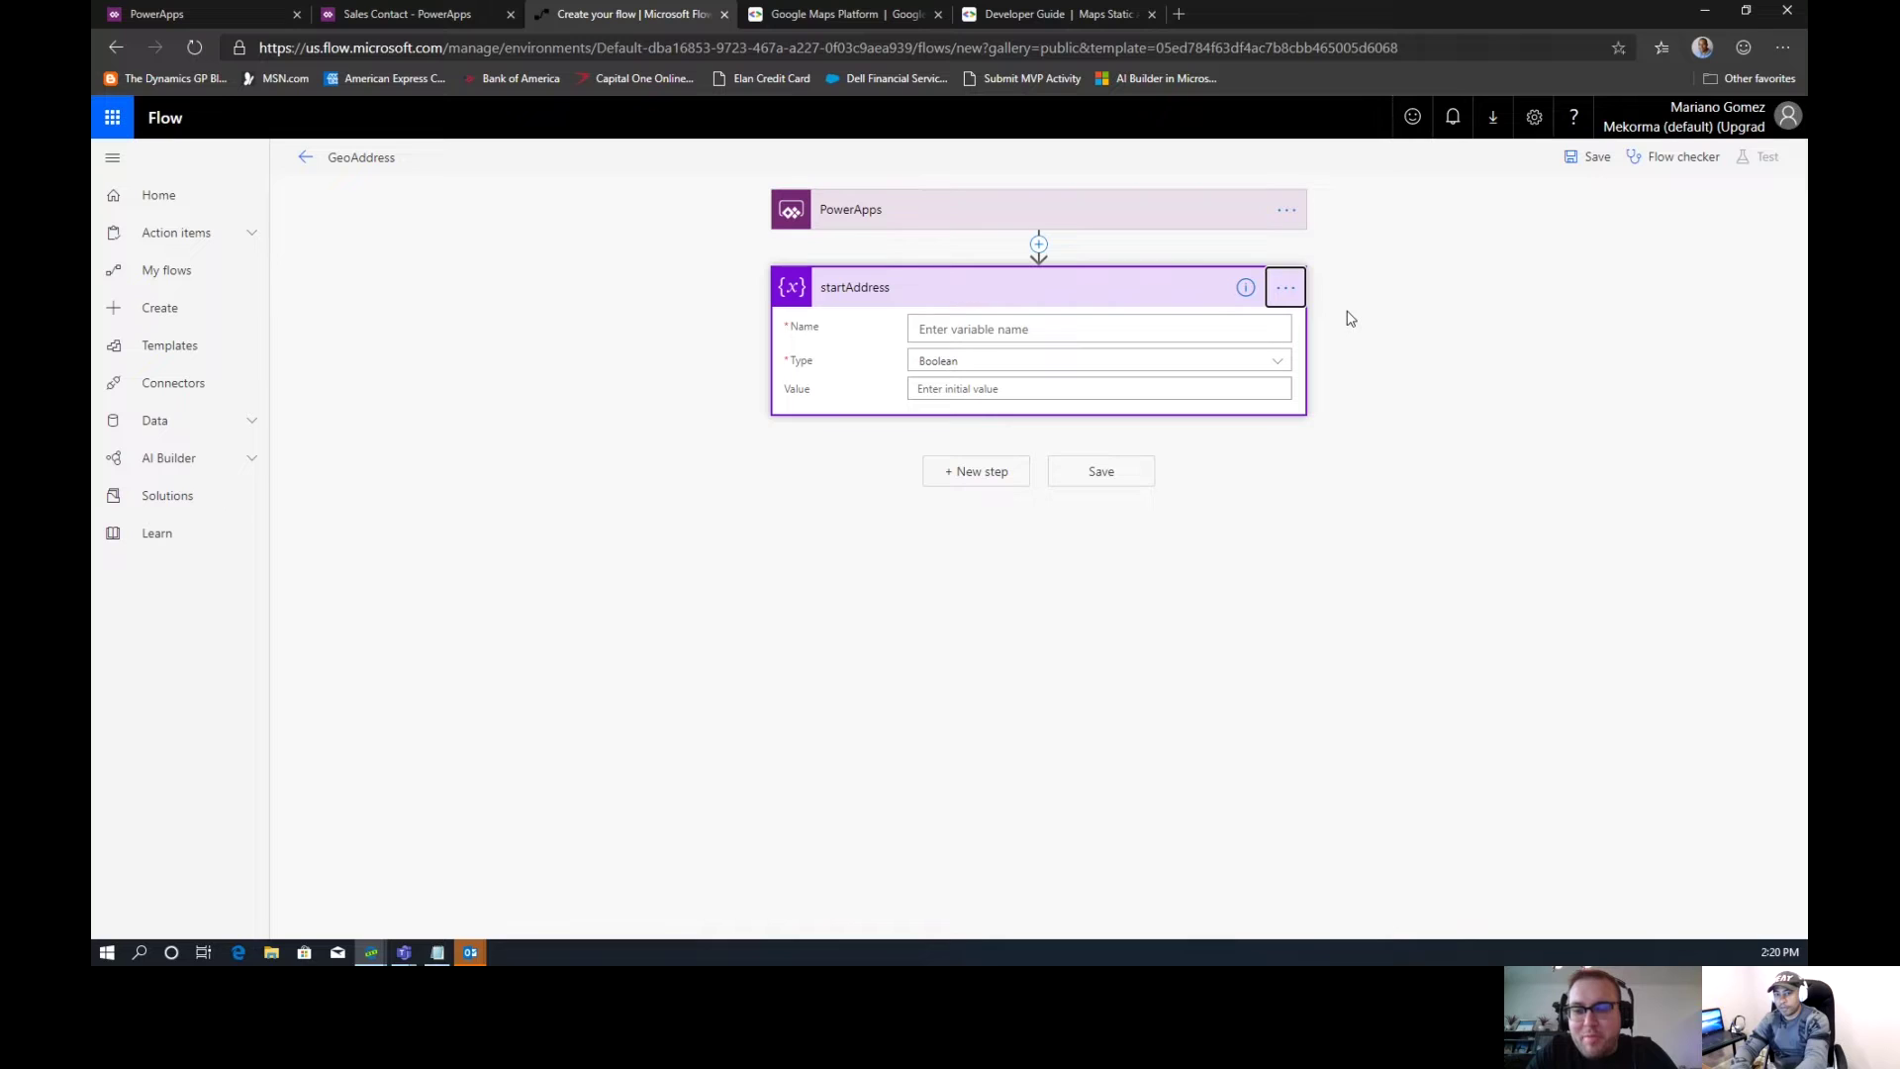
Set Name startAddress, Type String, and Value to PowerApps' startAddress_Value
left_click(1105, 329)
type("start")
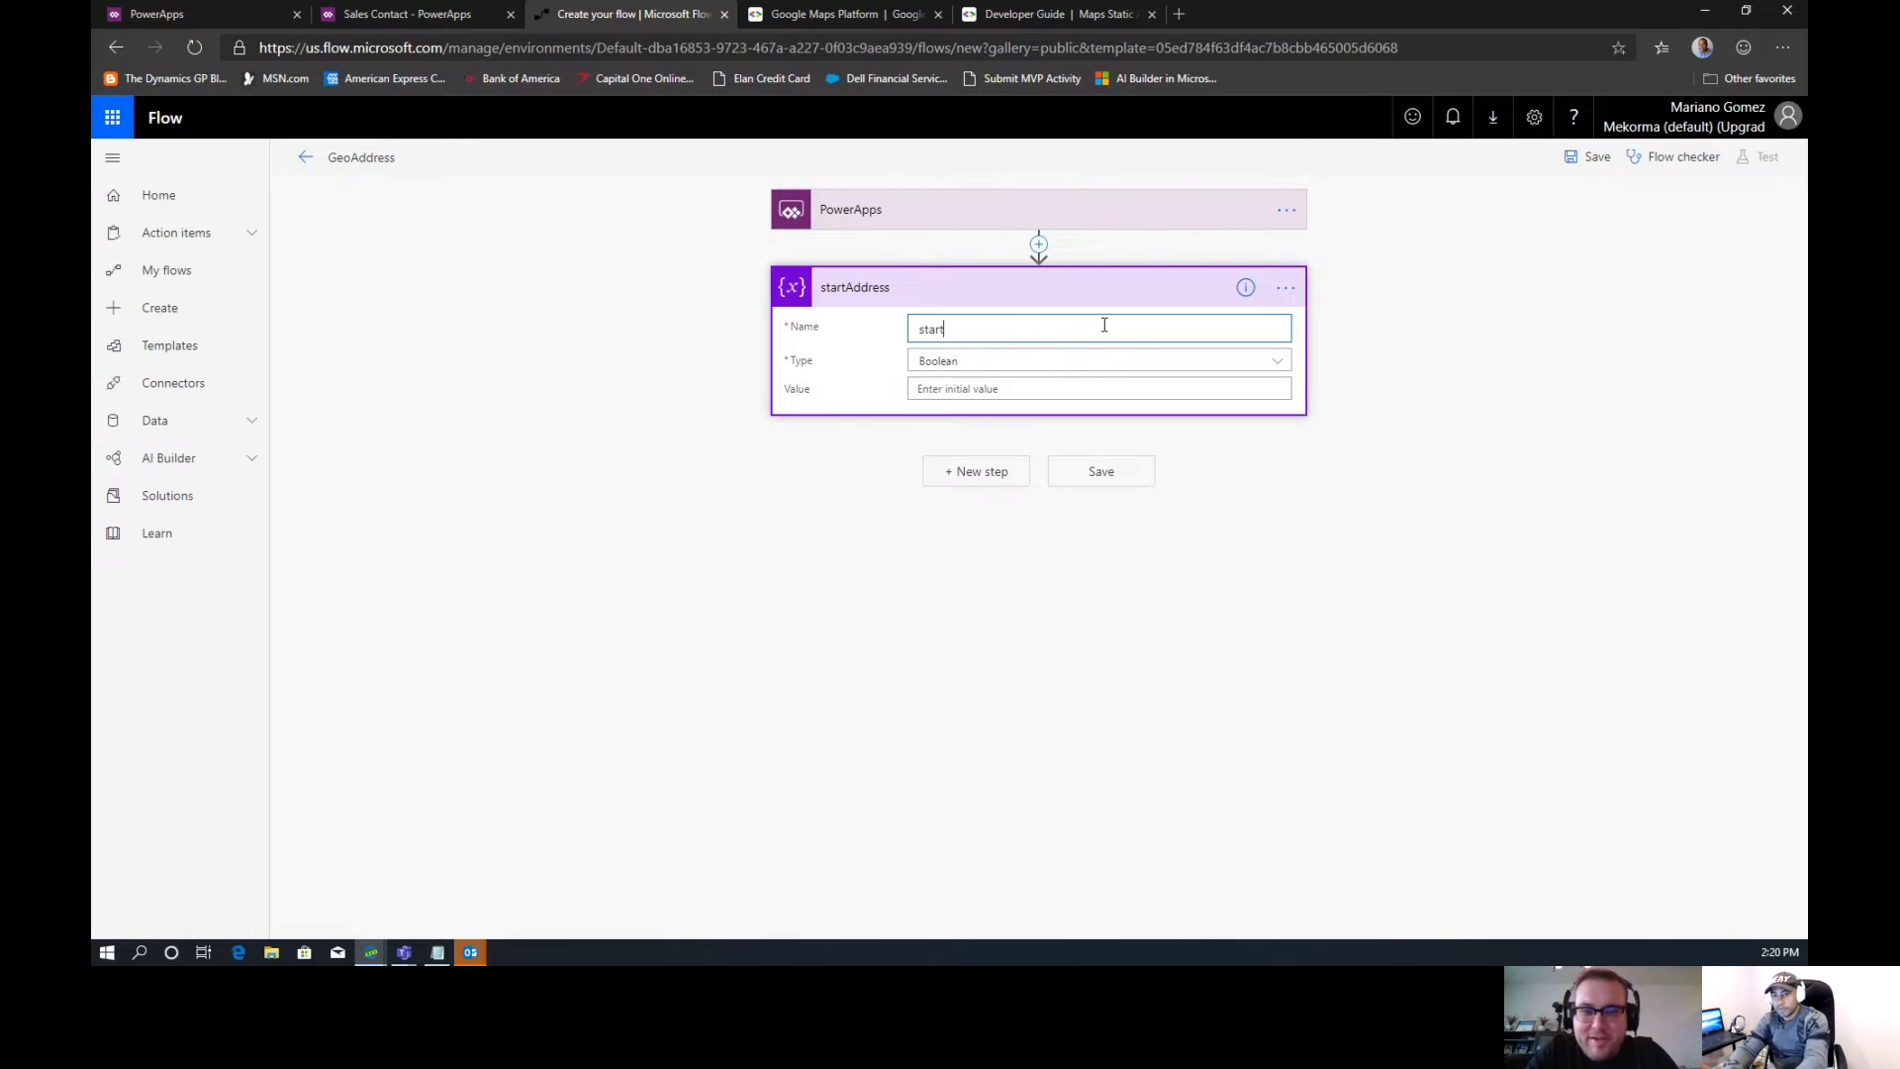
type("Address")
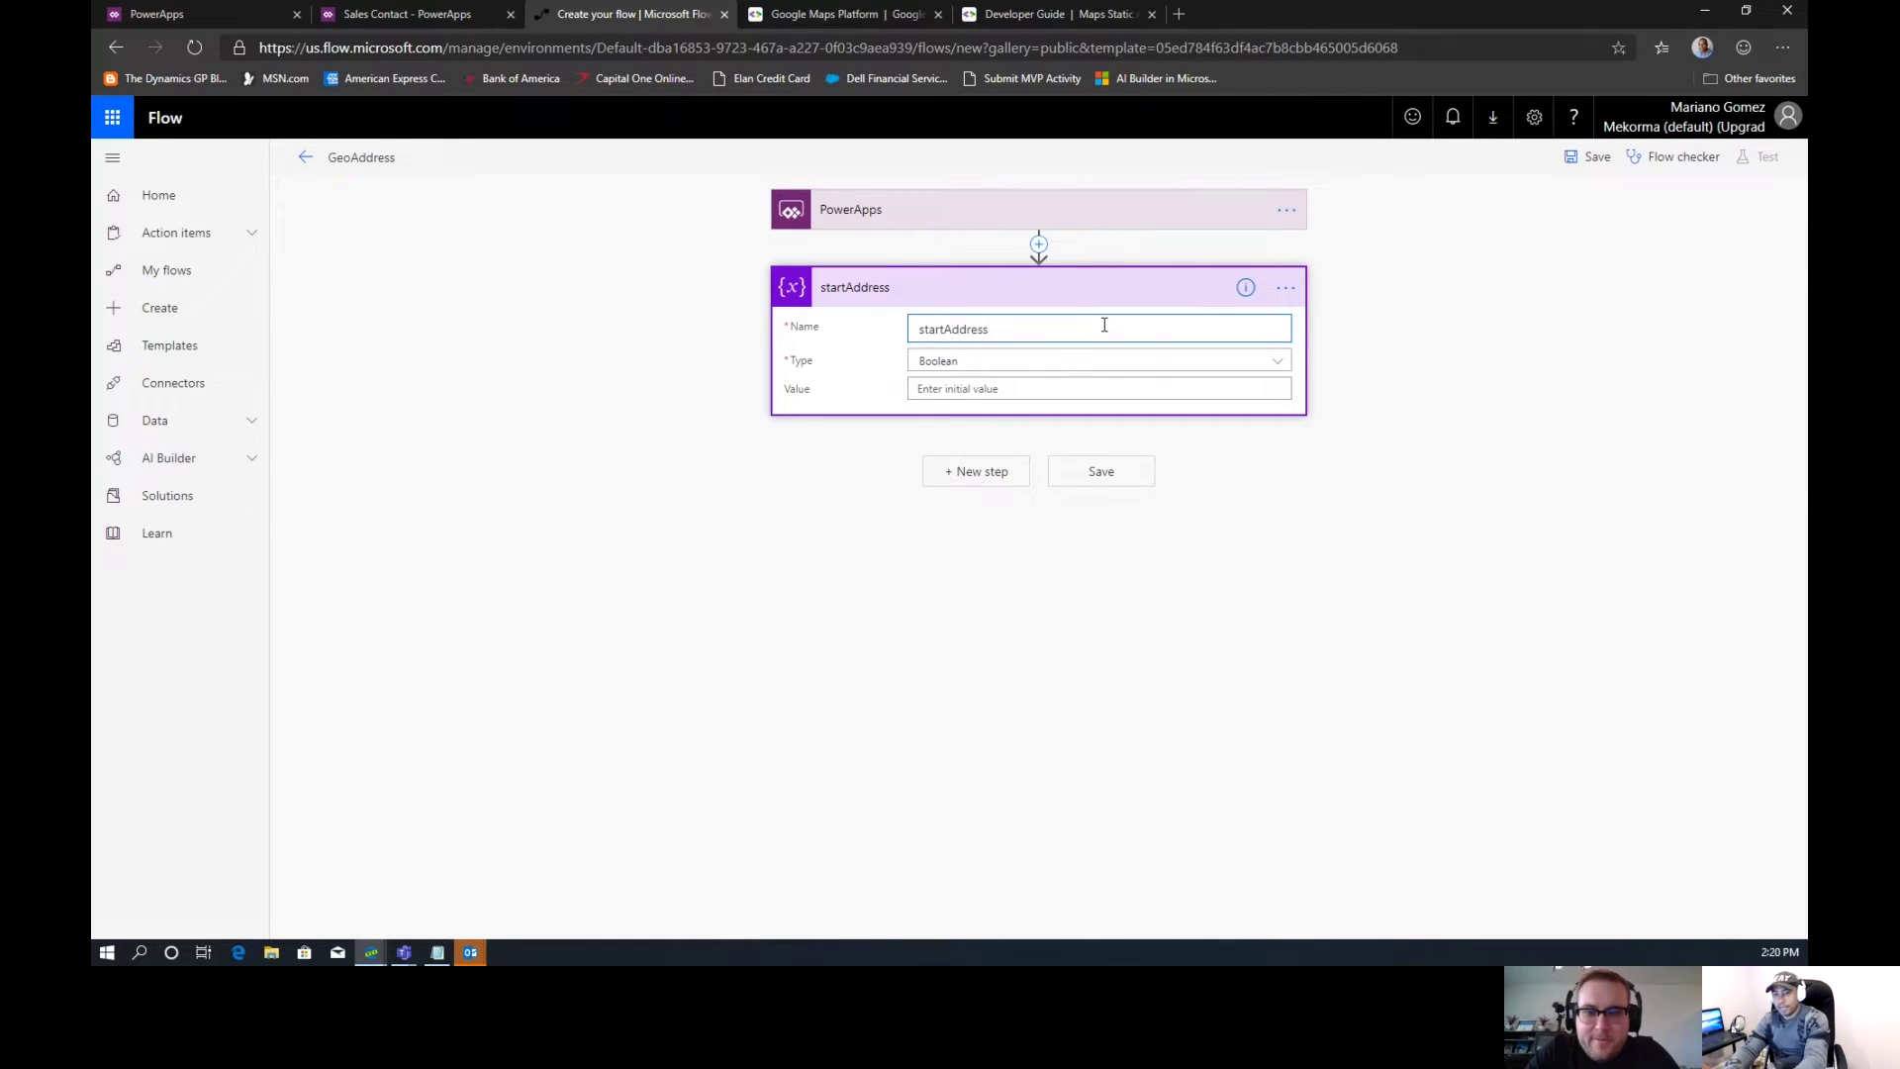
left_click(1071, 366)
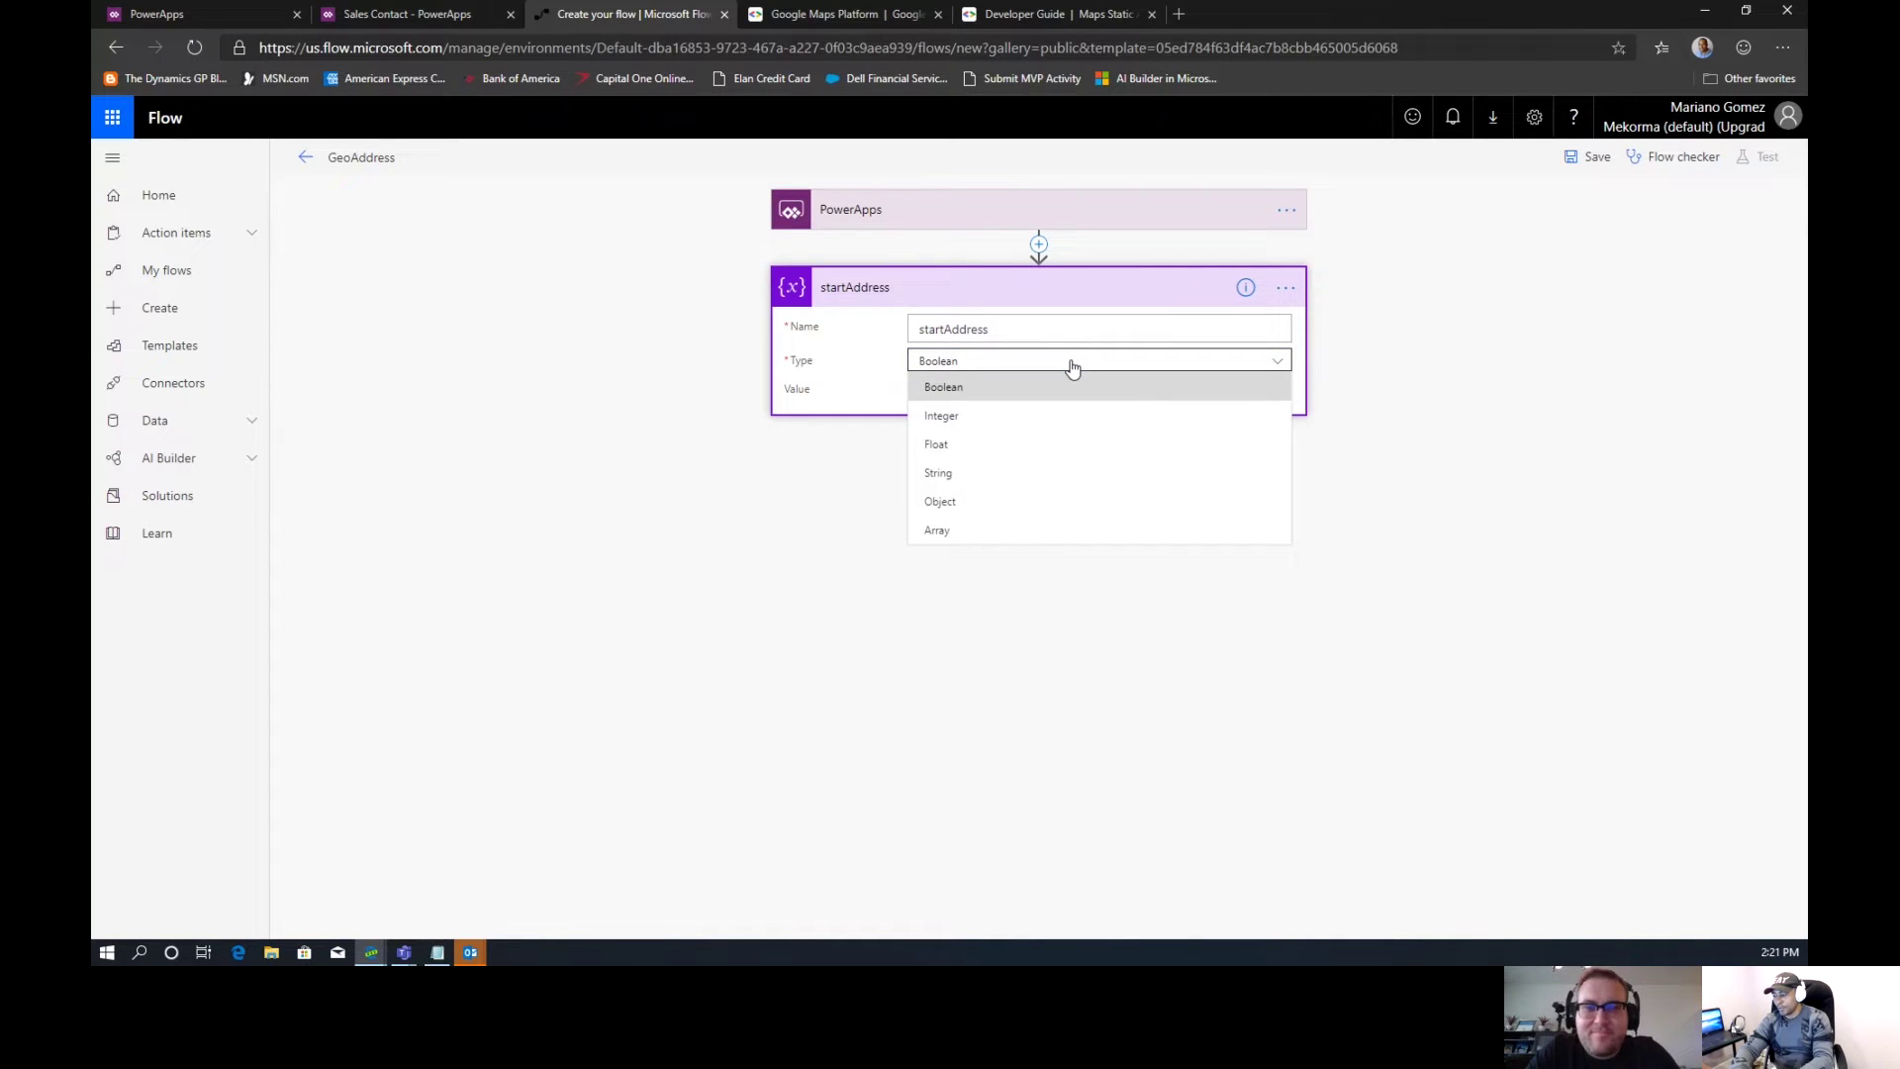
left_click(980, 473)
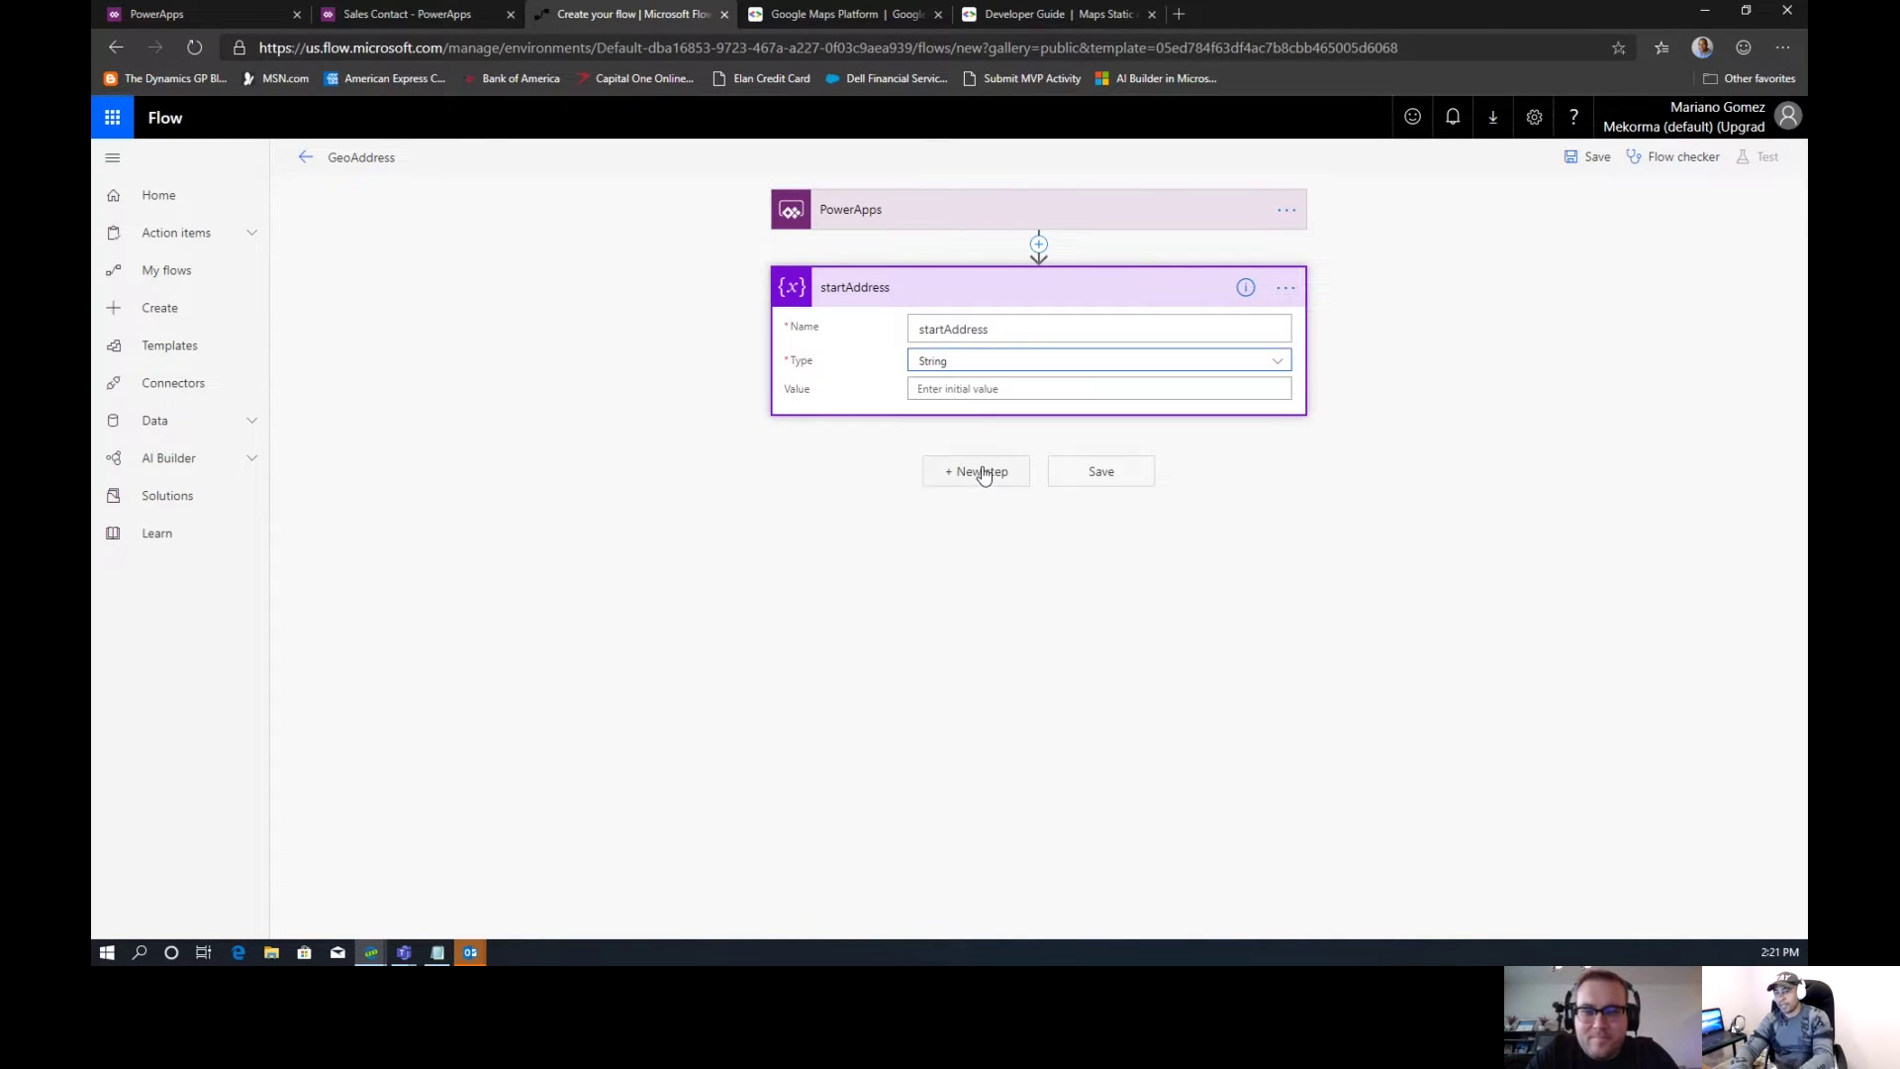
left_click(966, 391)
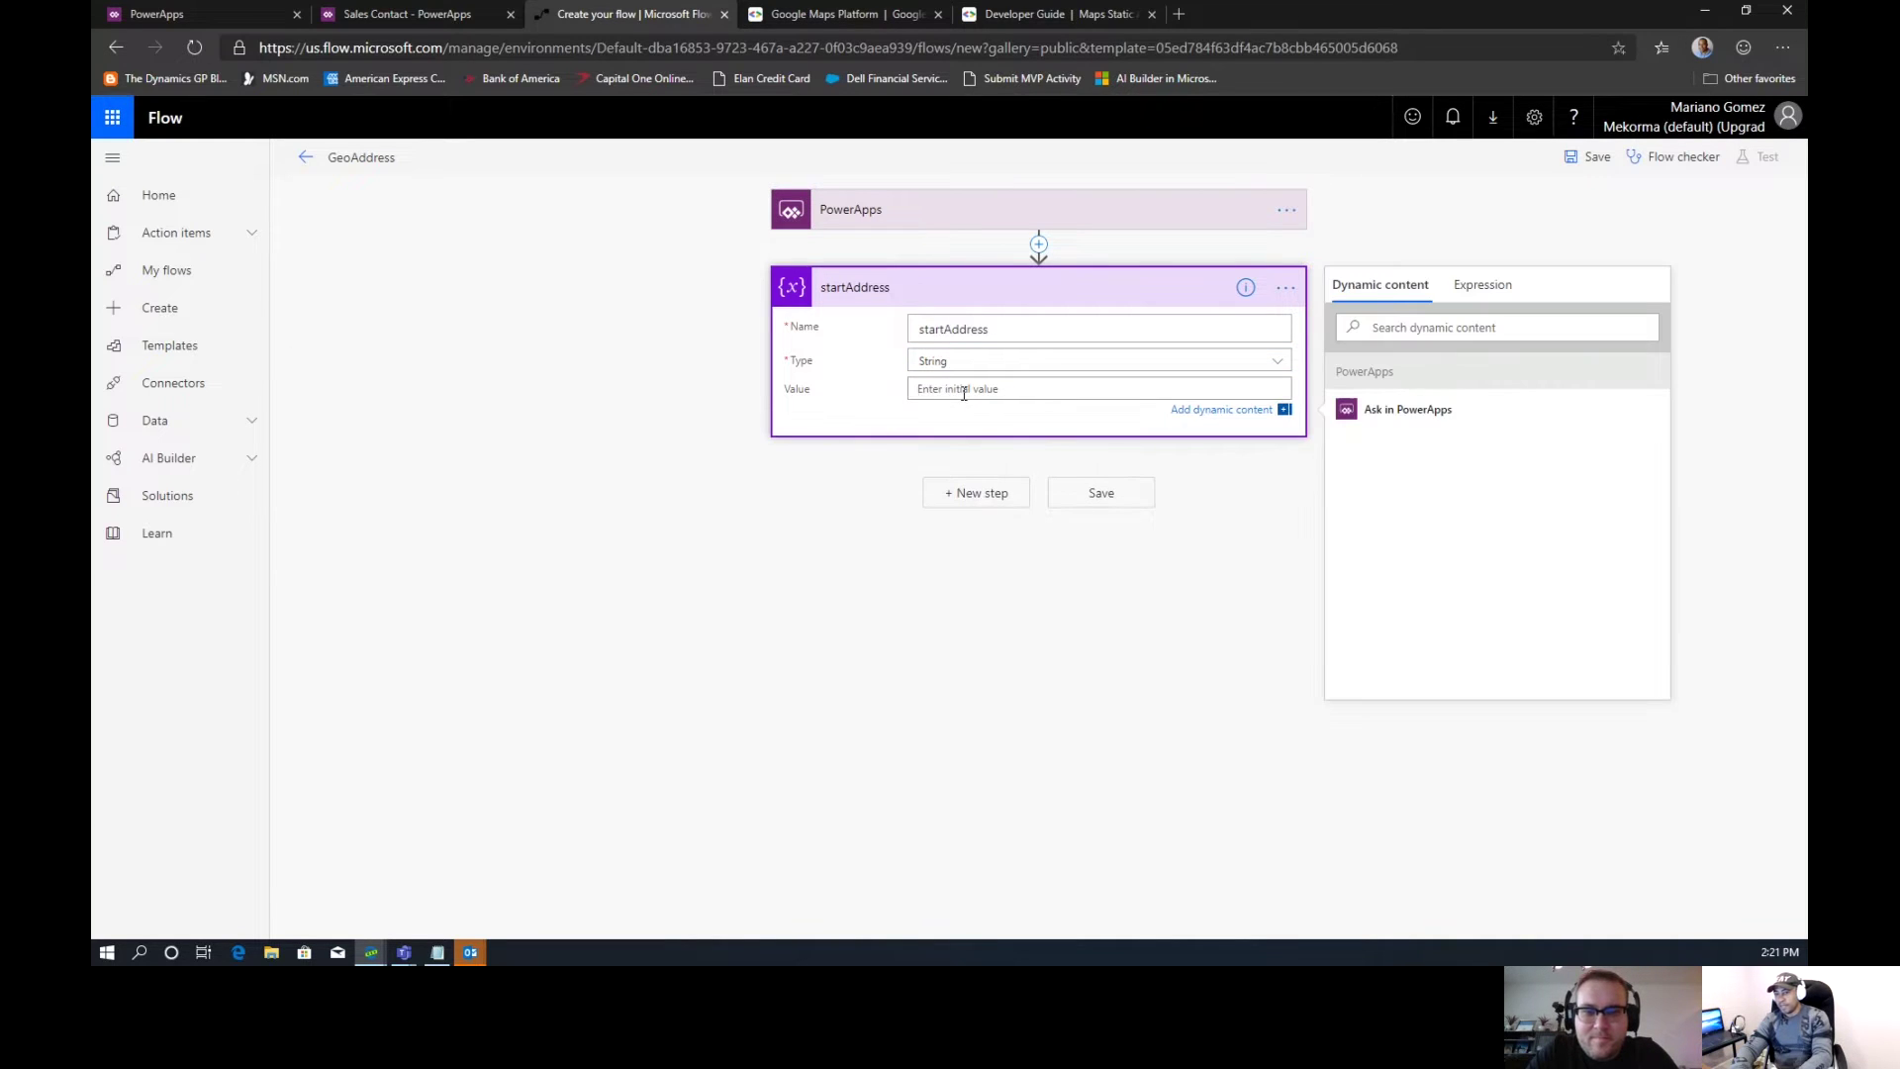
left_click(1373, 412)
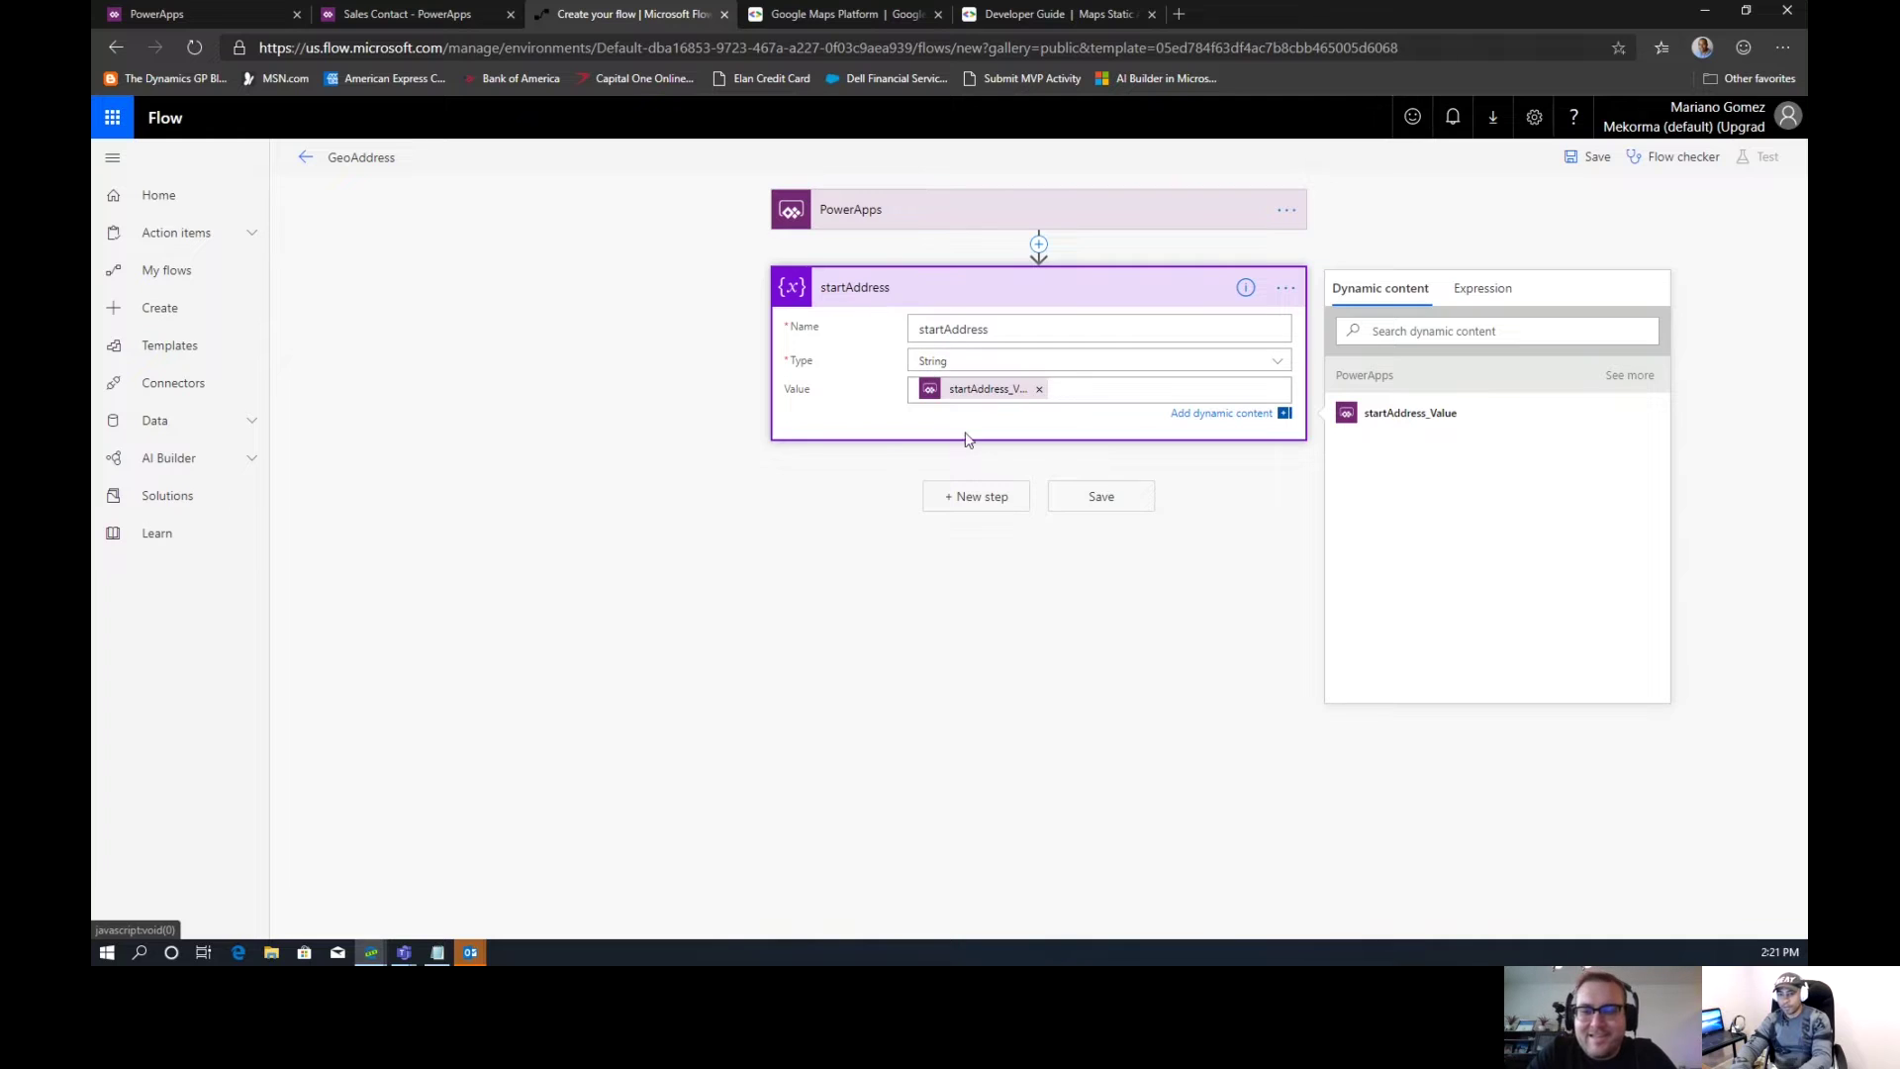
left_click(982, 505)
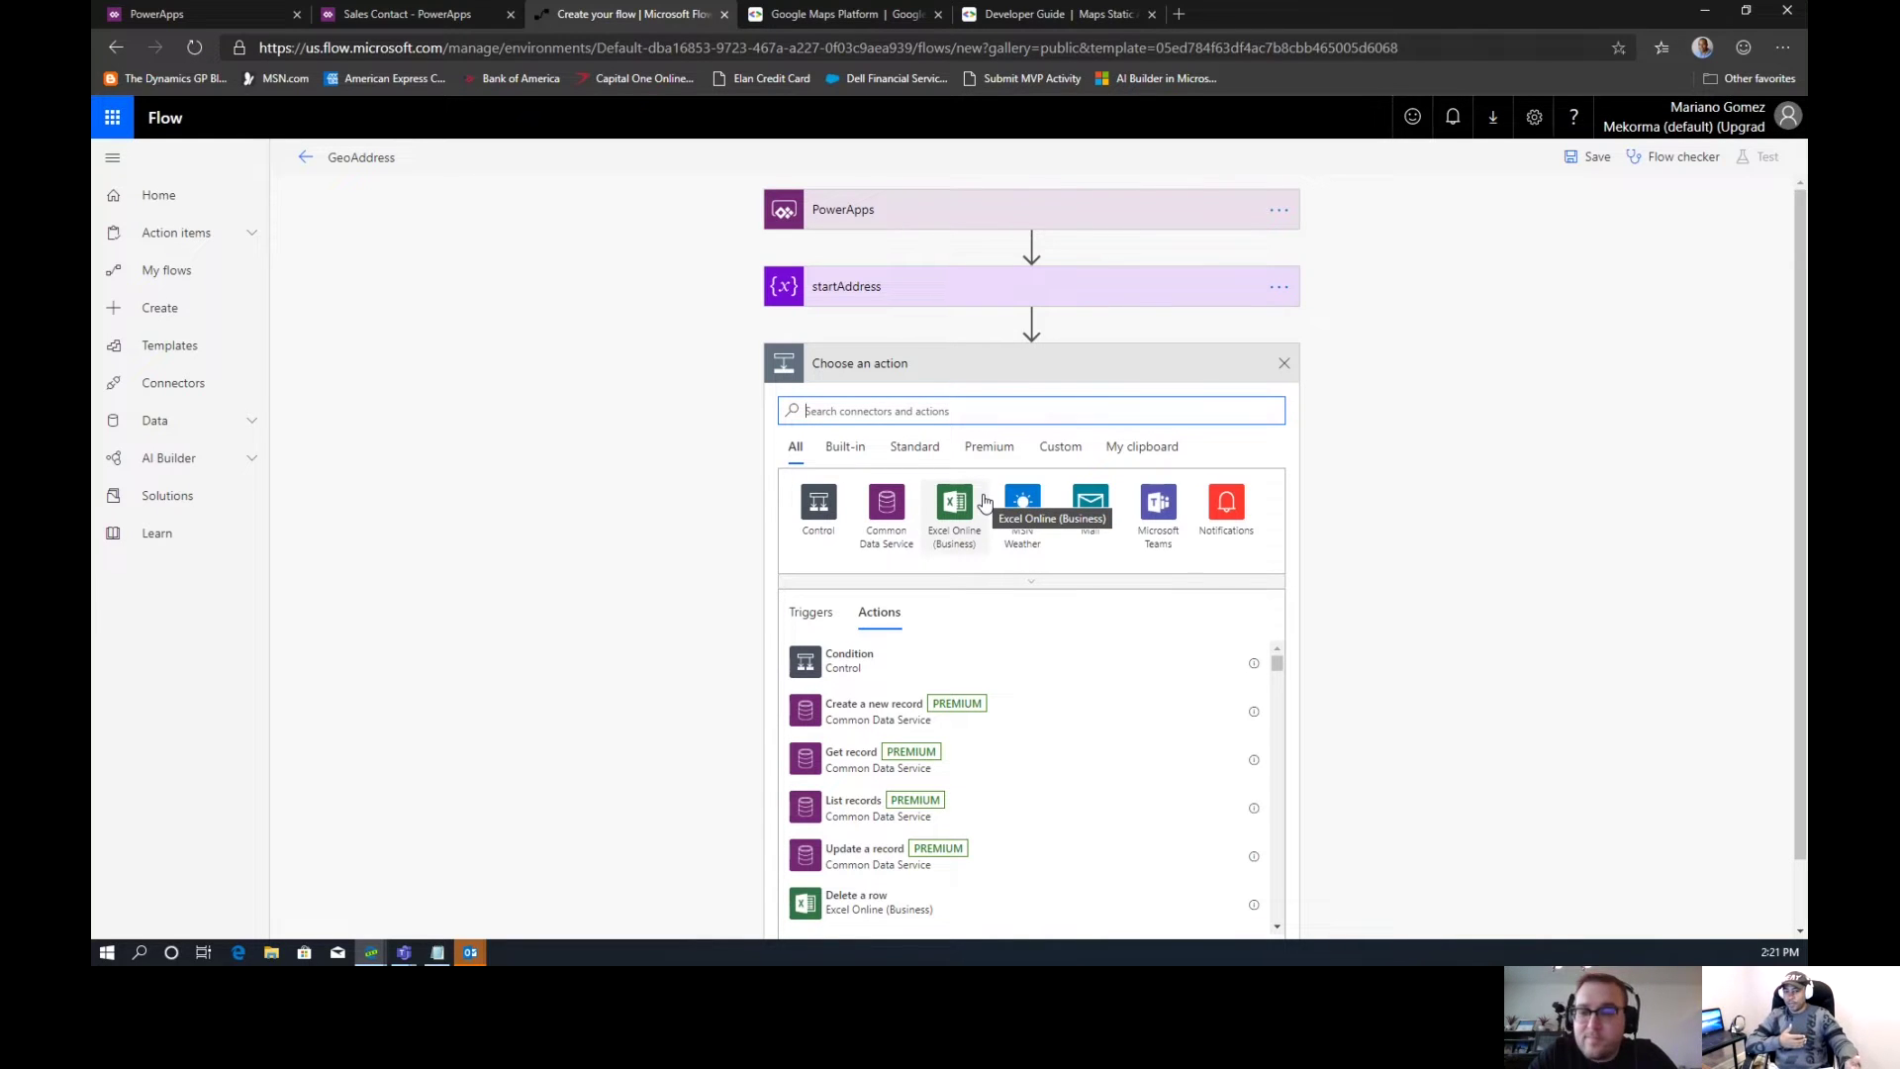
Add another Initialize variable step and rename it endAddress
type("v")
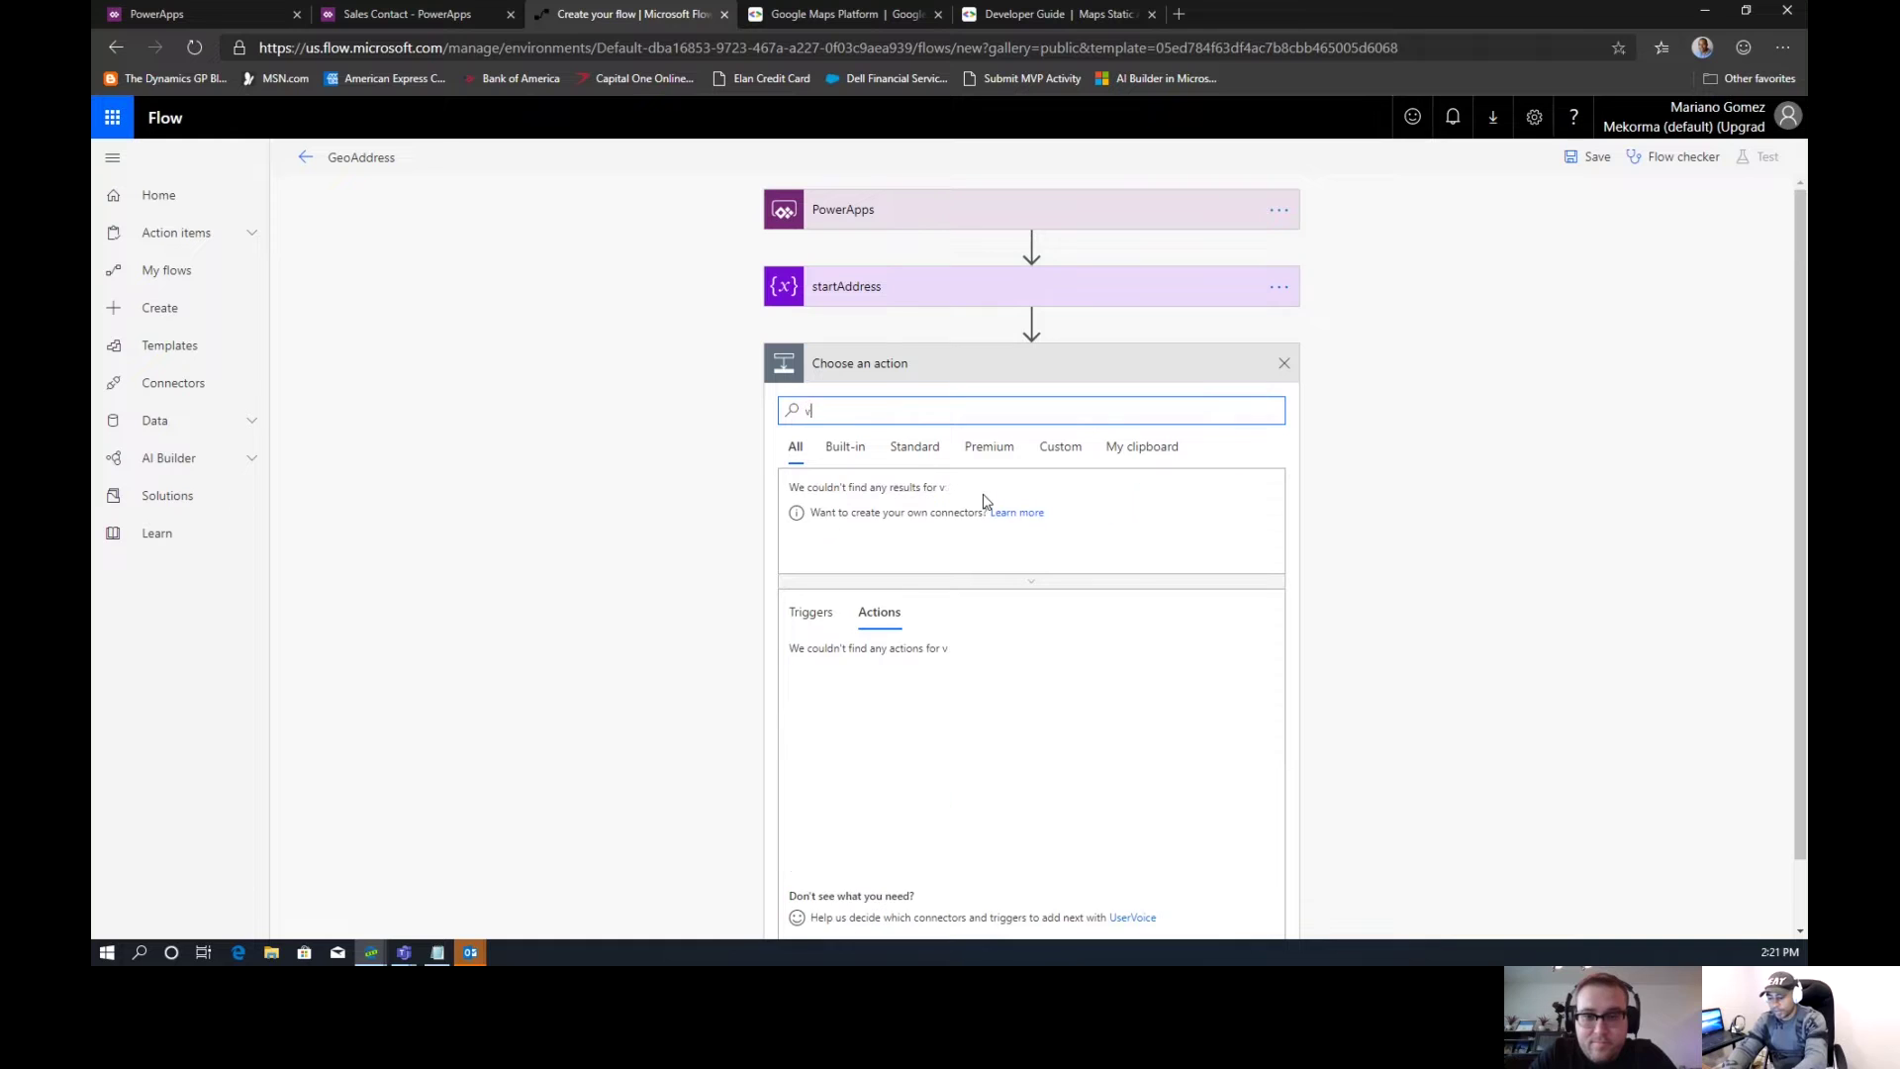
type("araiables")
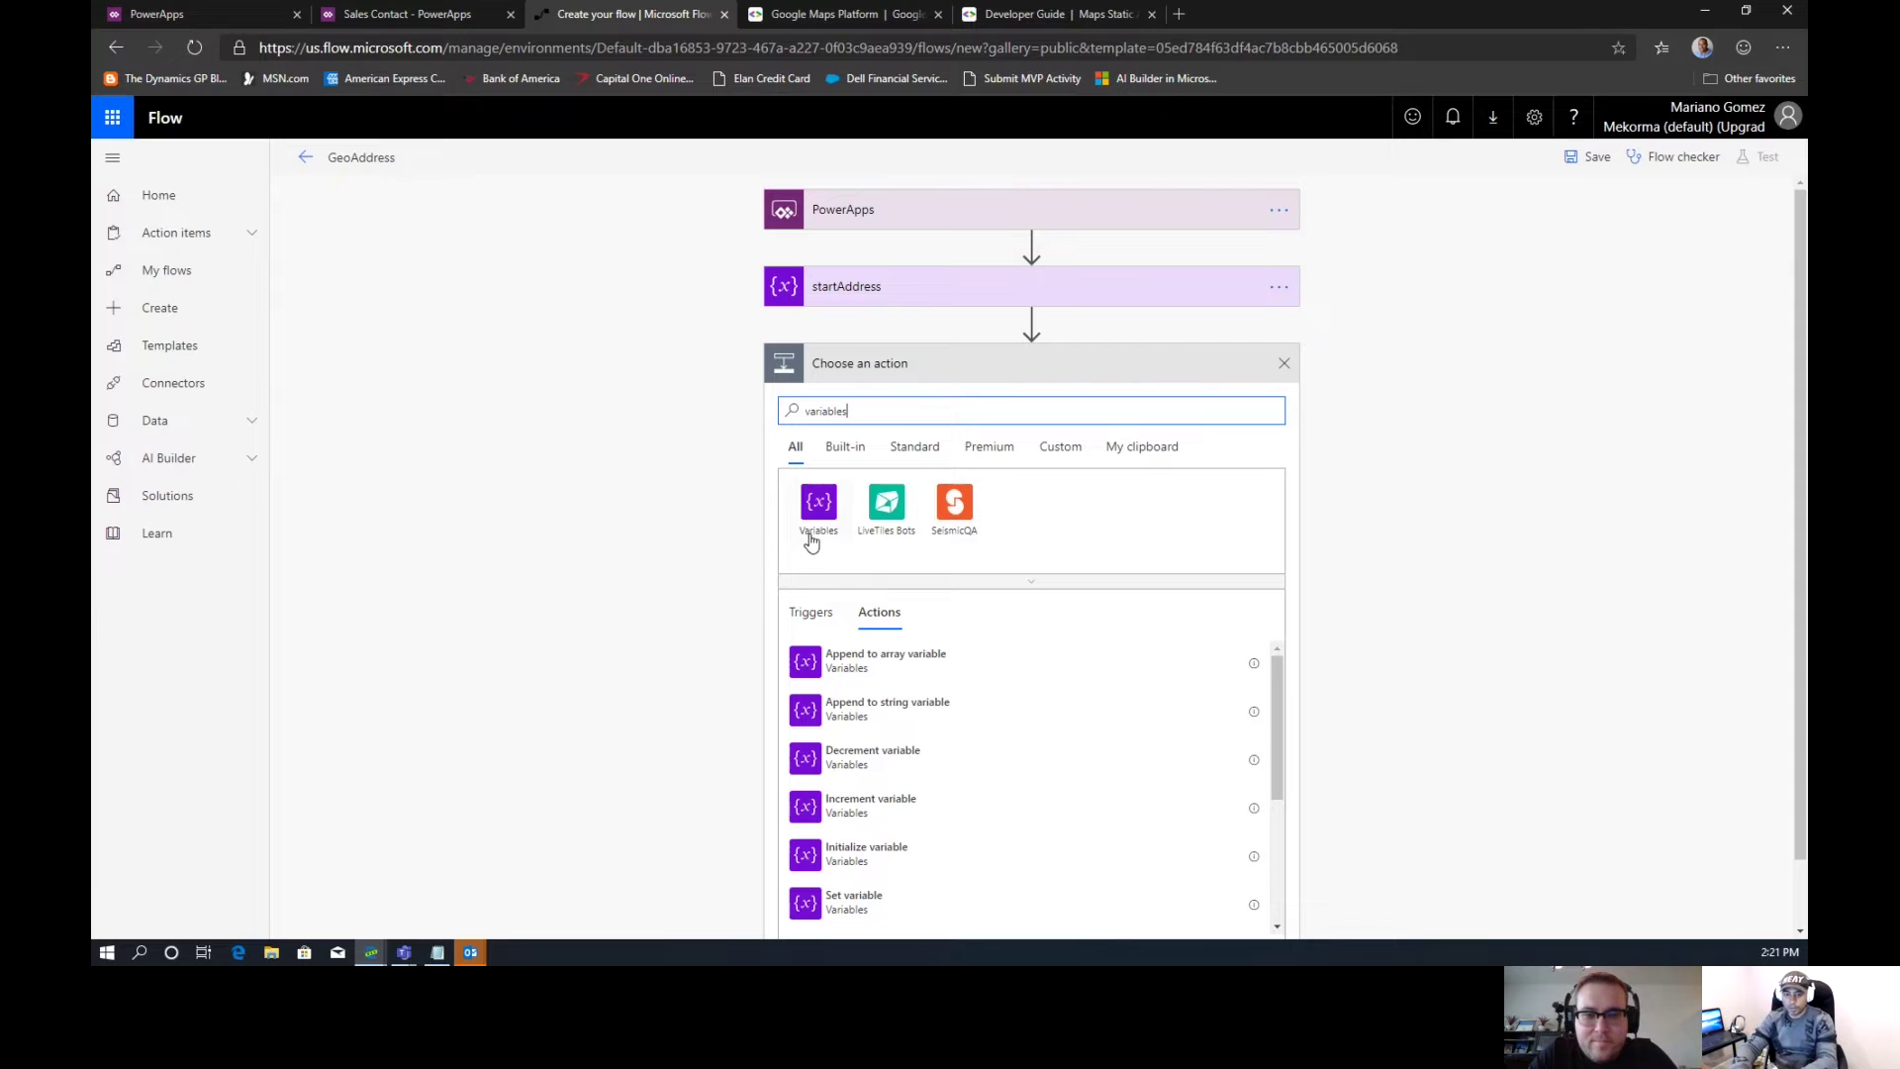
left_click(814, 534)
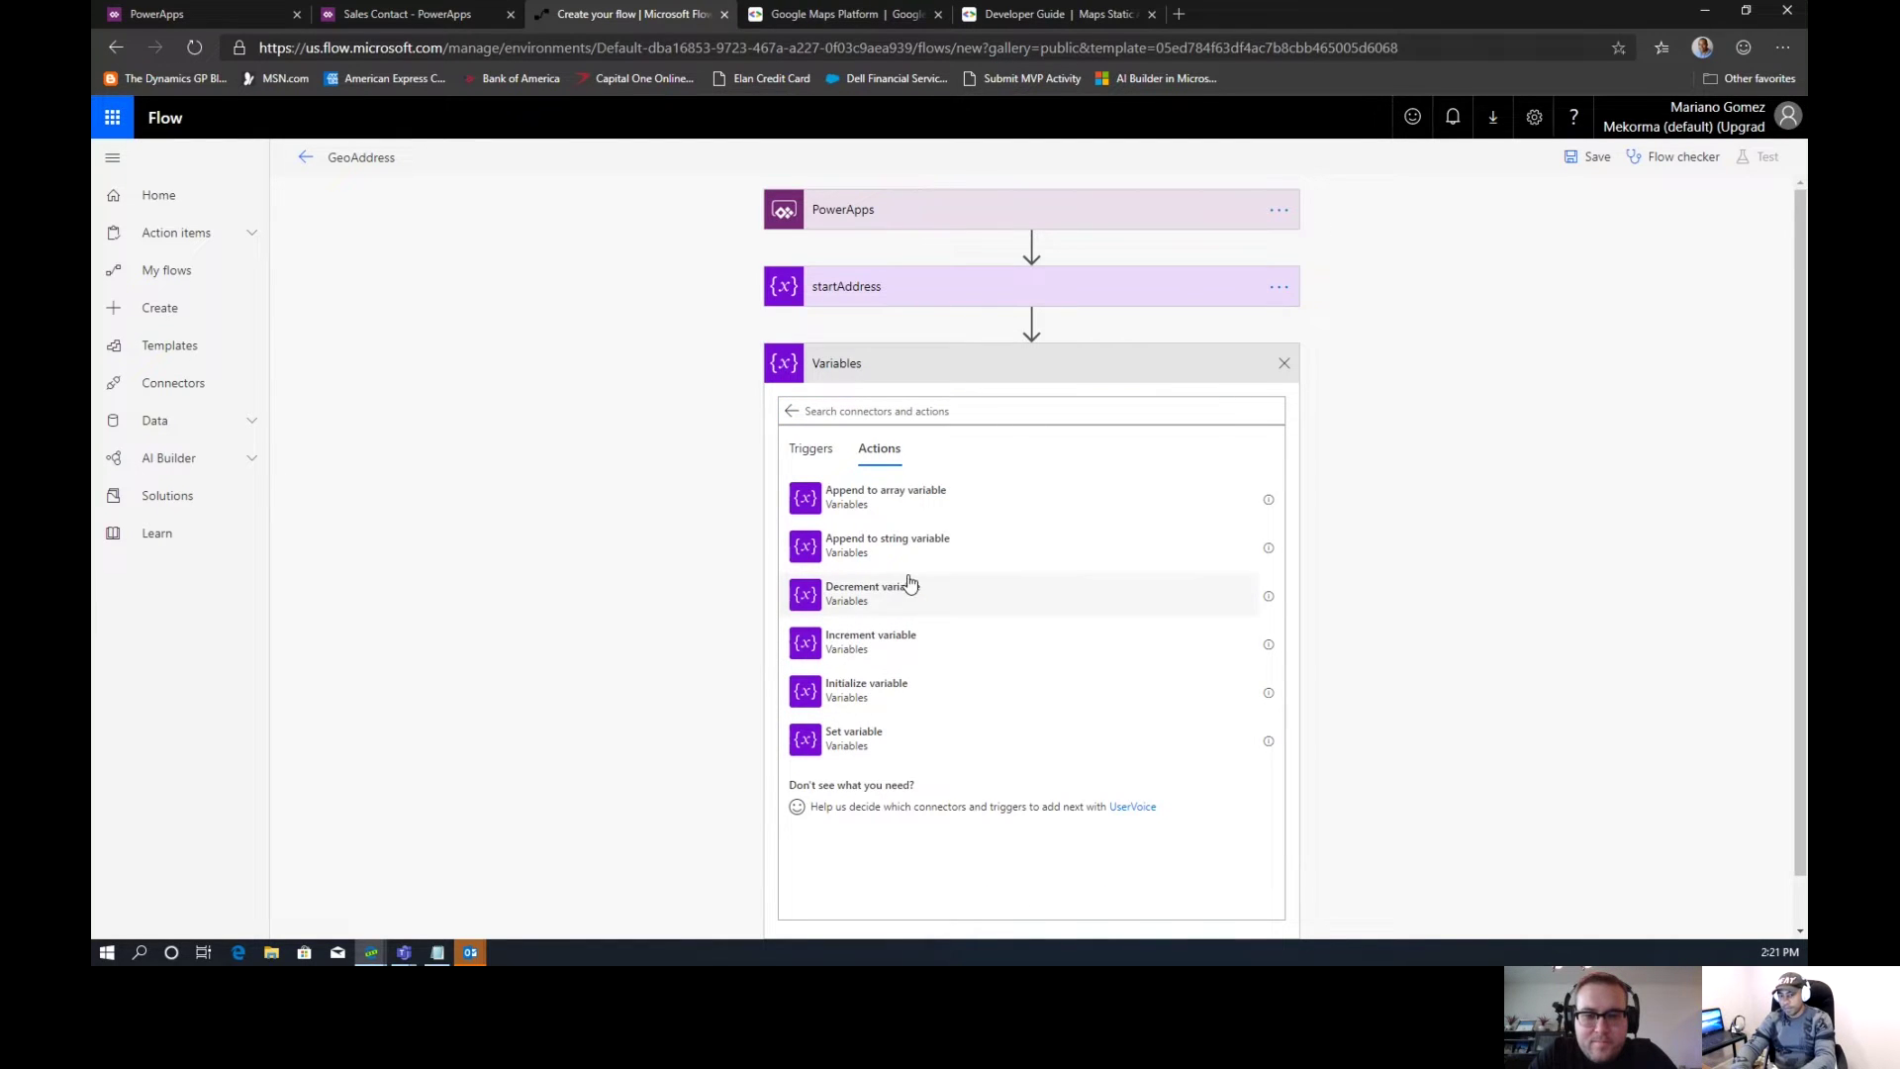
left_click(887, 693)
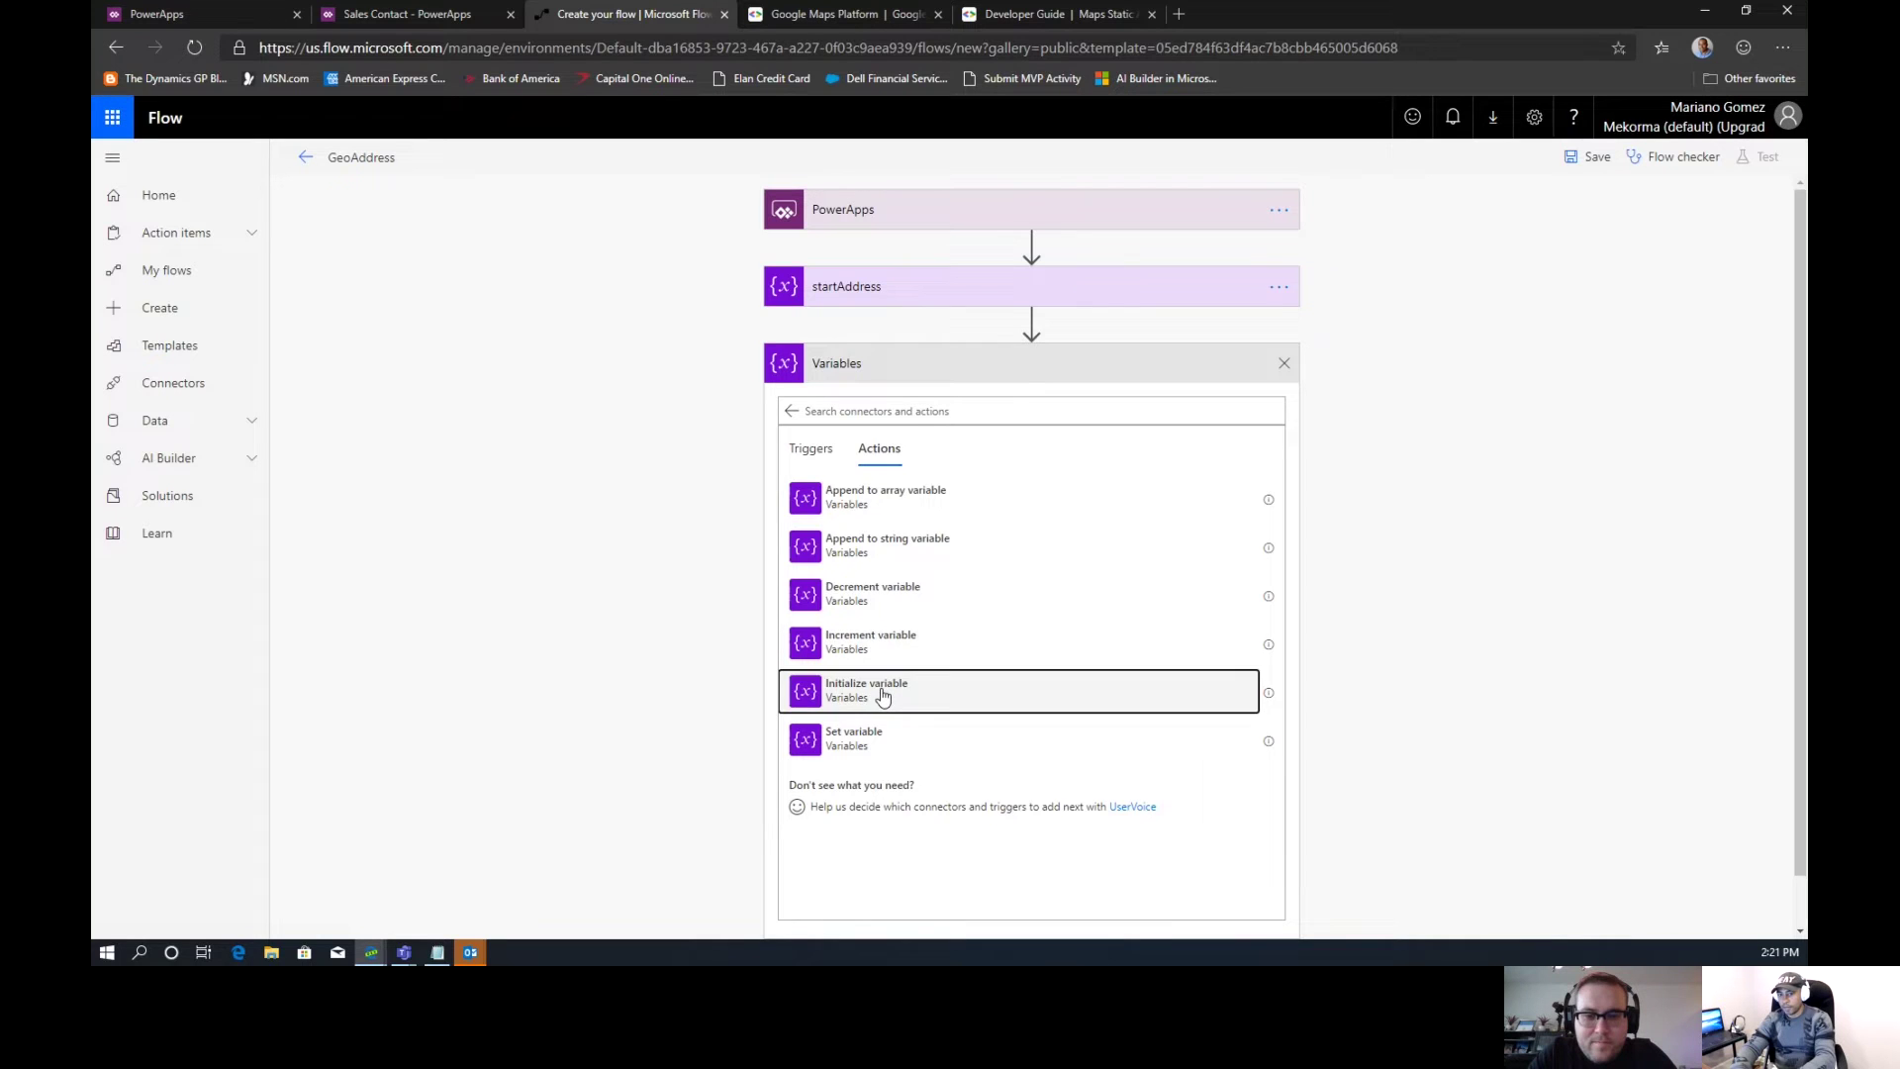
left_click(983, 405)
left_click(1286, 364)
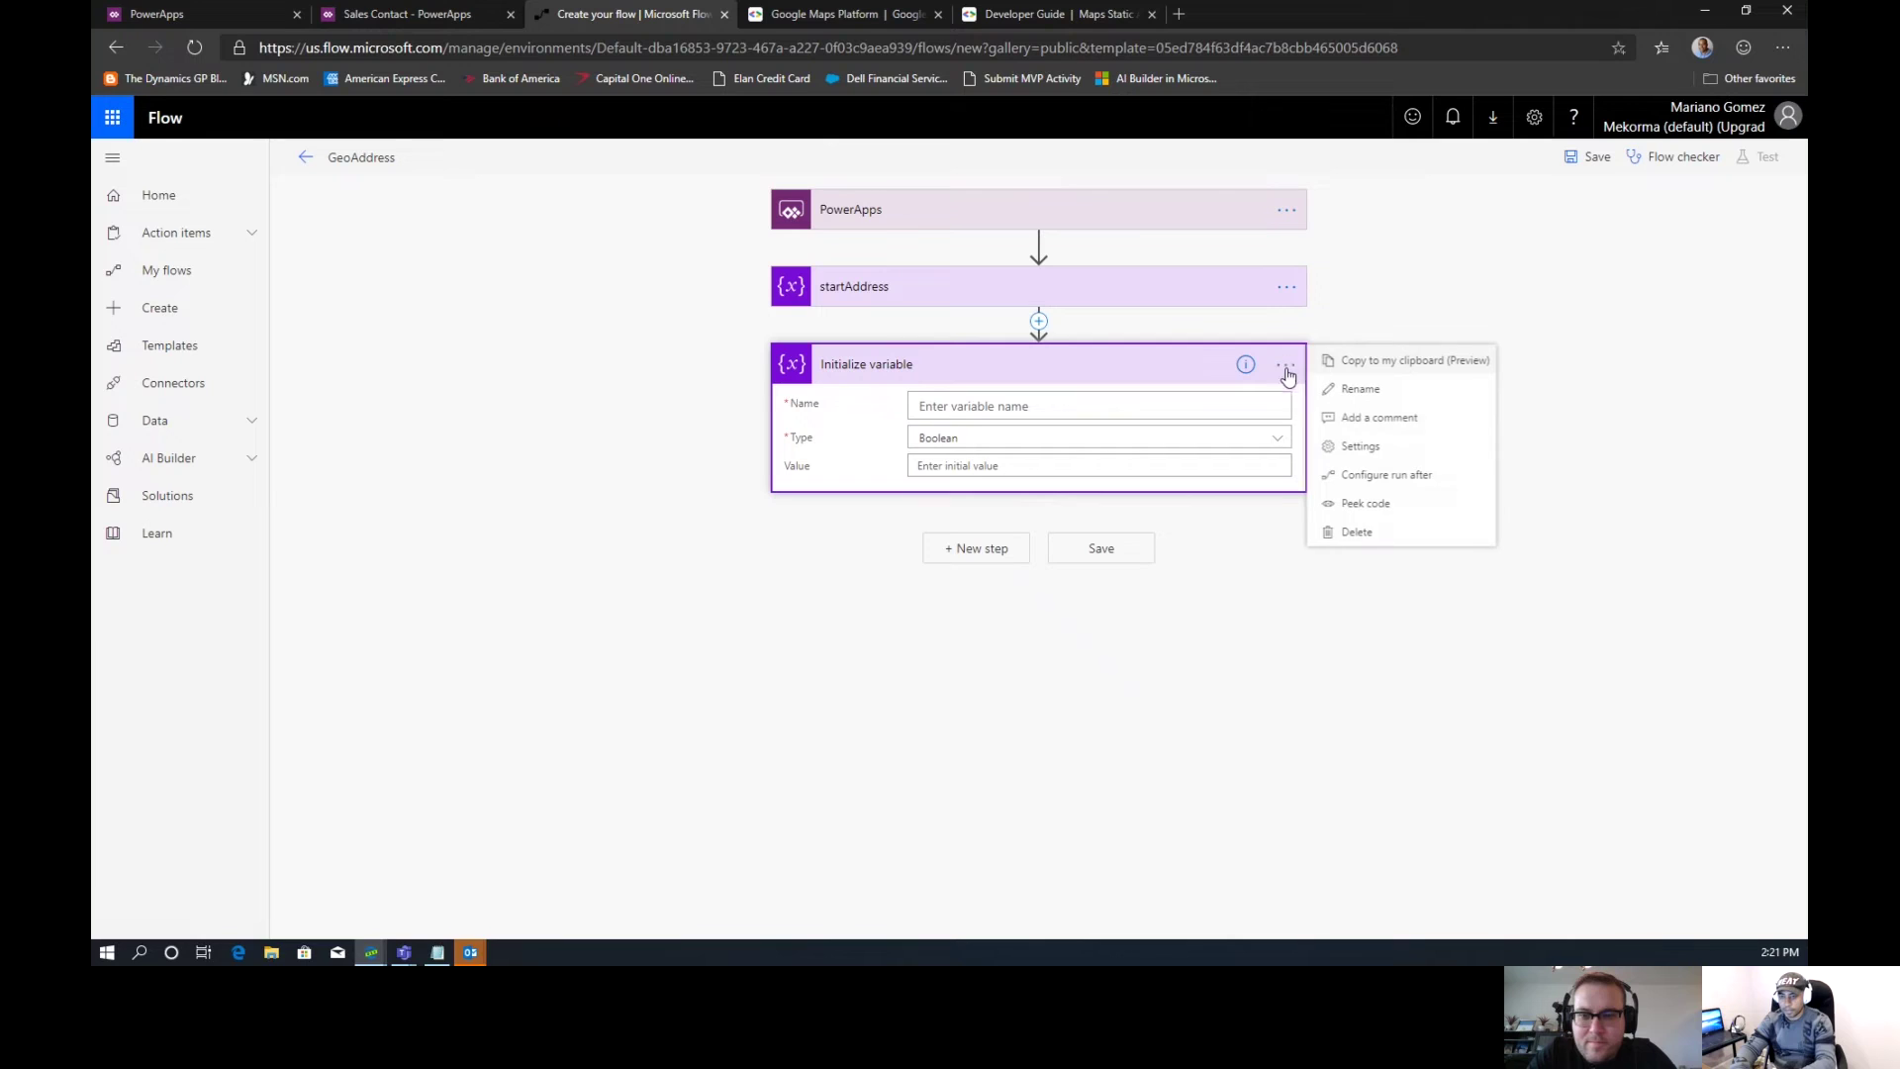
left_click(1353, 399)
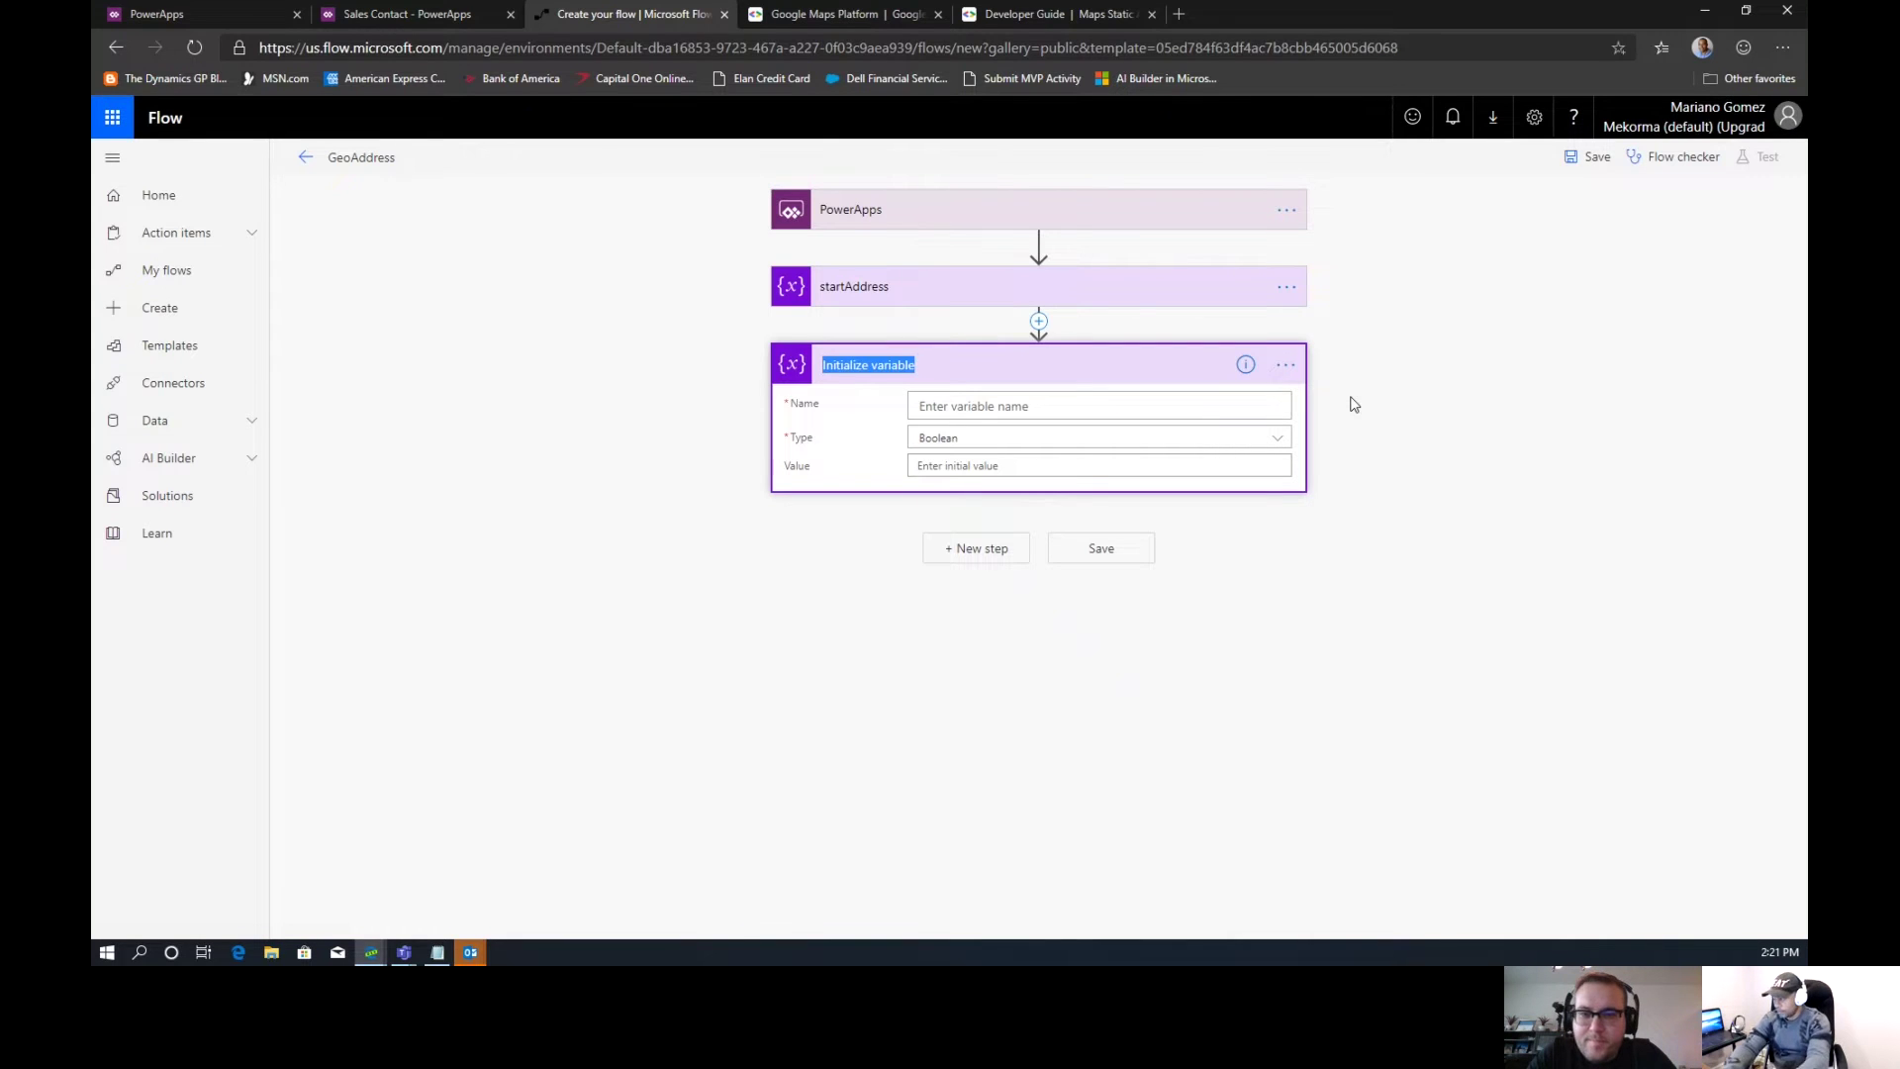
type("endAddress")
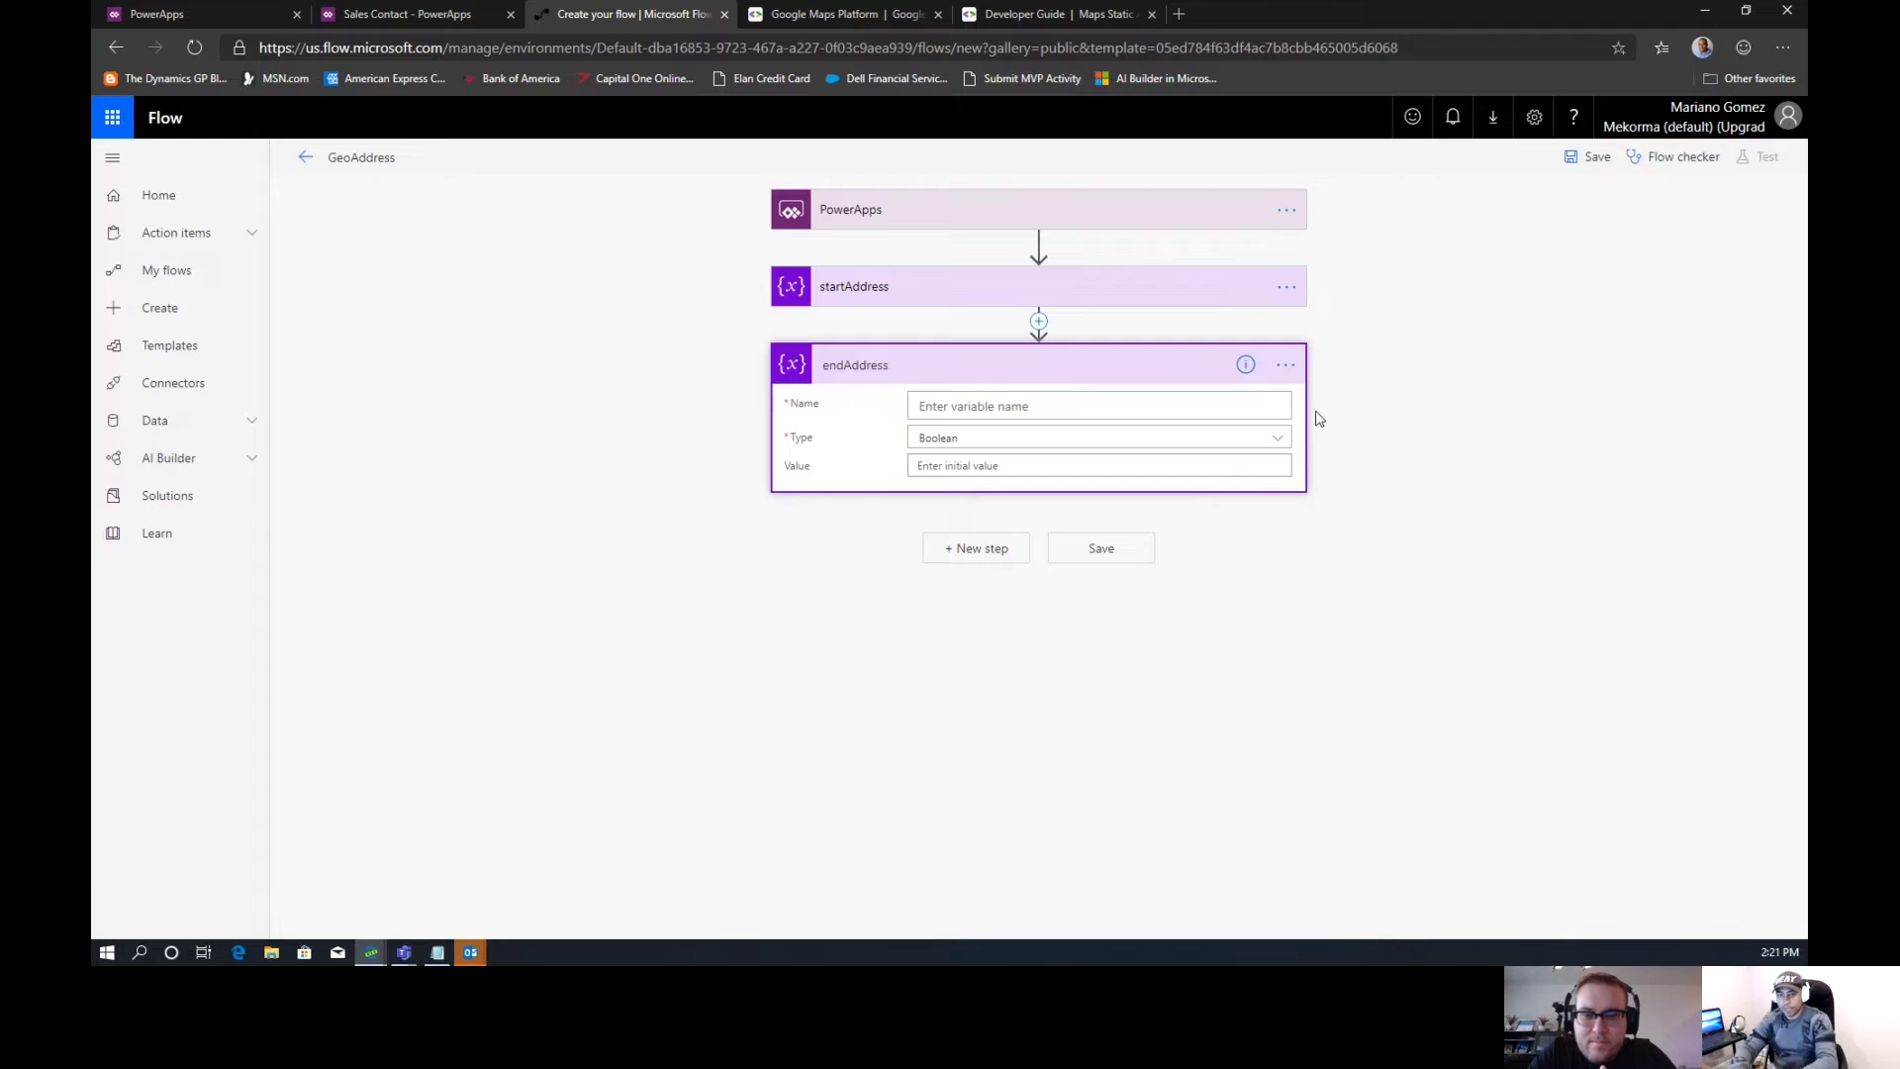
Set Name endAddress, Type String, Value asked from PowerApps, then open the Google Maps docs
left_click(1065, 404)
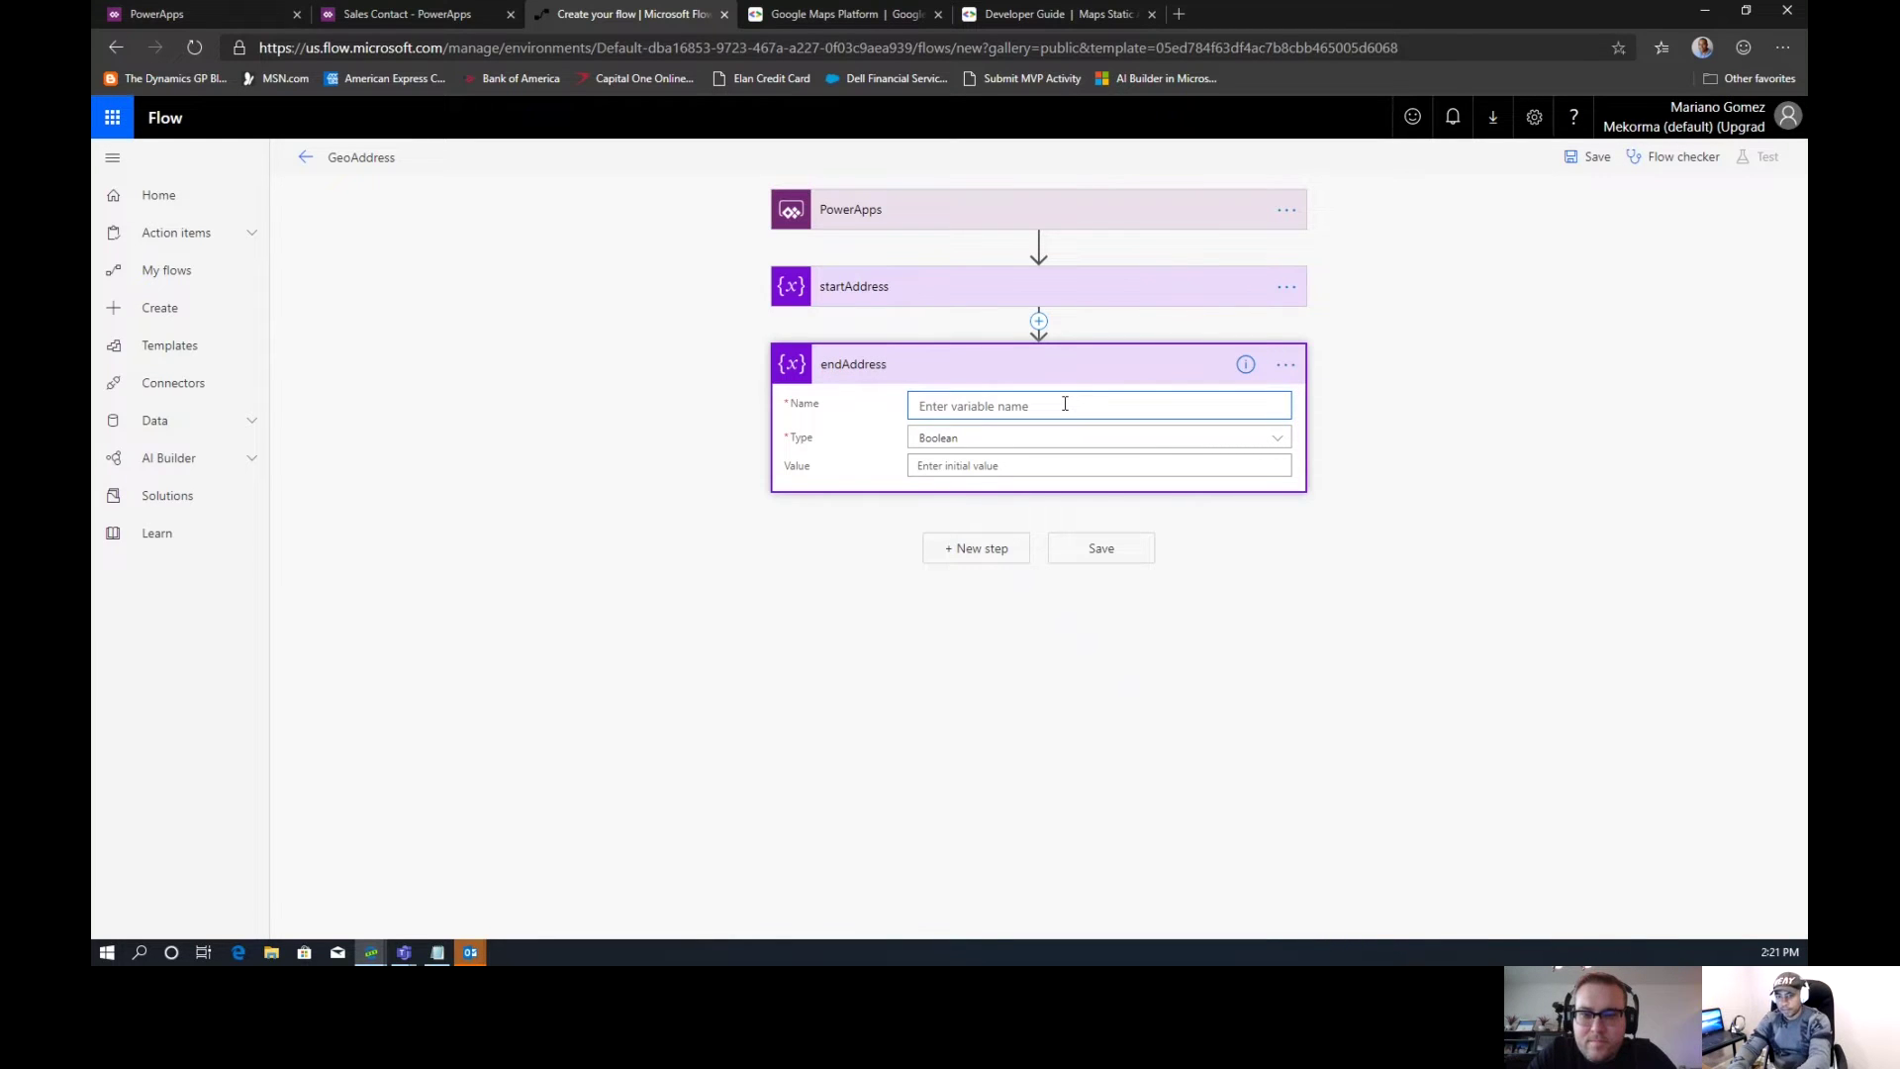
type("endAd")
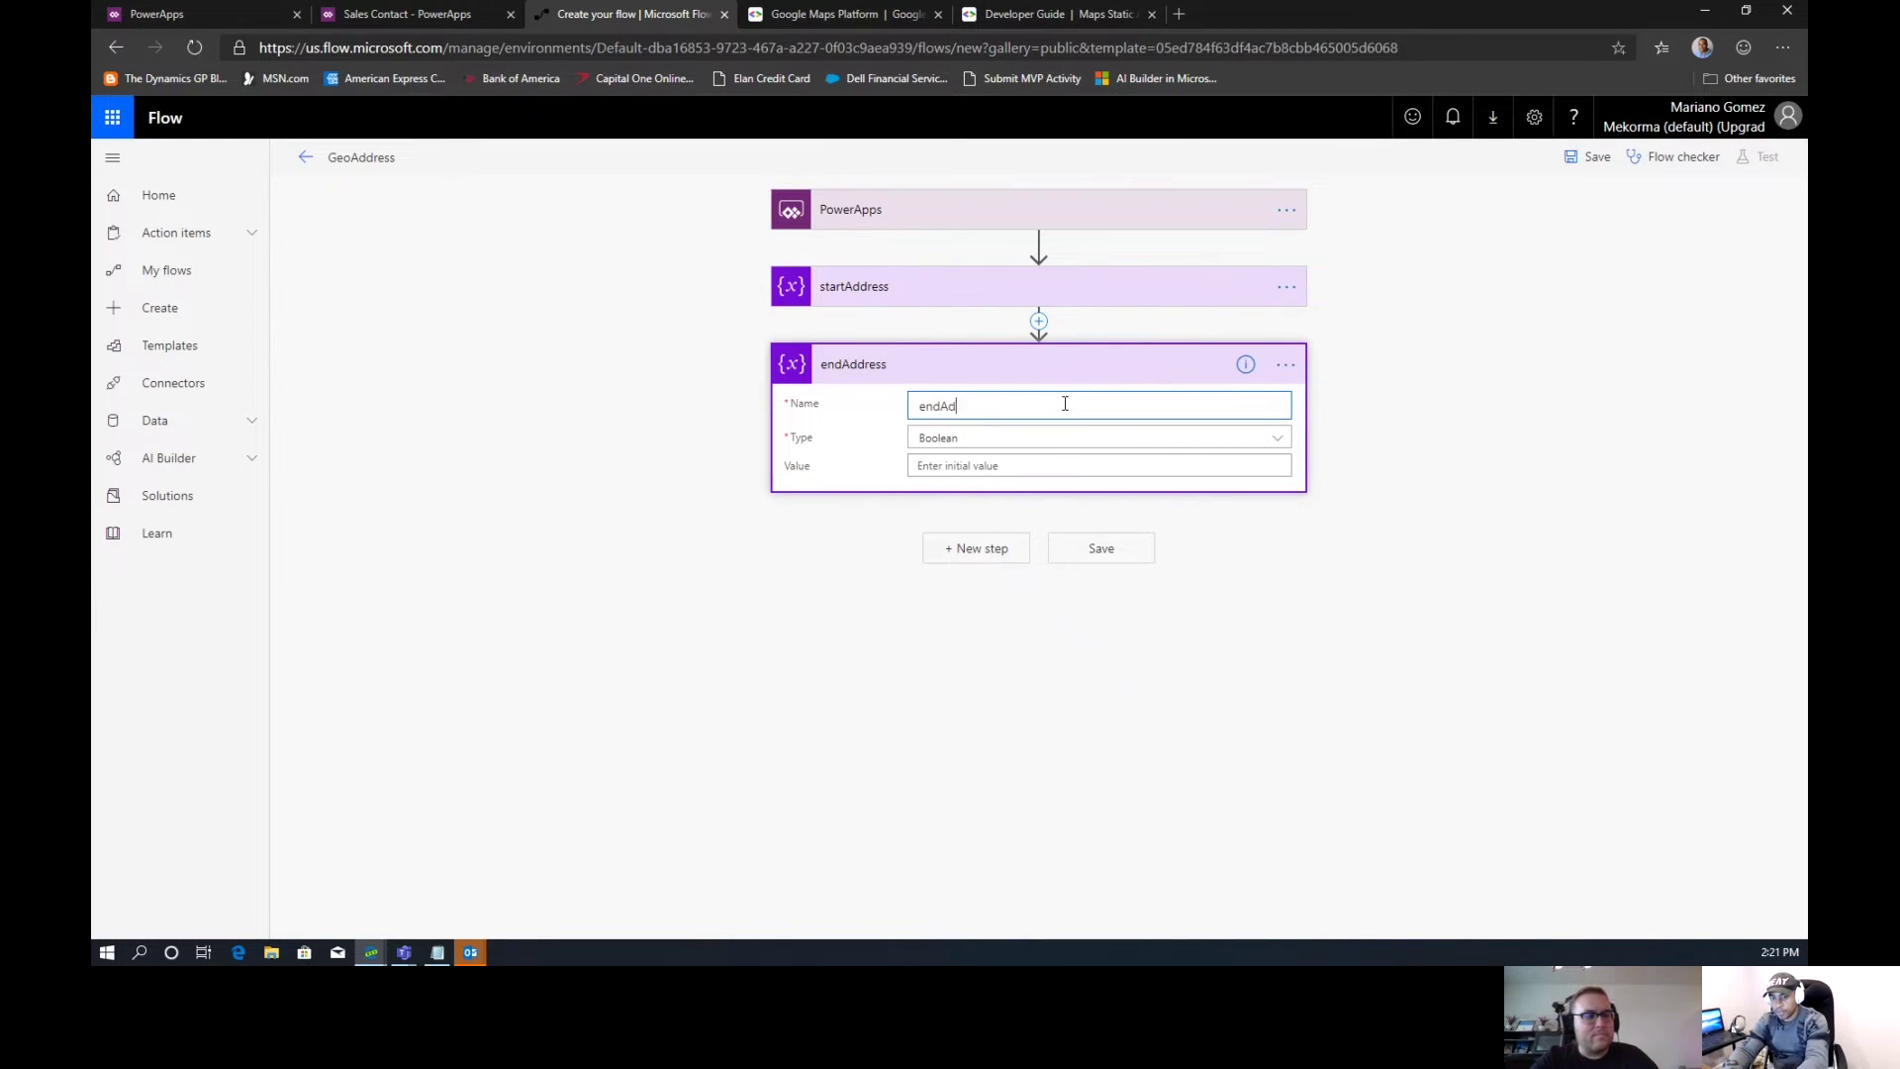
type("dress")
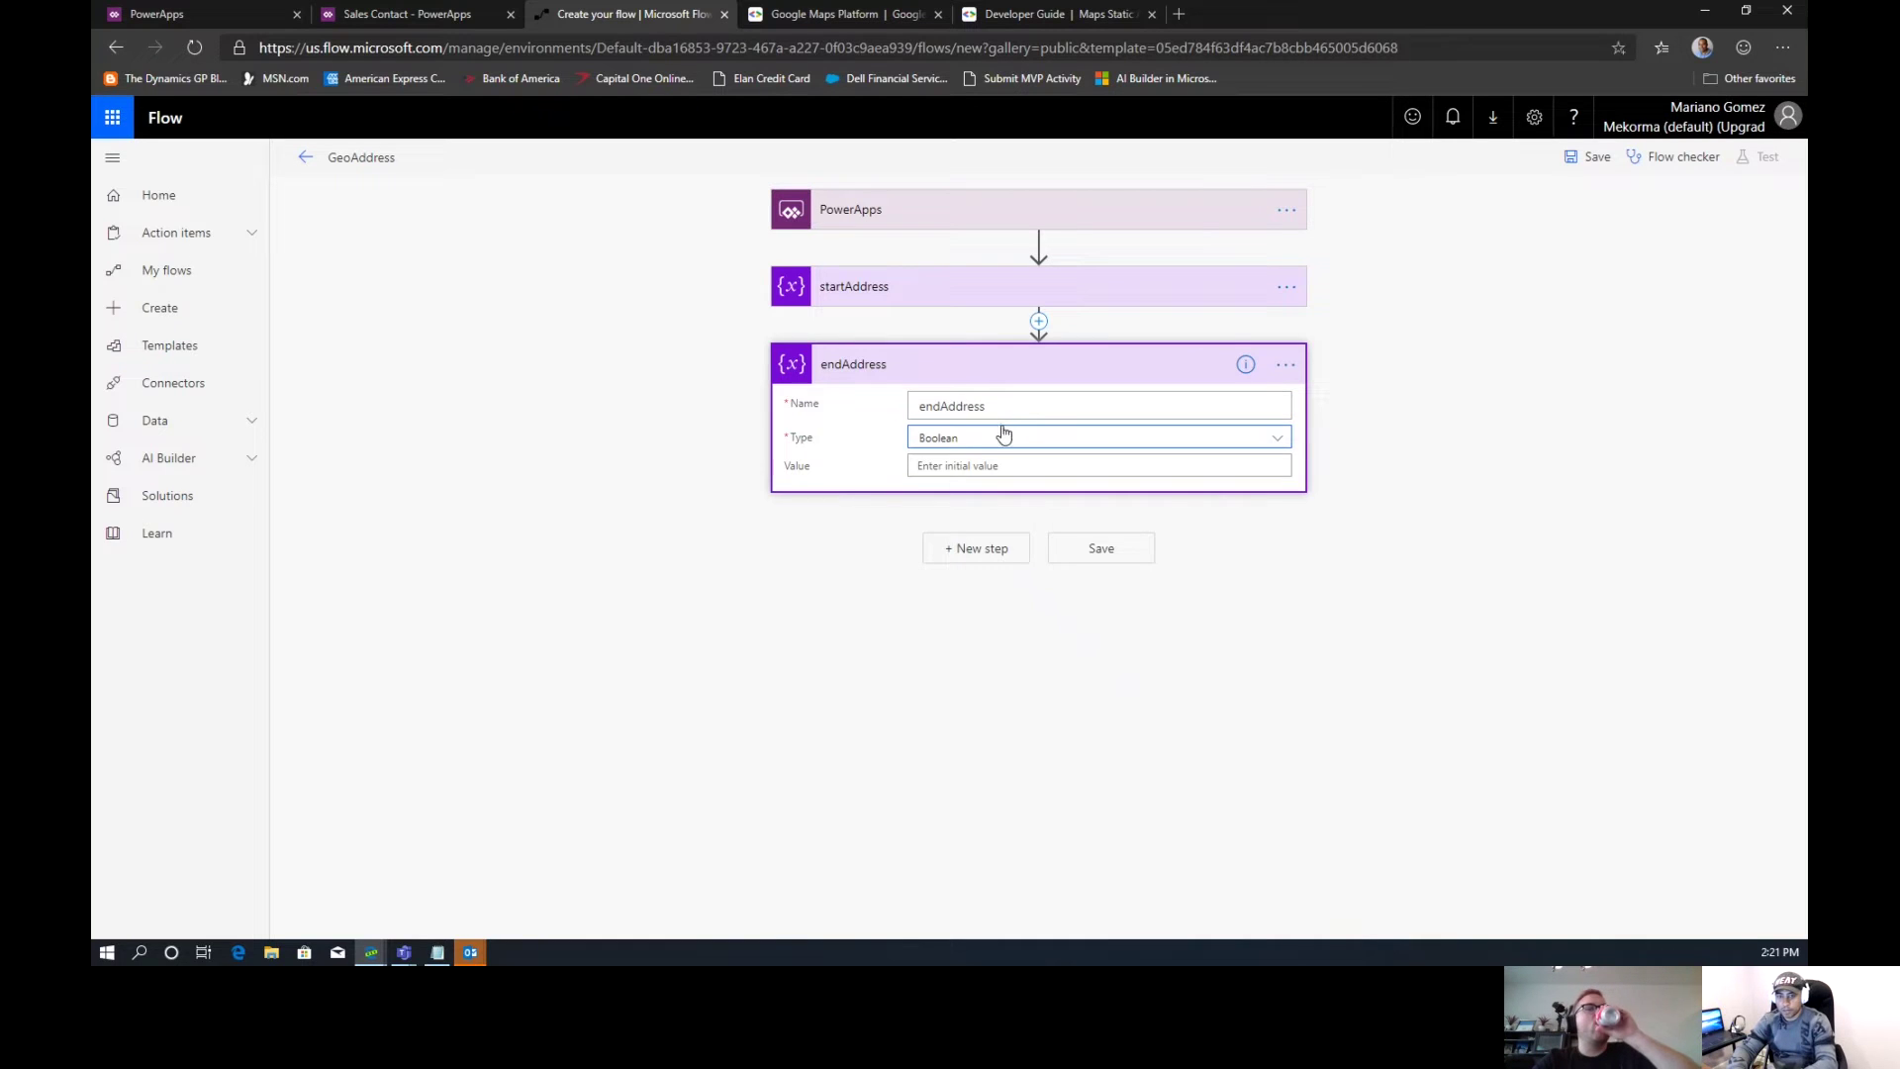
left_click(993, 441)
left_click(941, 549)
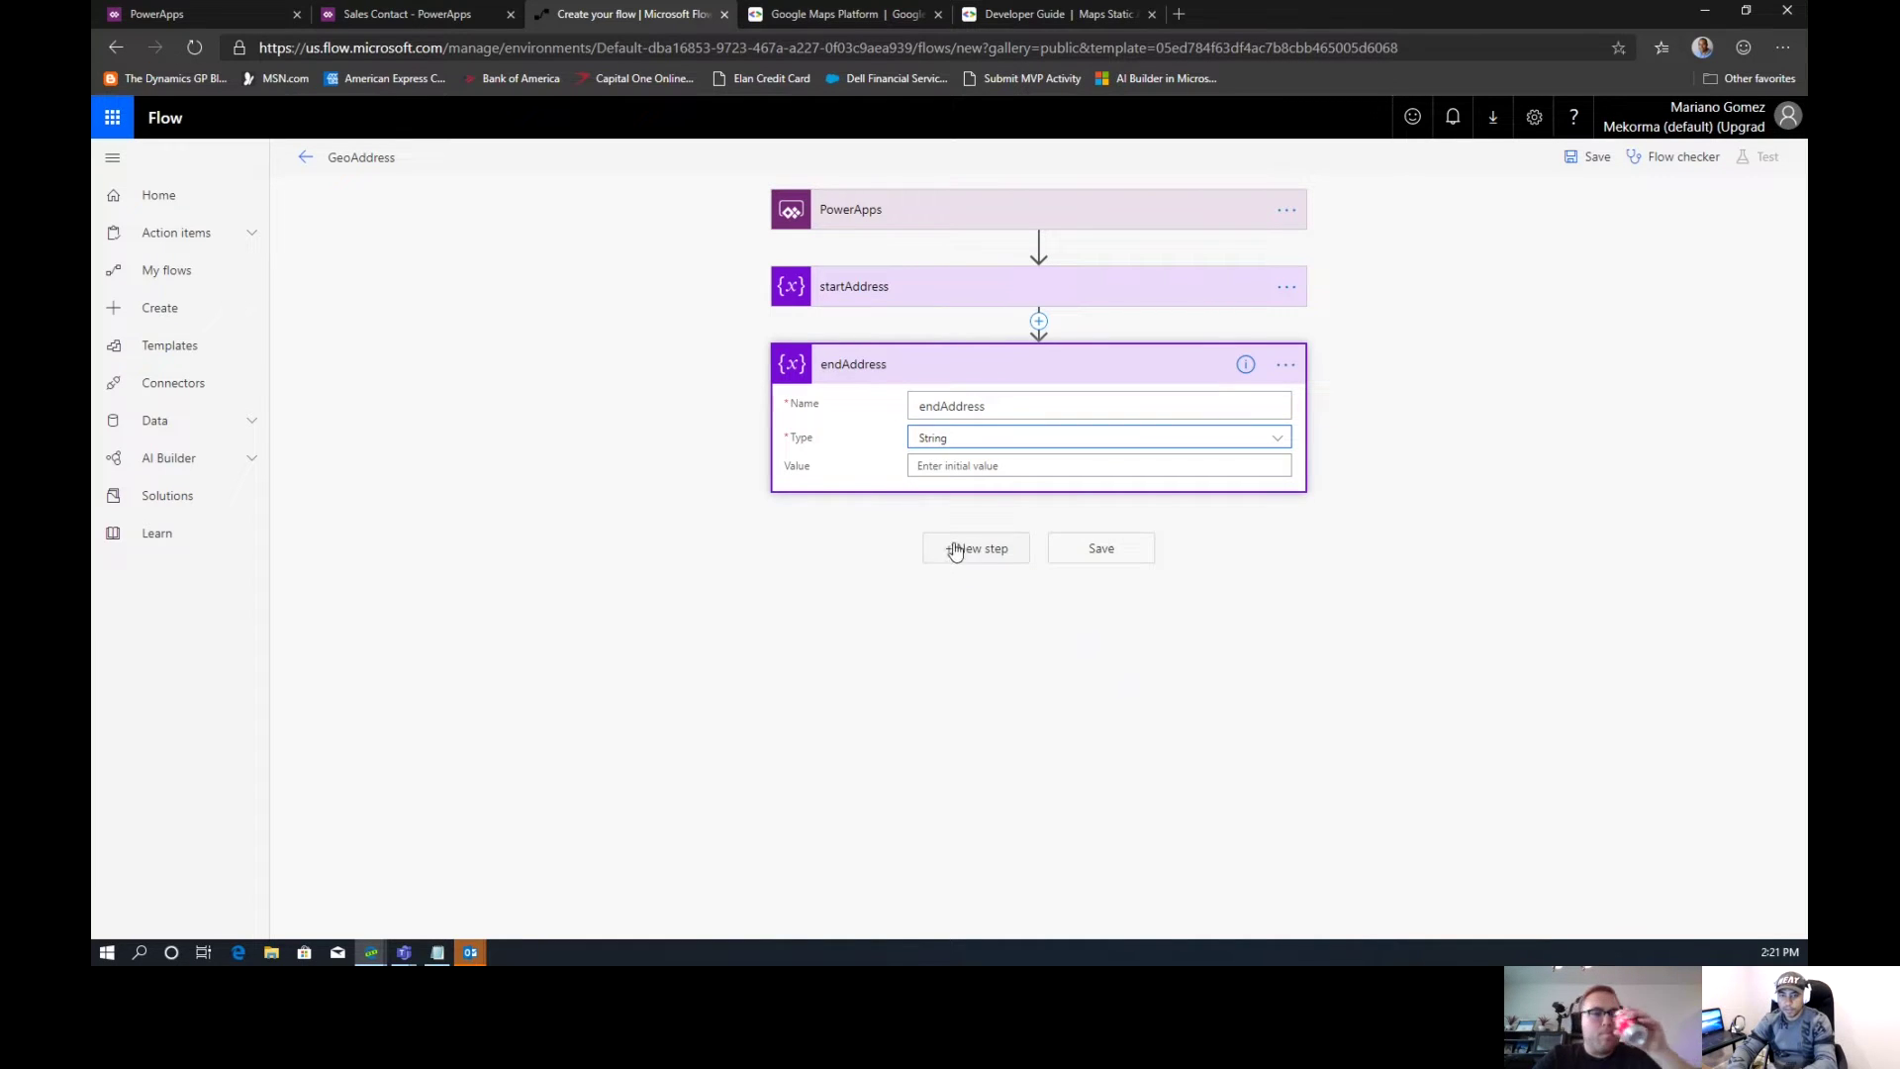
left_click(998, 467)
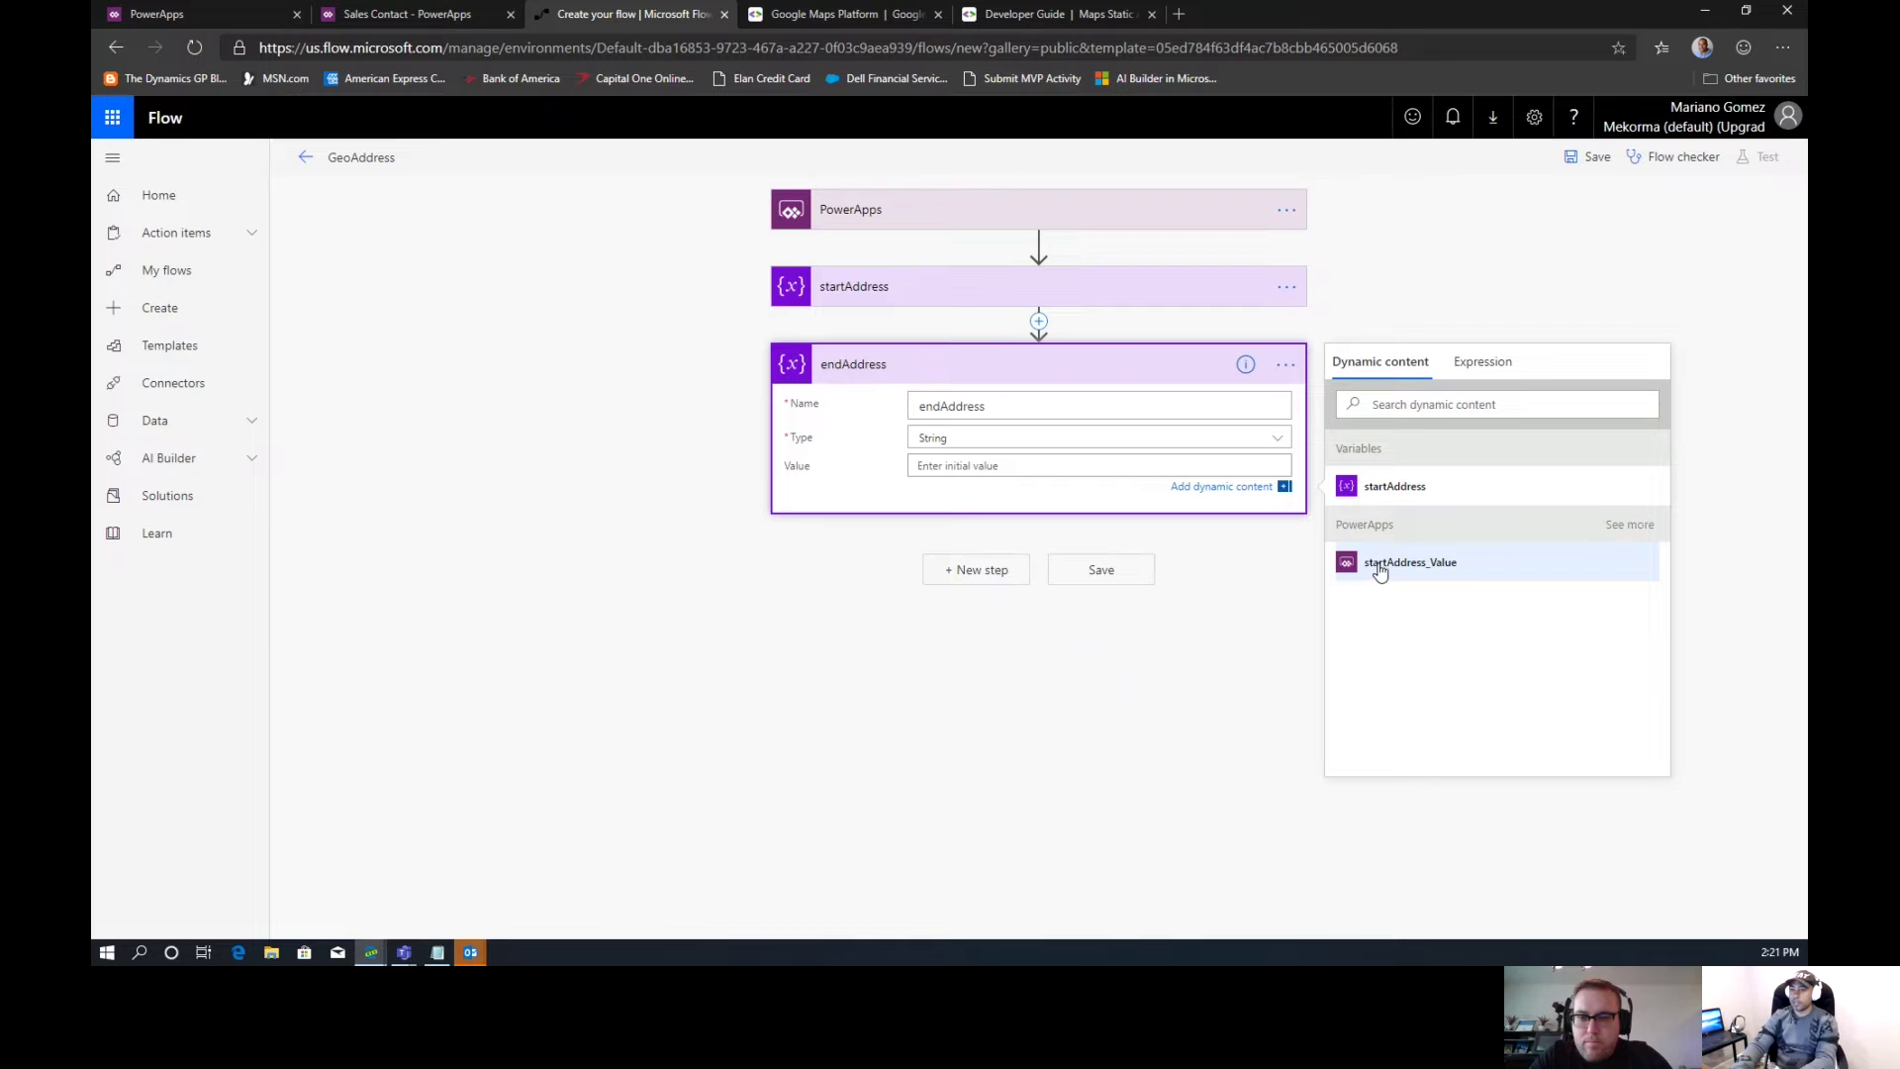
left_click(1608, 526)
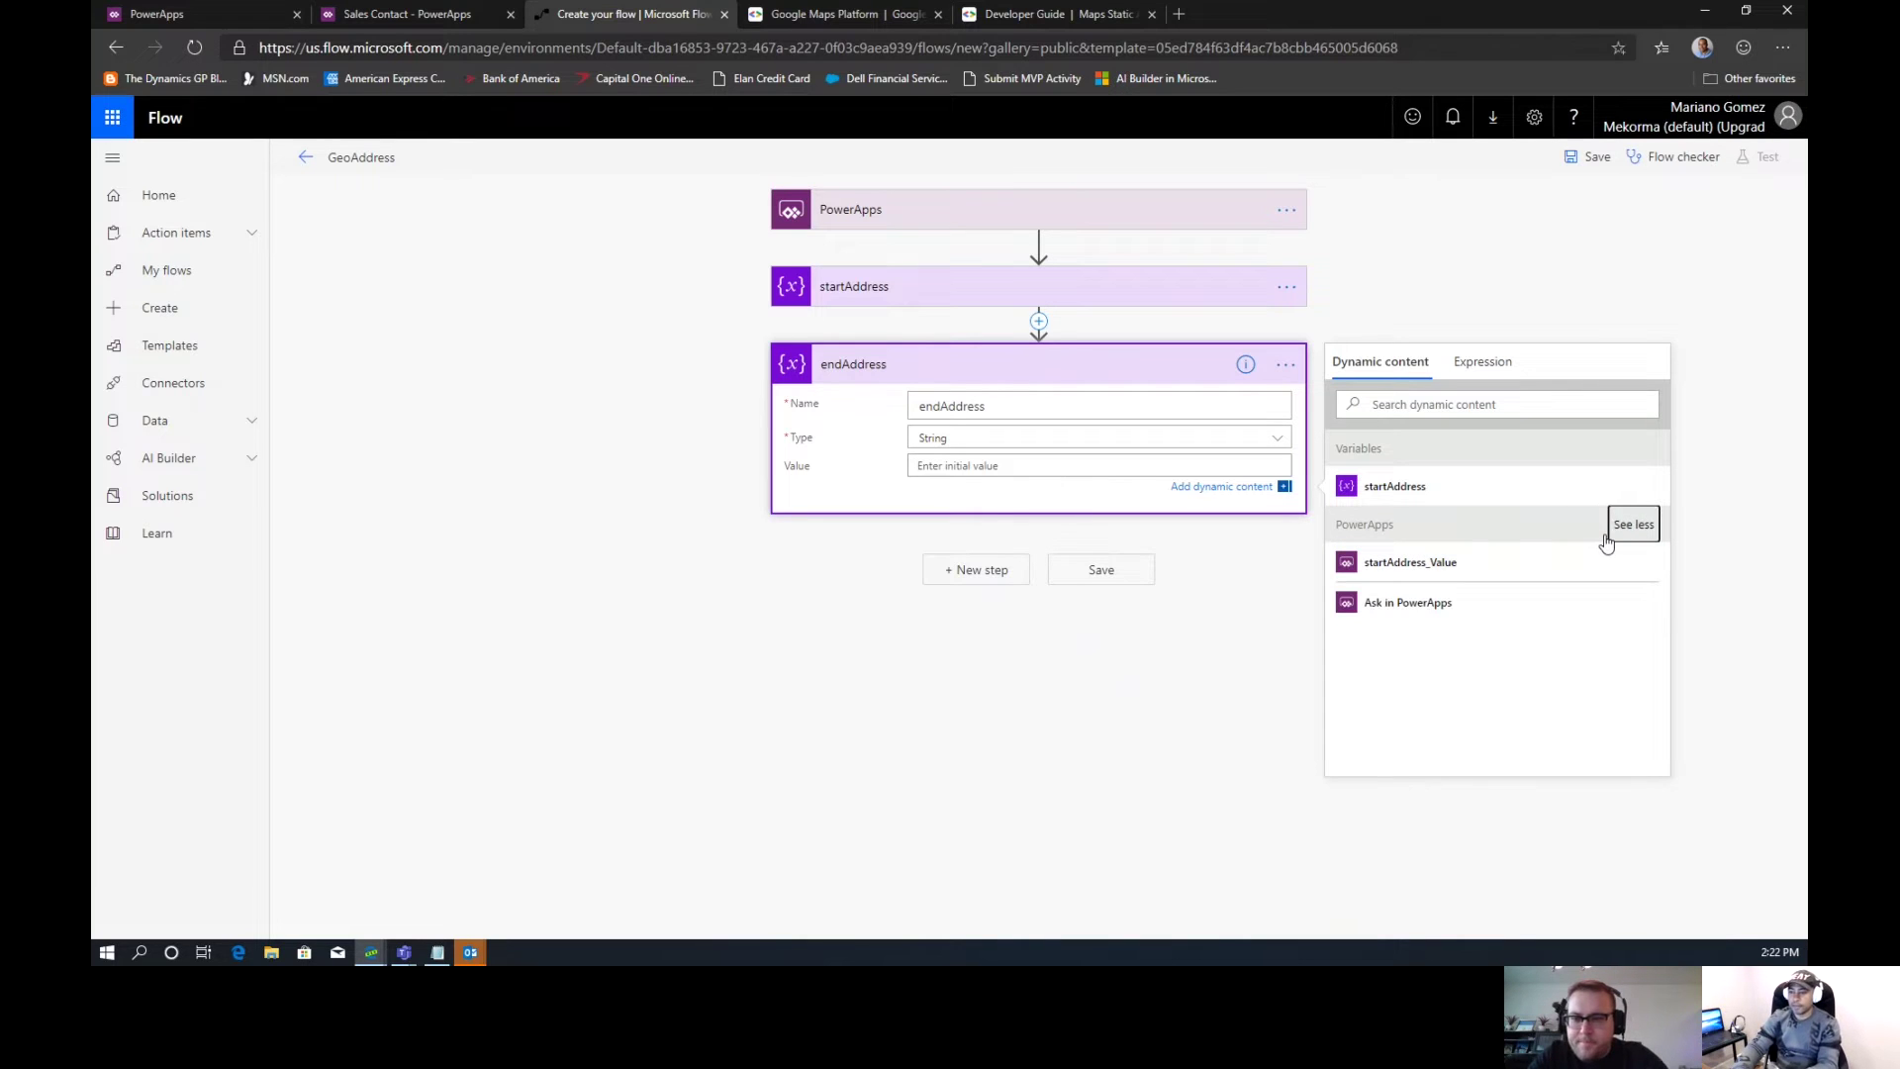
left_click(1437, 601)
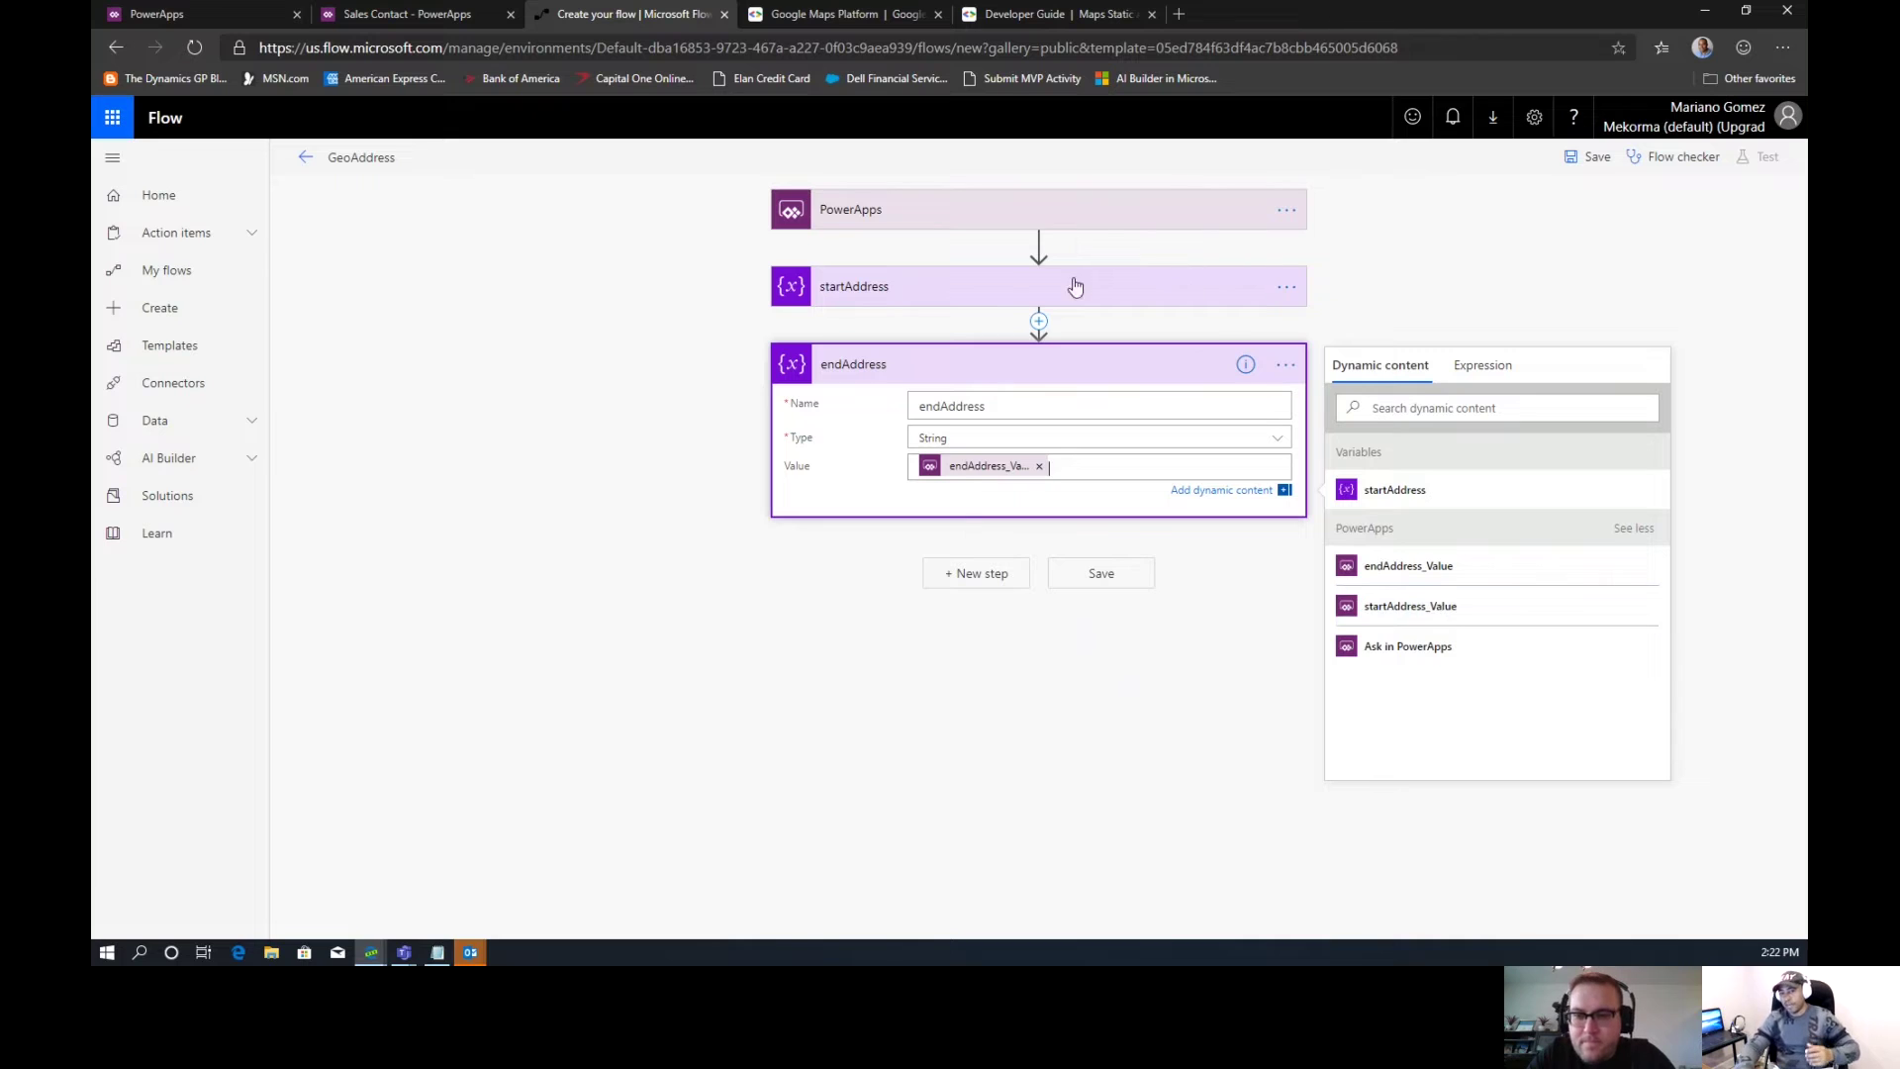
left_click(1000, 299)
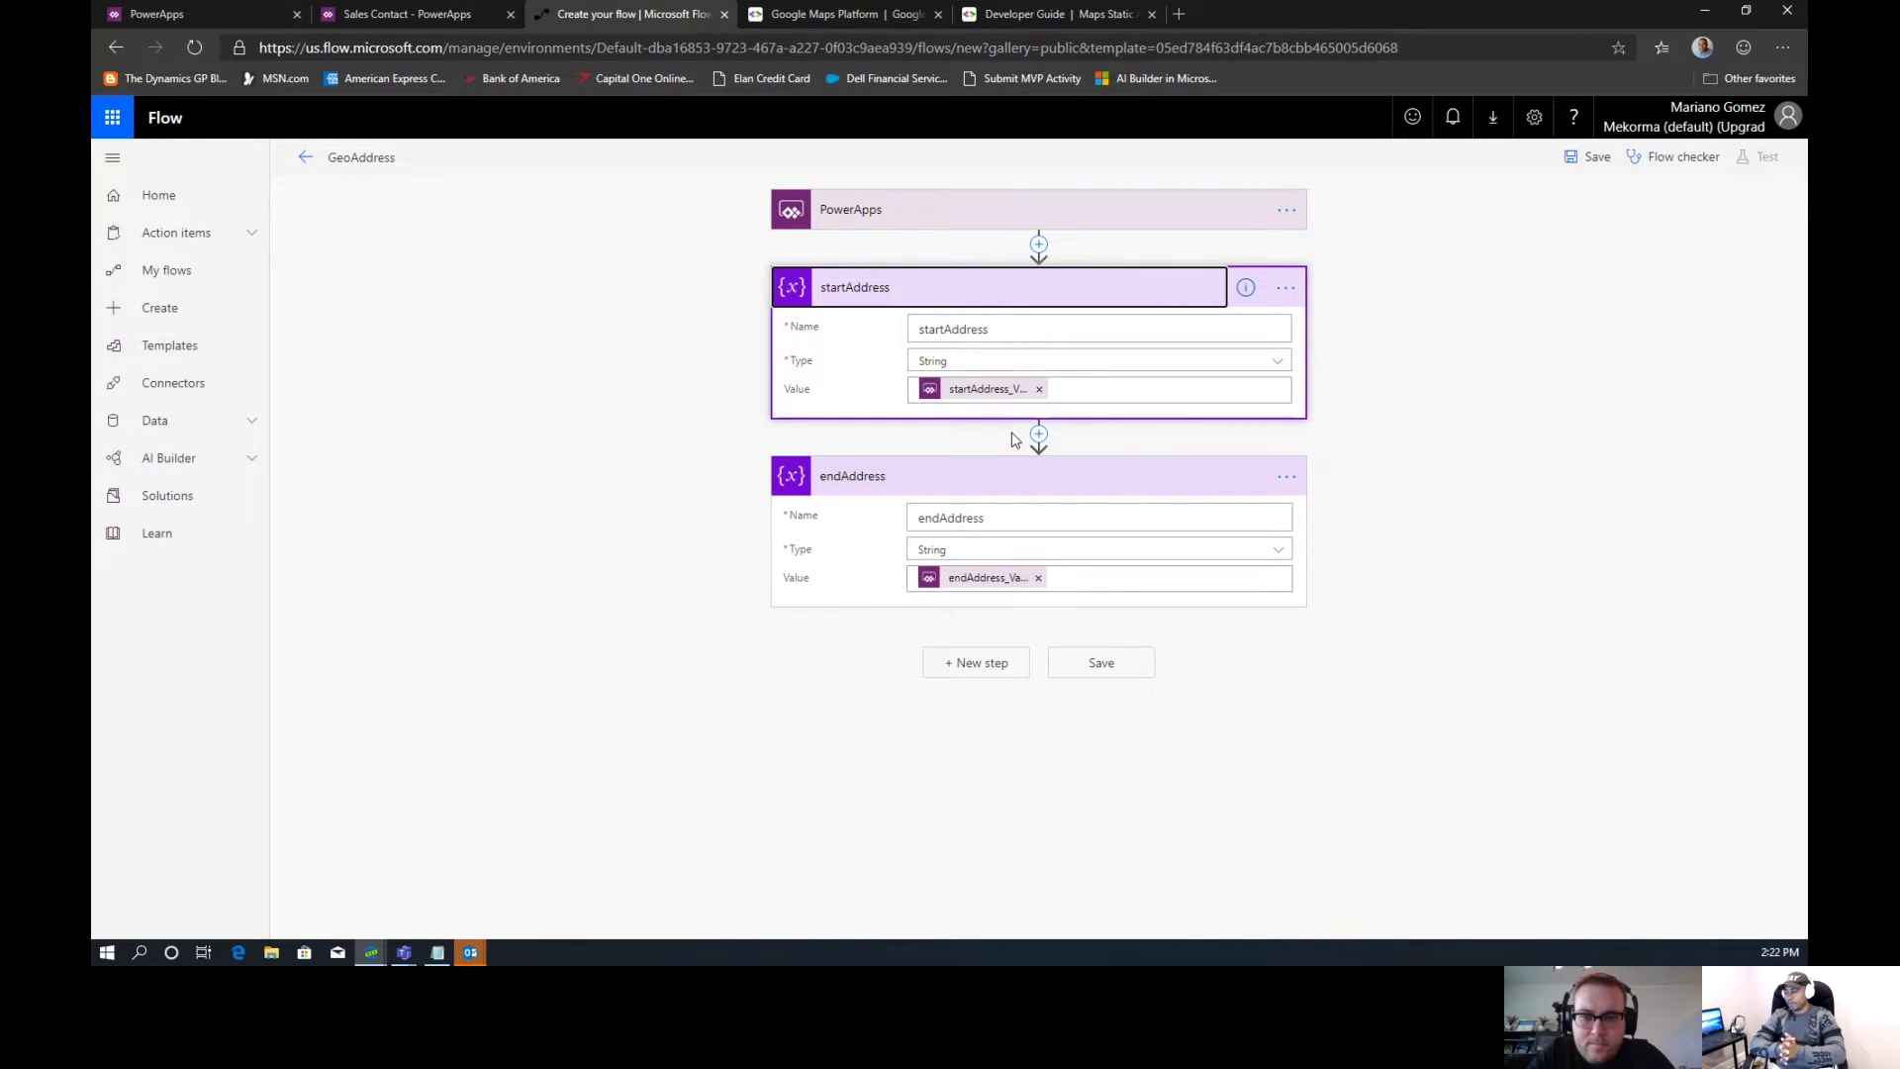
left_click(865, 21)
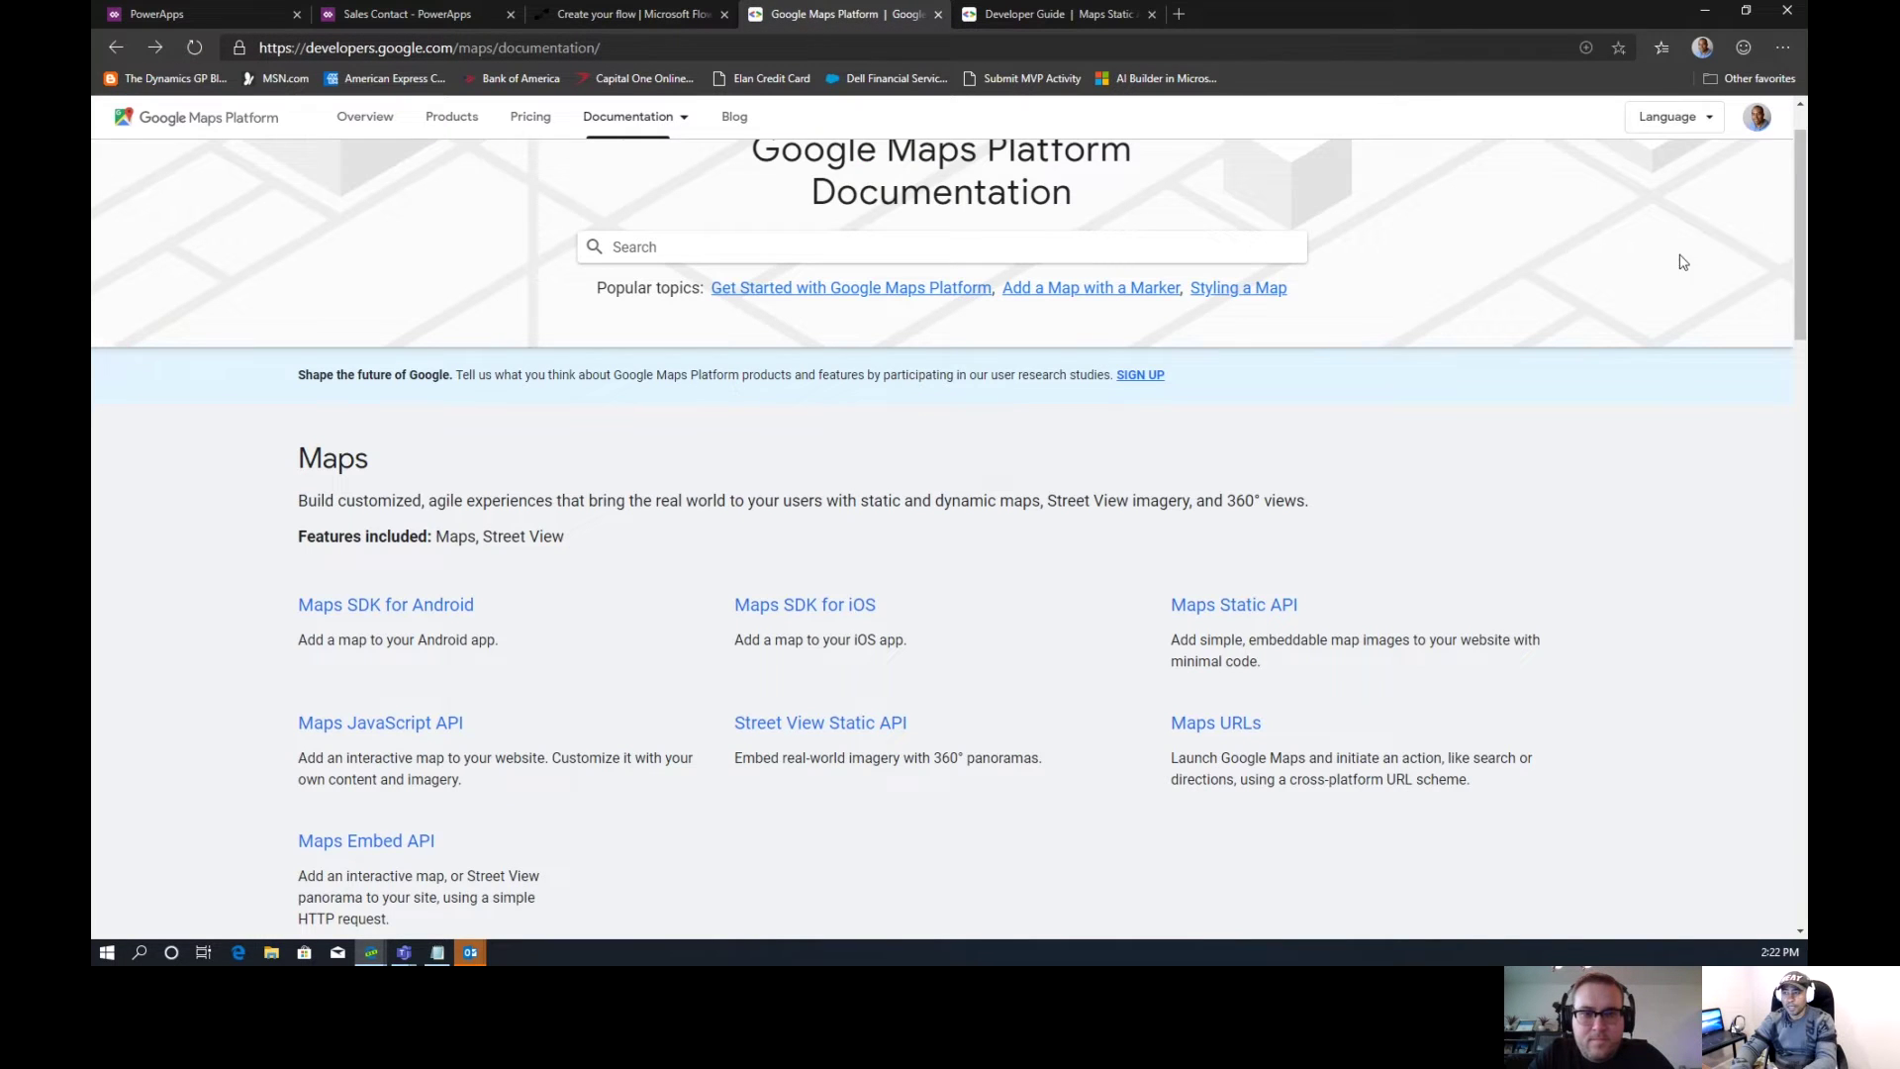
Scroll through the Maps and Routes API listings, then return to the flow tab
left_click_drag(1797, 276, 1796, 242)
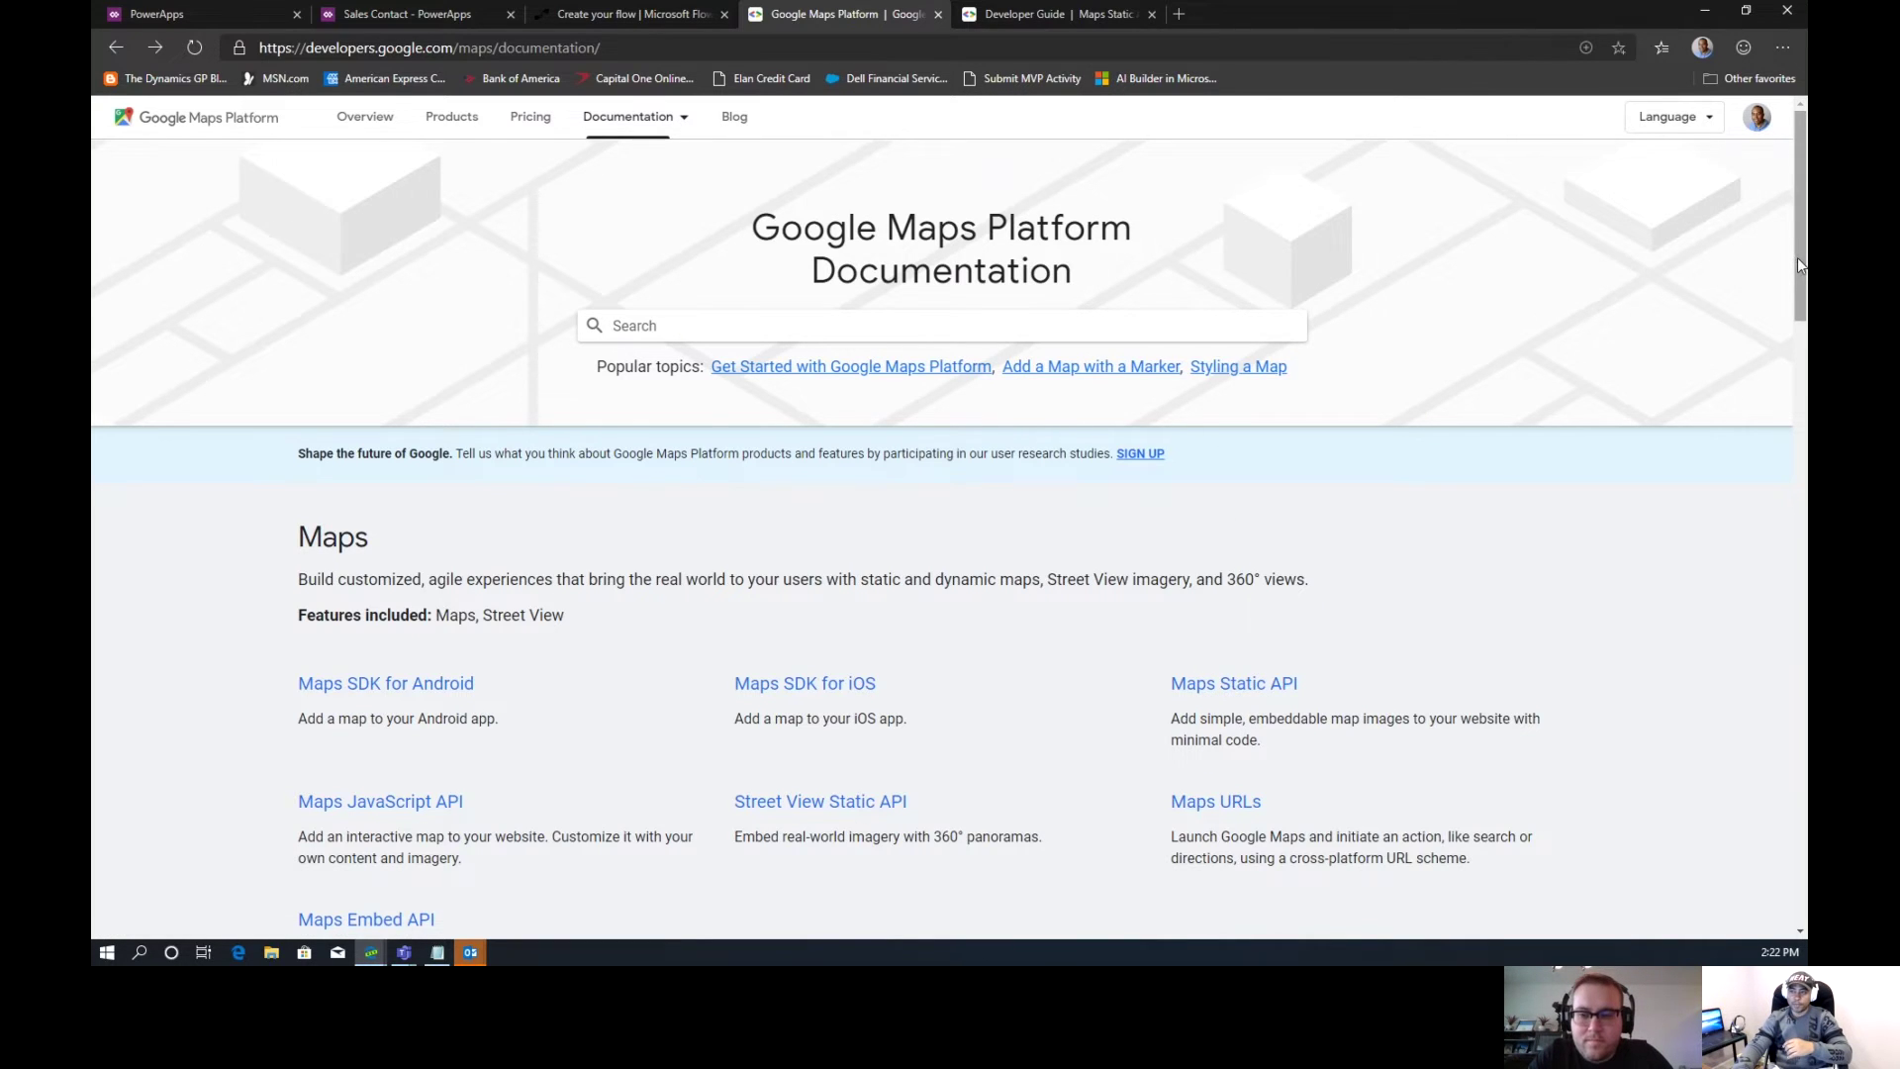
scroll(1775, 404, "down", 5)
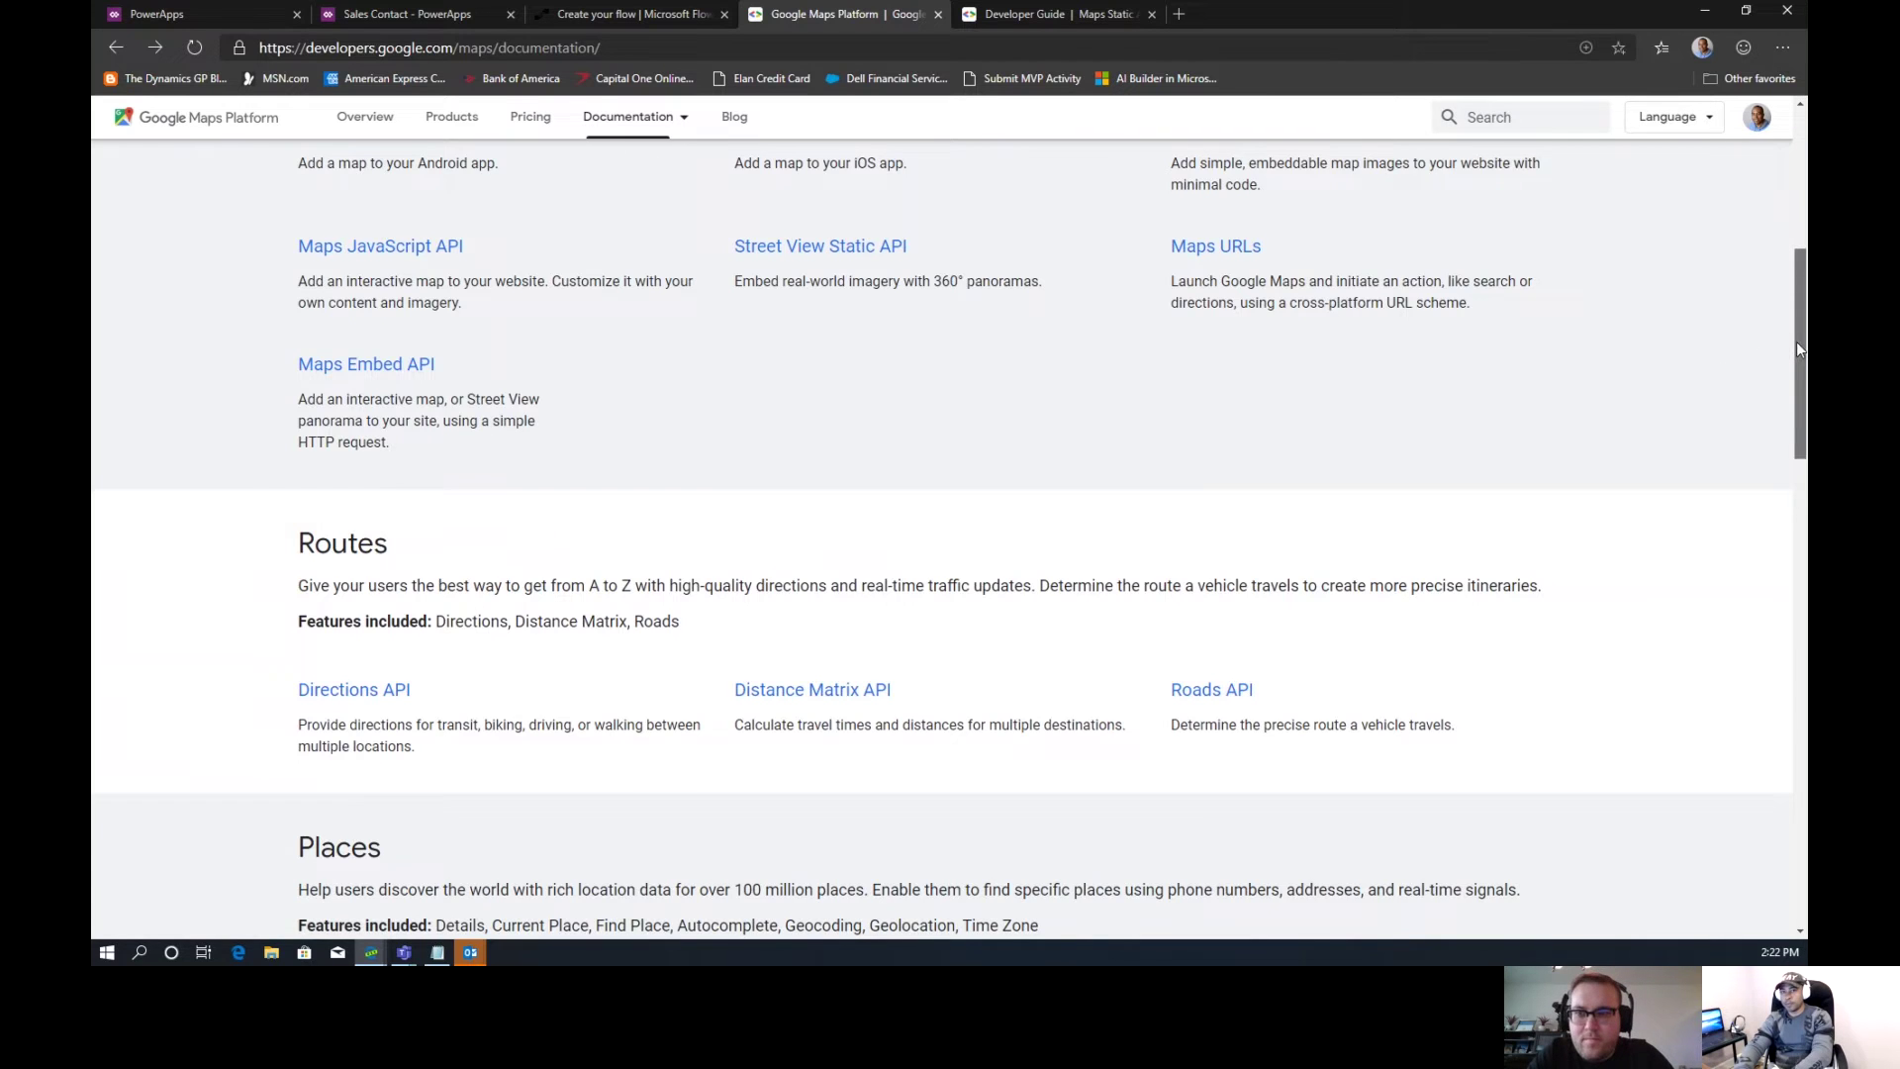
left_click_drag(1796, 349, 1789, 202)
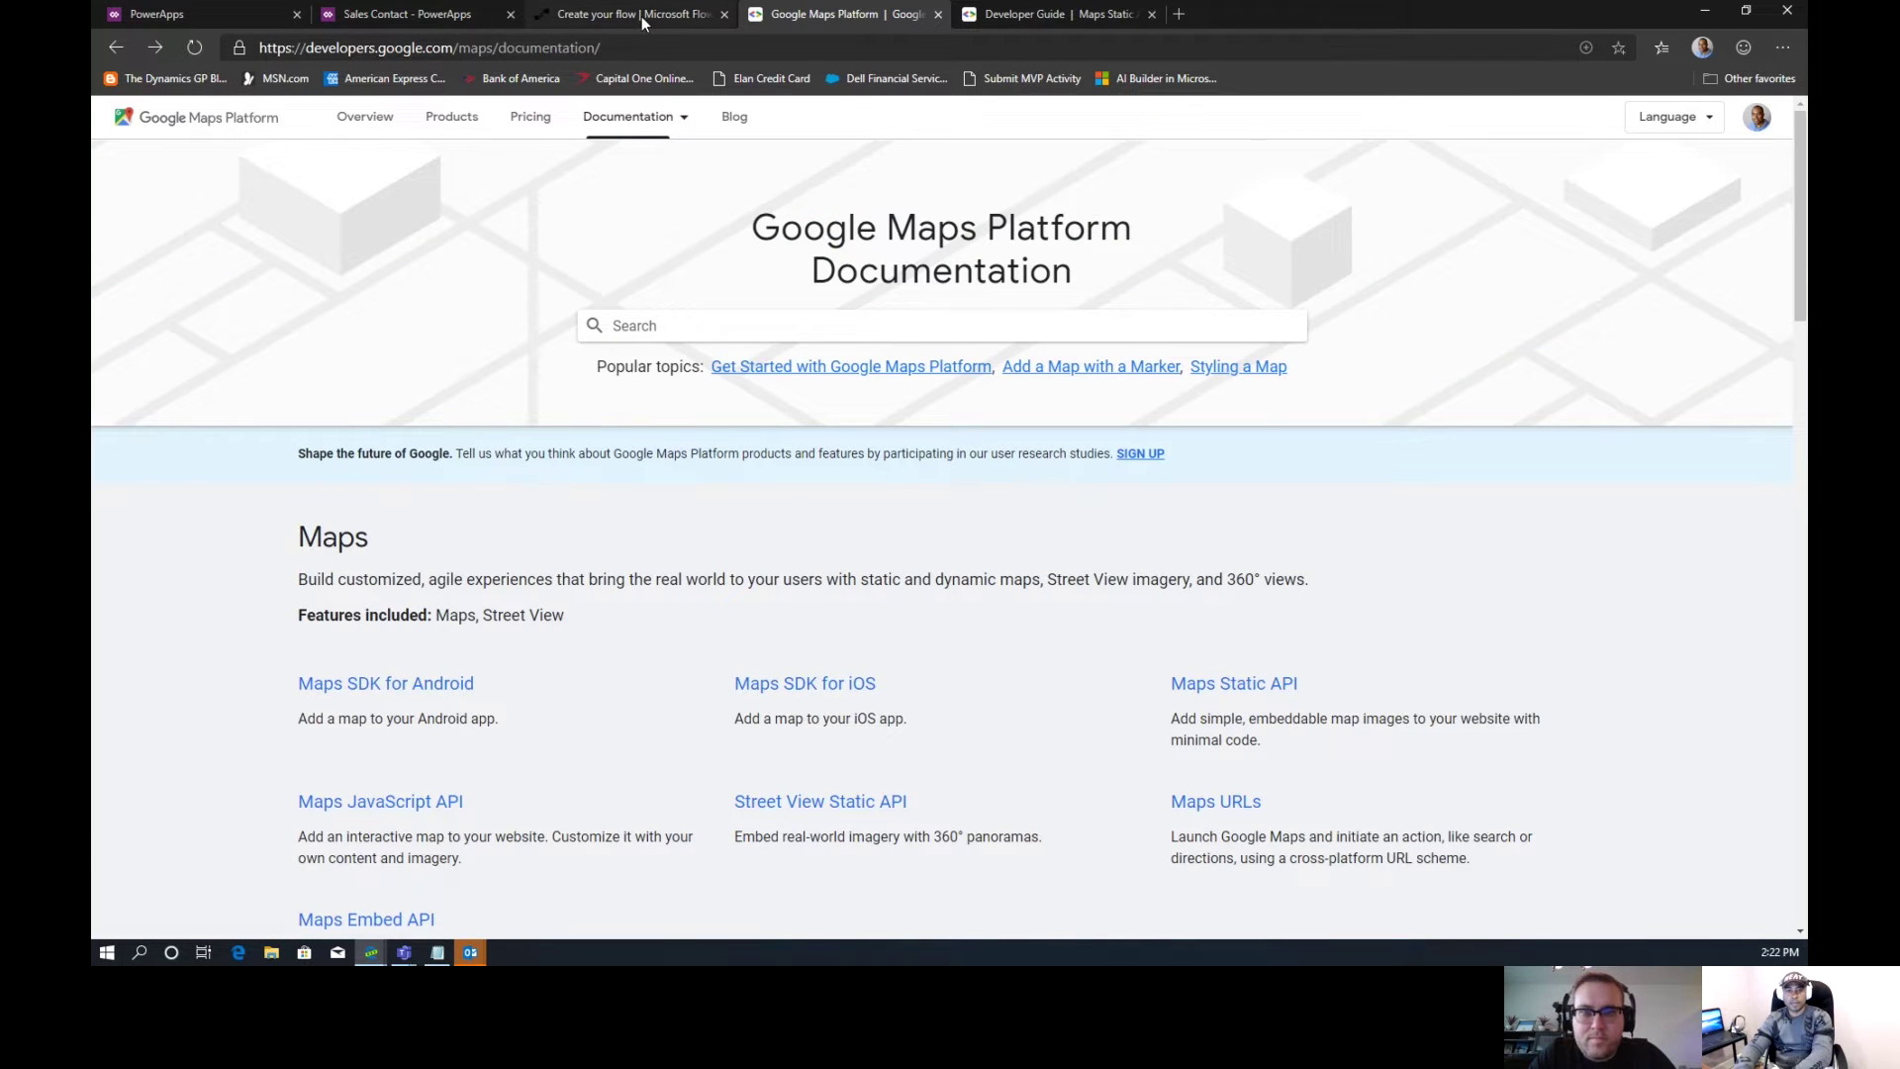
left_click(641, 16)
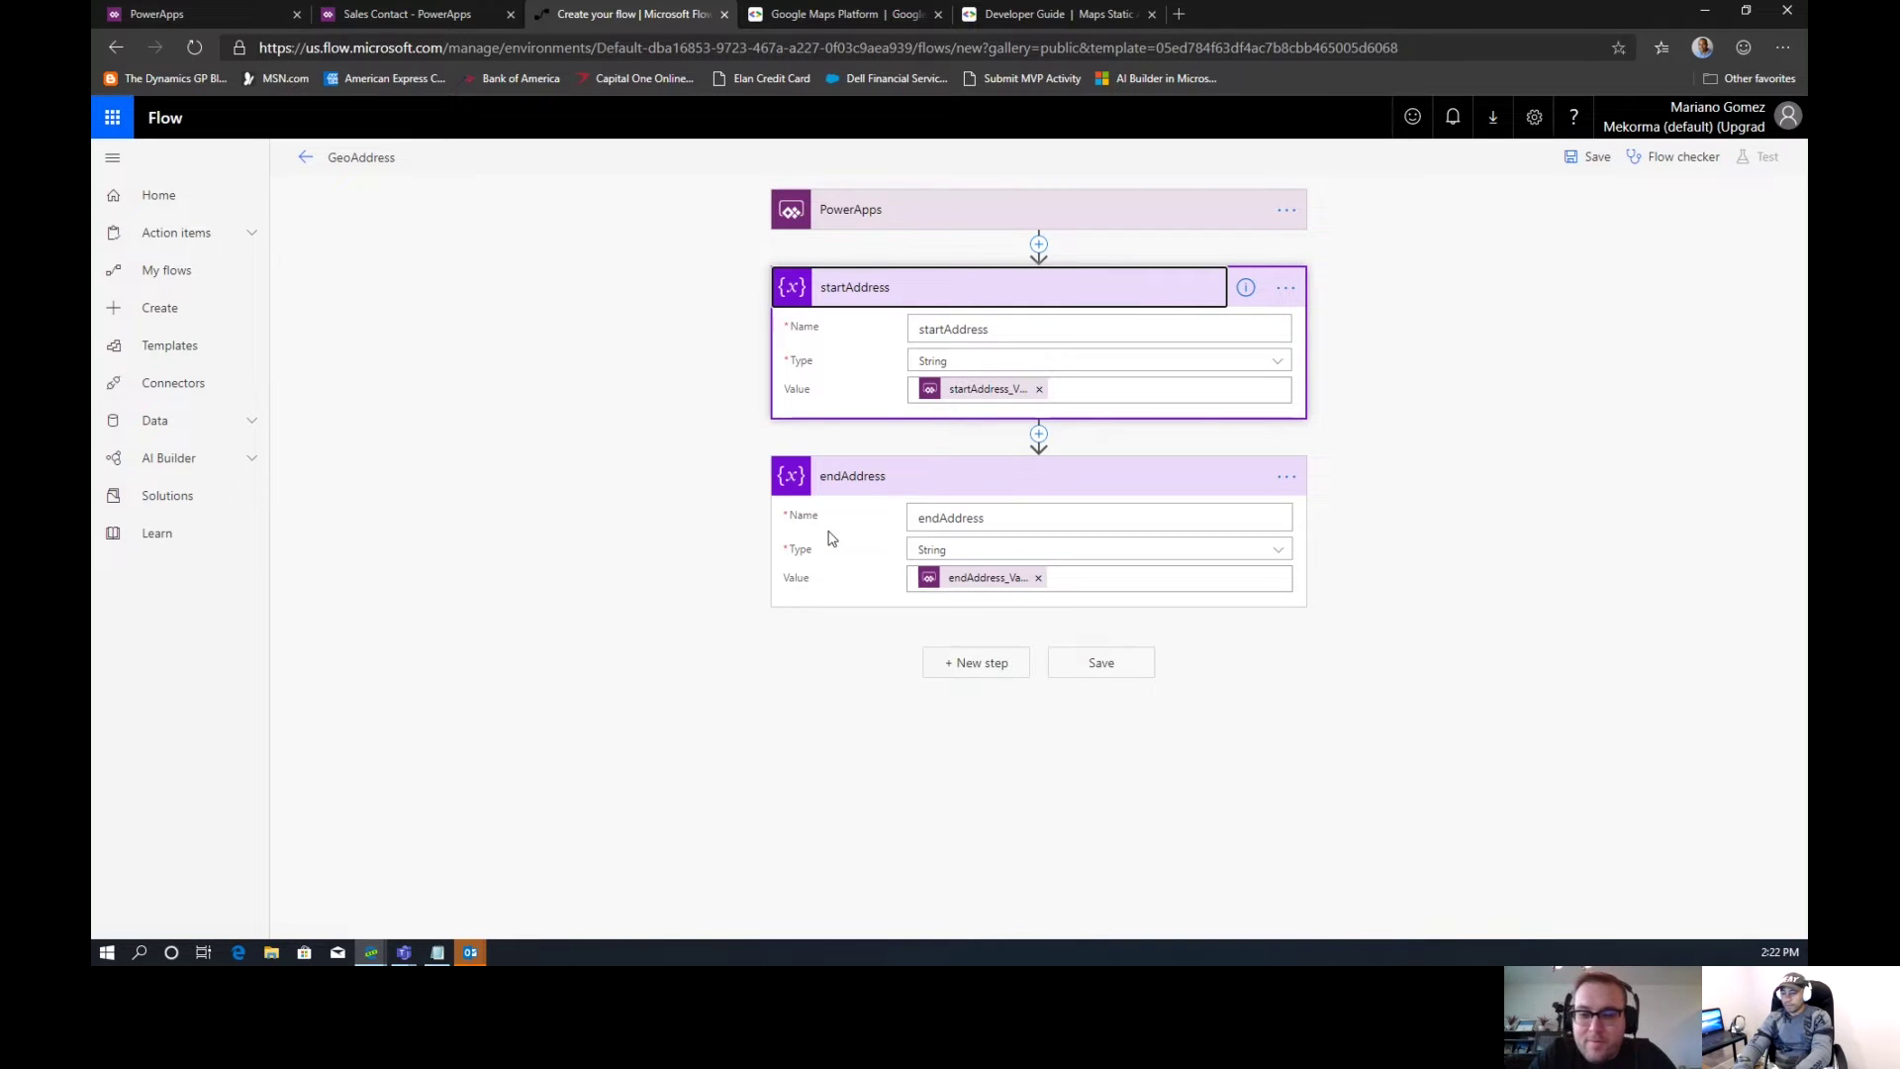
Add a Variables 'Initialize variable' step after endAddress
left_click(953, 663)
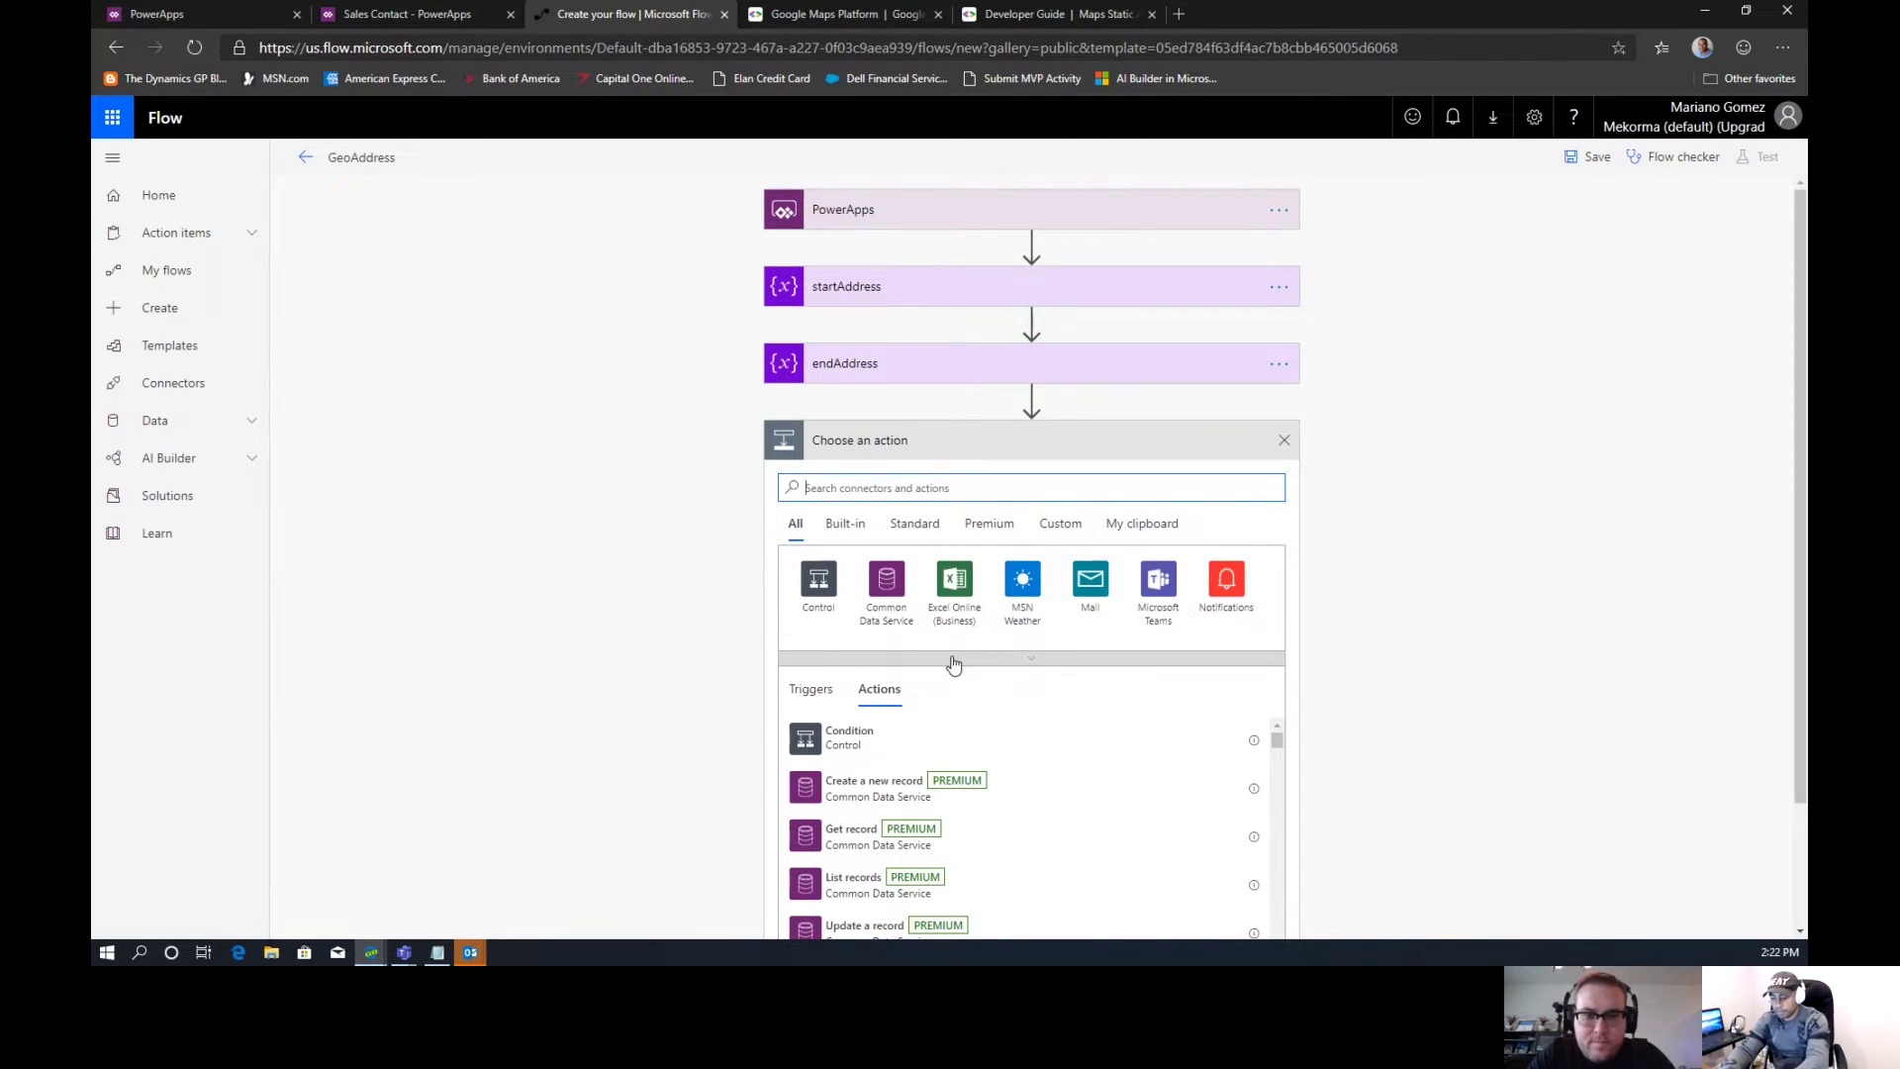
type("variables")
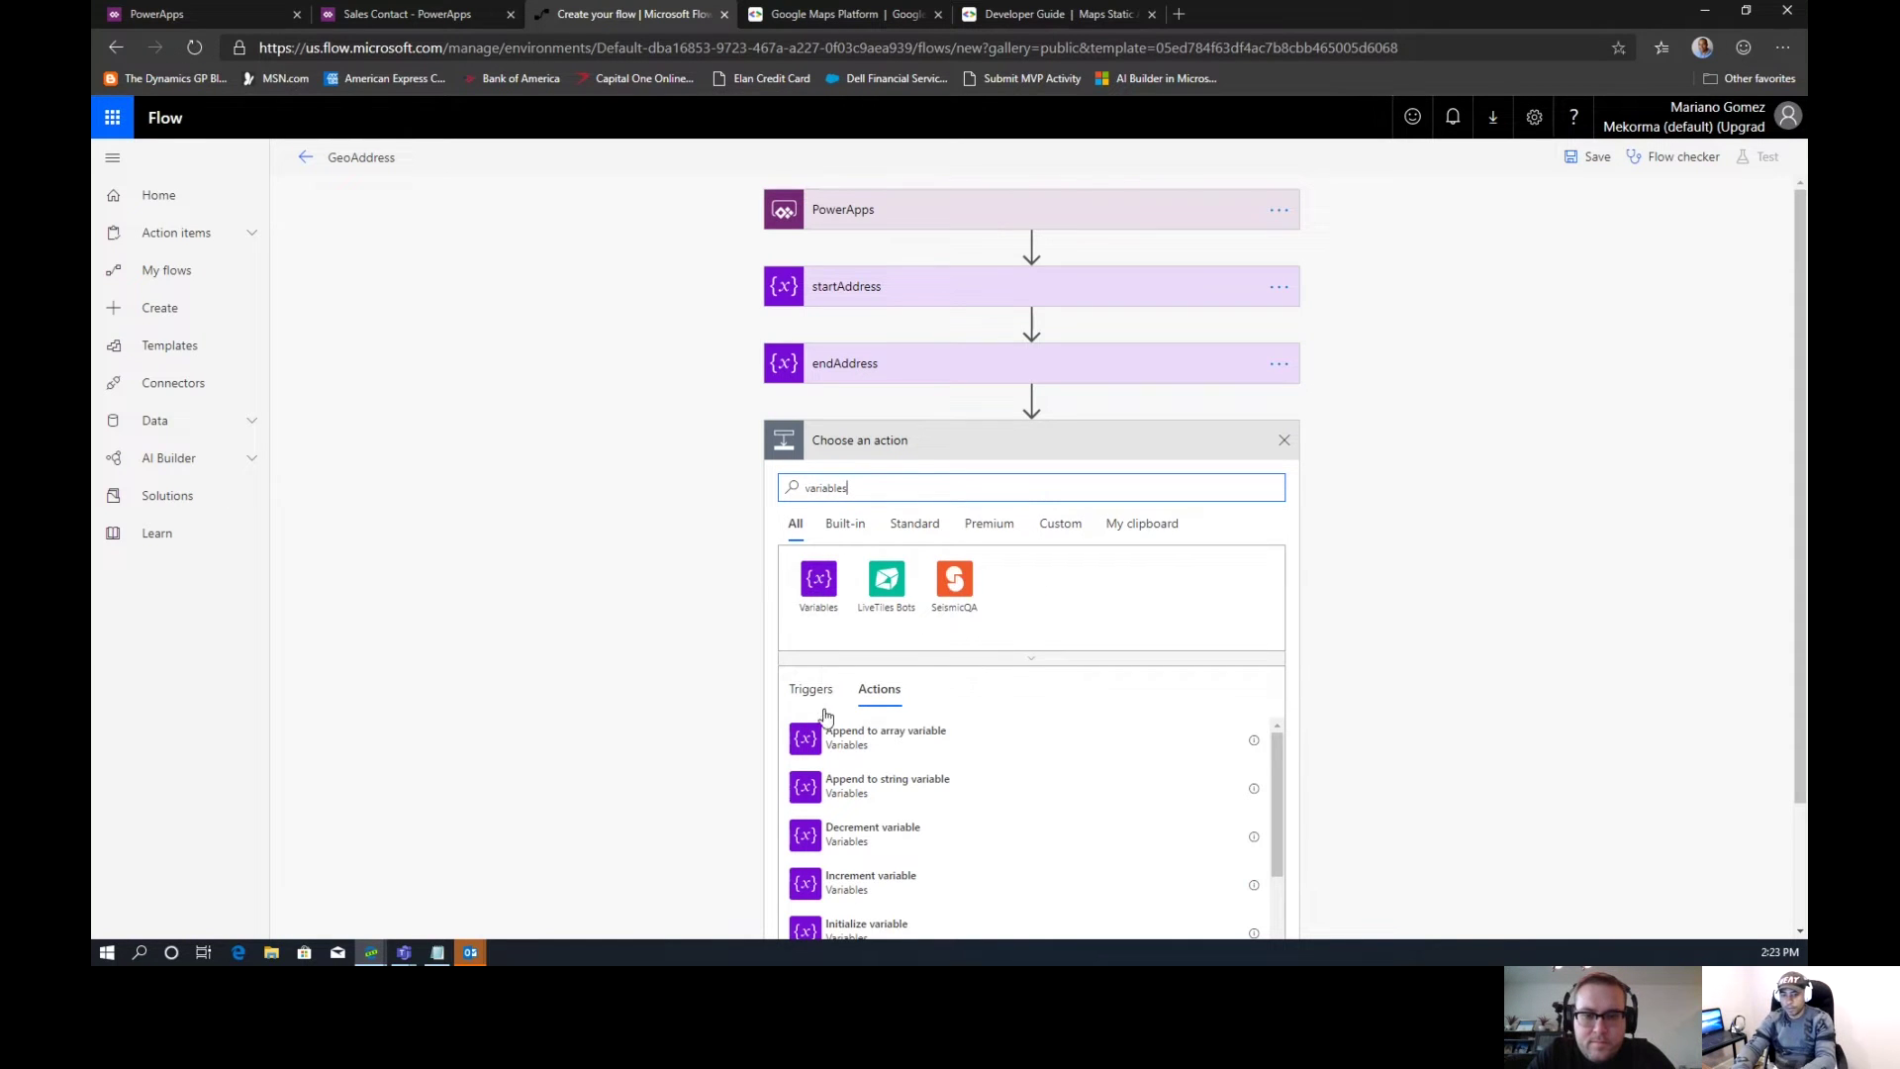
left_click_drag(1273, 764, 1269, 840)
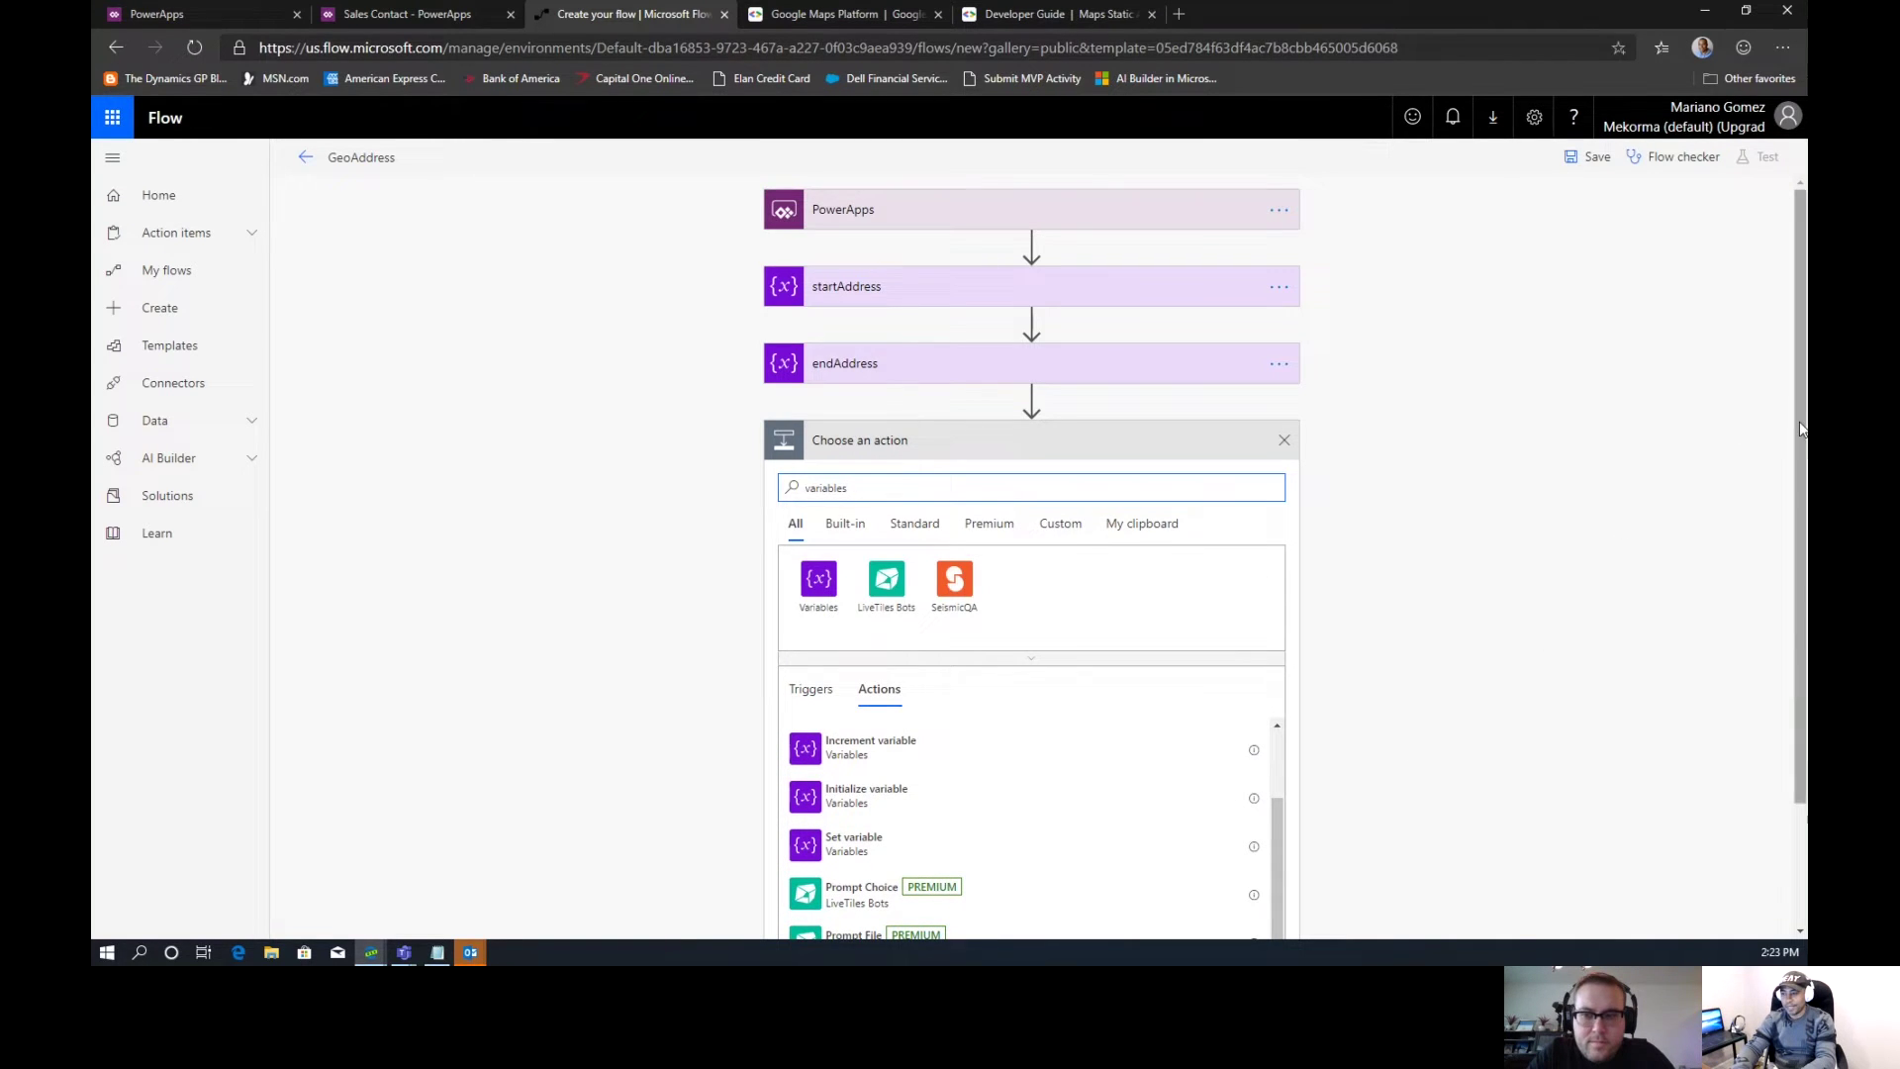
left_click_drag(1796, 428, 1803, 557)
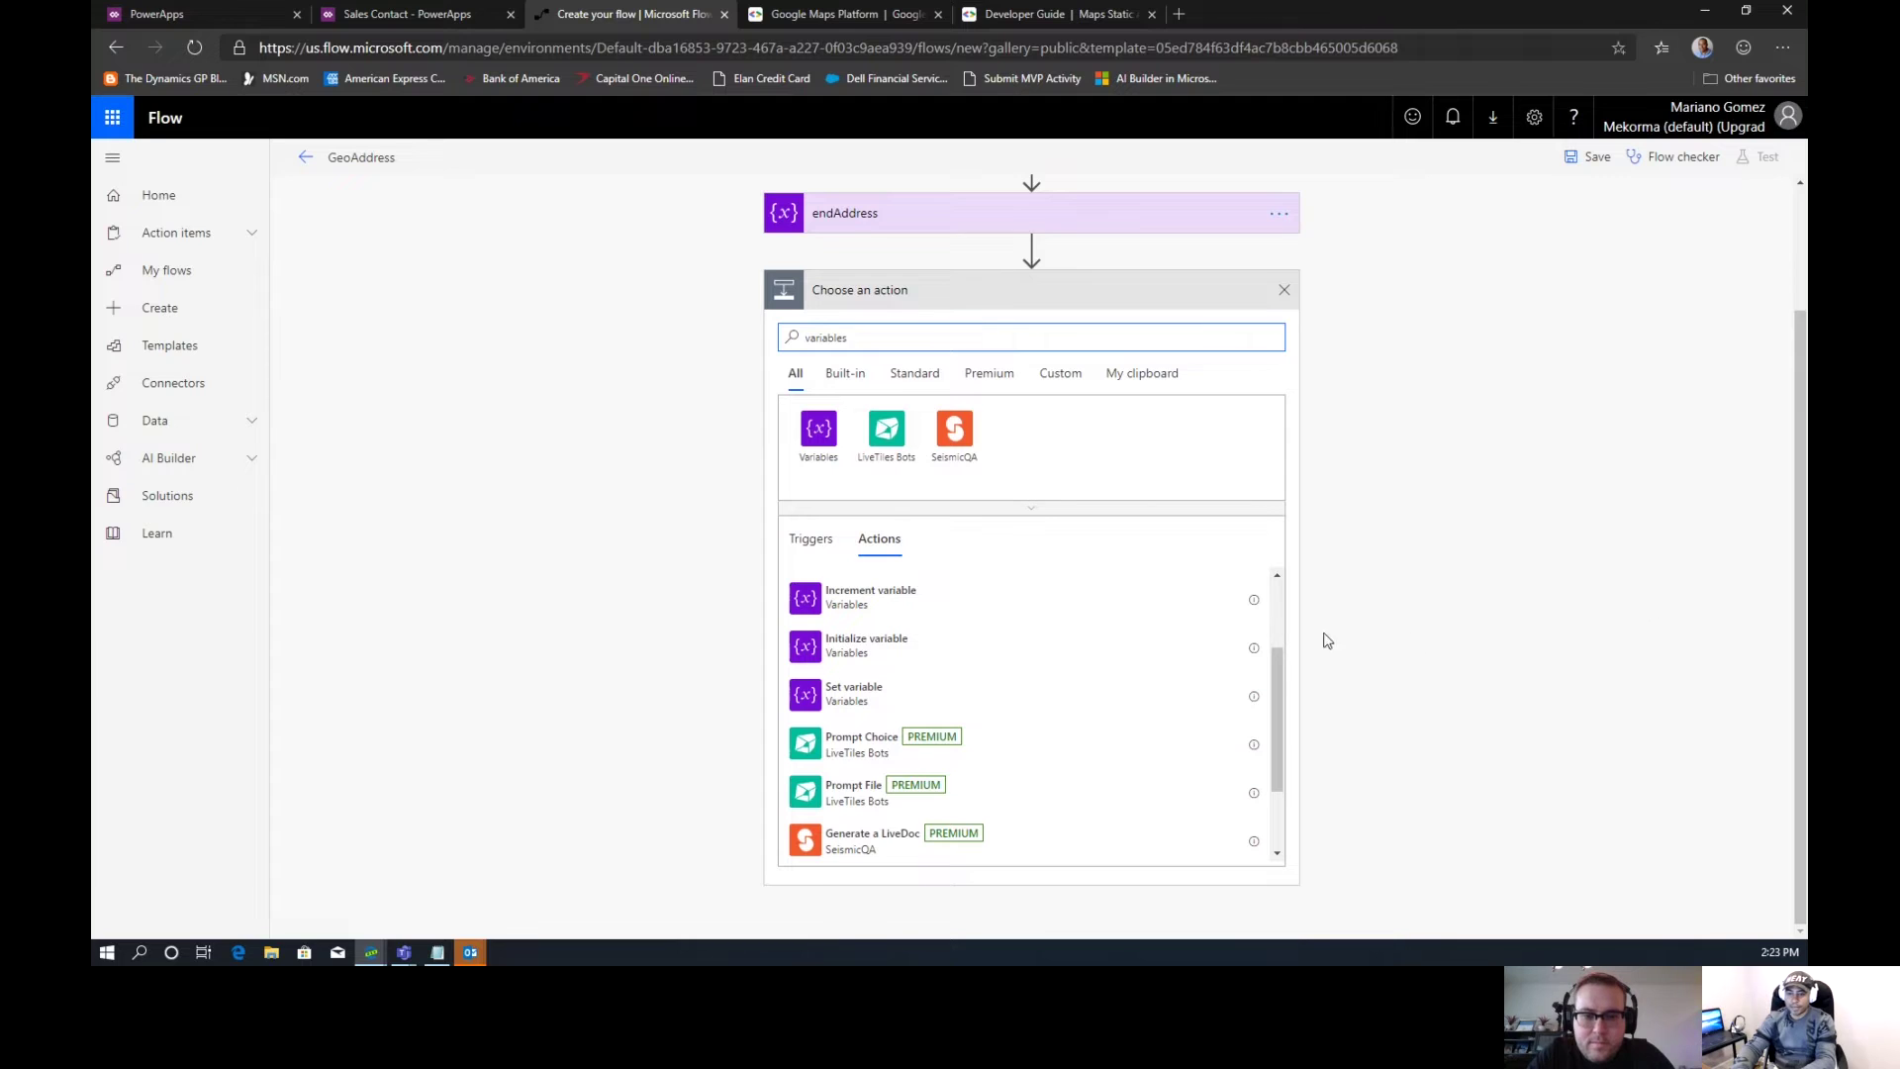
left_click(819, 432)
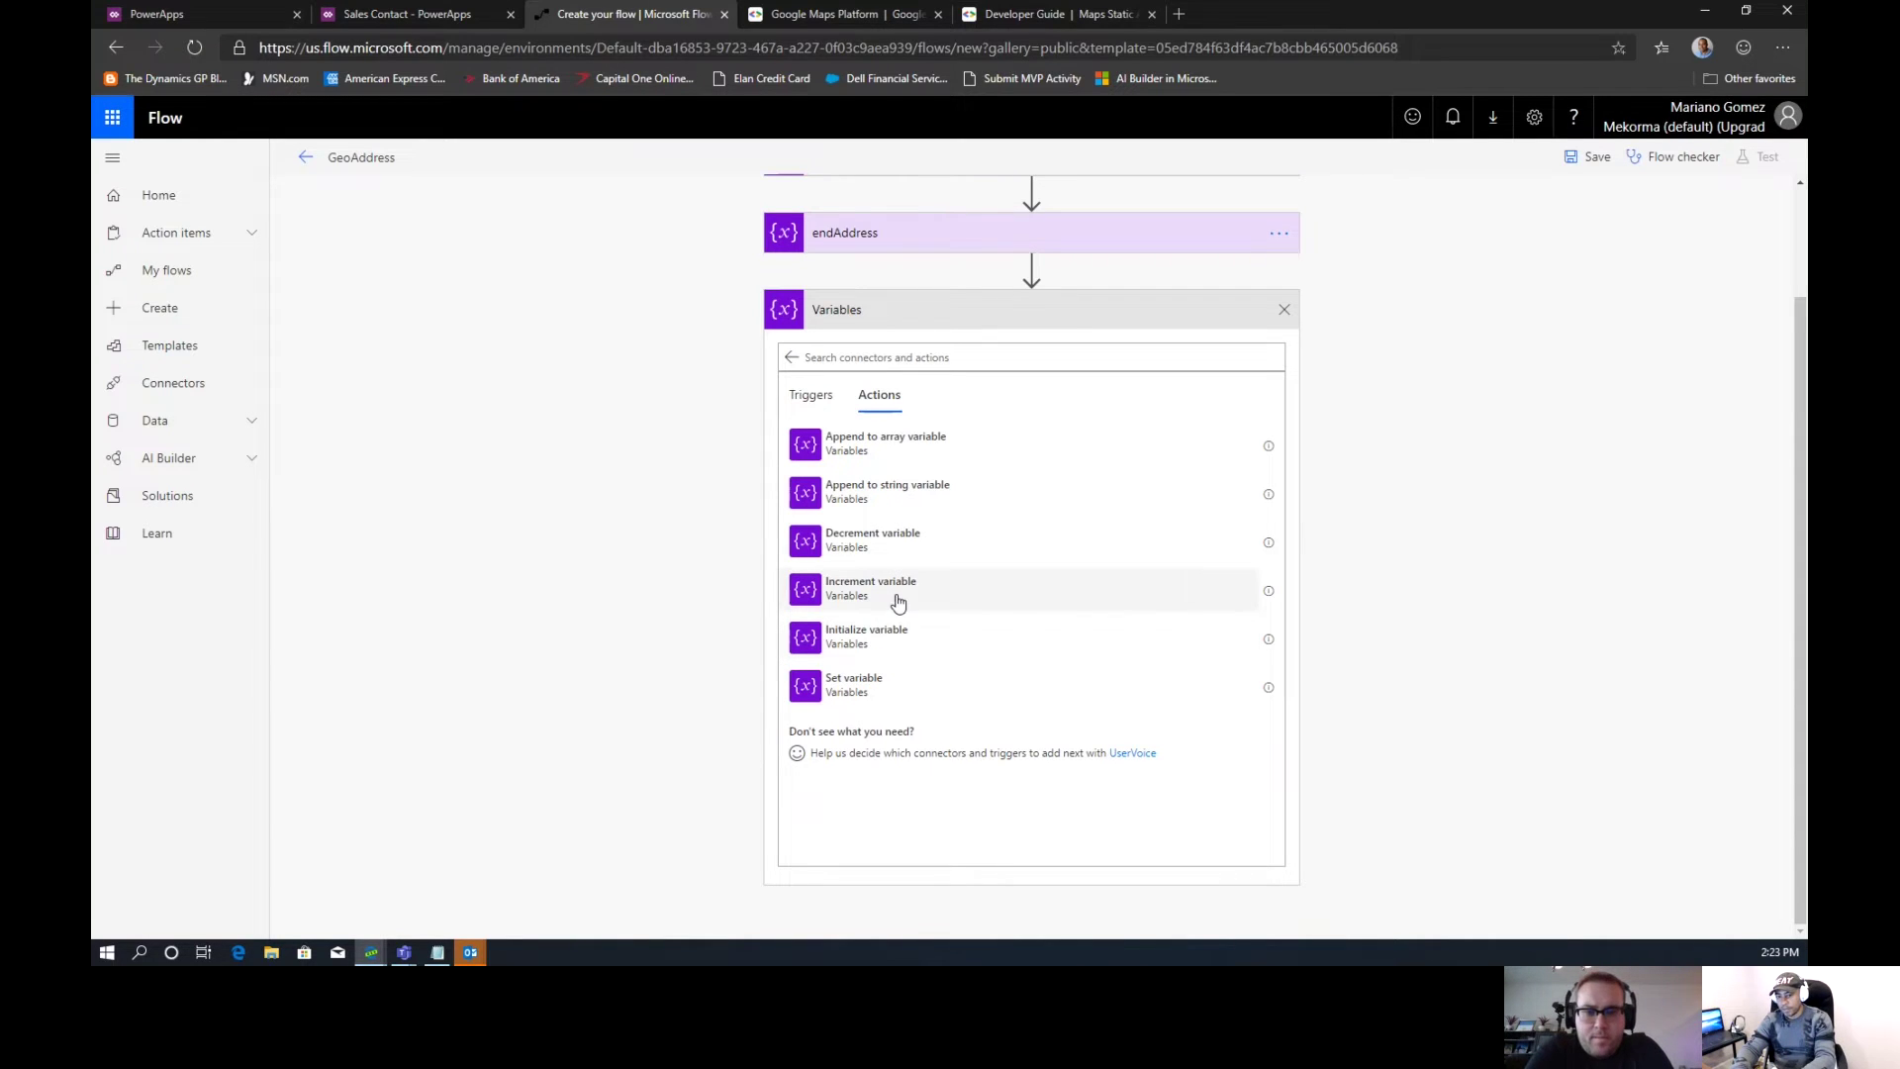
left_click(891, 630)
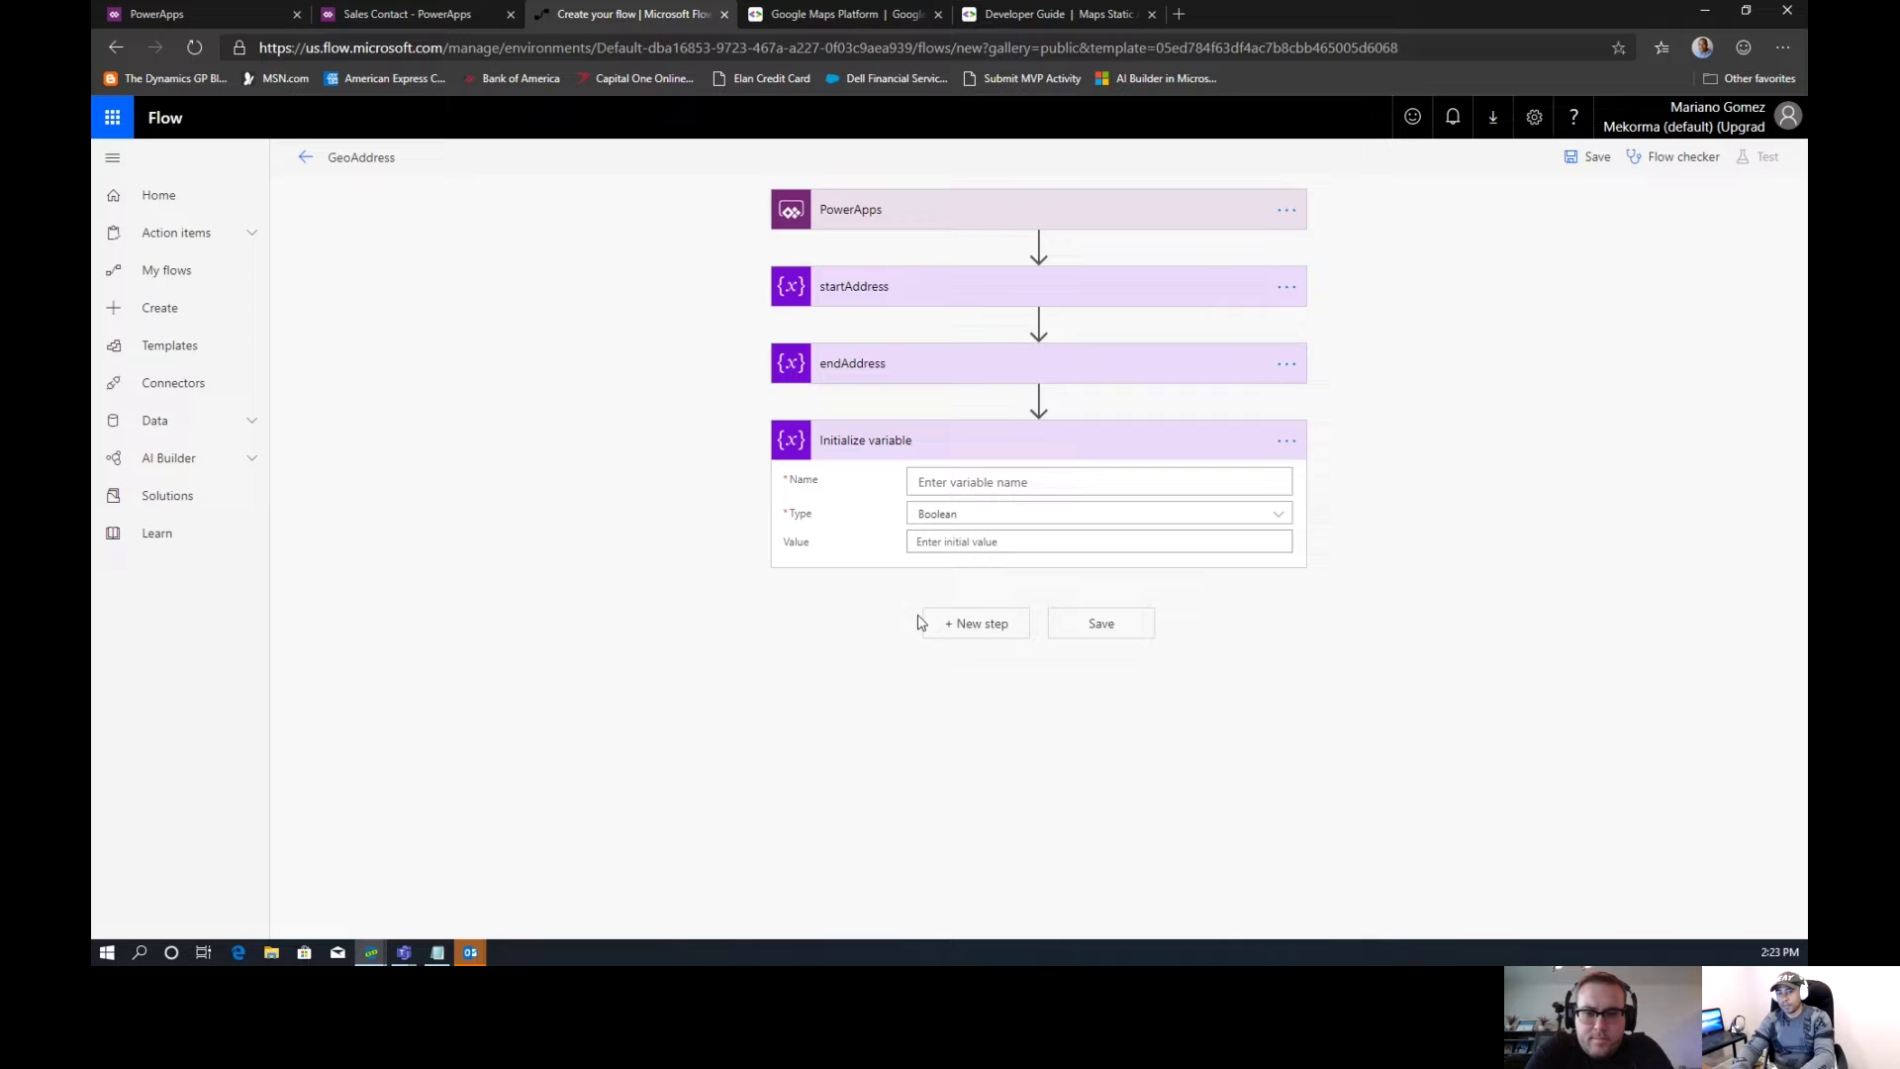
Title the step apiKey and define a String variable named apiKey
left_click(1286, 440)
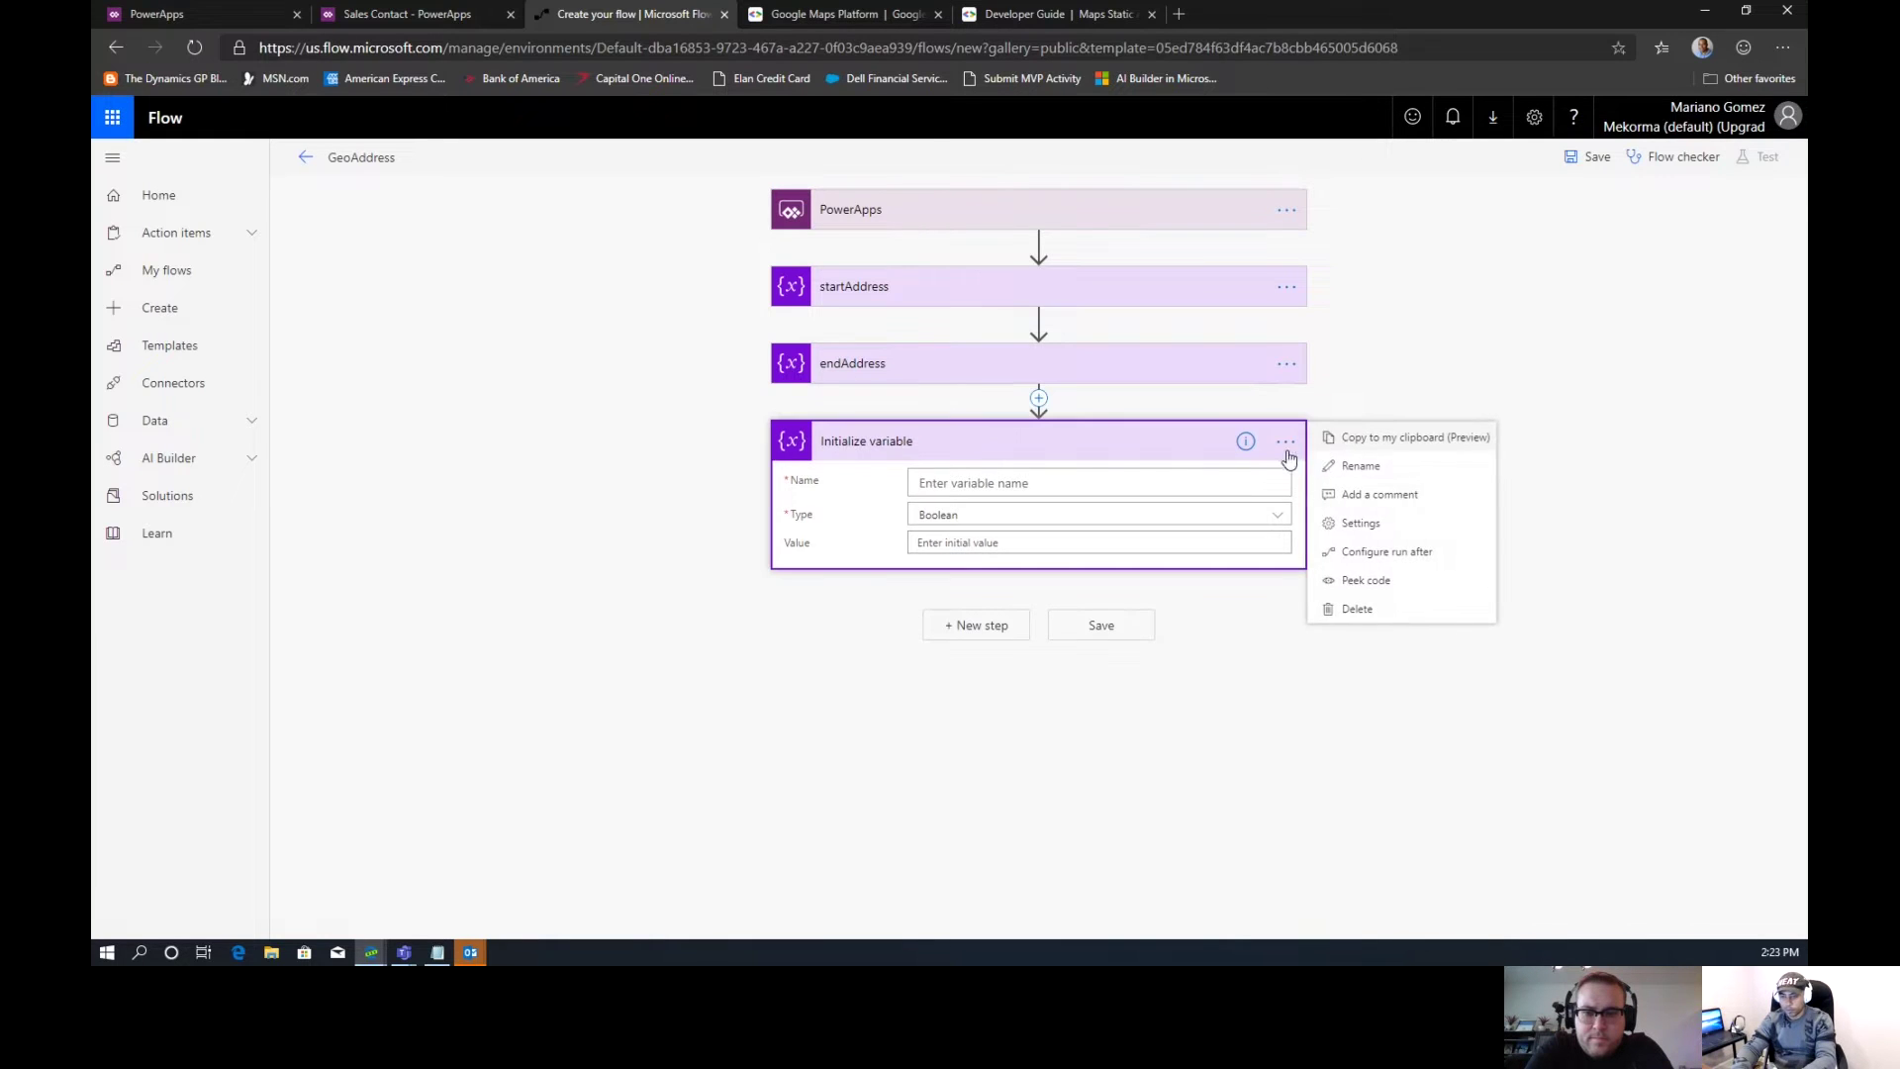
left_click(1337, 479)
type("apiKey")
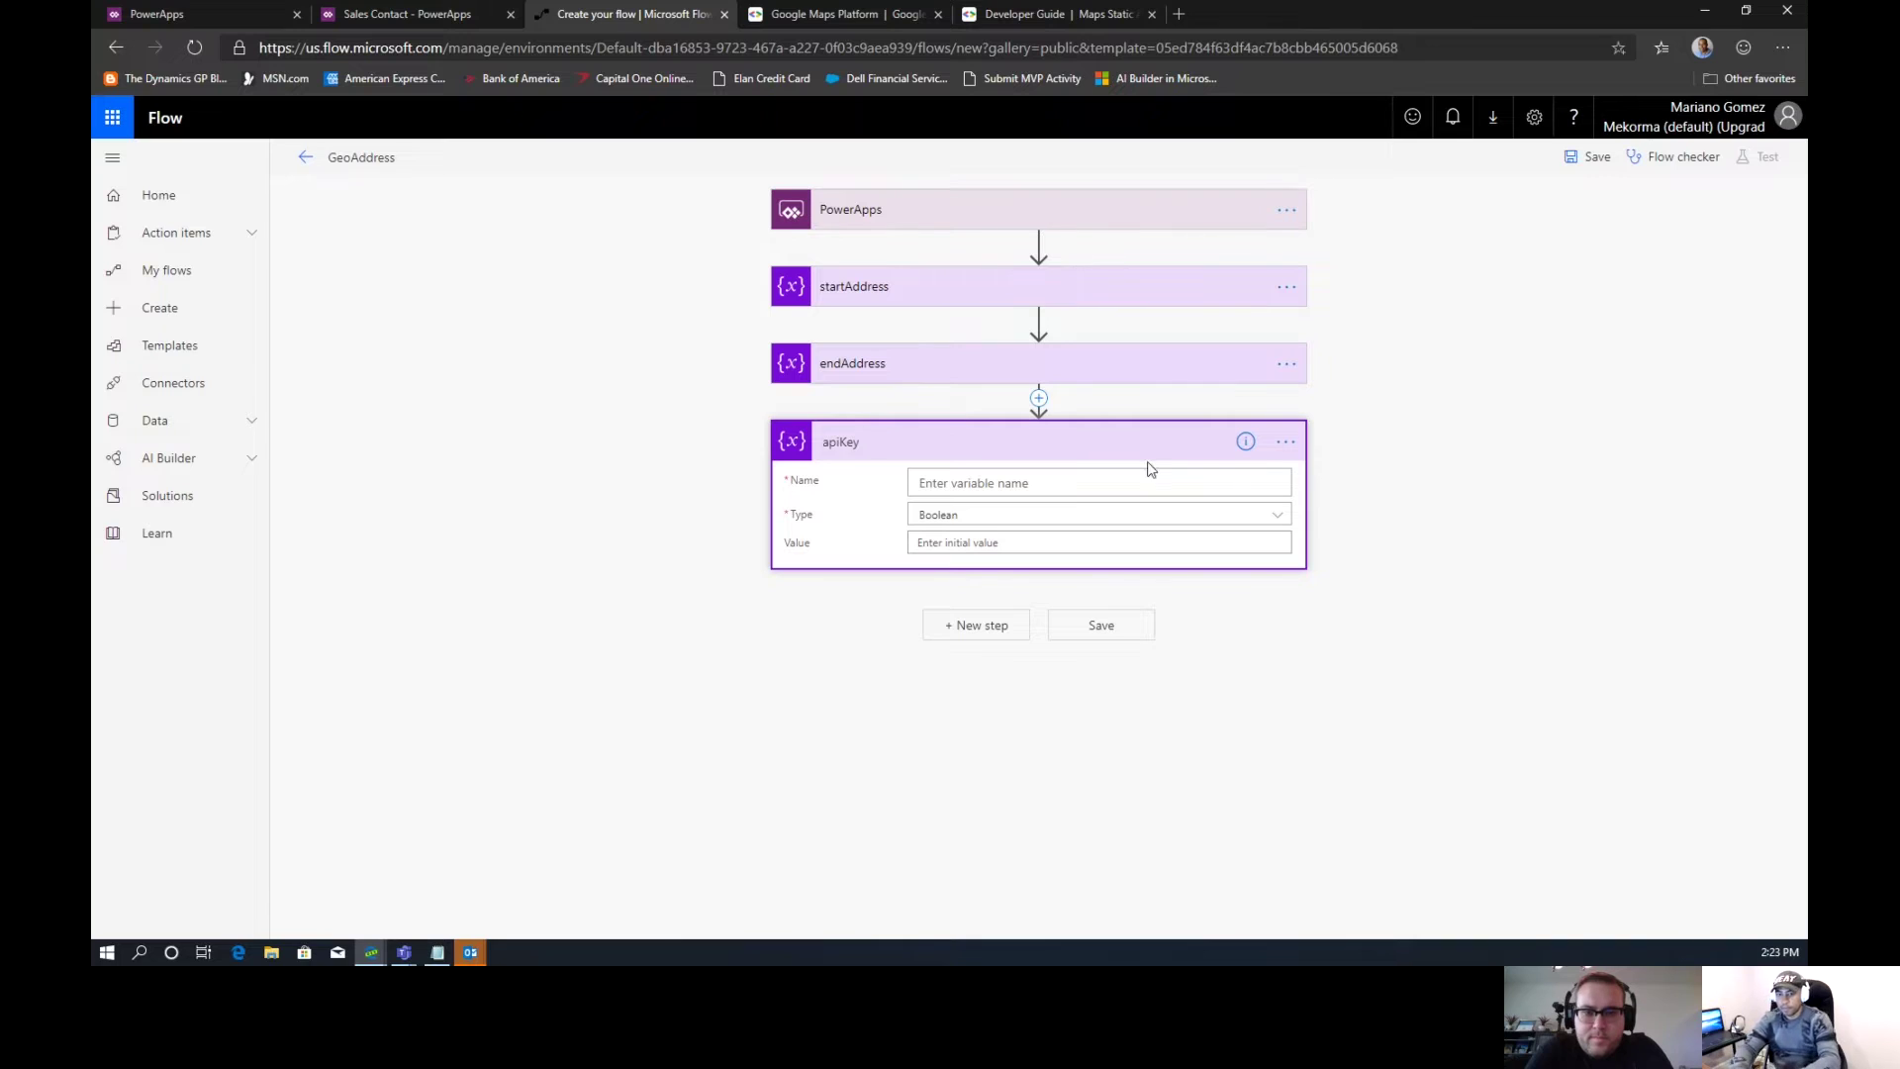
left_click(1051, 483)
type("apiKey")
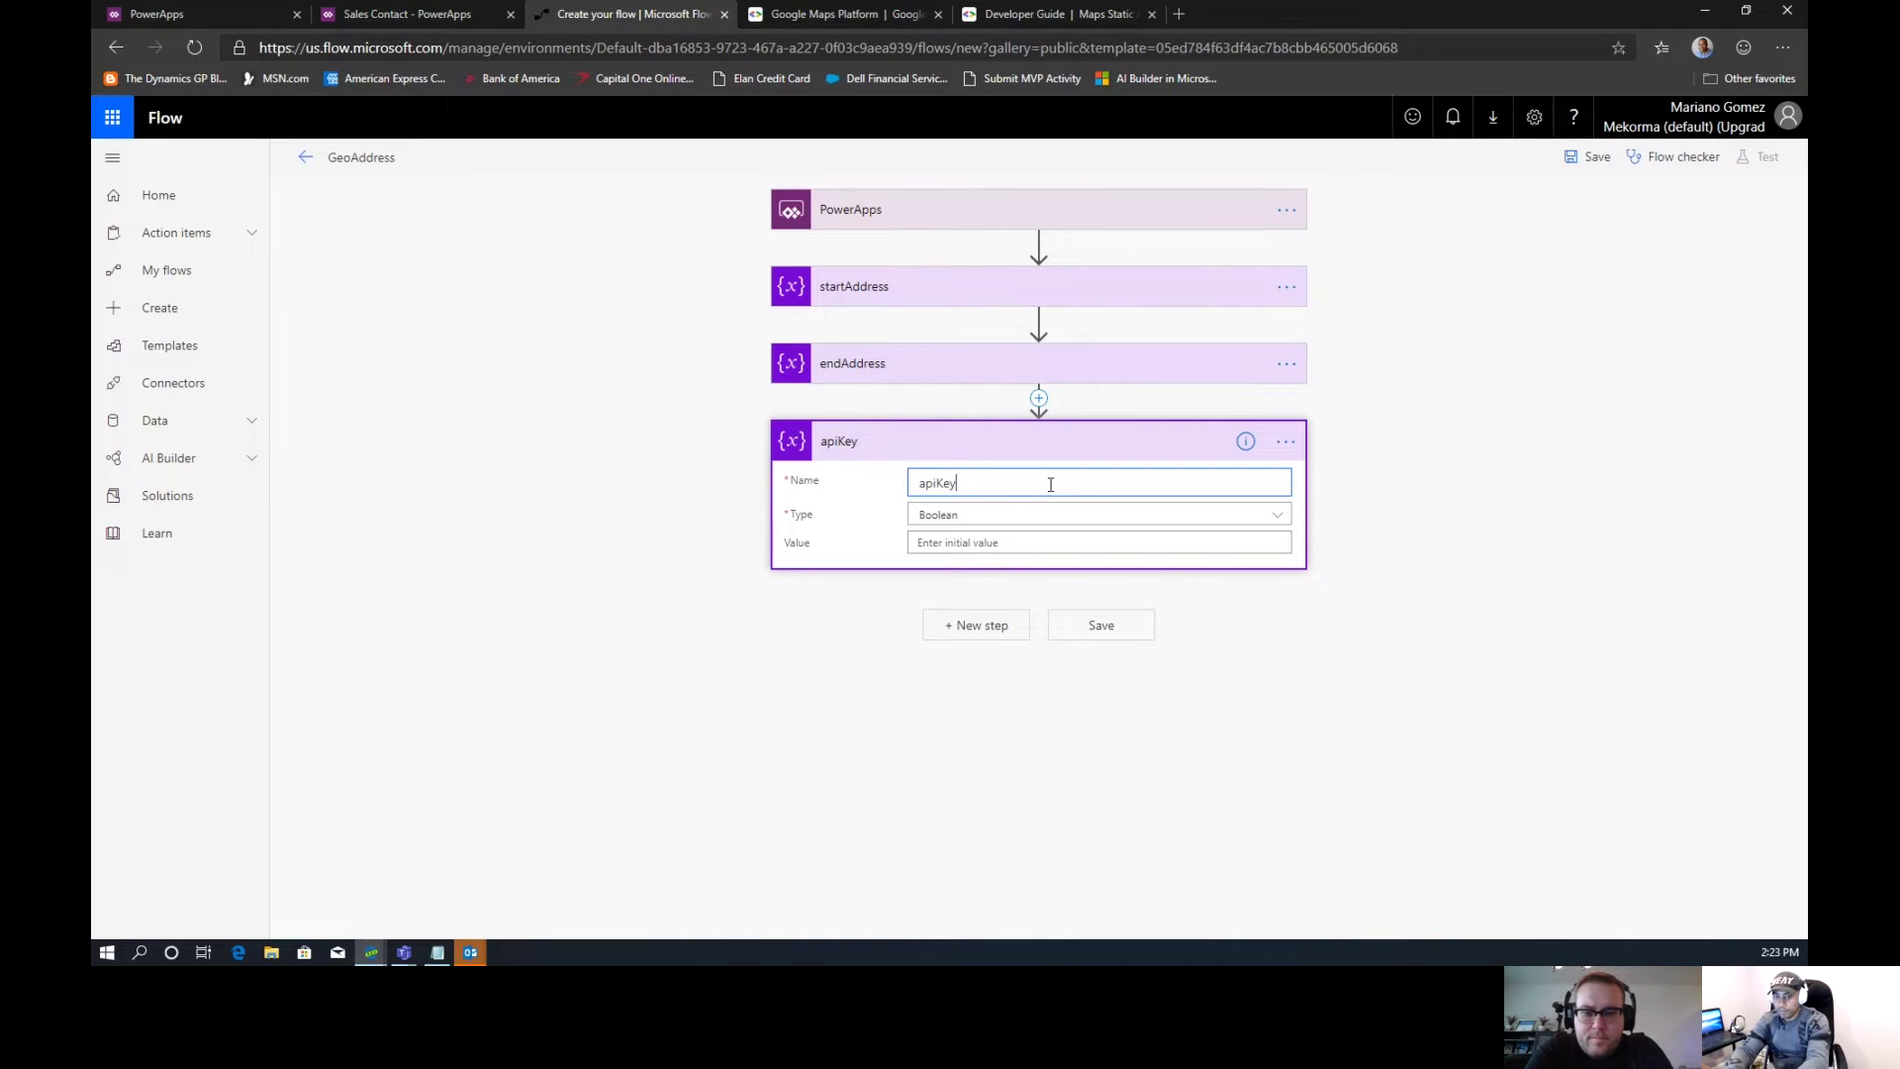
key("Tab")
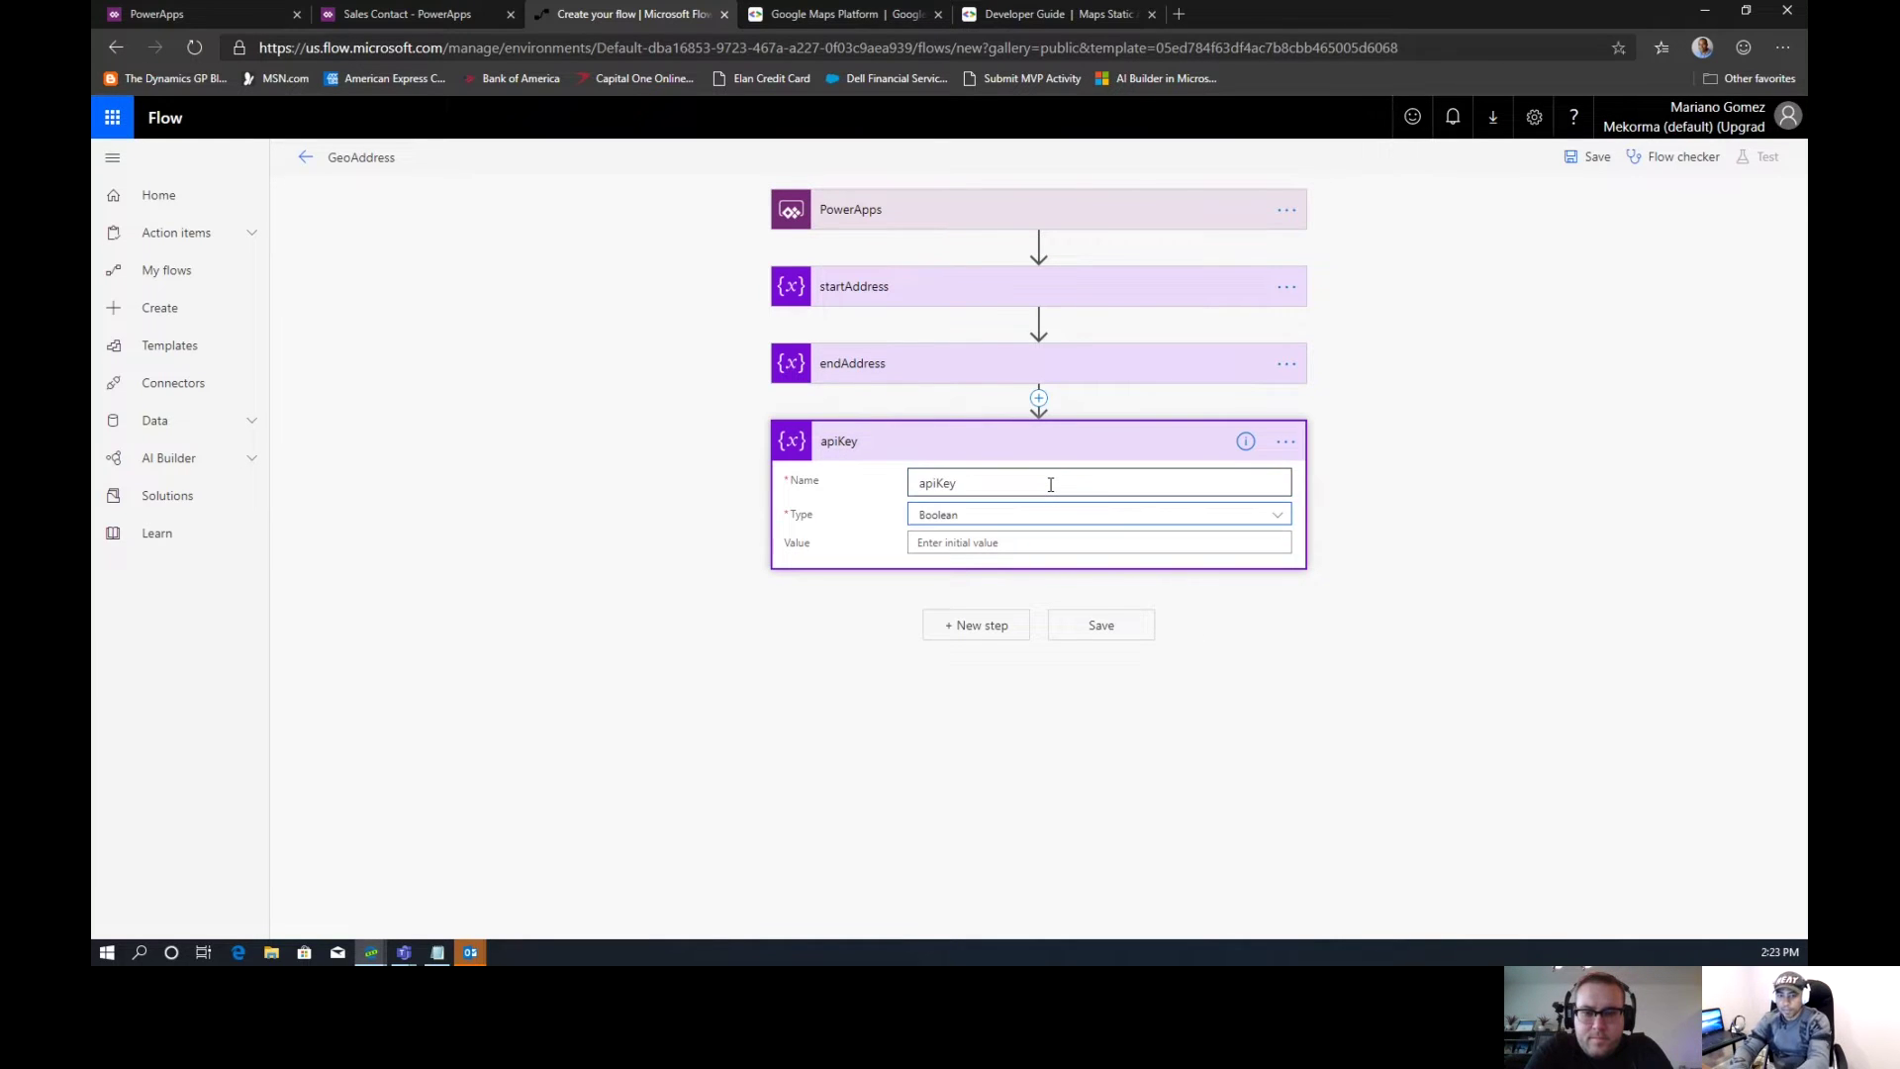
left_click(994, 517)
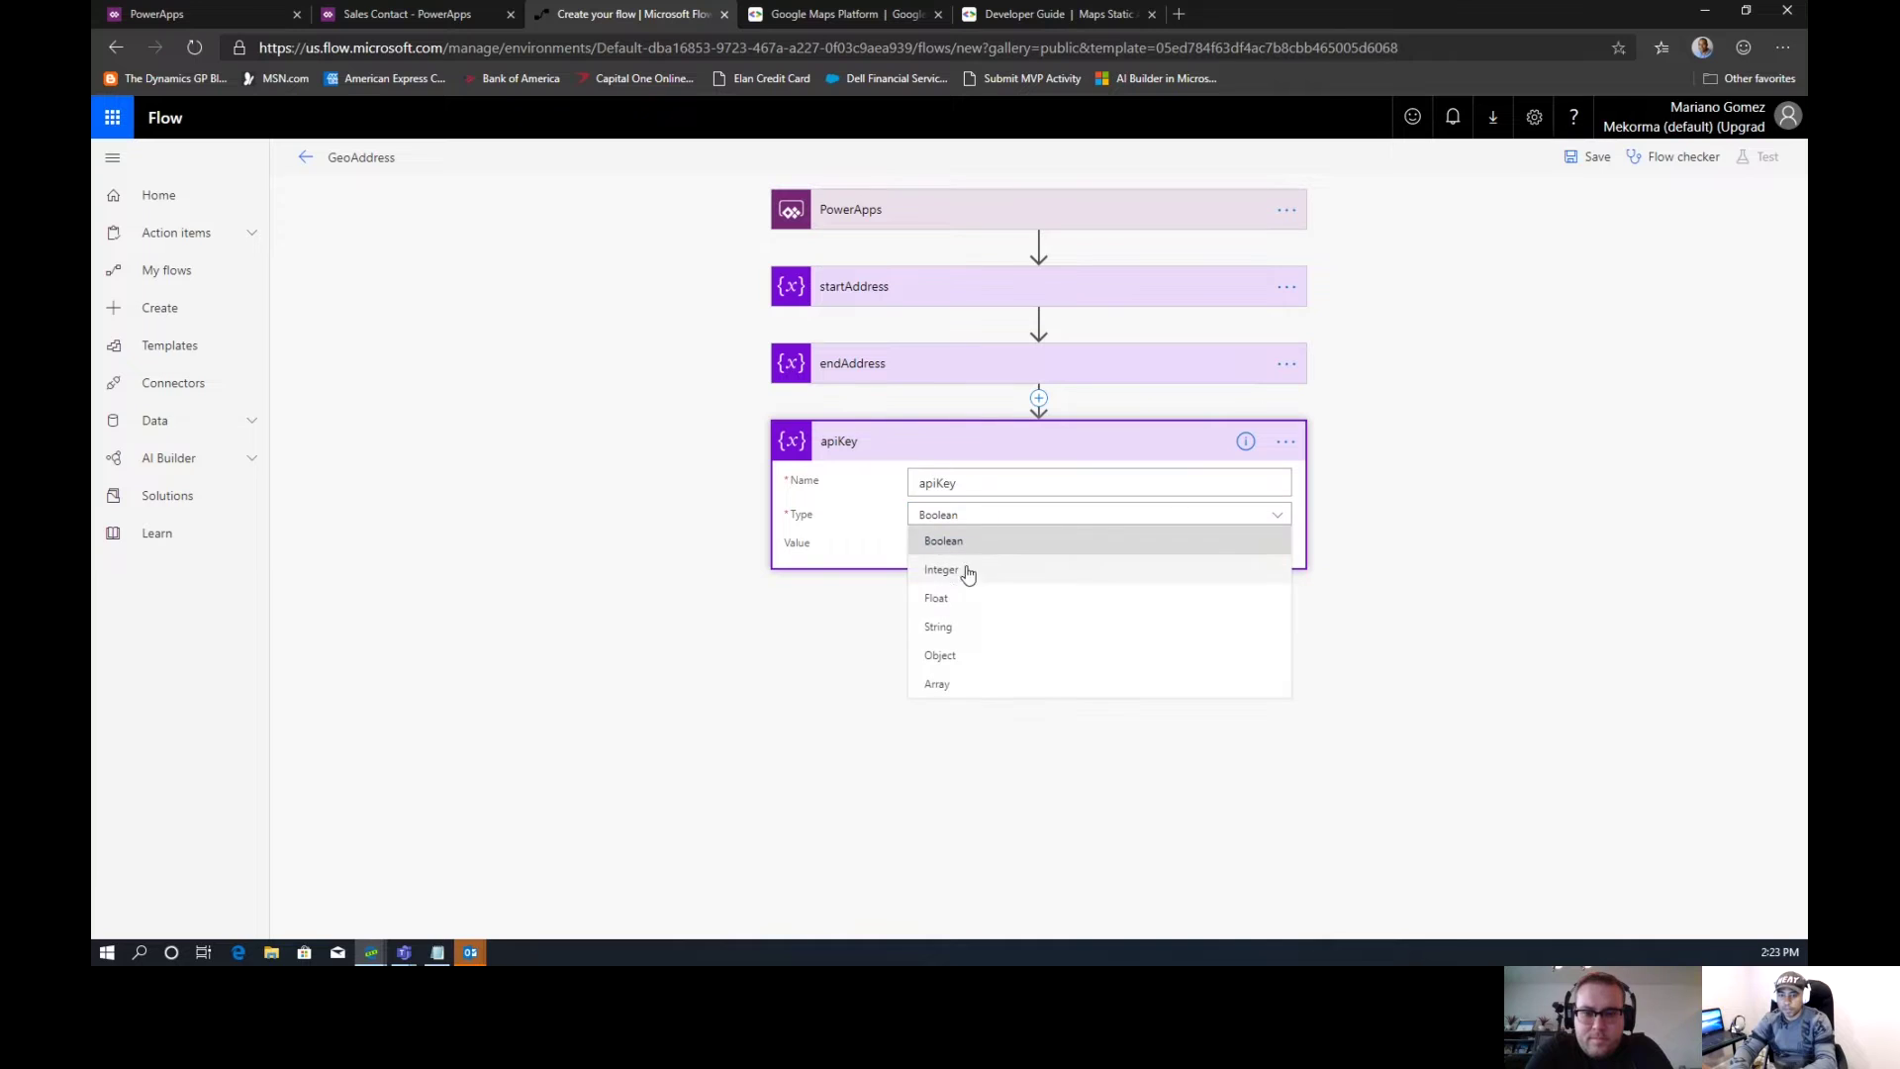
left_click(950, 630)
Paste the Maps API key as the apiKey variable's initial value
left_click(945, 546)
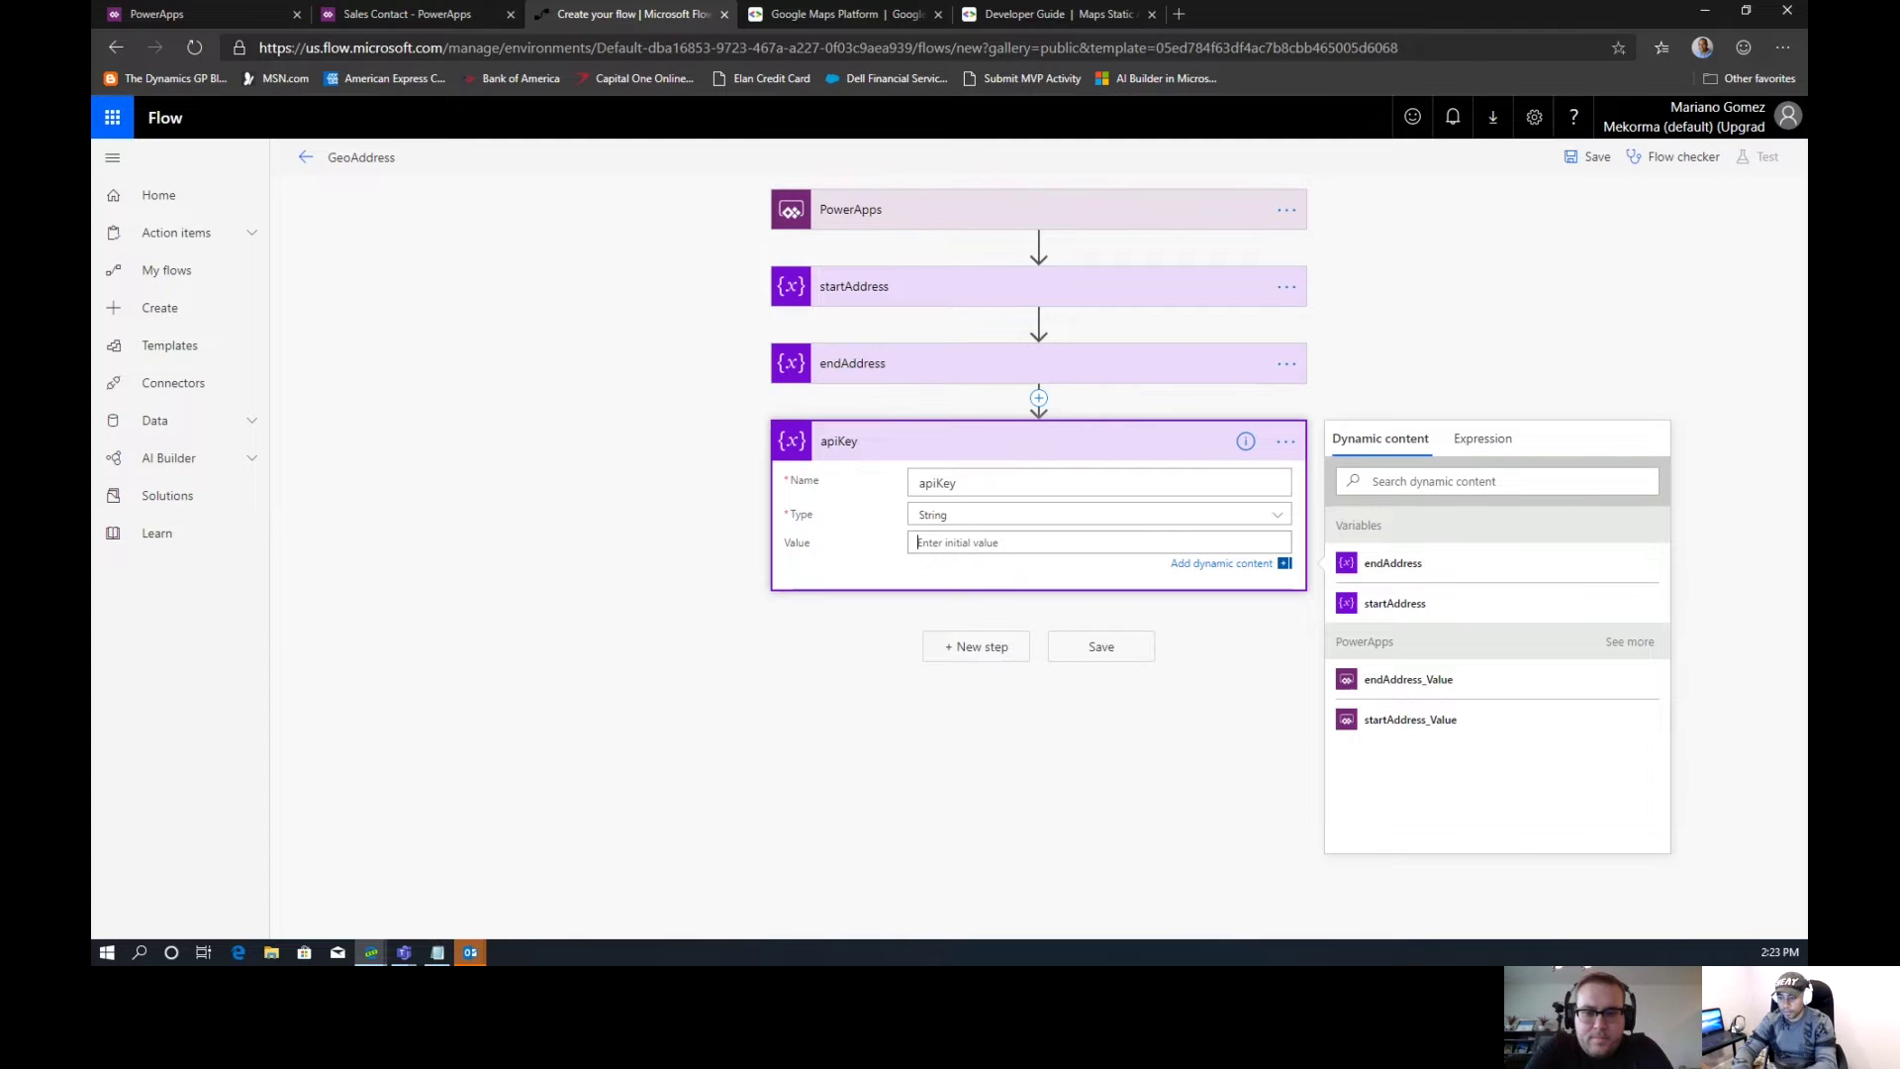
key("alt+Tab")
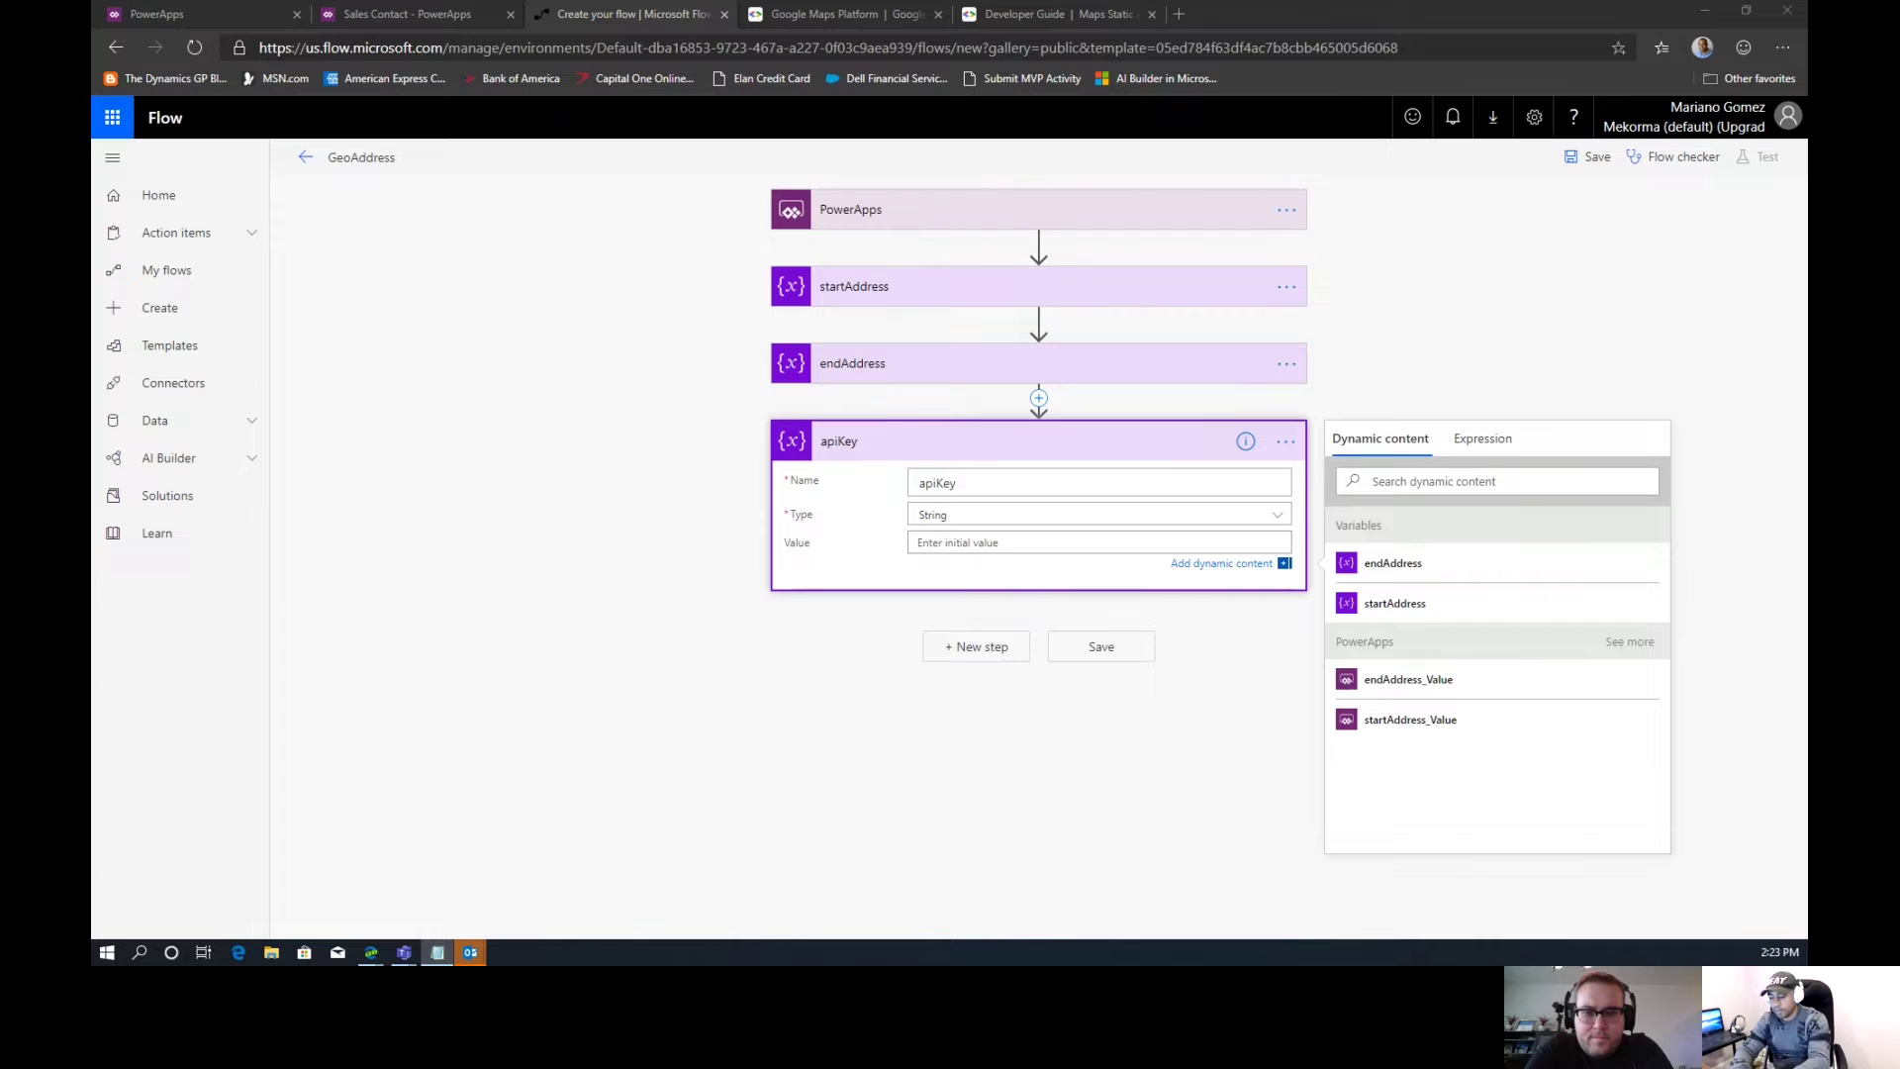
left_click(1026, 535)
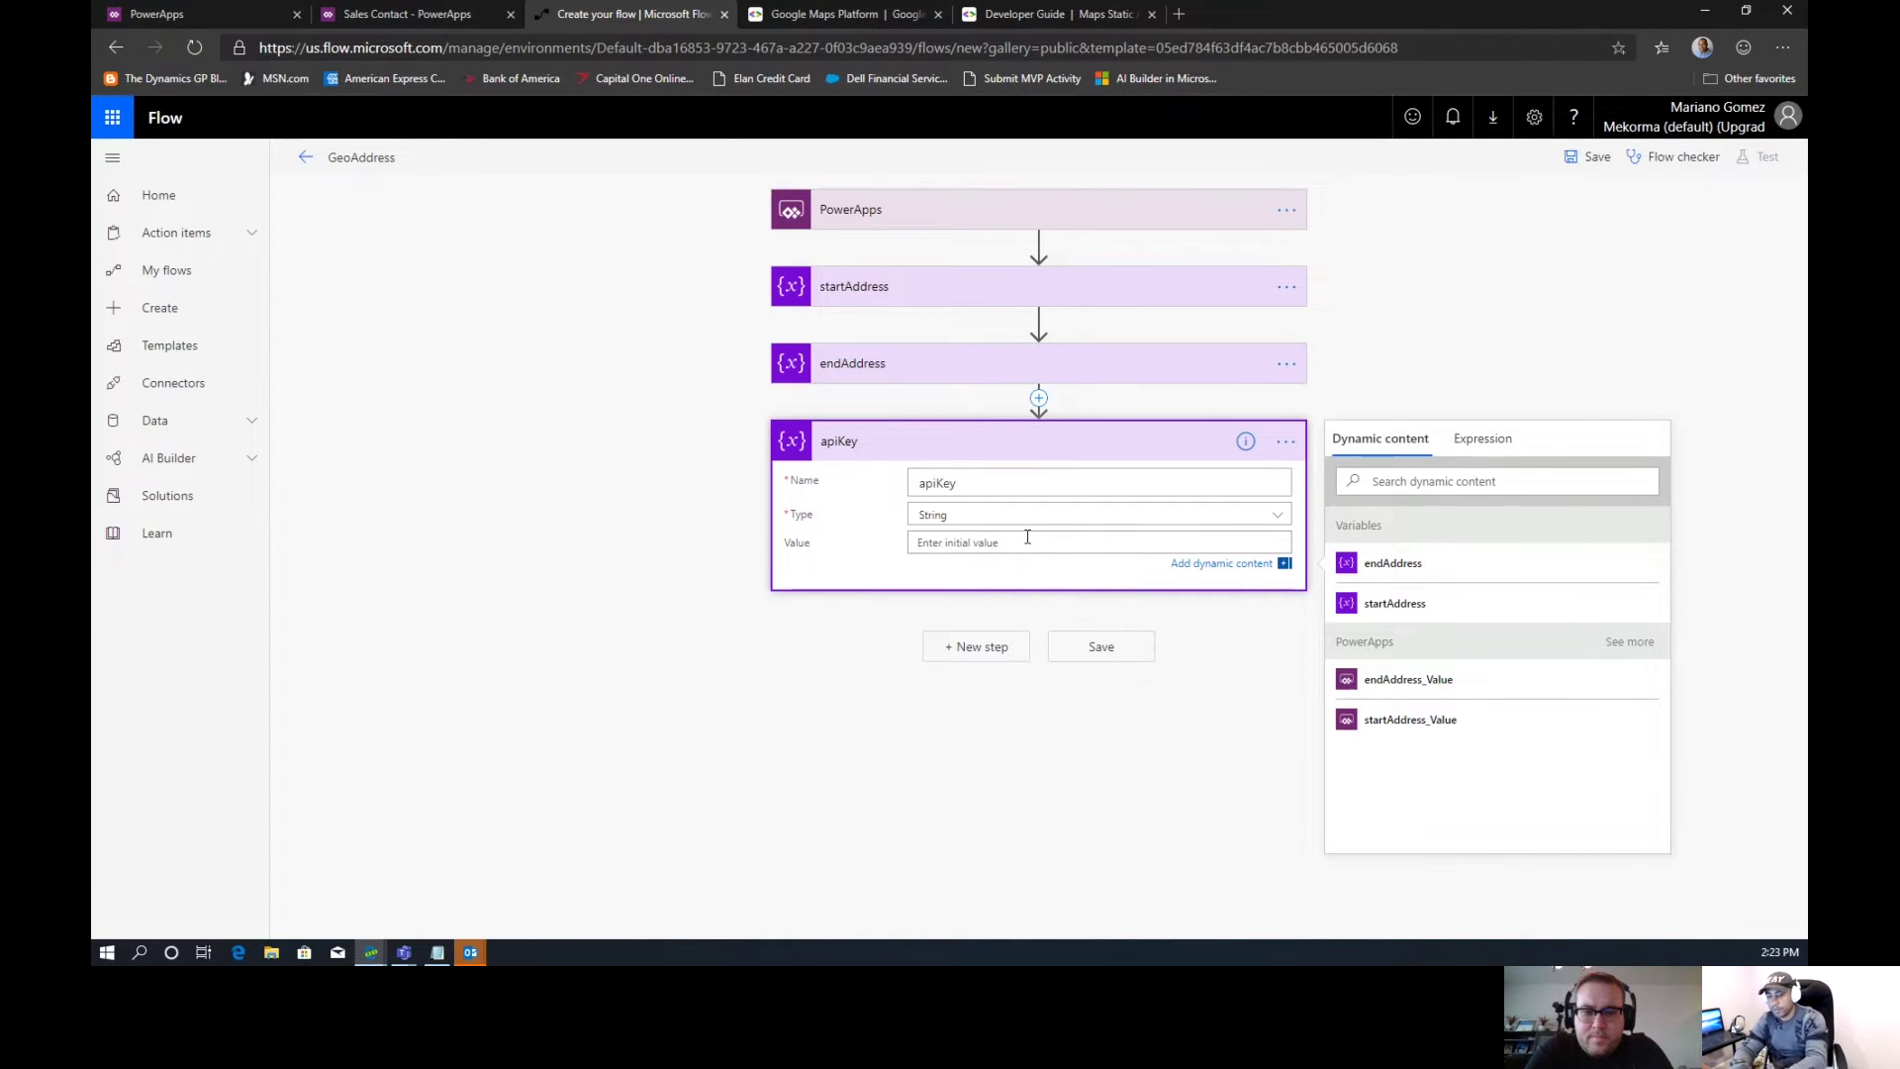
key("ctrl+v")
left_click(975, 646)
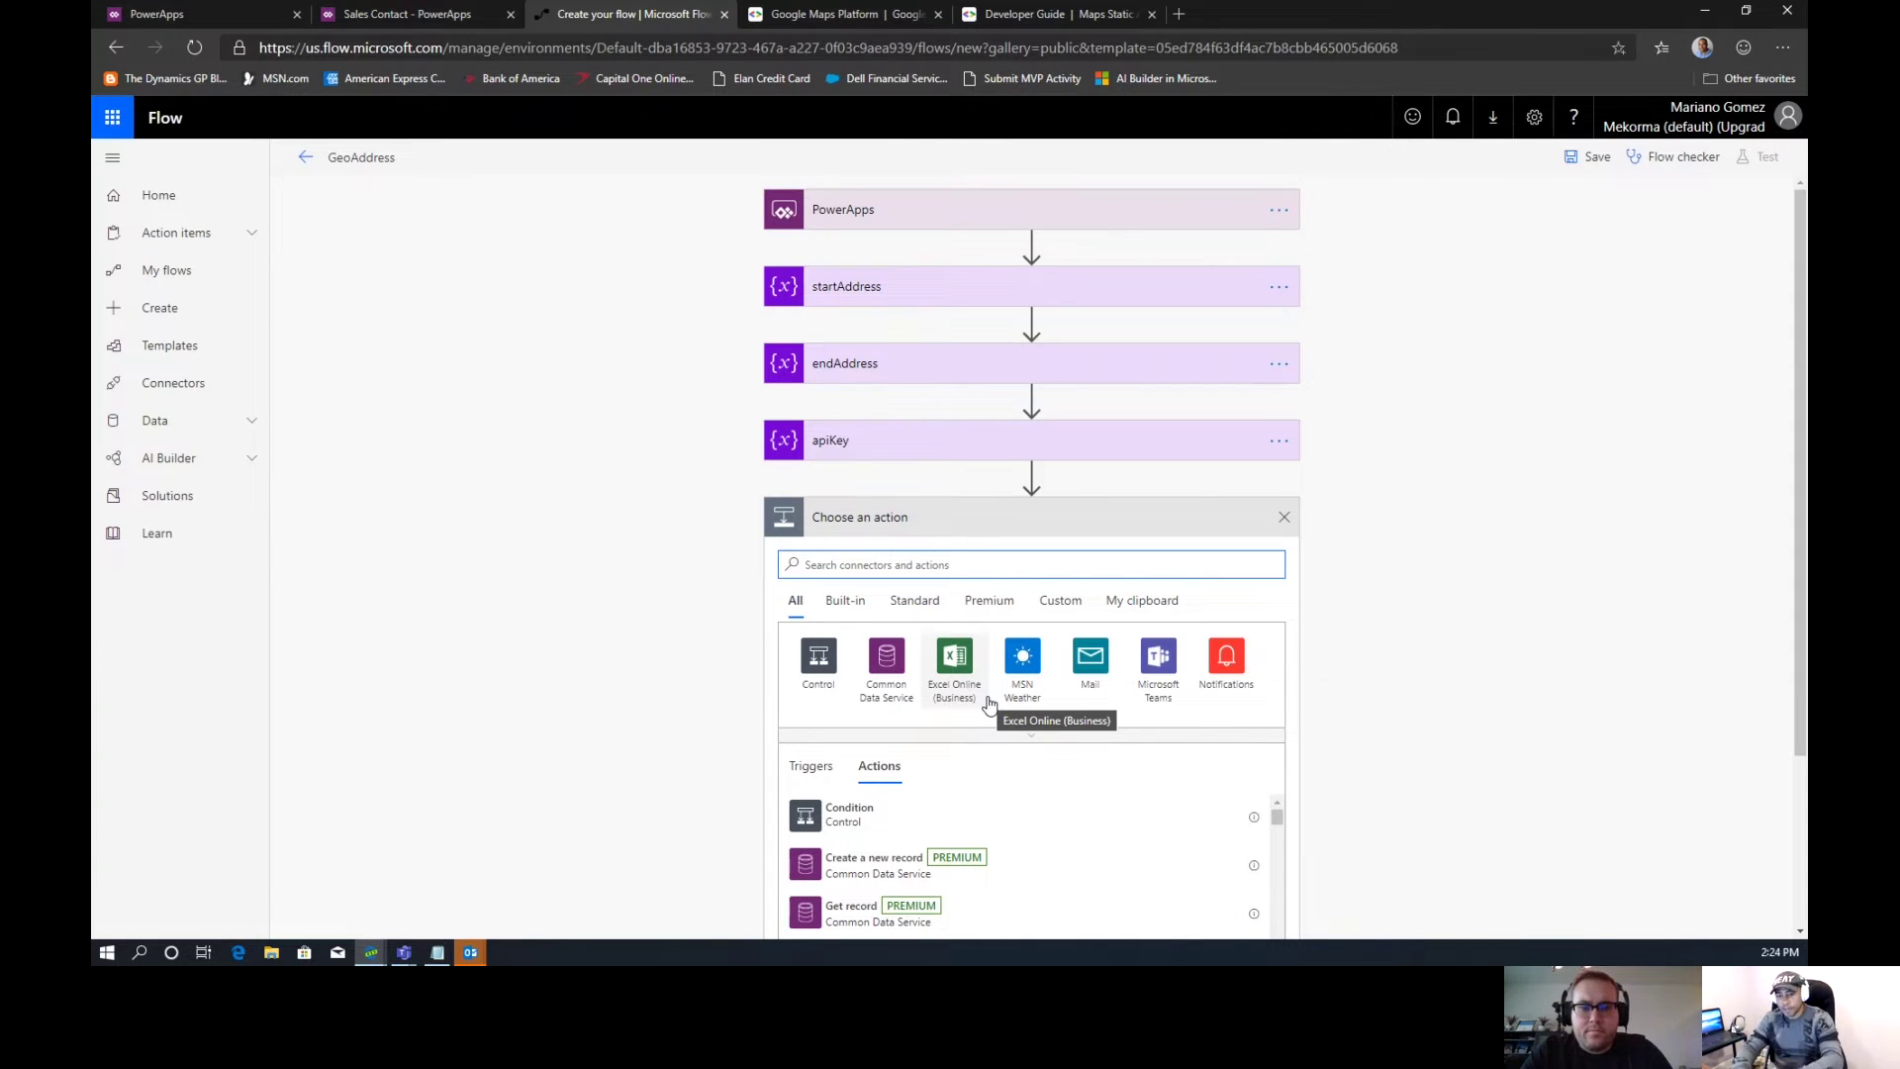
Add another 'Initialize variable' step and title it encodedPolyline
type("v")
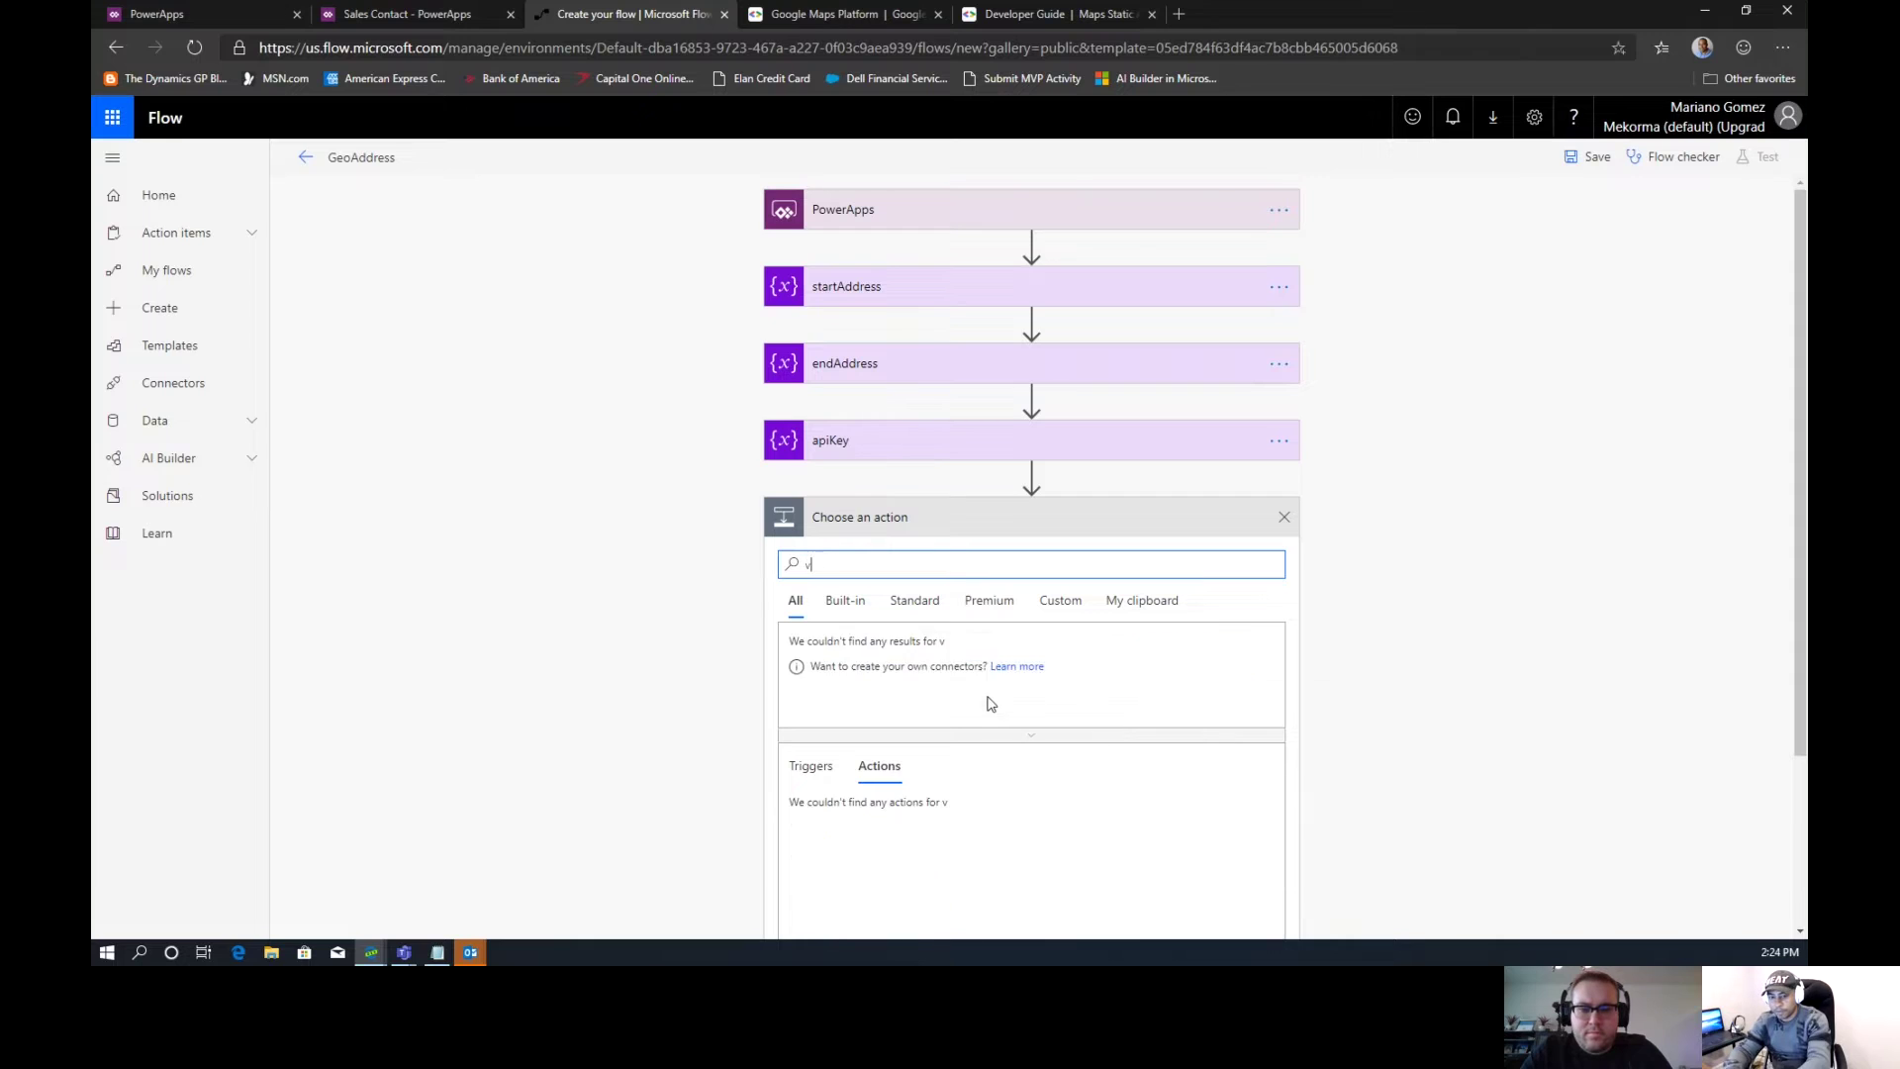
type("ariable")
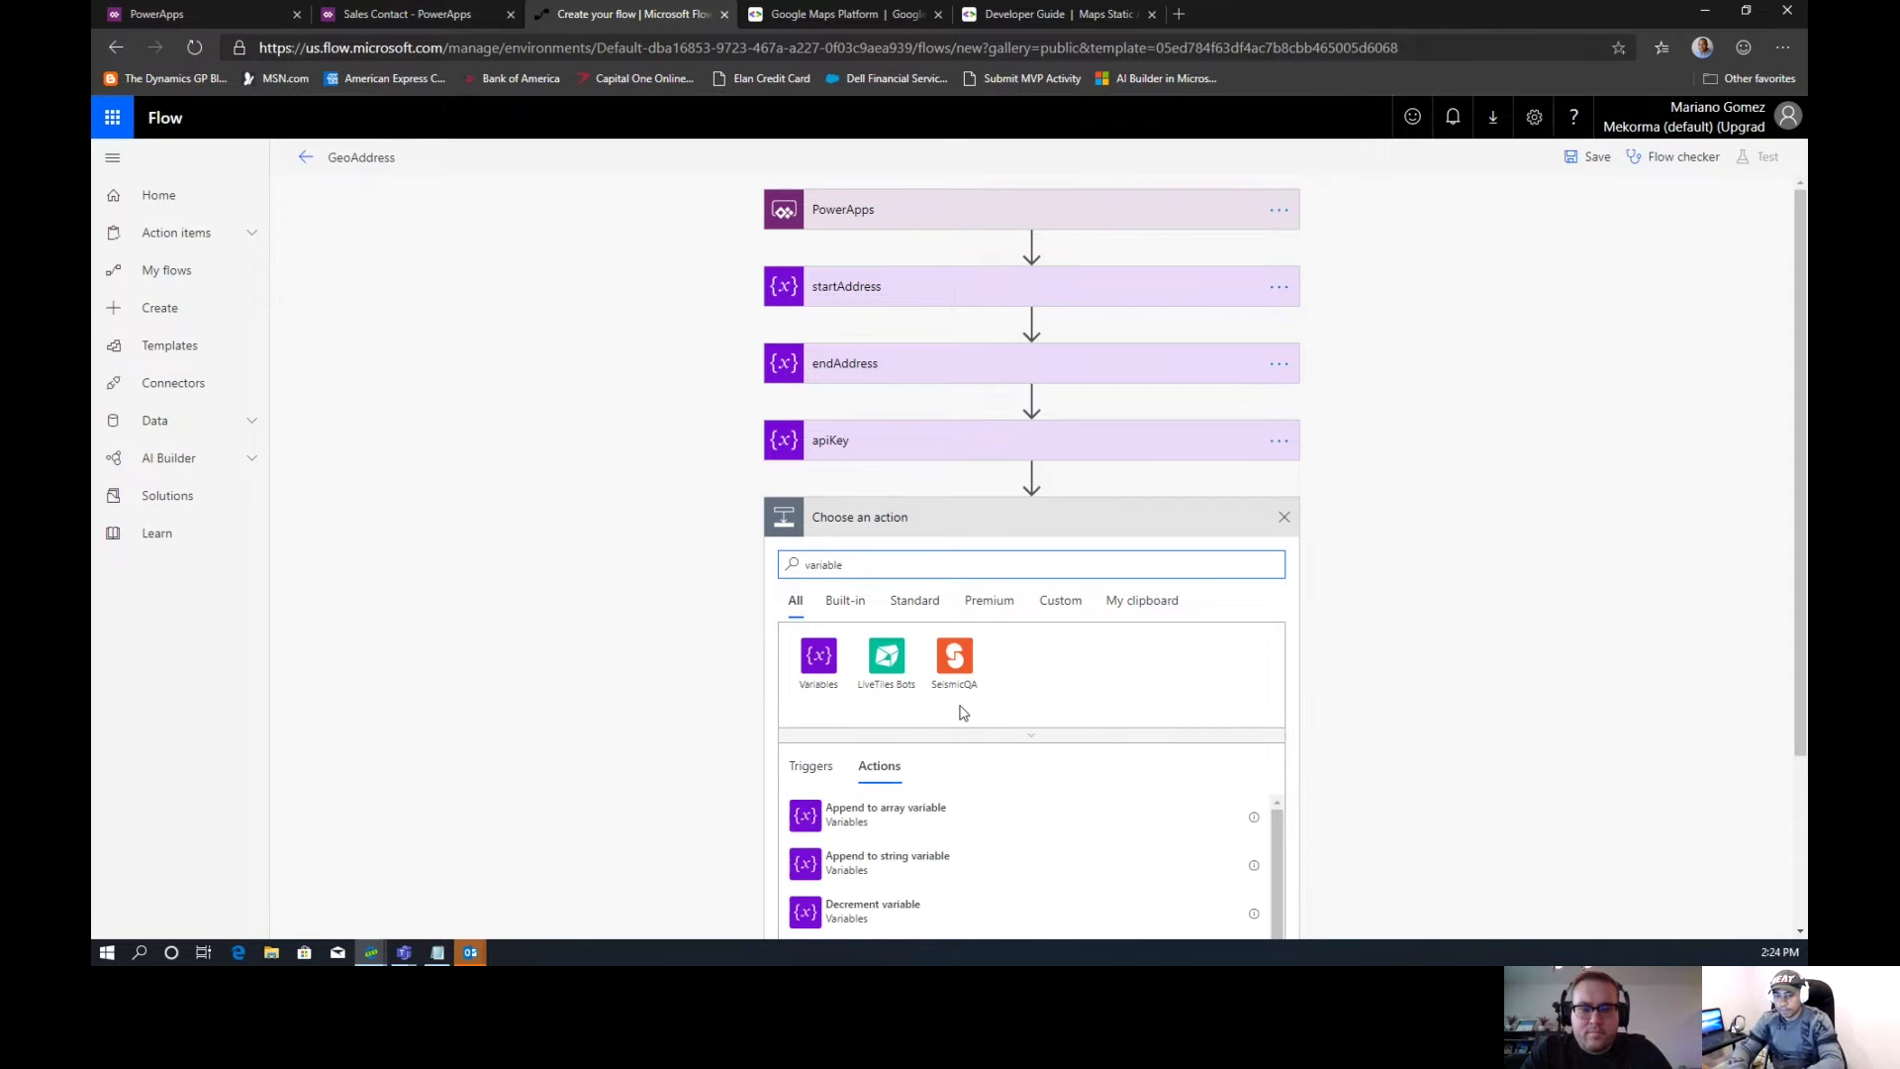
left_click(837, 665)
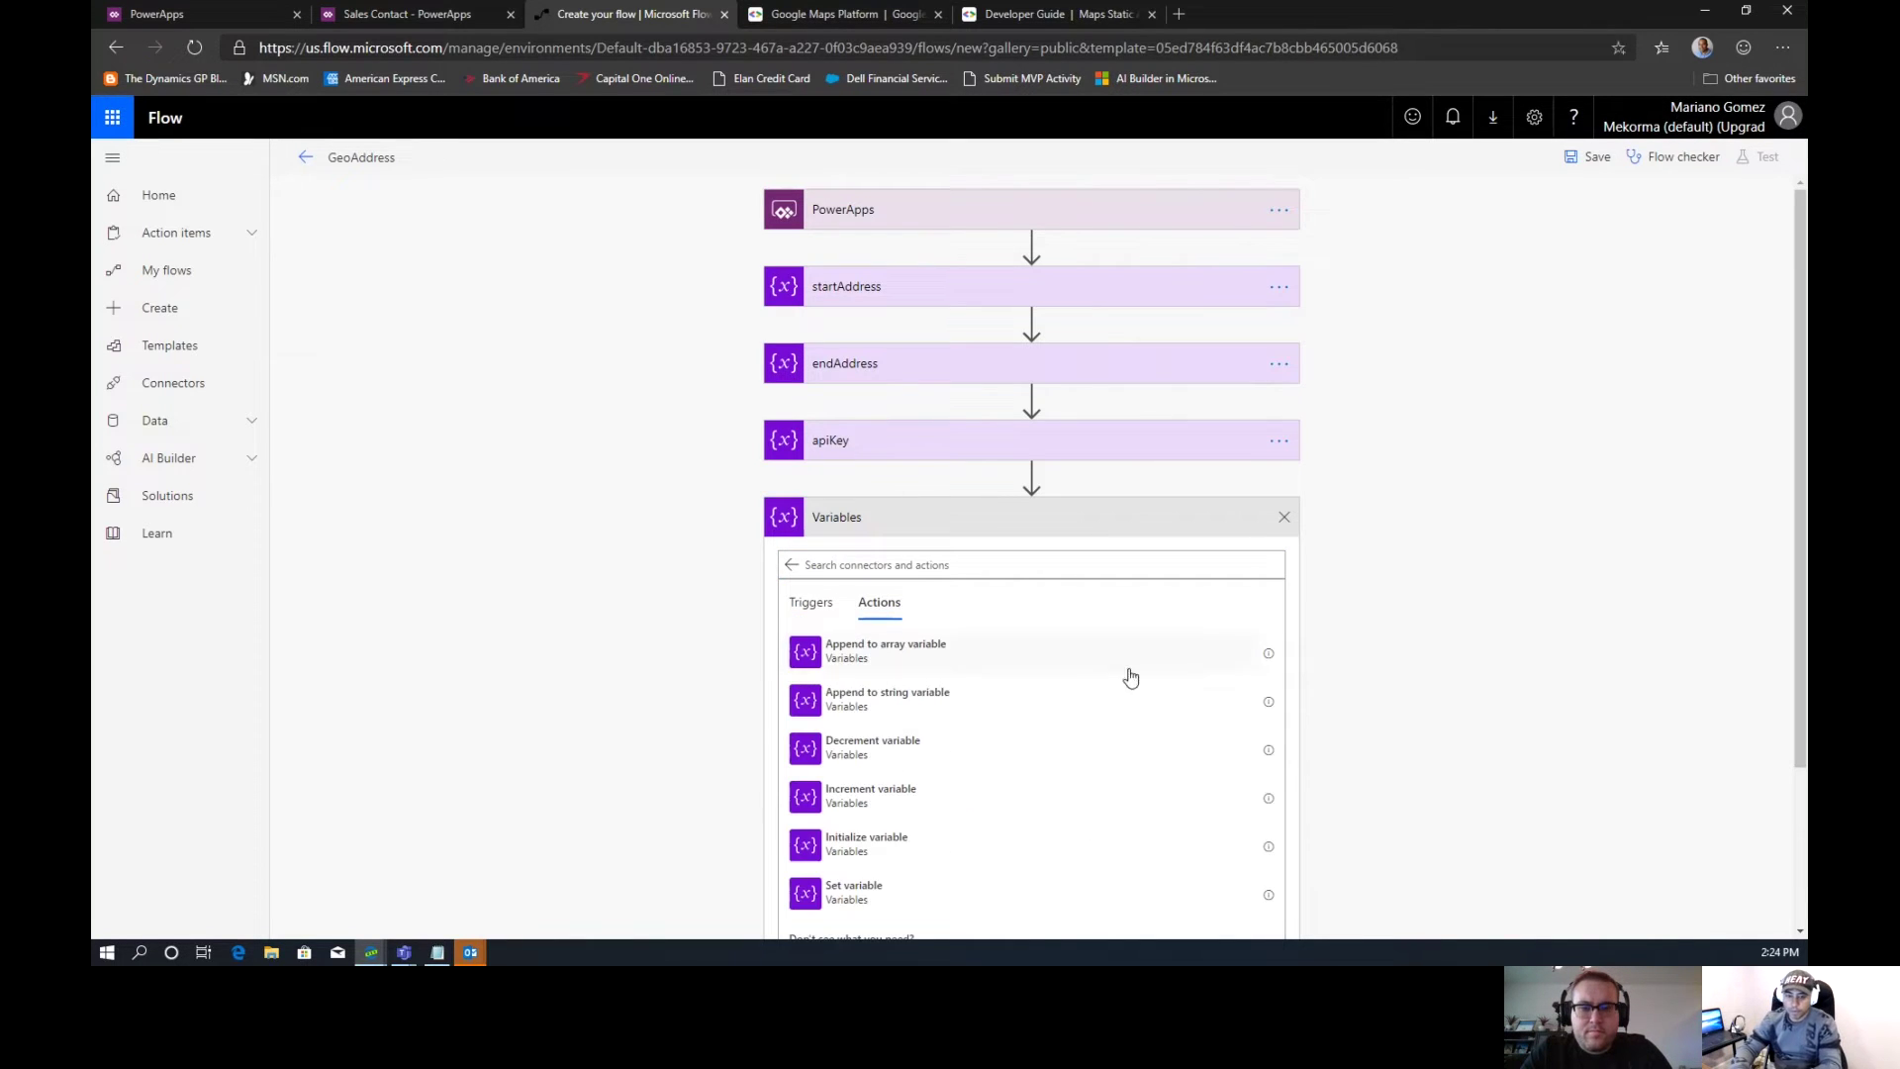
left_click(878, 844)
left_click(1286, 518)
left_click(1360, 544)
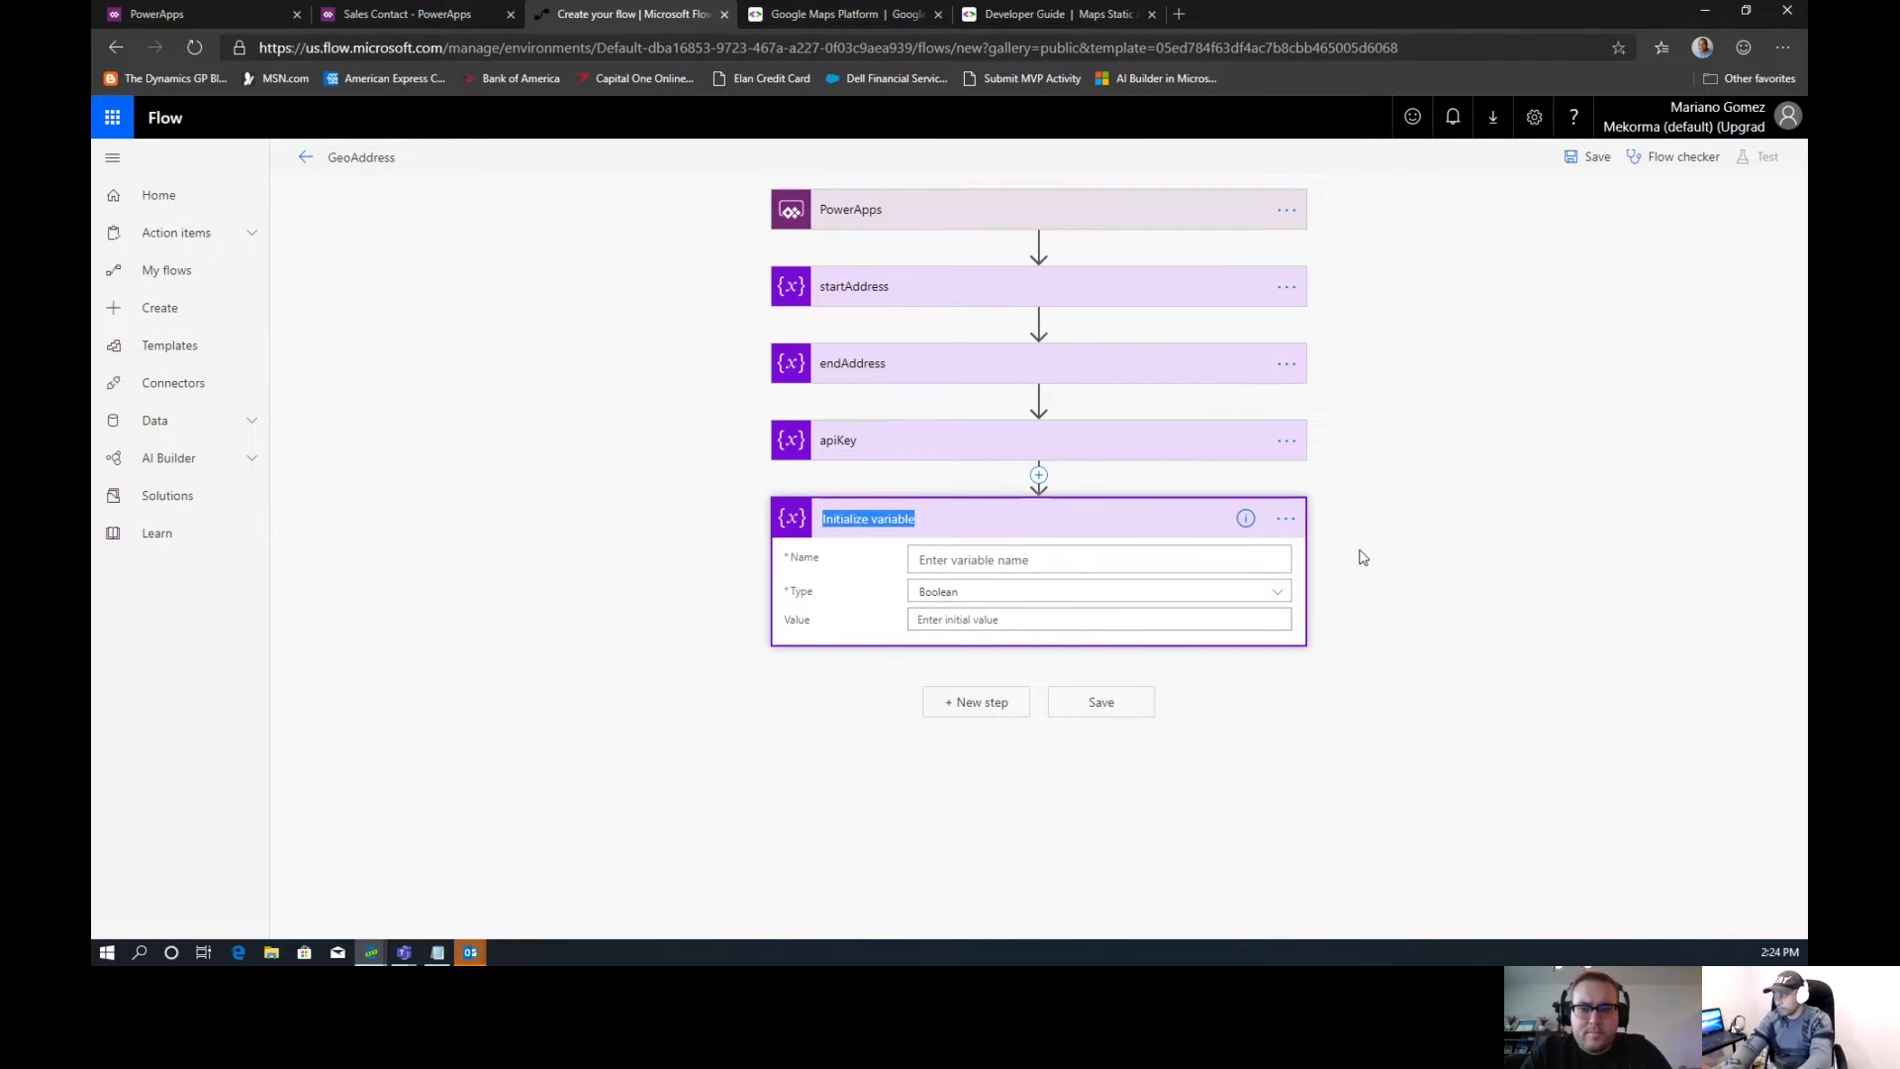
type("wn")
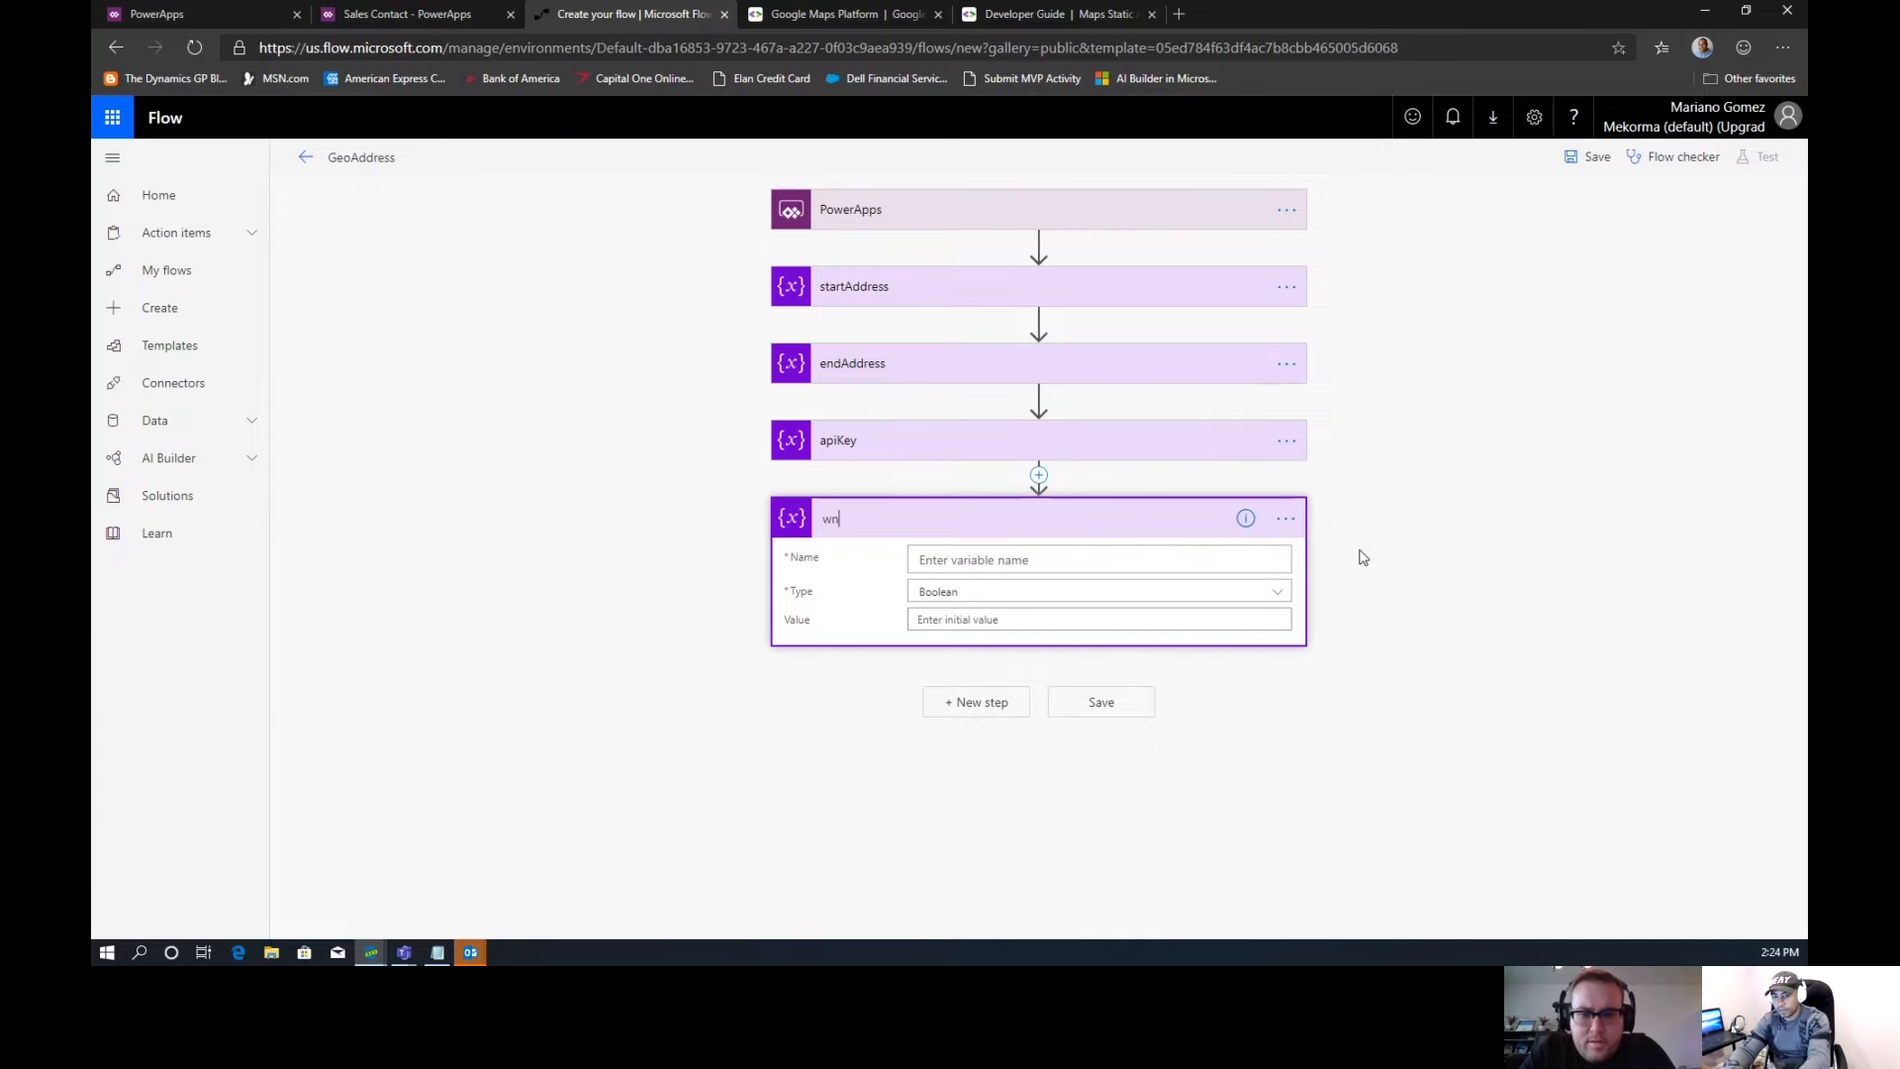
key("BackSpace")
type("e")
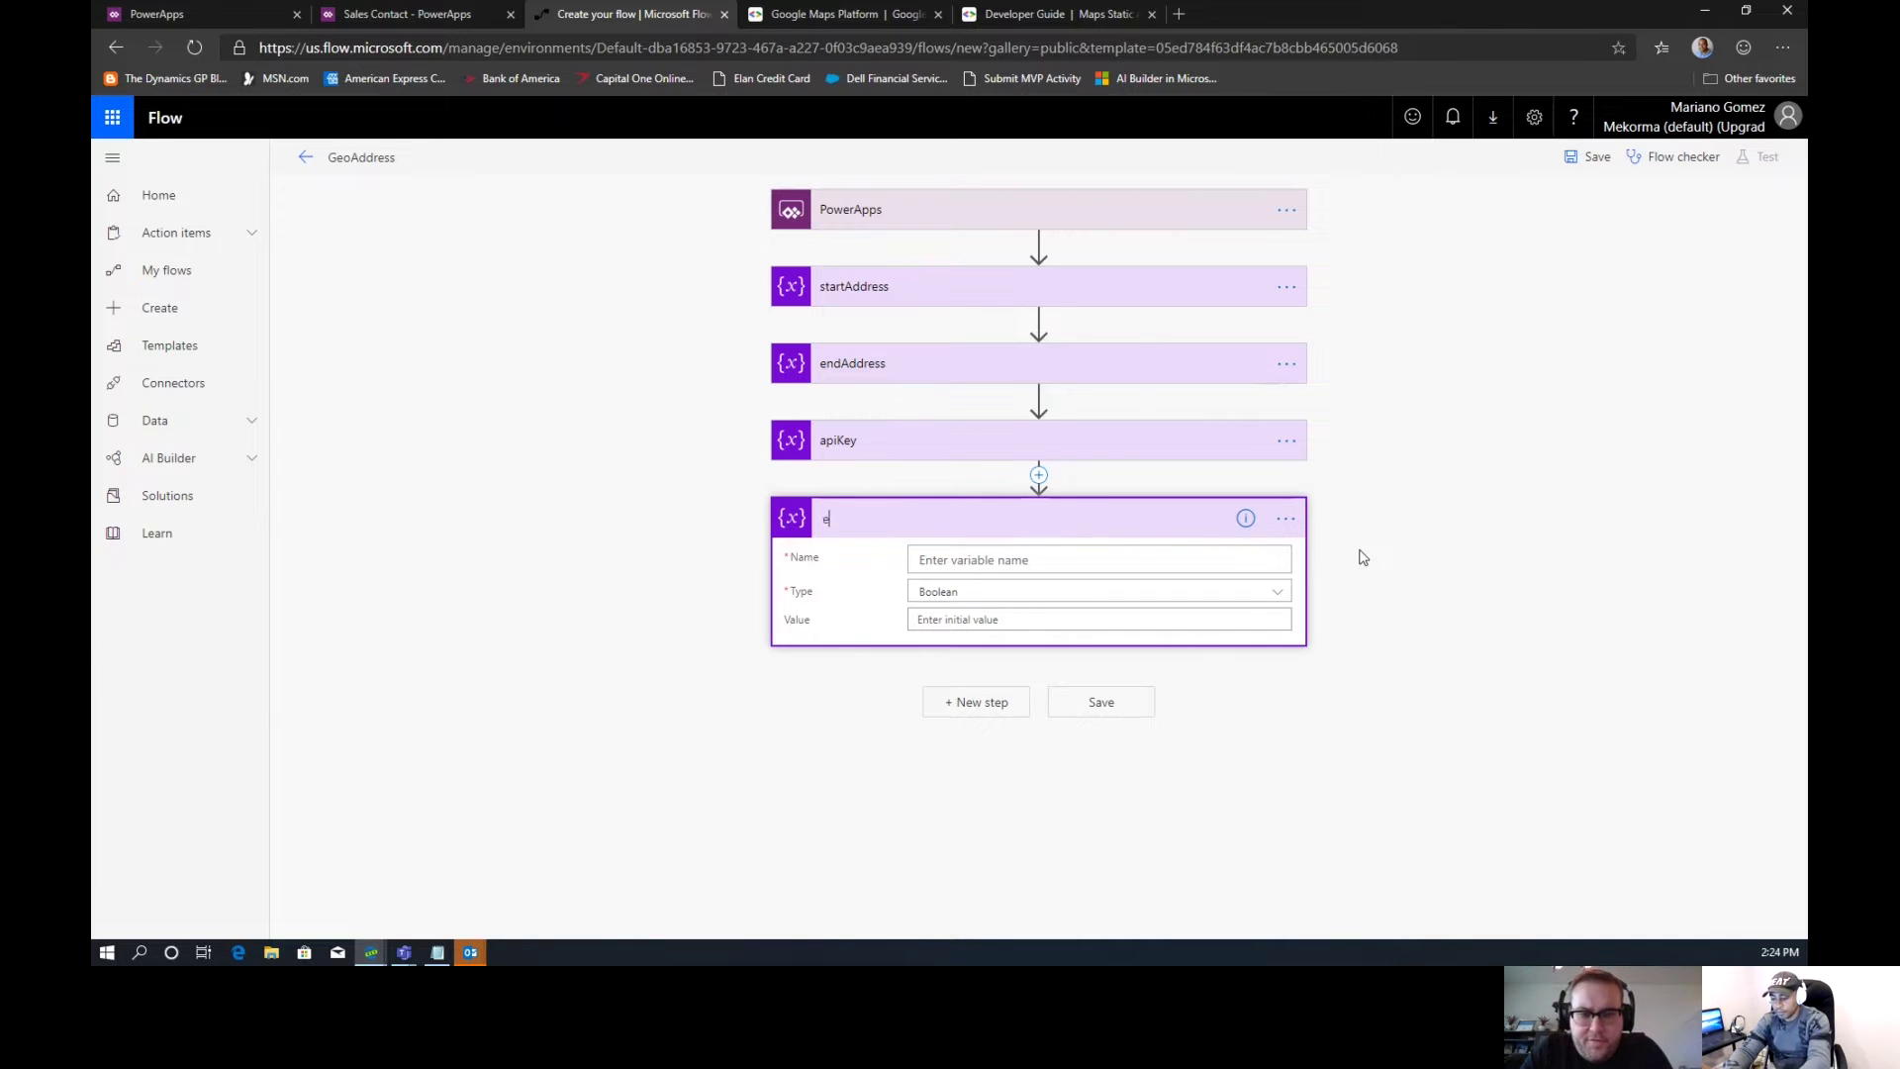
type("ncodedPolyl")
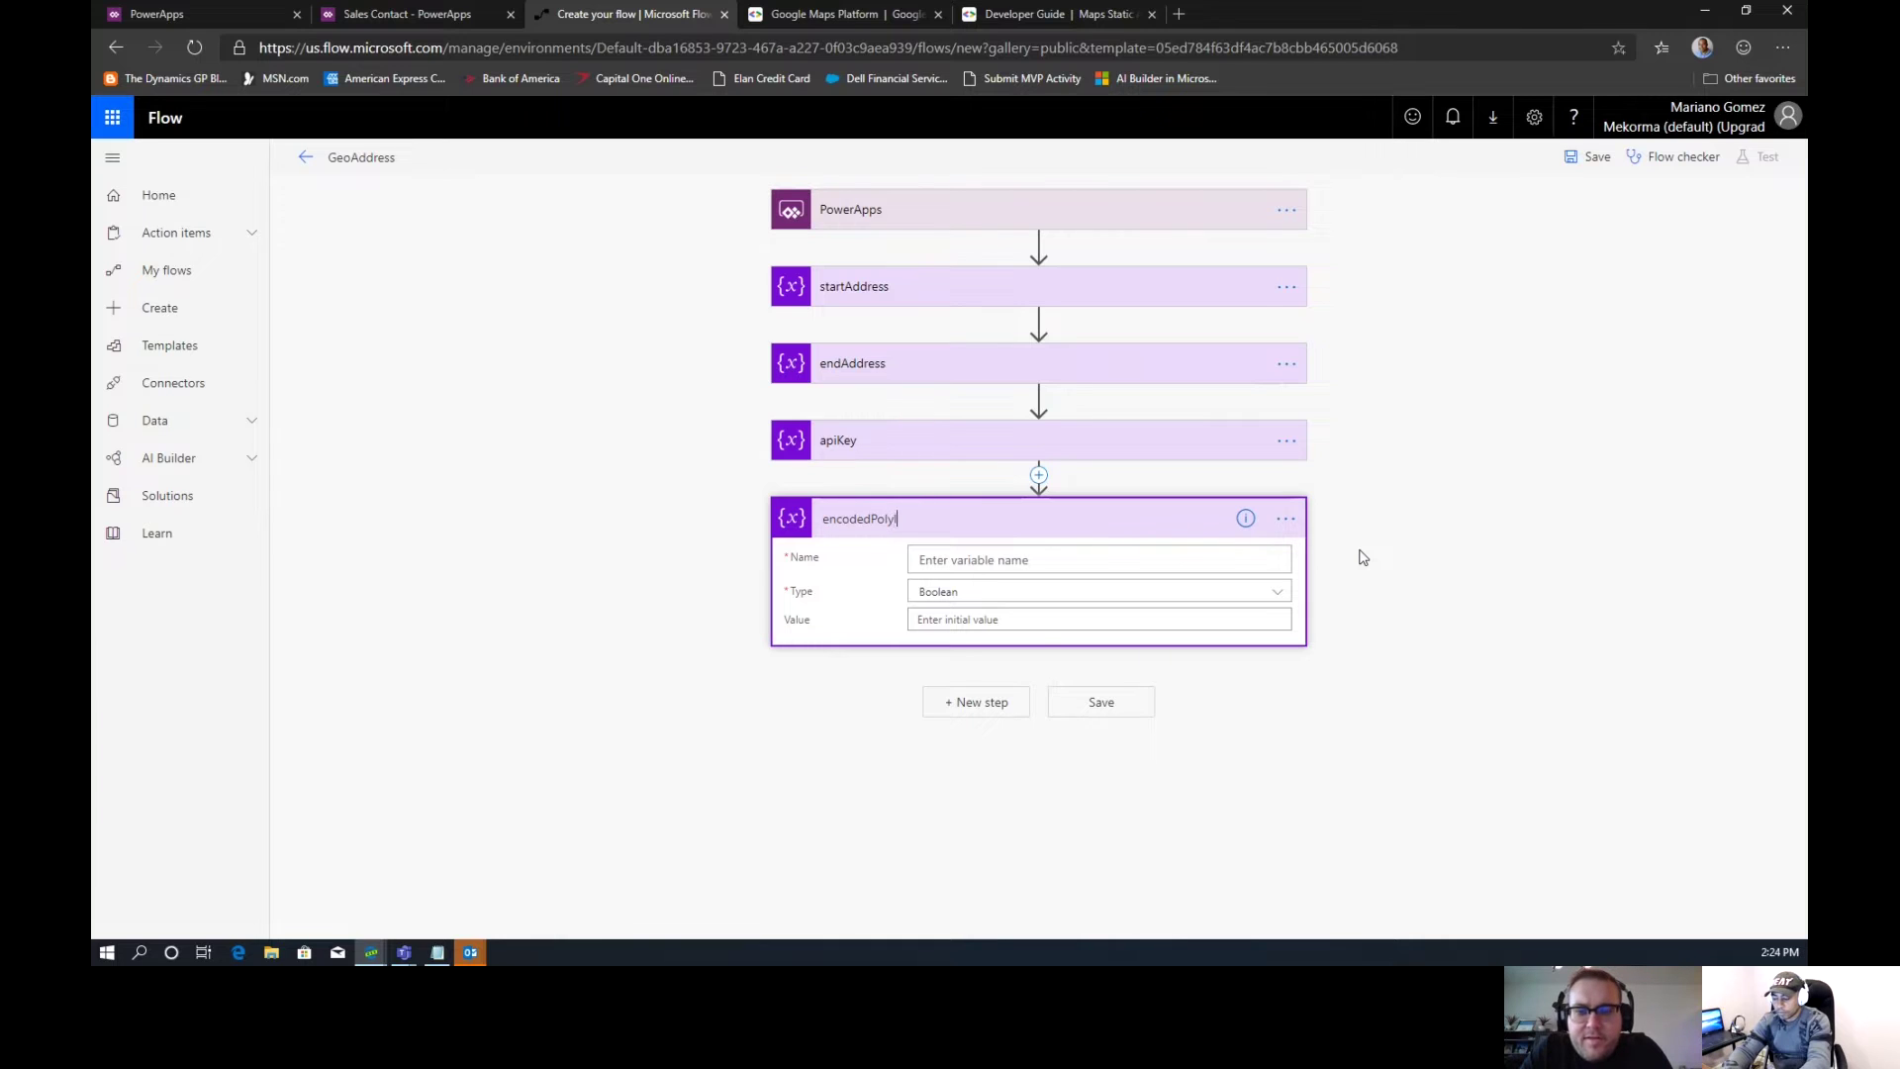
type("ine")
key("Return")
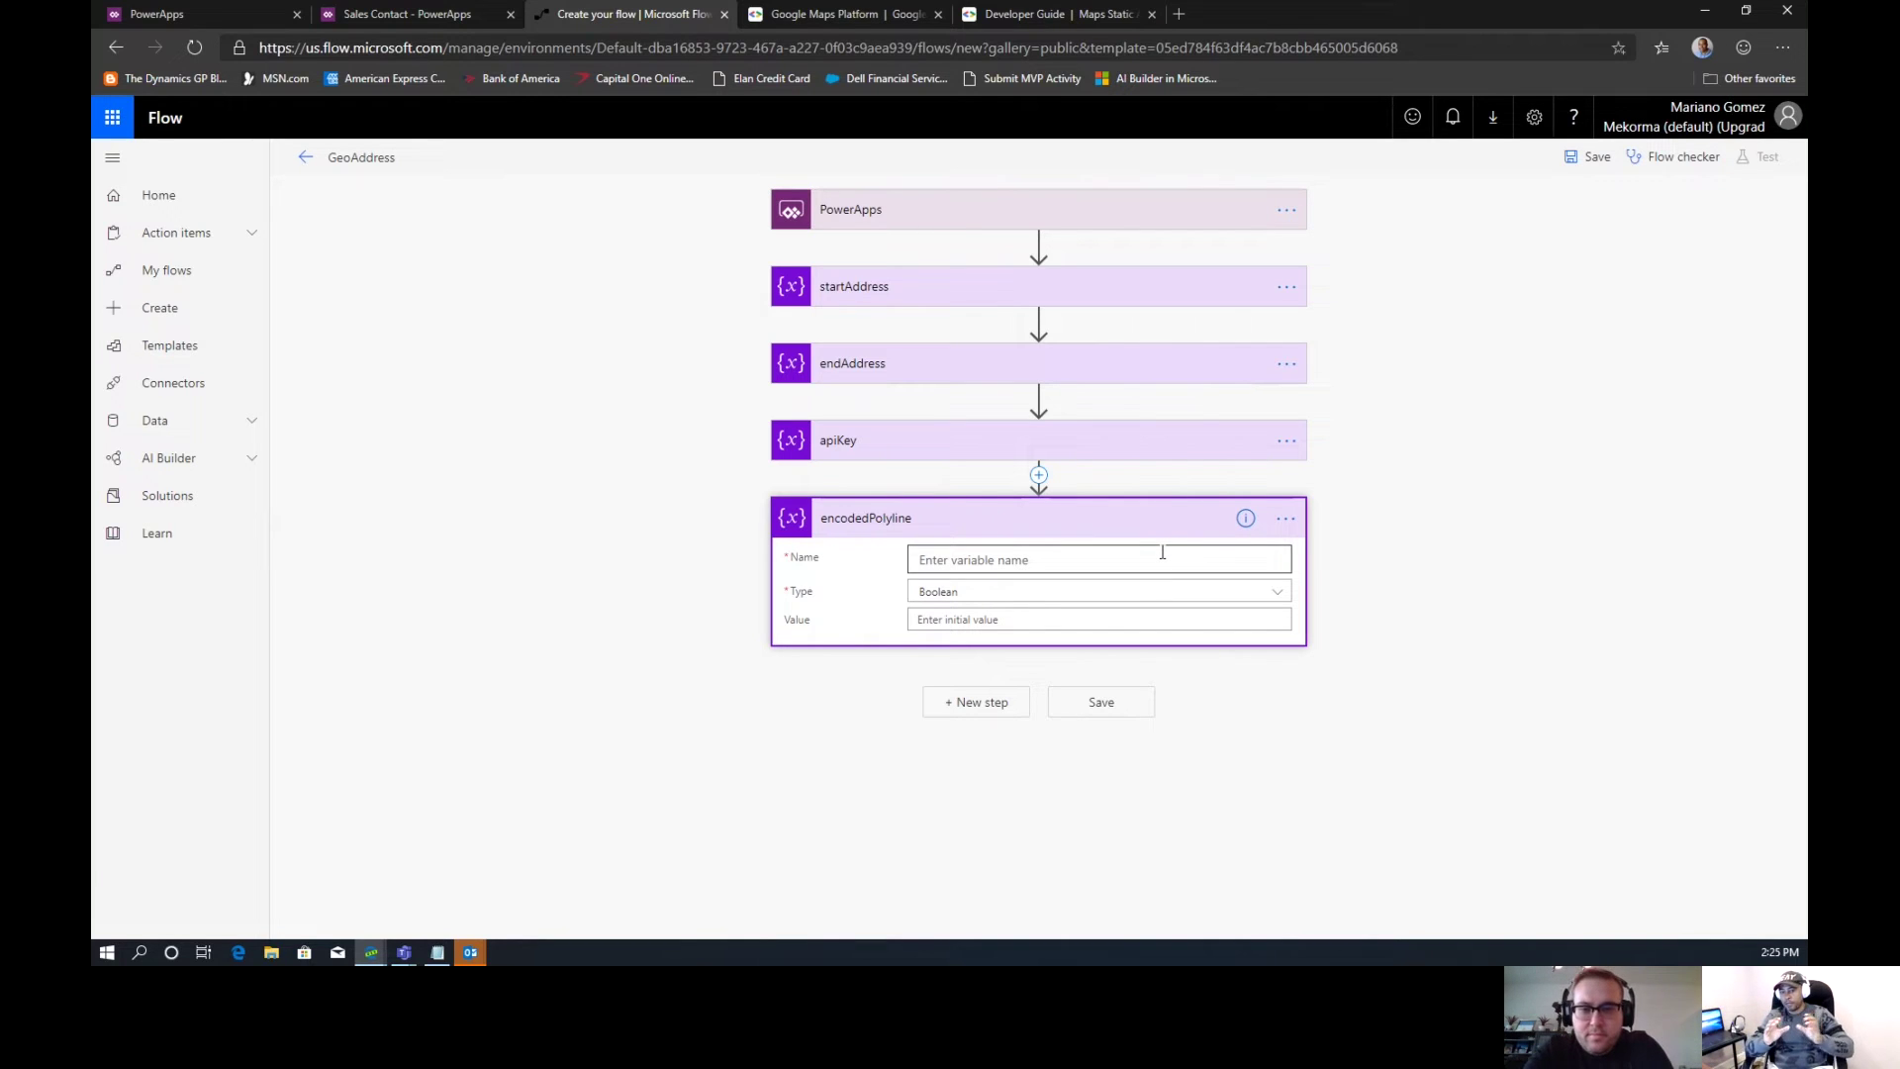
Name the variable encodedPolyline, set Type to String, and leave its value empty
left_click(1163, 552)
type("en")
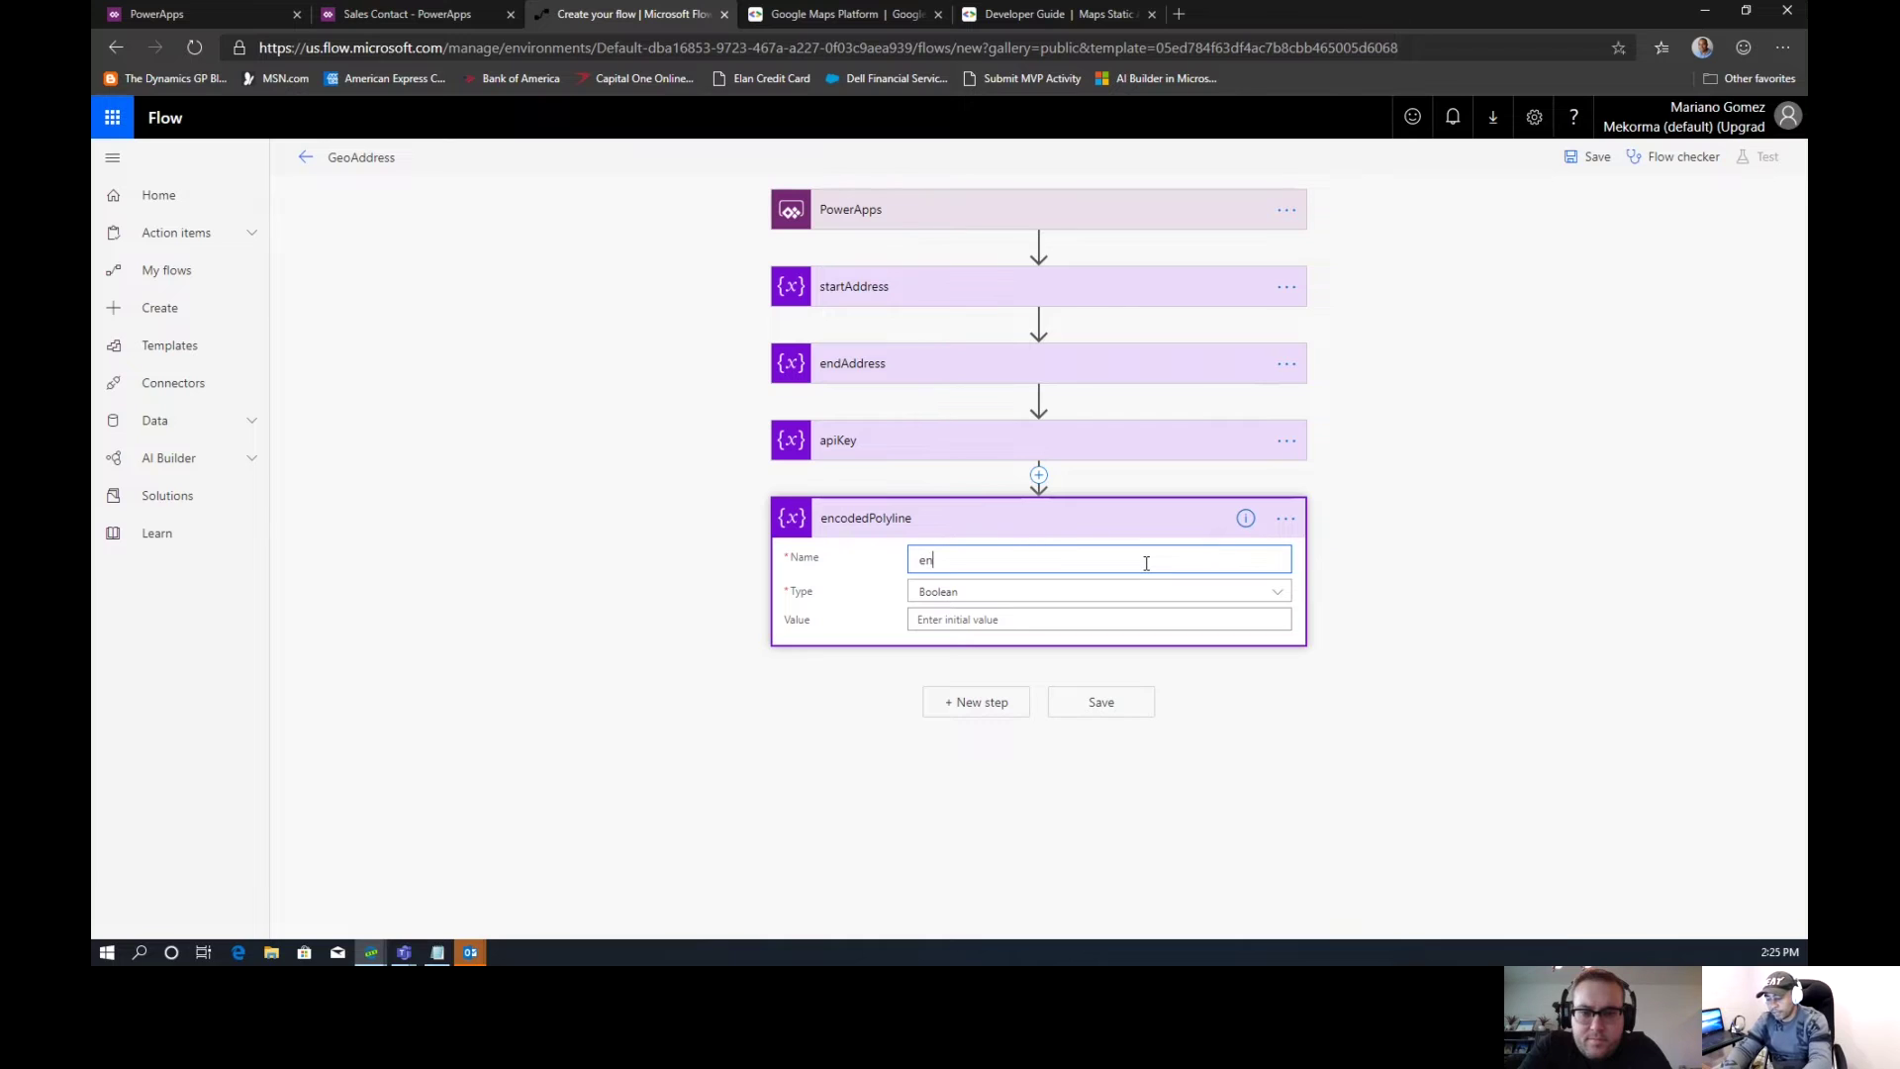
type("codedPolyline")
left_click(1067, 579)
left_click(1060, 592)
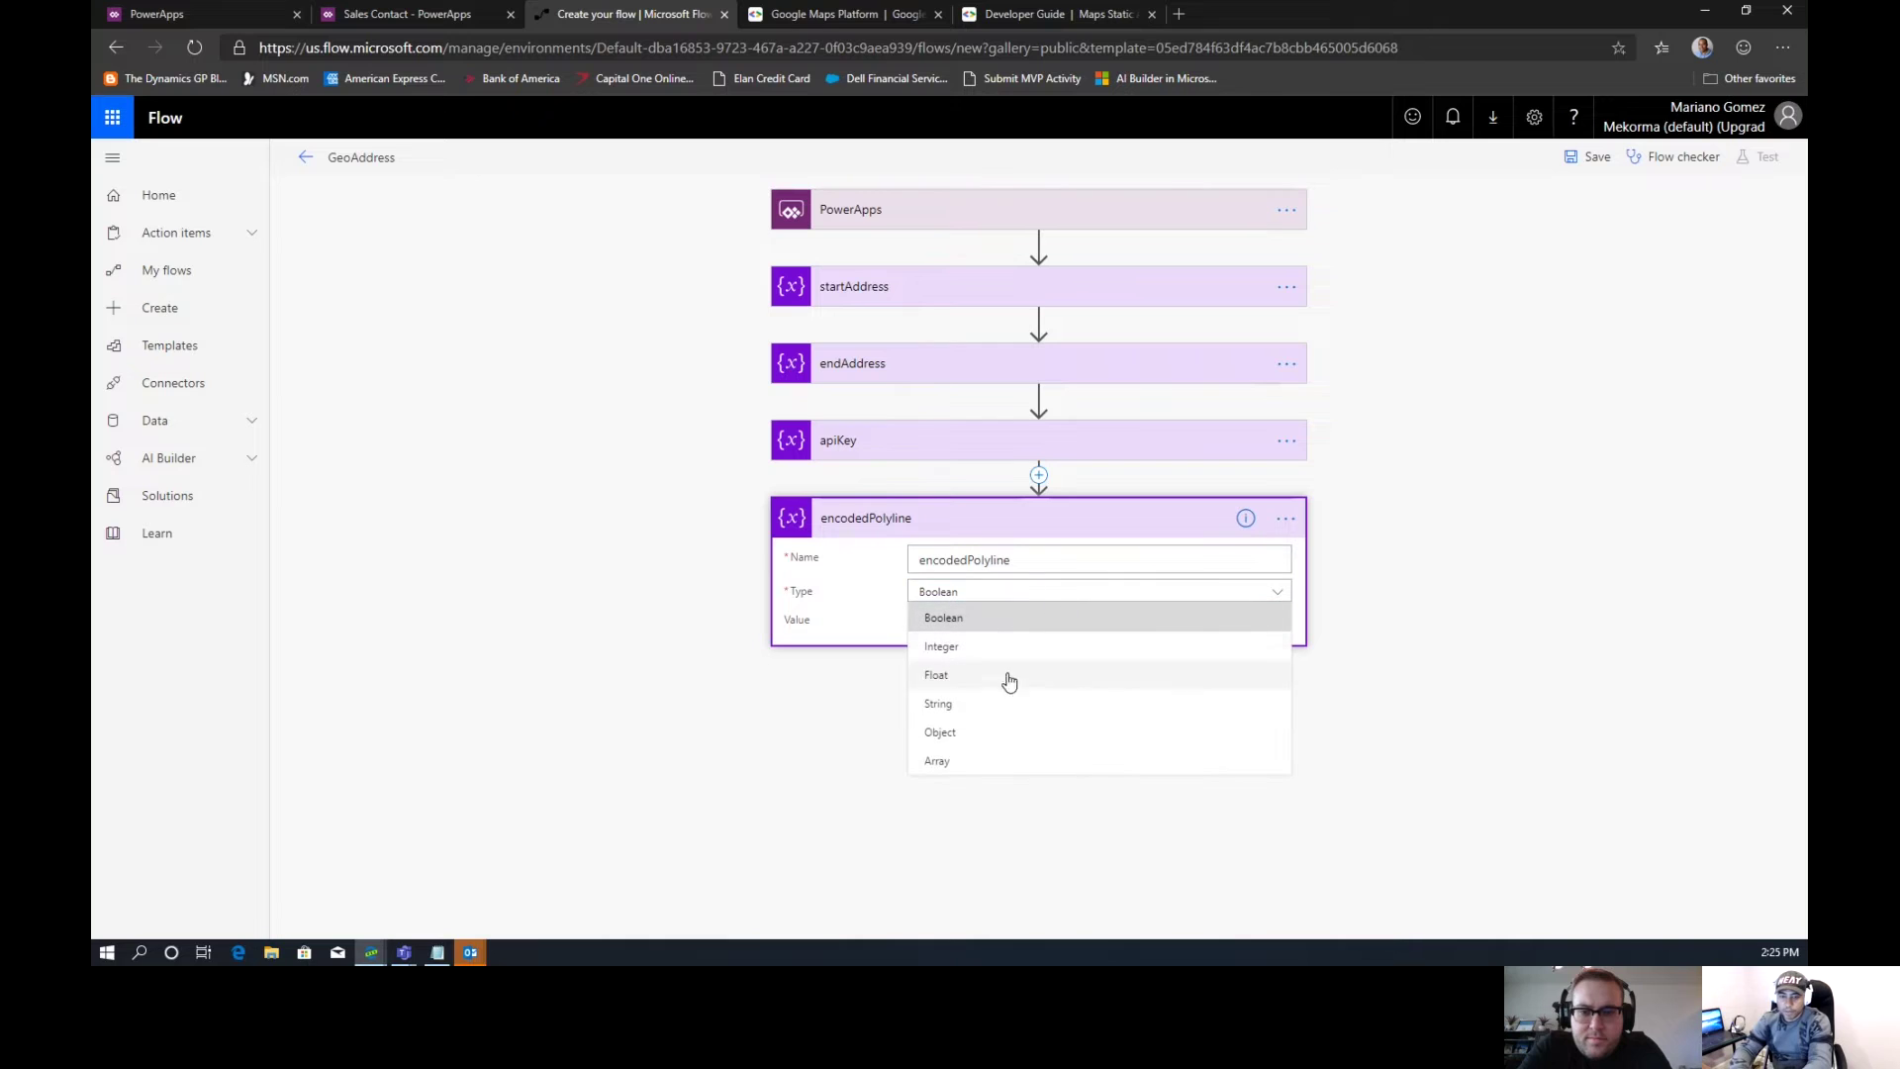
left_click(972, 711)
left_click(962, 620)
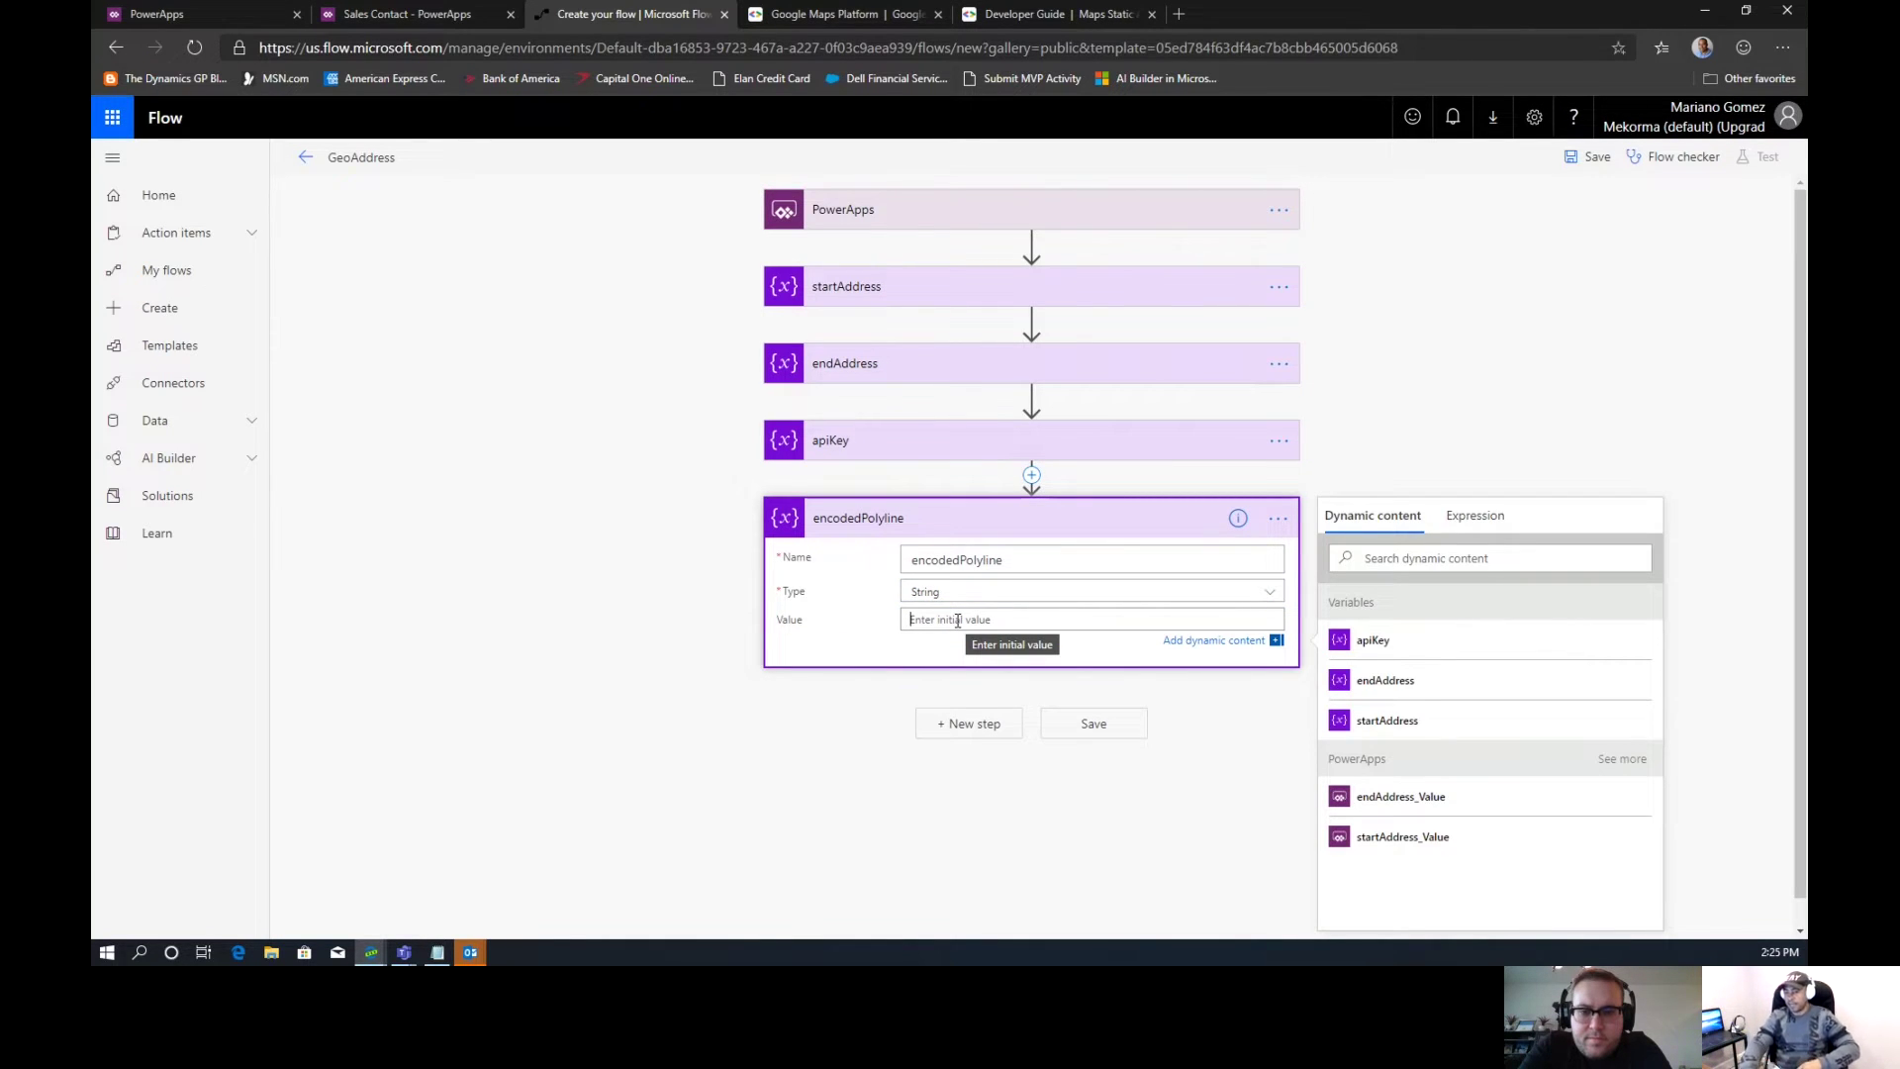
left_click(890, 649)
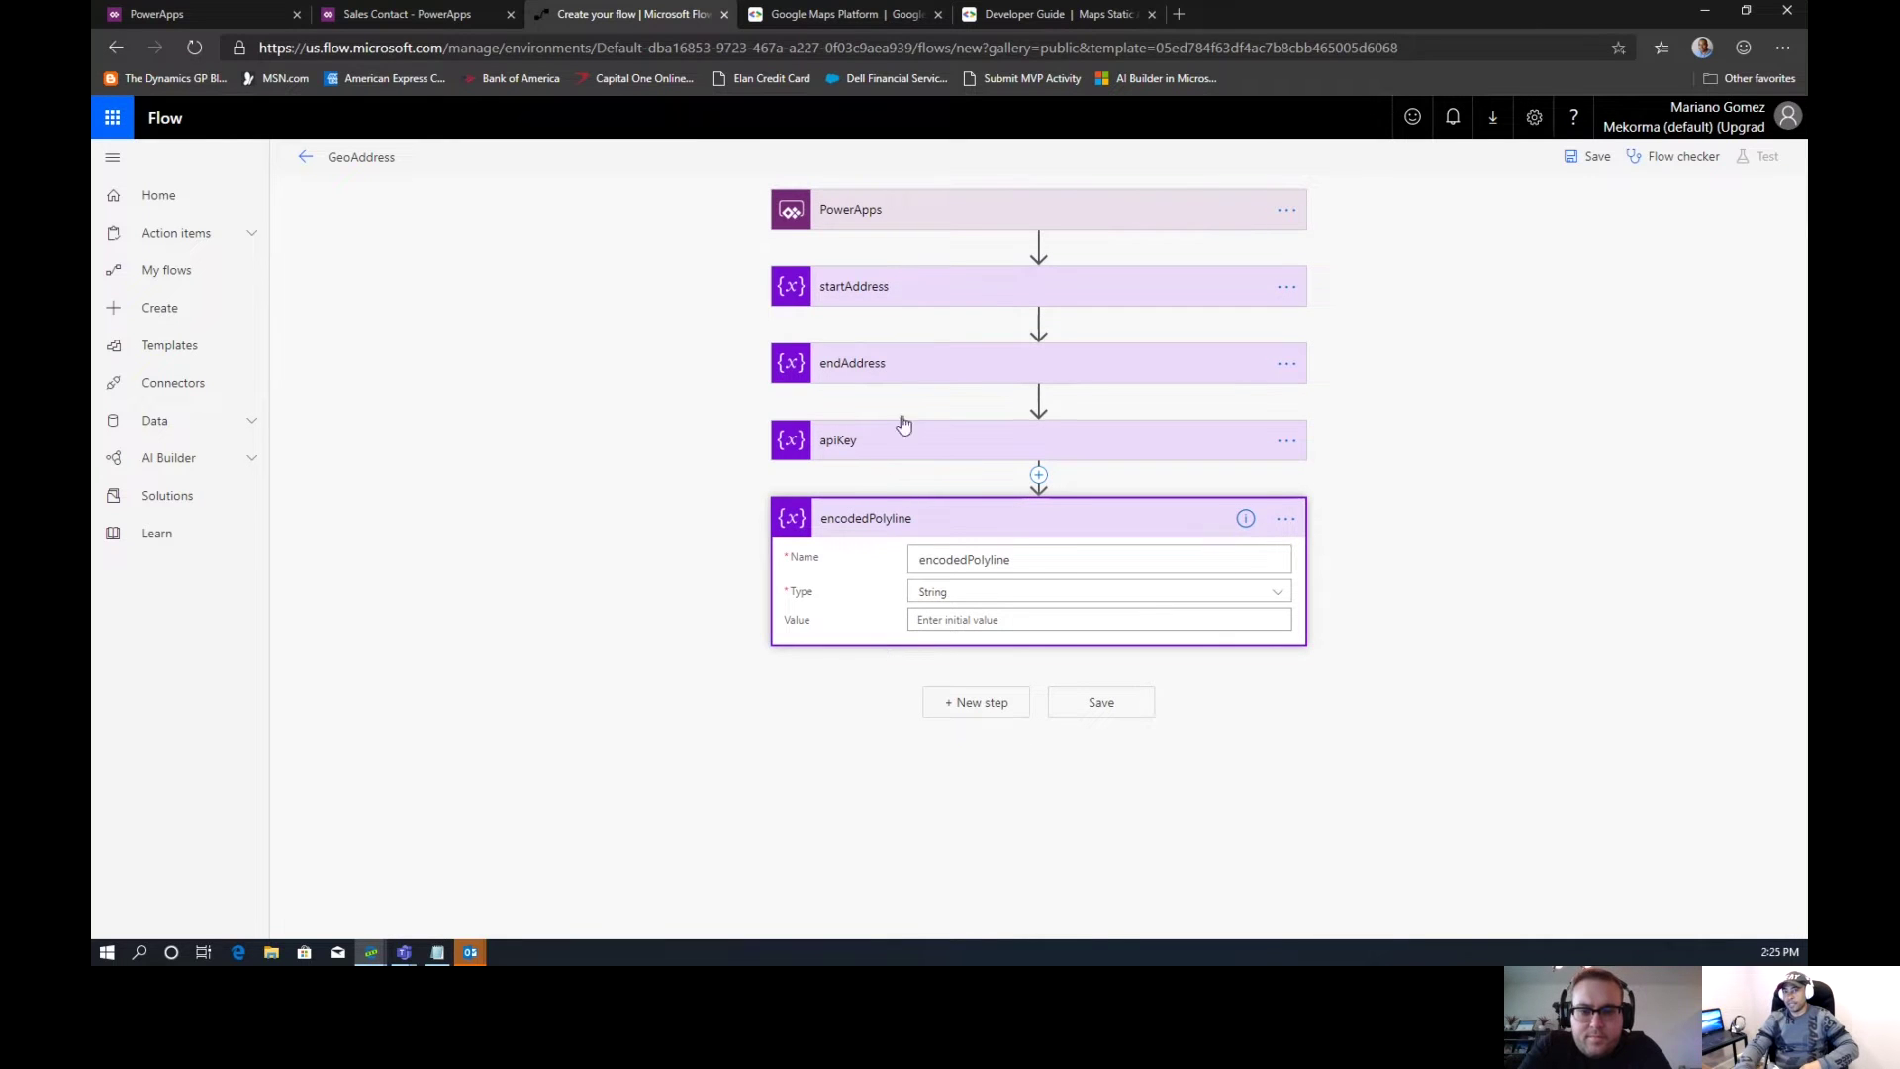
Read the path example in the Maps Static API Paths section, then return to the flow editor
left_click(1049, 17)
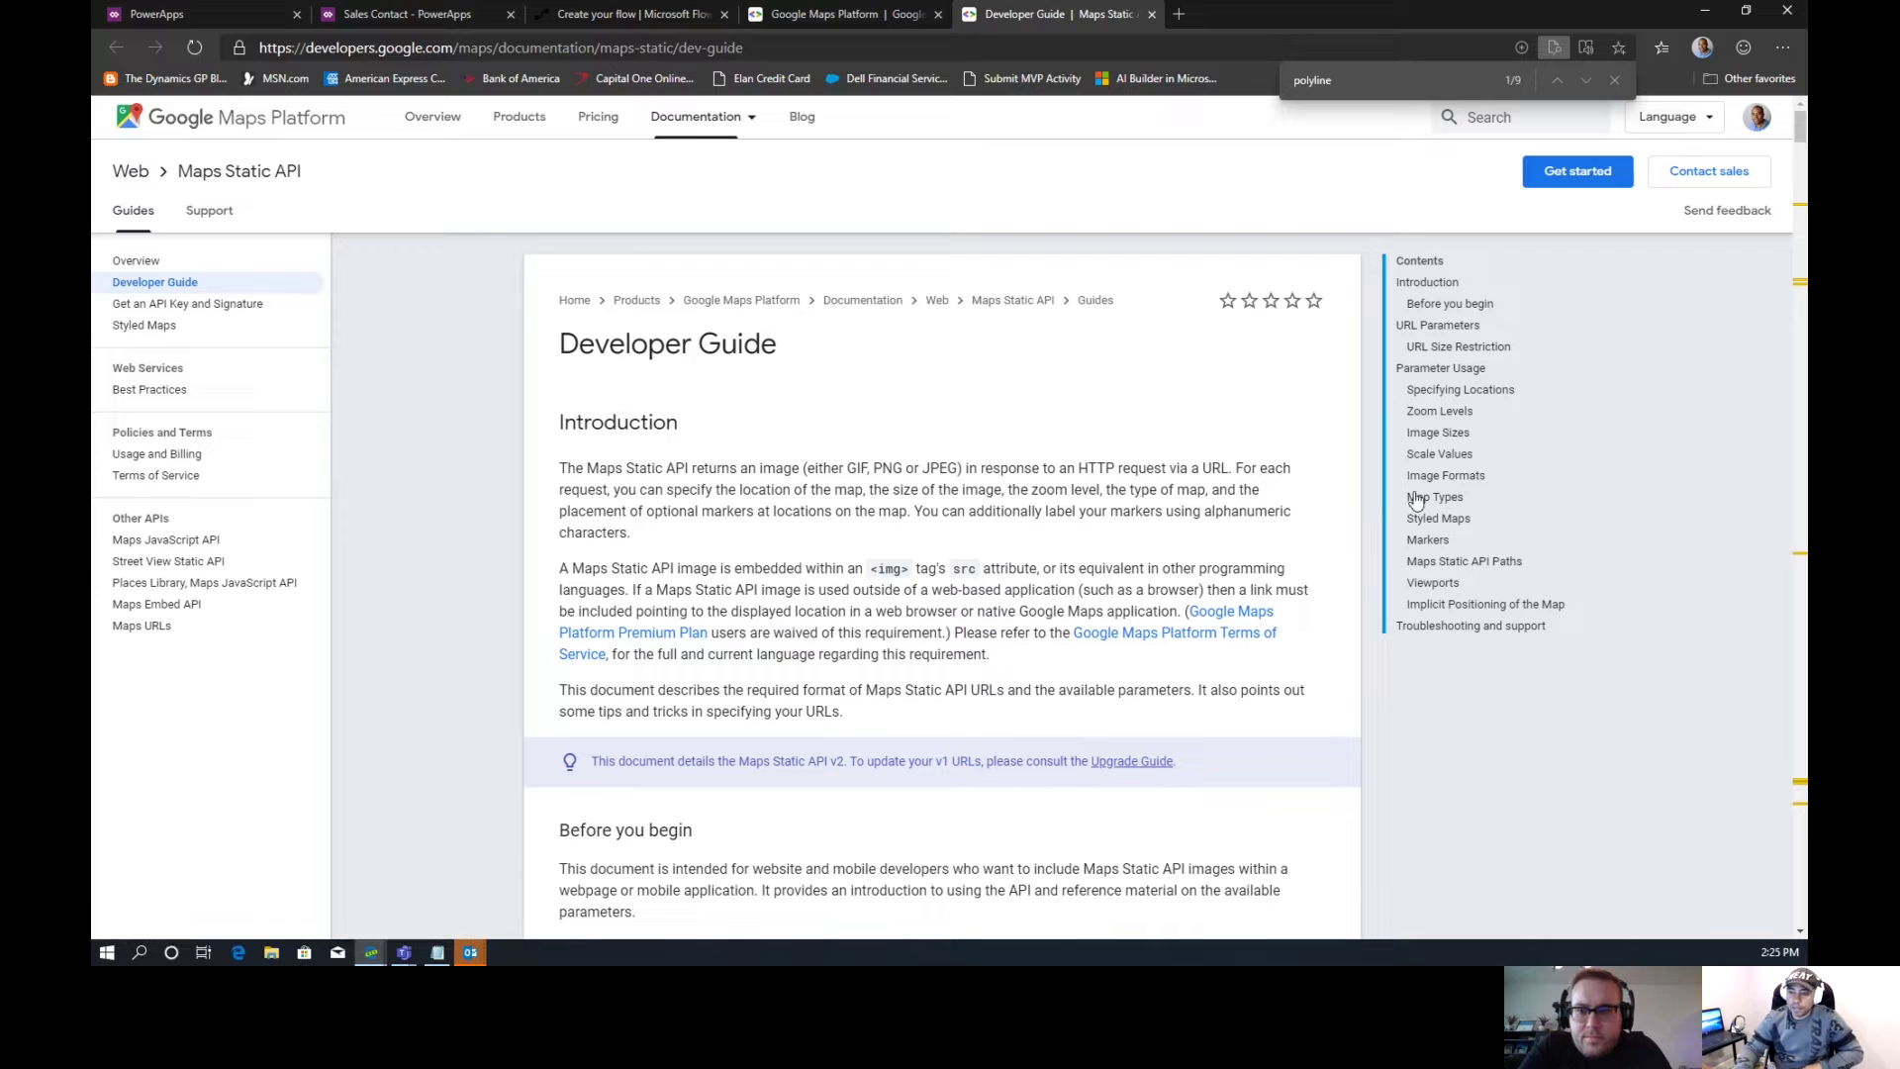
left_click(1469, 563)
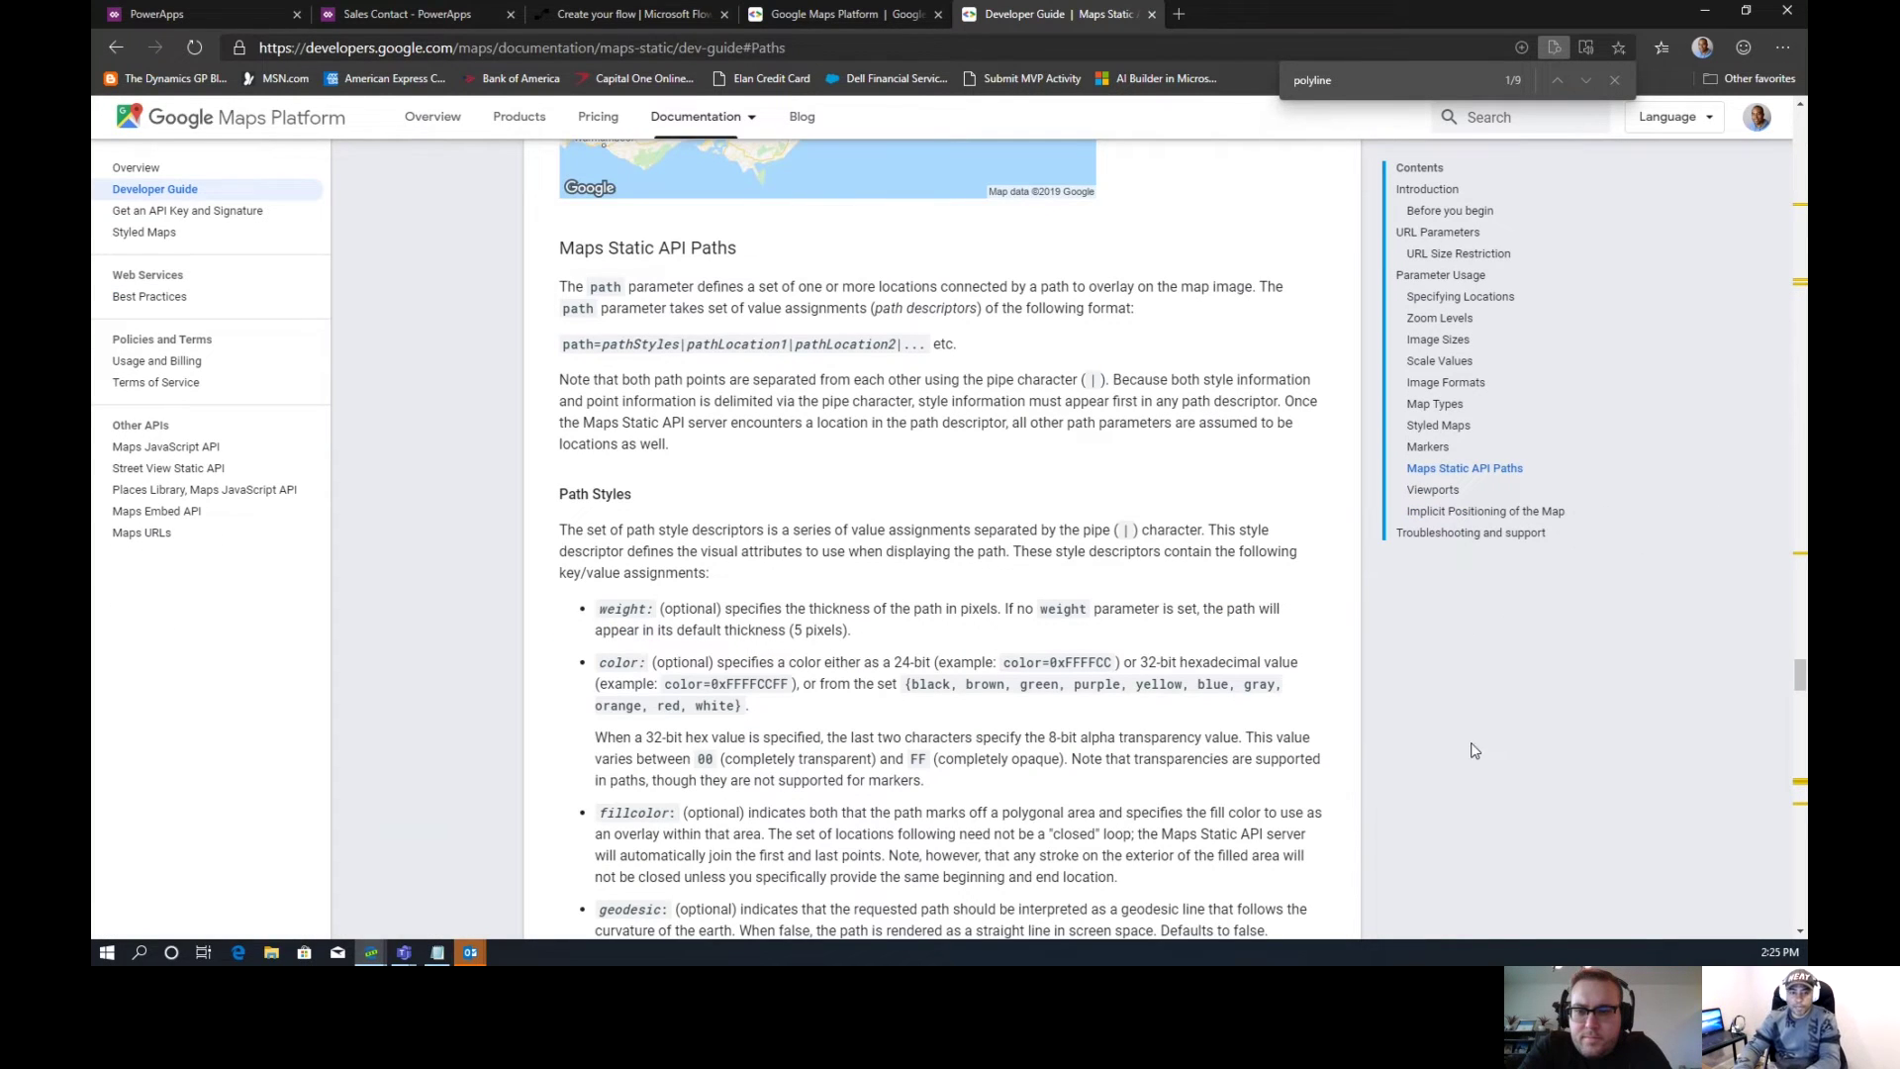
scroll(1105, 706, "down", 8)
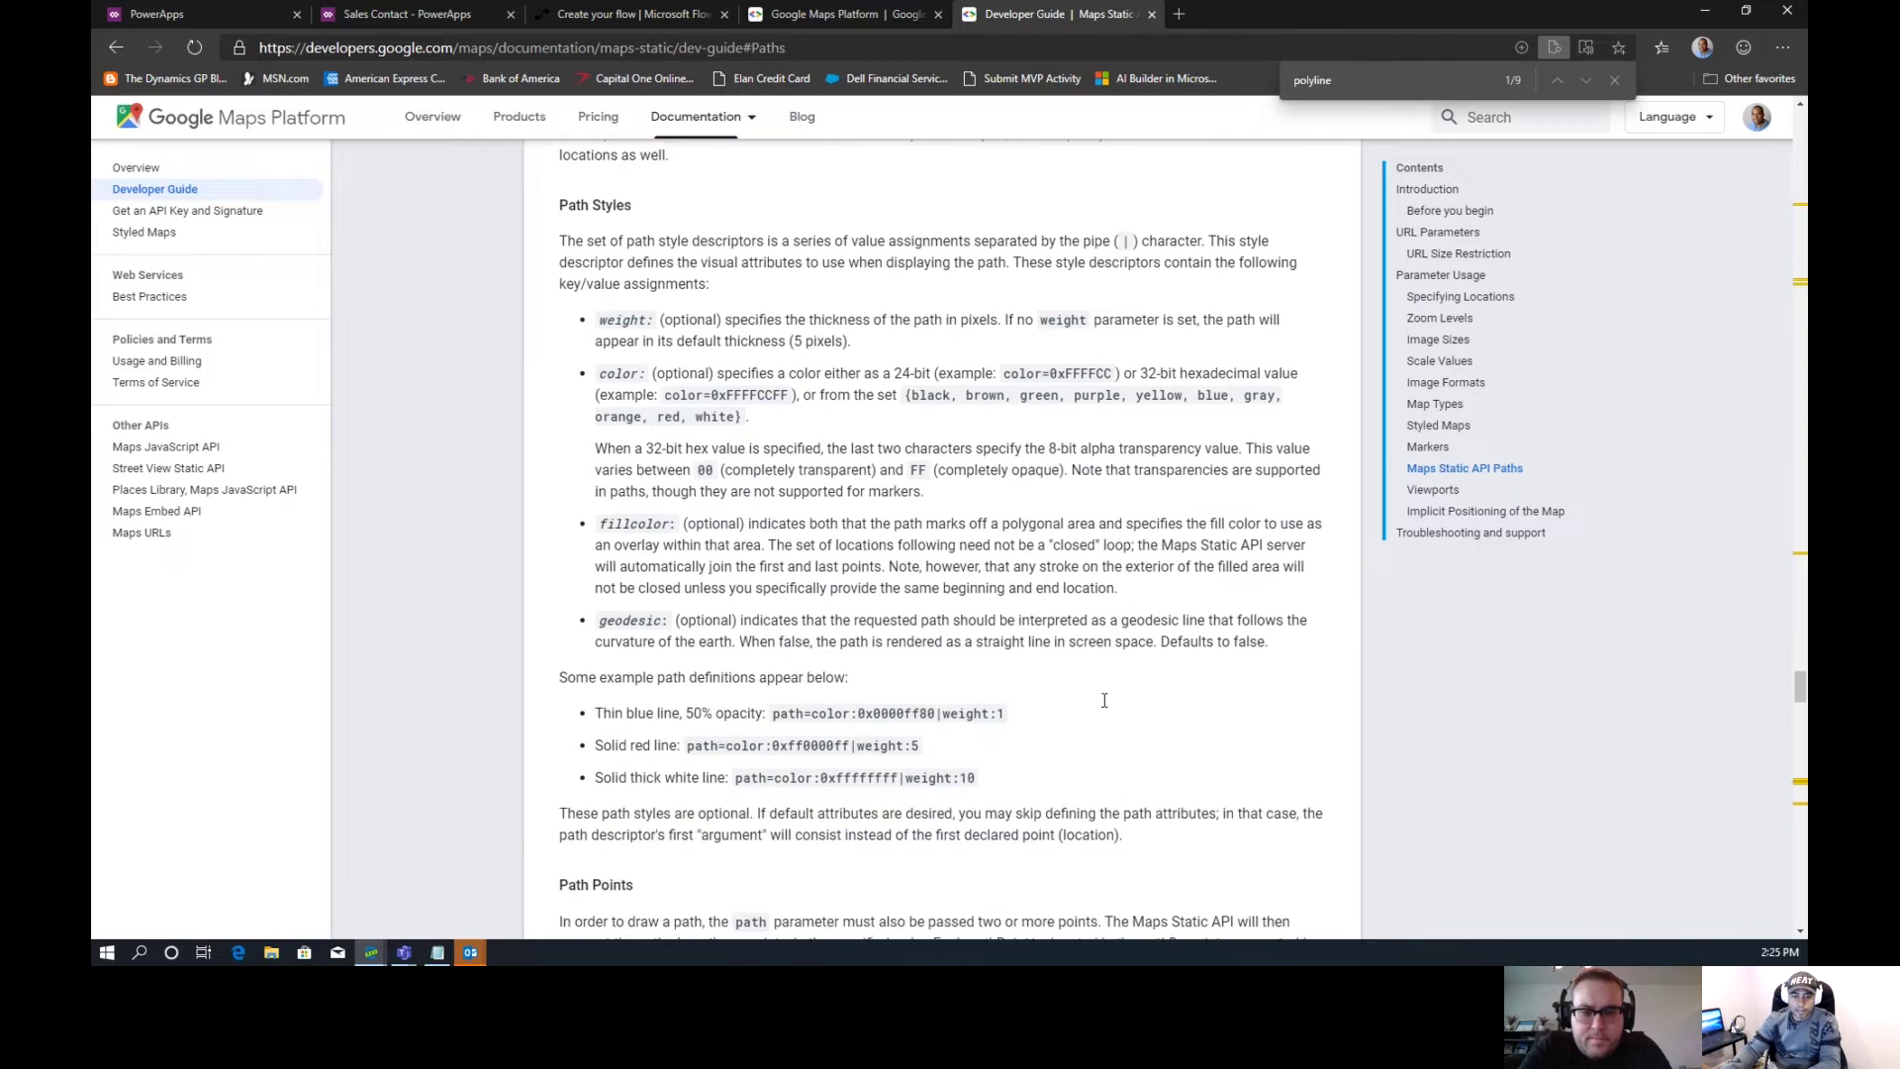
scroll(1105, 707, "down", 3)
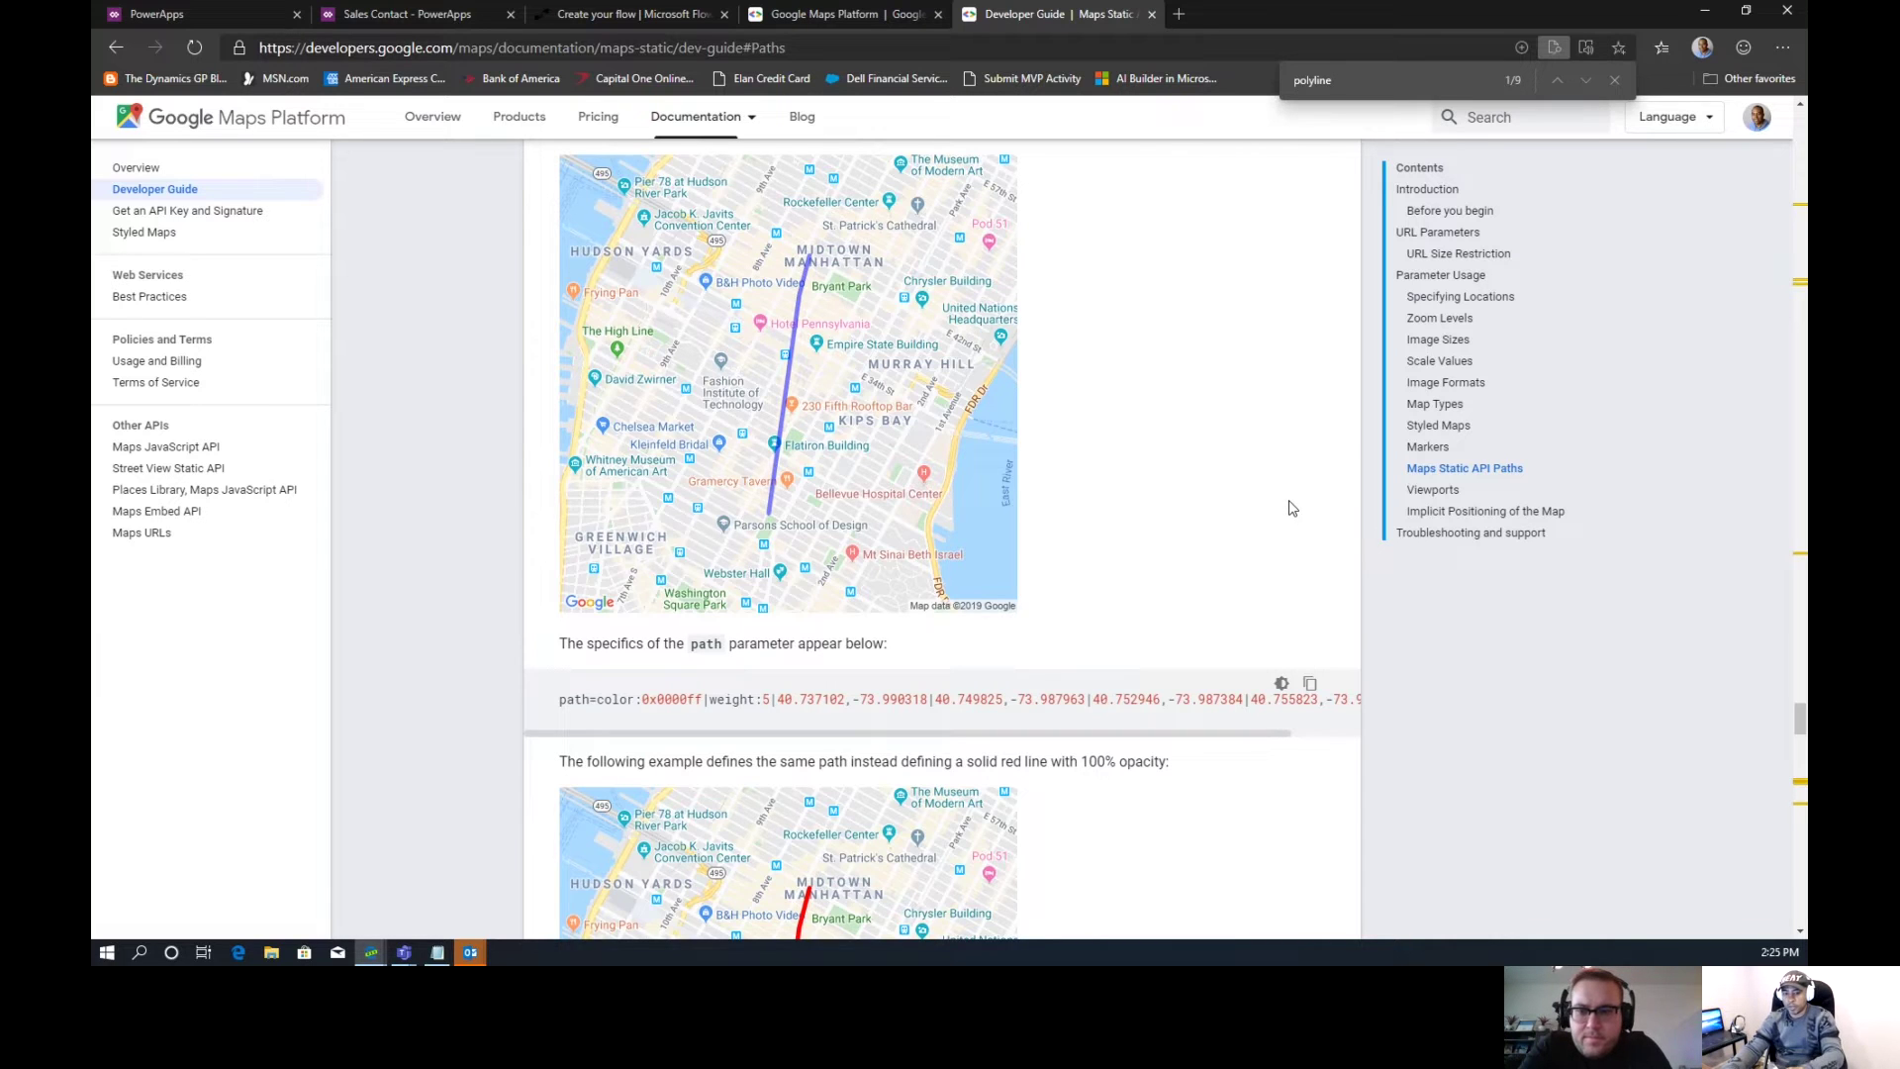
scroll(1288, 508, "down", 6)
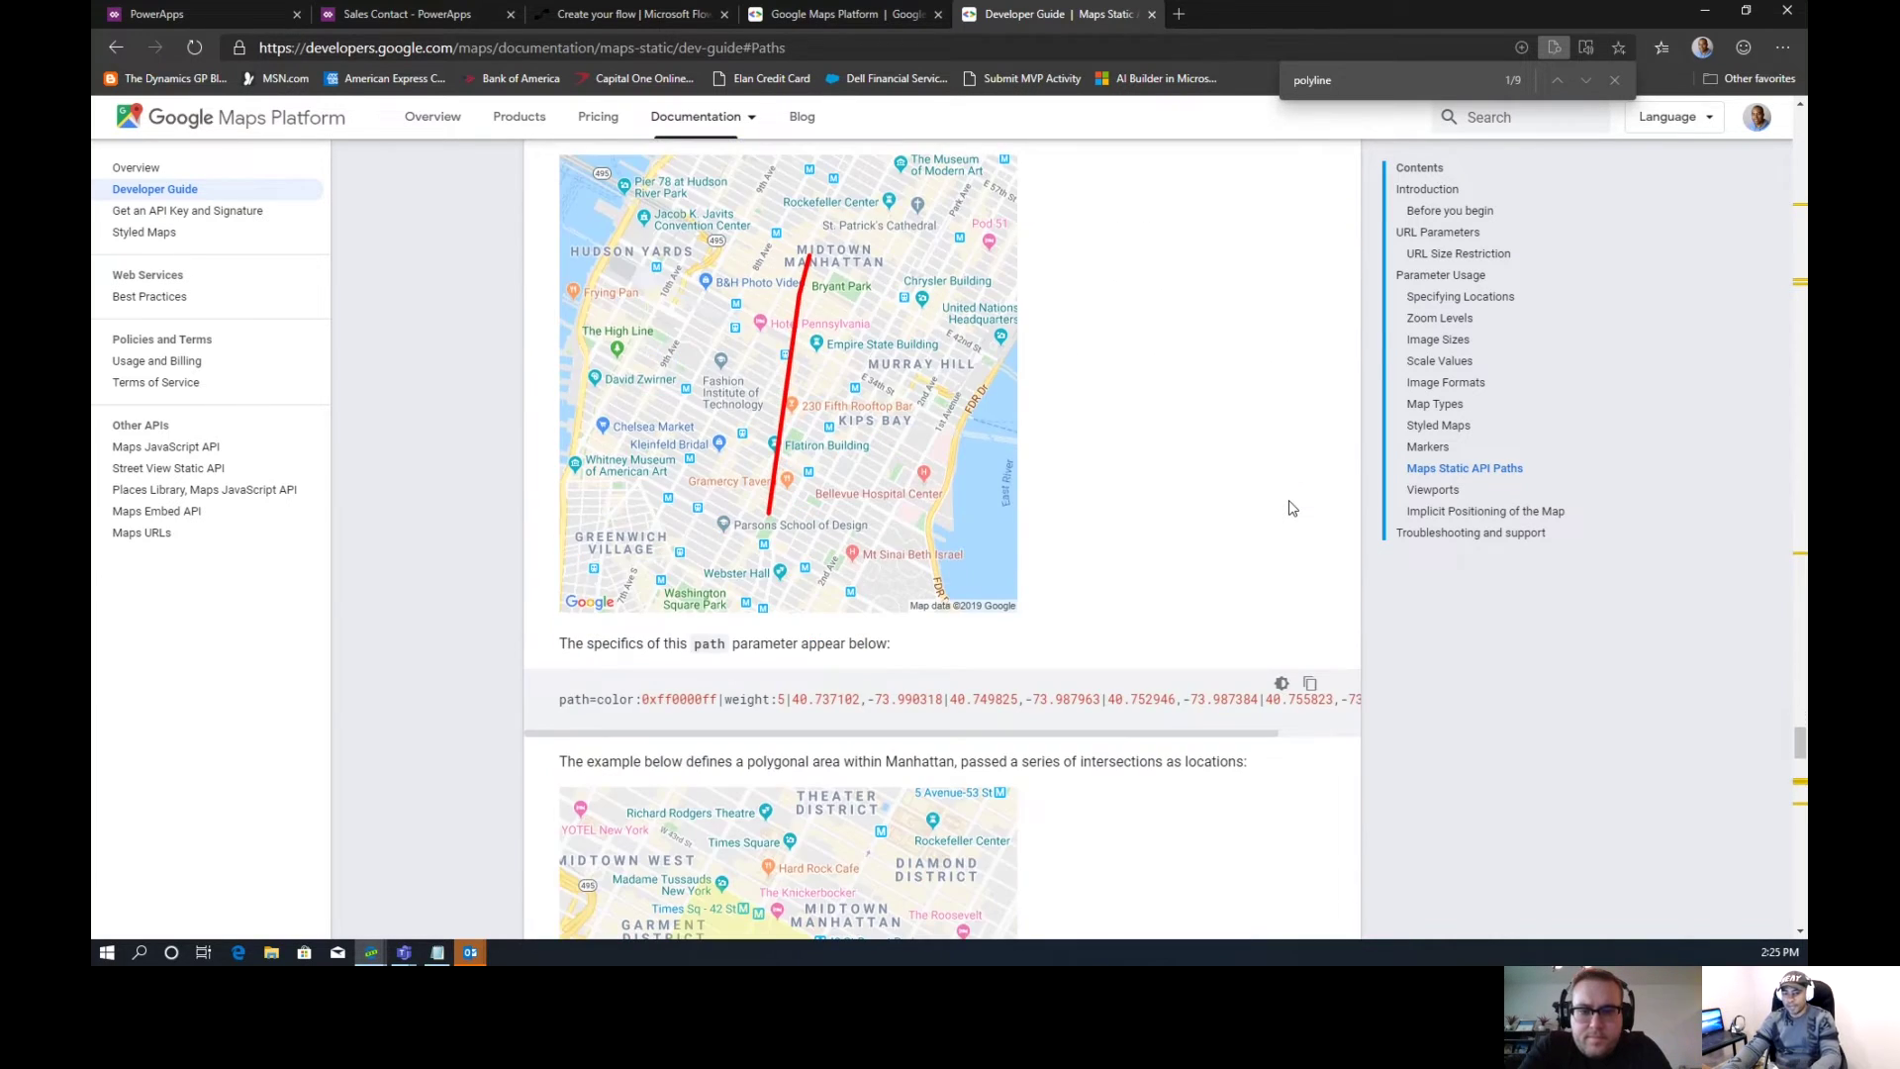
scroll(1289, 508, "down", 1)
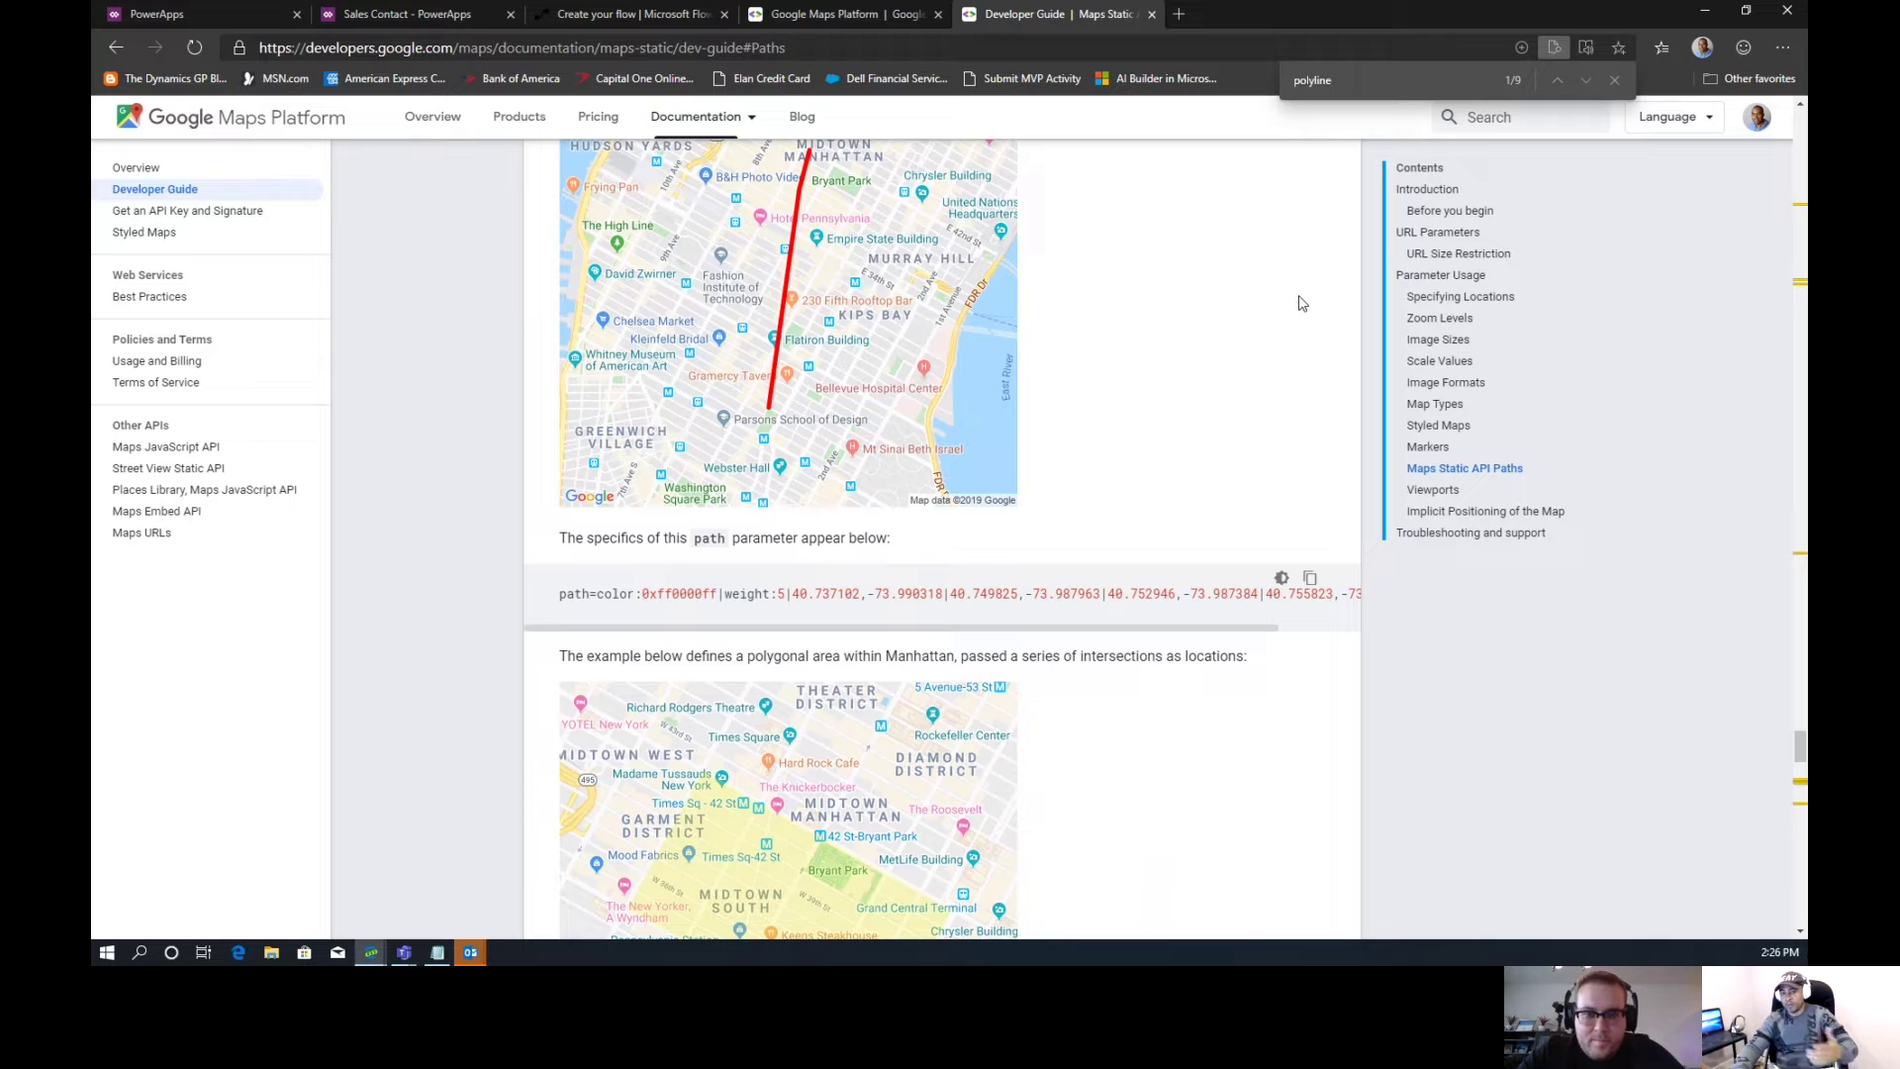
left_click(695, 21)
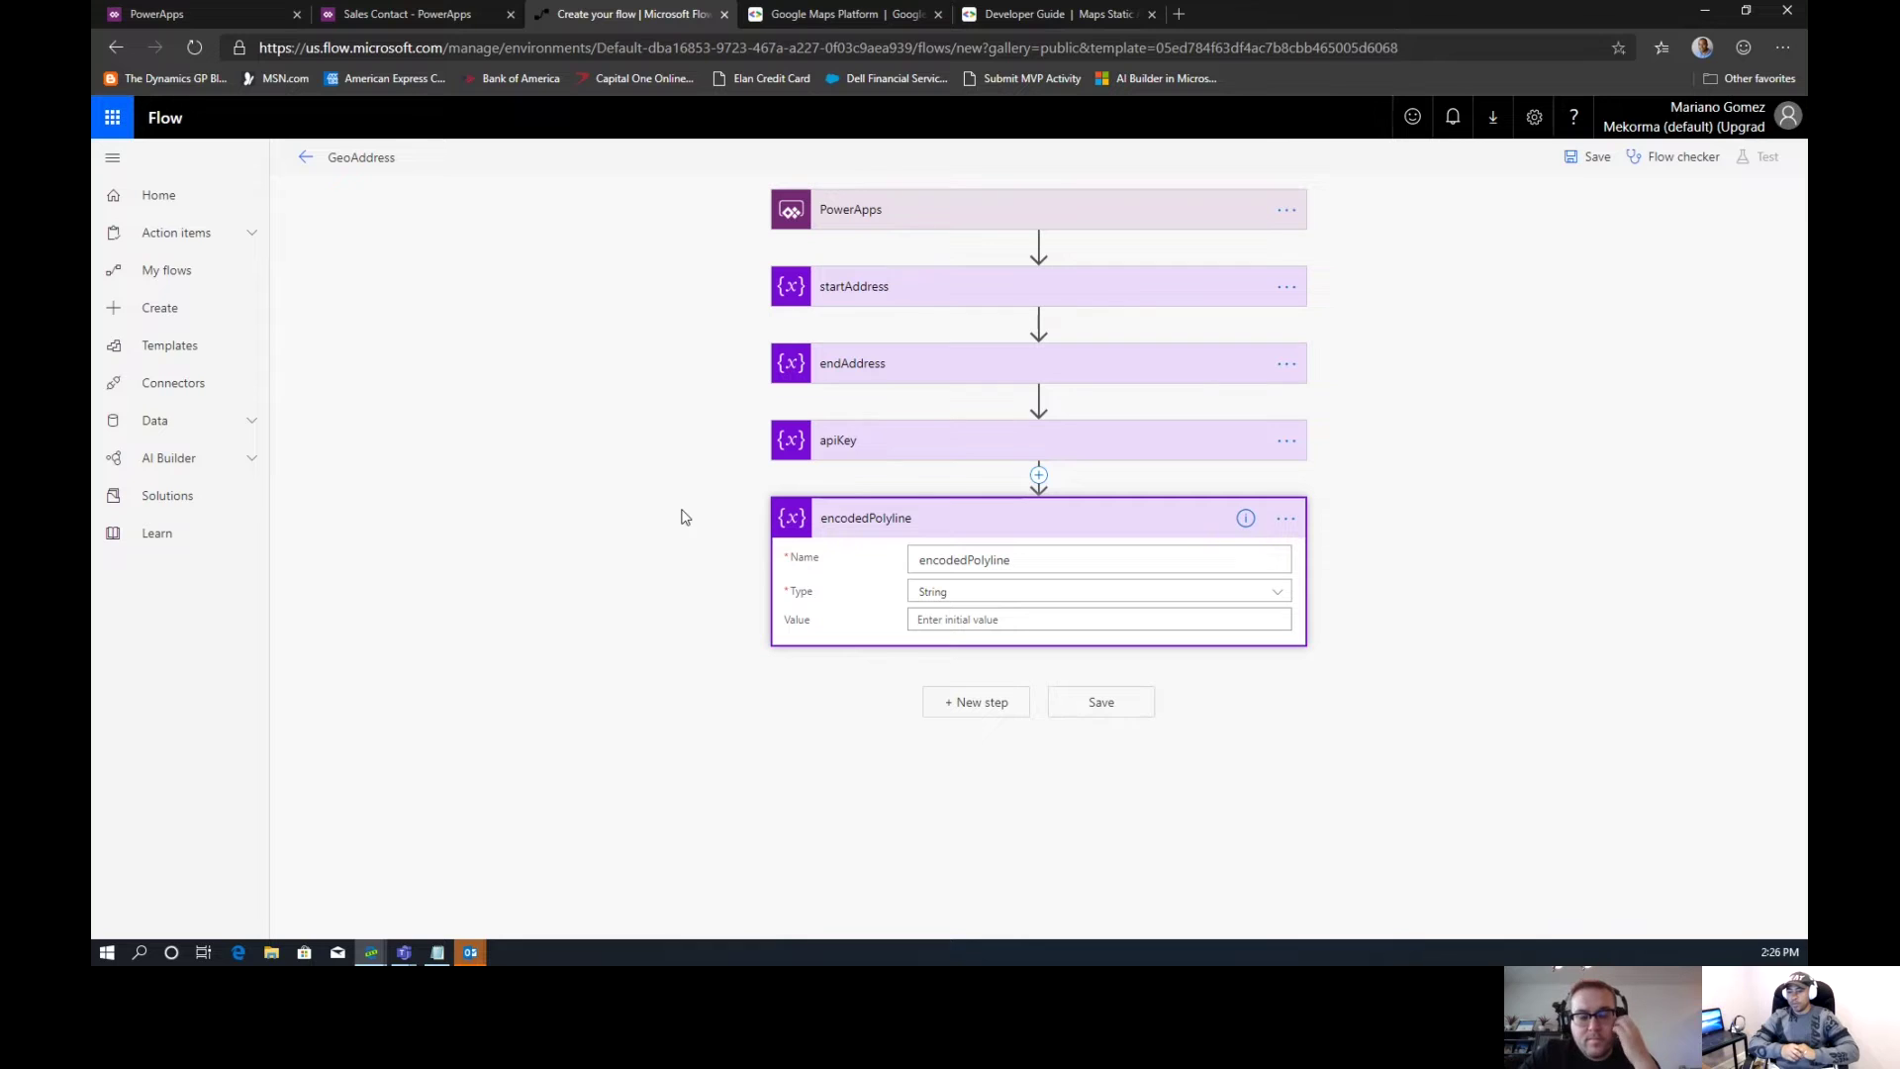
Add an HTTP action after encodedPolyline, discarding the wrongly opened SharePoint actions
left_click(989, 705)
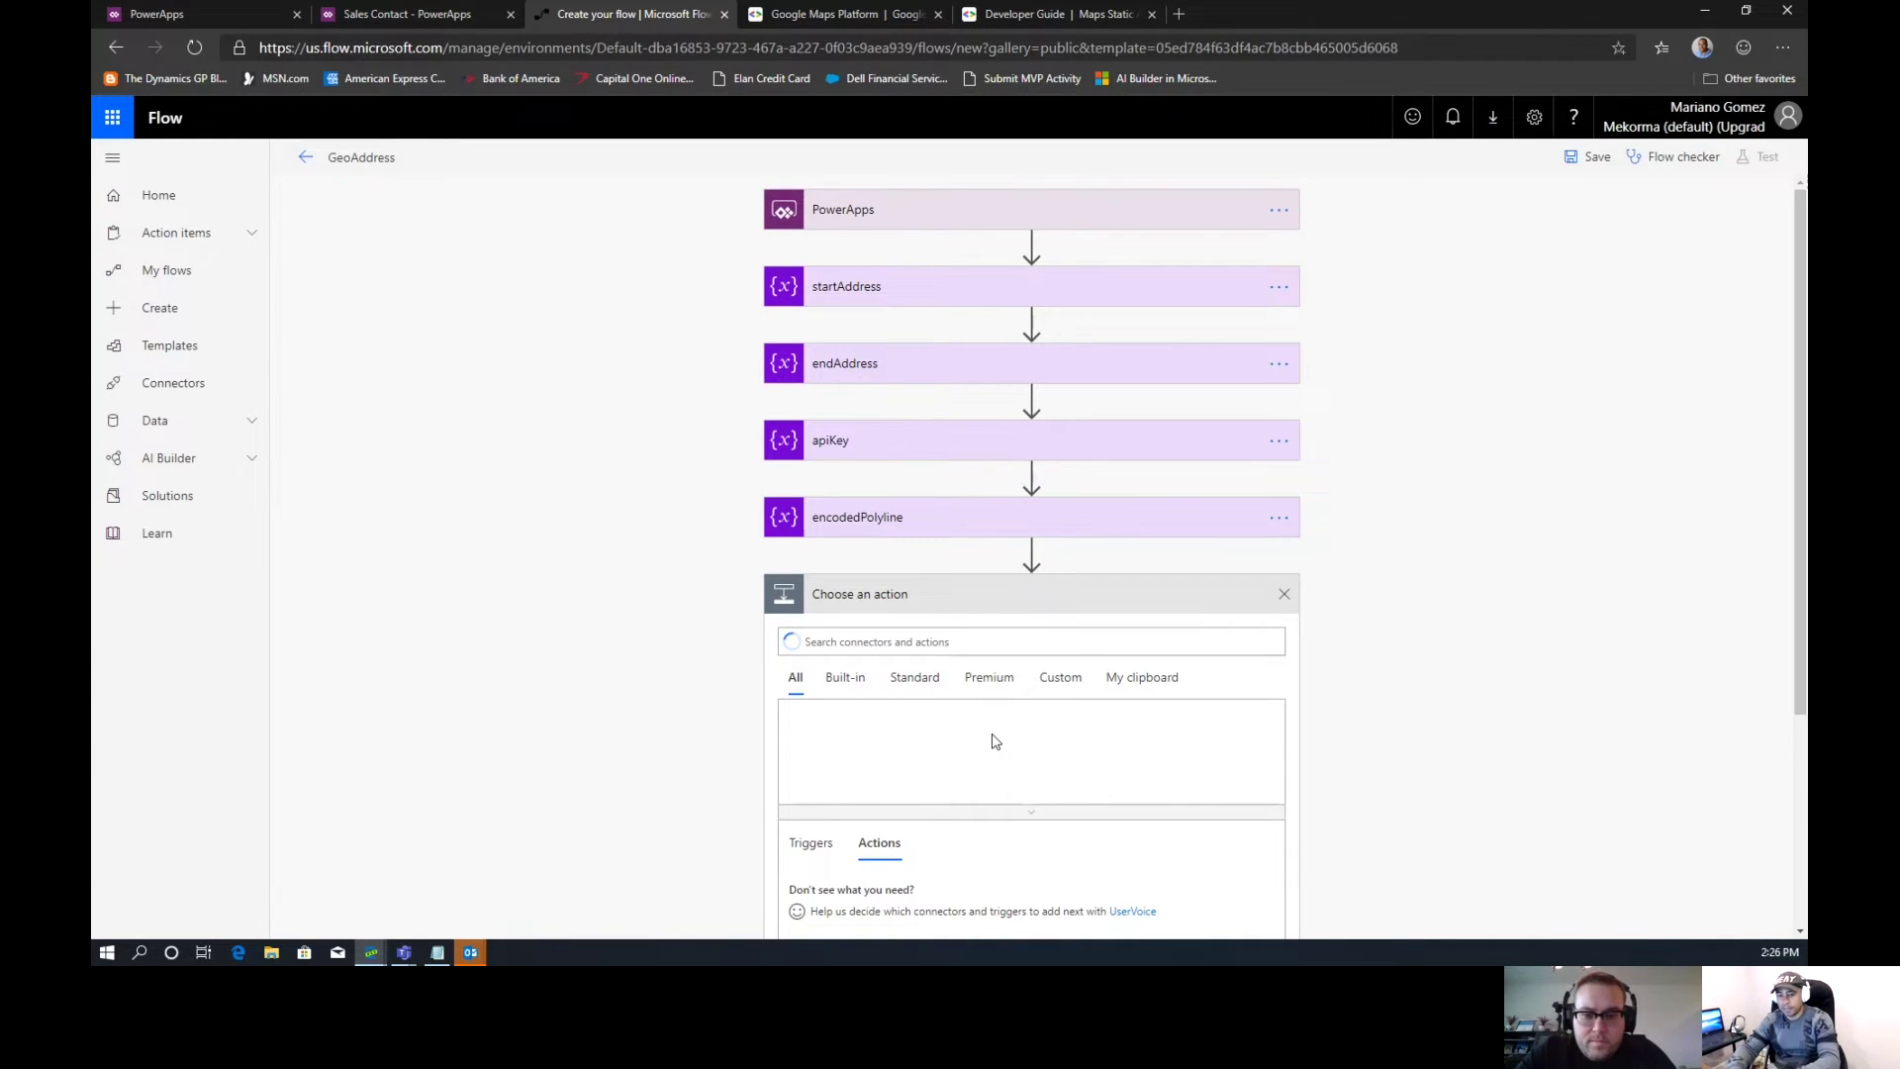
type("h")
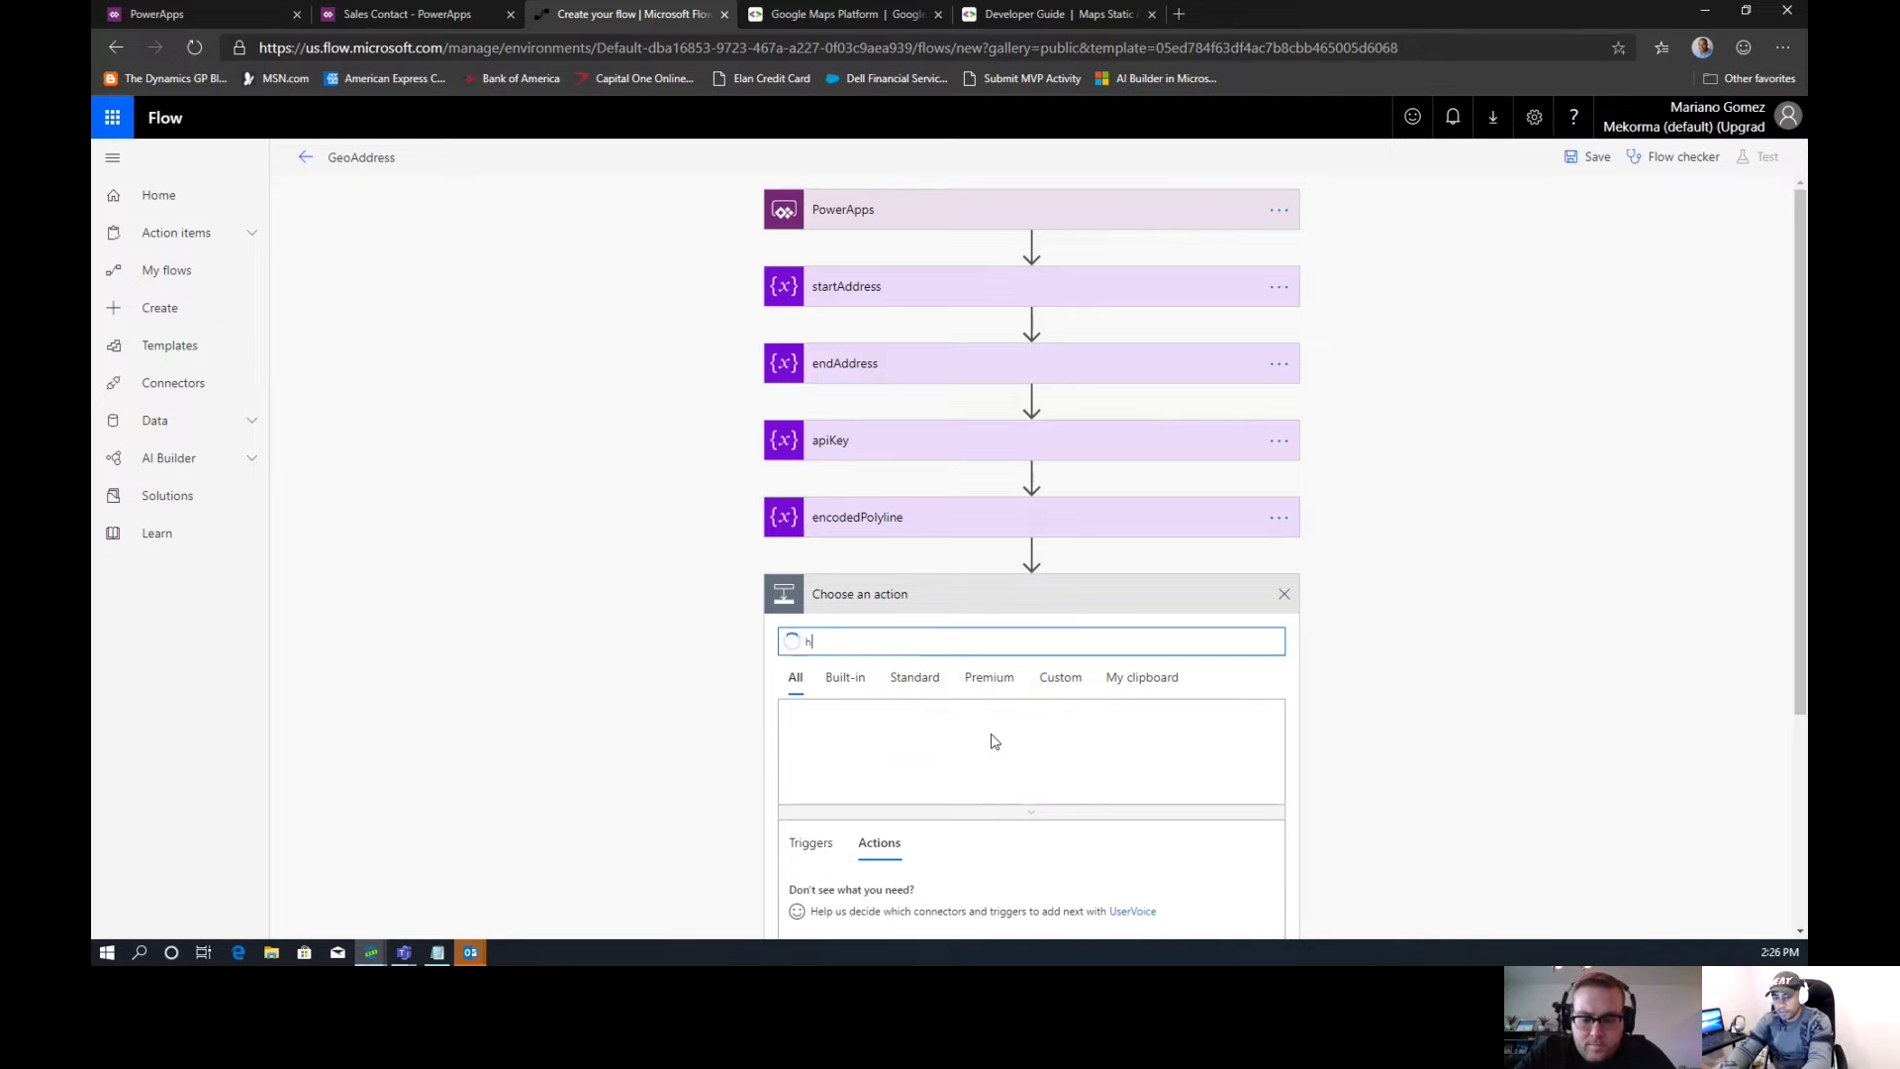
type("ttp")
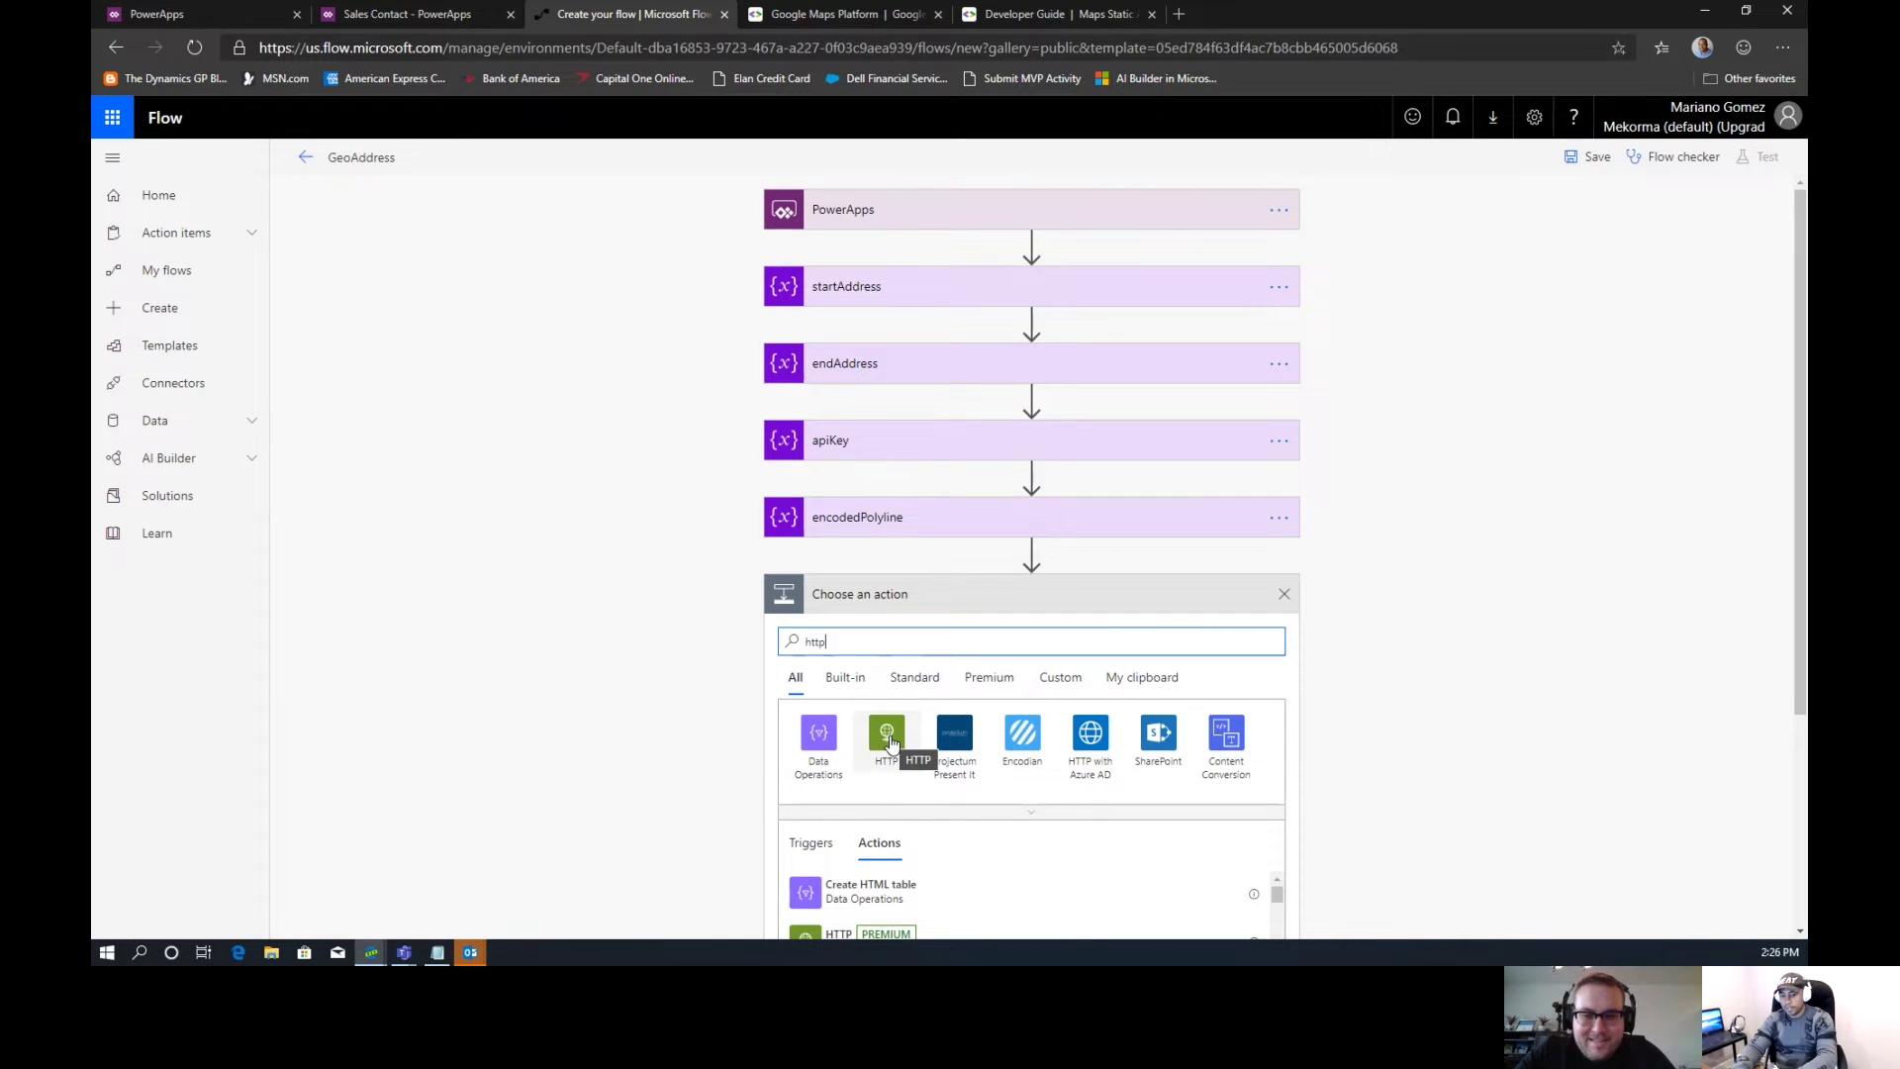
left_click(888, 738)
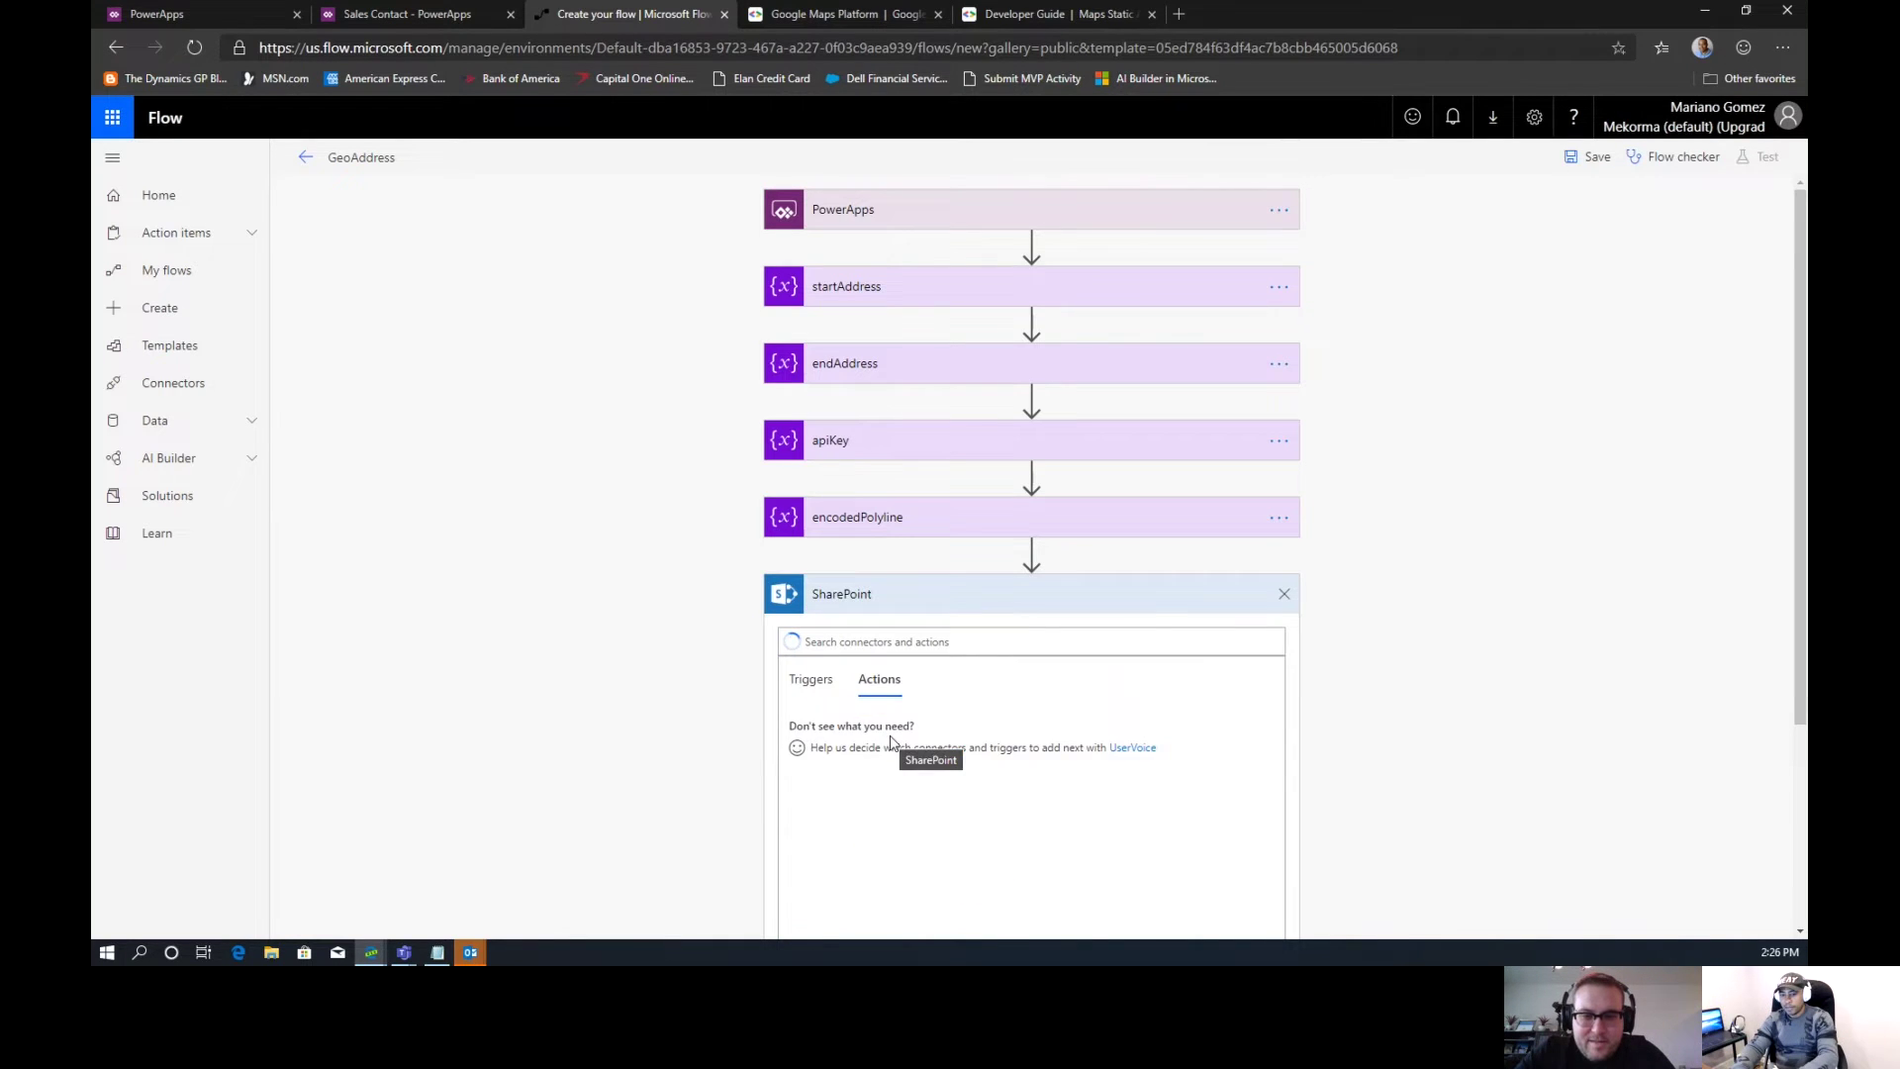
left_click(1284, 594)
left_click(965, 594)
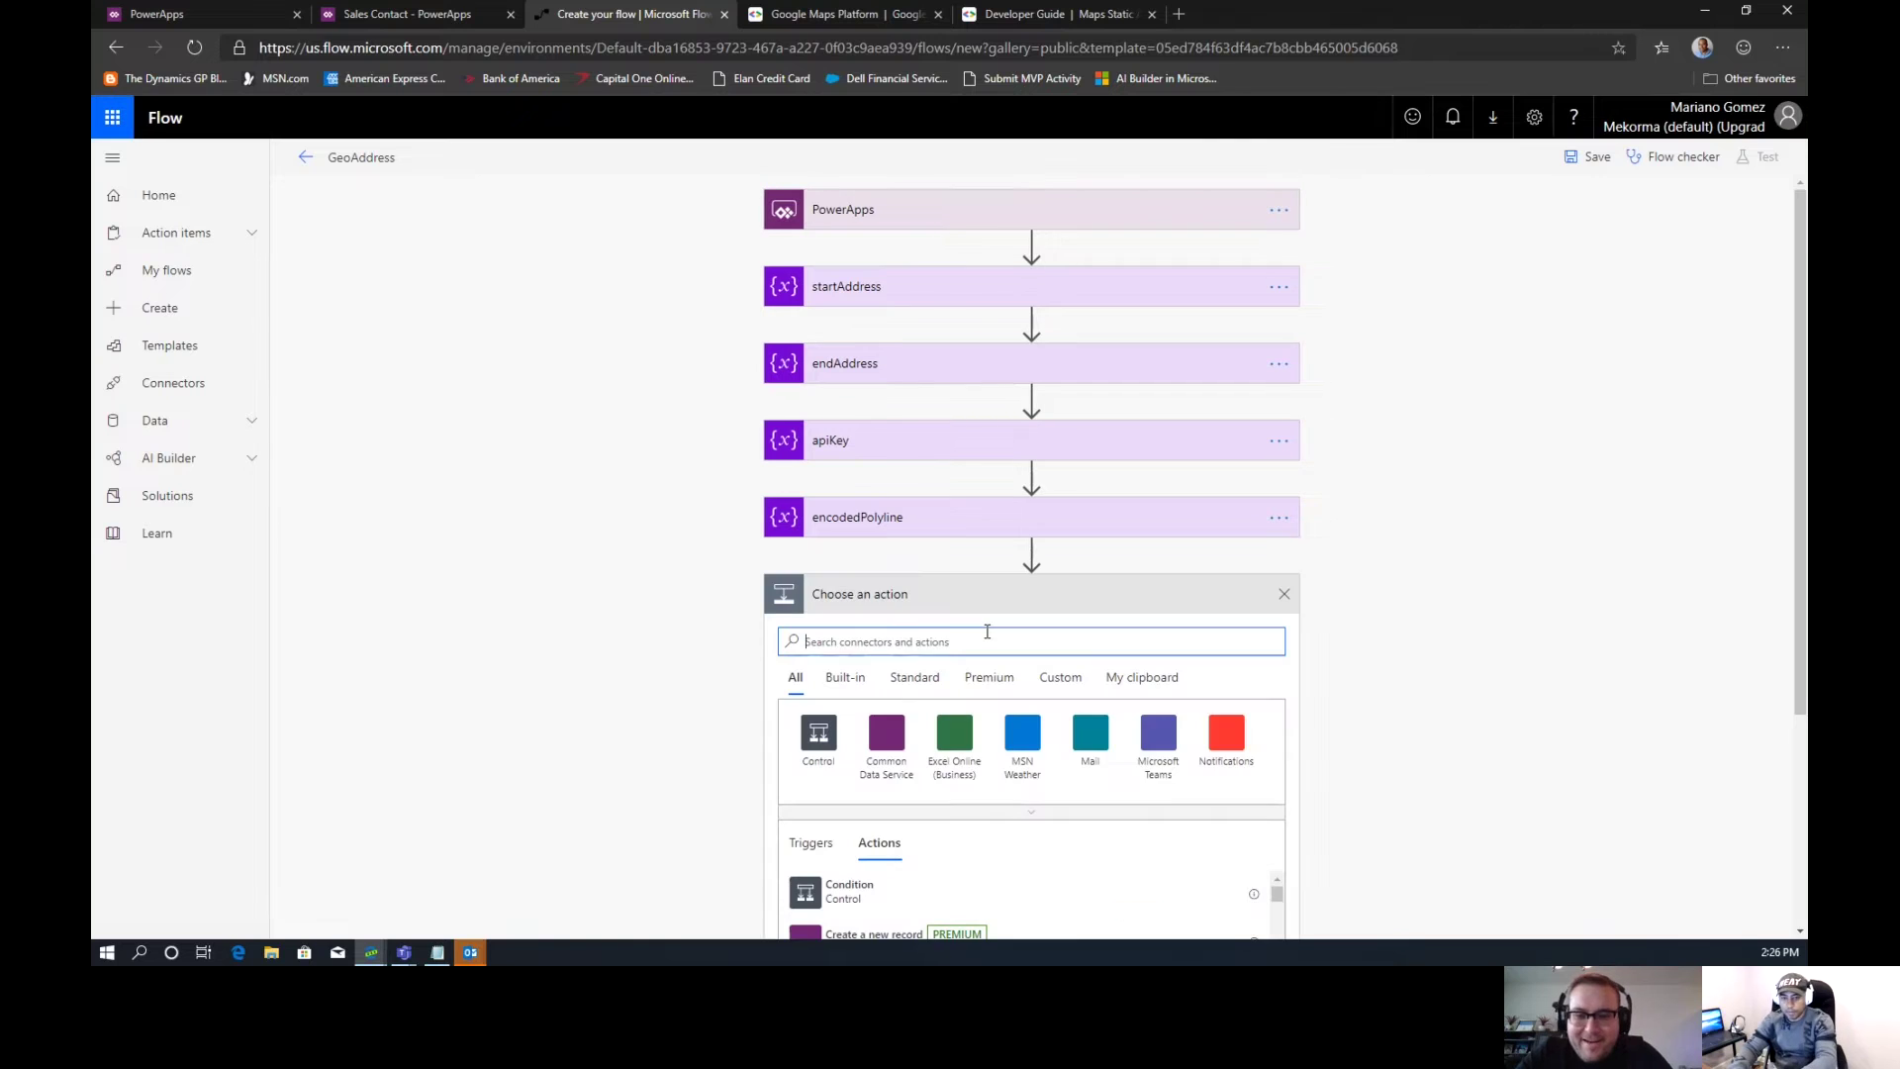
type("http")
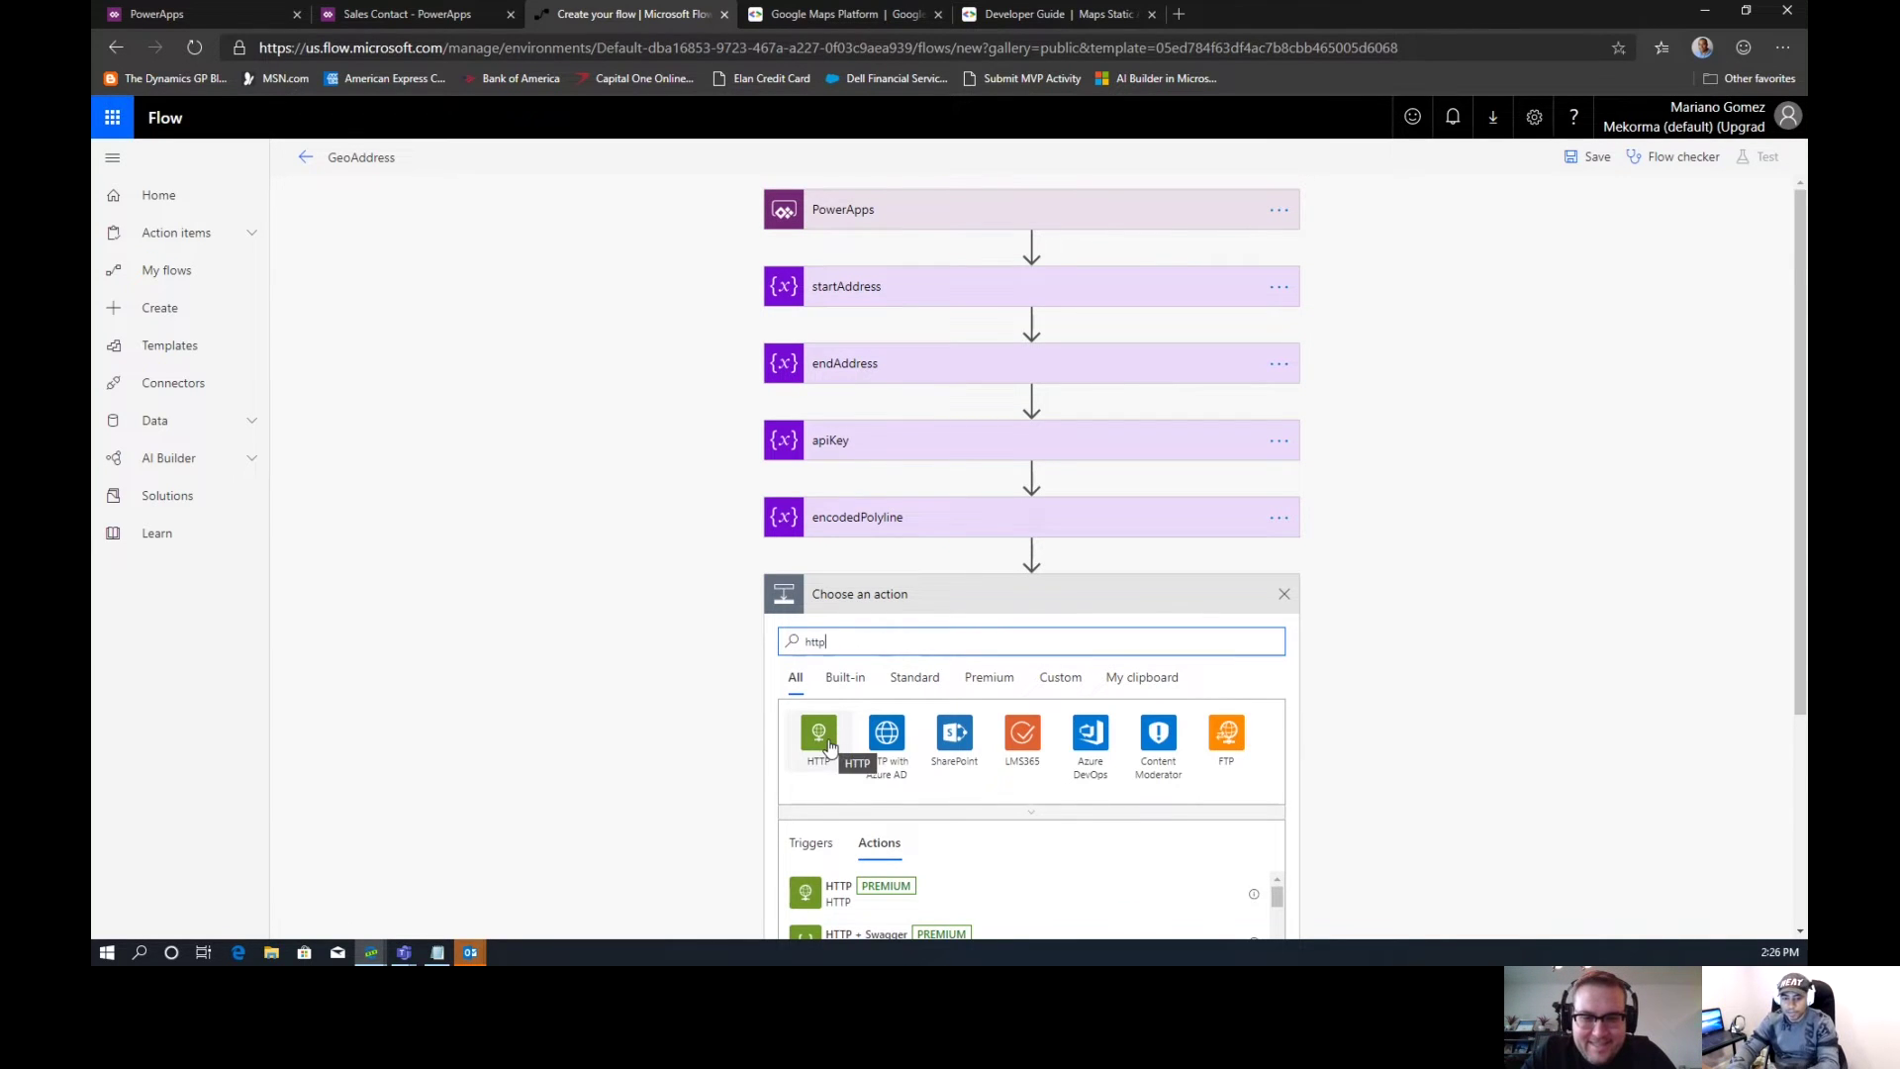
left_click(831, 891)
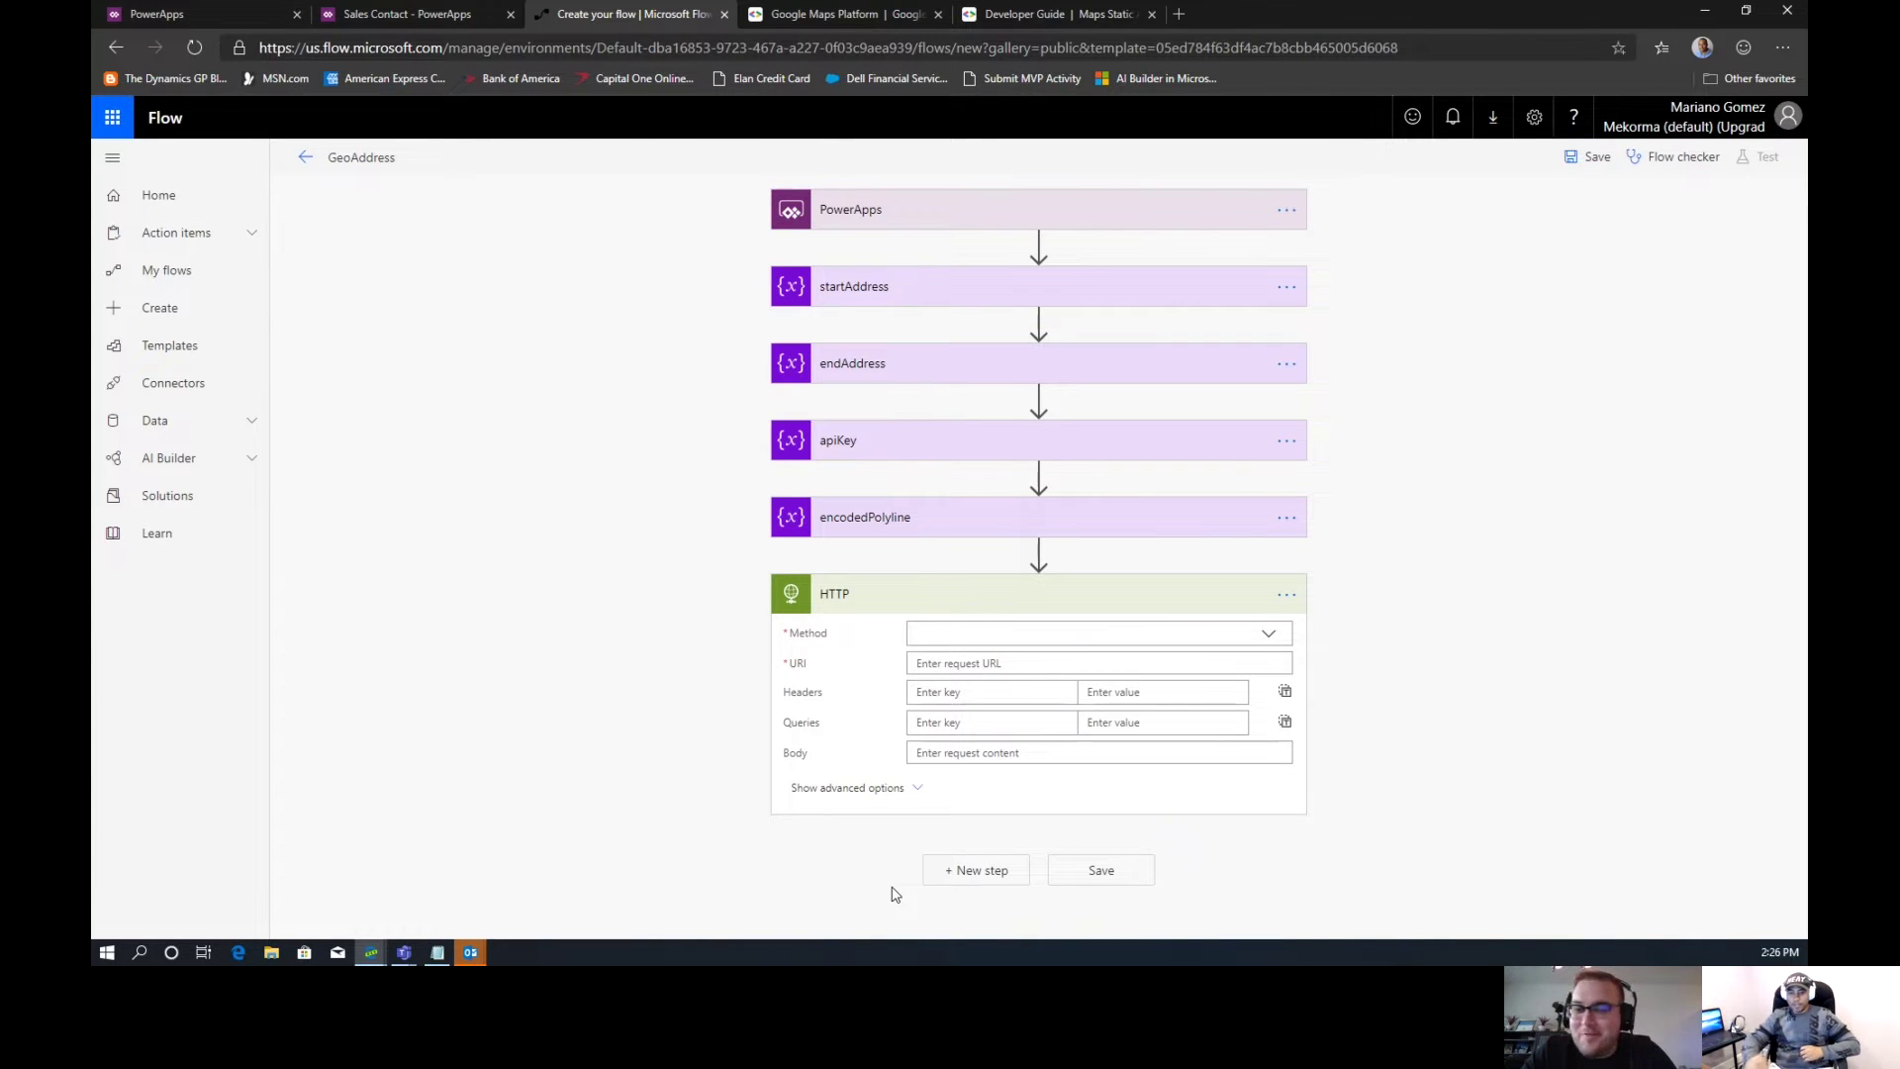
left_click(1270, 643)
Set the HTTP action's method to GET
left_click(1171, 659)
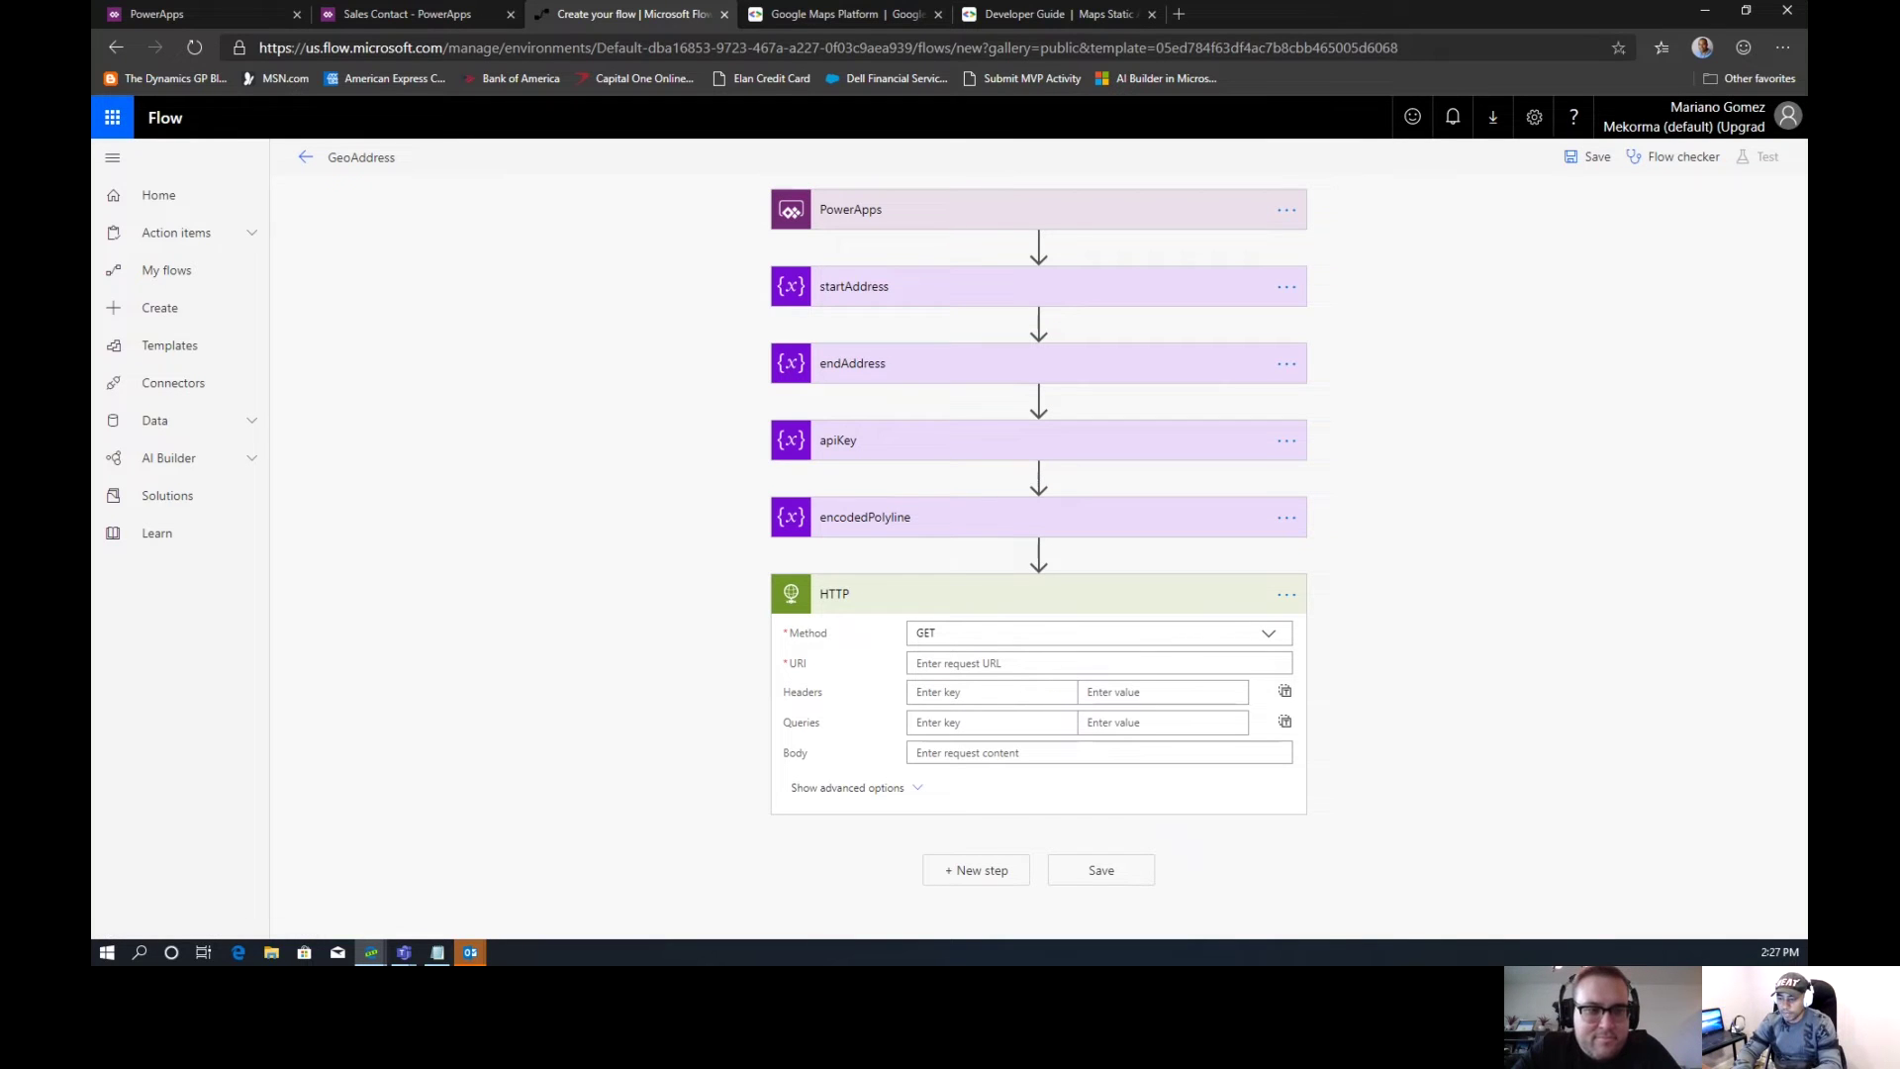
key("alt+Tab")
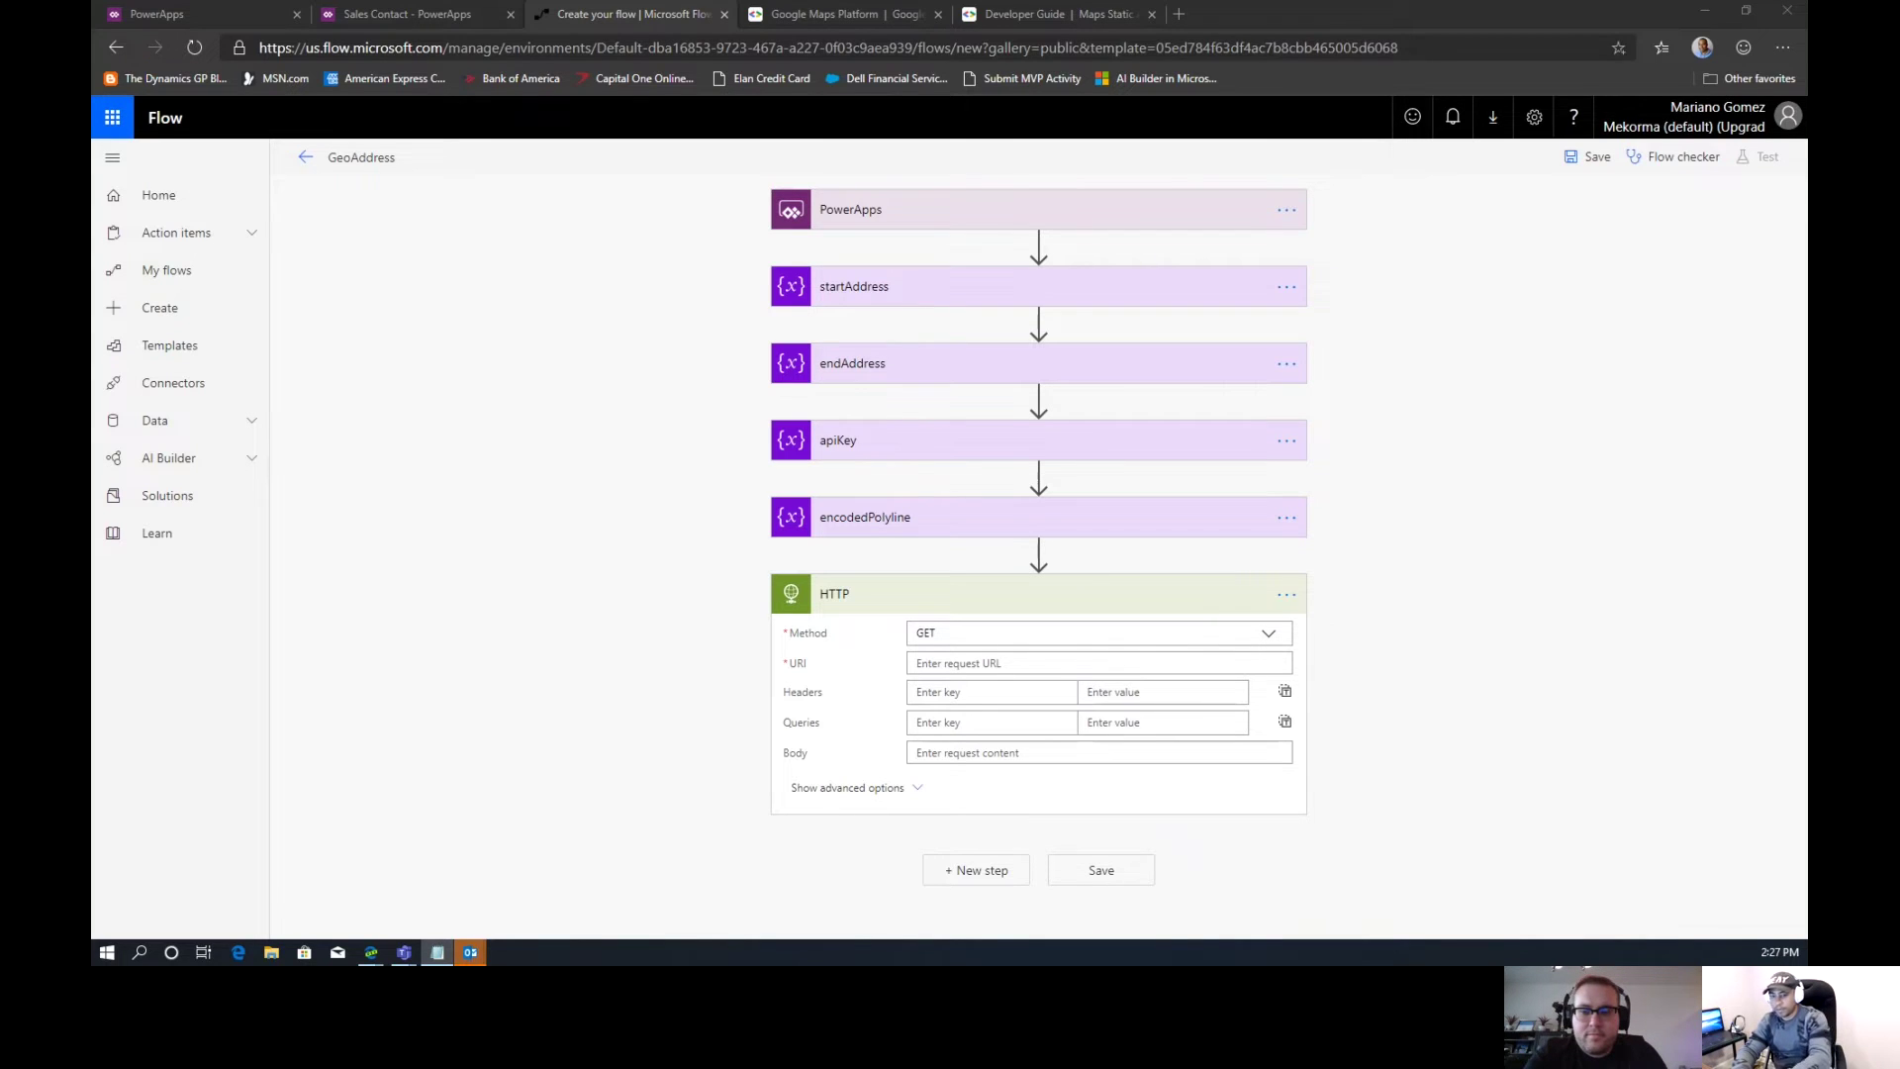
left_click(929, 666)
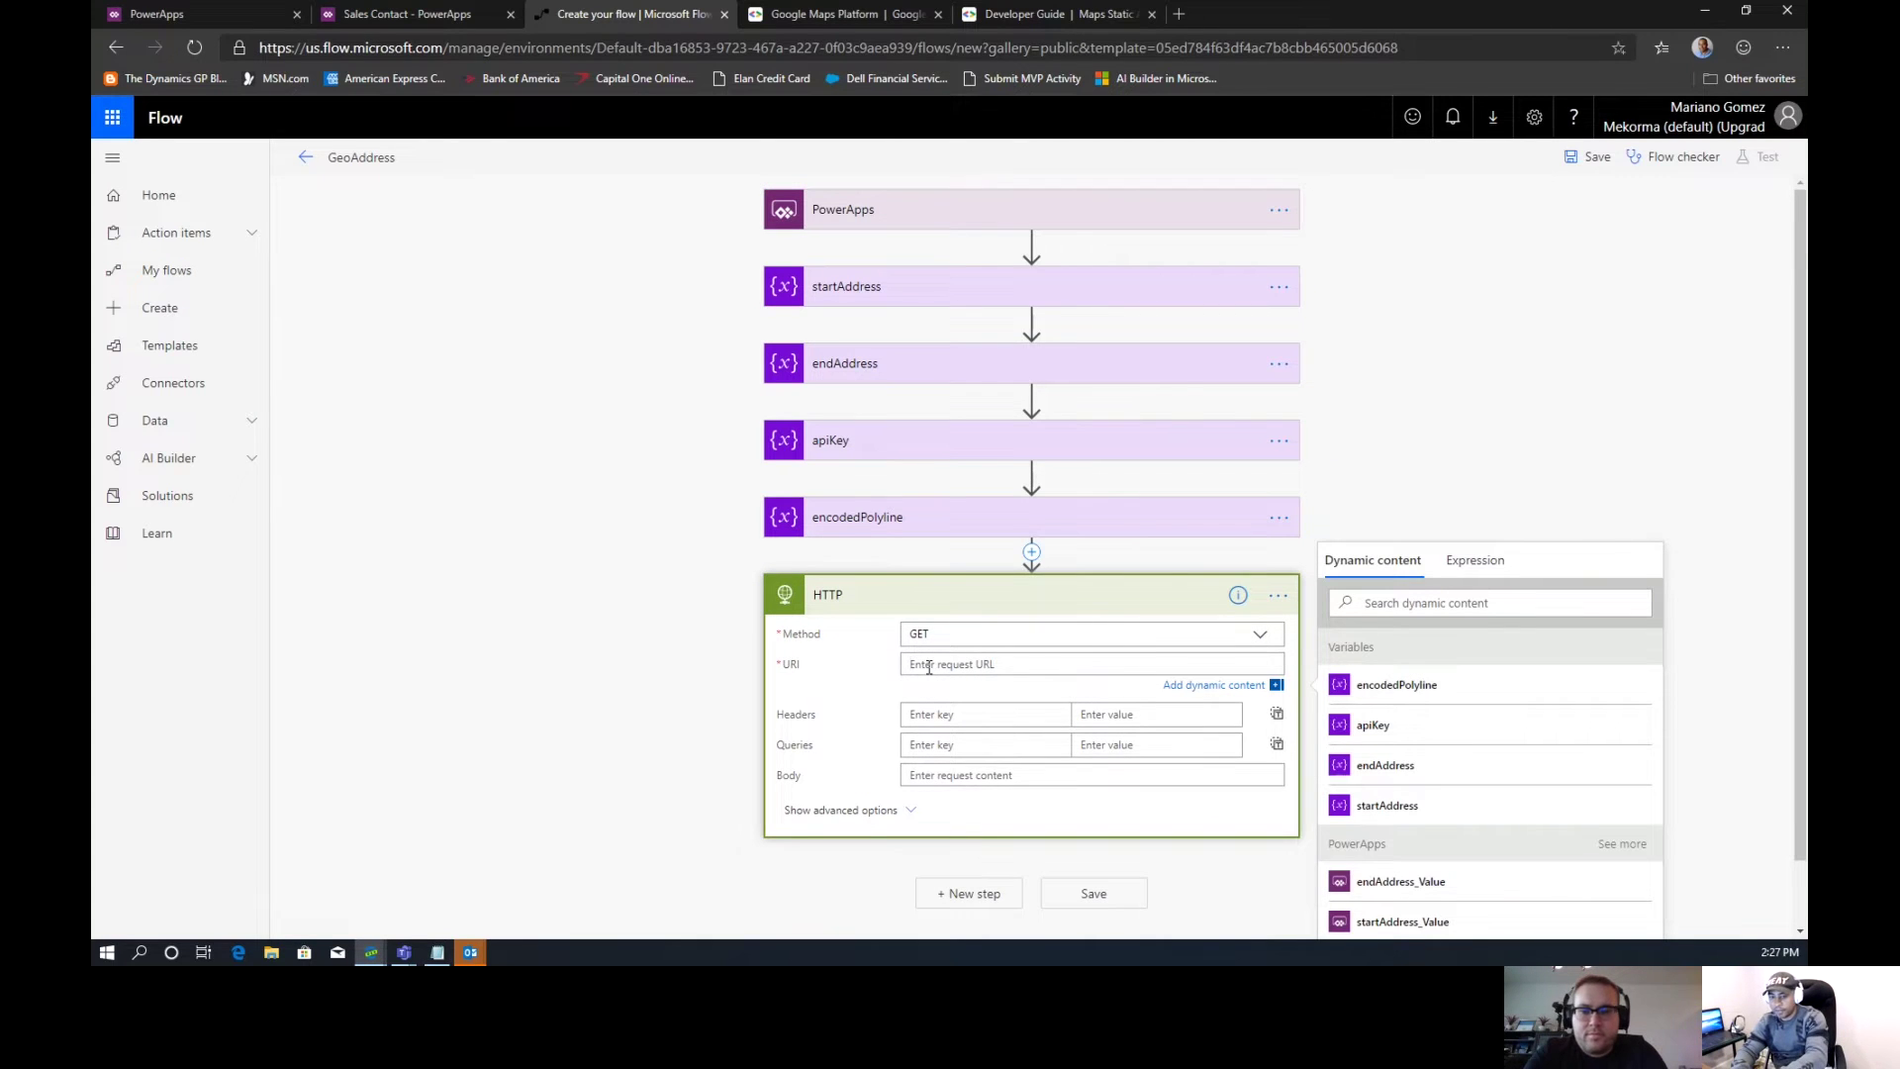
Paste the Directions API URL with START_ADDRESS, END_ADDRESS and API_KEY placeholders into the URI
type("https://maps.googleapis.com/maps/api/directions/json?origin=[START_ADDRESS]&destination=[END_ADDRESS]&key=[API_KEY]")
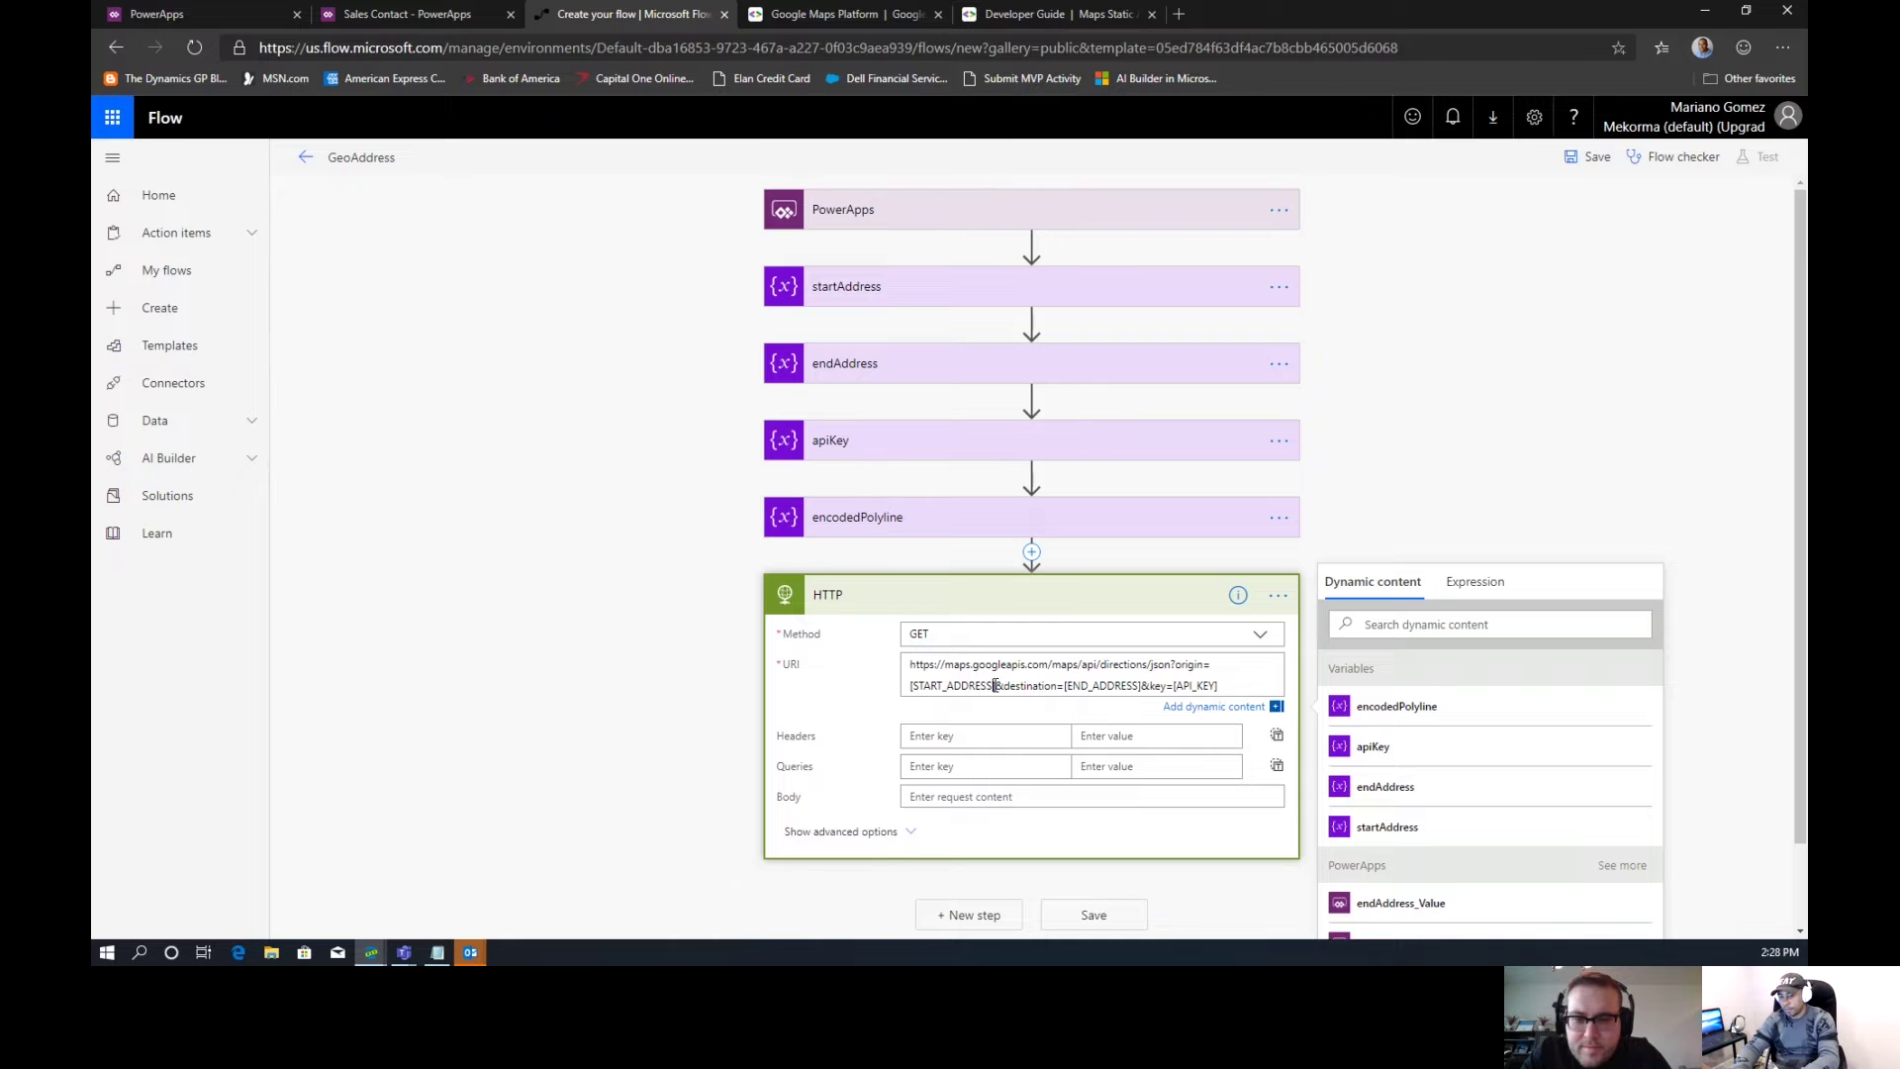
left_click_drag(996, 685, 975, 685)
left_click(1014, 18)
left_click(880, 15)
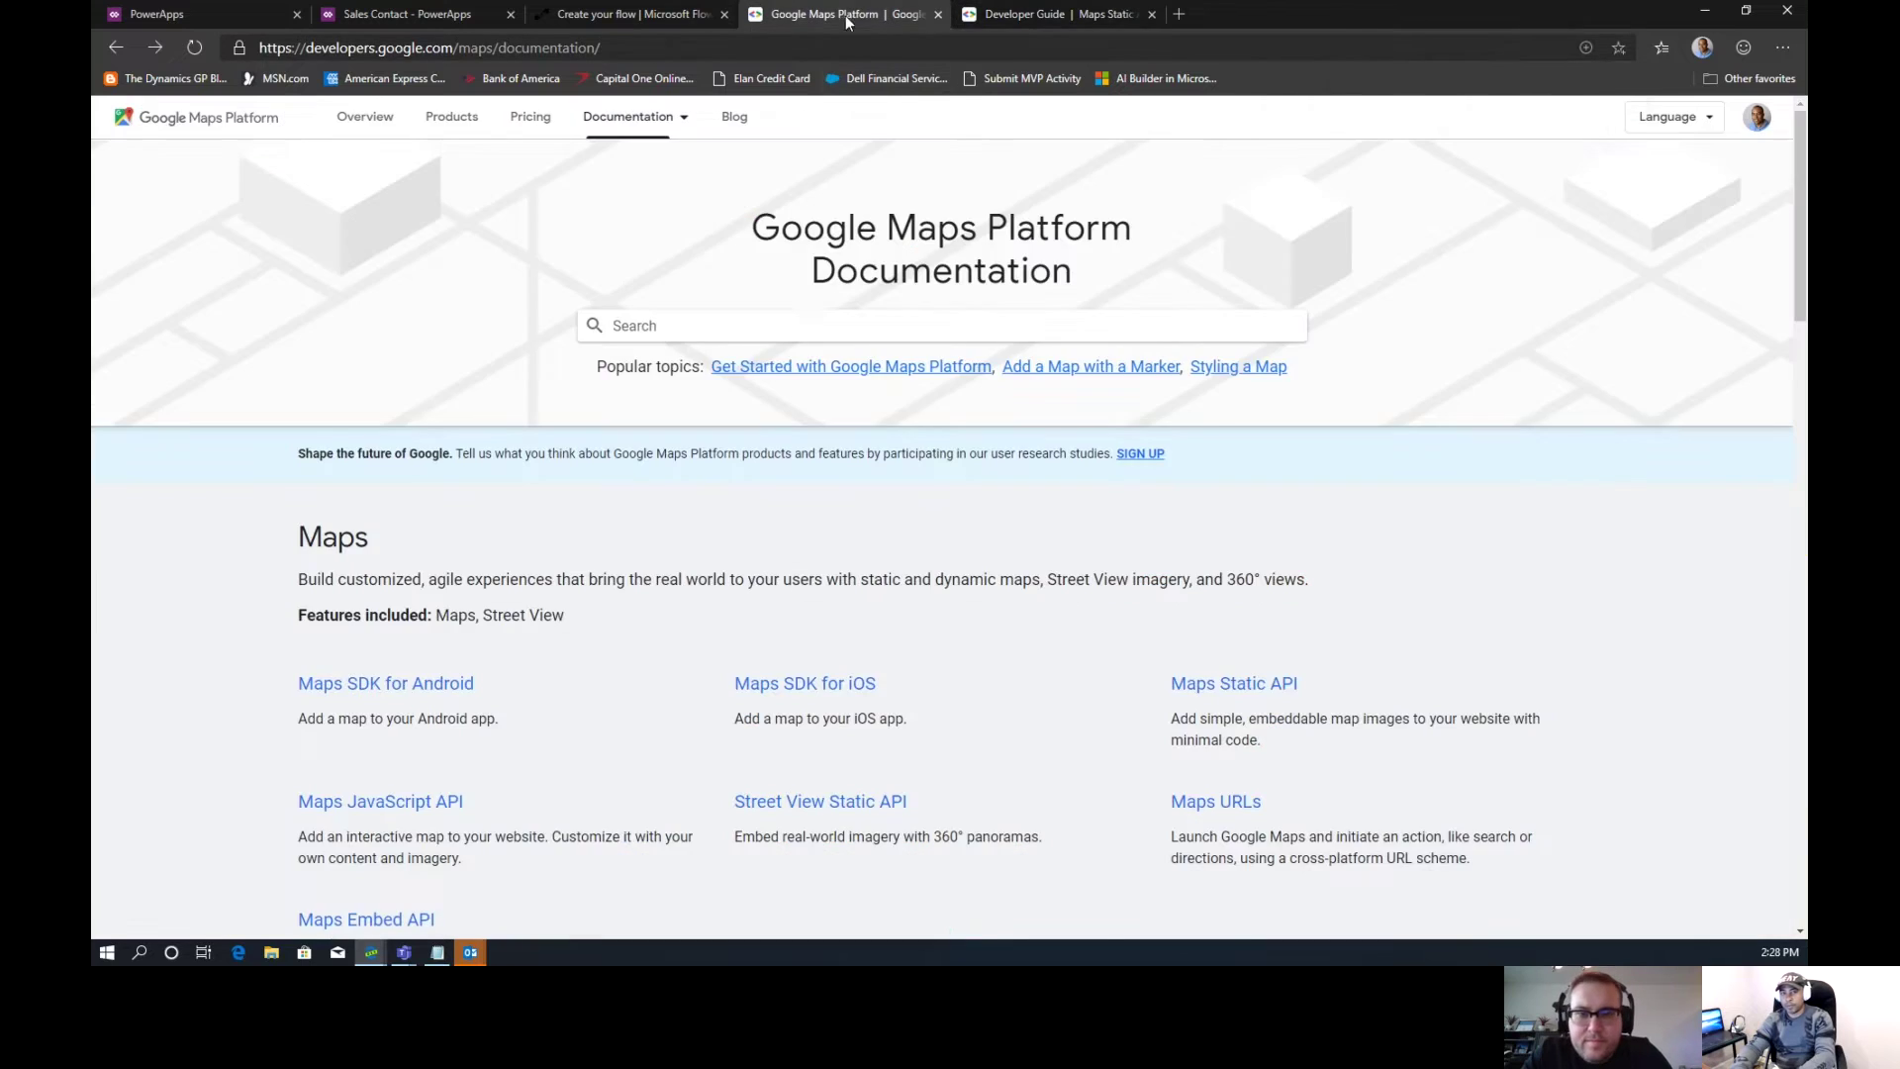
left_click(656, 13)
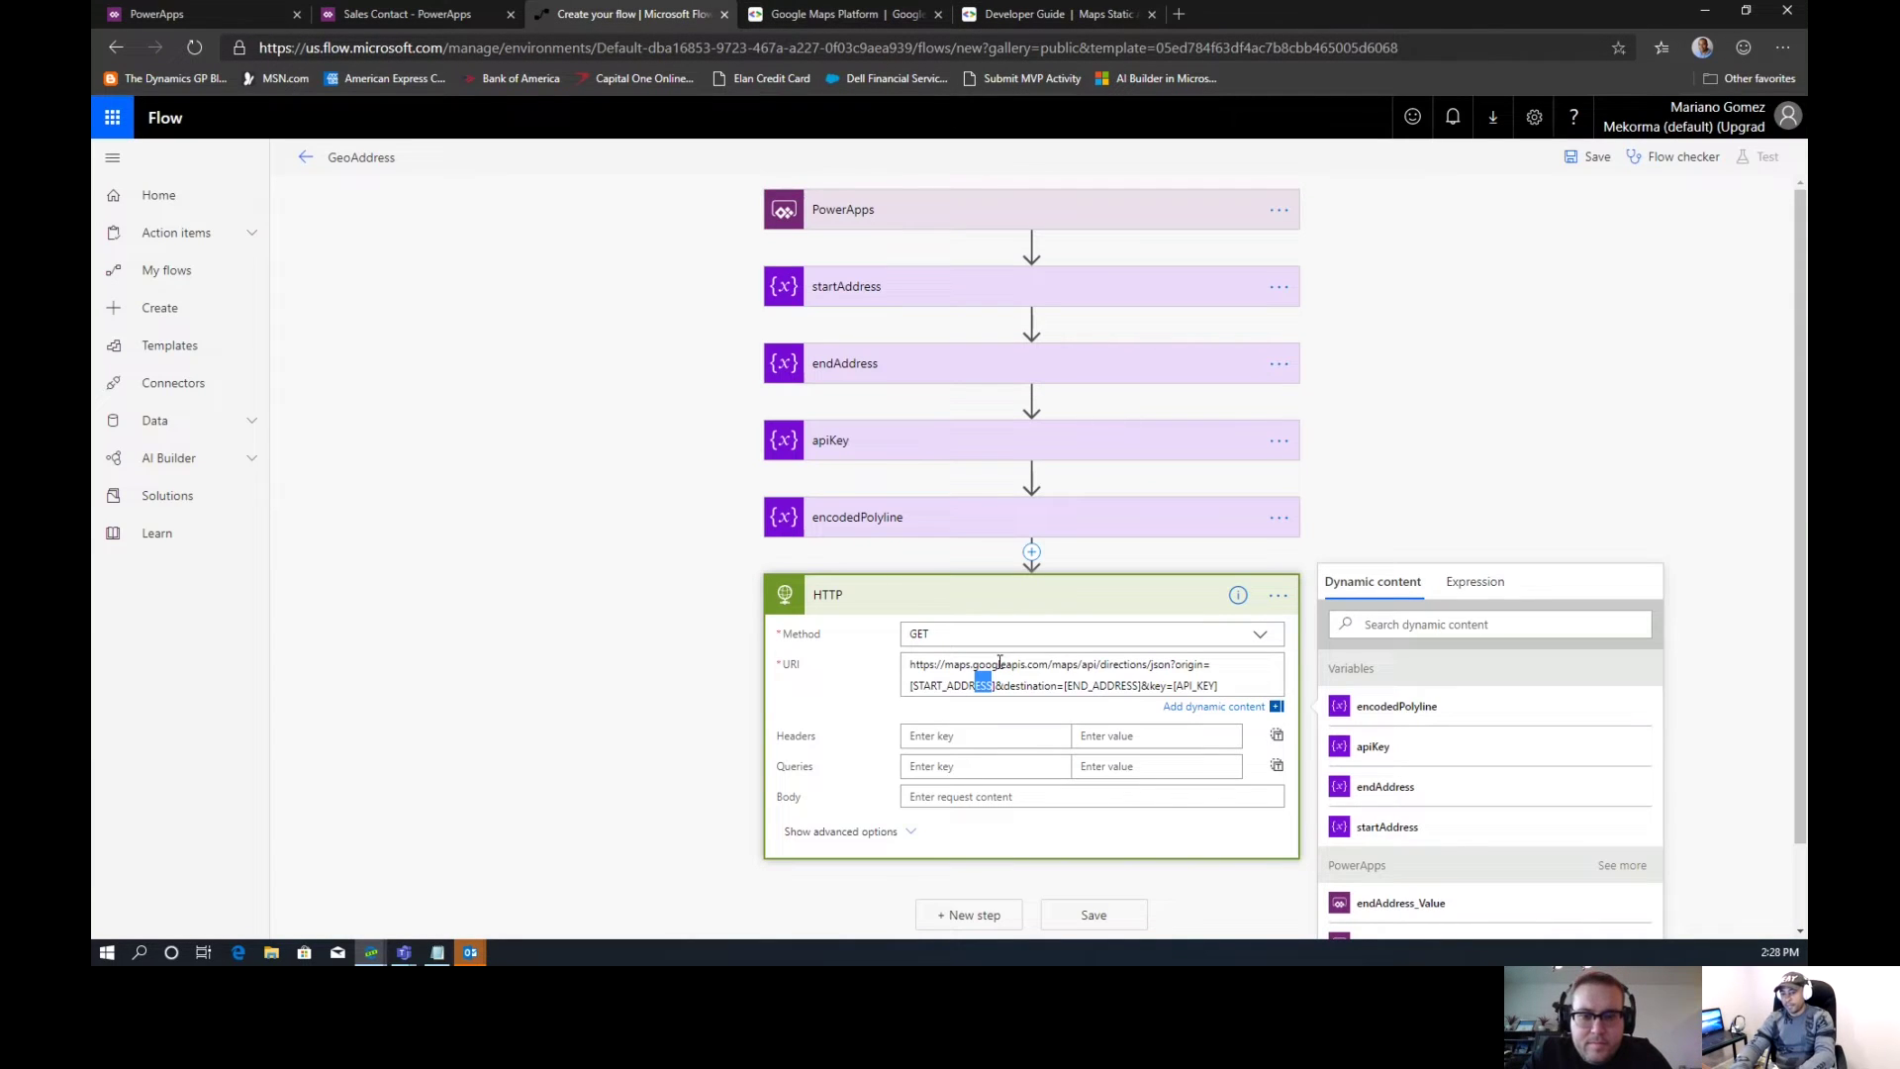
left_click(997, 685)
left_click_drag(997, 684, 915, 689)
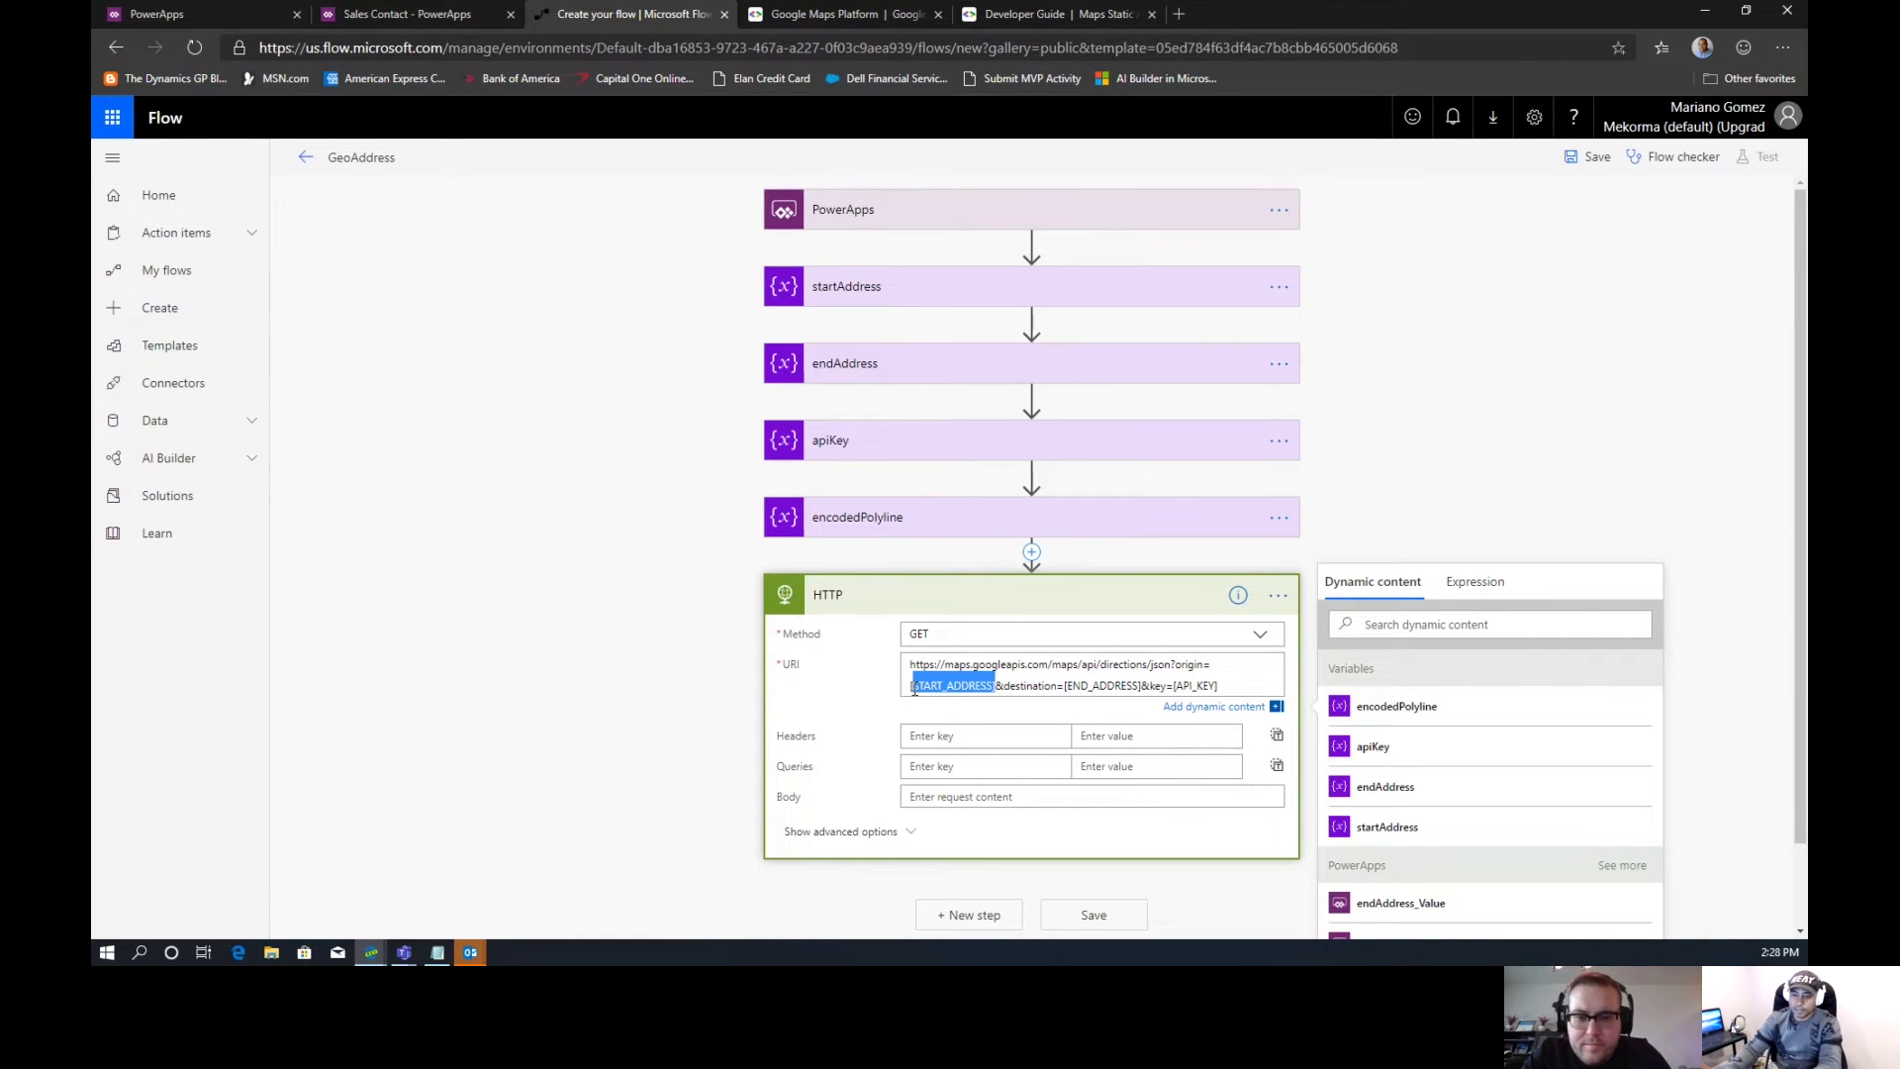
left_click(915, 690)
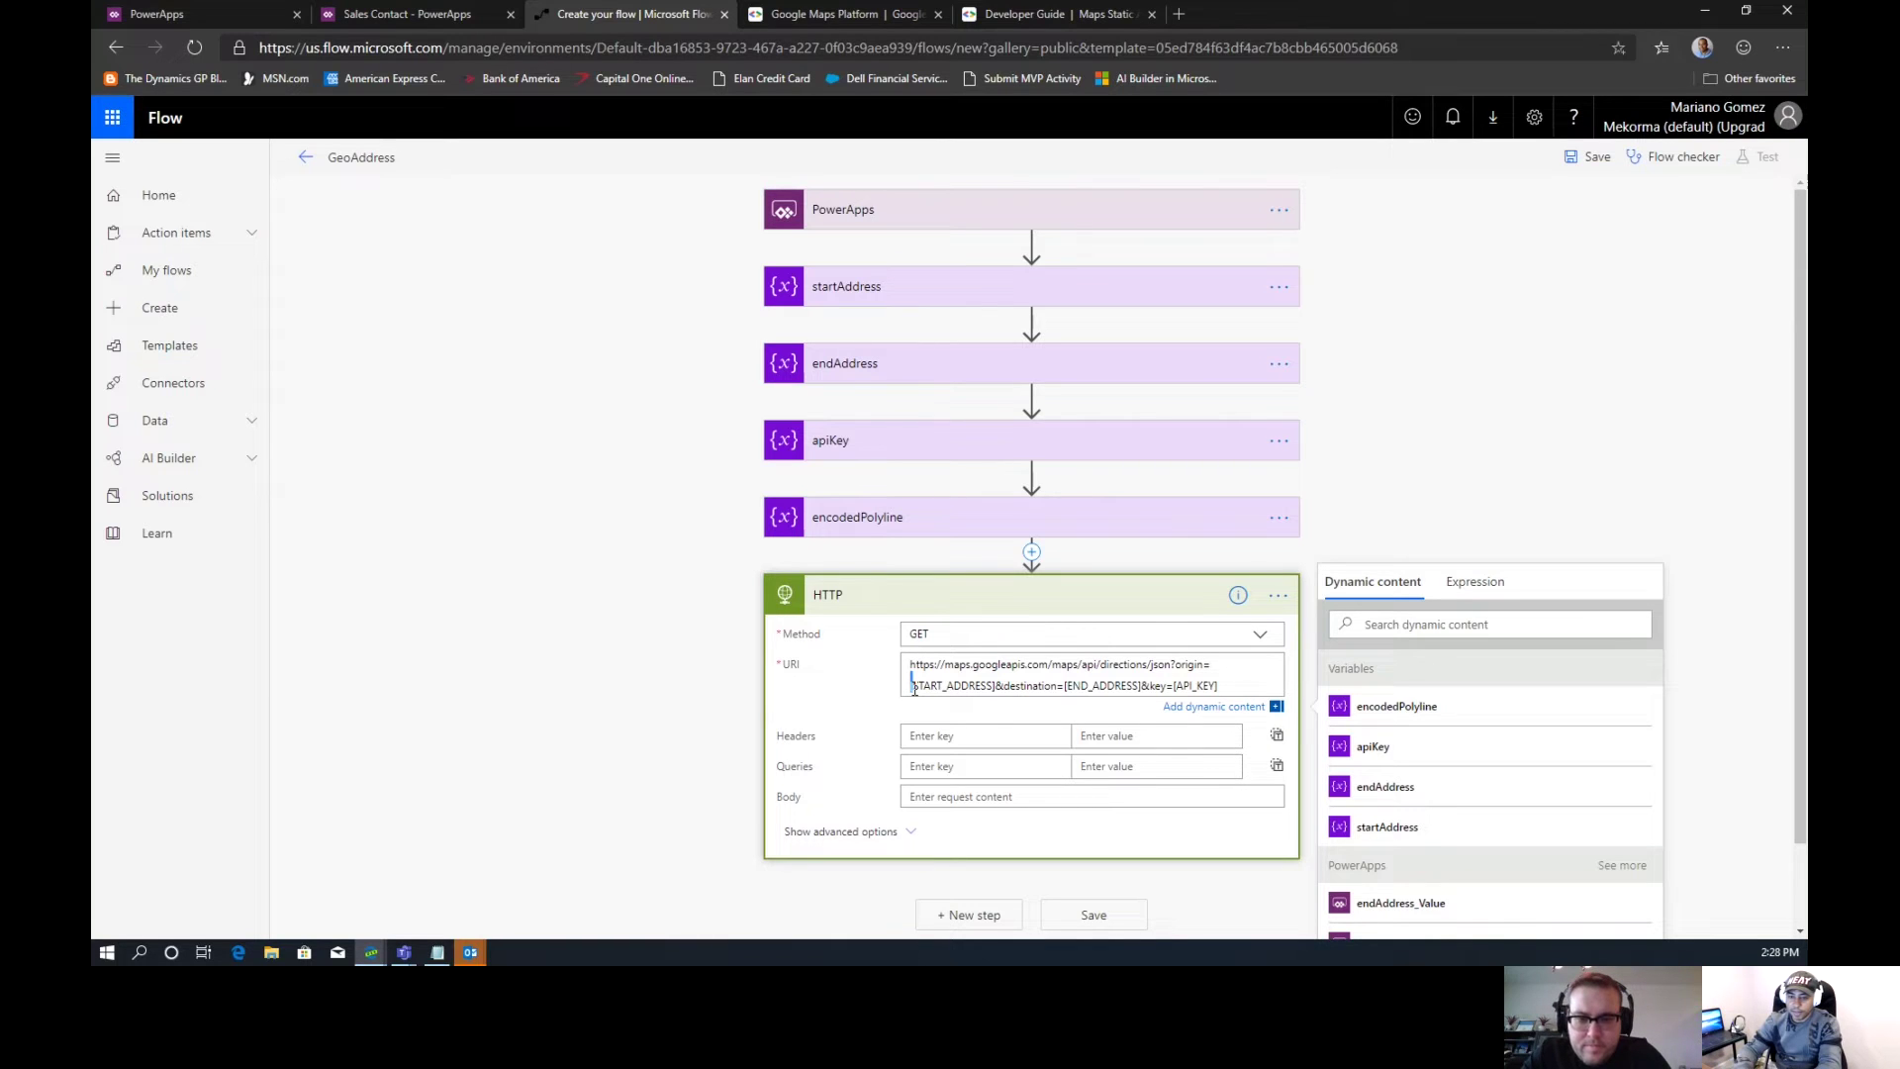
Replace the URI's three placeholders with startAddress, endAddress and apiKey dynamic content
left_click(997, 687, "shift")
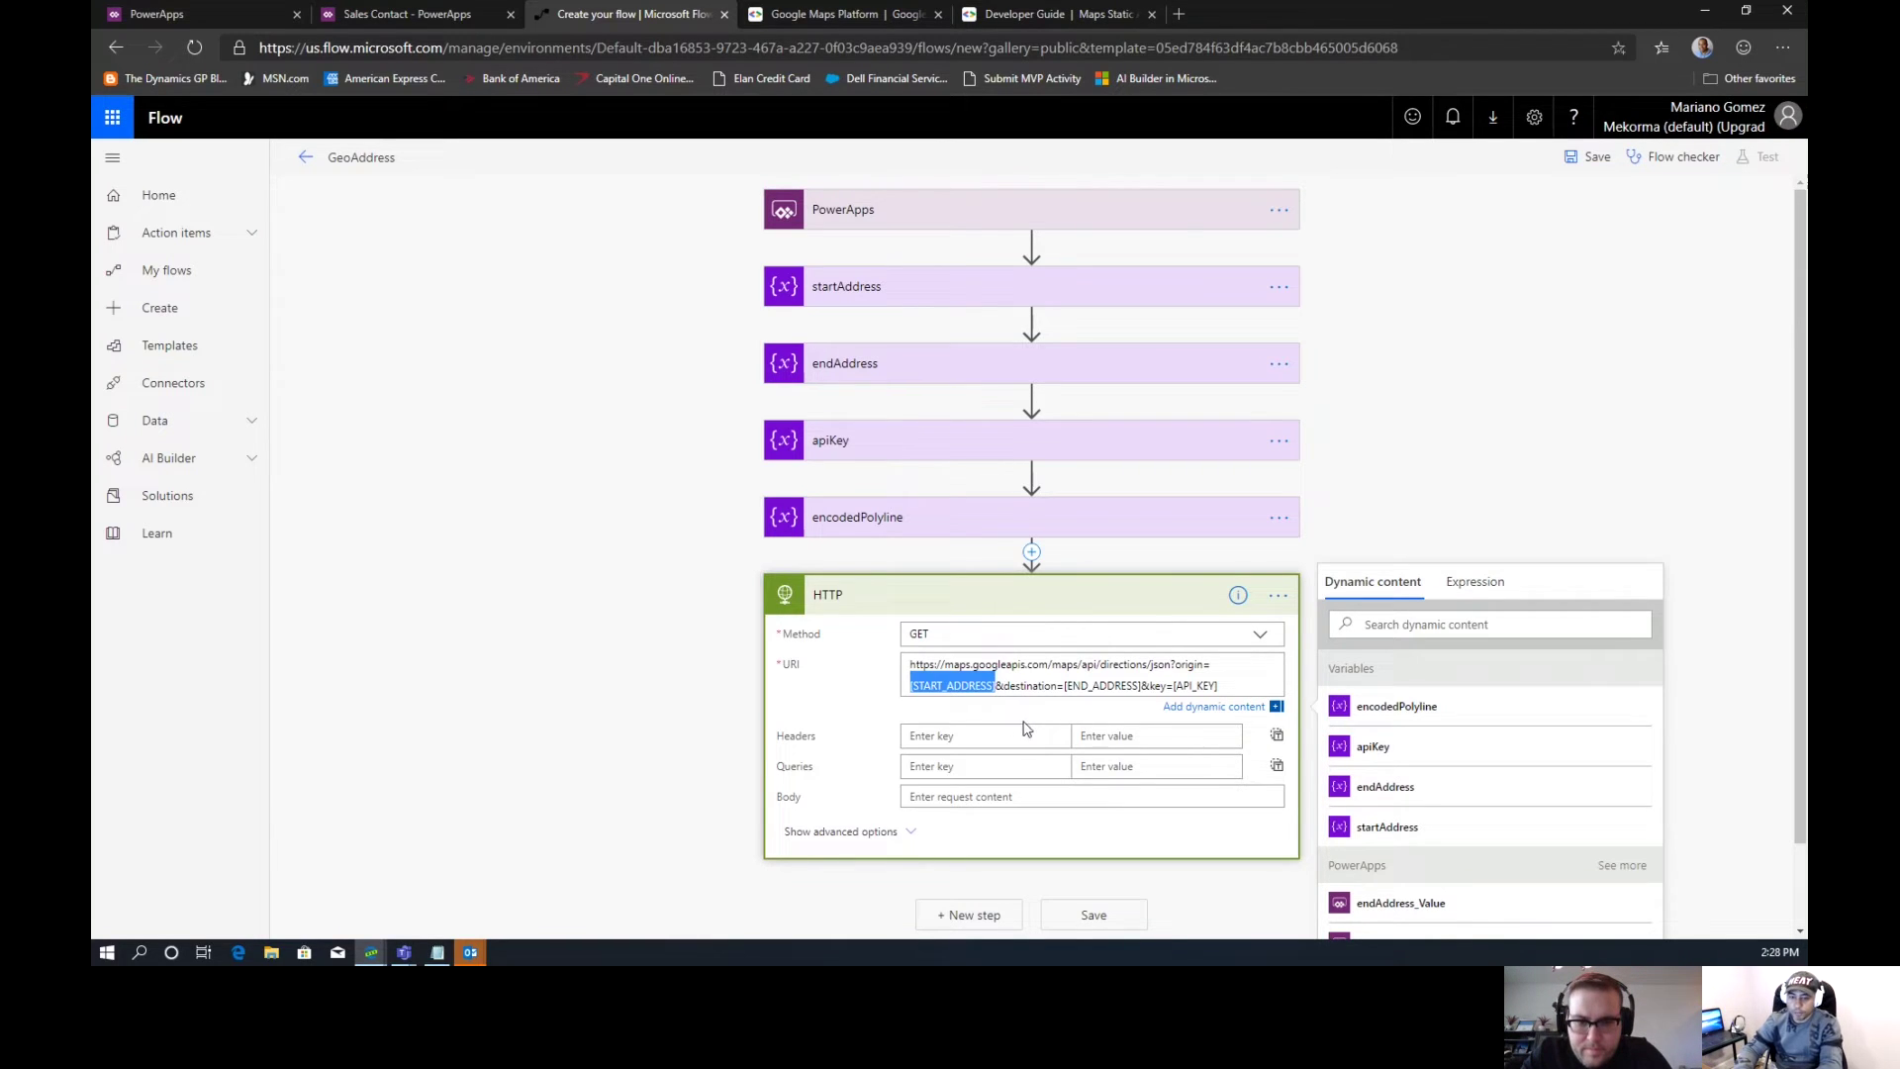
left_click(1372, 831)
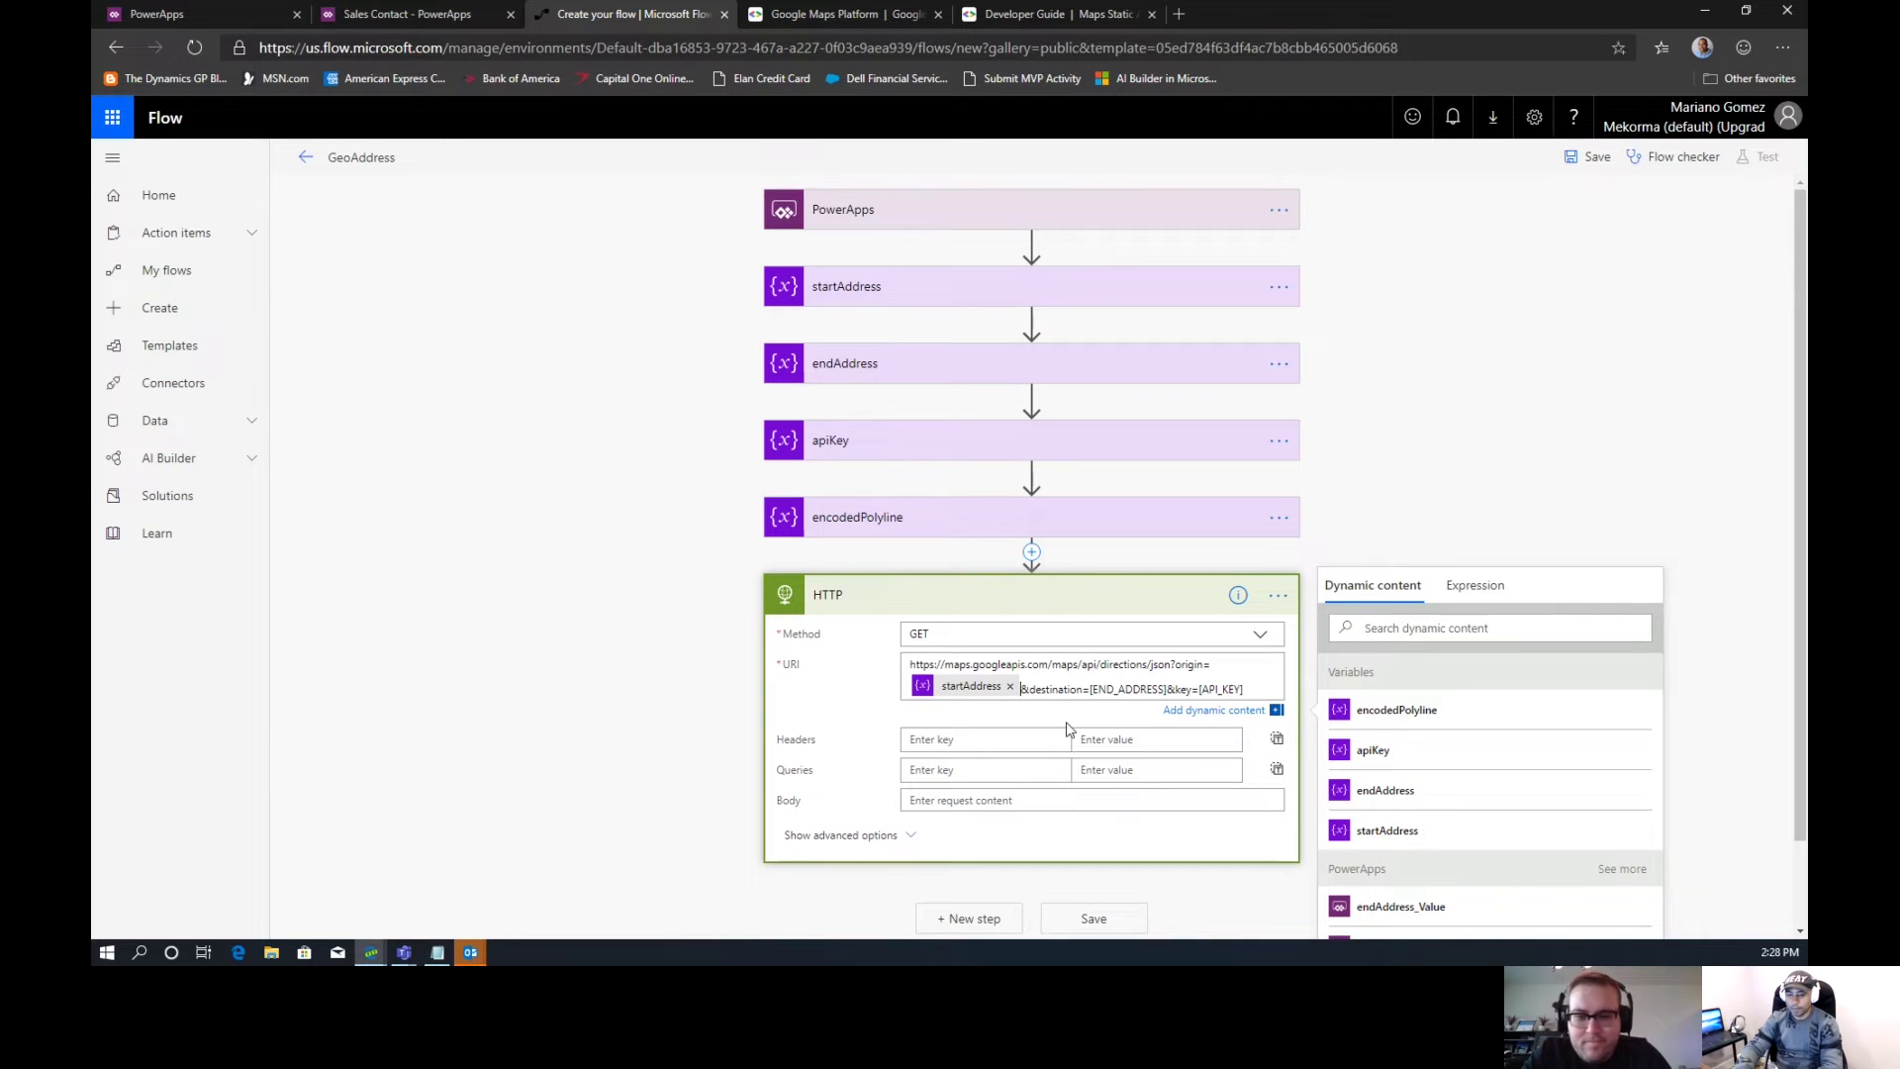
left_click(1091, 690)
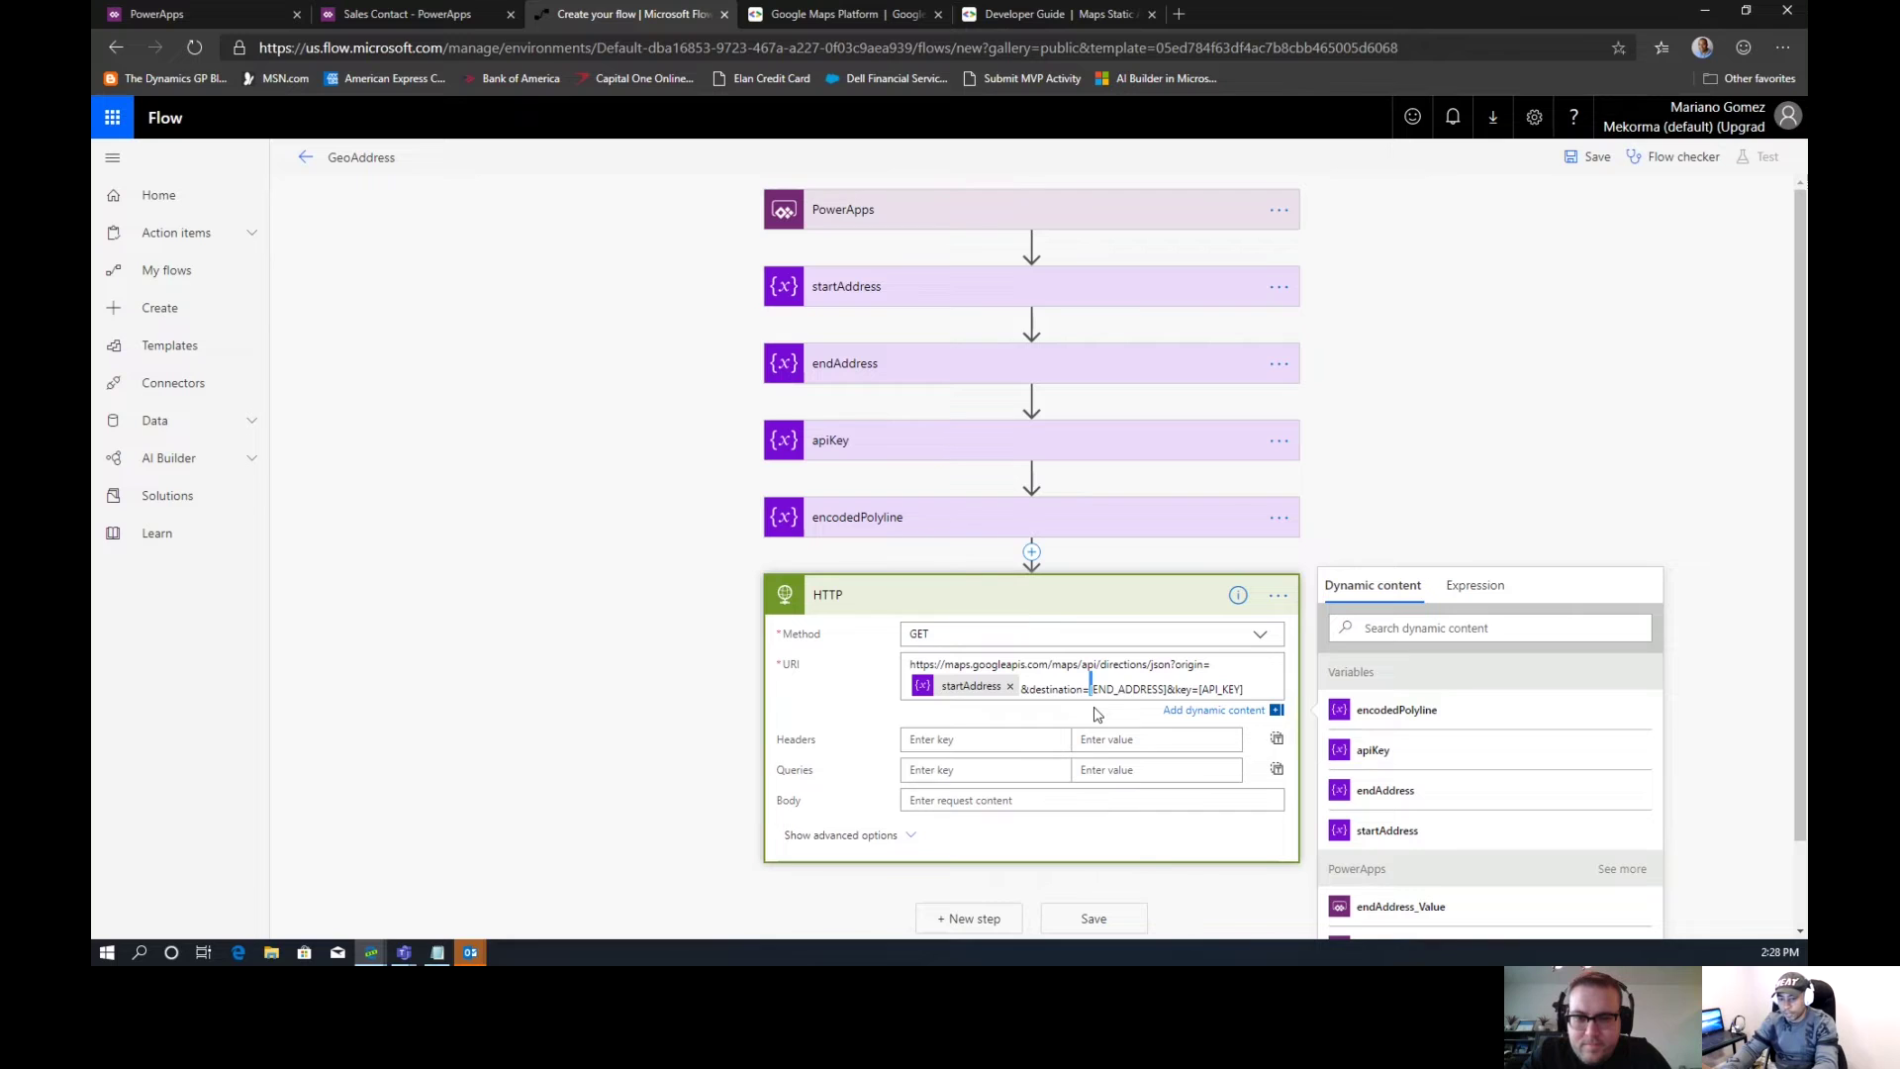
left_click(1167, 692, "shift")
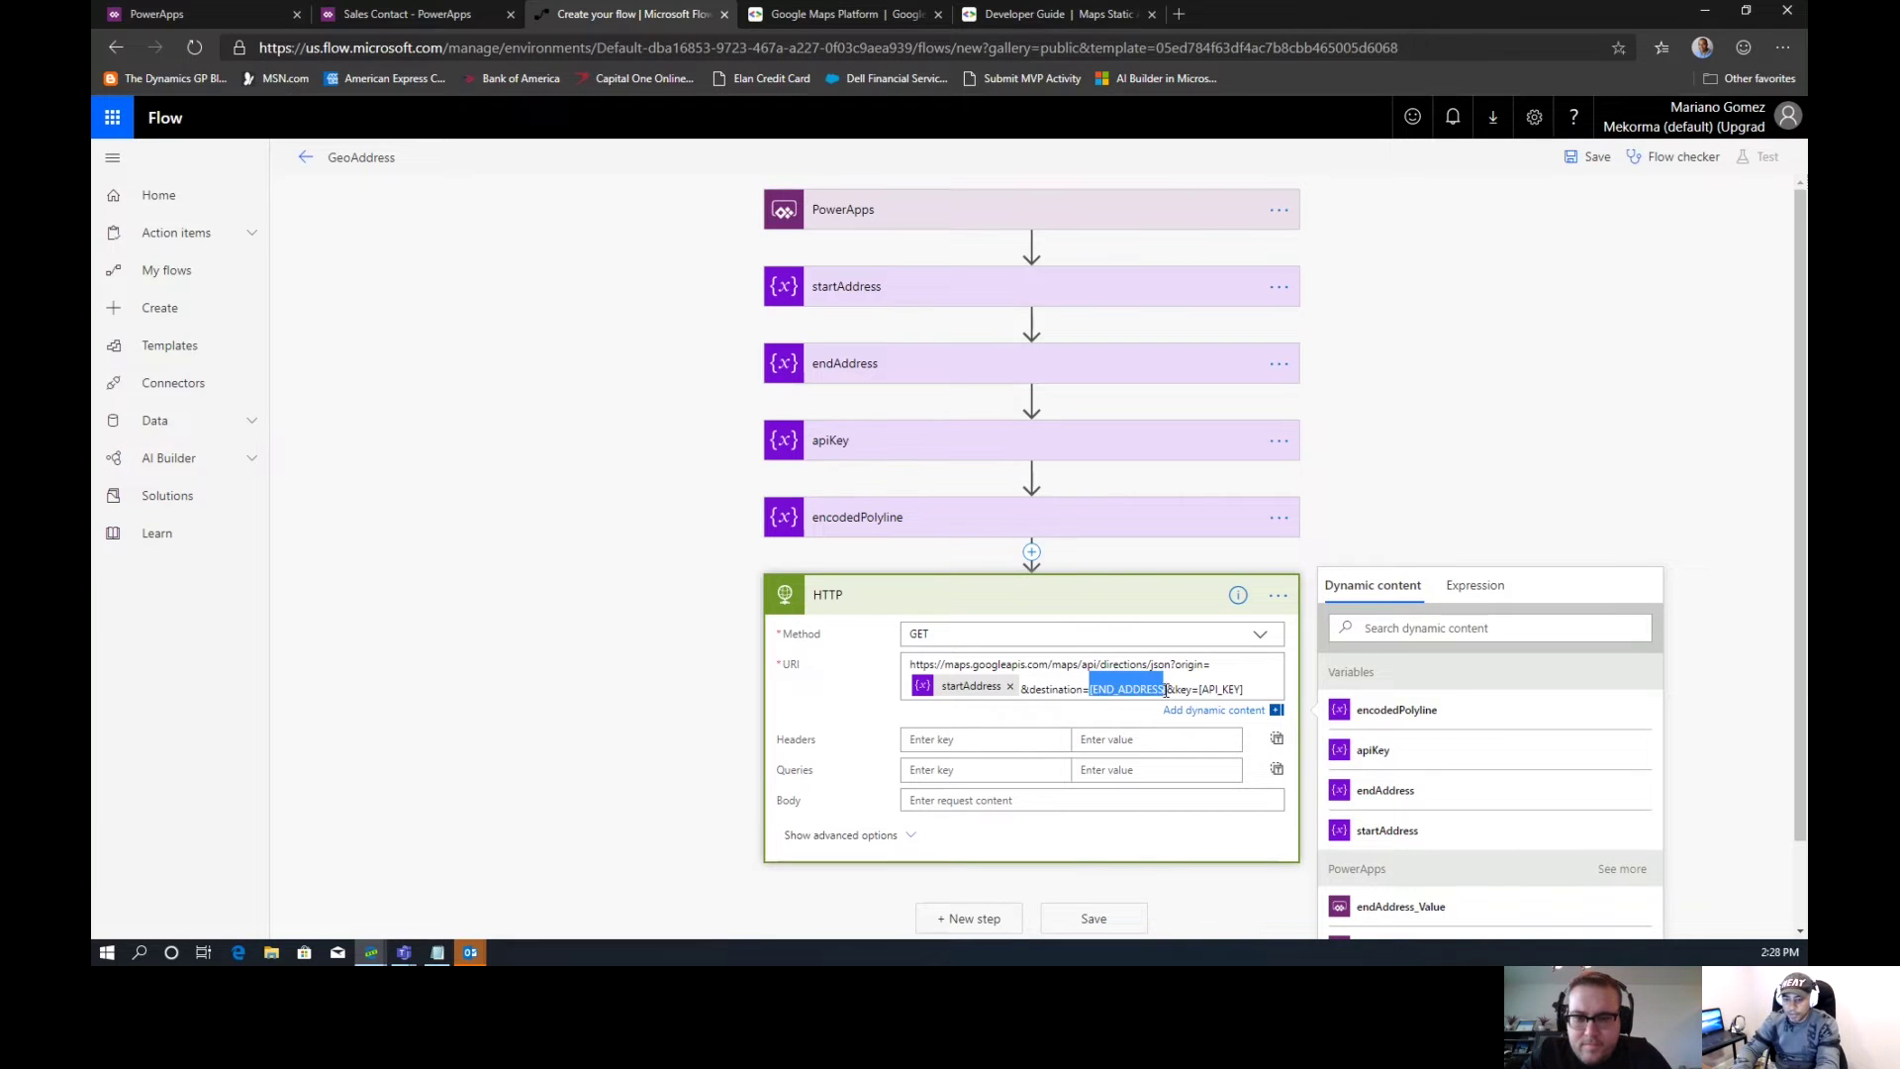
key("Left")
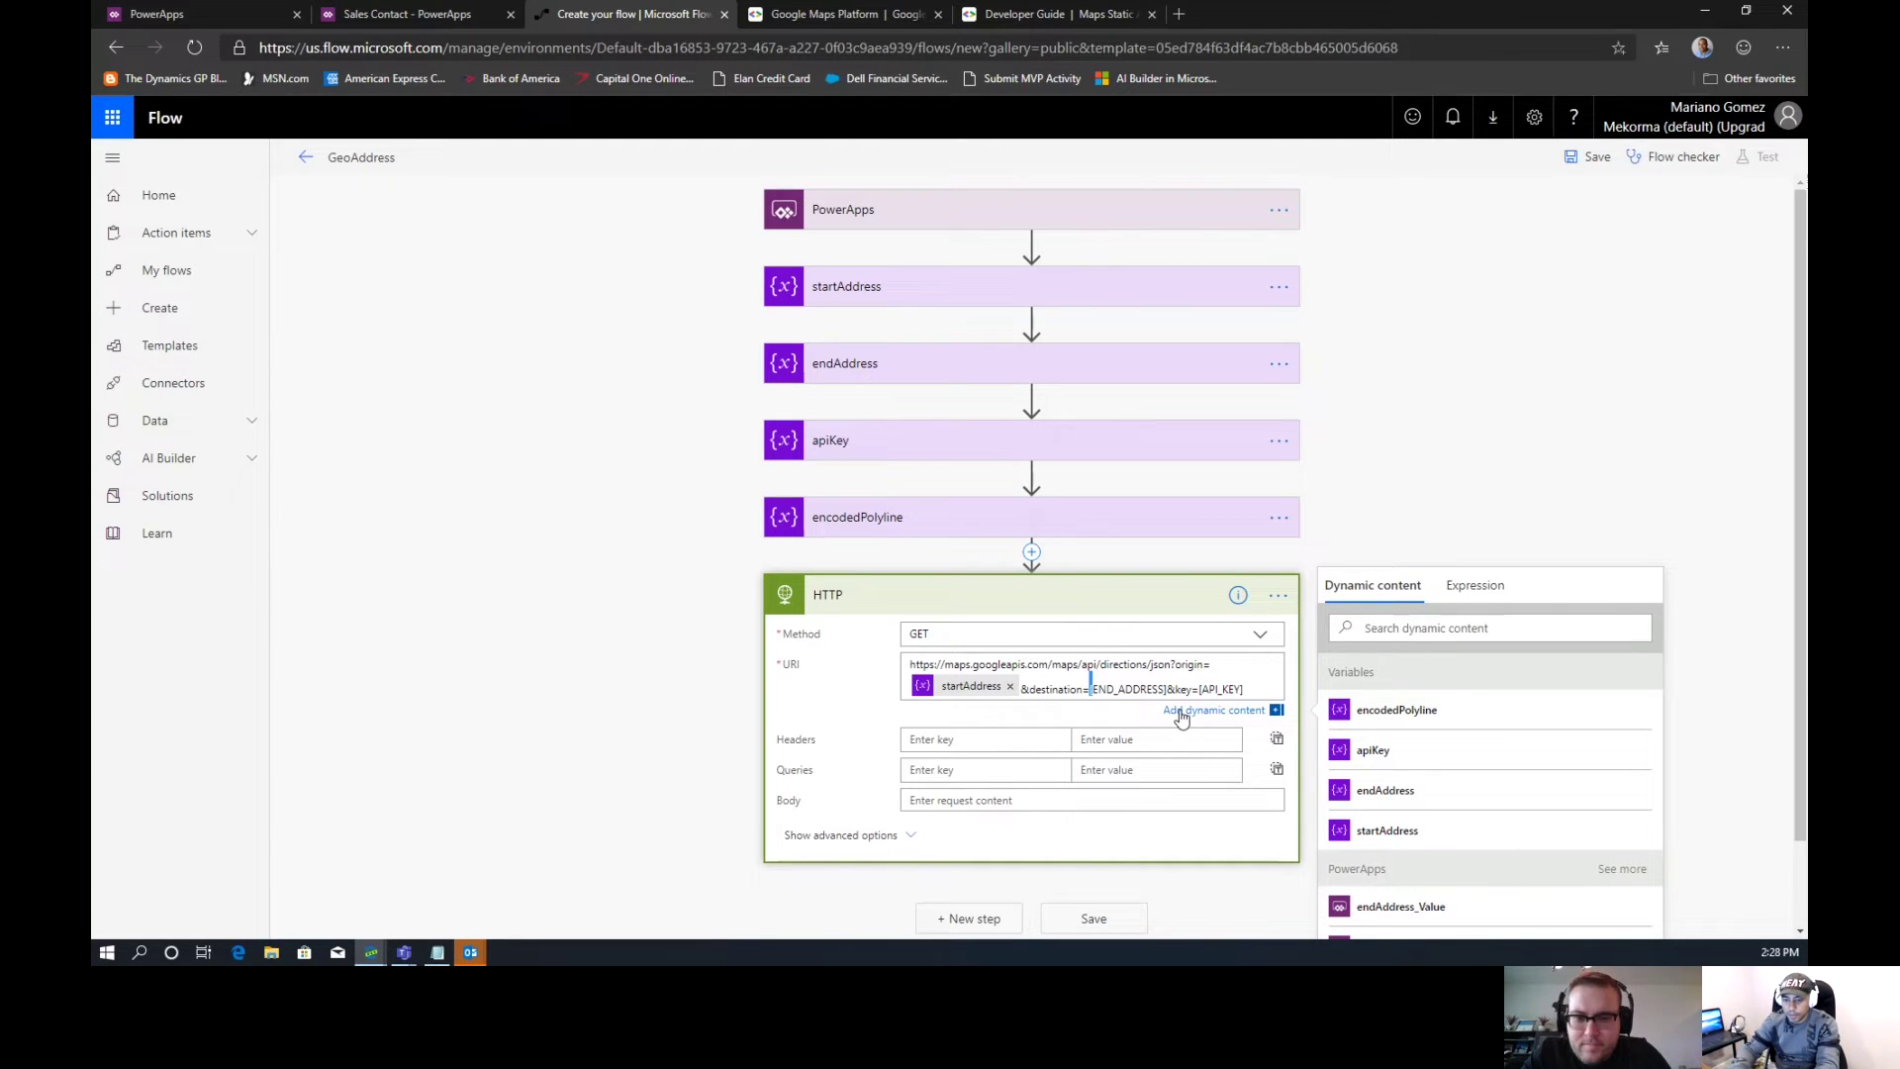
left_click(1168, 691, "shift")
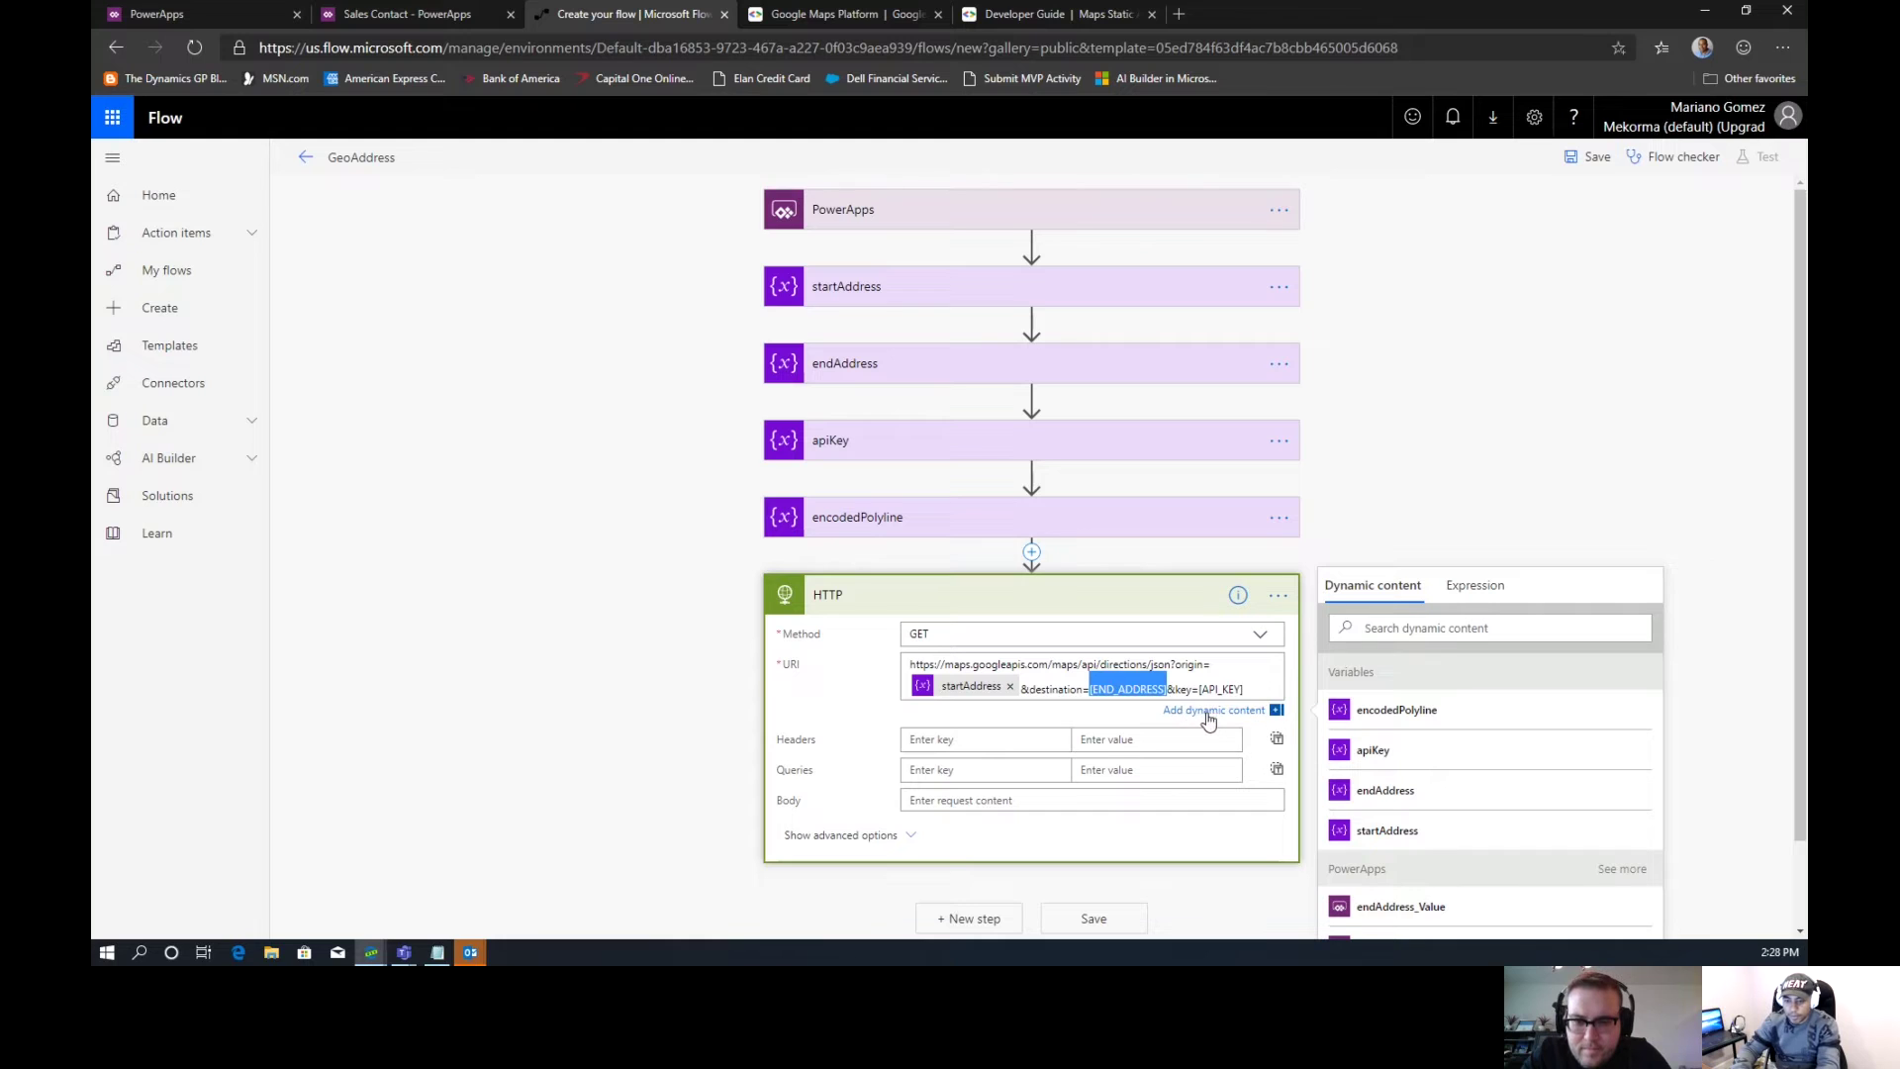
left_click(1411, 810)
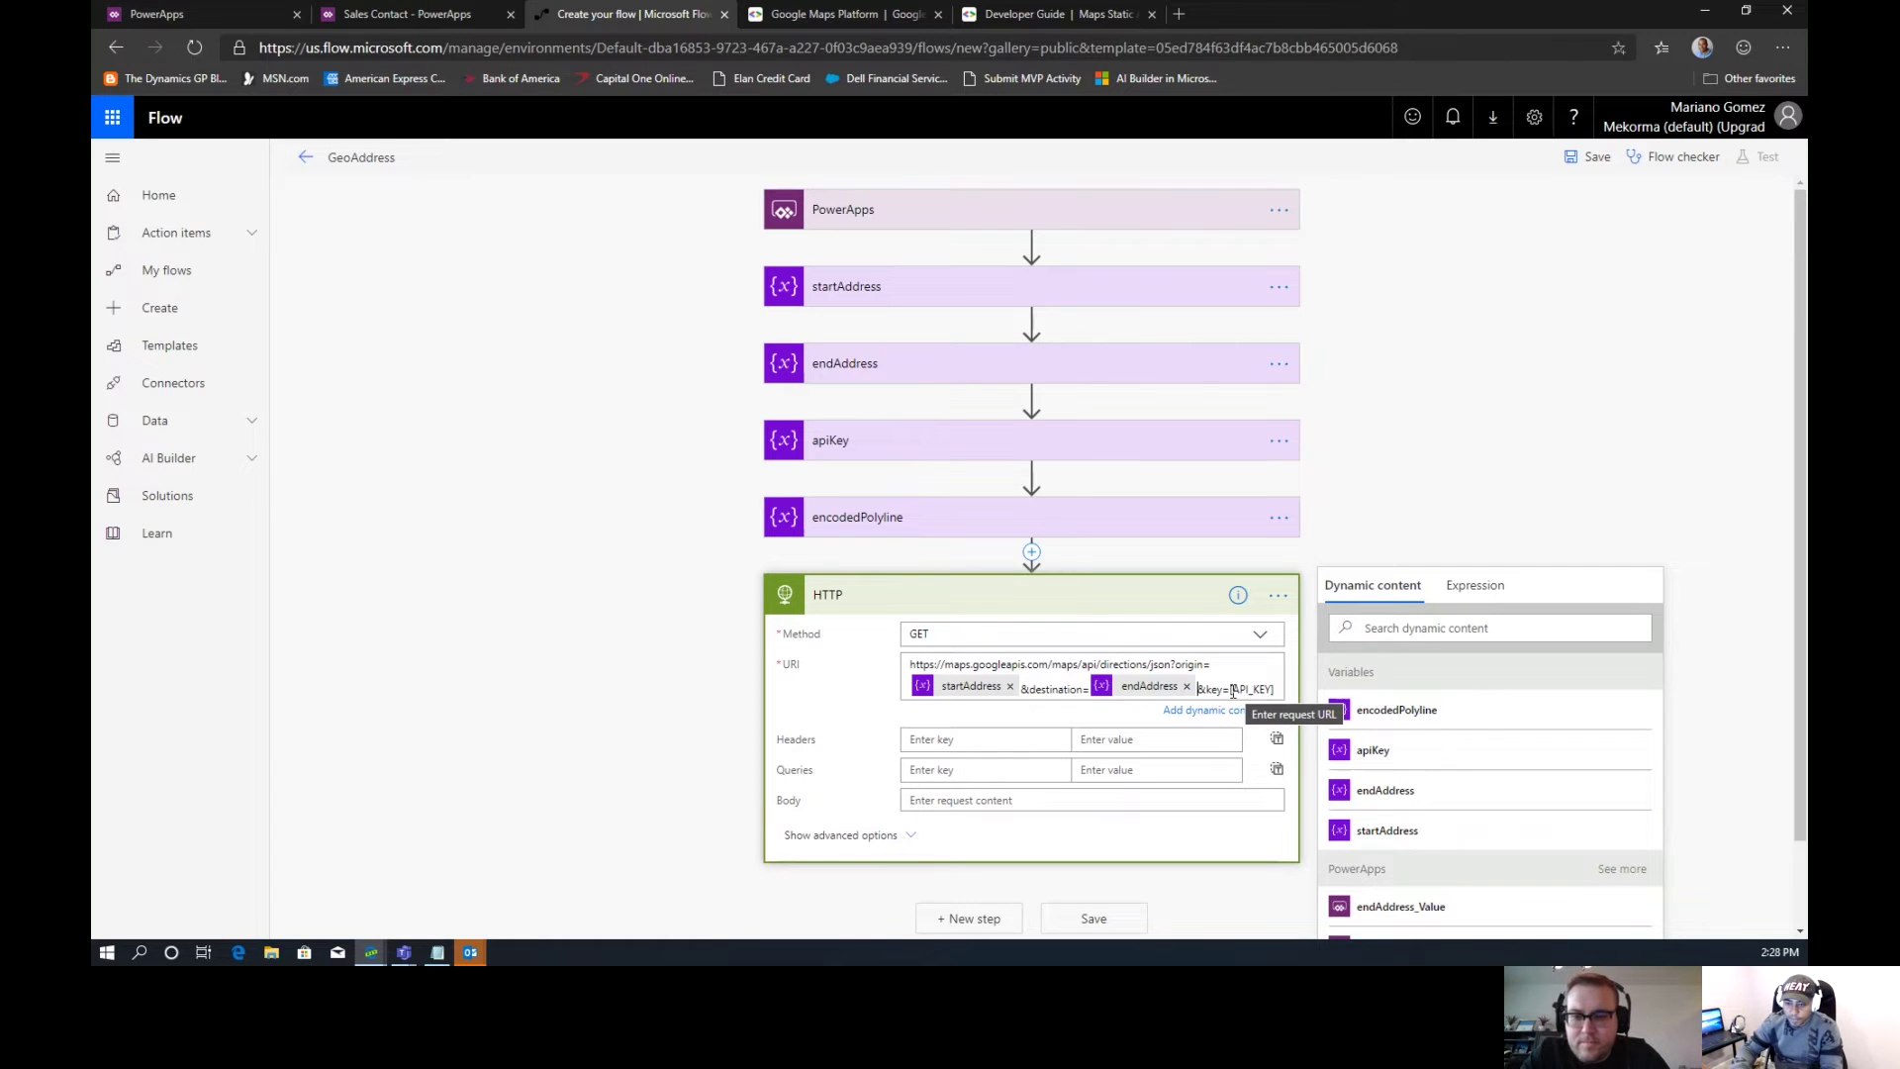
left_click(1231, 690)
left_click(1274, 690, "shift")
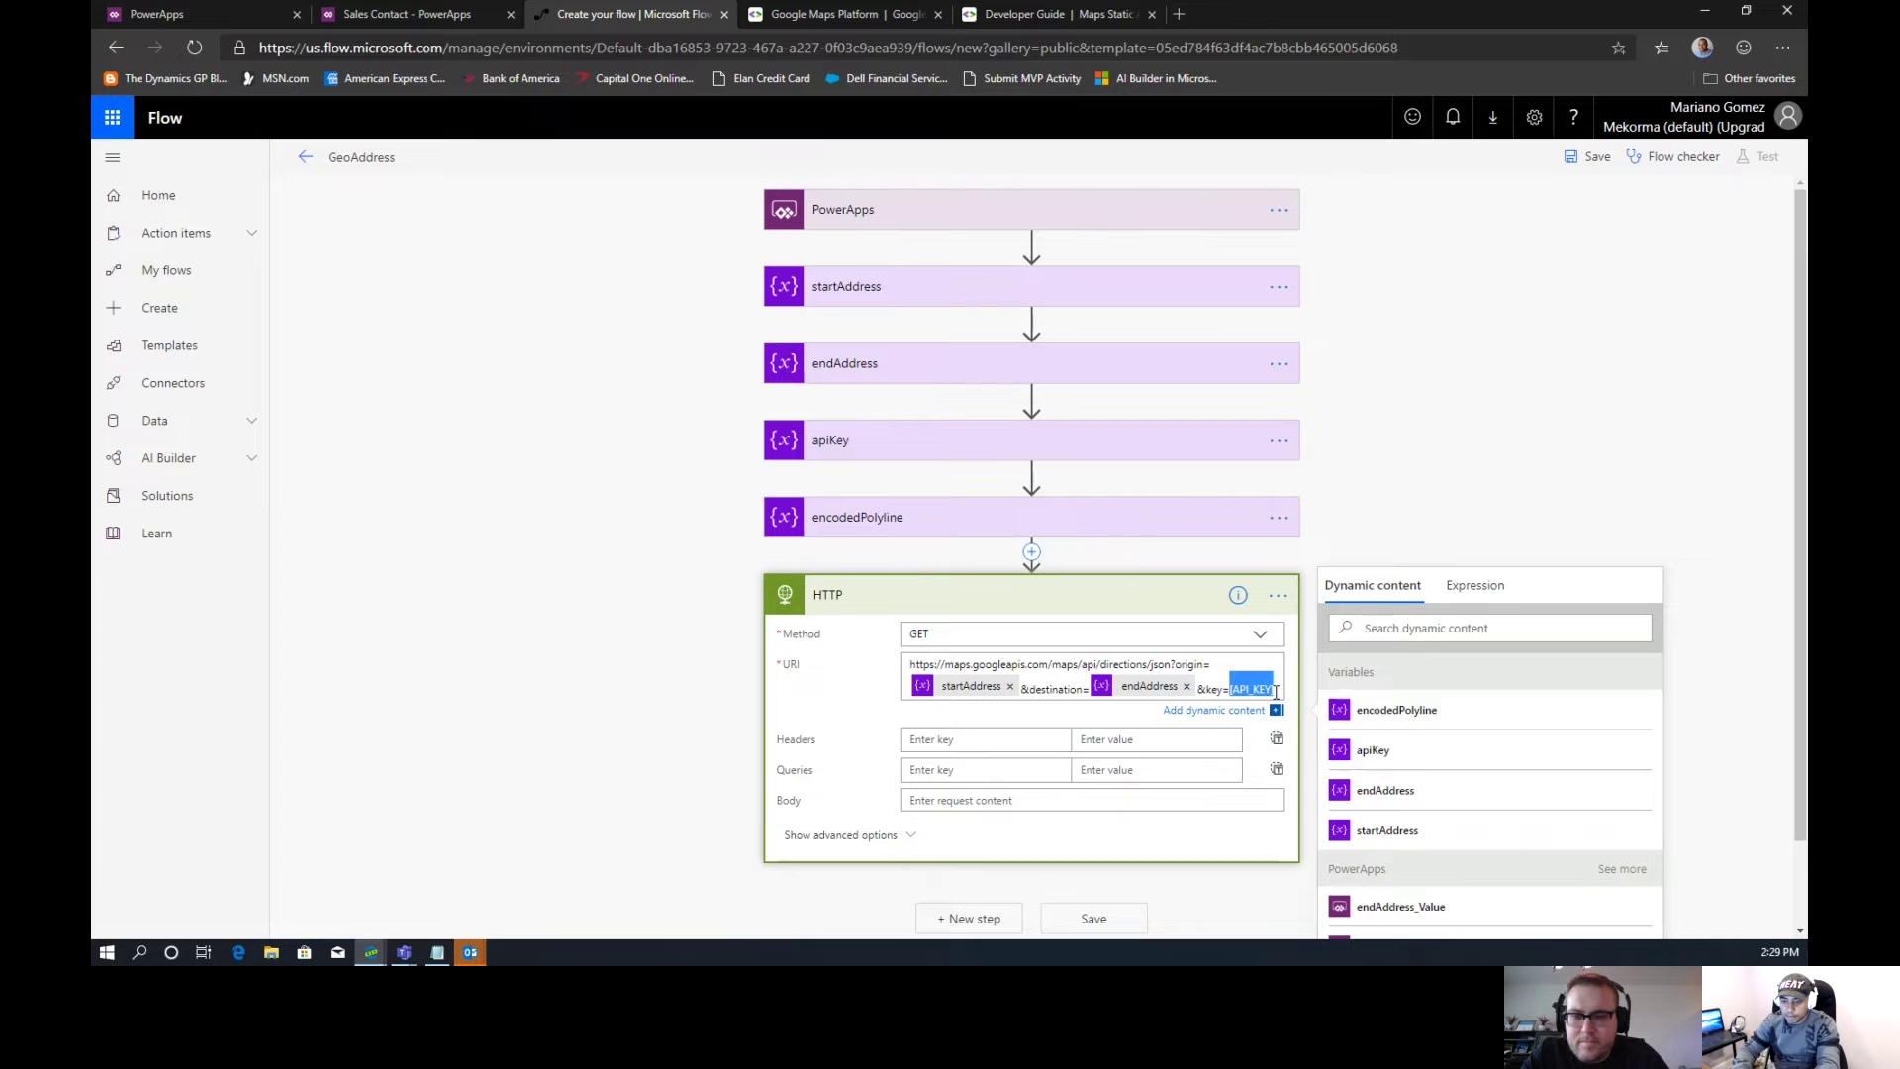
left_click(1375, 767)
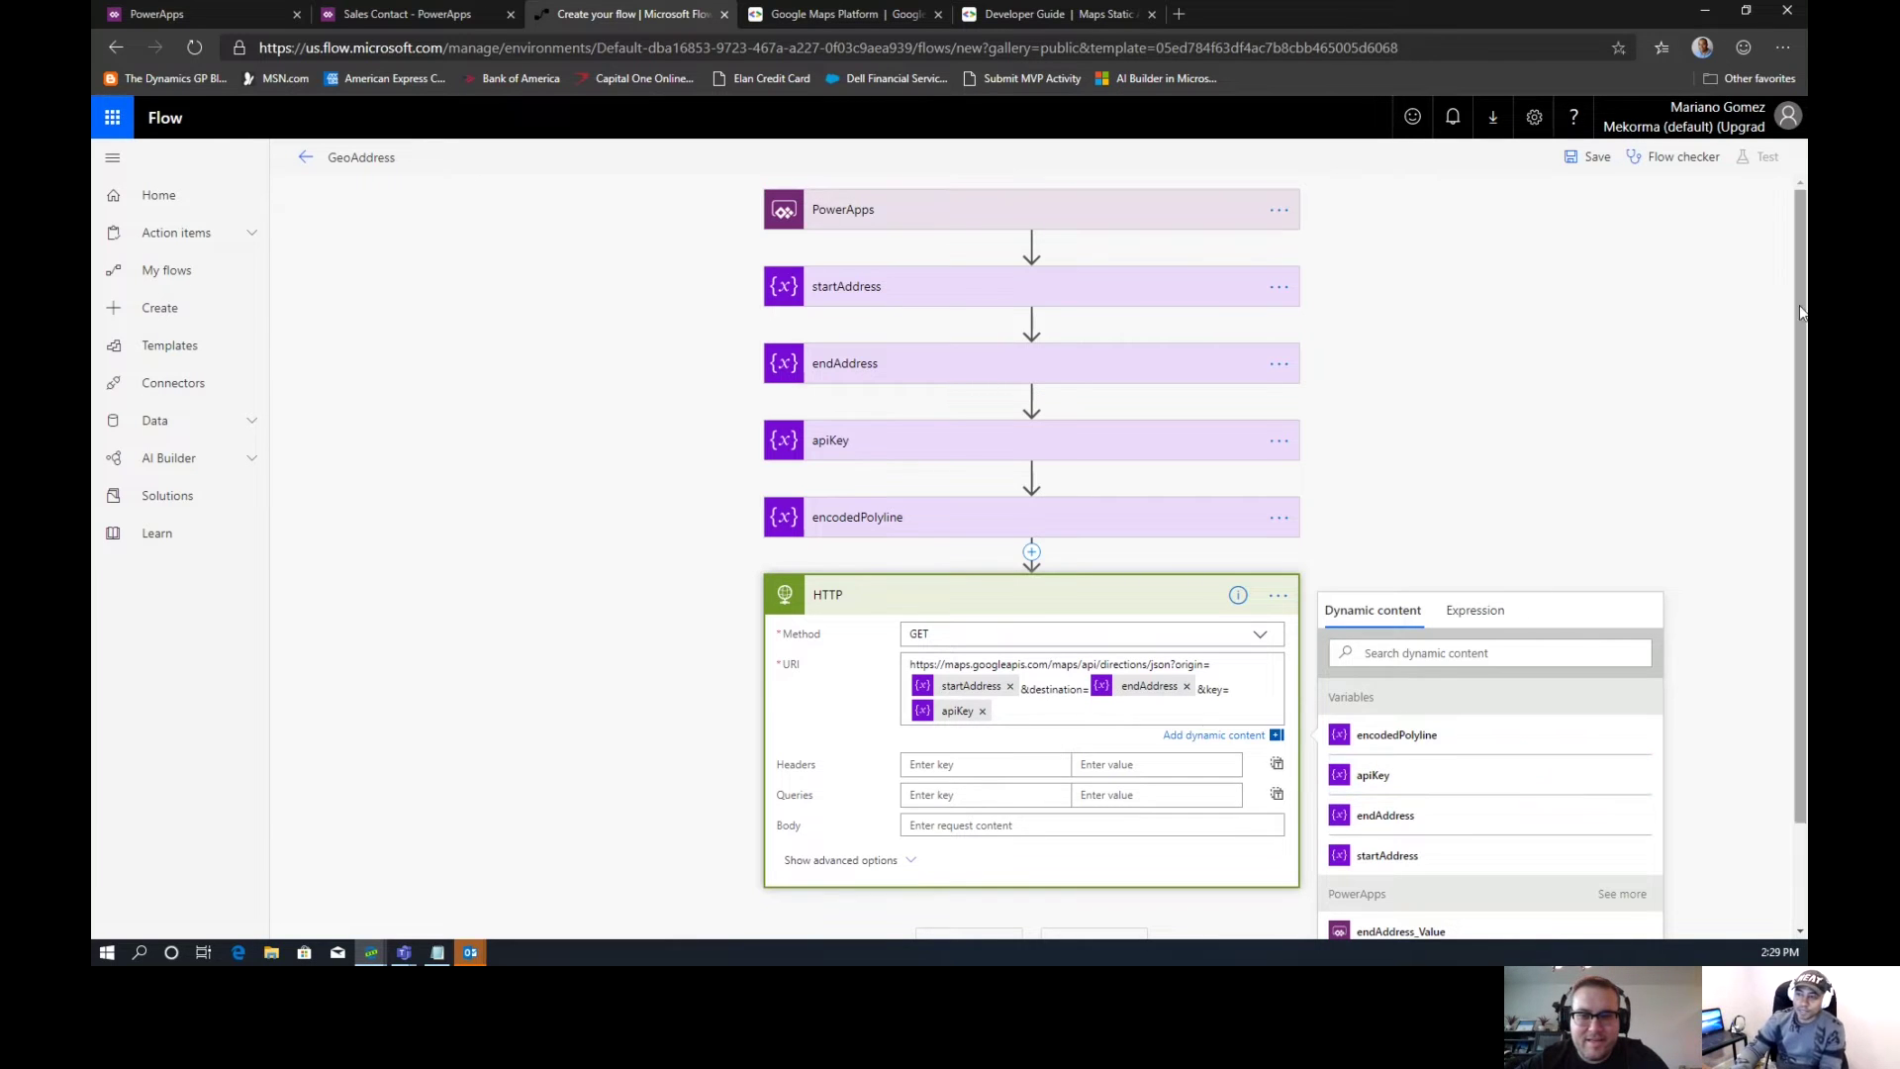
left_click_drag(1797, 329, 1797, 585)
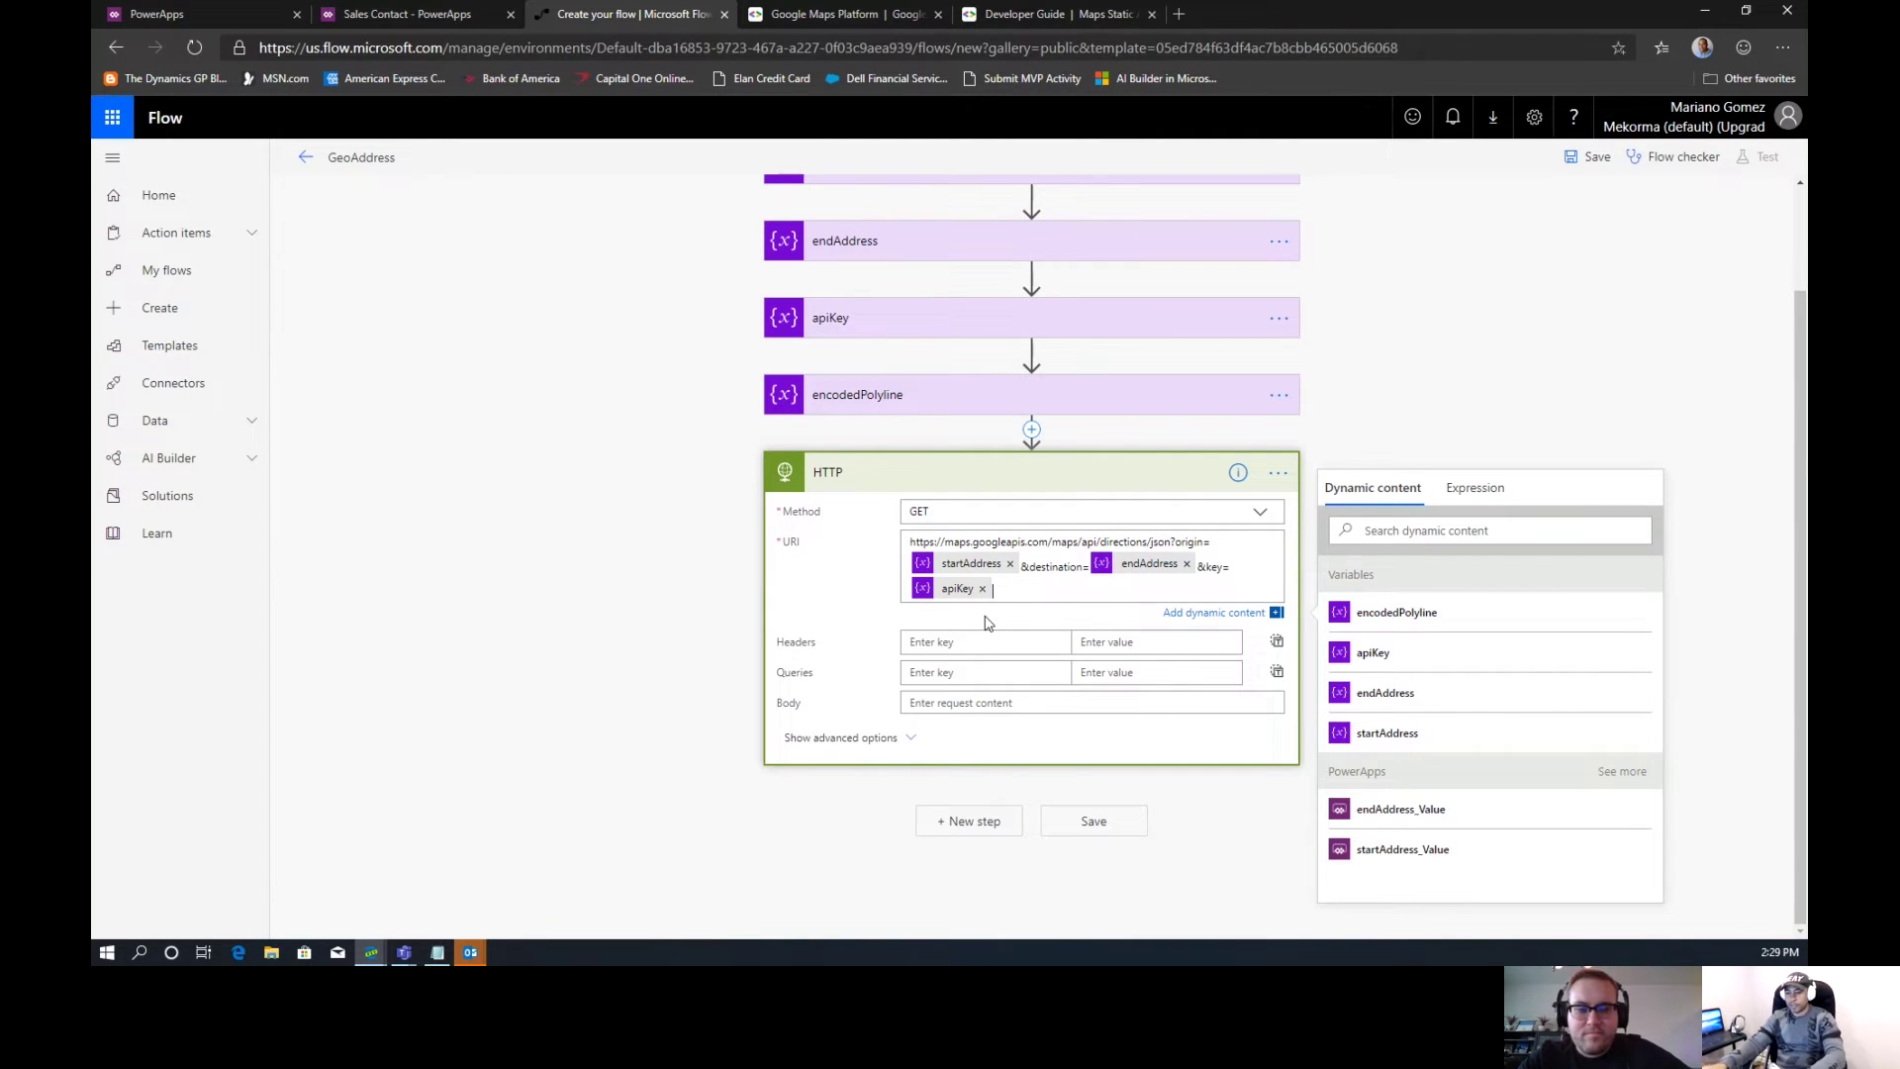
Cancel an unneeded new action and save the GeoAddress flow
left_click(976, 823)
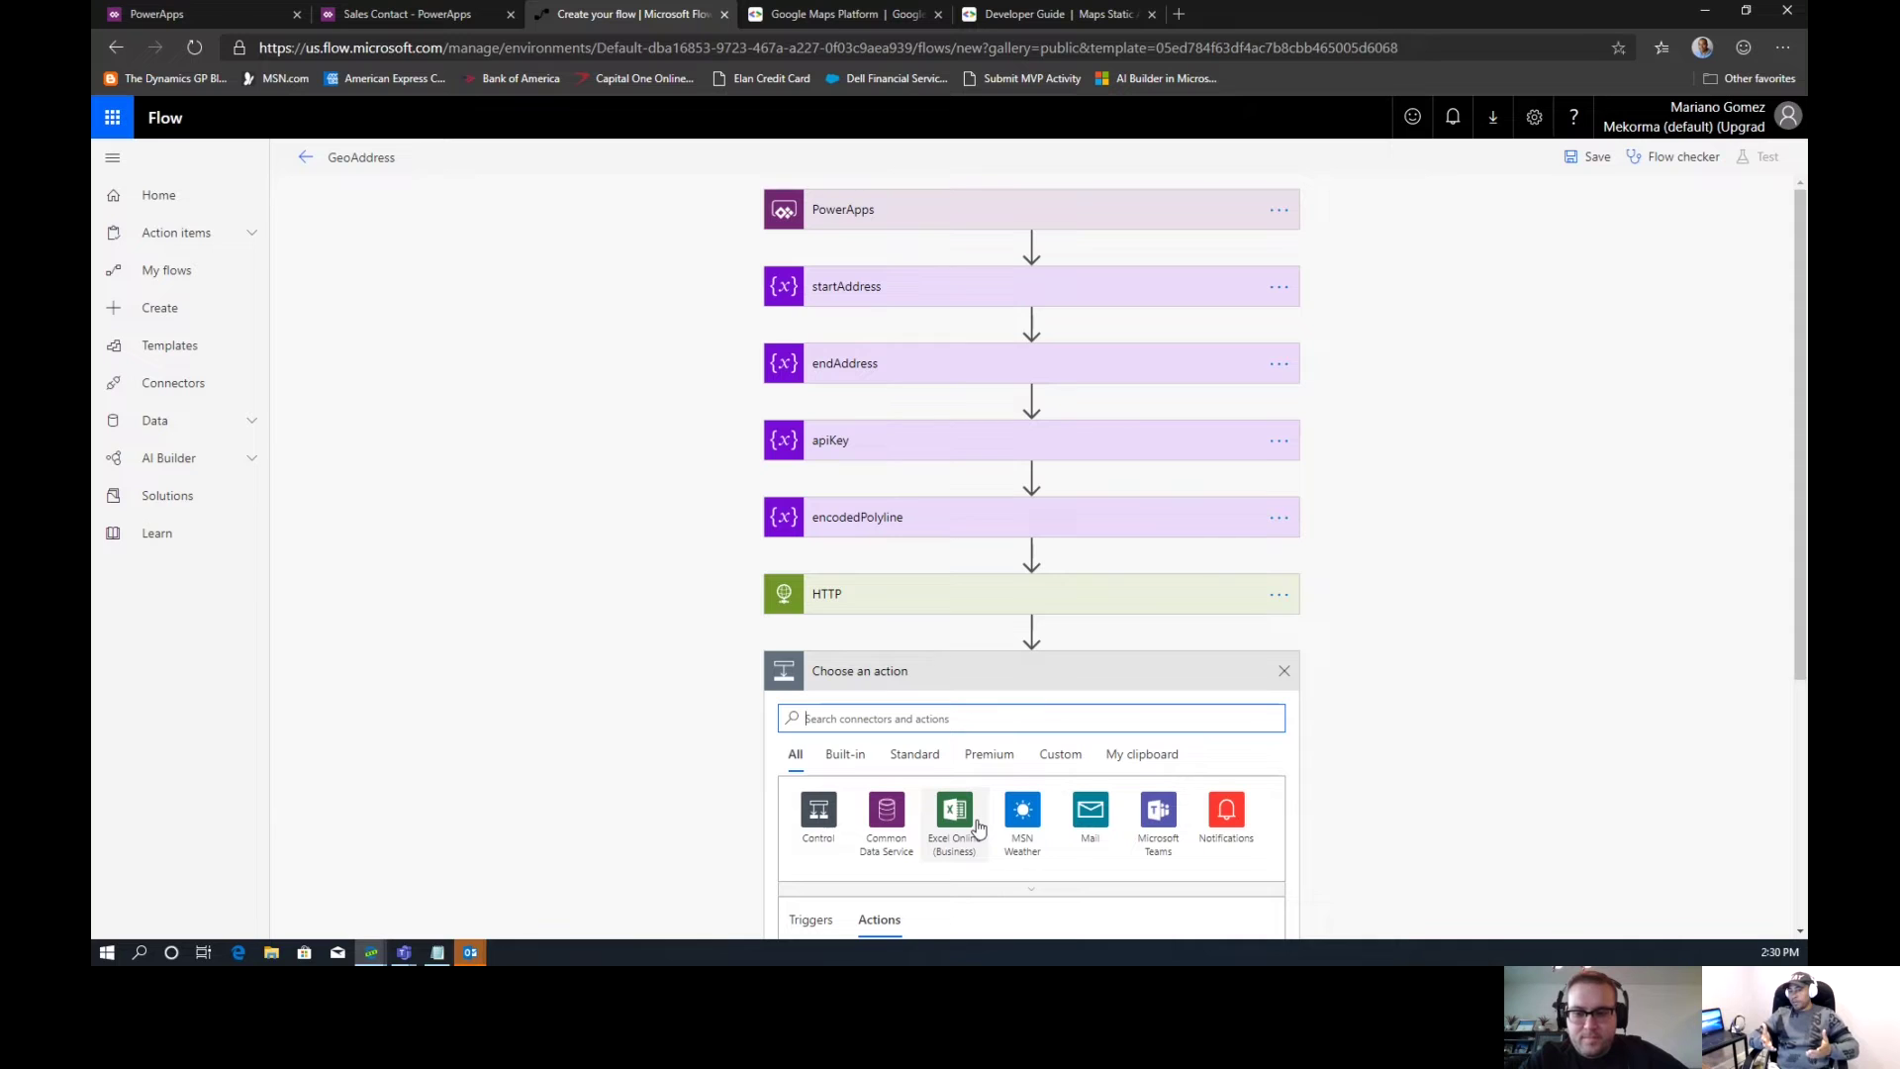
left_click(1287, 679)
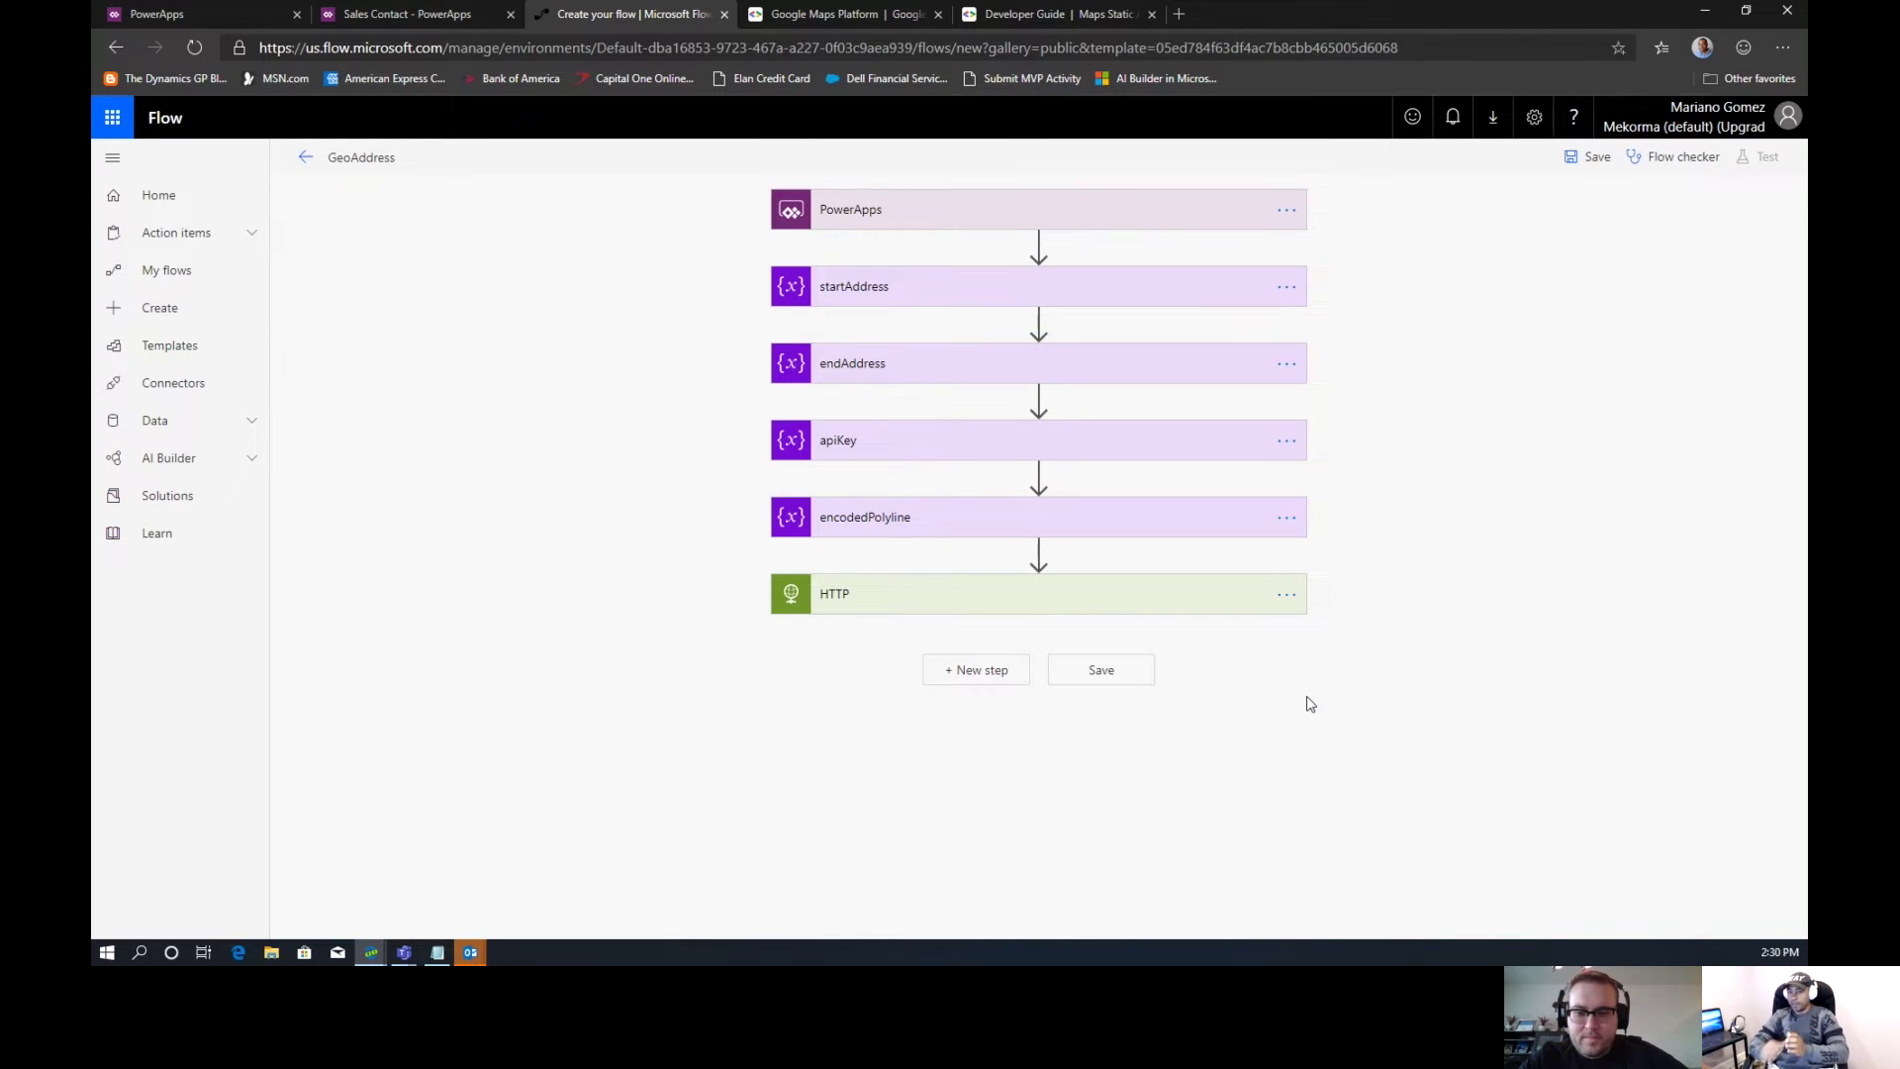
left_click(1591, 161)
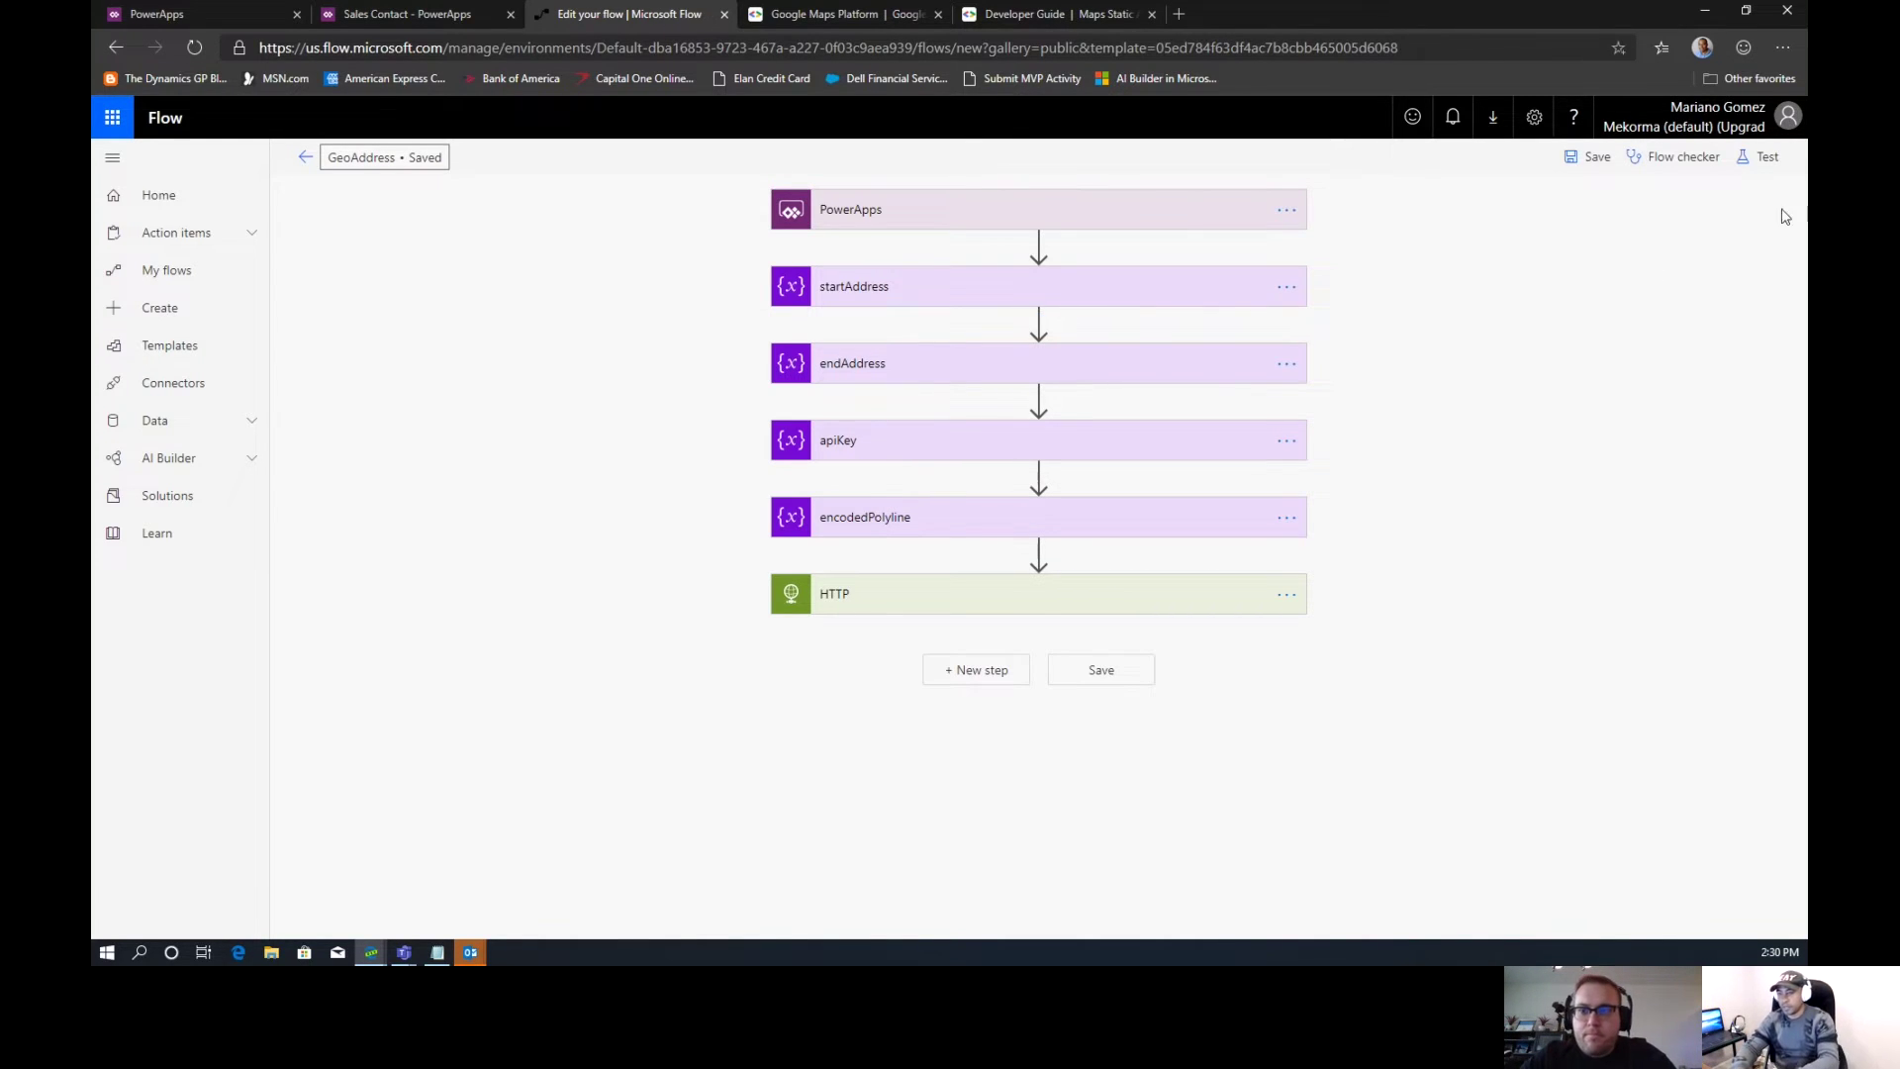
left_click(1768, 160)
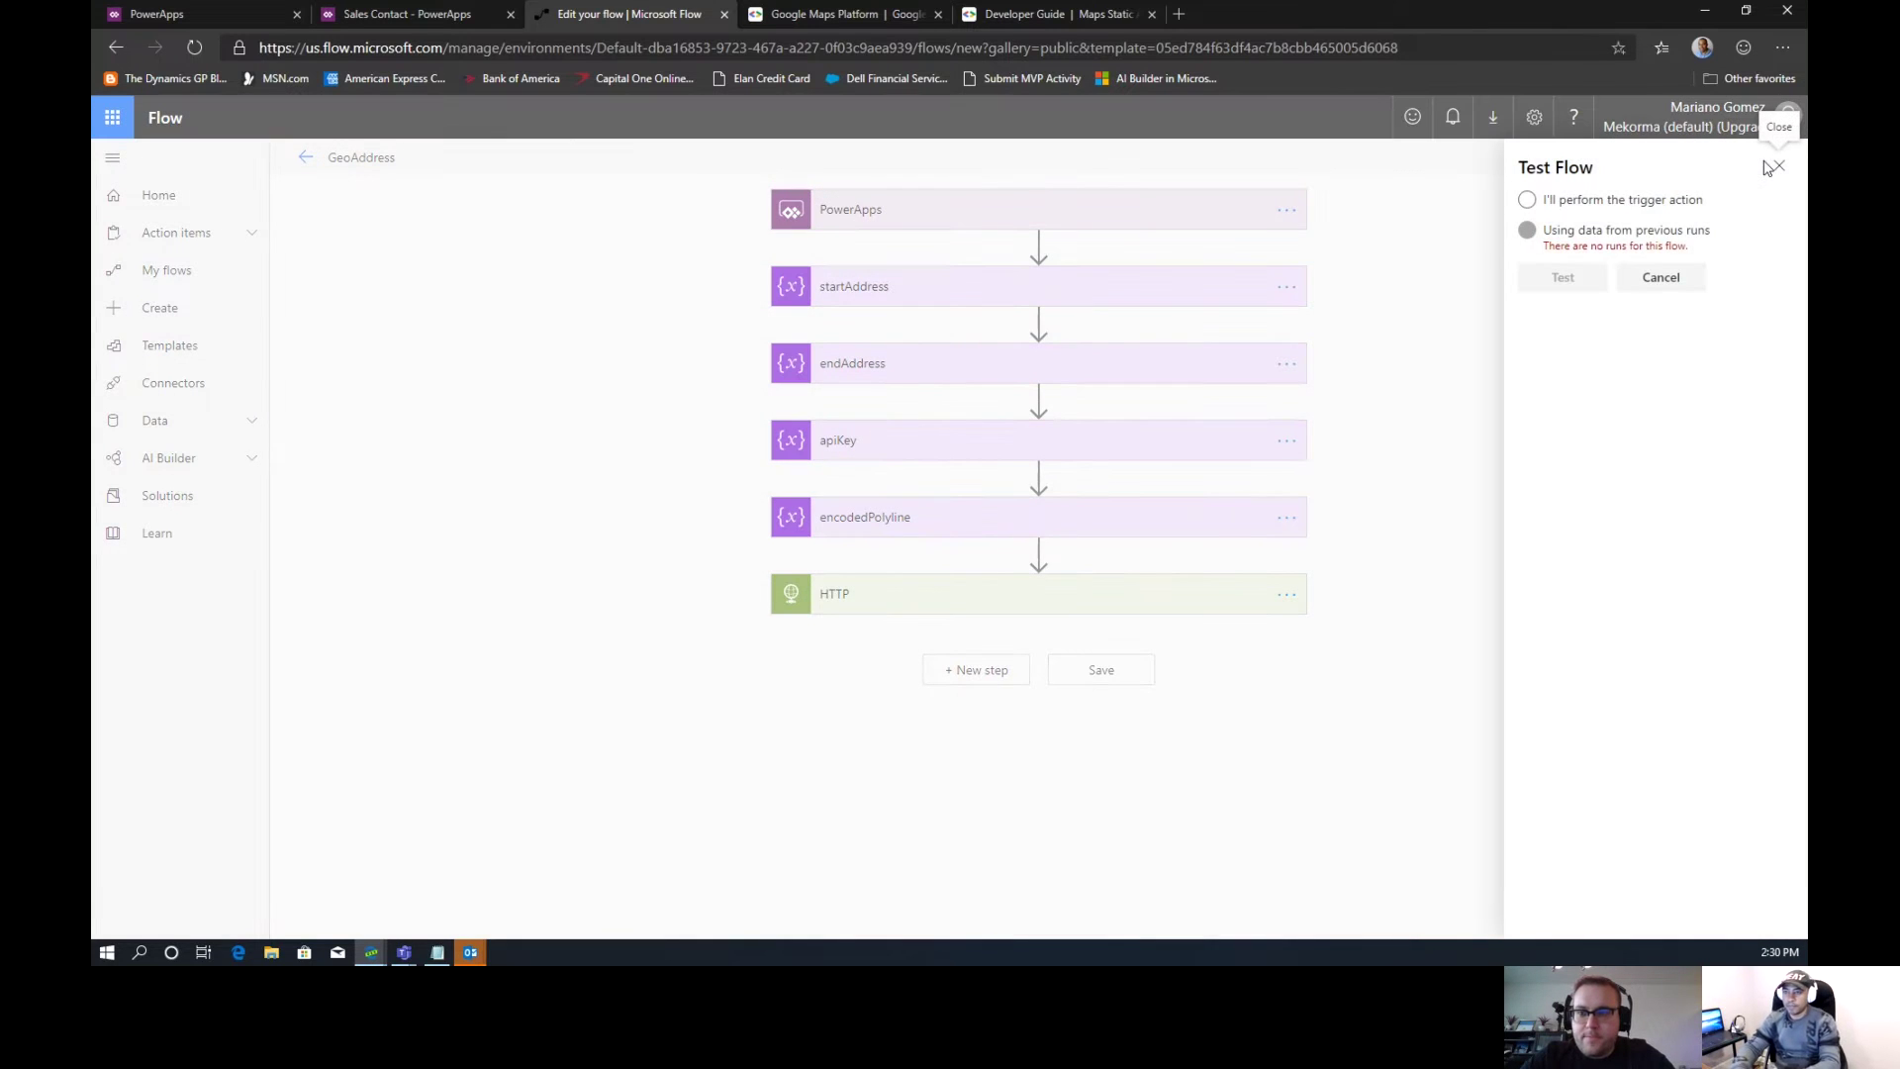
Run a manual test, entering a start address and an end address as trigger inputs
left_click(1534, 205)
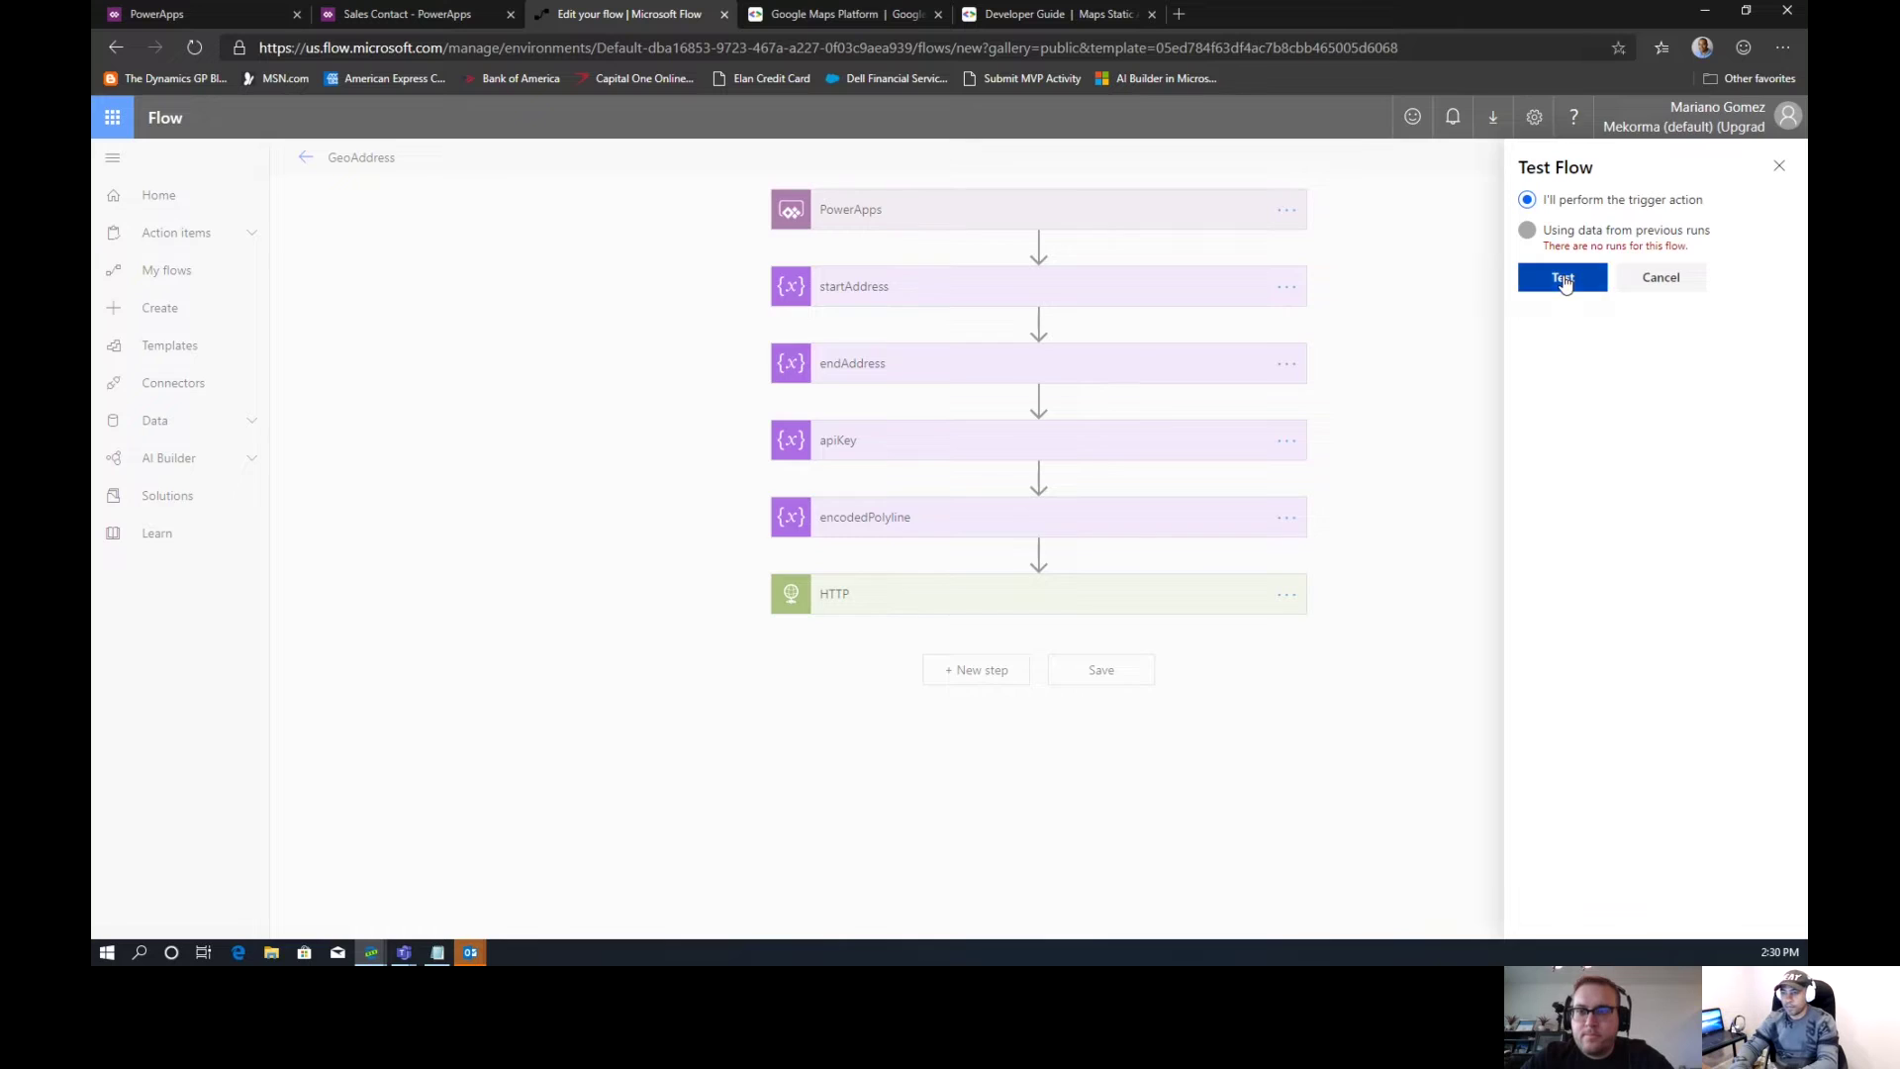
left_click(1563, 278)
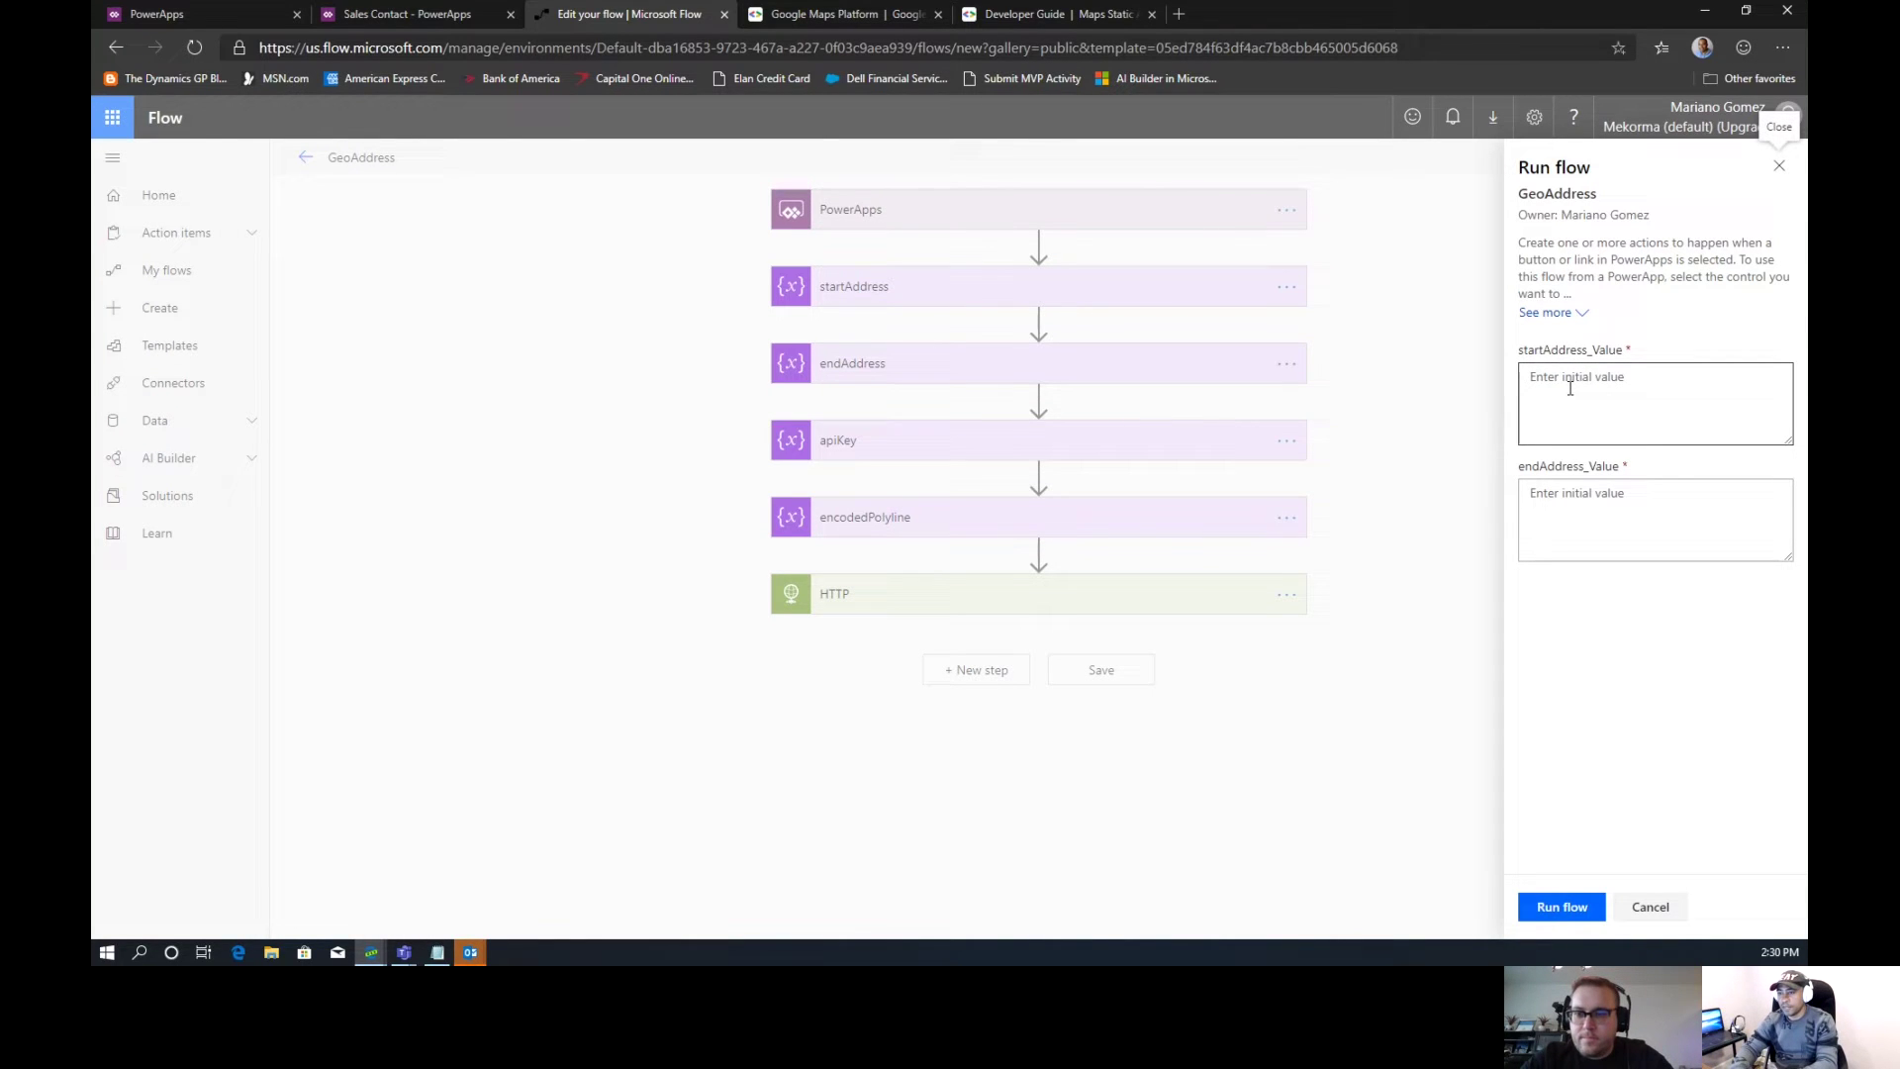
left_click(1569, 388)
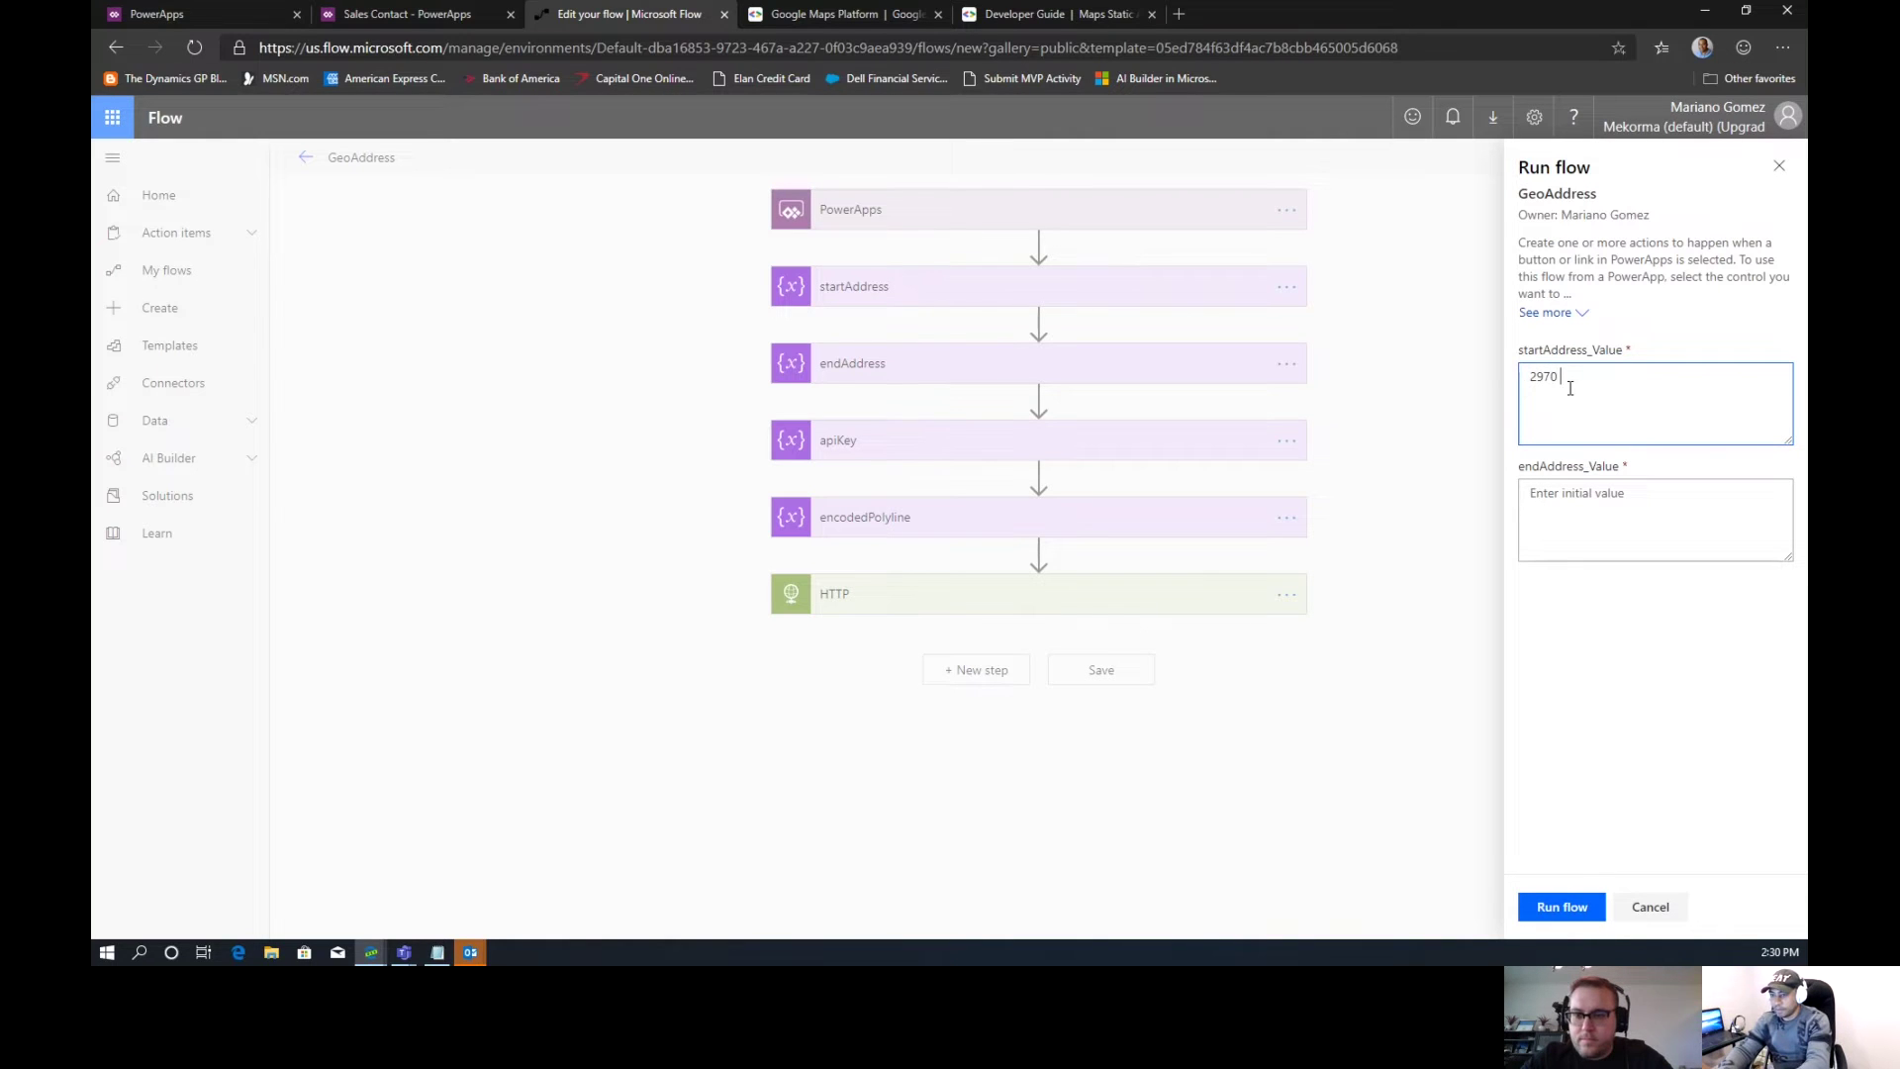
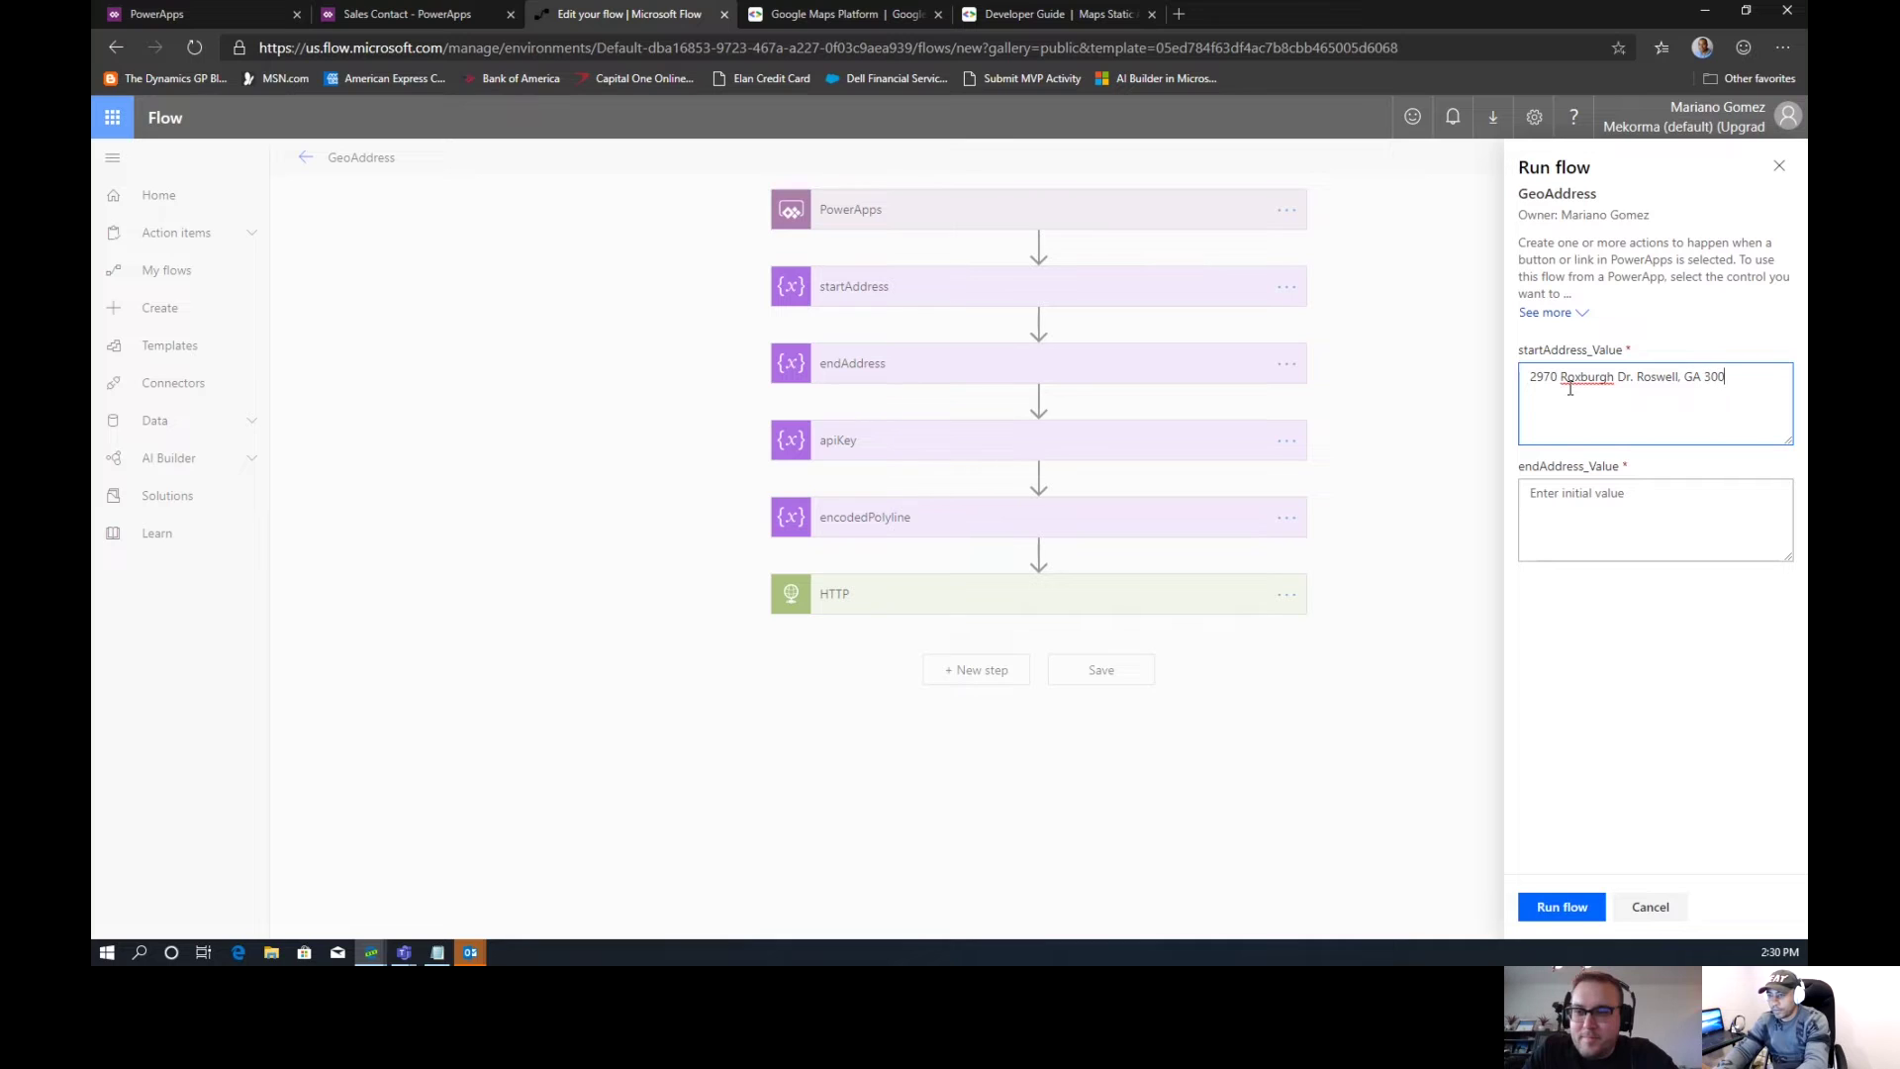
left_click(1571, 507)
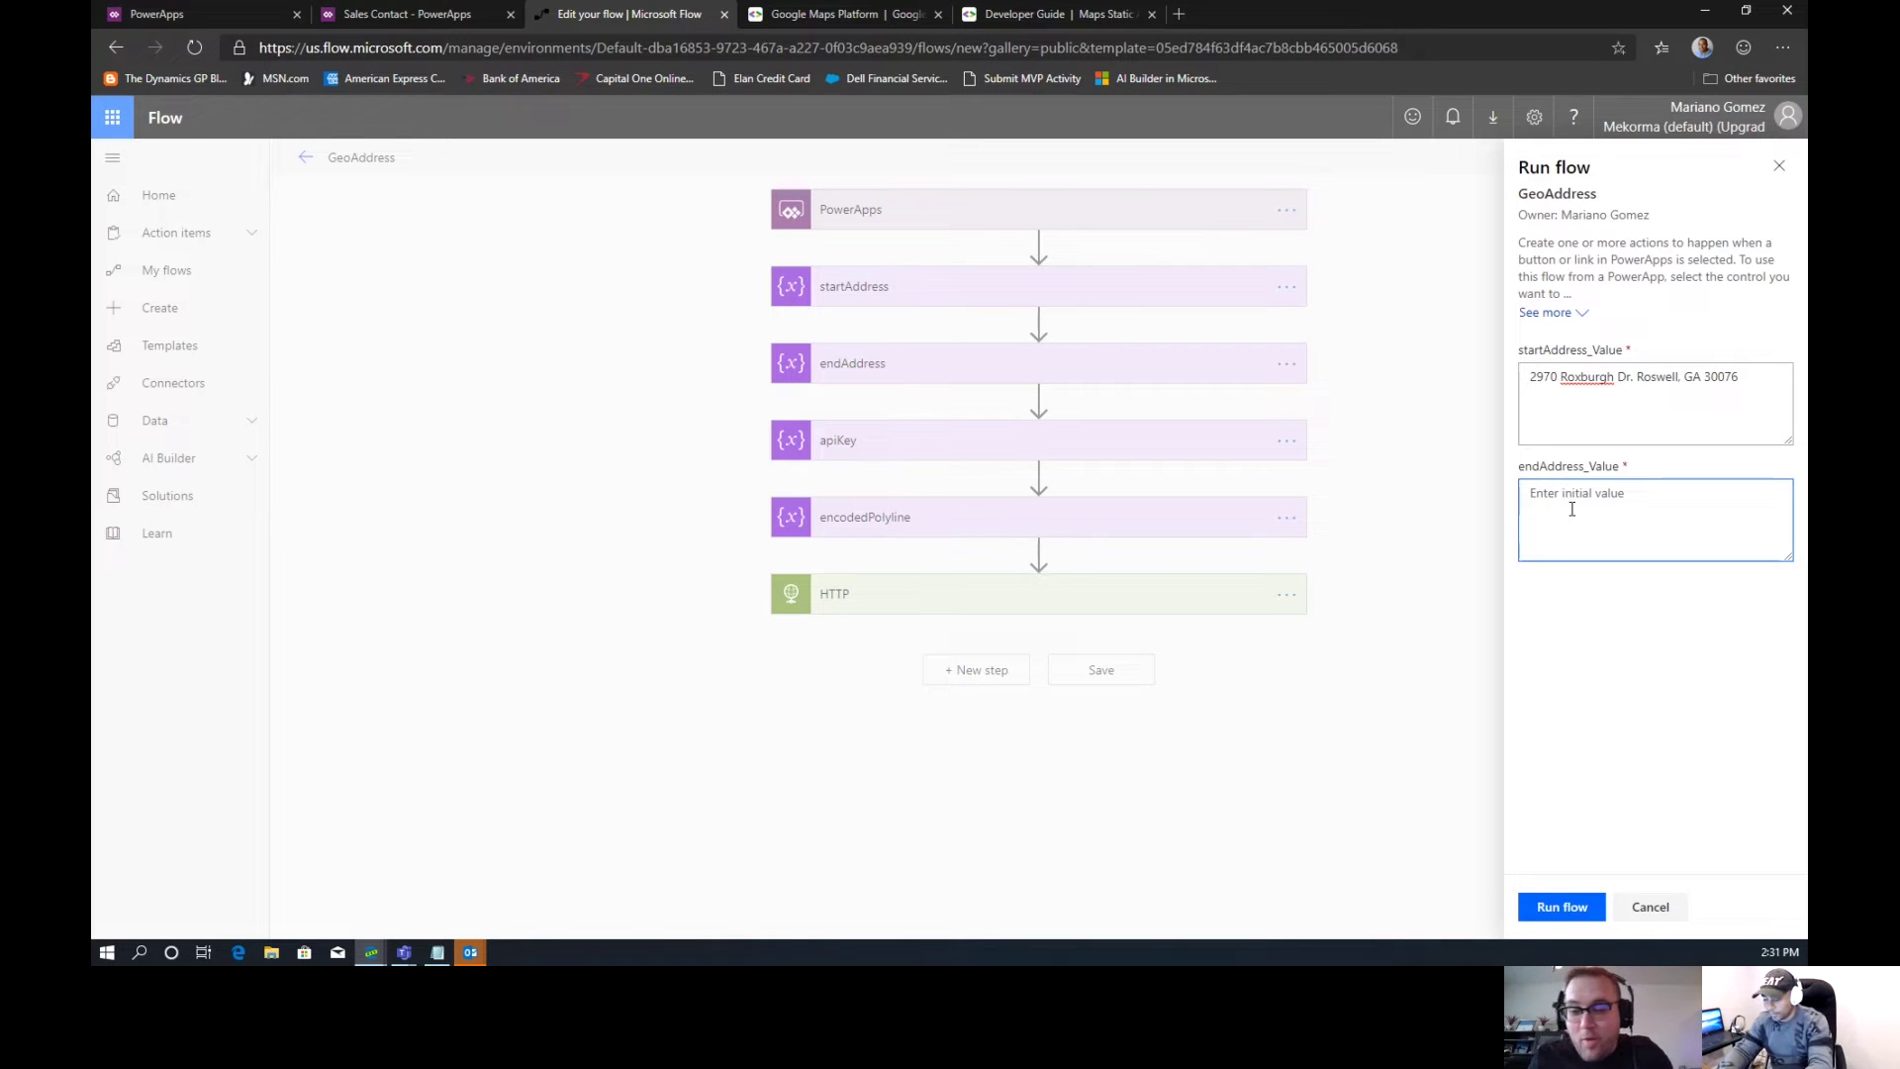
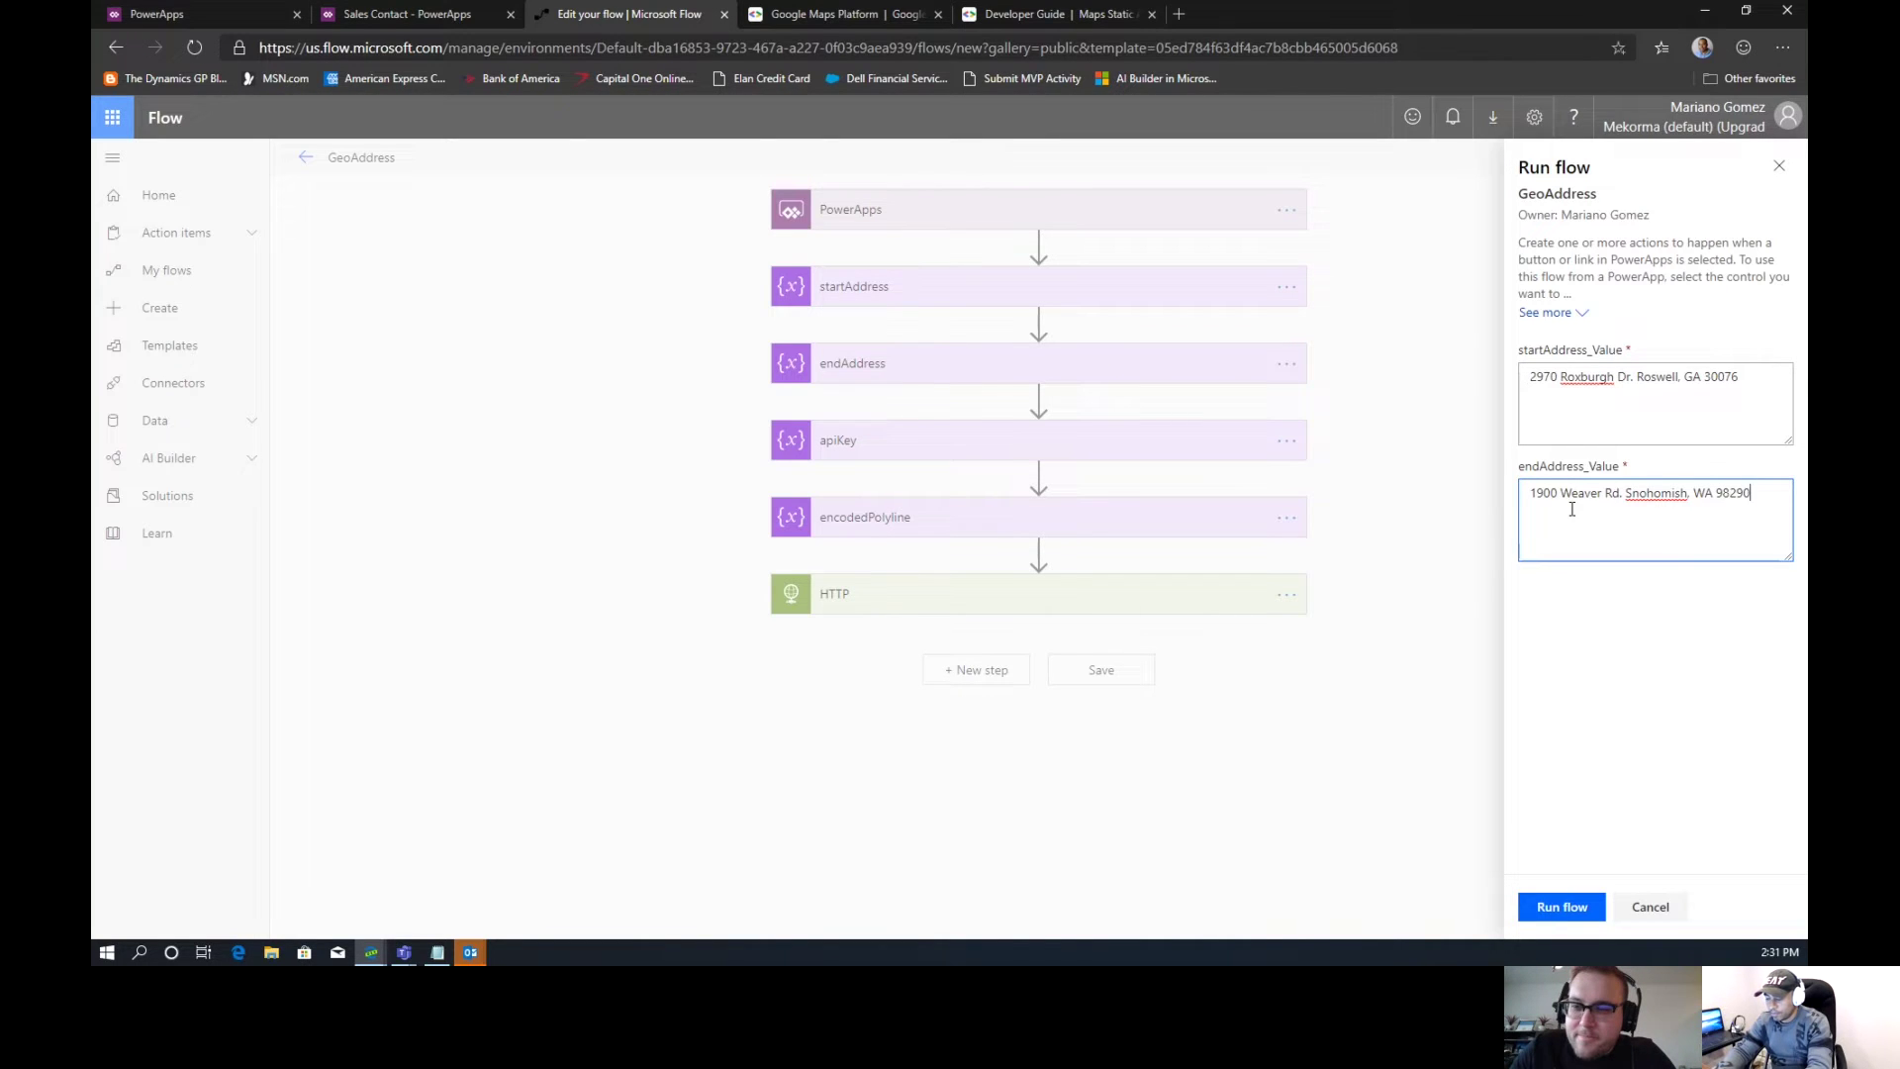
left_click(1556, 904)
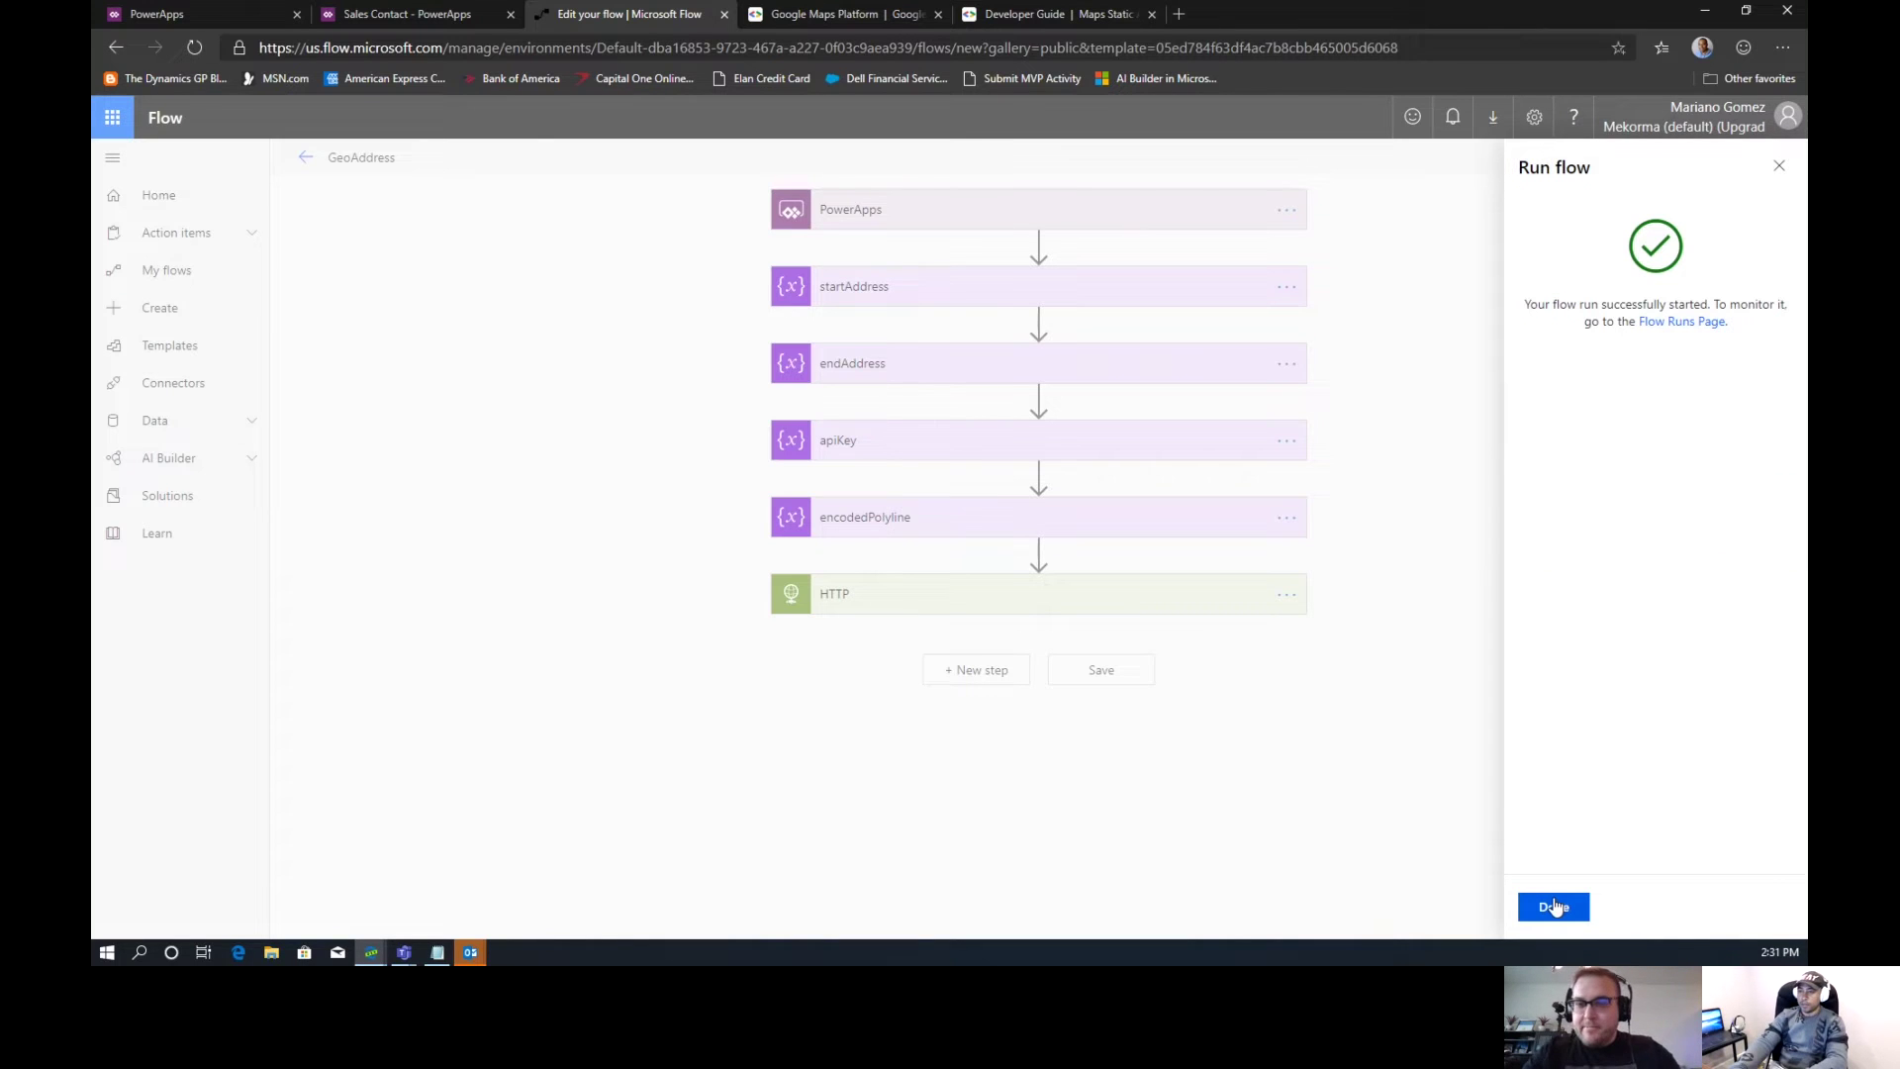
Open the latest run's details from the GeoAddress run history
left_click(1673, 323)
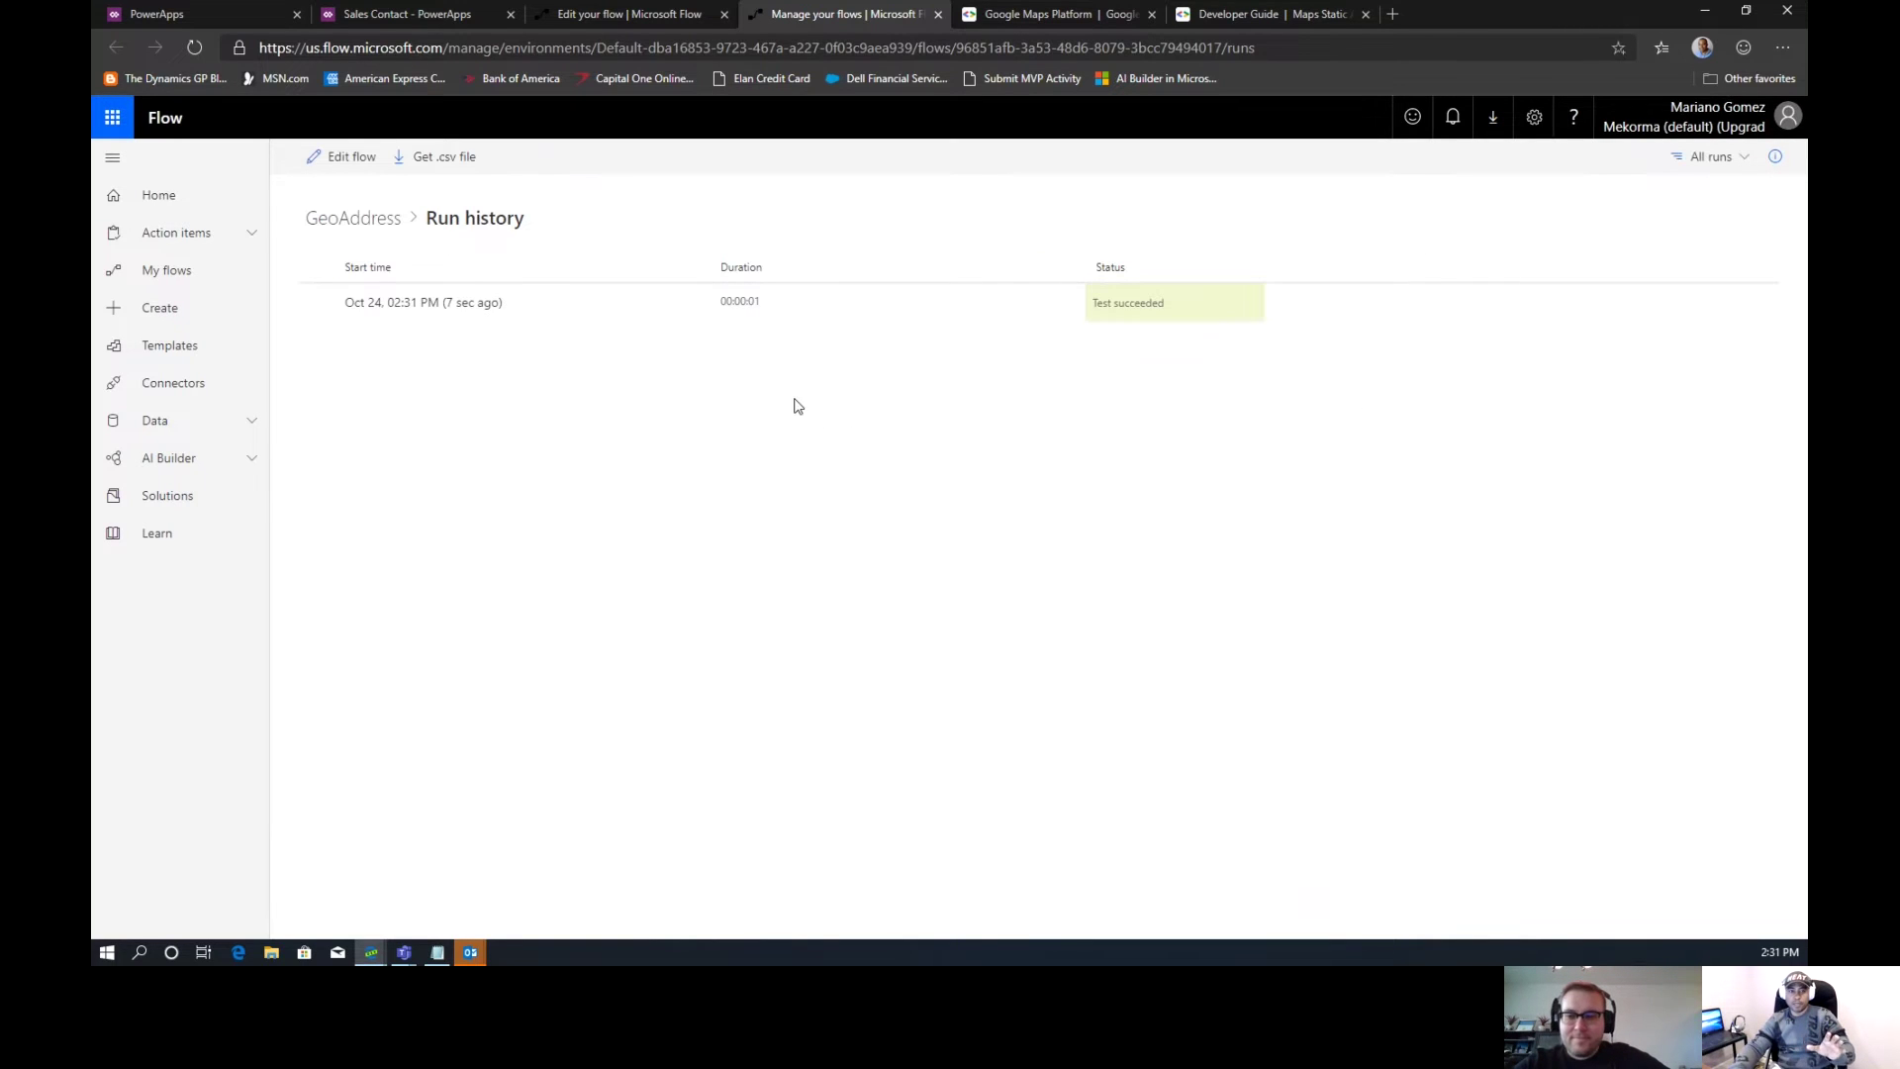
left_click(425, 303)
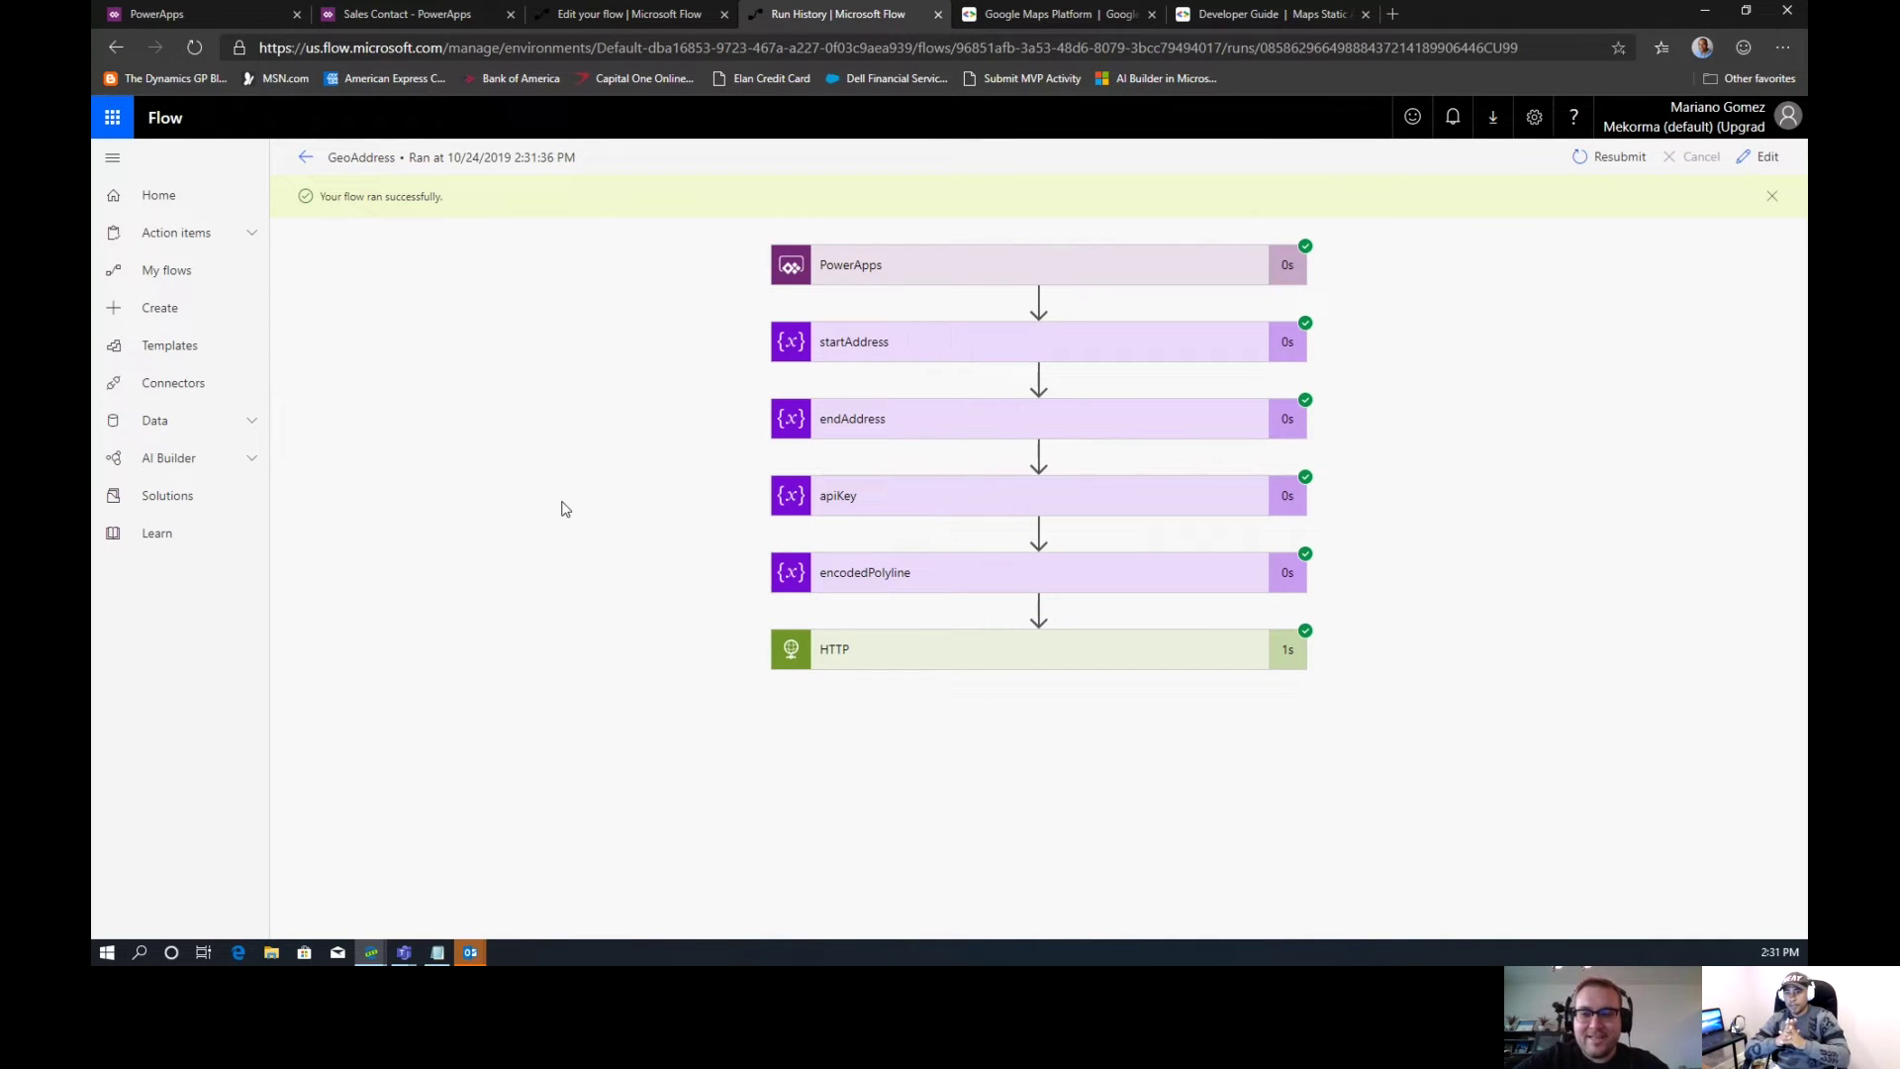
Review the recorded inputs of the startAddress, endAddress and encodedPolyline steps in the run
left_click(990, 355)
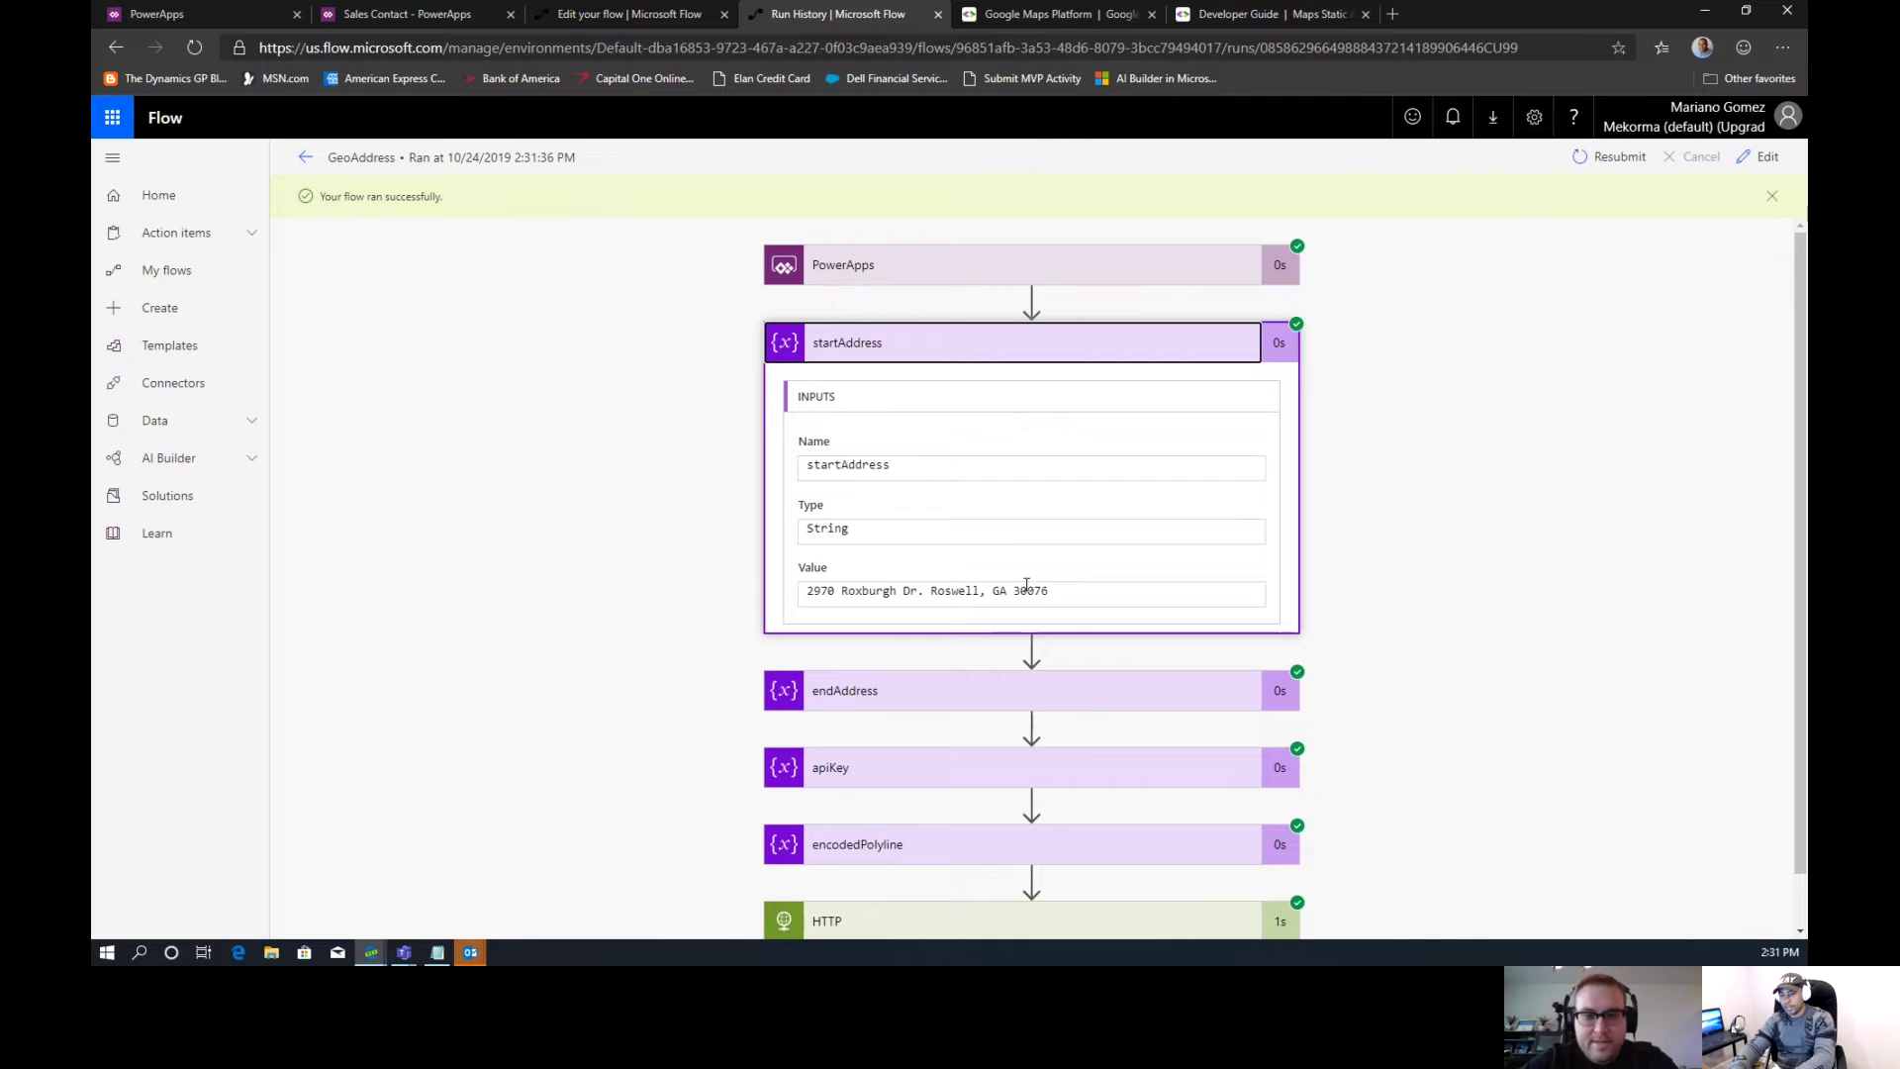
left_click(967, 688)
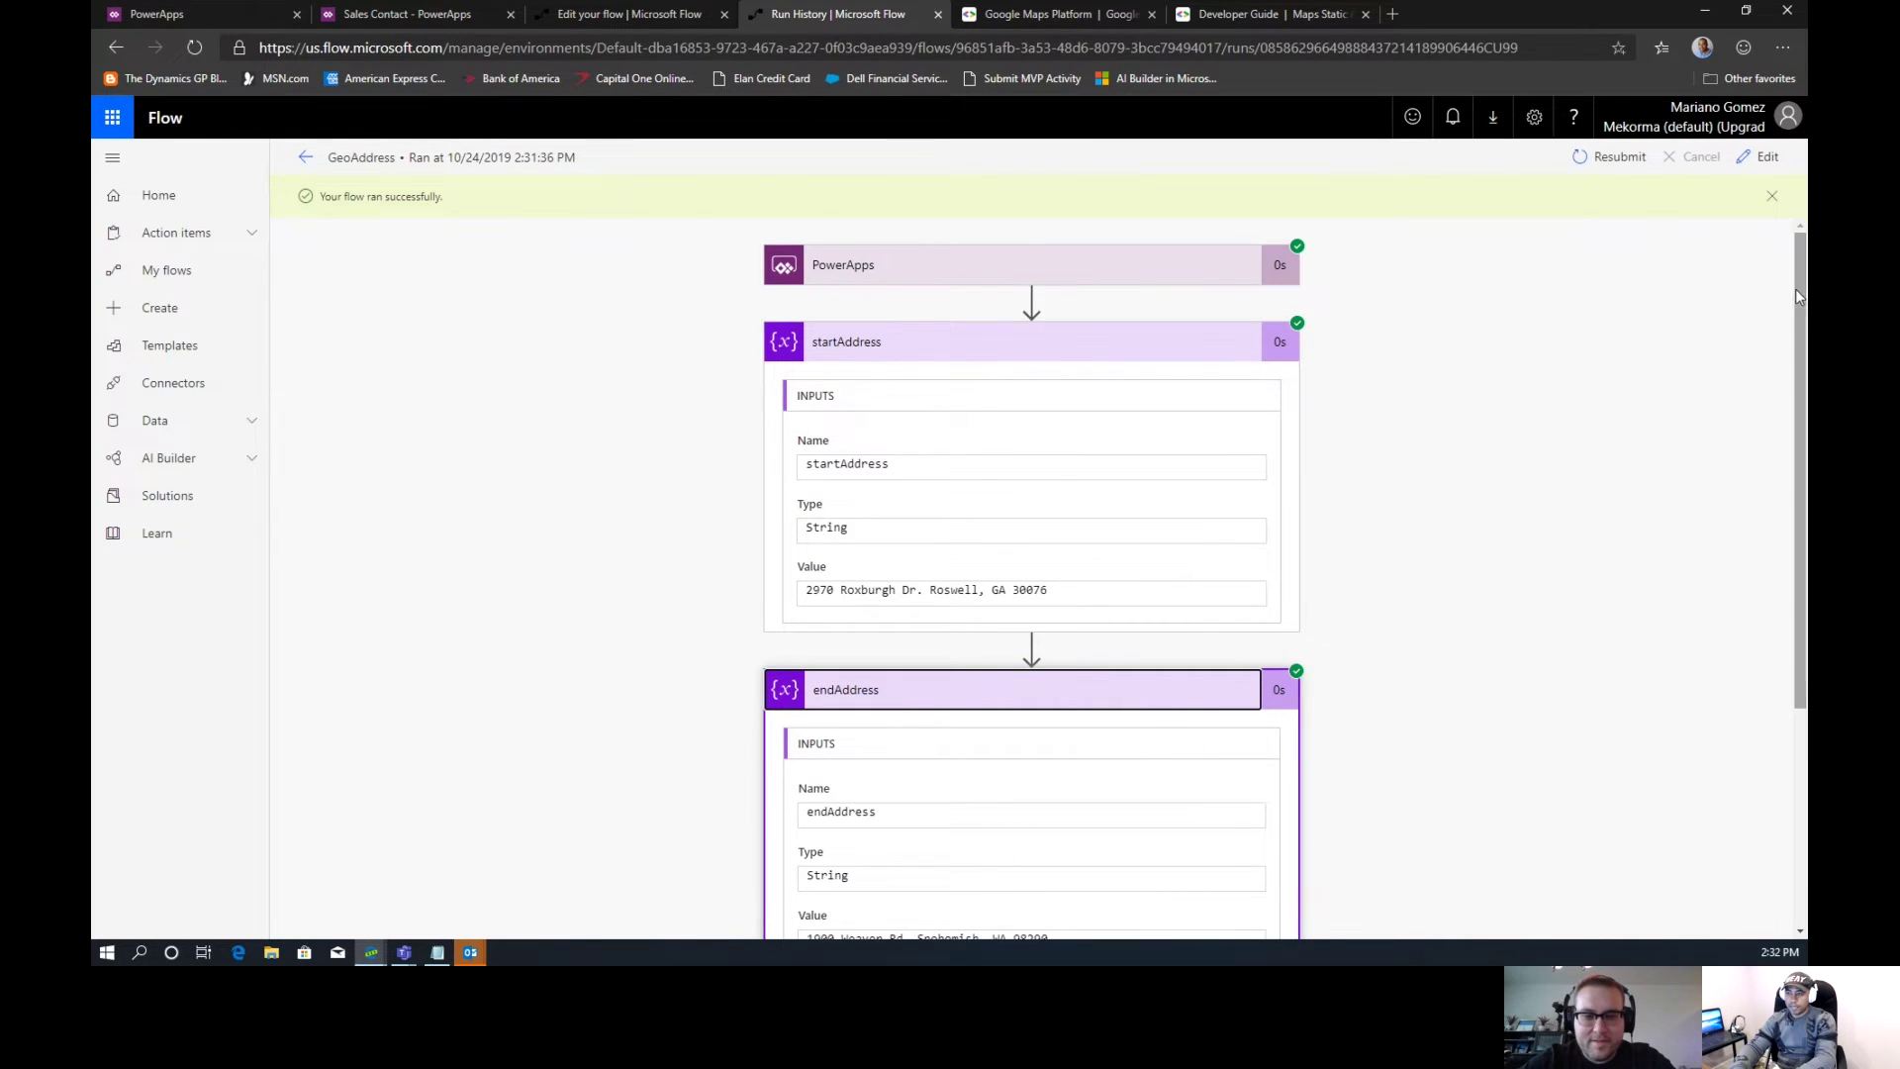
left_click_drag(1797, 288, 1797, 513)
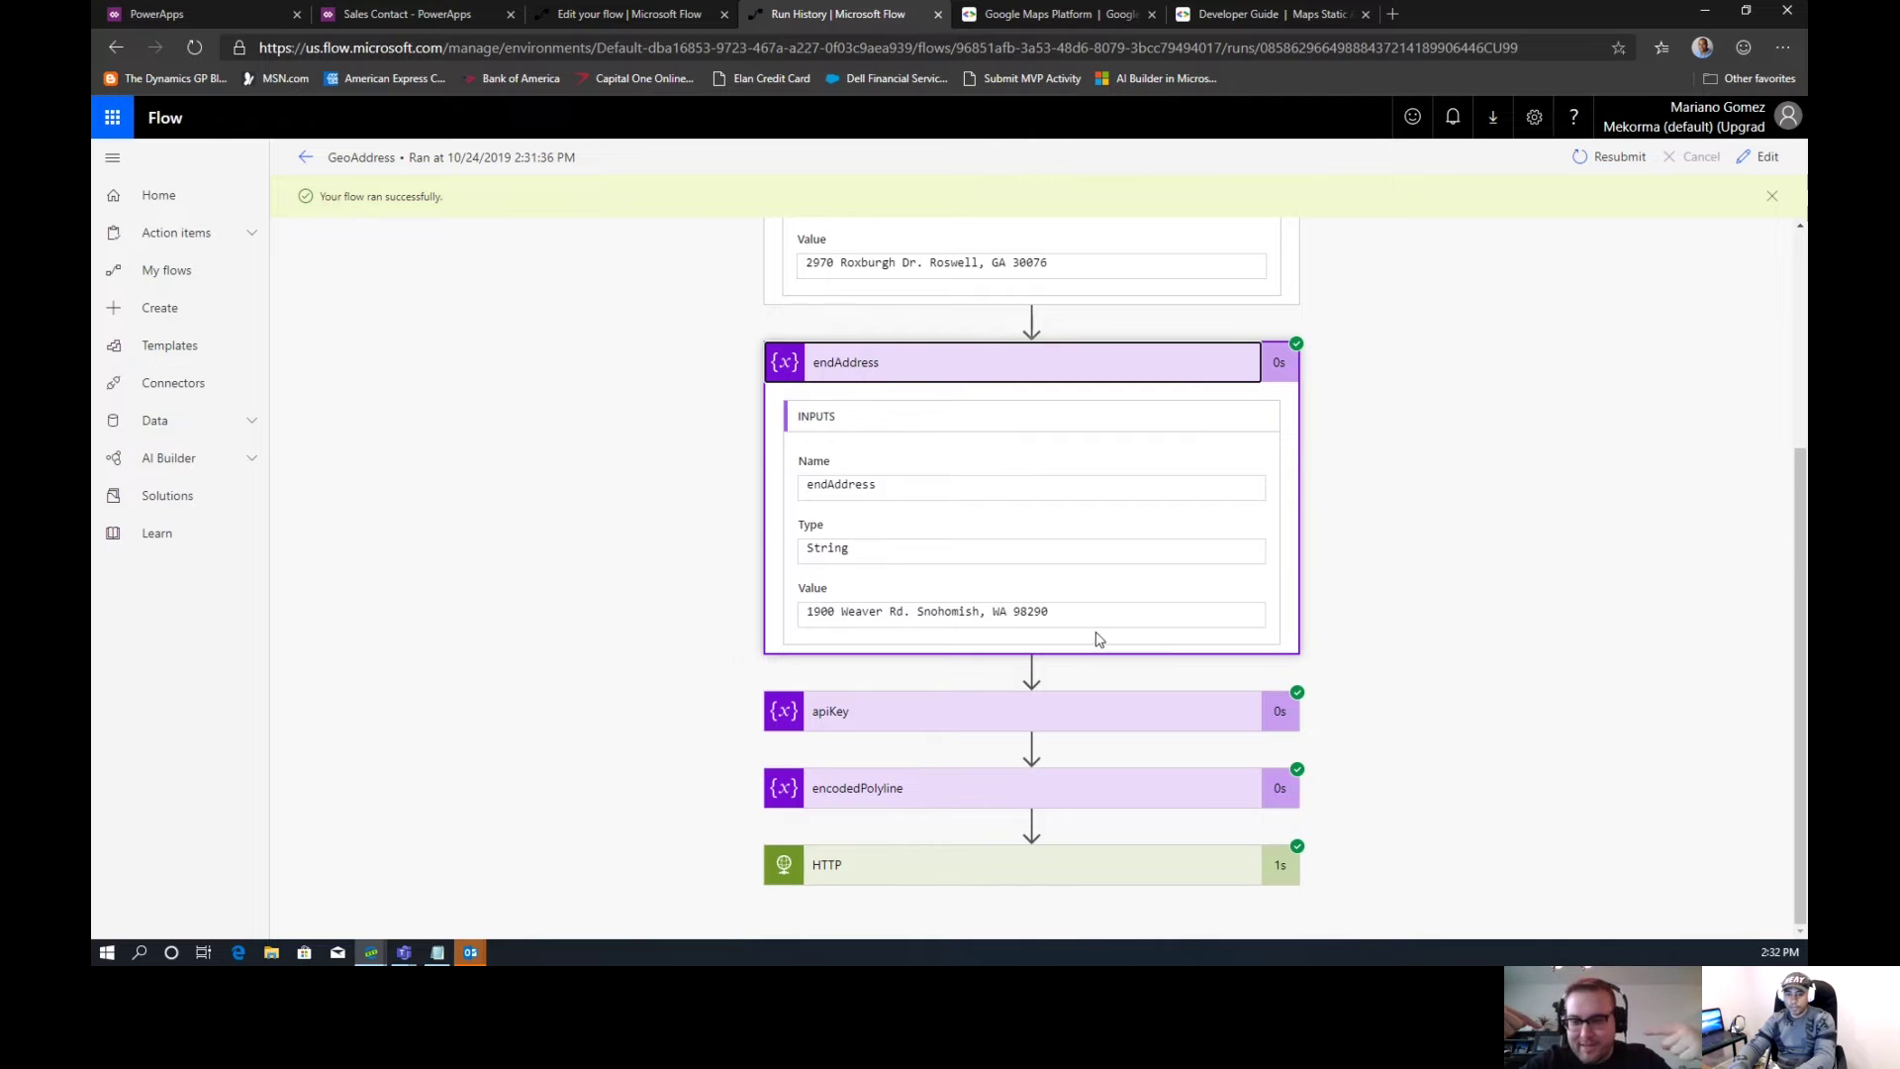
left_click(1045, 794)
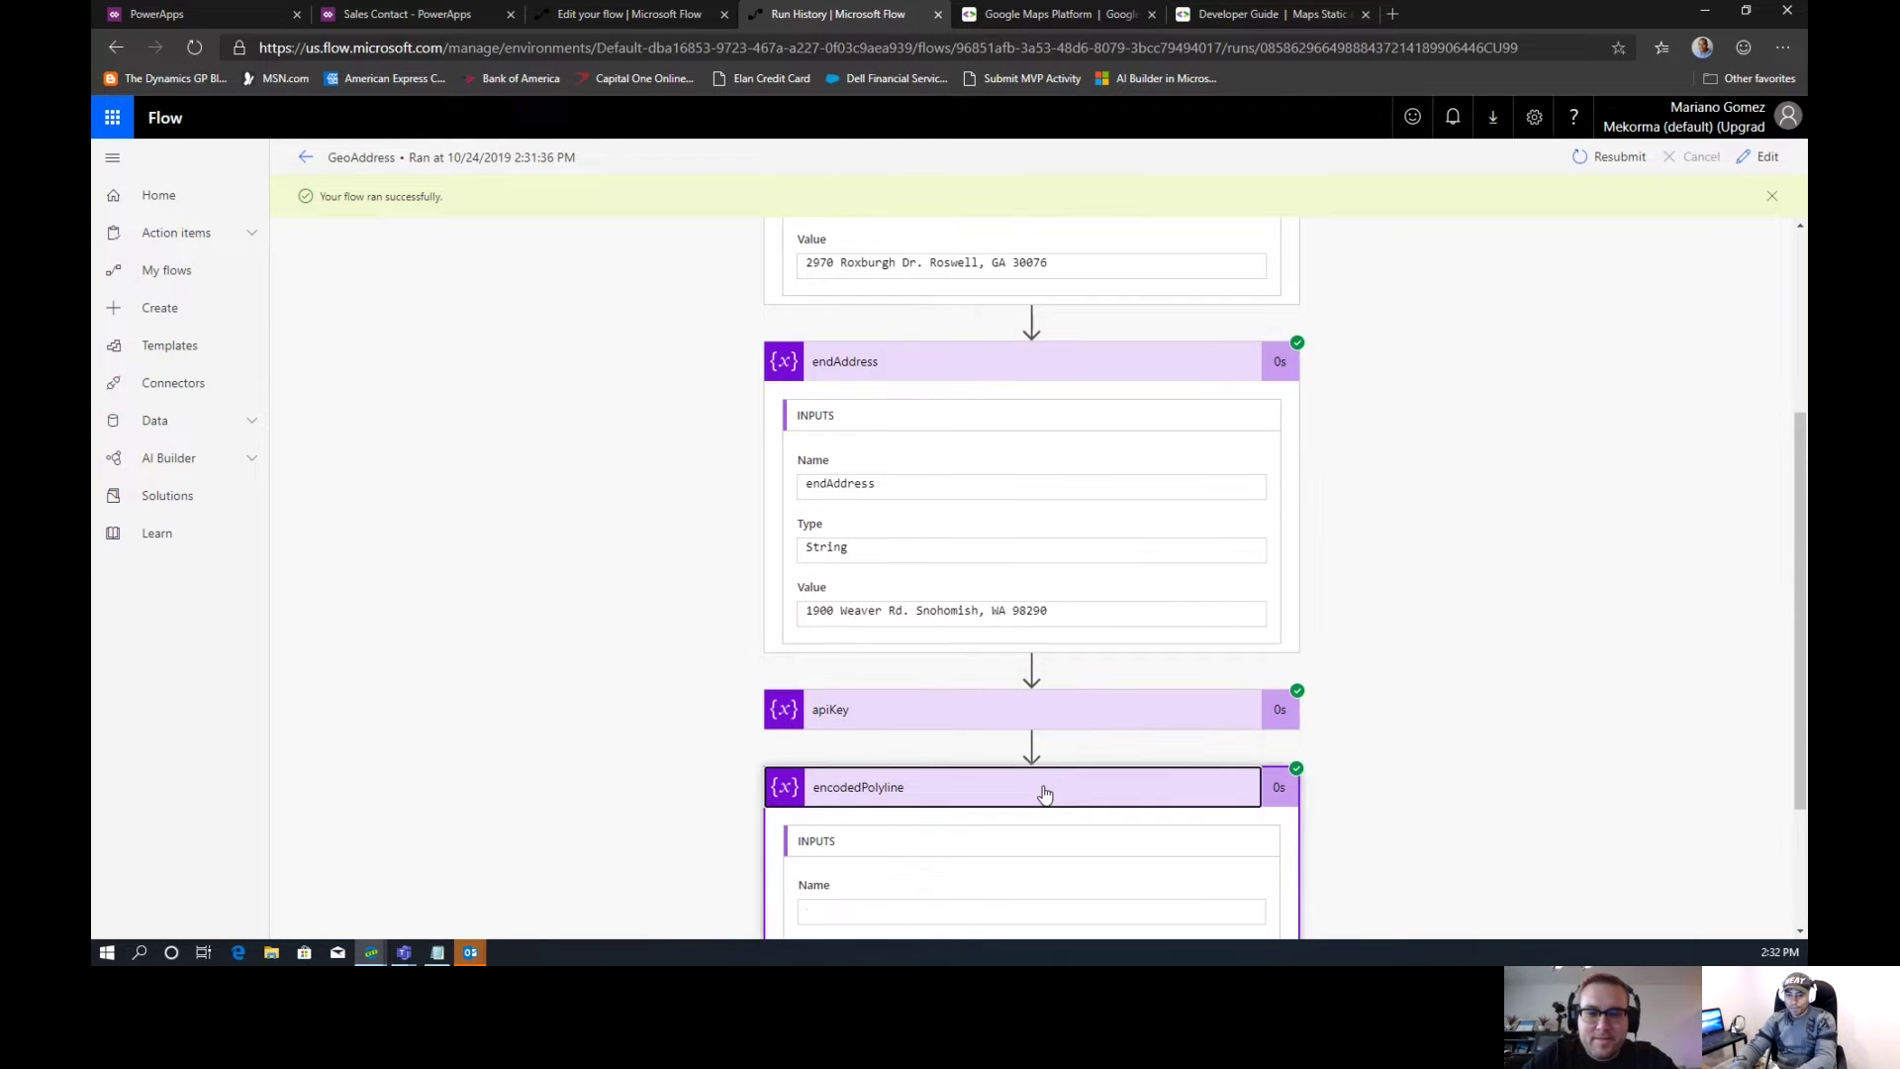
left_click_drag(1801, 435, 1801, 550)
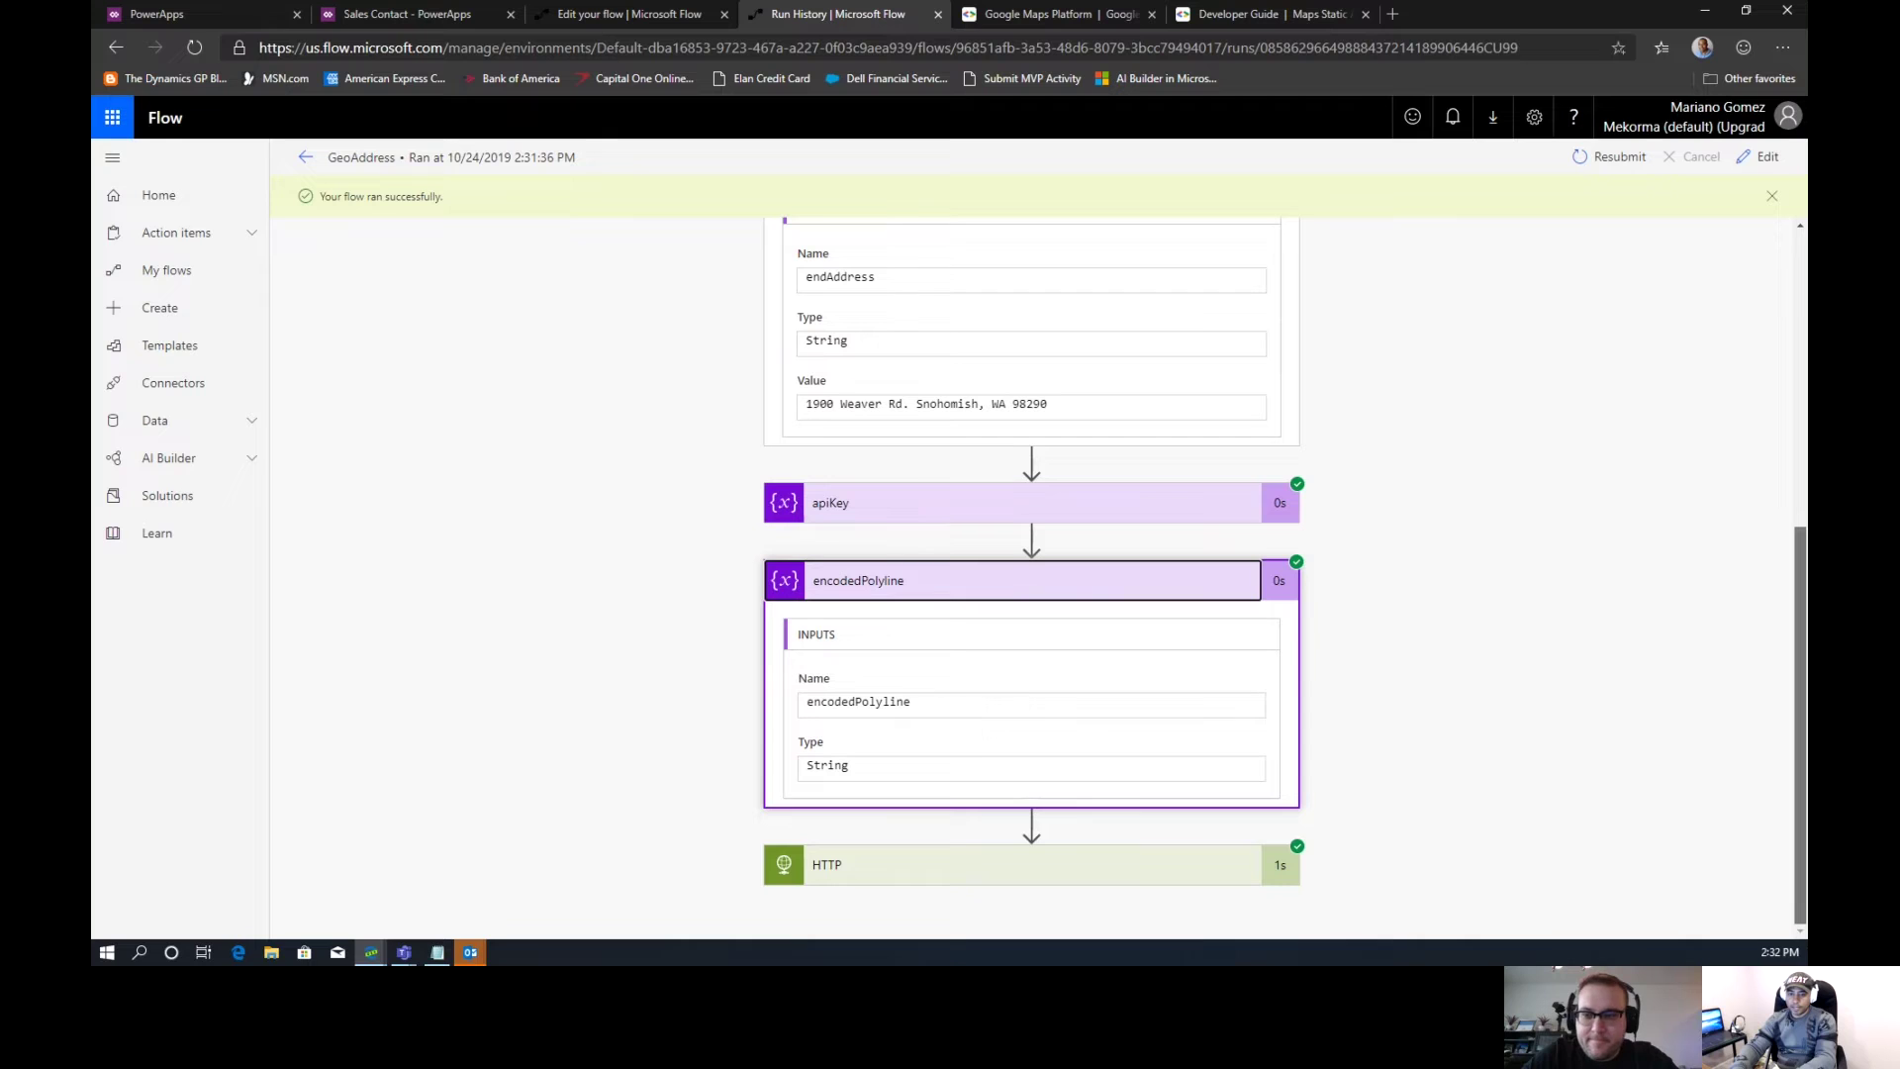
Expand the HTTP step and open its raw response output in a new tab
left_click(996, 873)
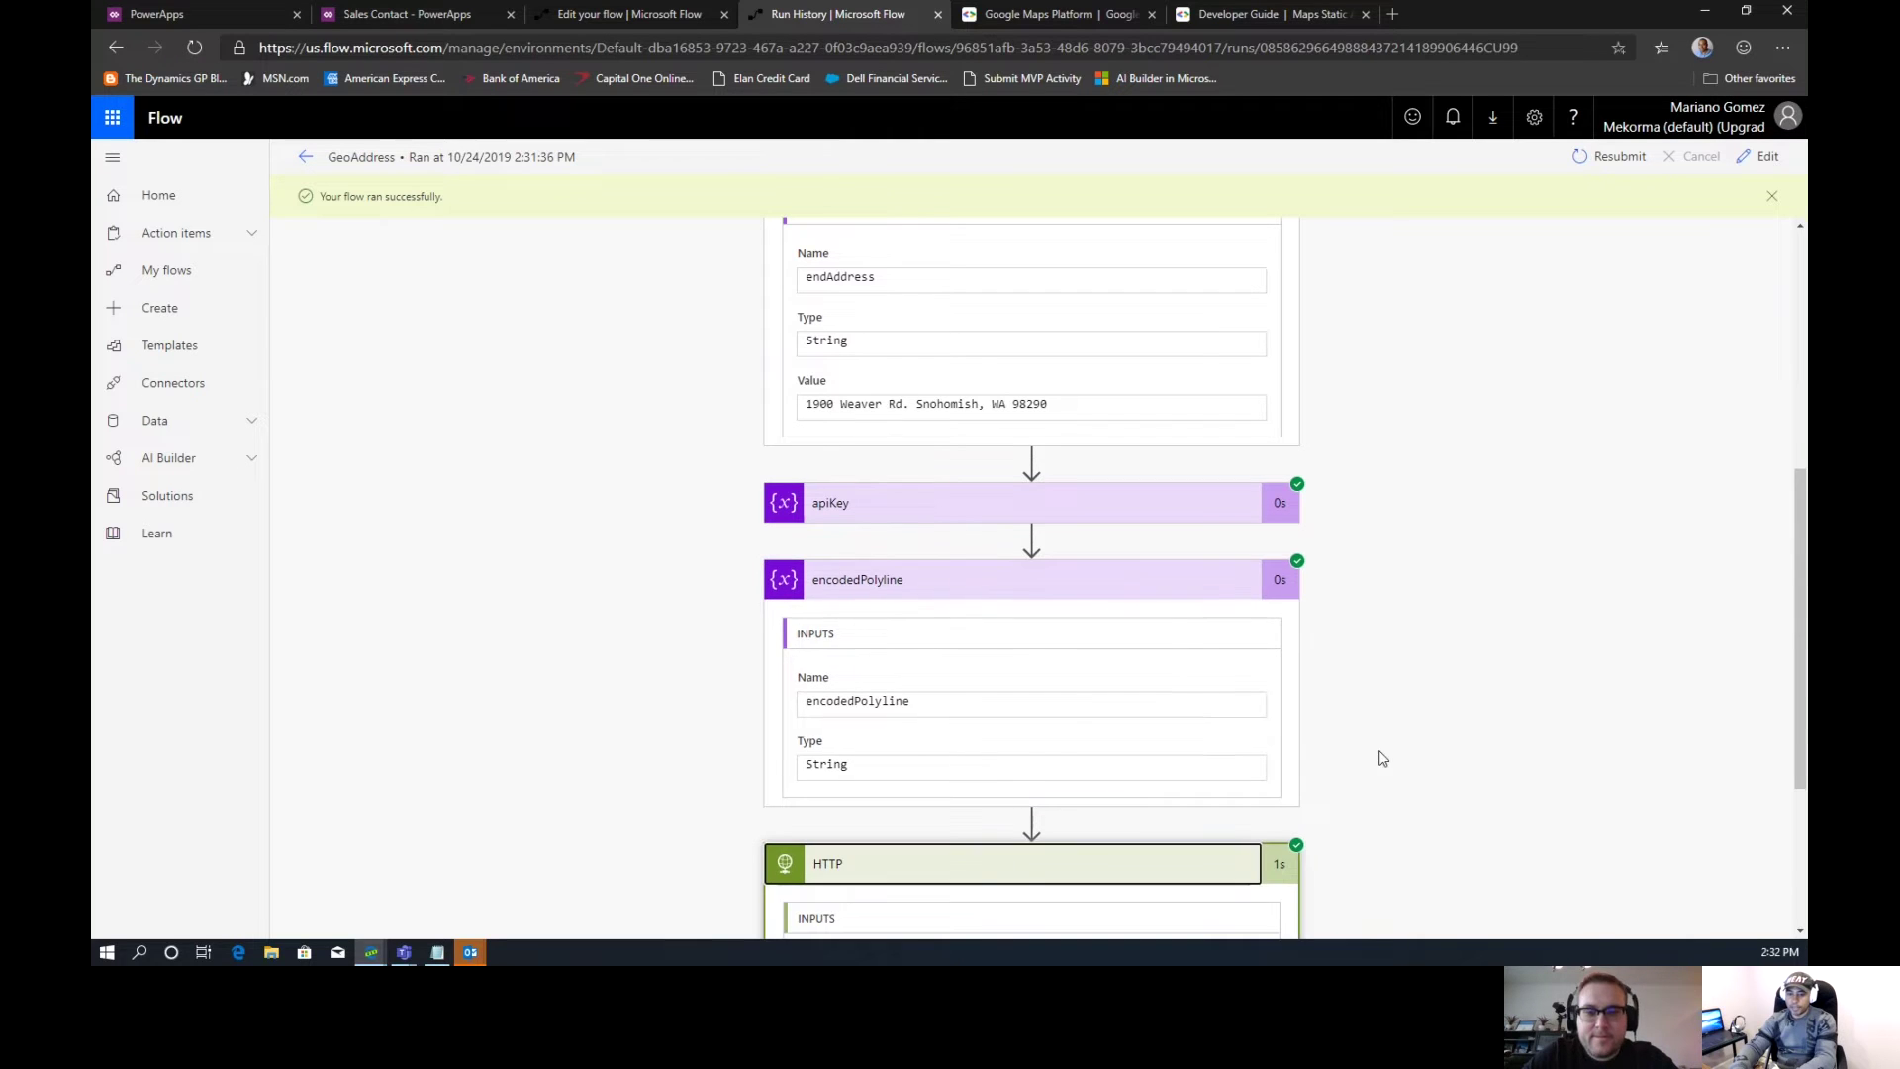
left_click_drag(1799, 485, 1799, 618)
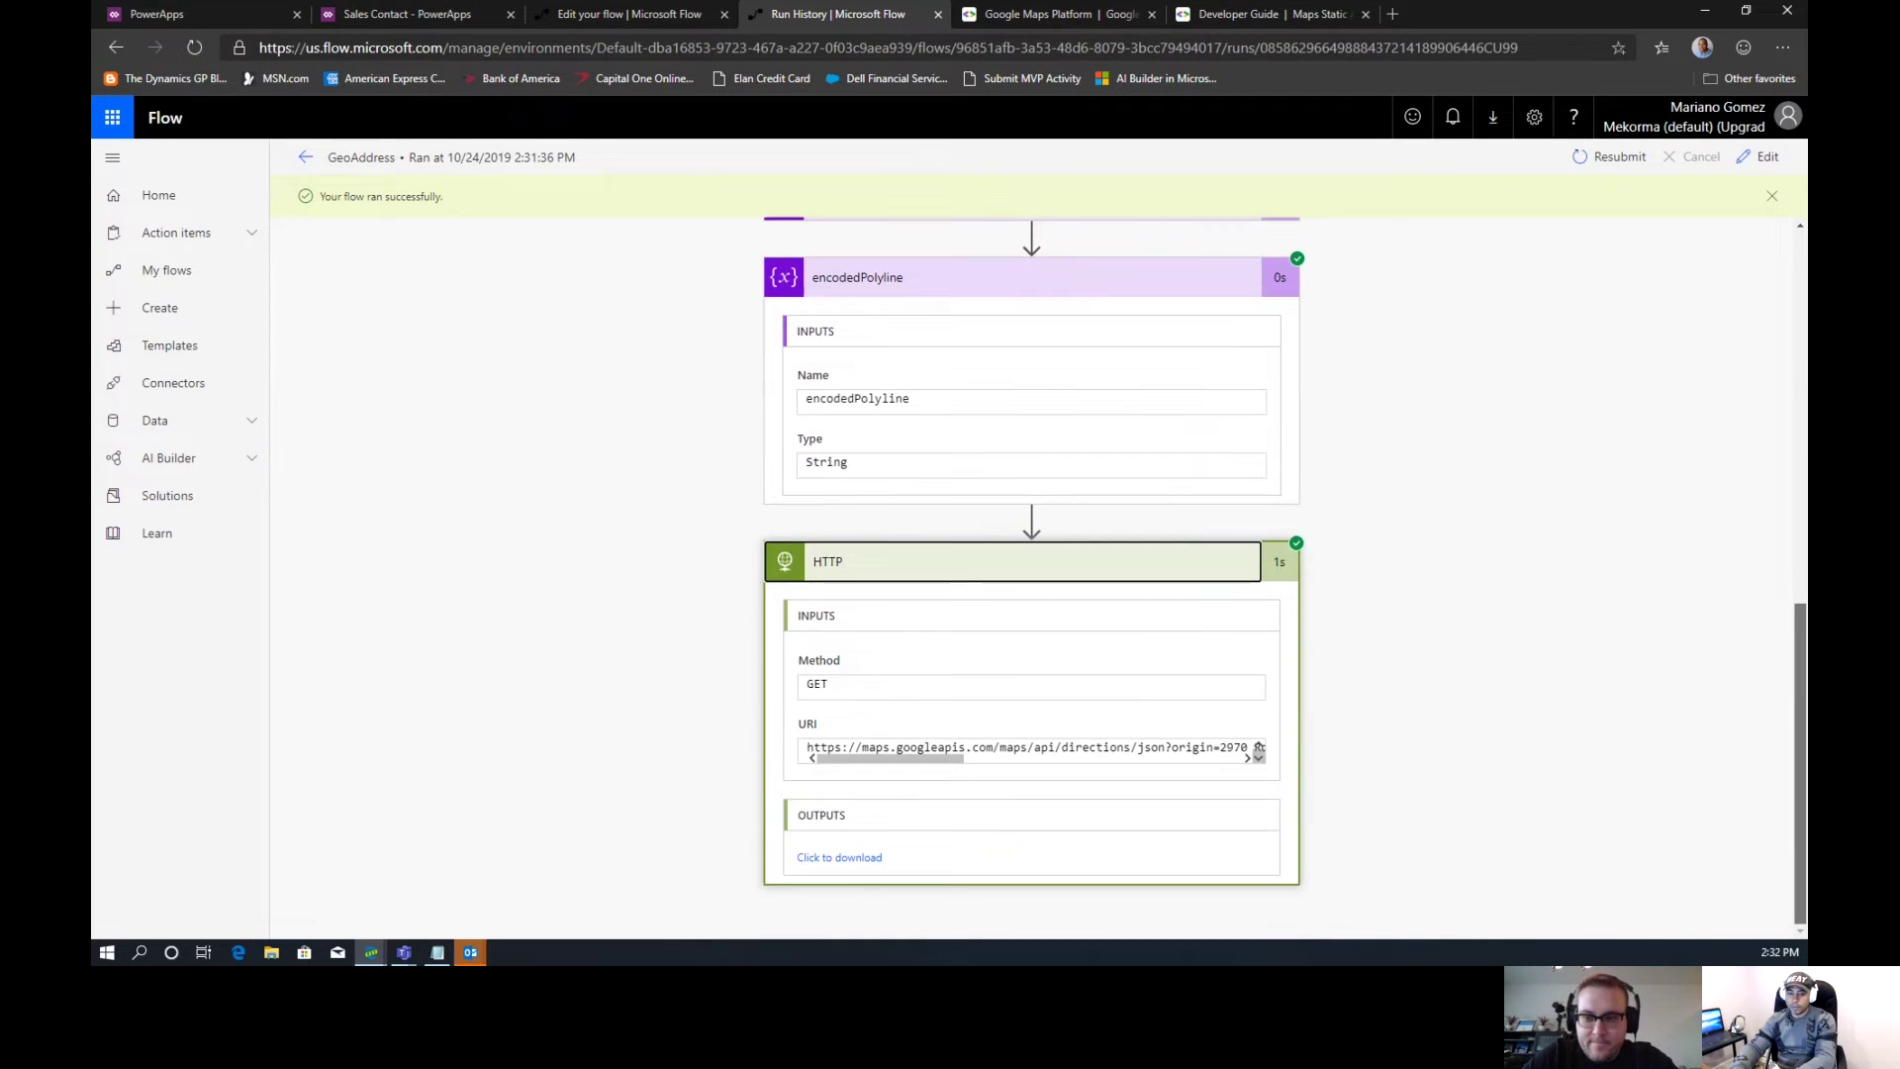
left_click(870, 860)
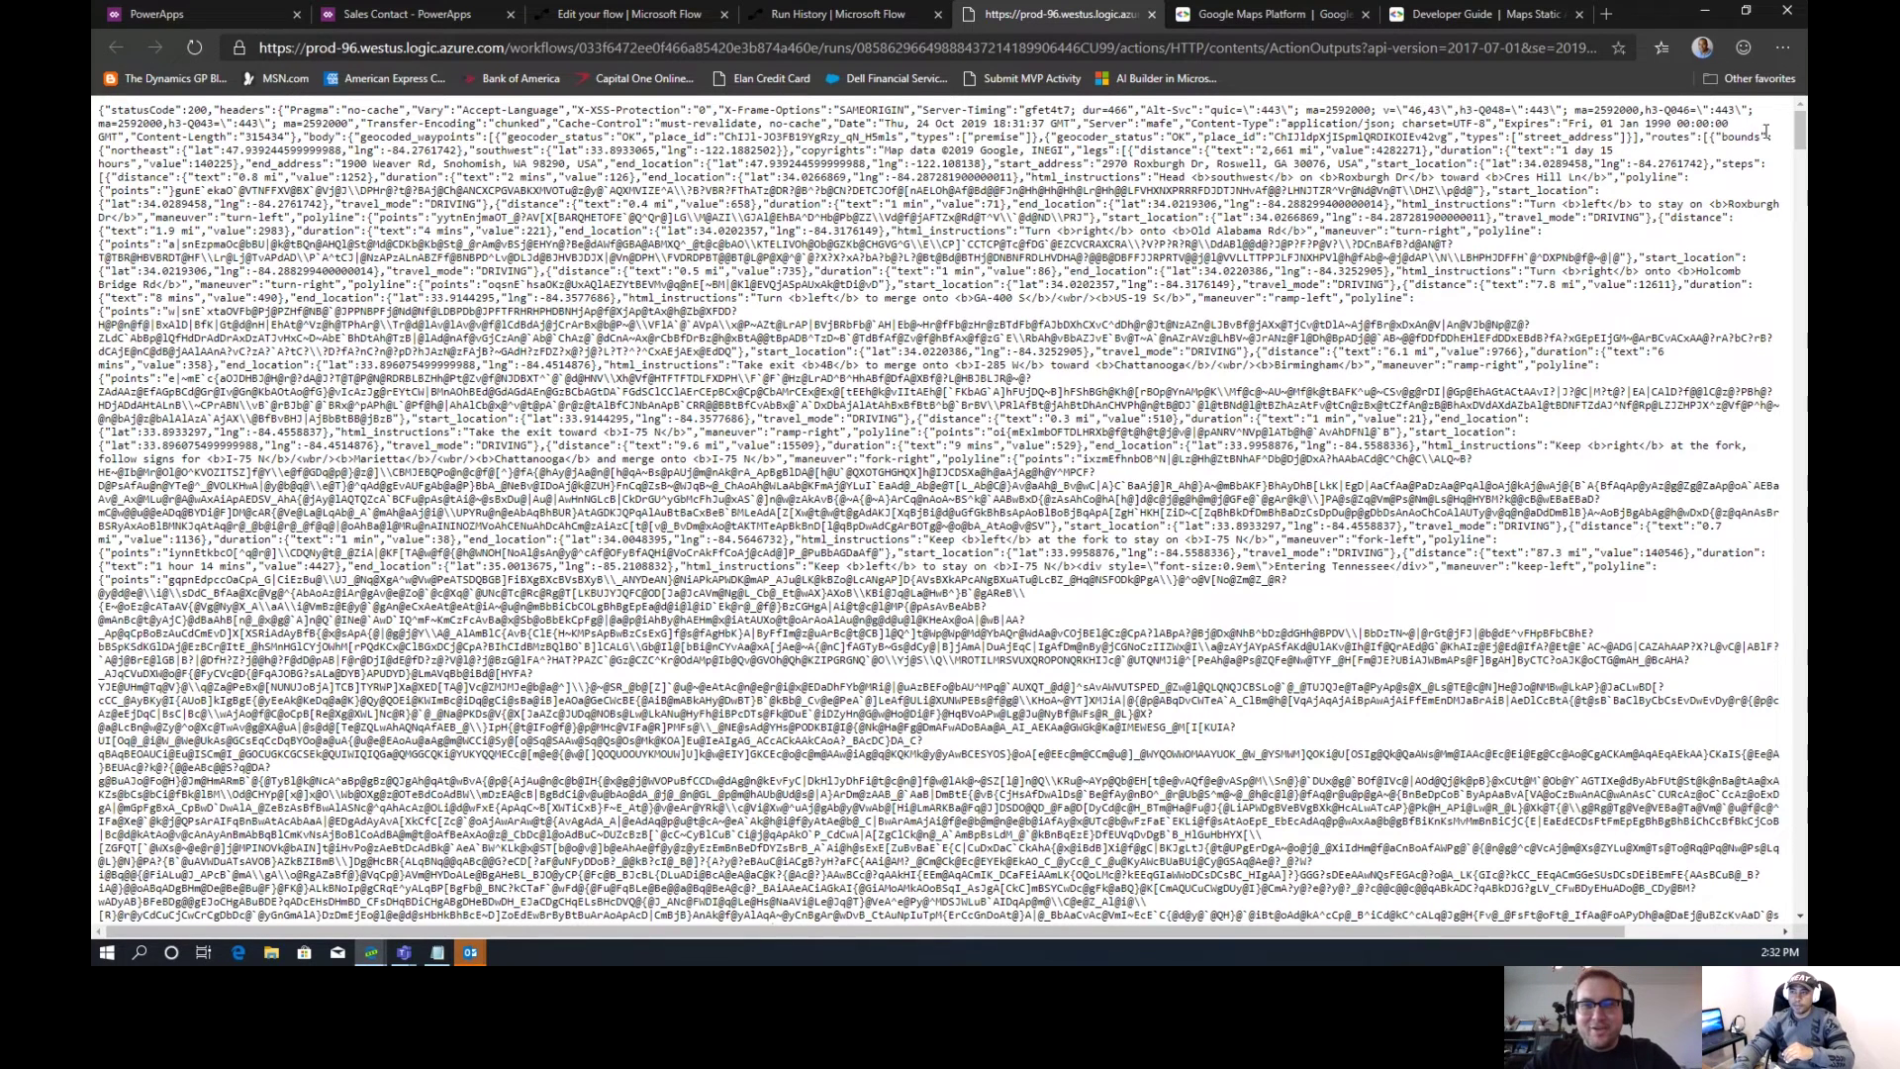
Close the raw directions JSON tab and return to the successful GeoAddress run details
left_click_drag(1799, 145, 1766, 117)
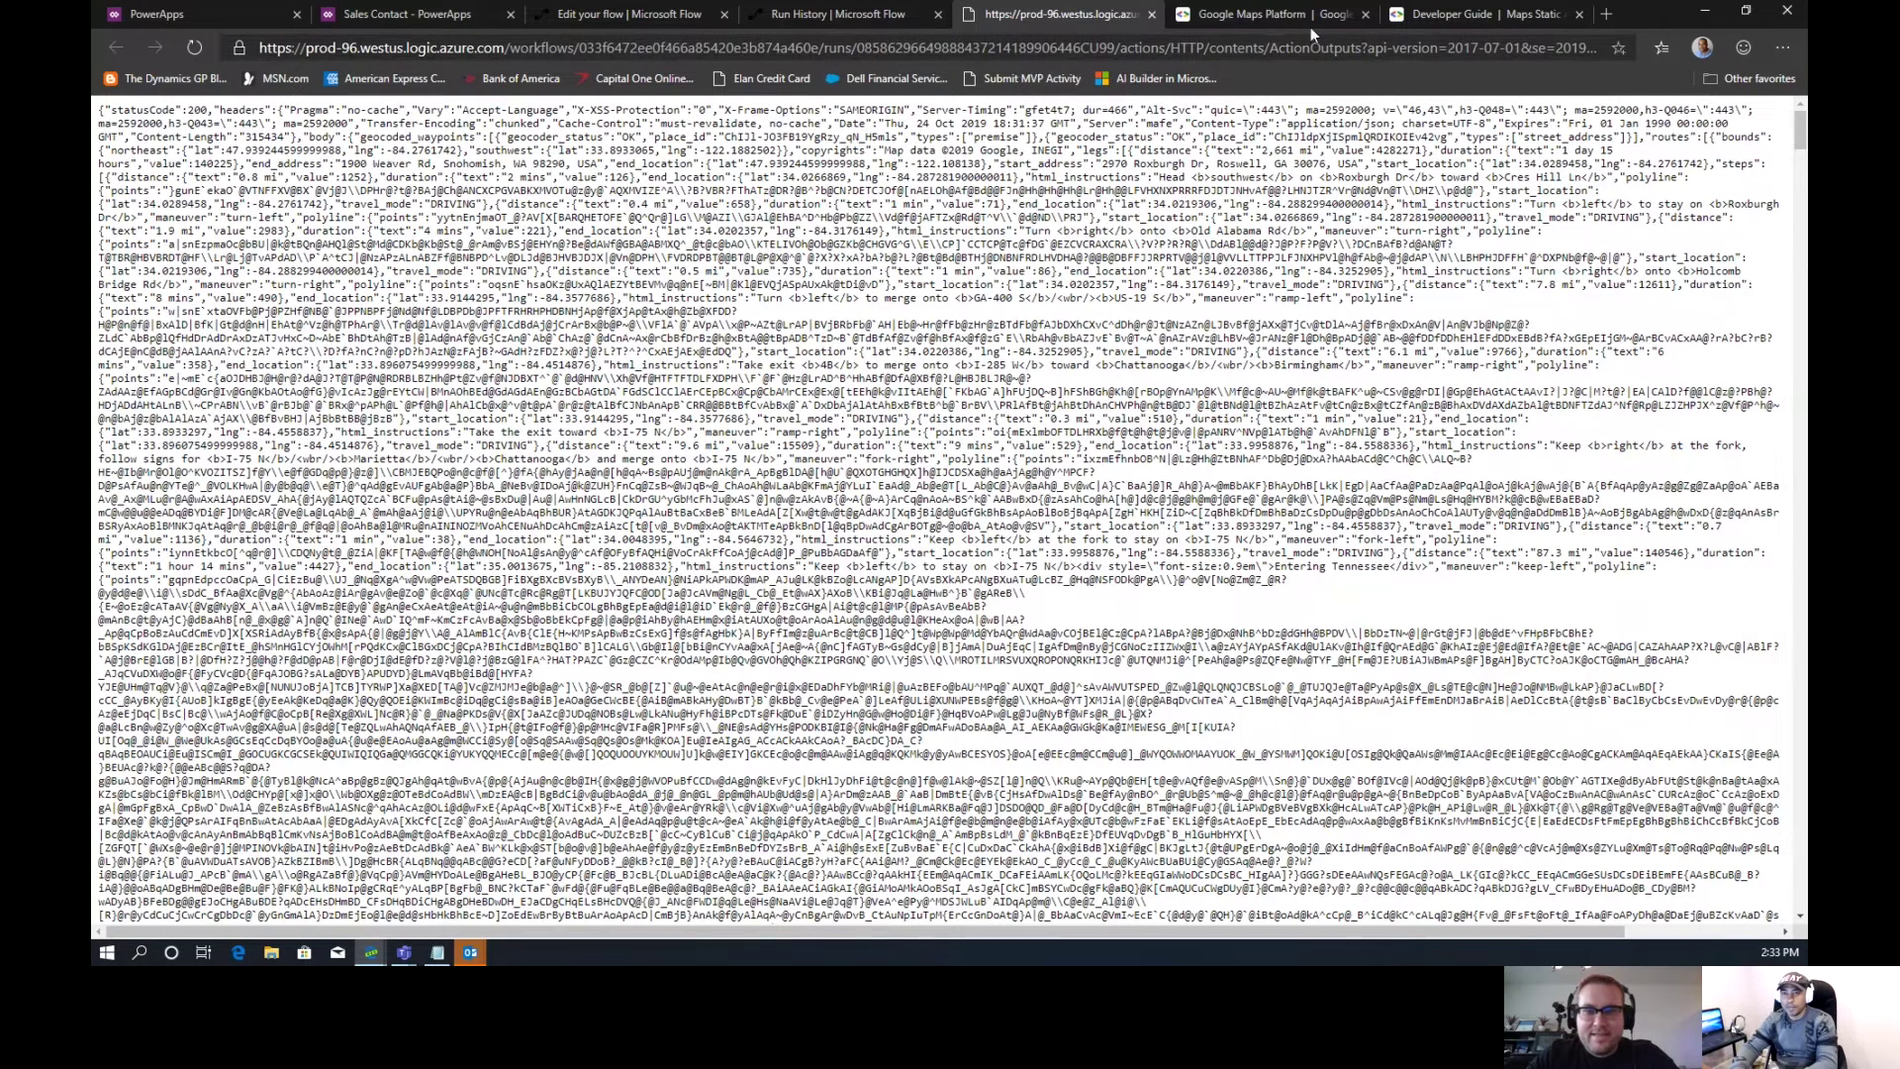
left_click(1150, 18)
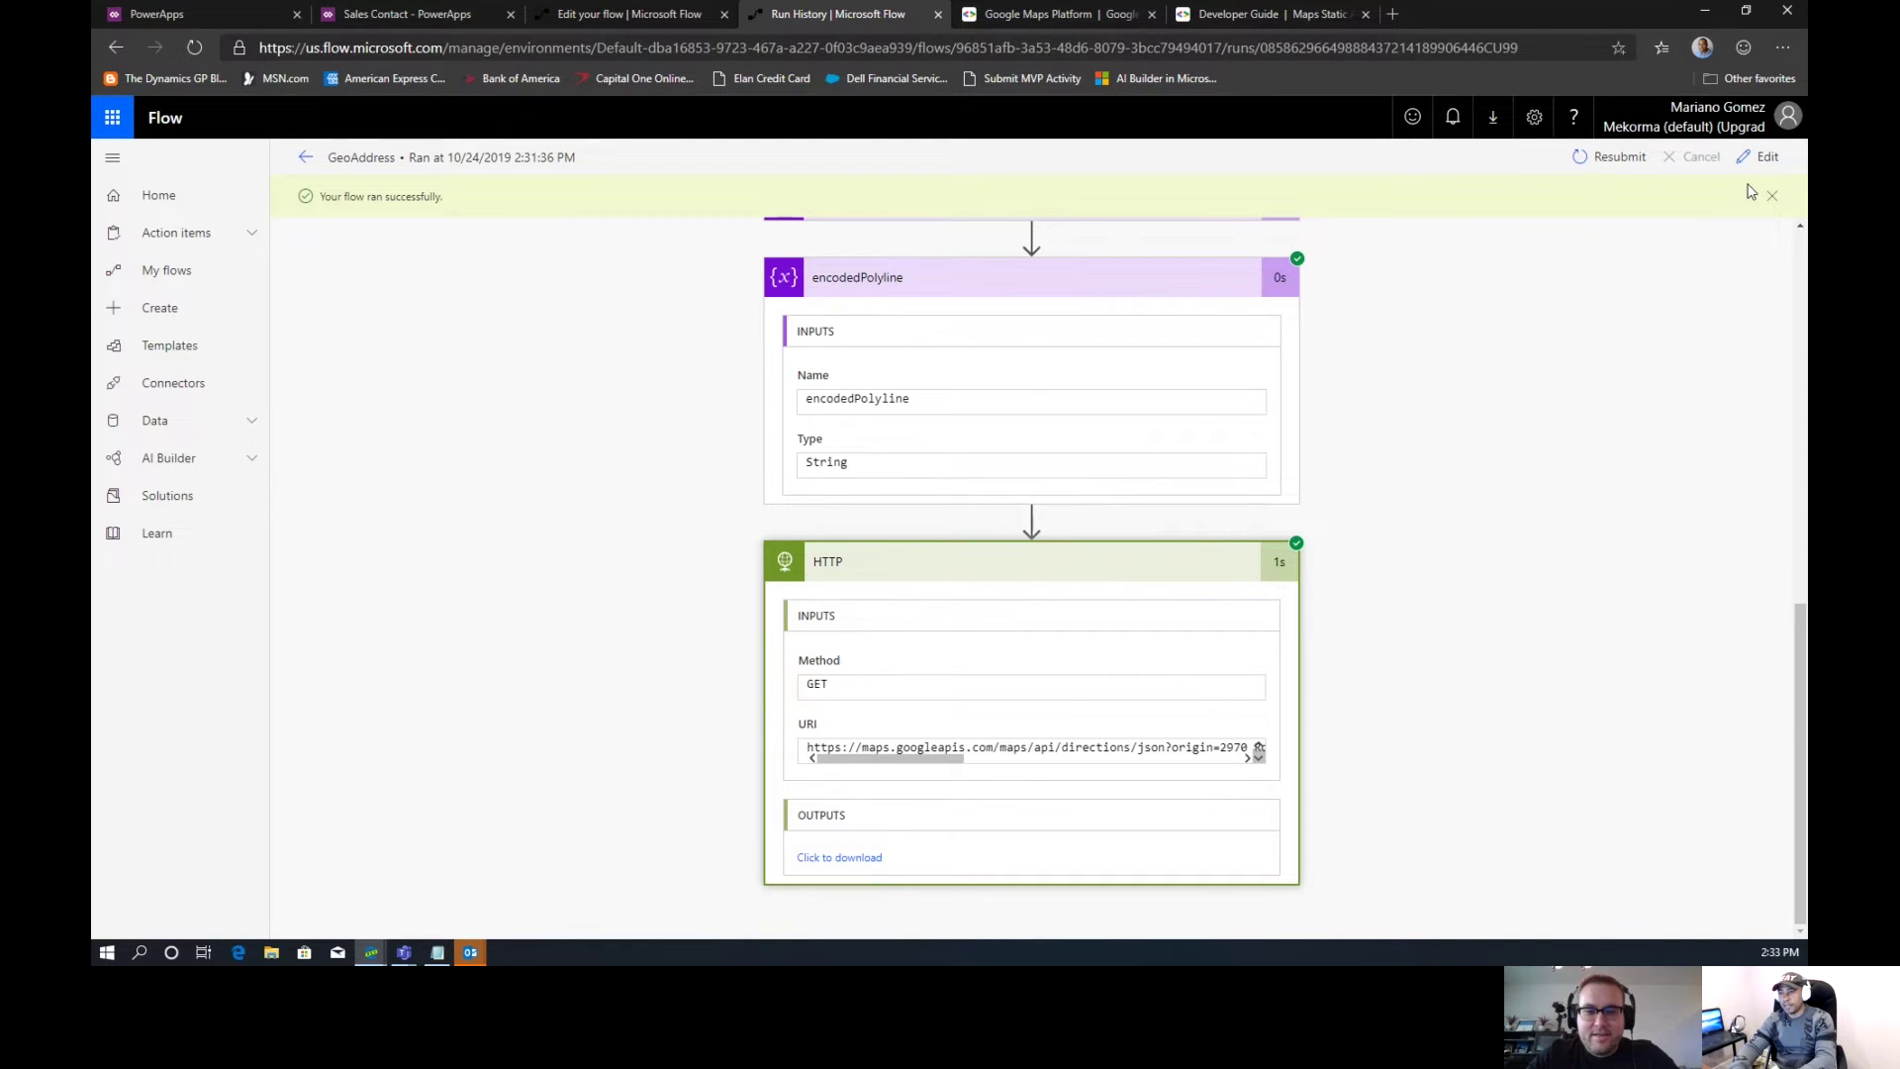
Edit the GeoAddress flow and insert a Parse JSON action directly after the HTTP step
left_click(1761, 156)
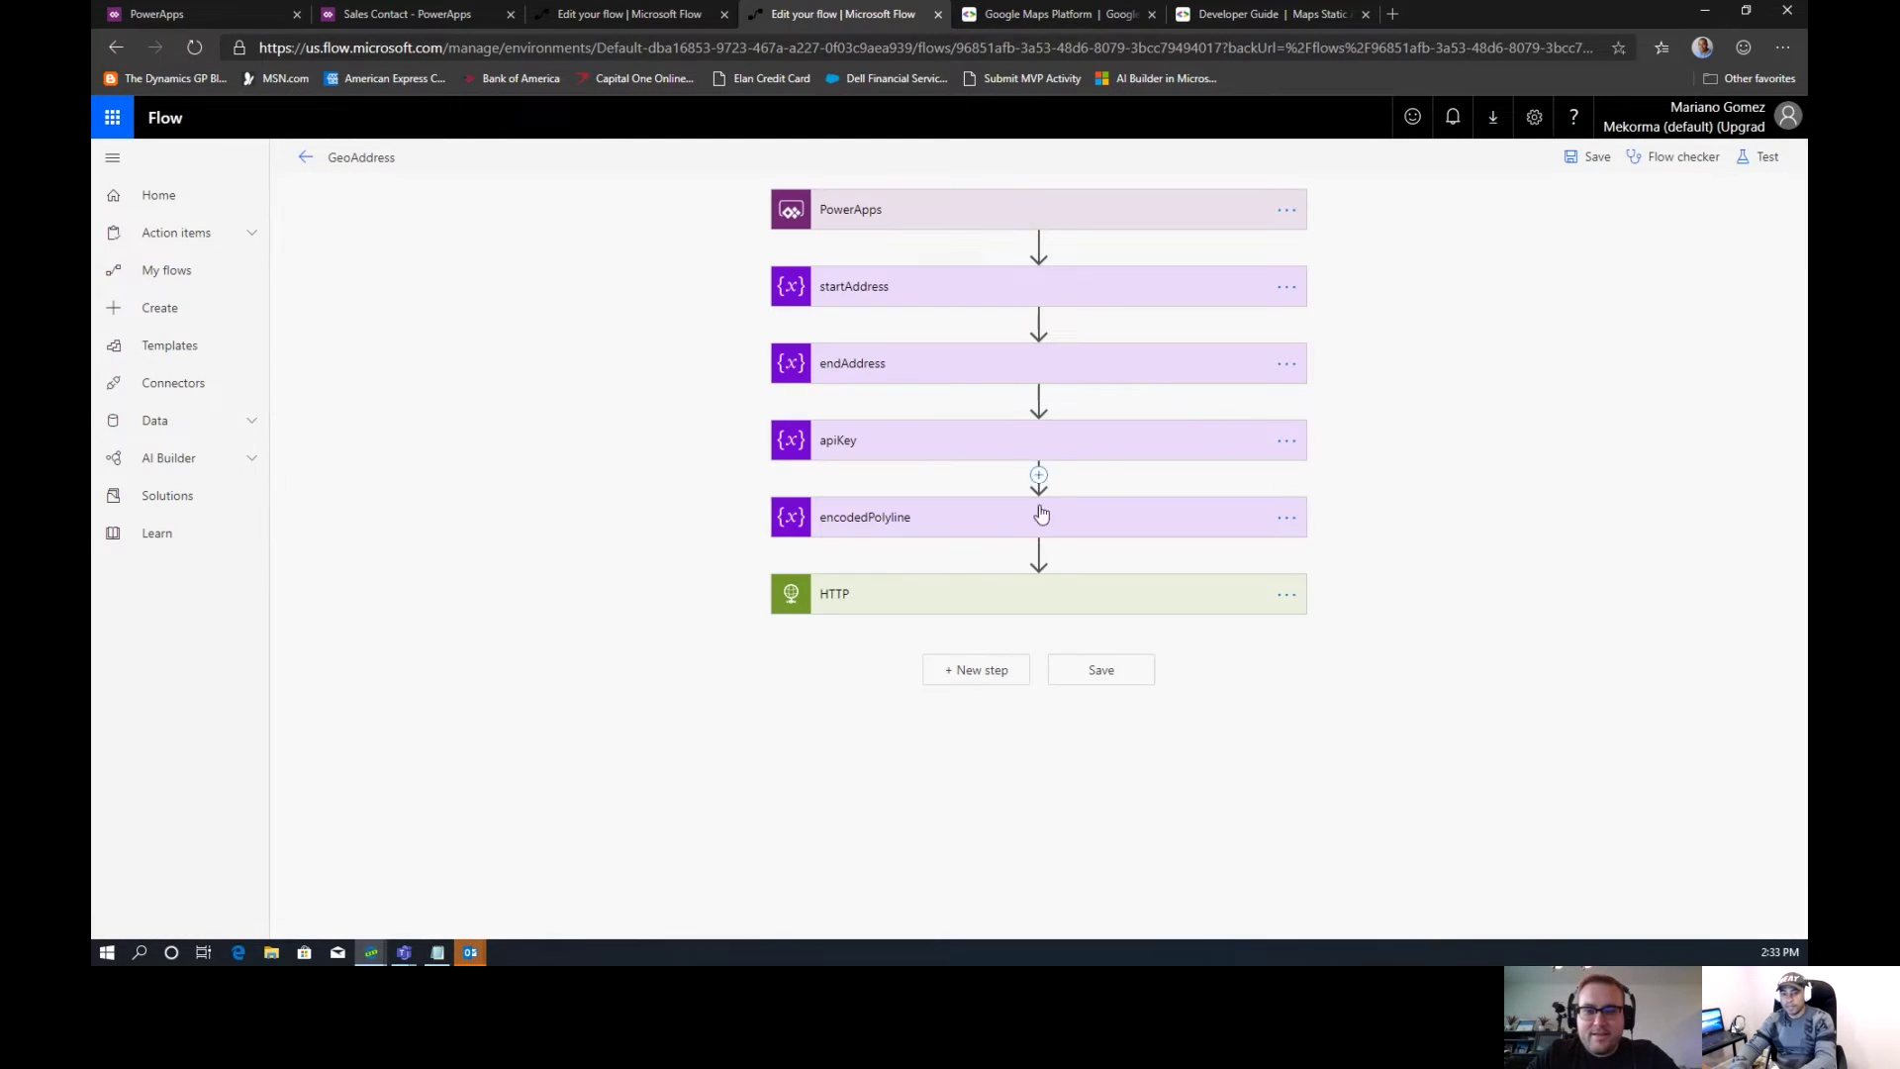
left_click(976, 677)
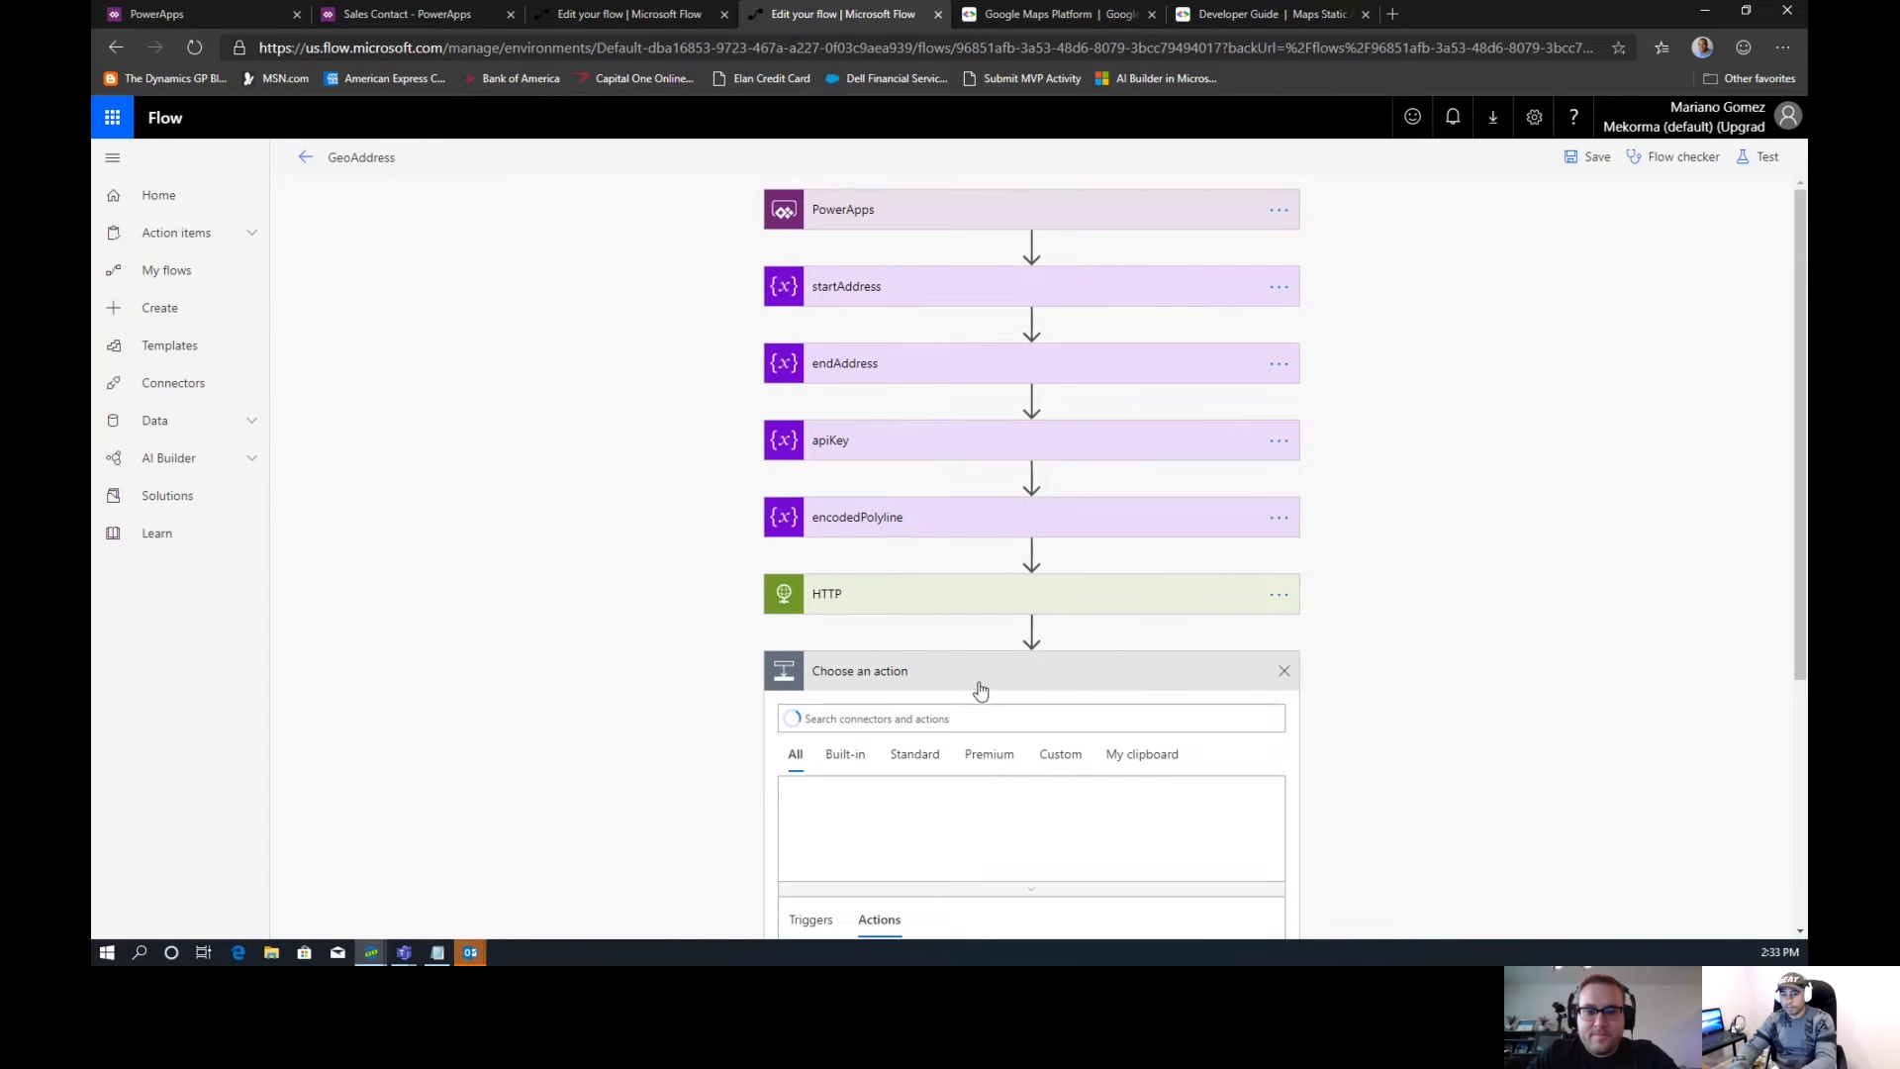
left_click(941, 708)
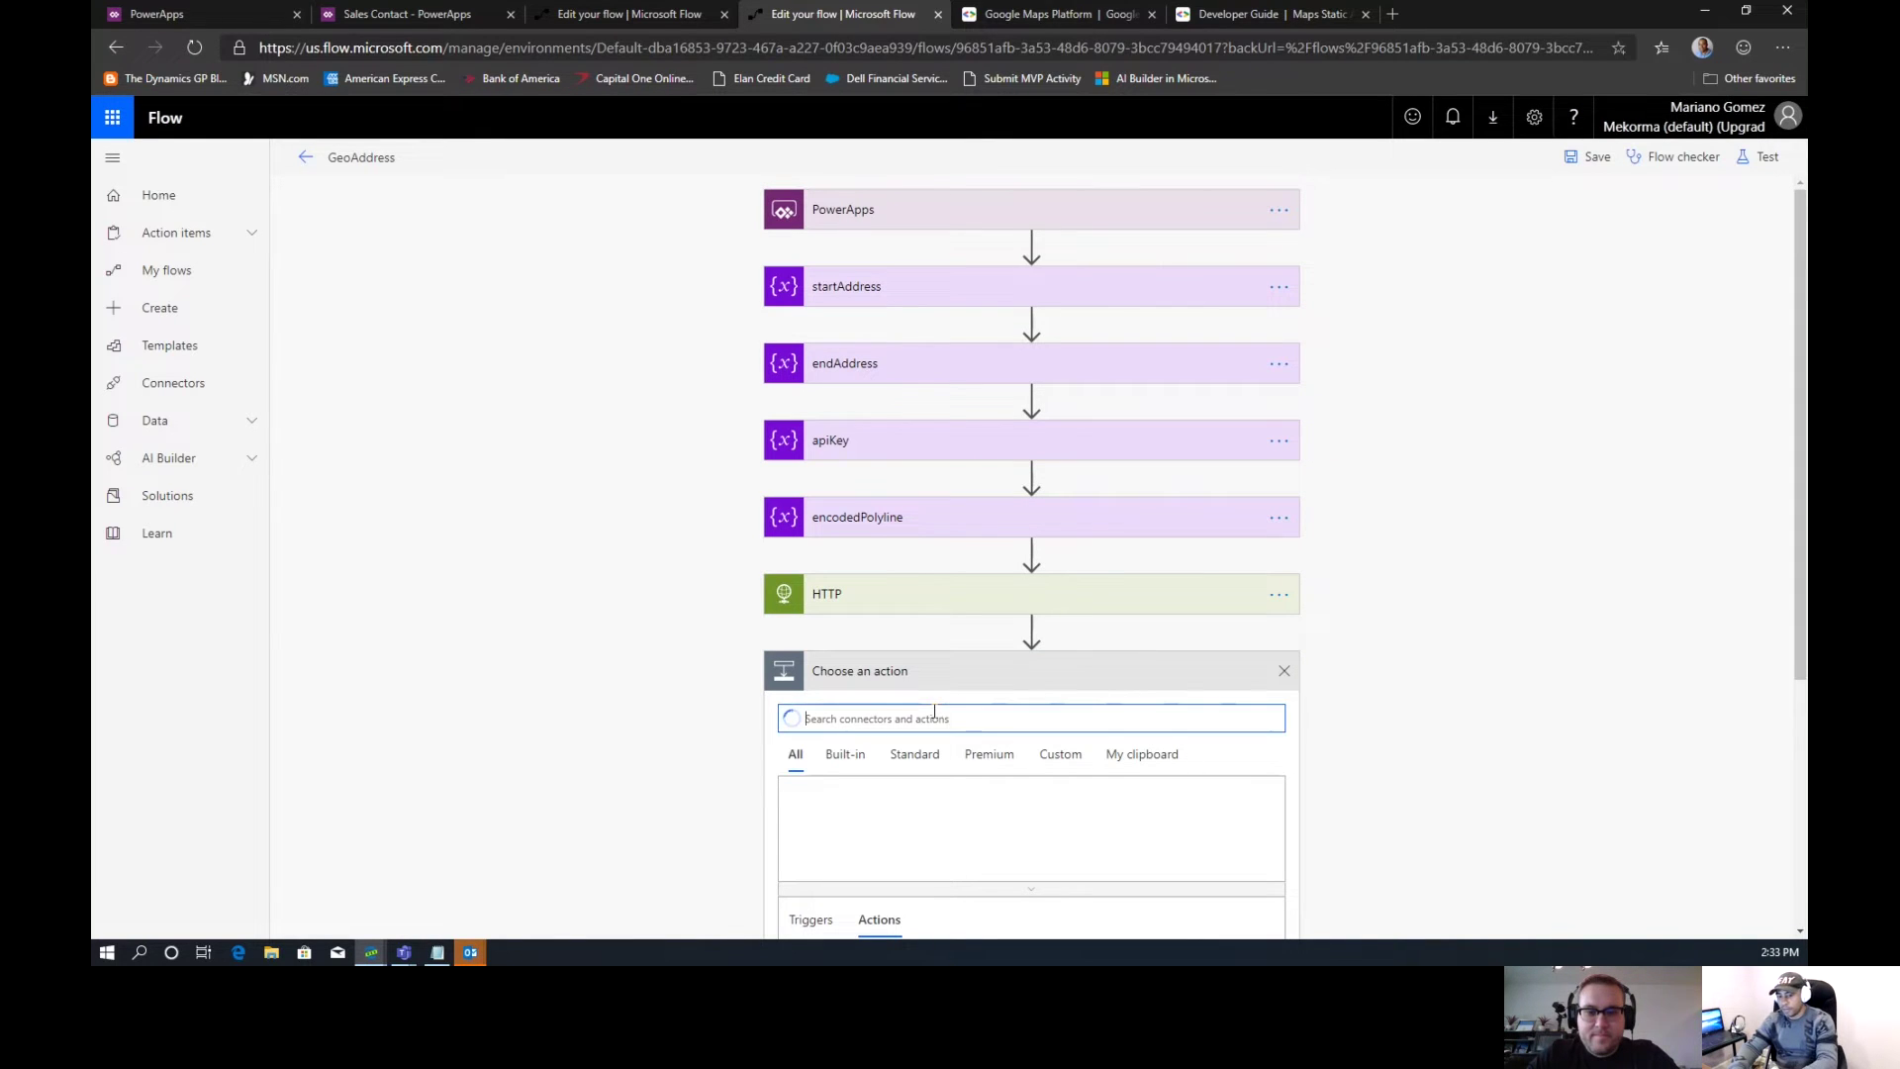
type("Parse")
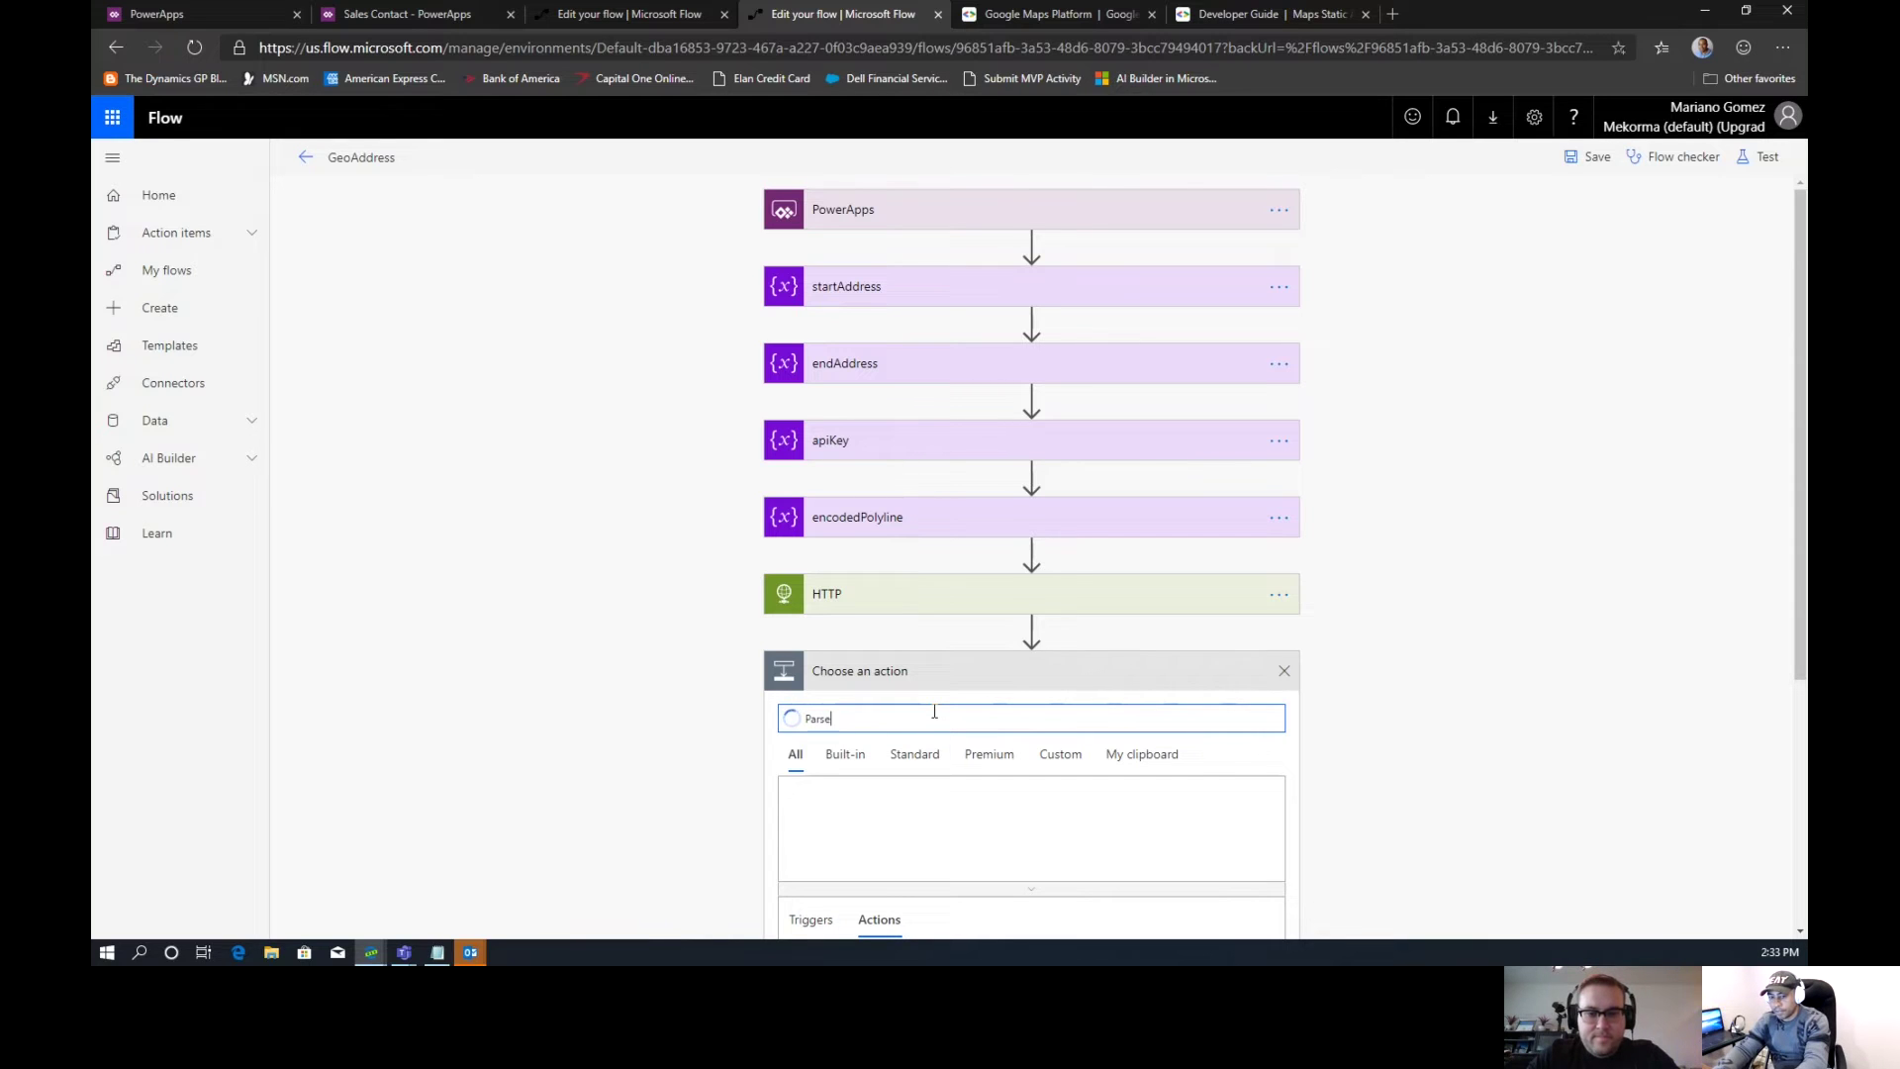
type(" JSON")
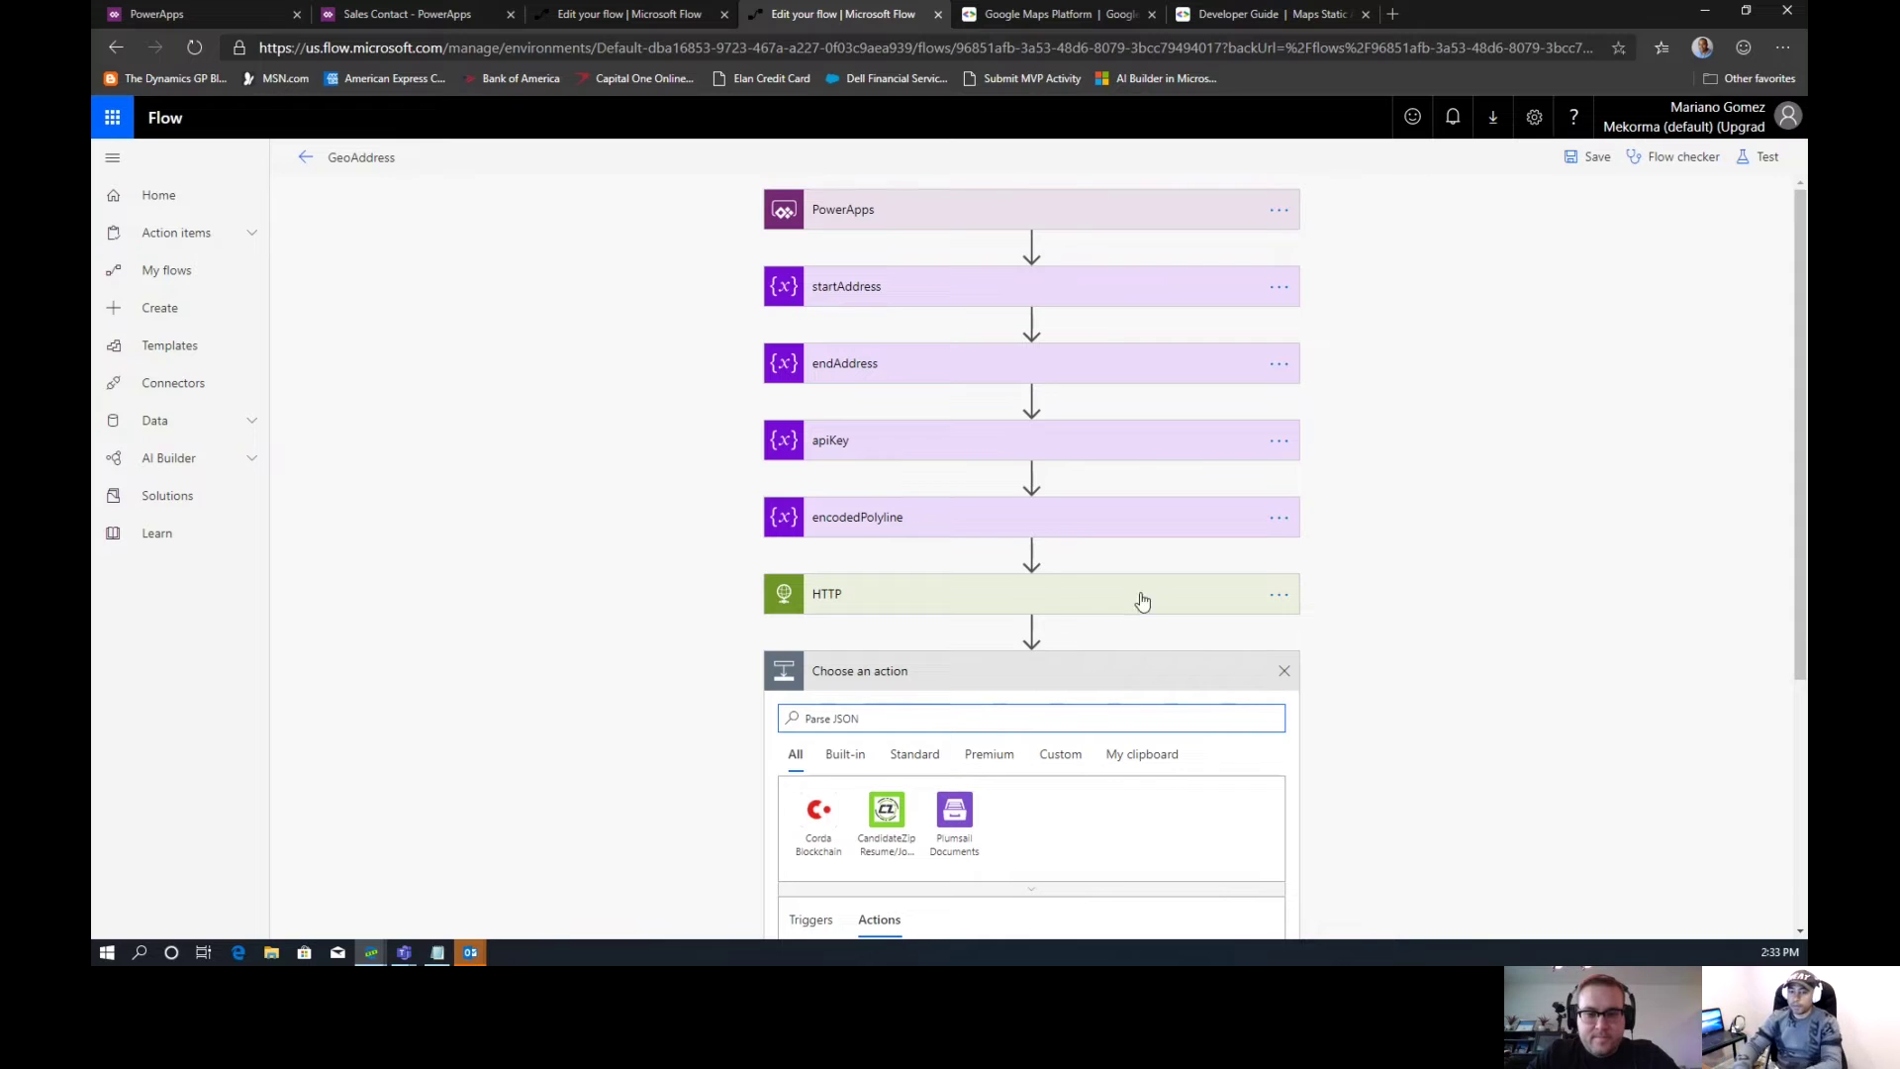
left_click_drag(1795, 281, 1792, 606)
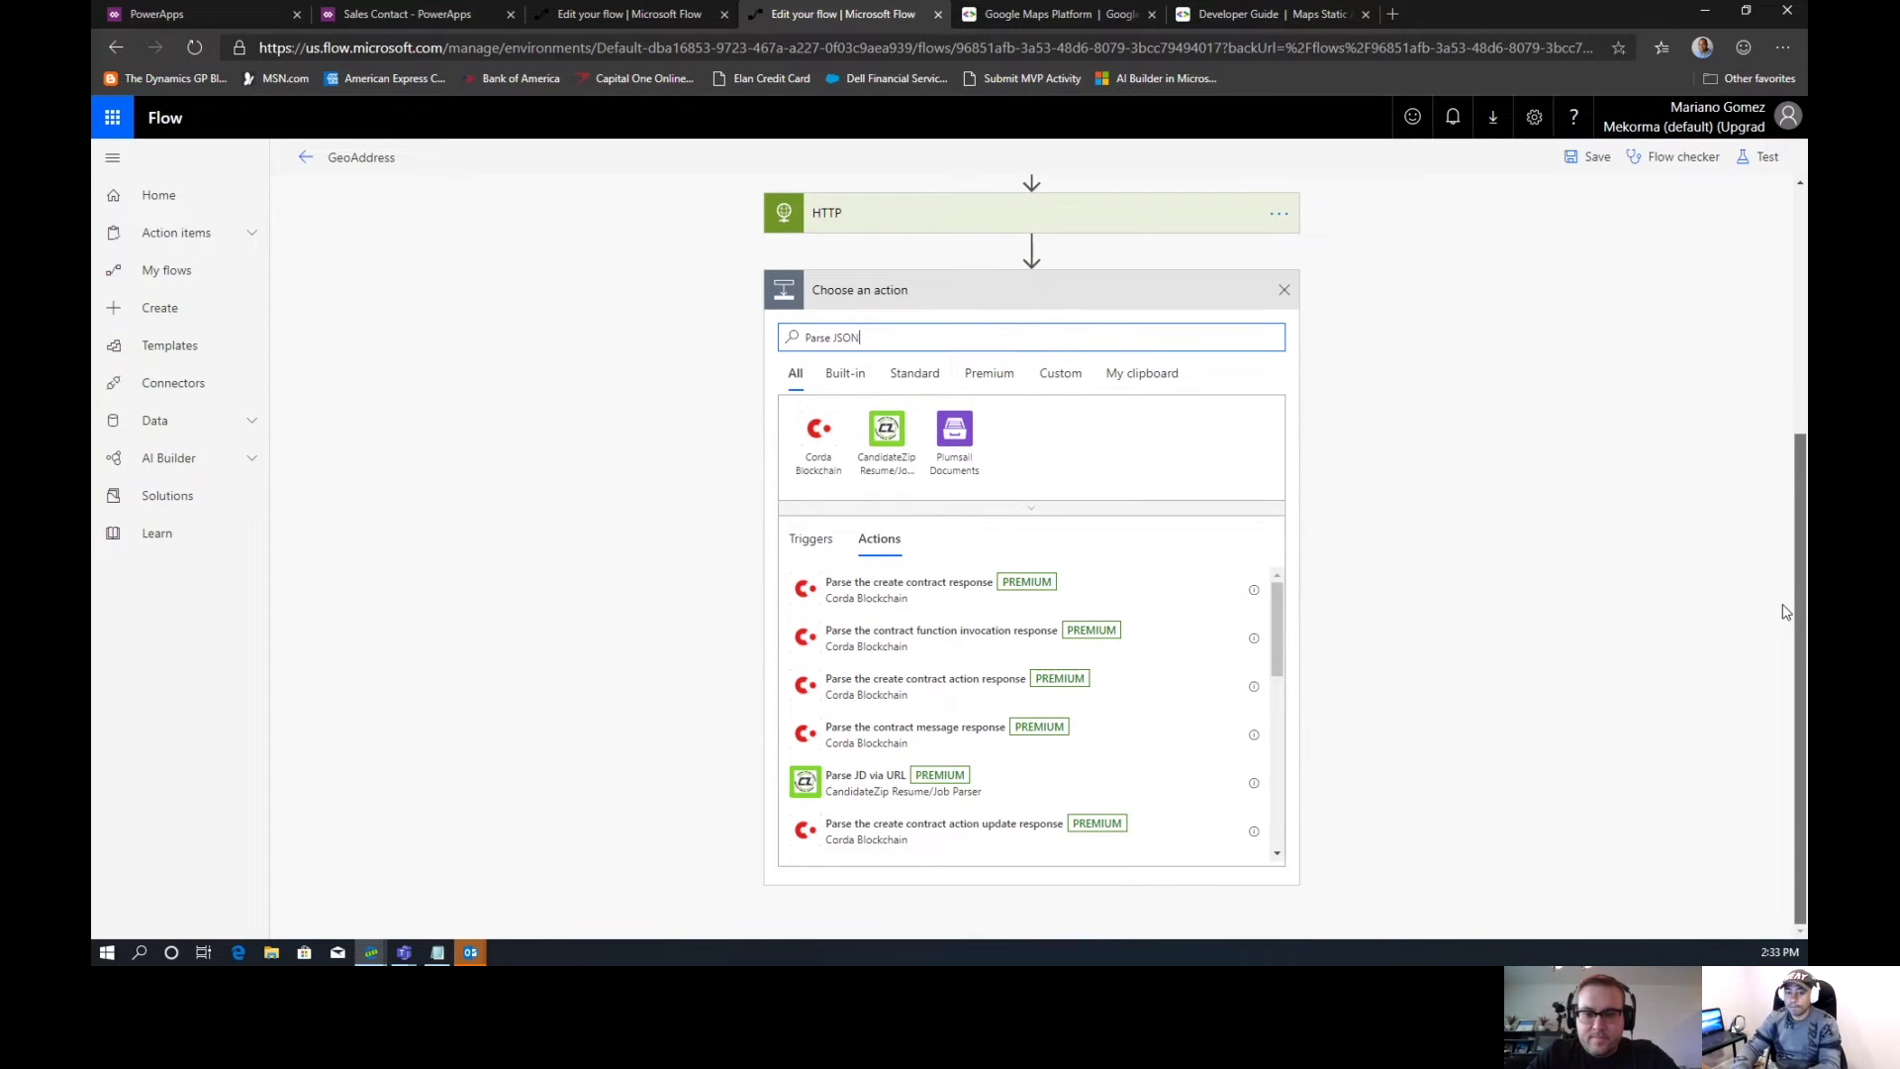
left_click_drag(869, 337, 789, 348)
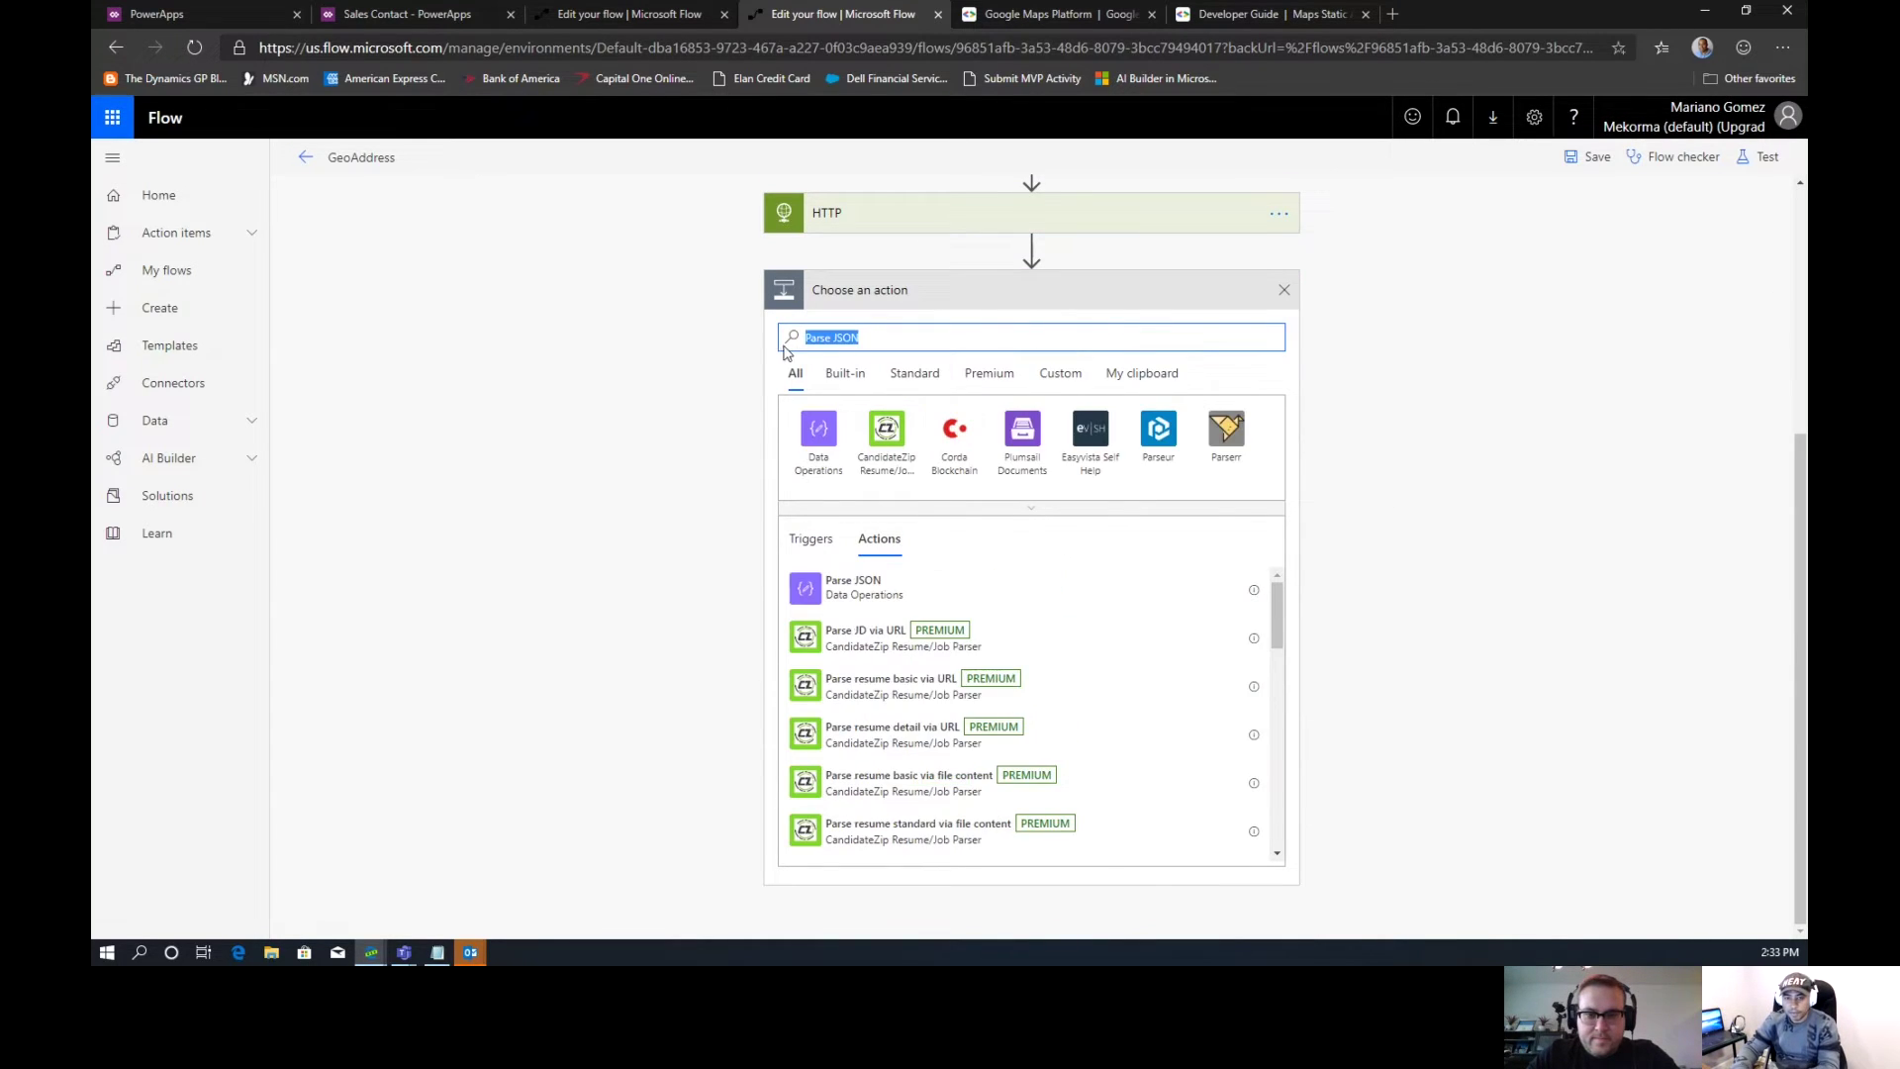
left_click(851, 586)
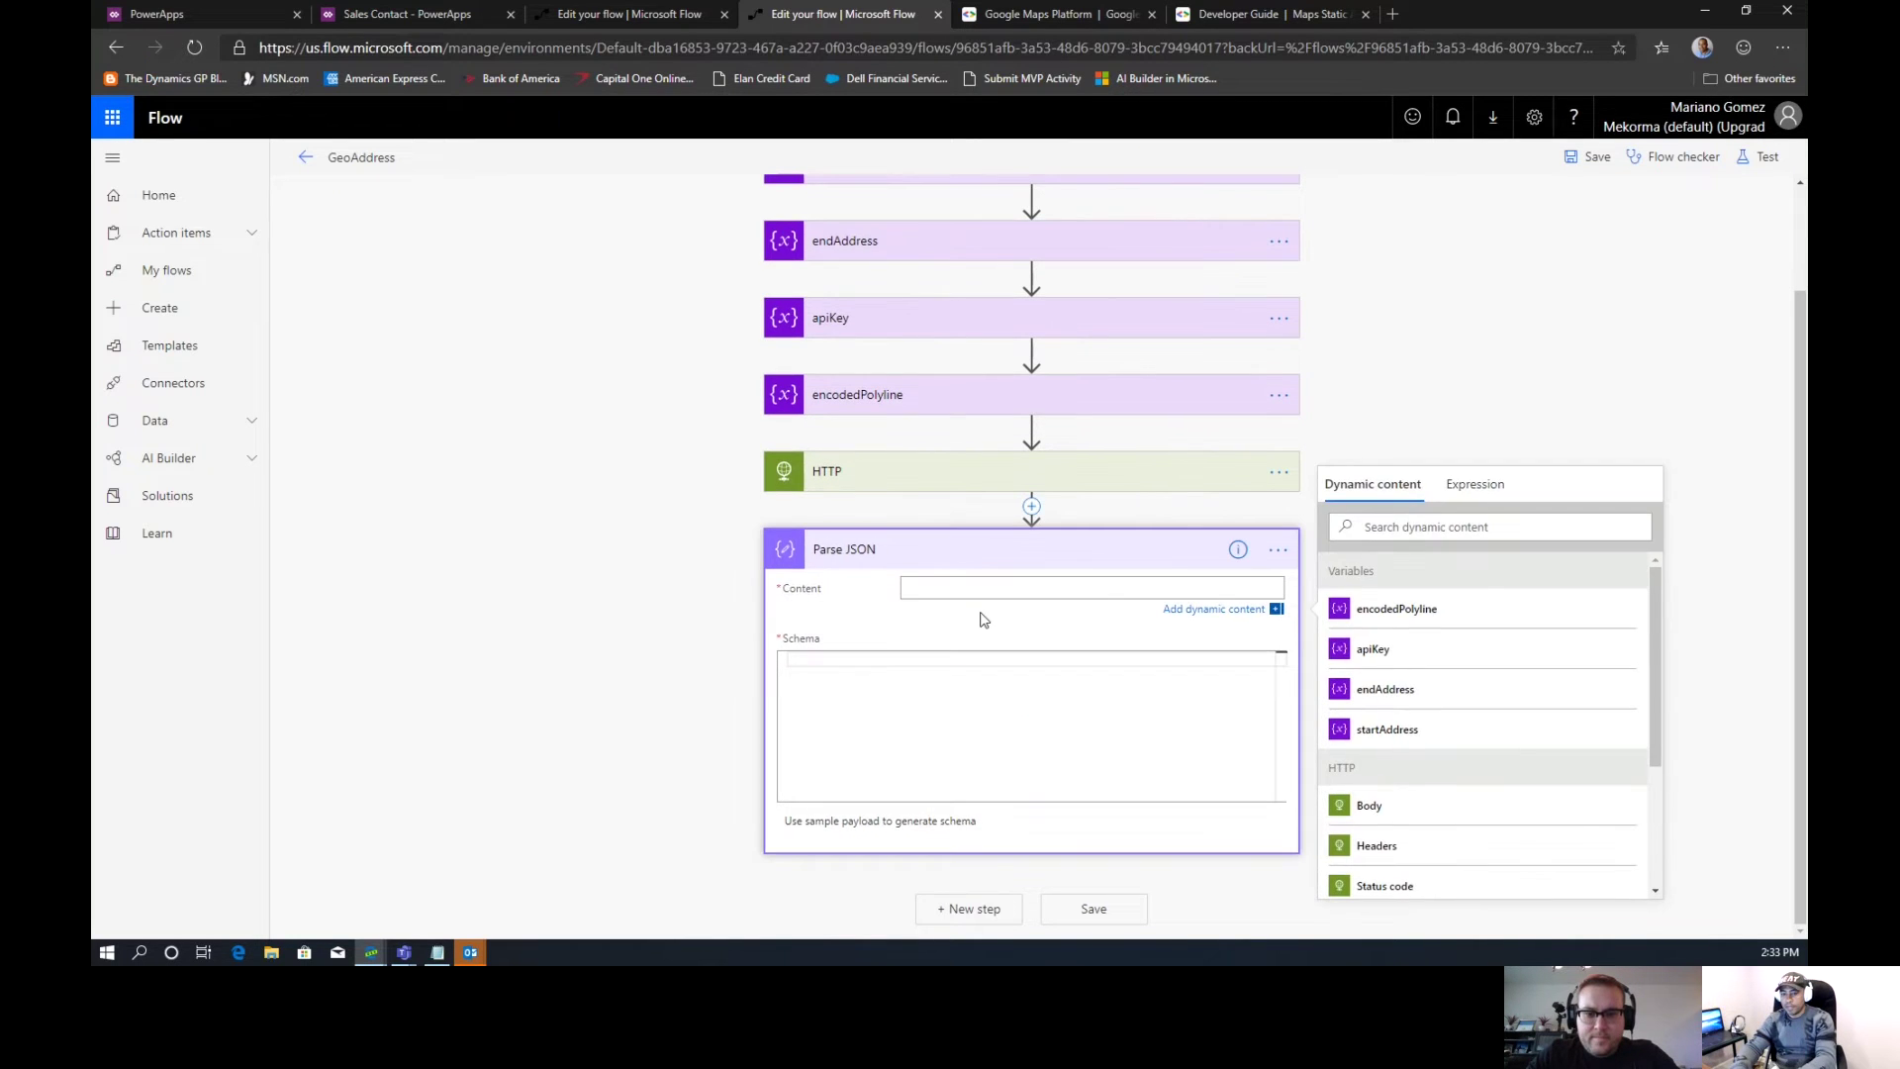
Set Parse JSON Content to the HTTP Body and clear a wrongly pasted schema
left_click(1369, 806)
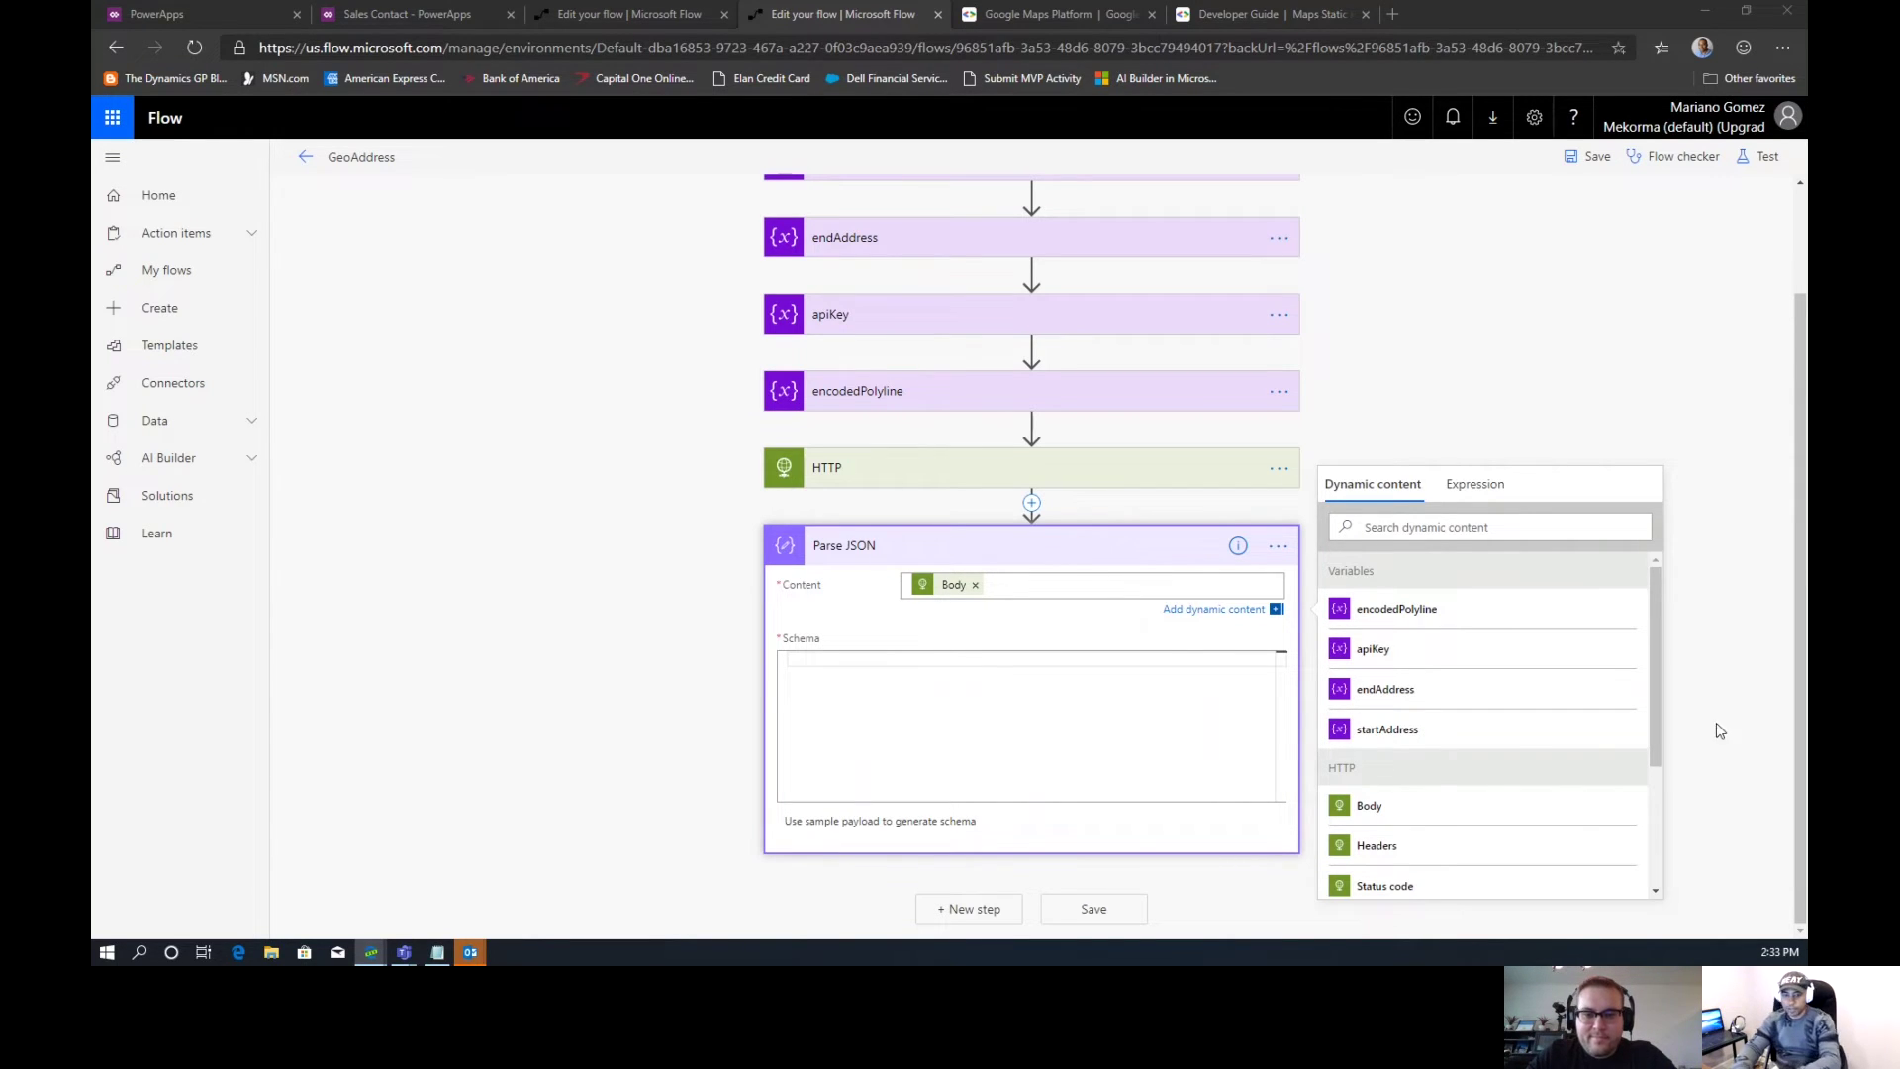
left_click(1061, 681)
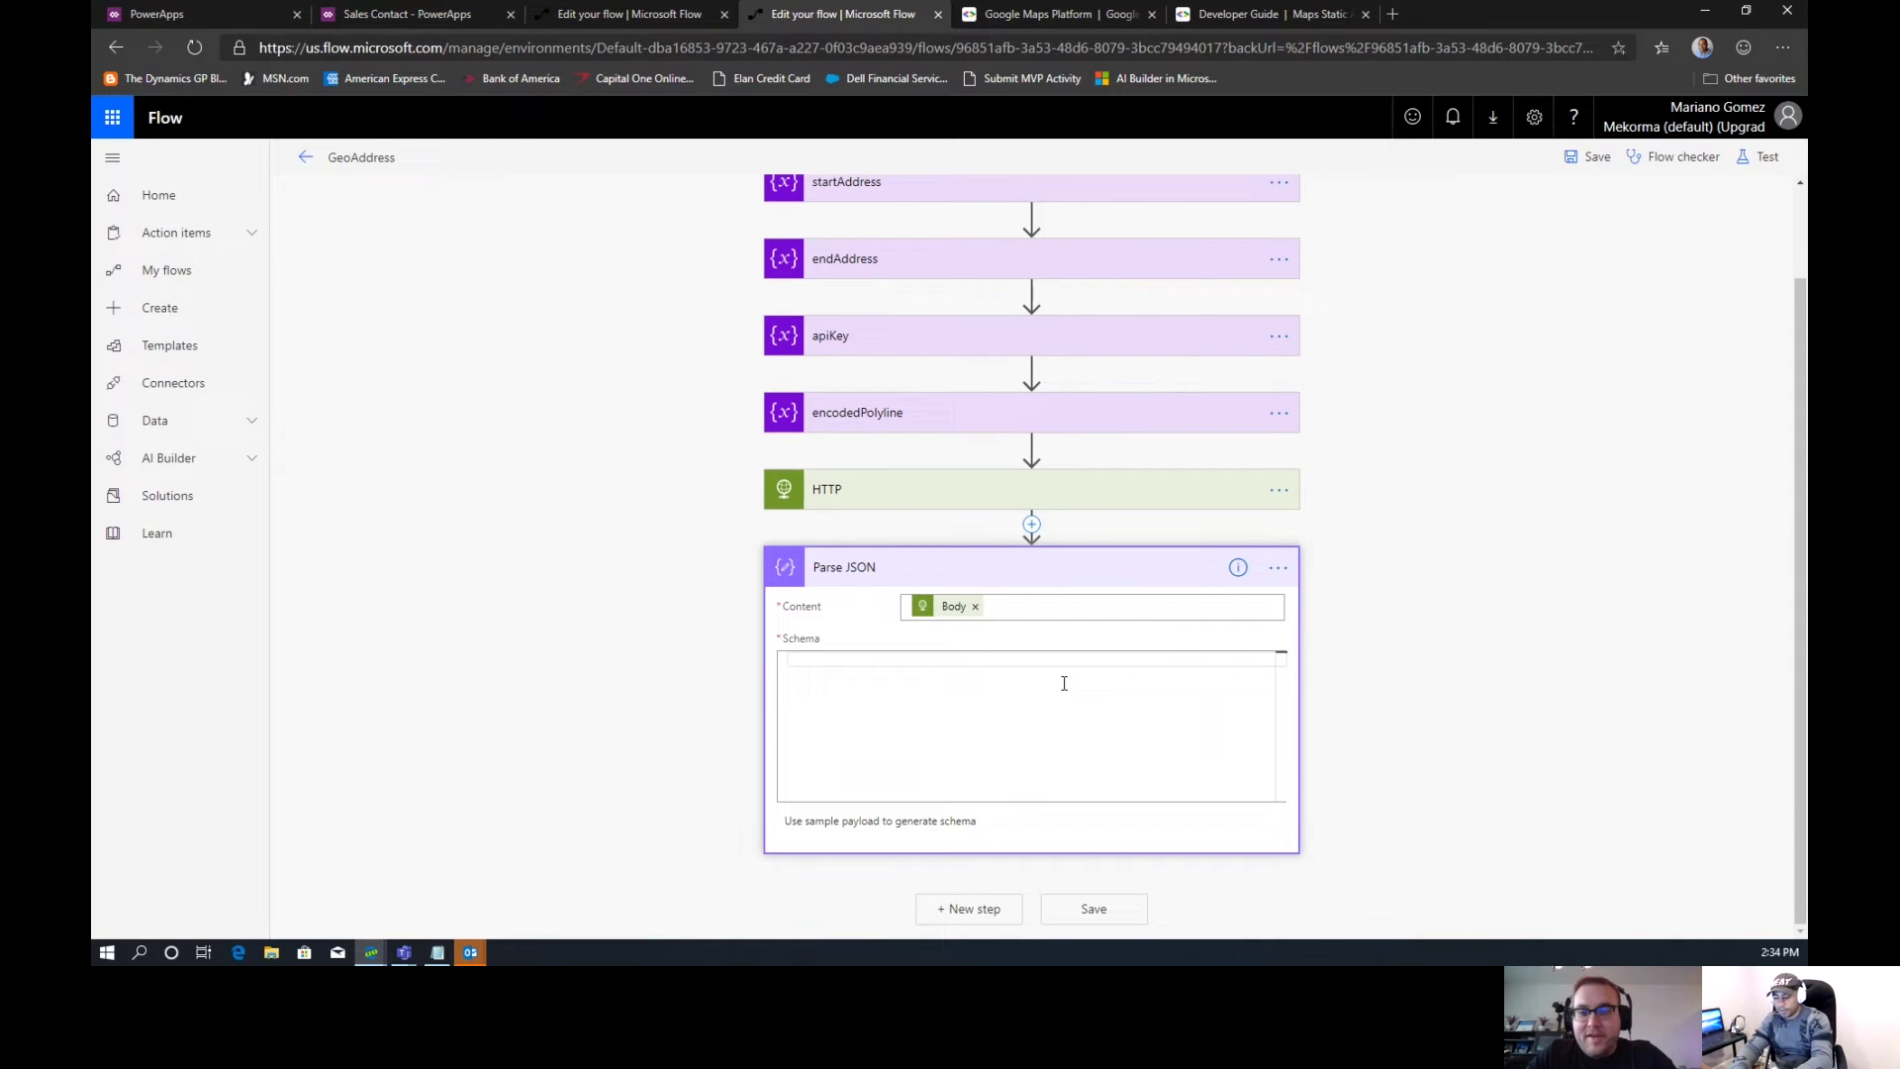
key("ctrl+v")
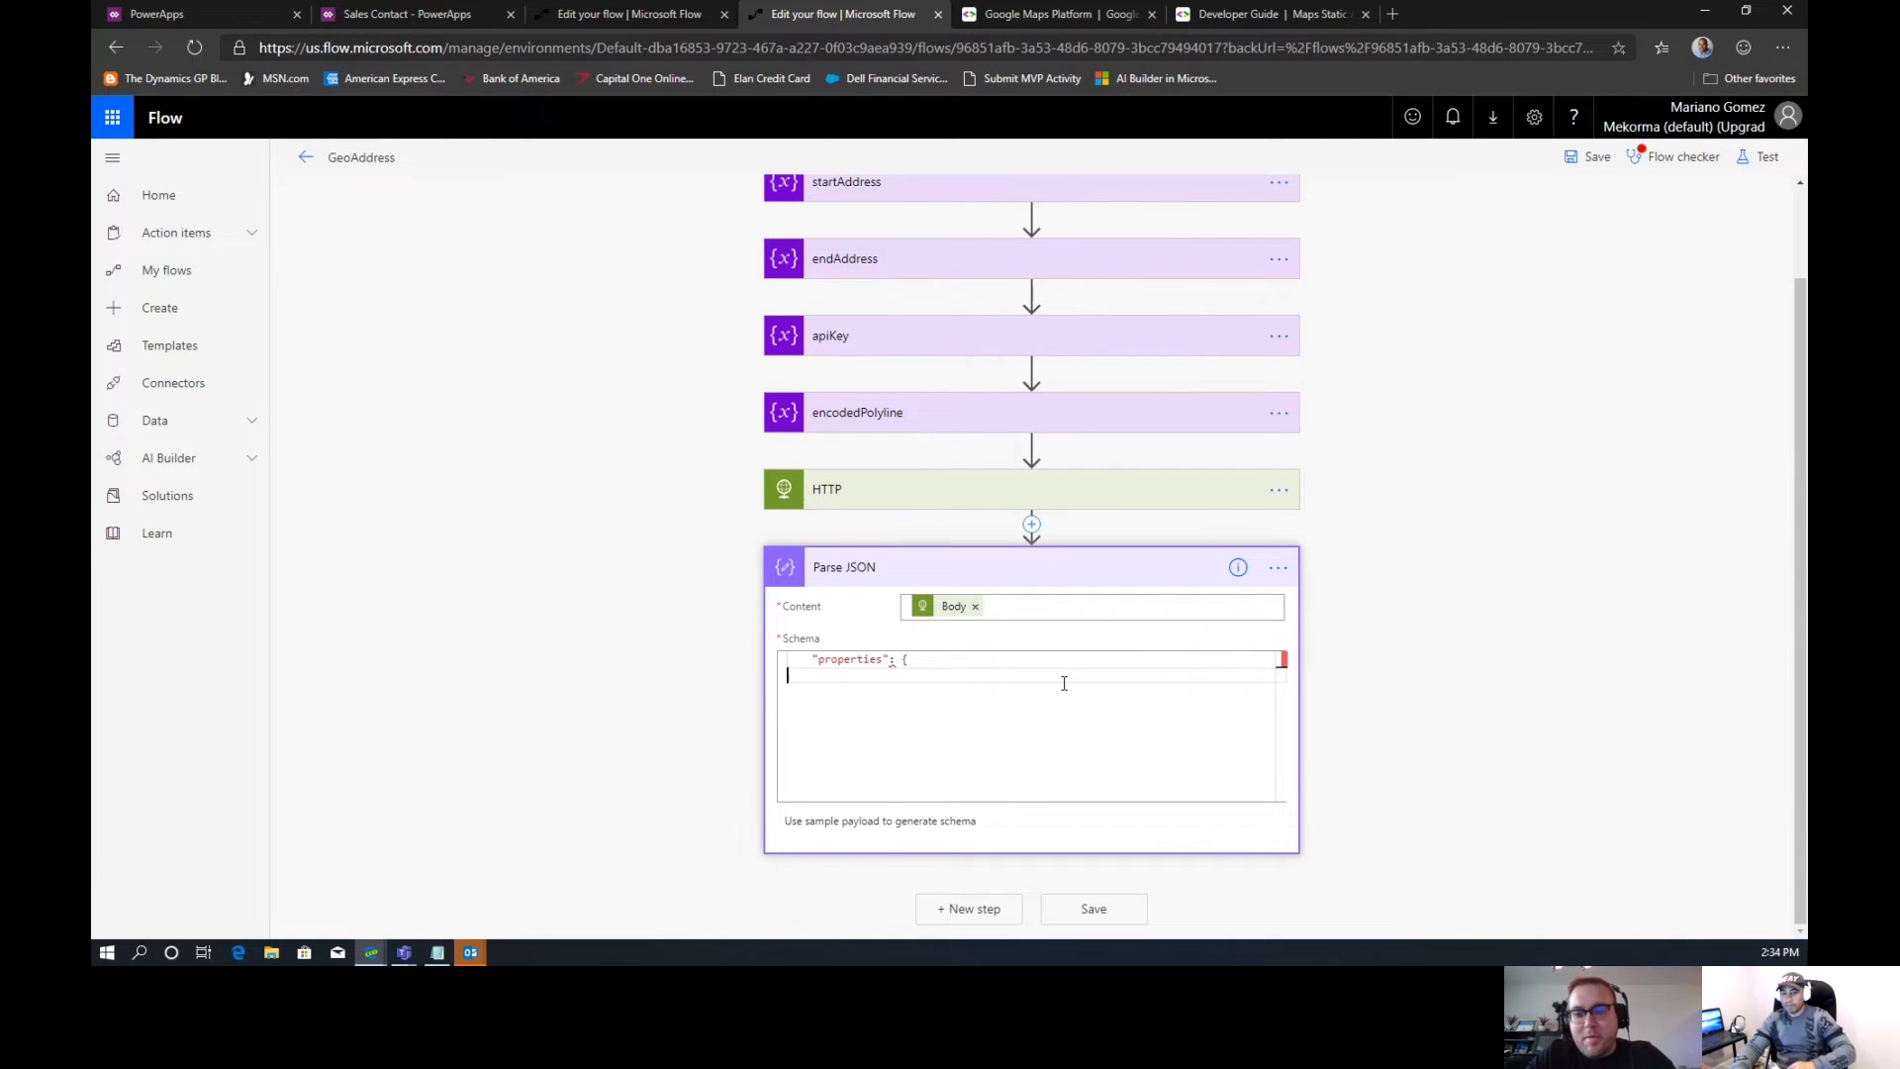
key("ctrl+a")
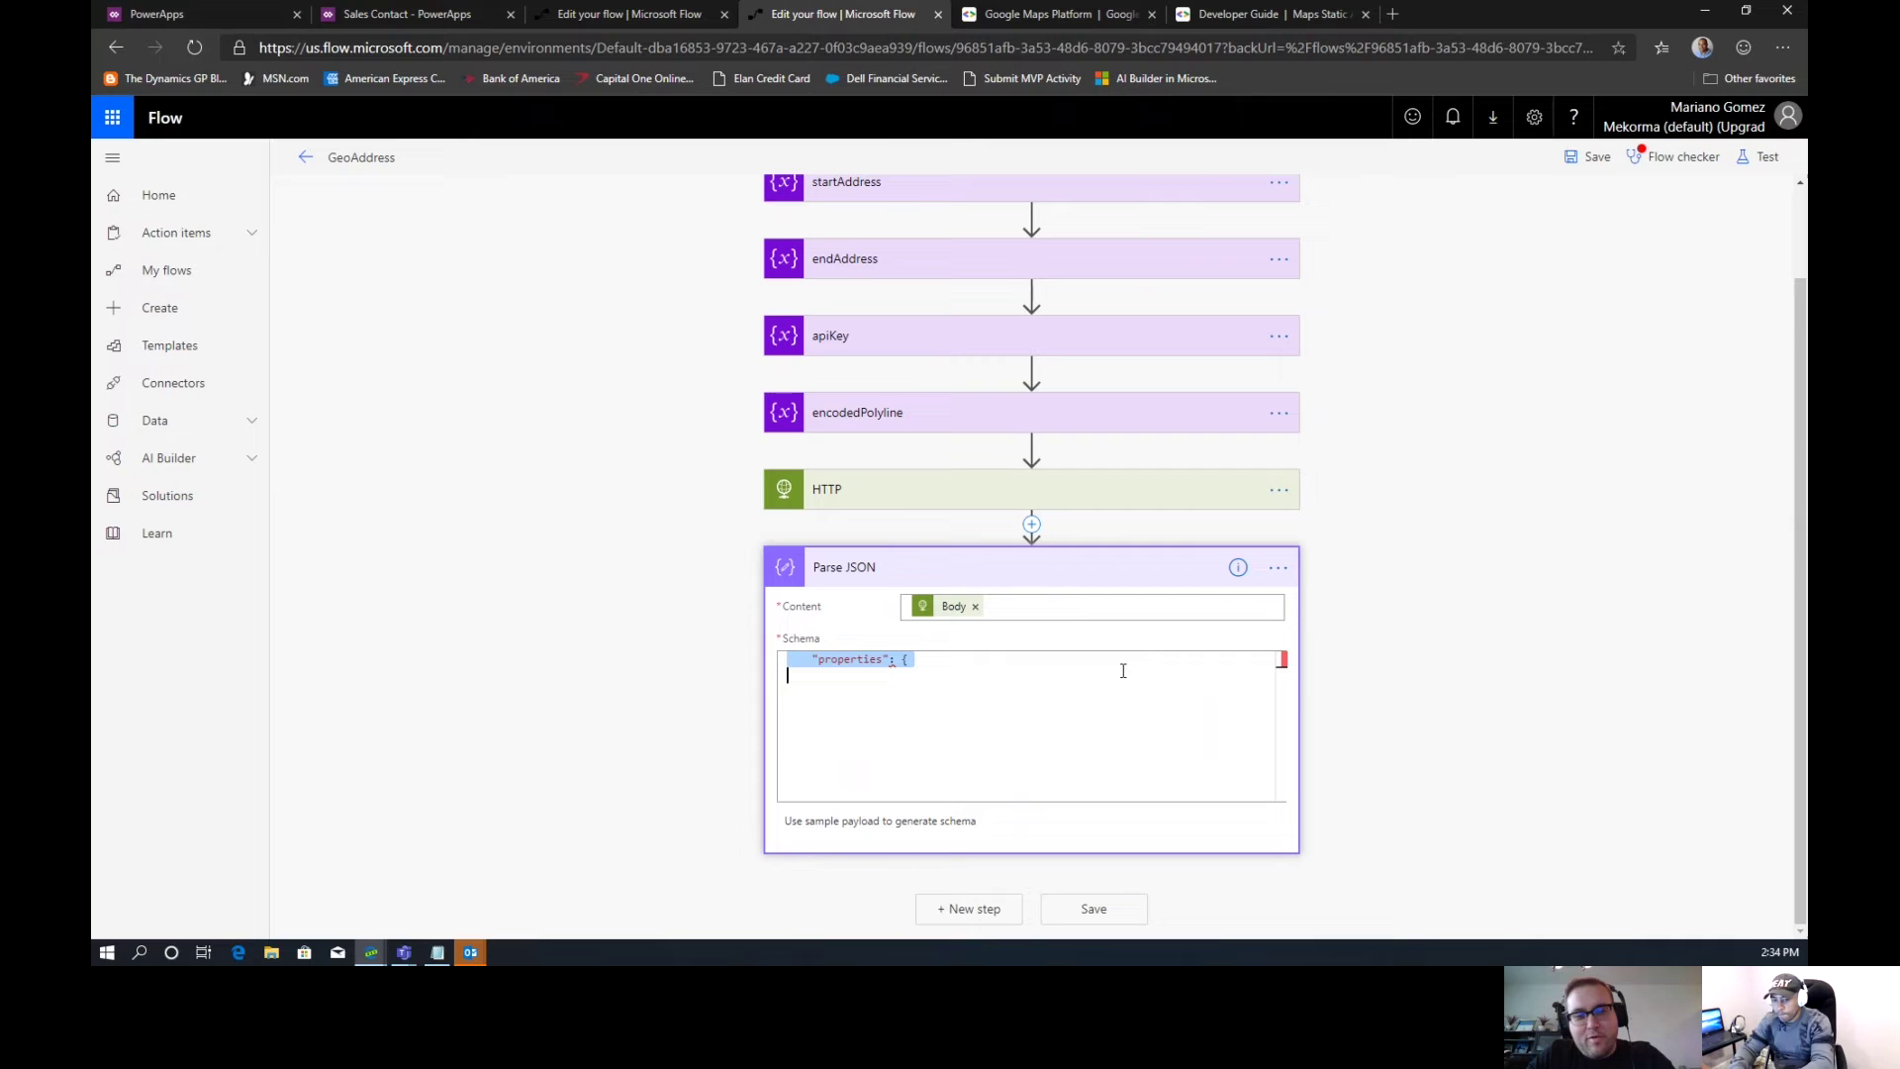
key("BackSpace")
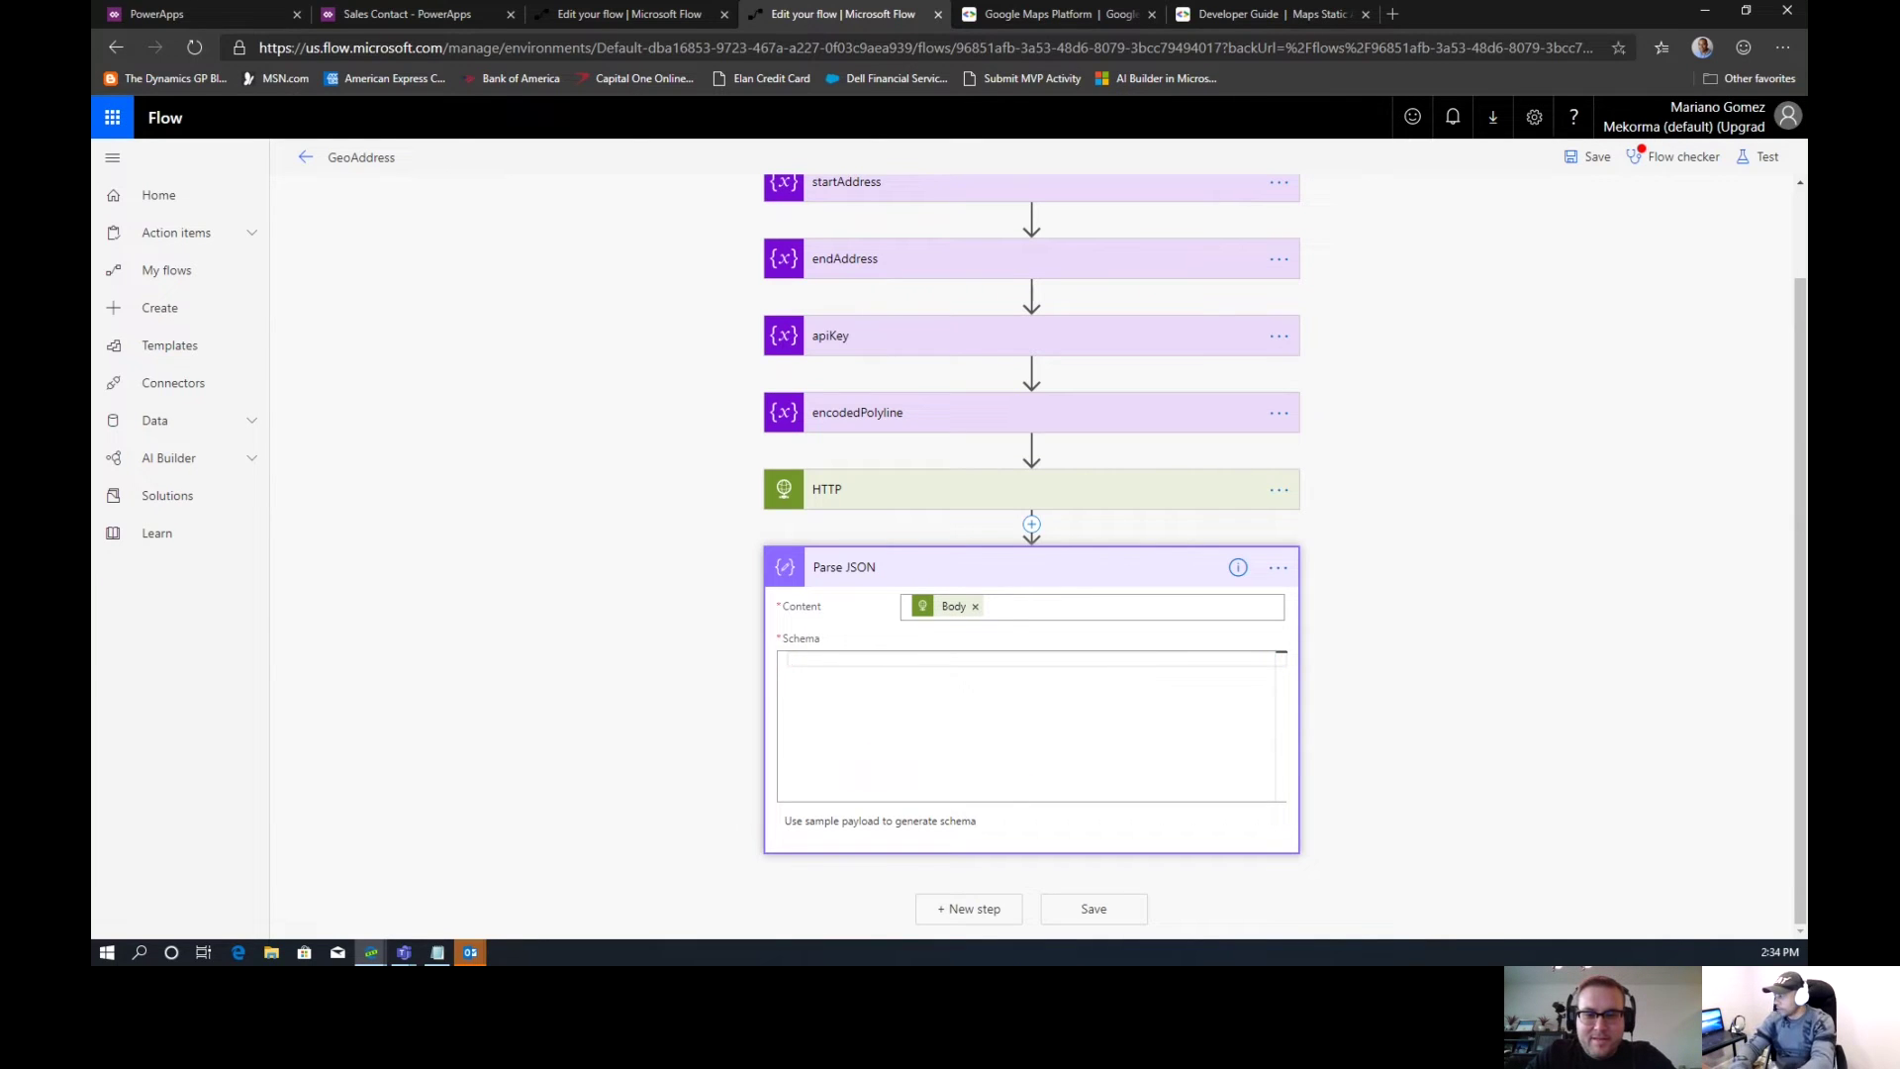
Paste the full Google Directions response schema into the Parse JSON Schema box
key("alt+Tab")
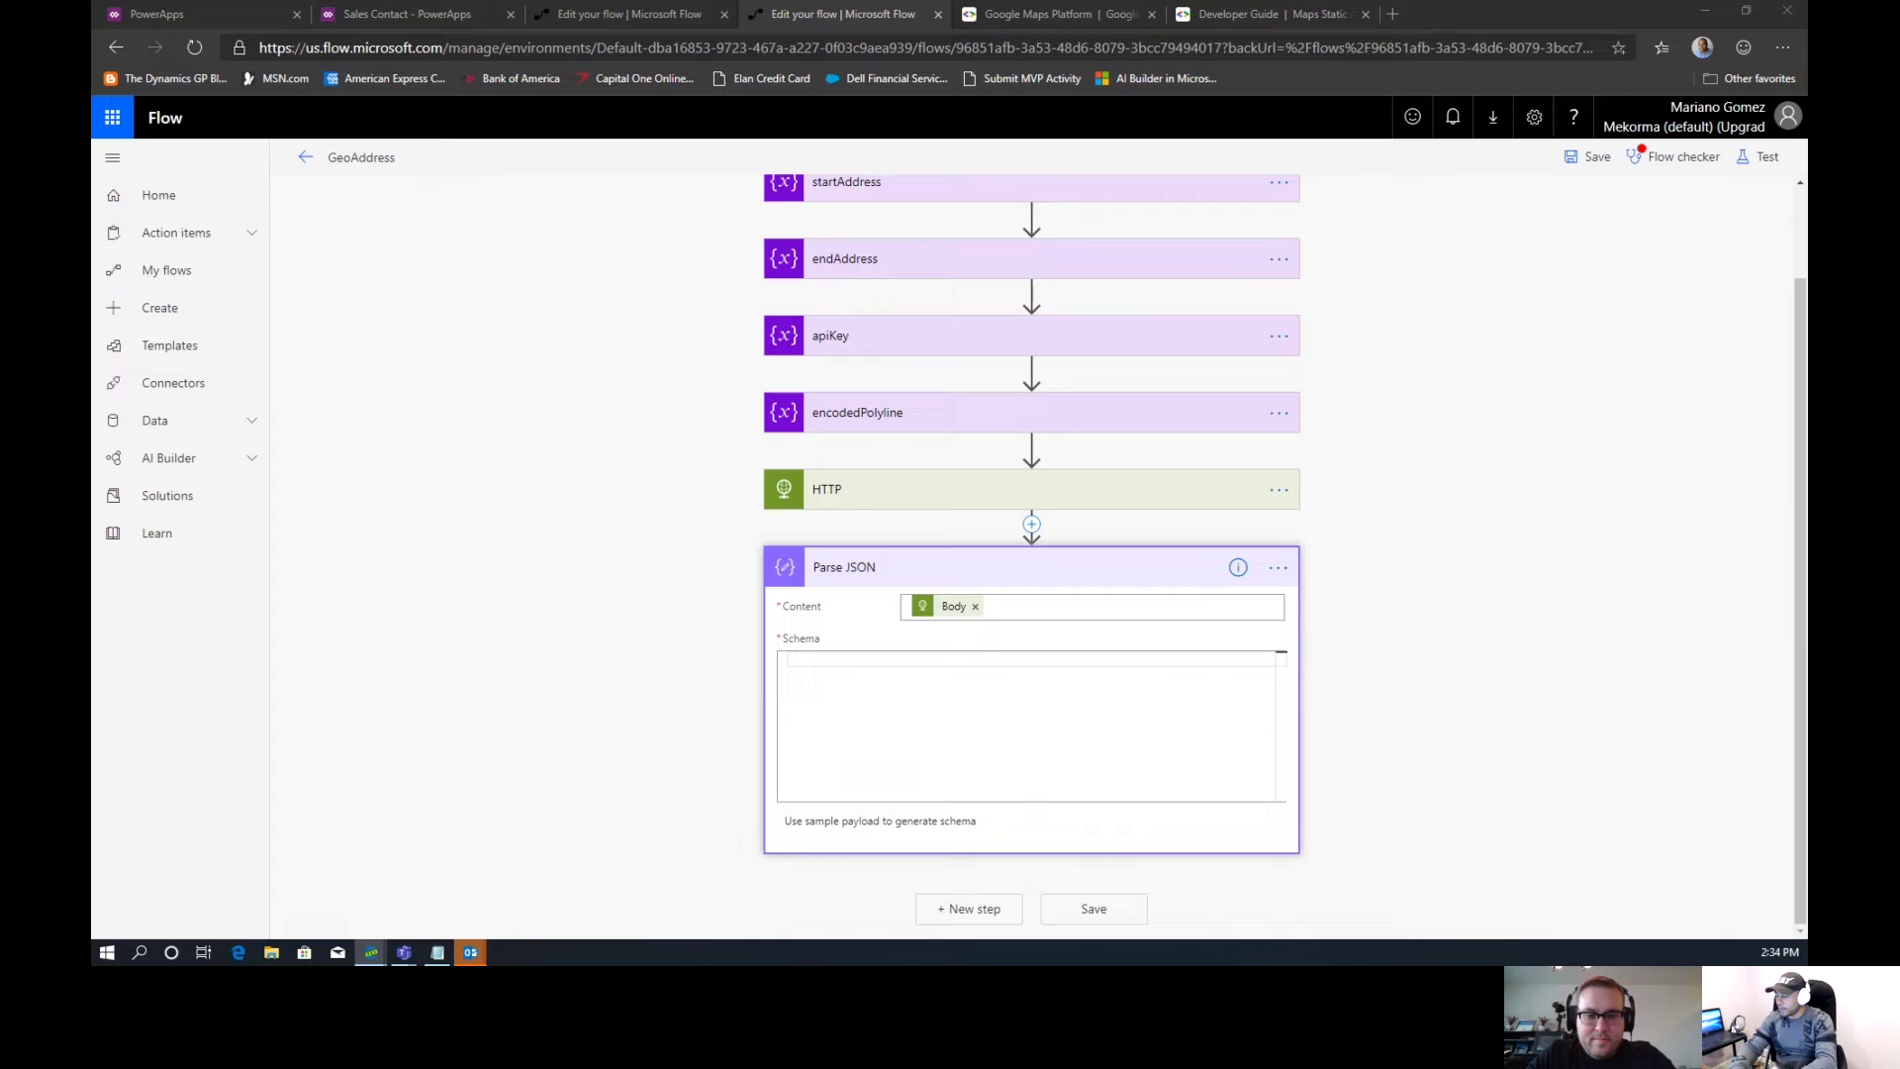
left_click(809, 662)
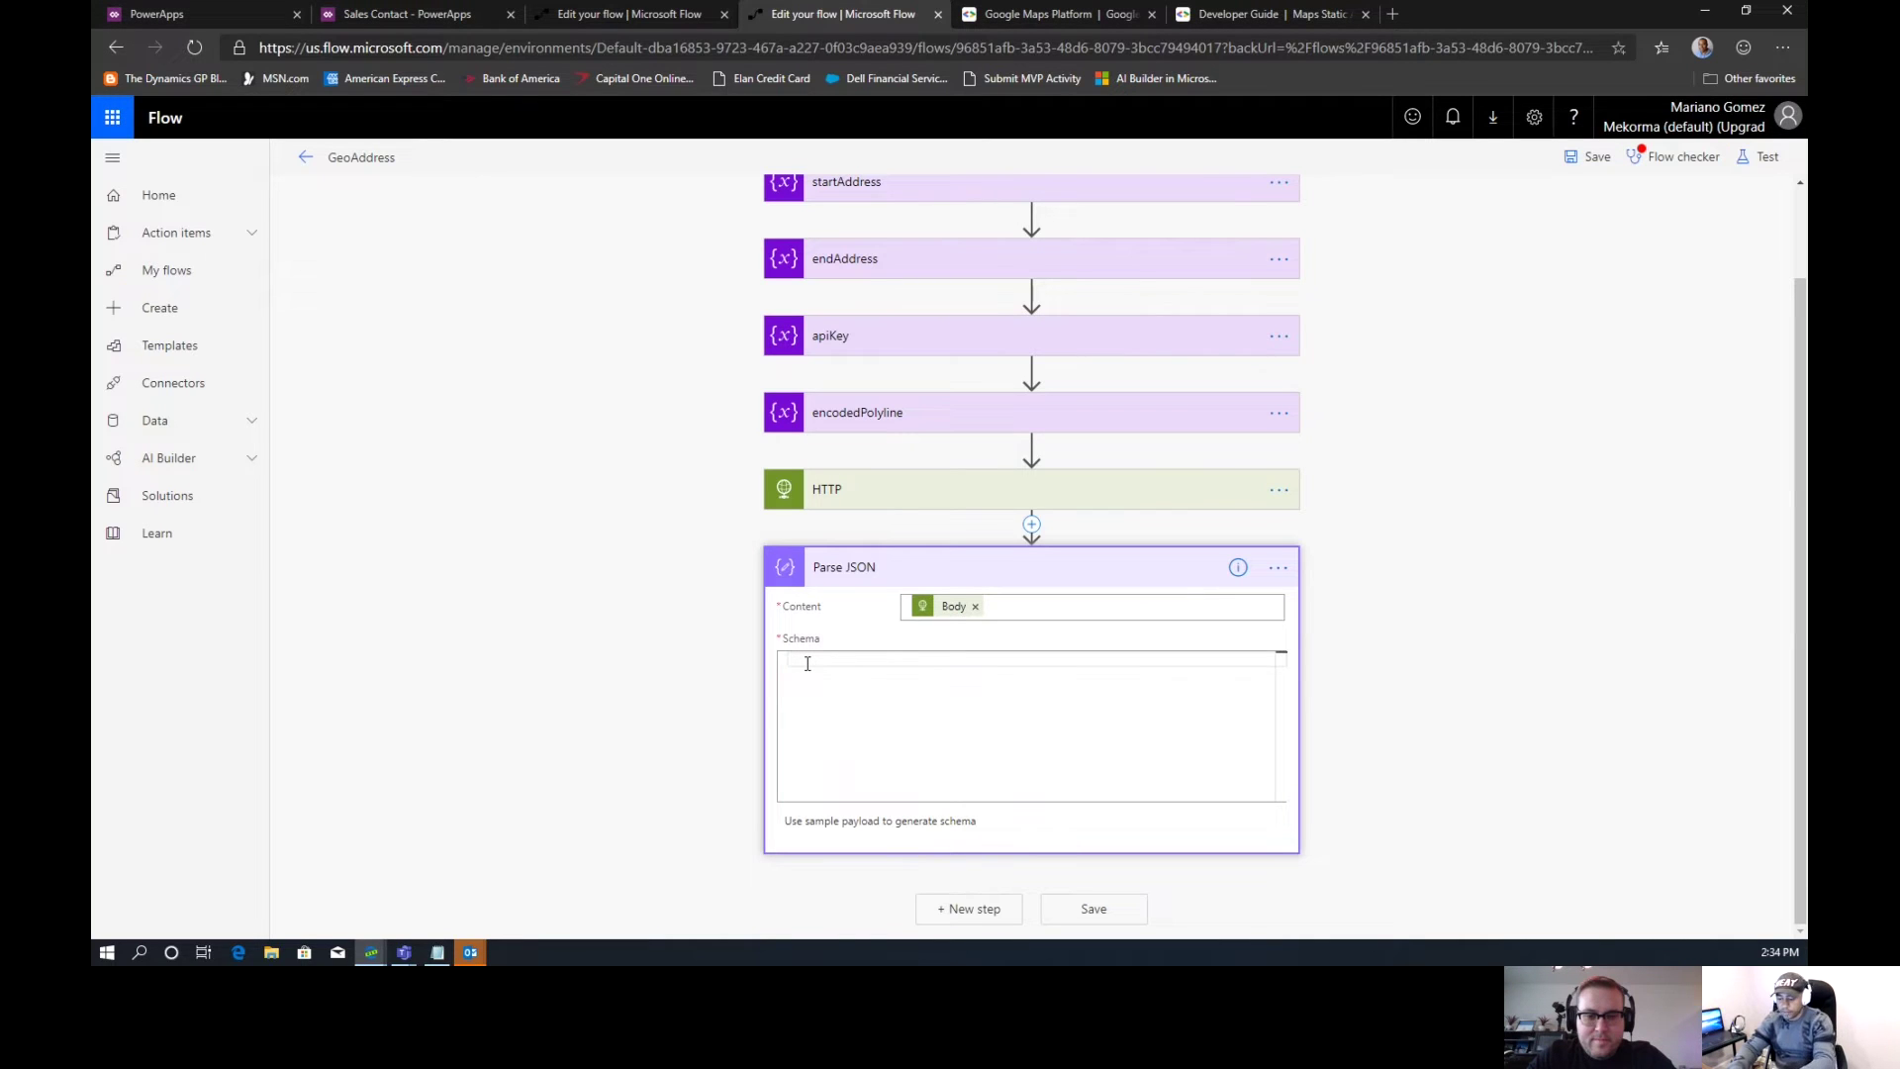
key("ctrl+v")
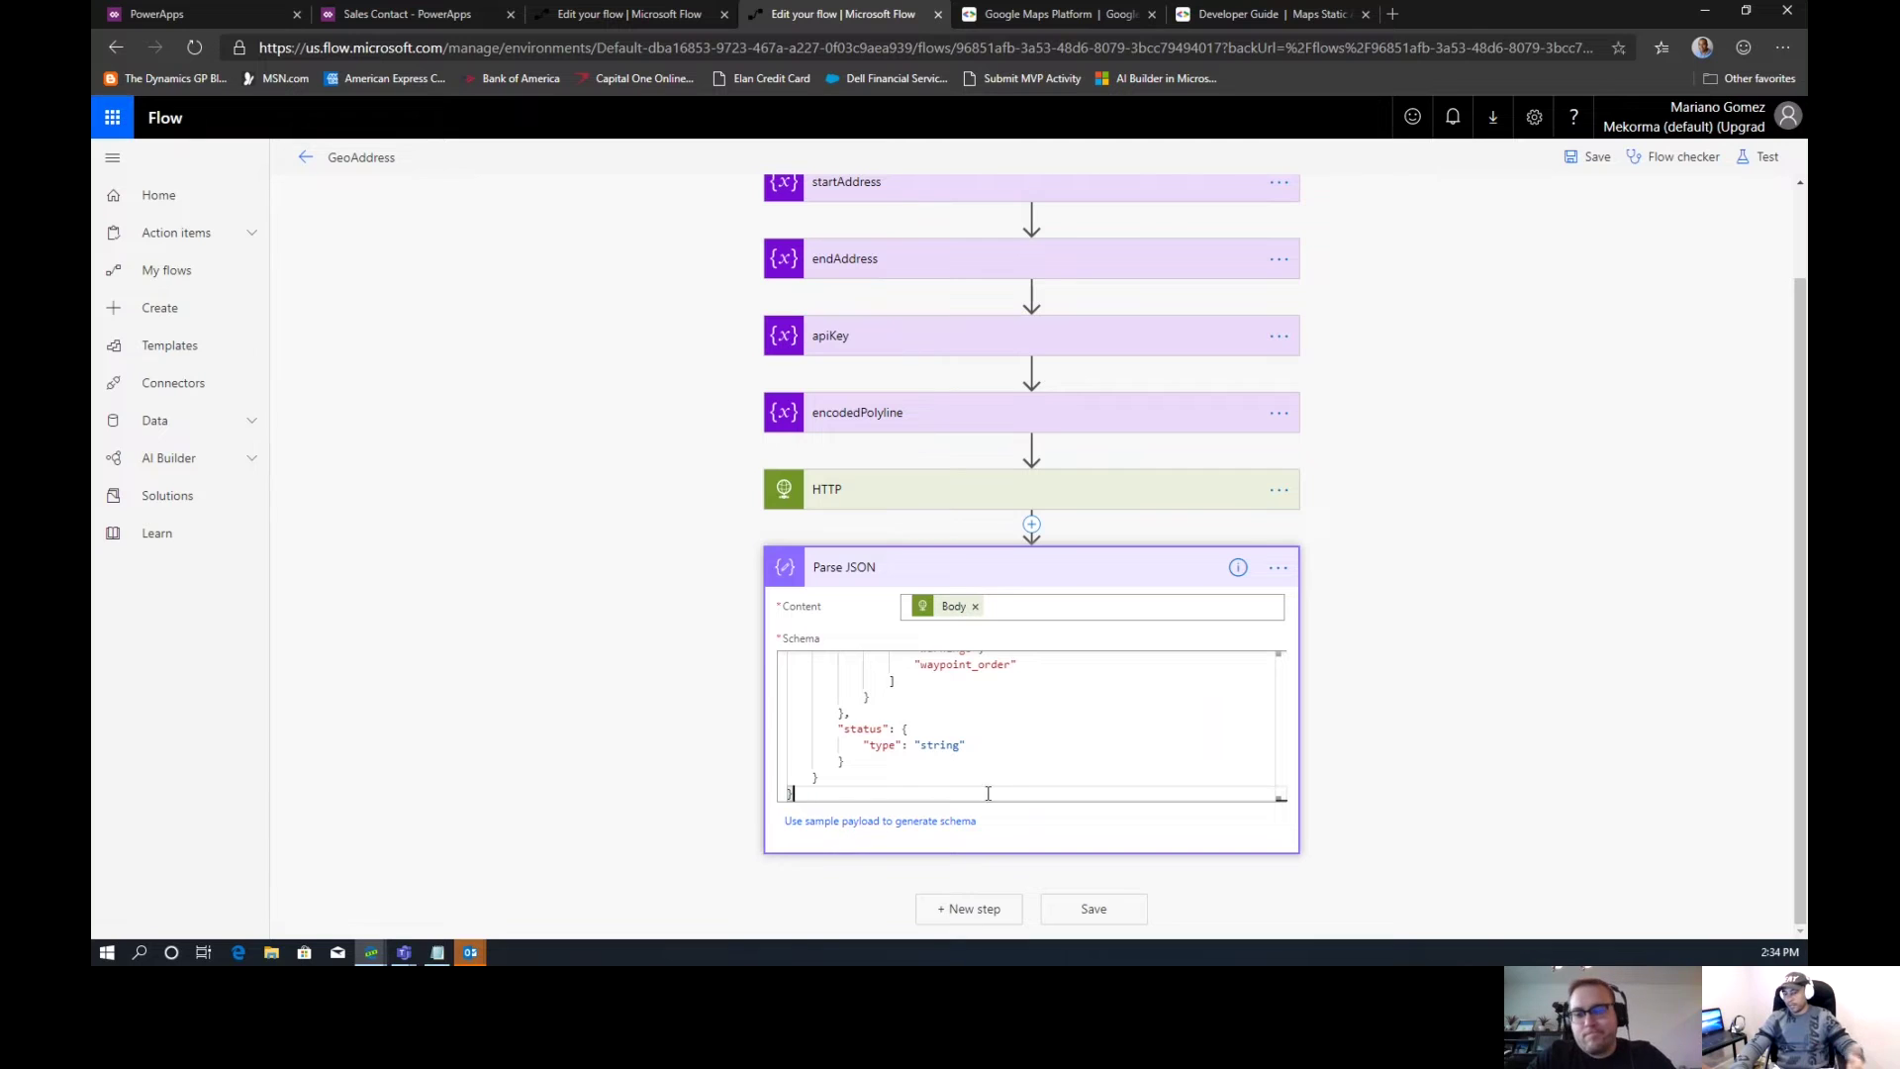
left_click_drag(1282, 794, 1275, 649)
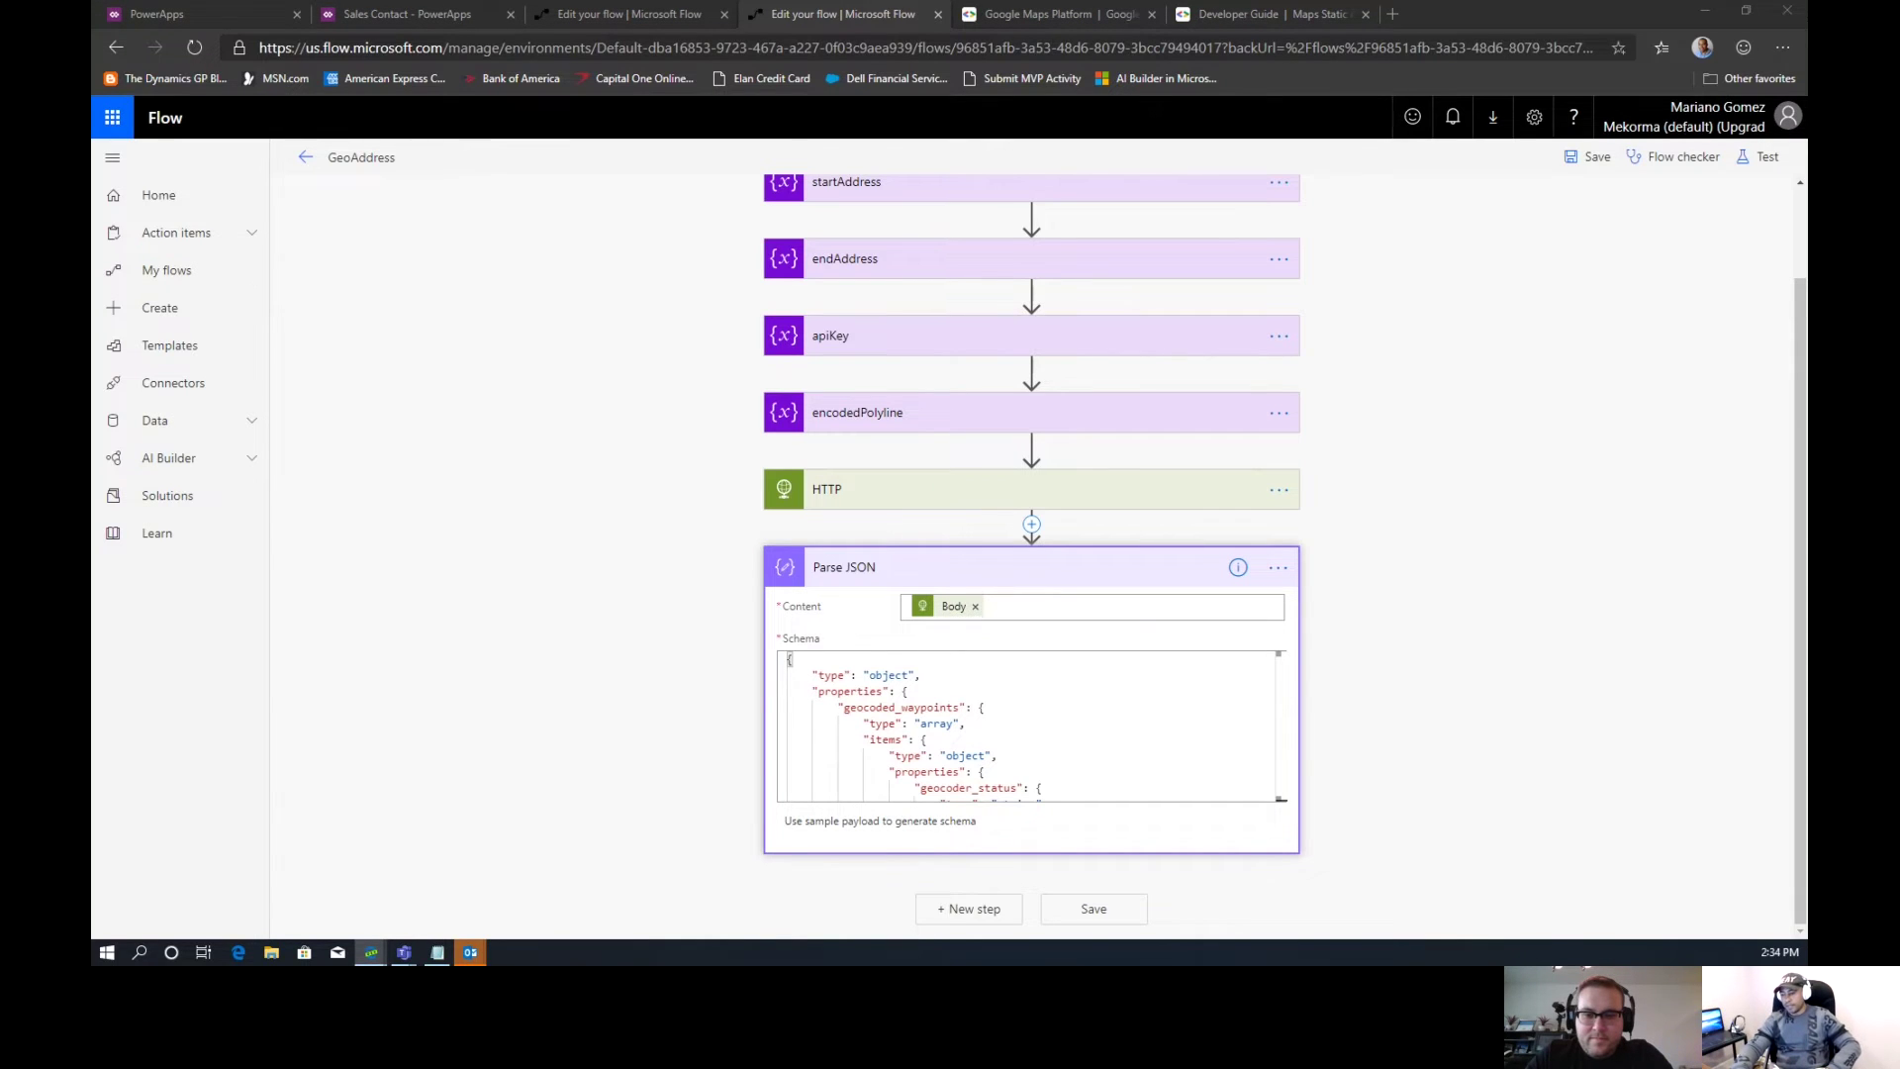
Discard the mistaken MSN Weather step and add a Compose action after Parse JSON
left_click(998, 910)
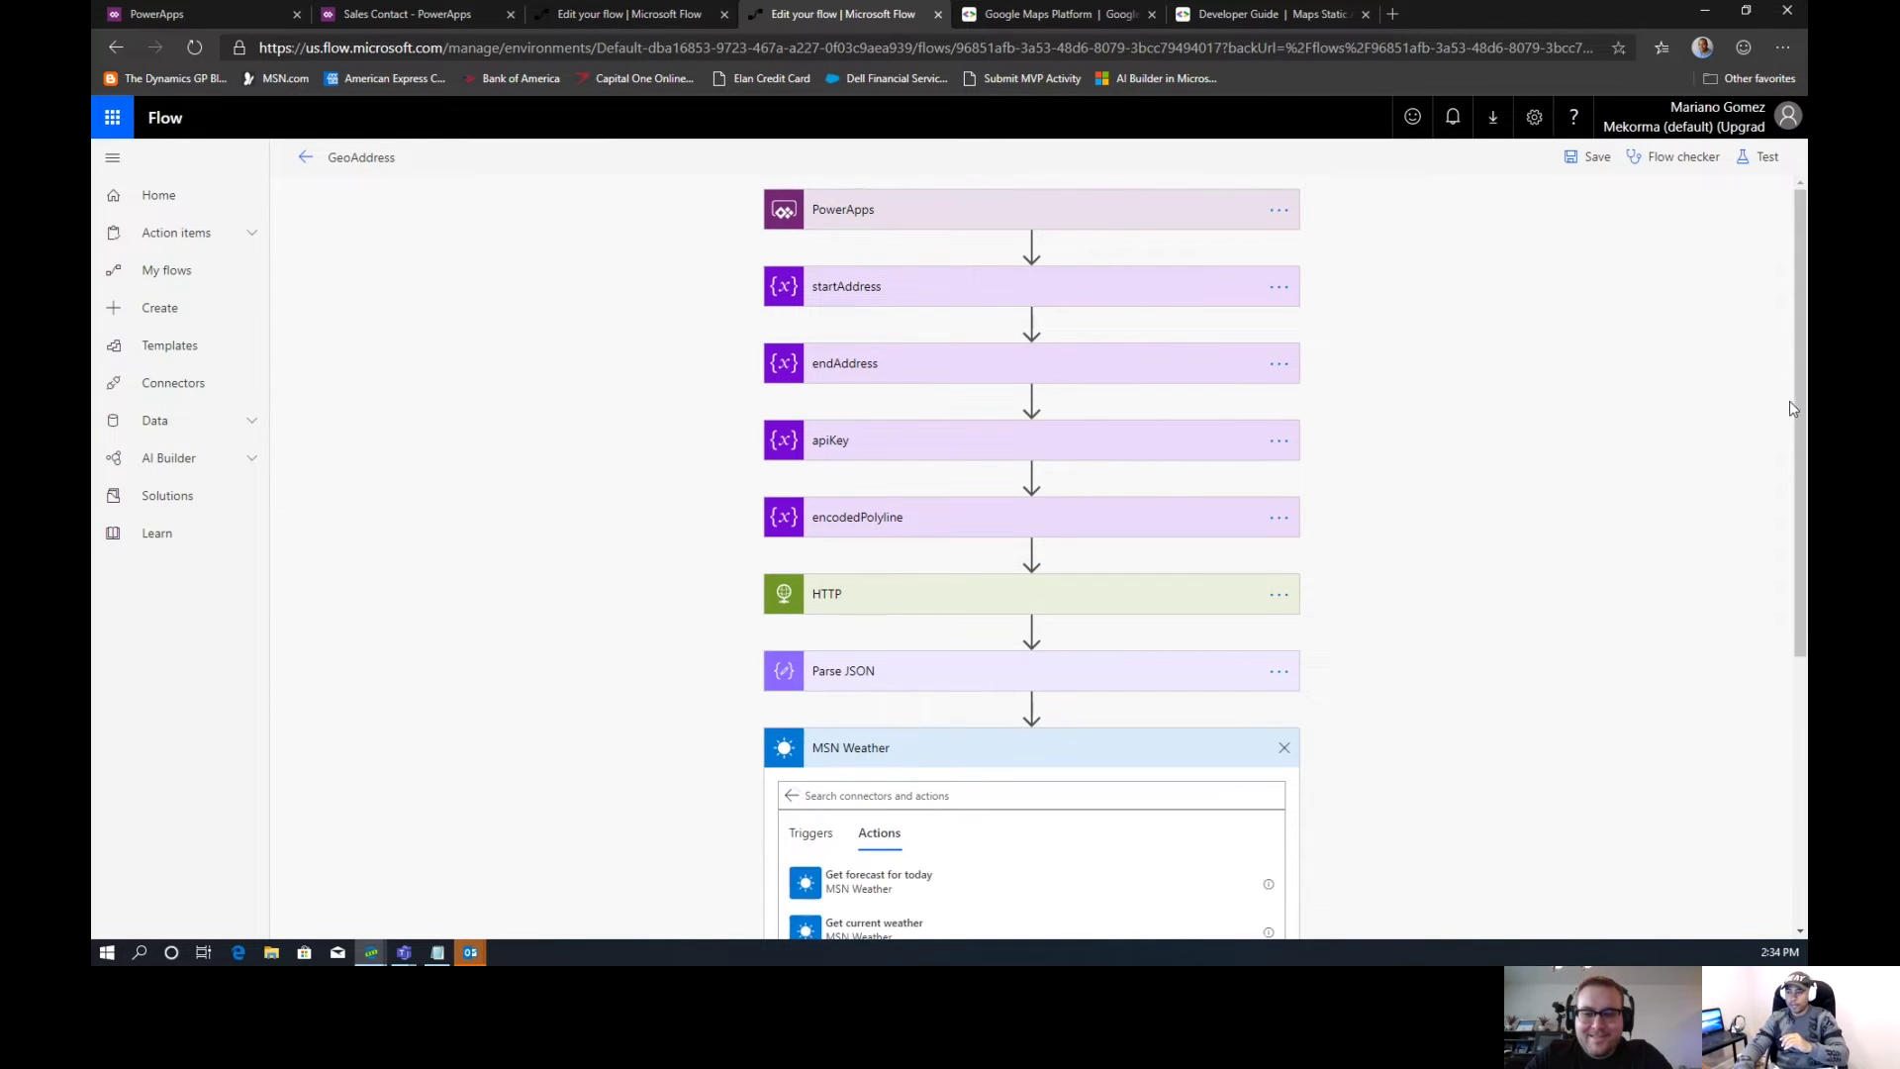
scroll(1346, 534, "down", 3)
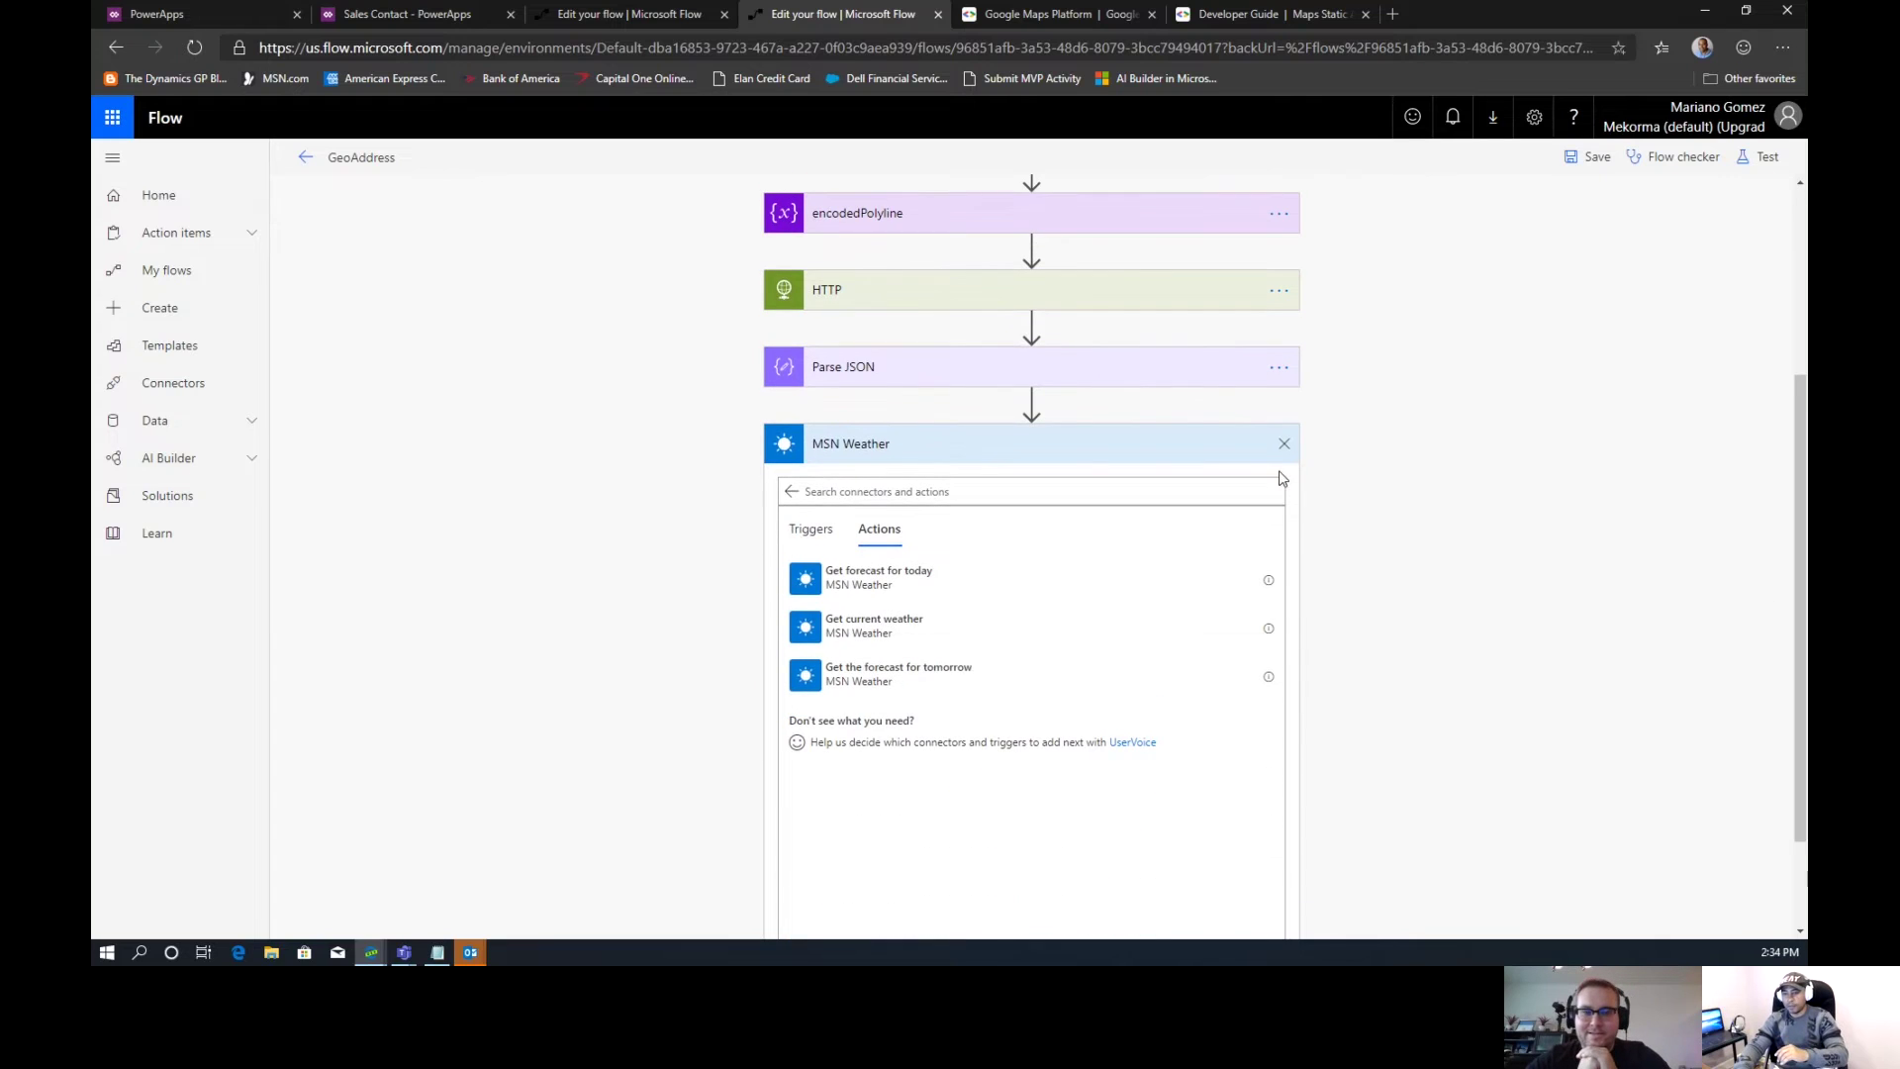
left_click(1285, 447)
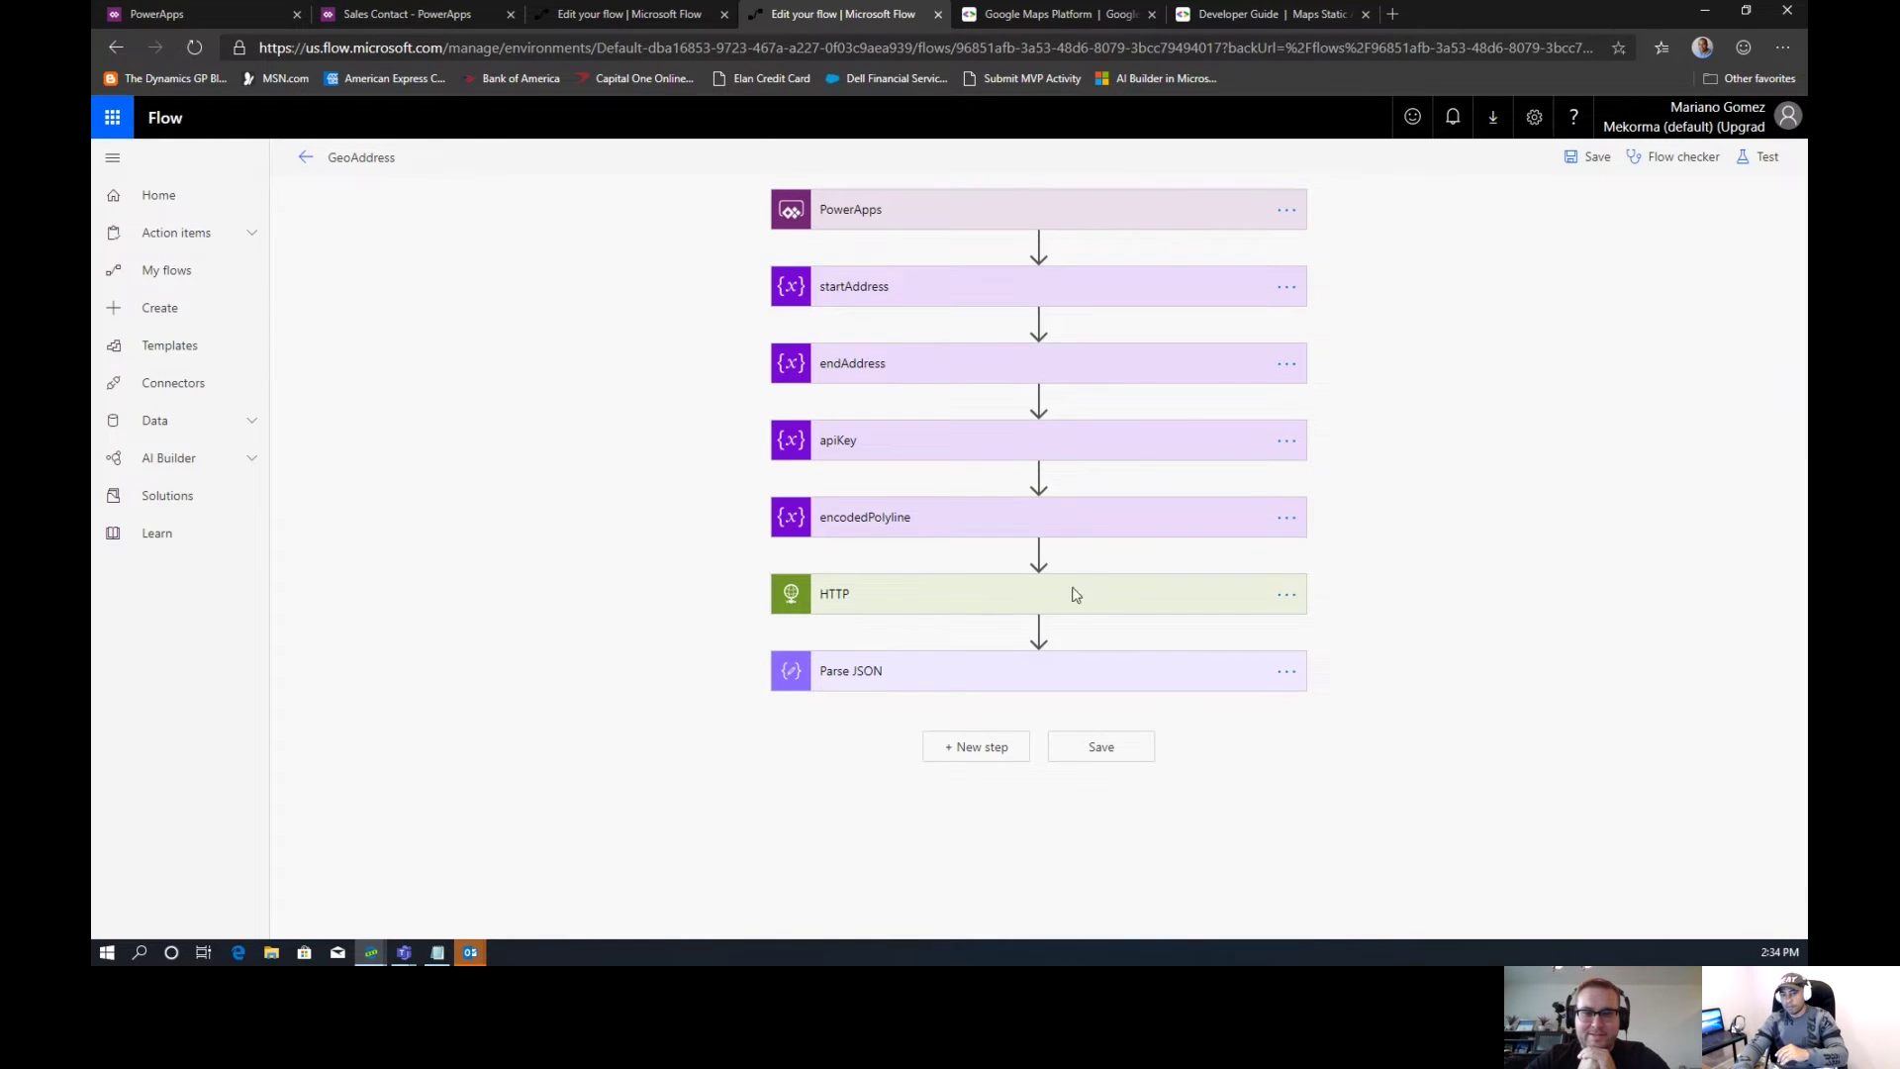
left_click(1010, 762)
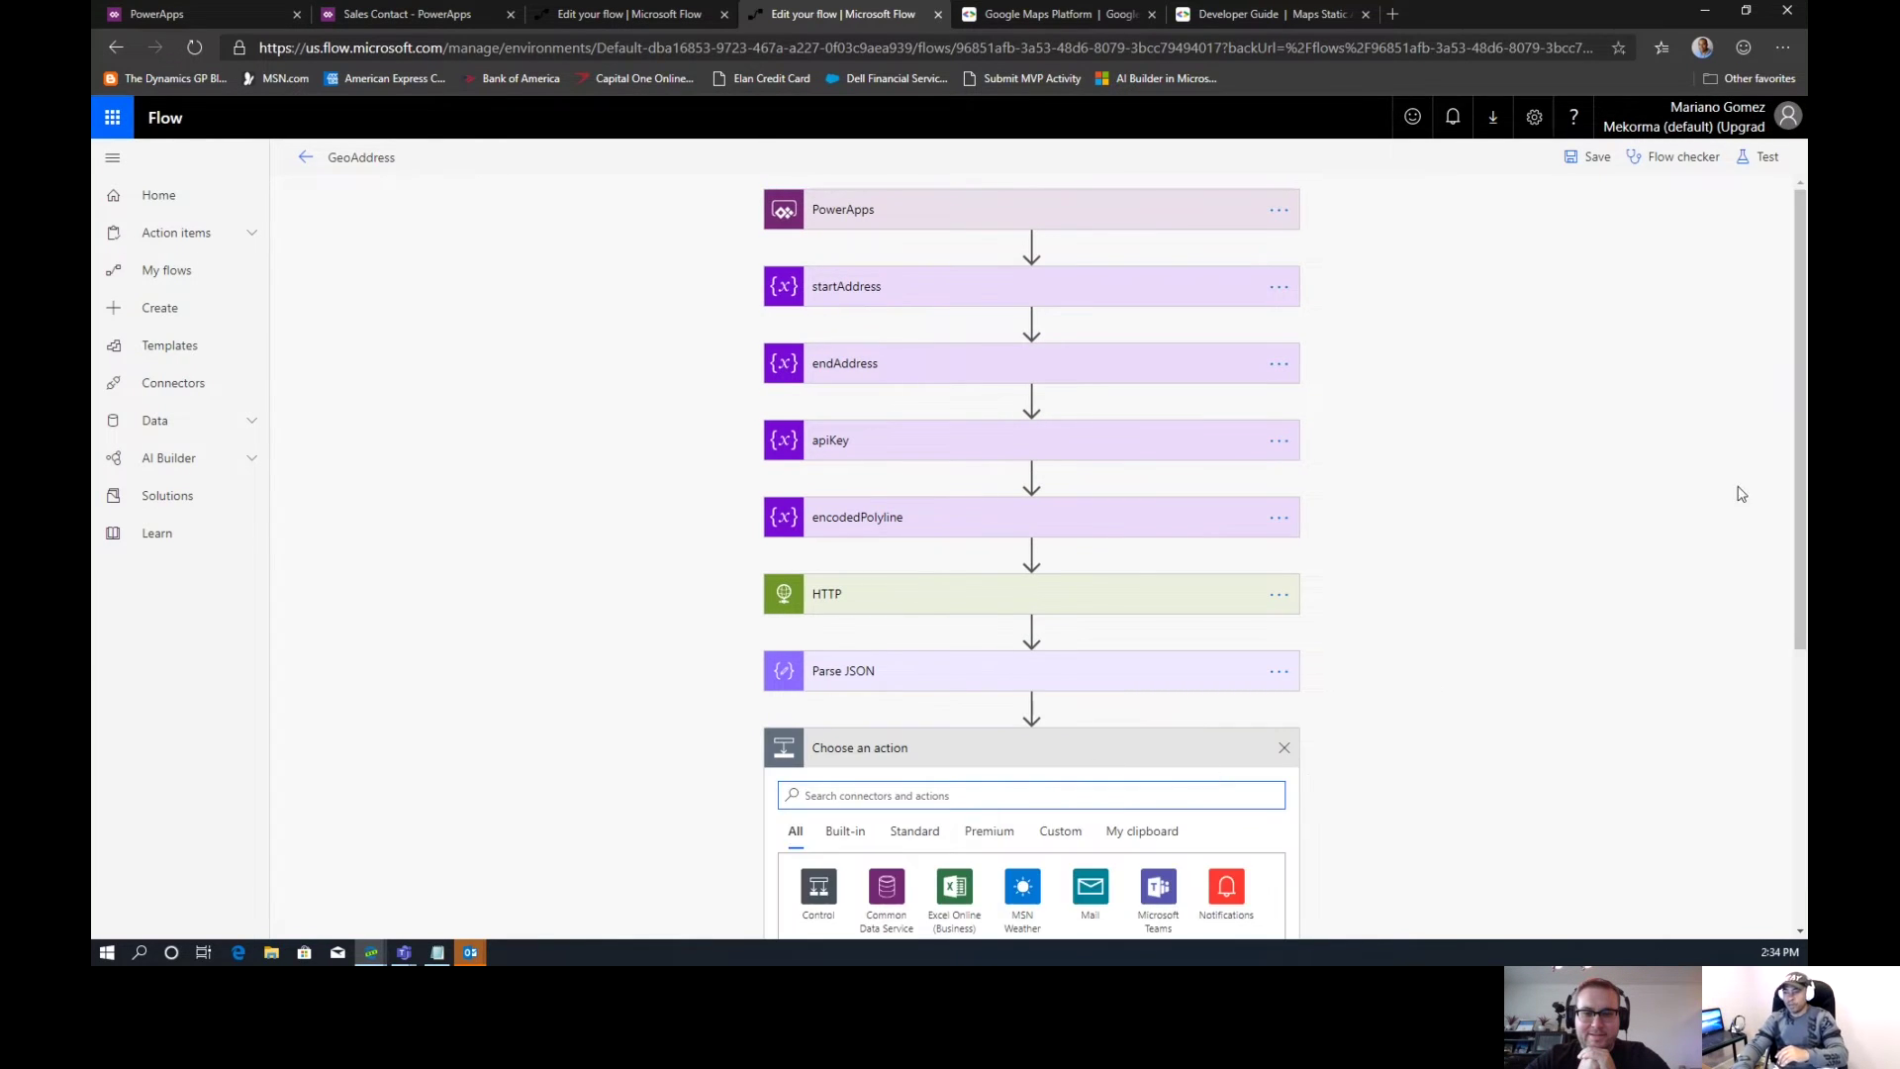
left_click_drag(1799, 463, 1795, 658)
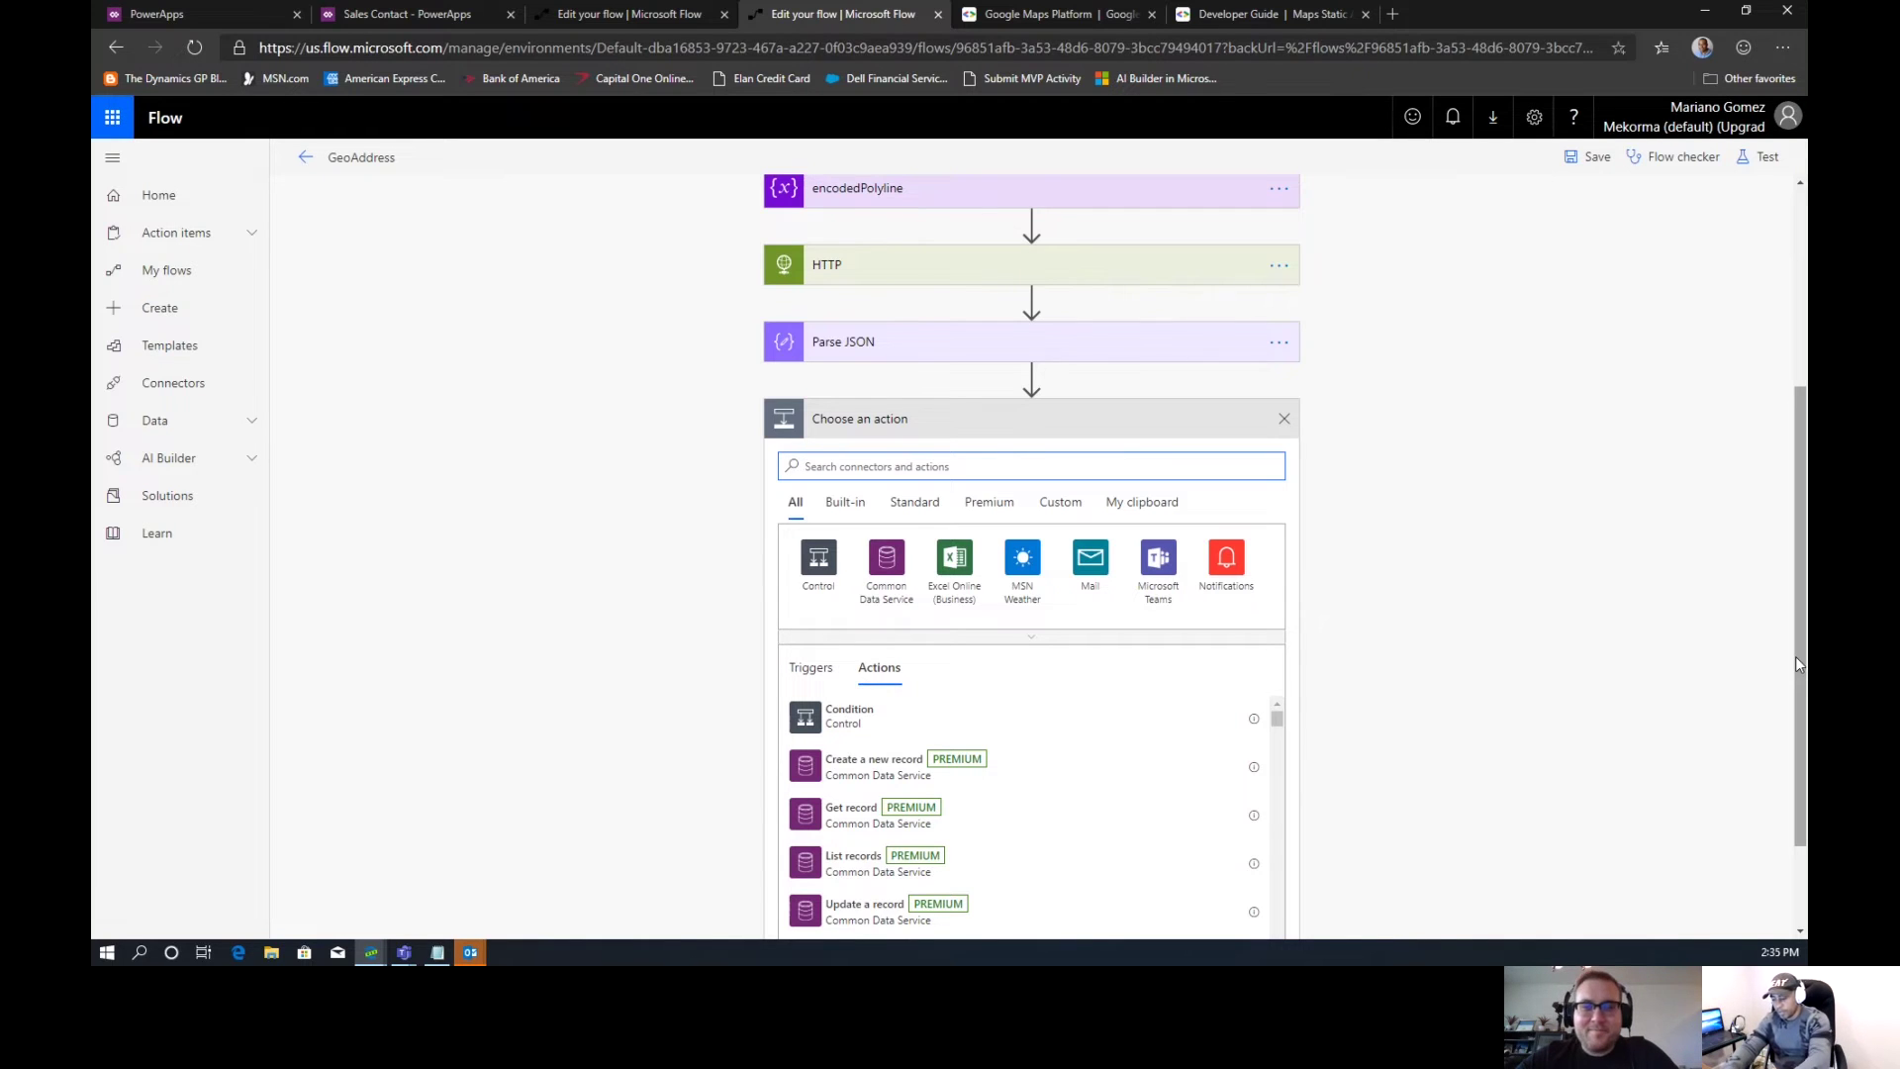
type("Compose")
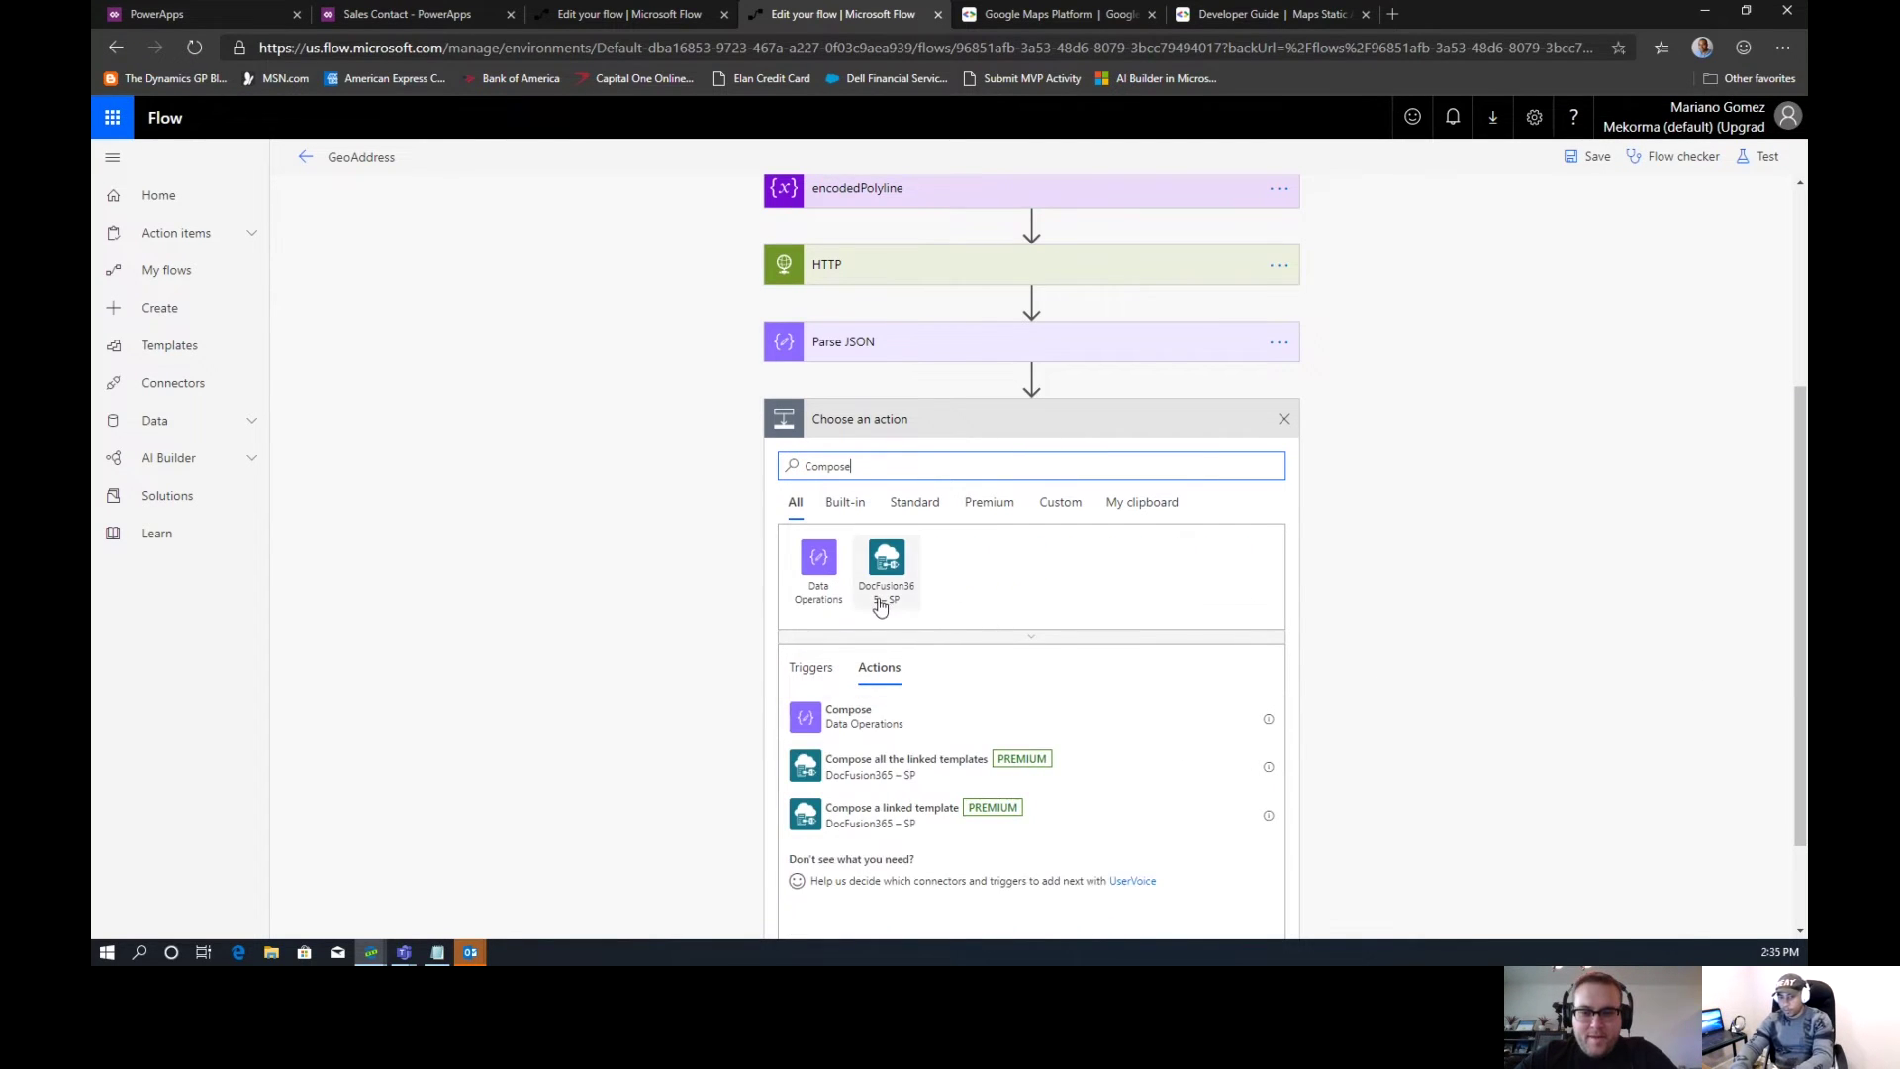
left_click(871, 718)
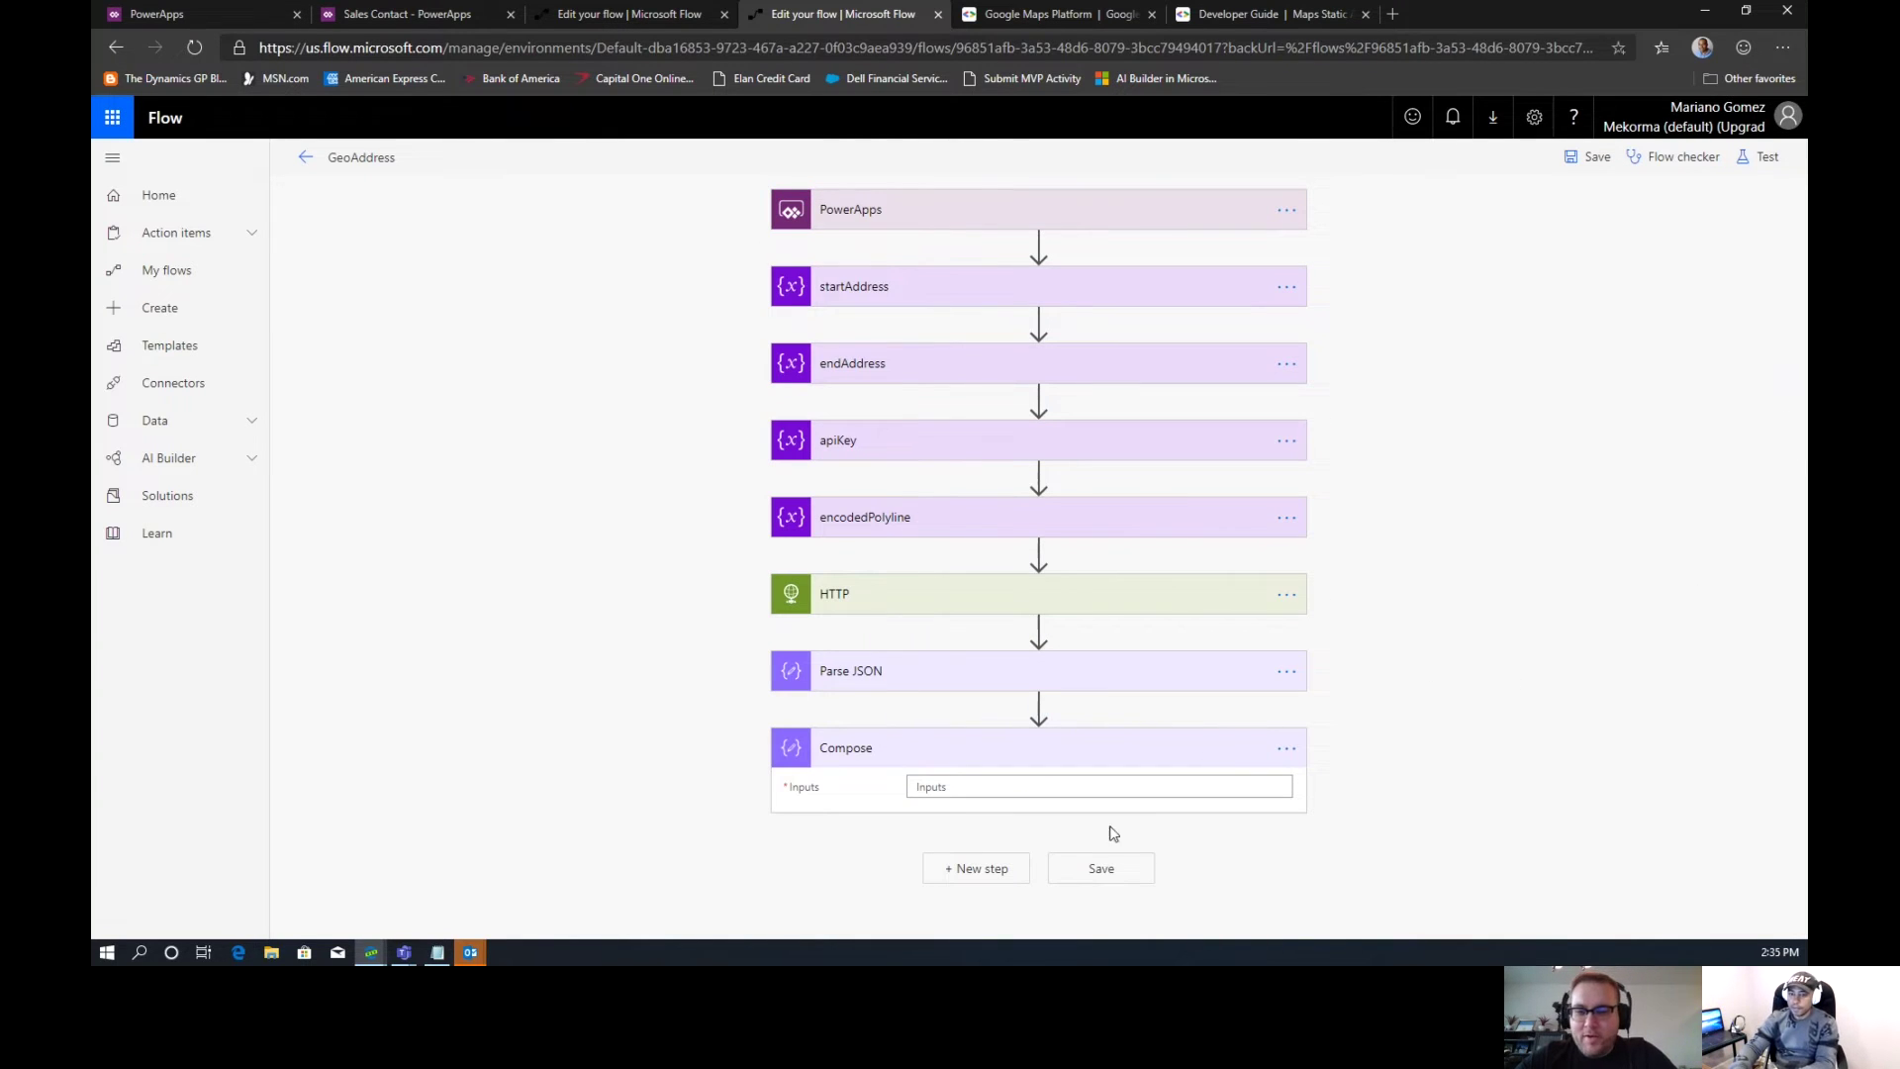
left_click(1087, 788)
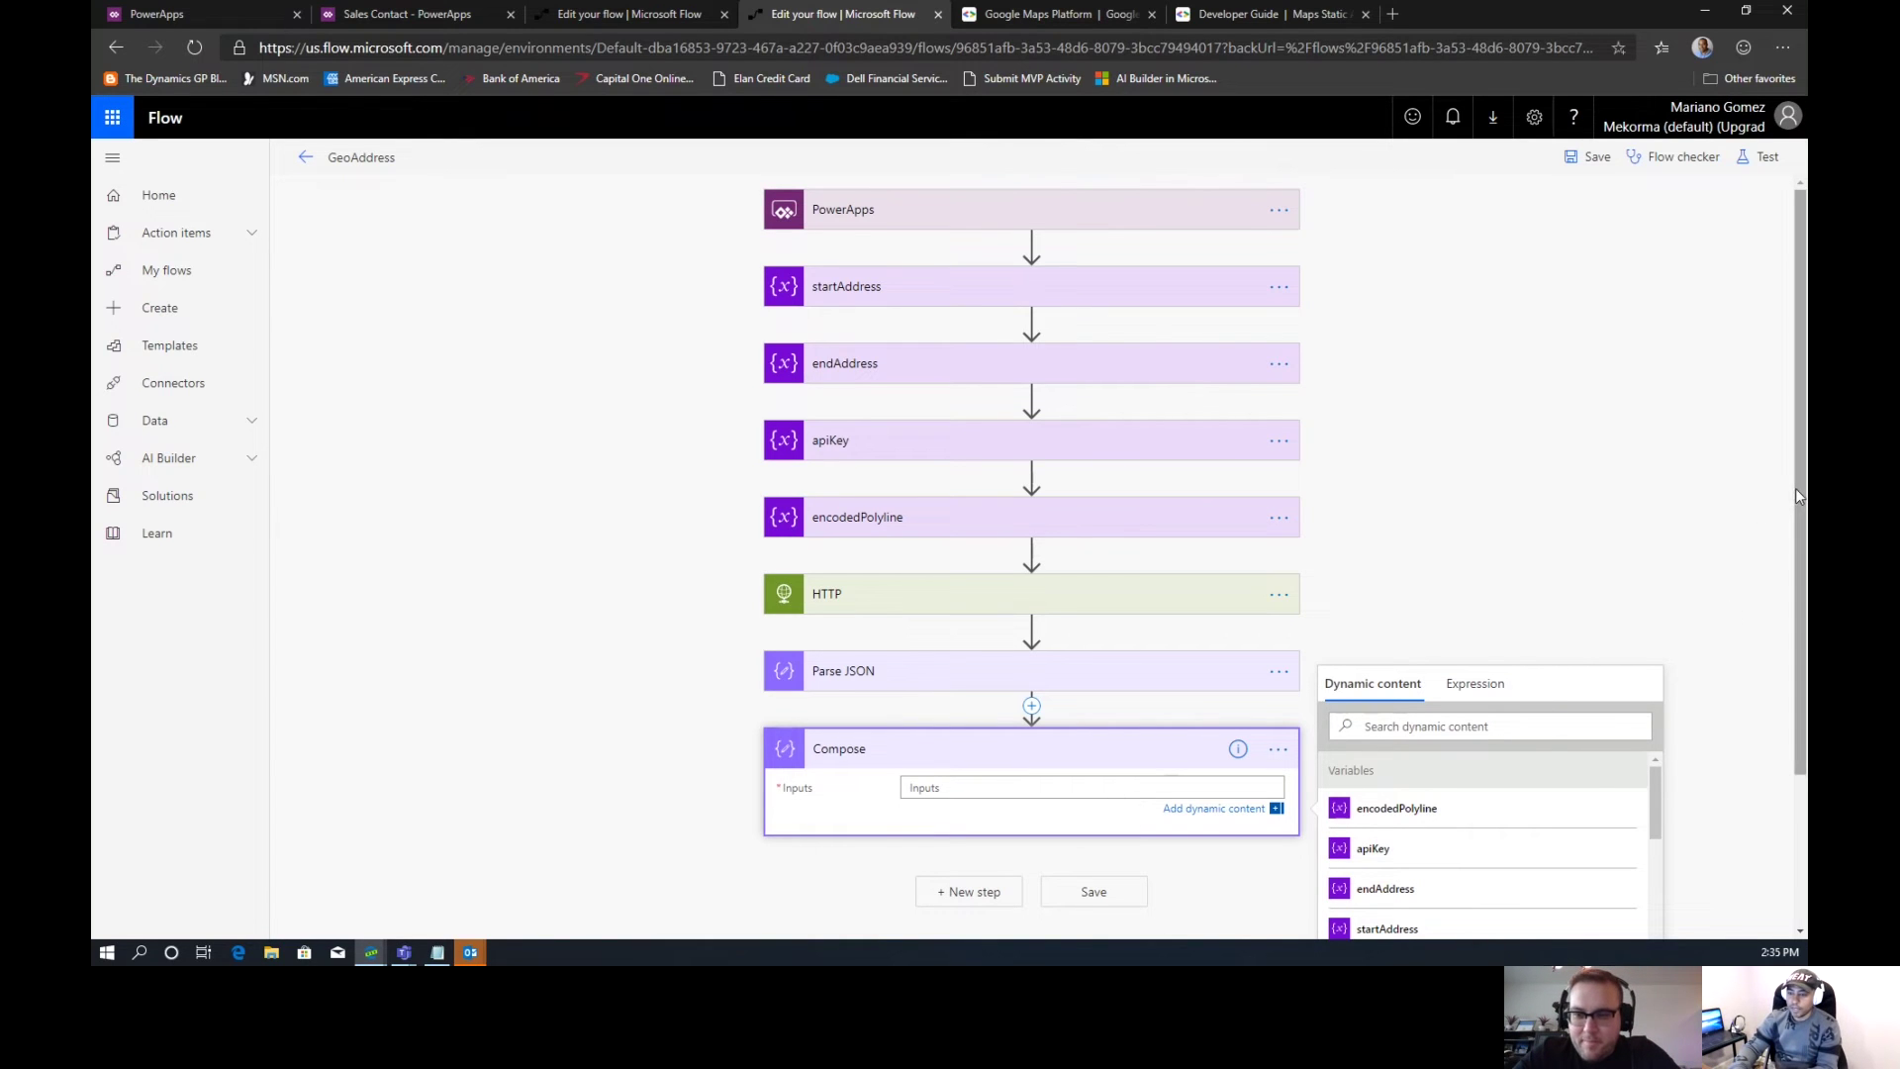
left_click_drag(1797, 489, 1768, 768)
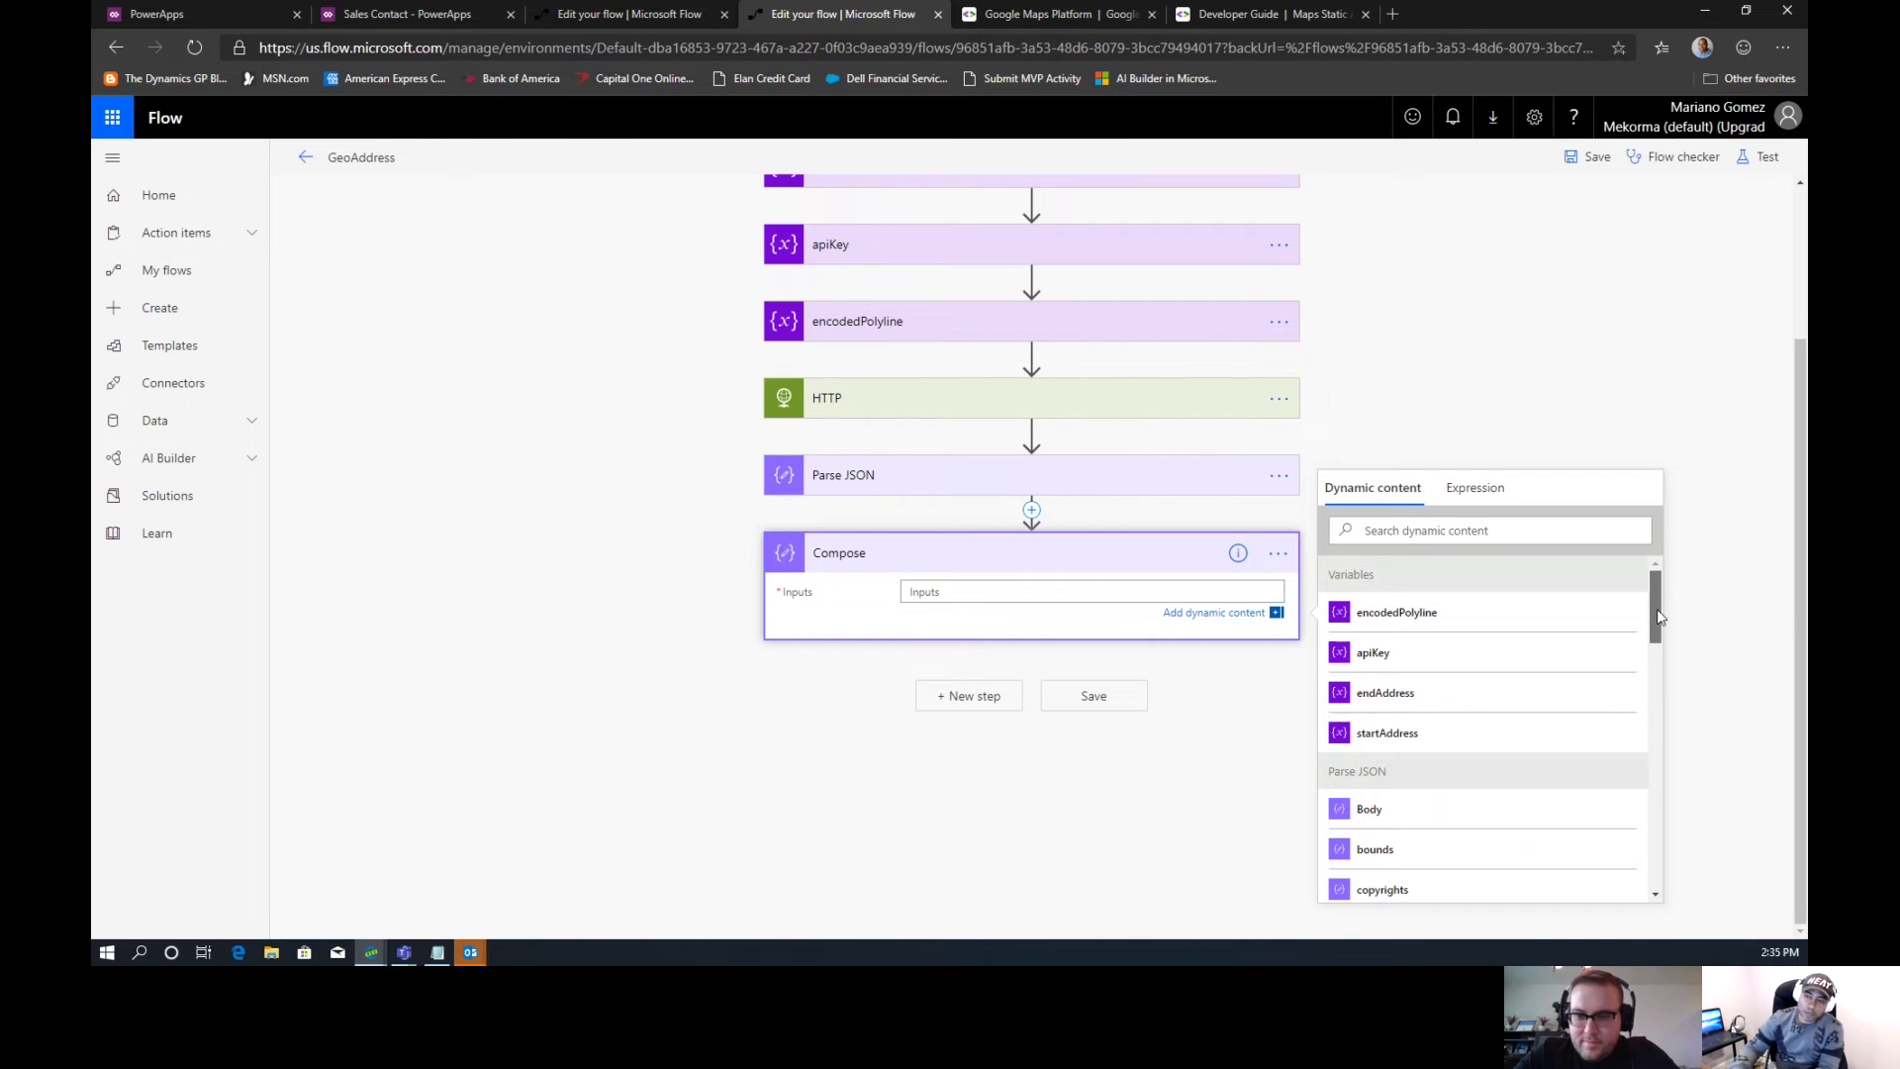
left_click_drag(1655, 609, 1642, 755)
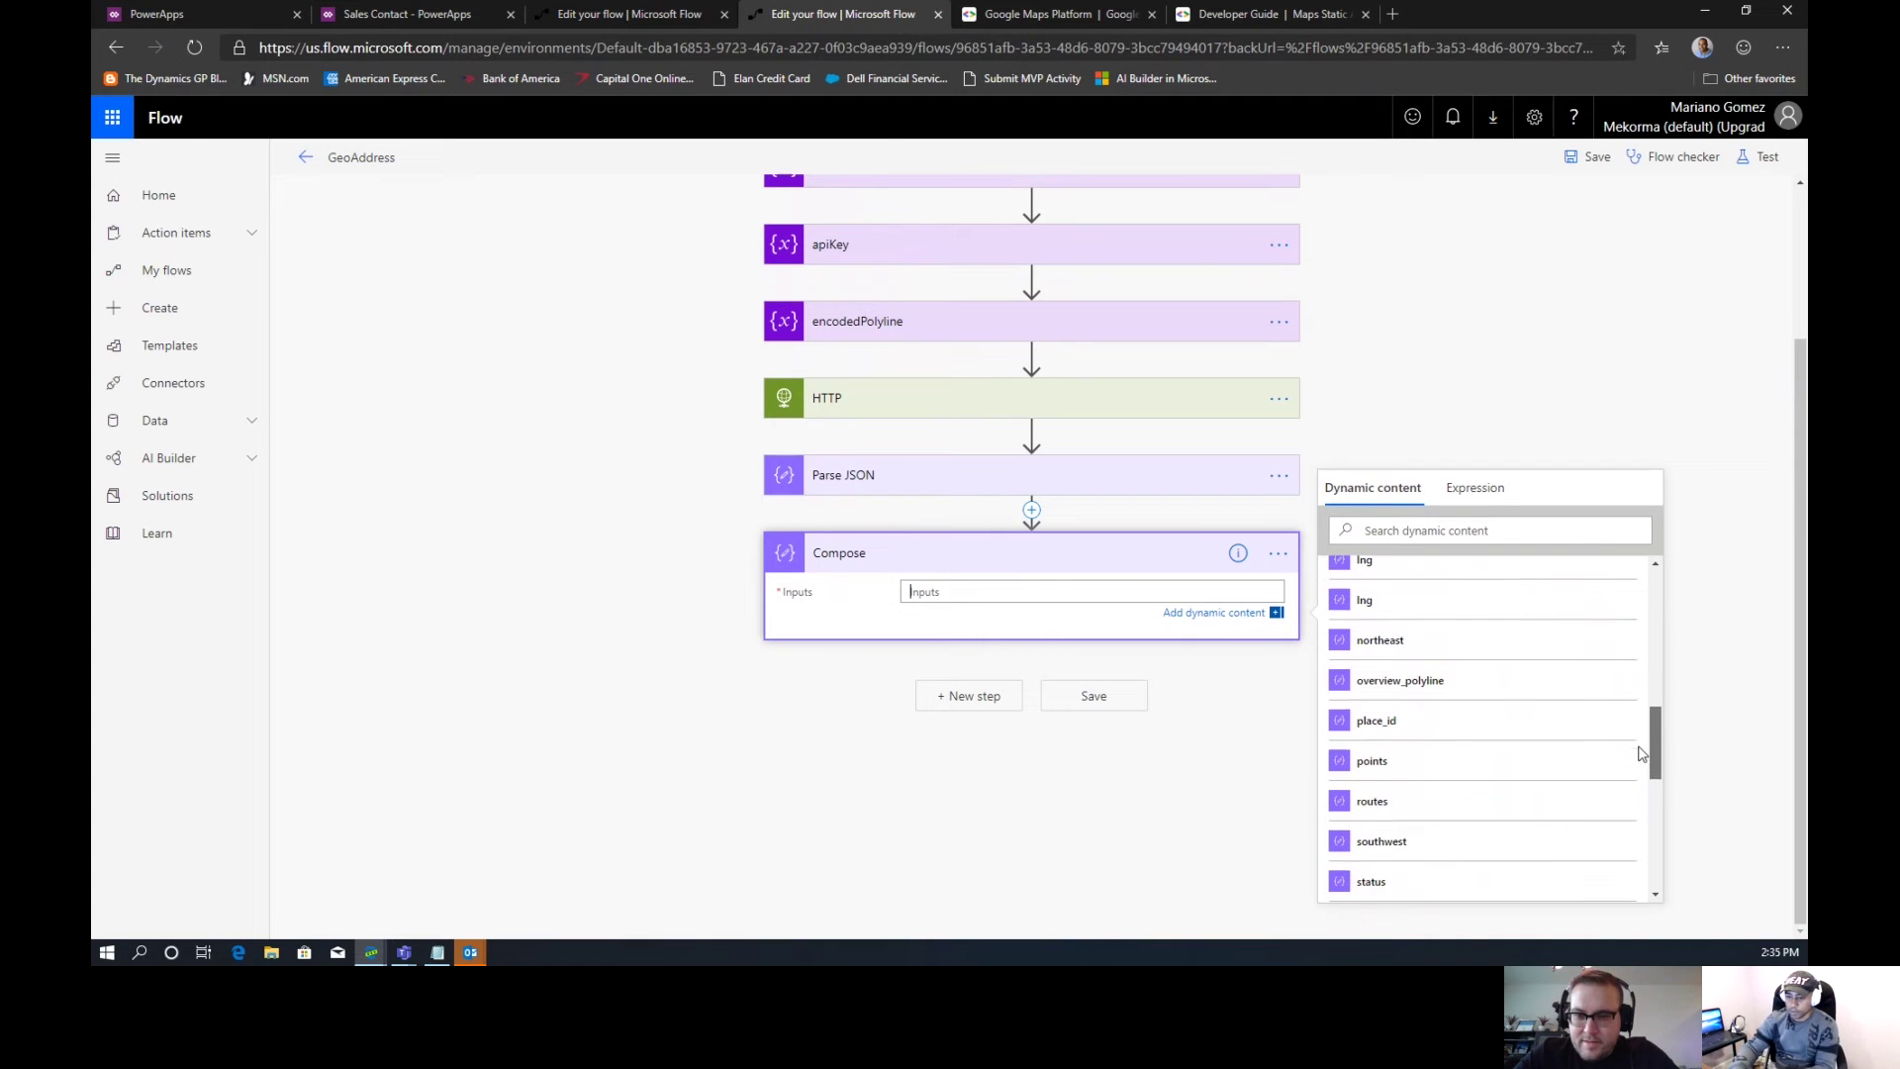
left_click(1455, 807)
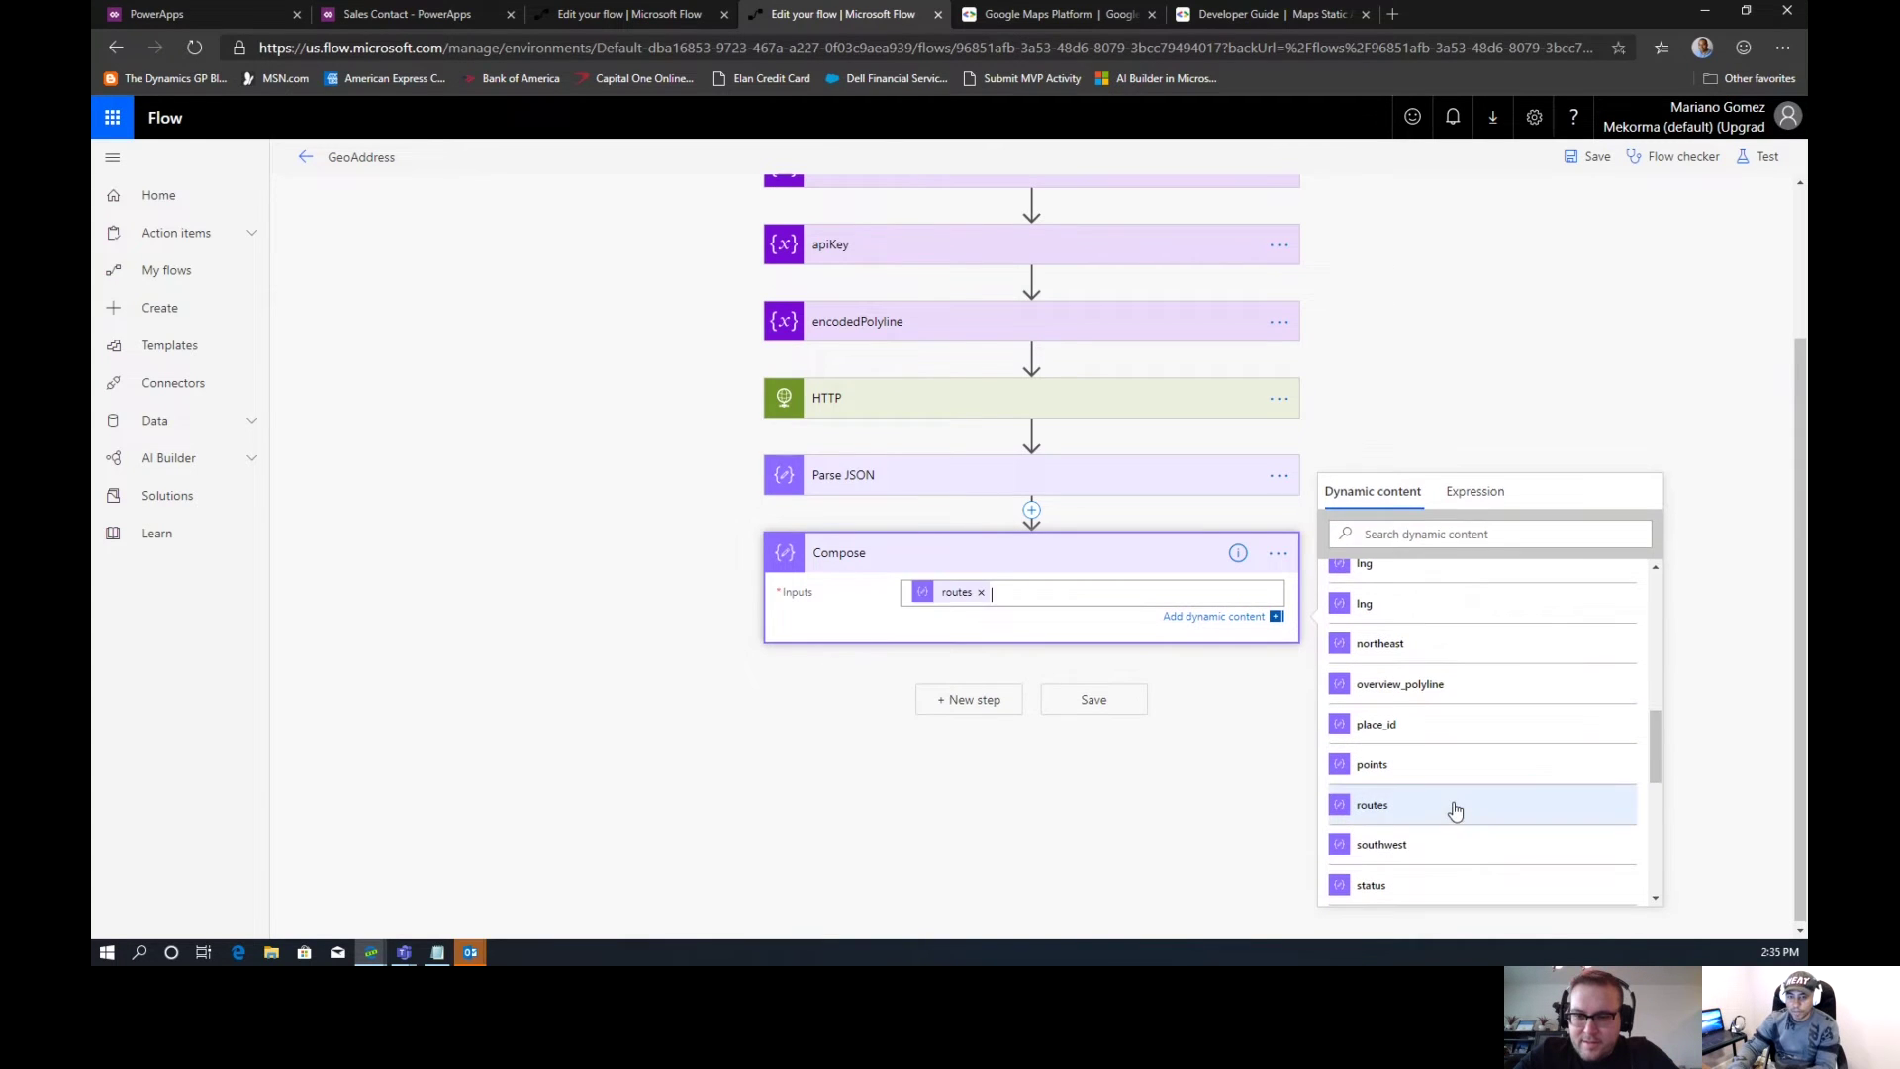
left_click(955, 485)
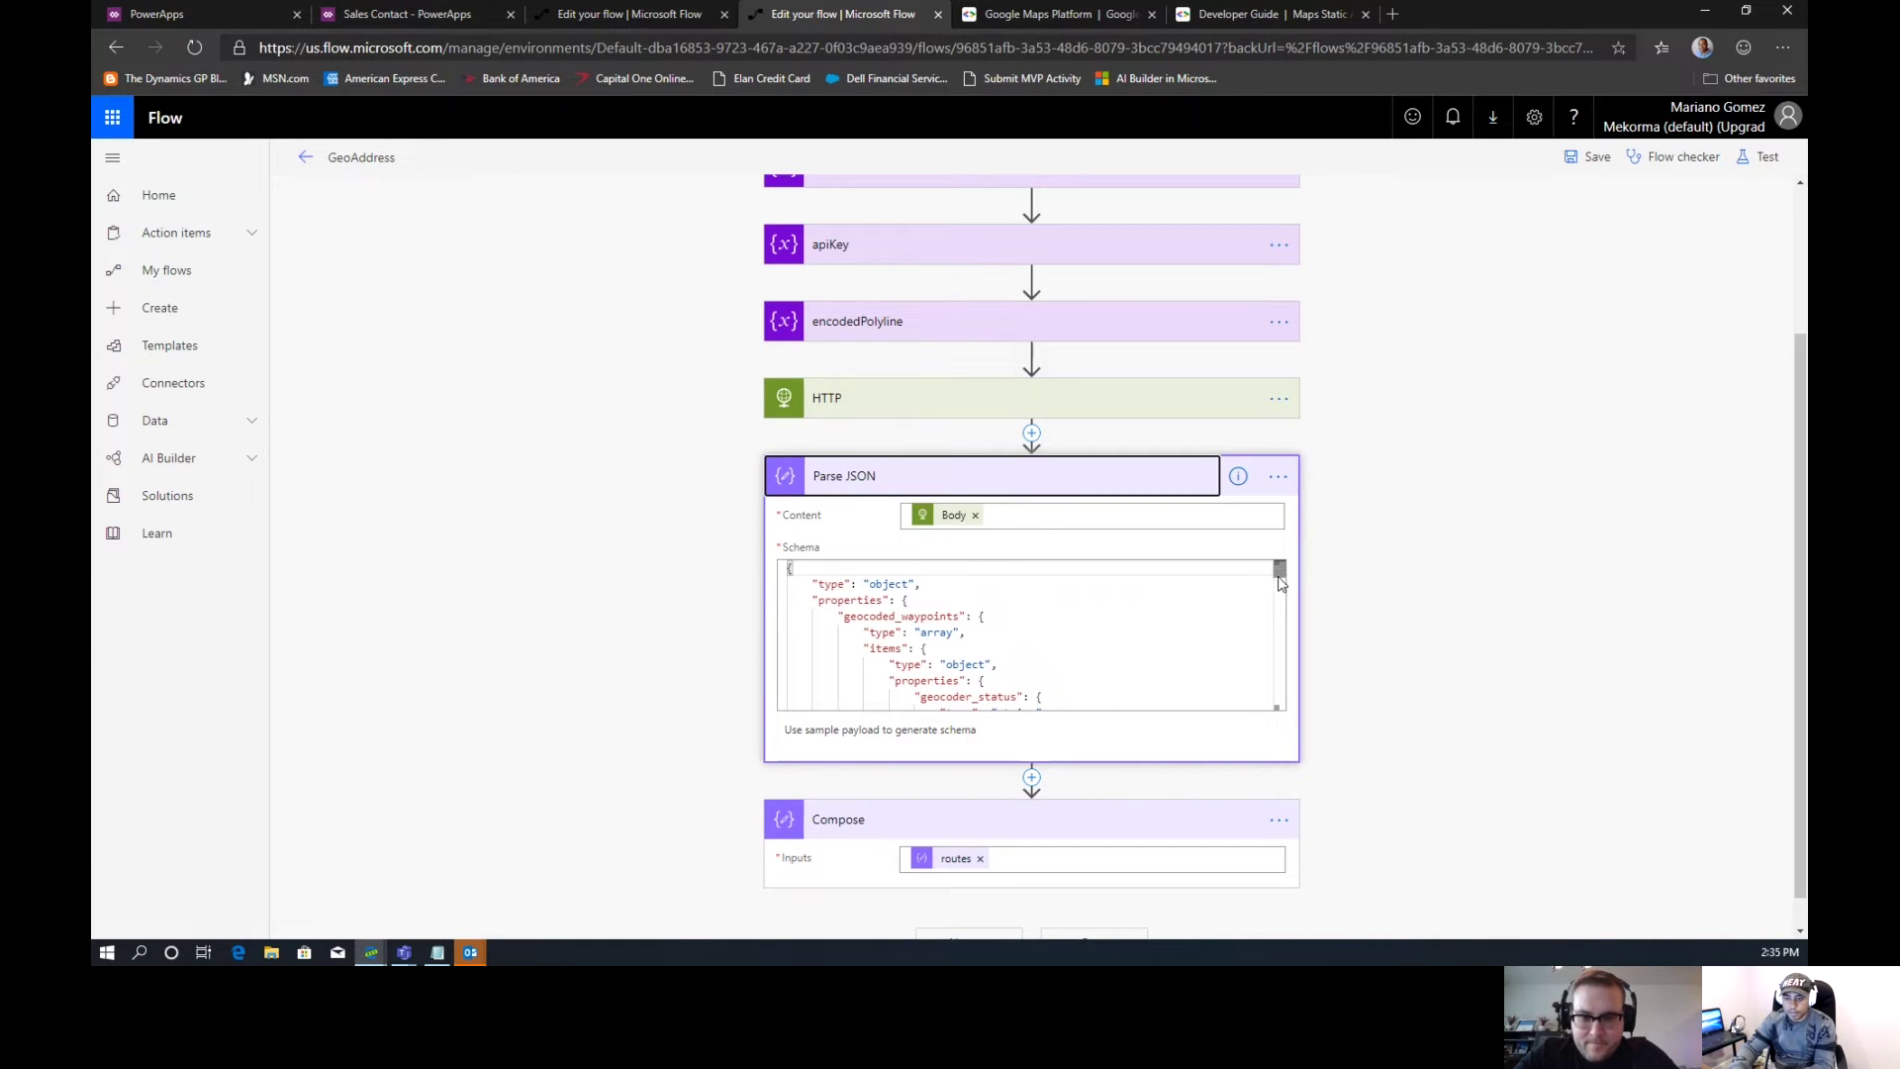
left_click_drag(1279, 579, 1280, 594)
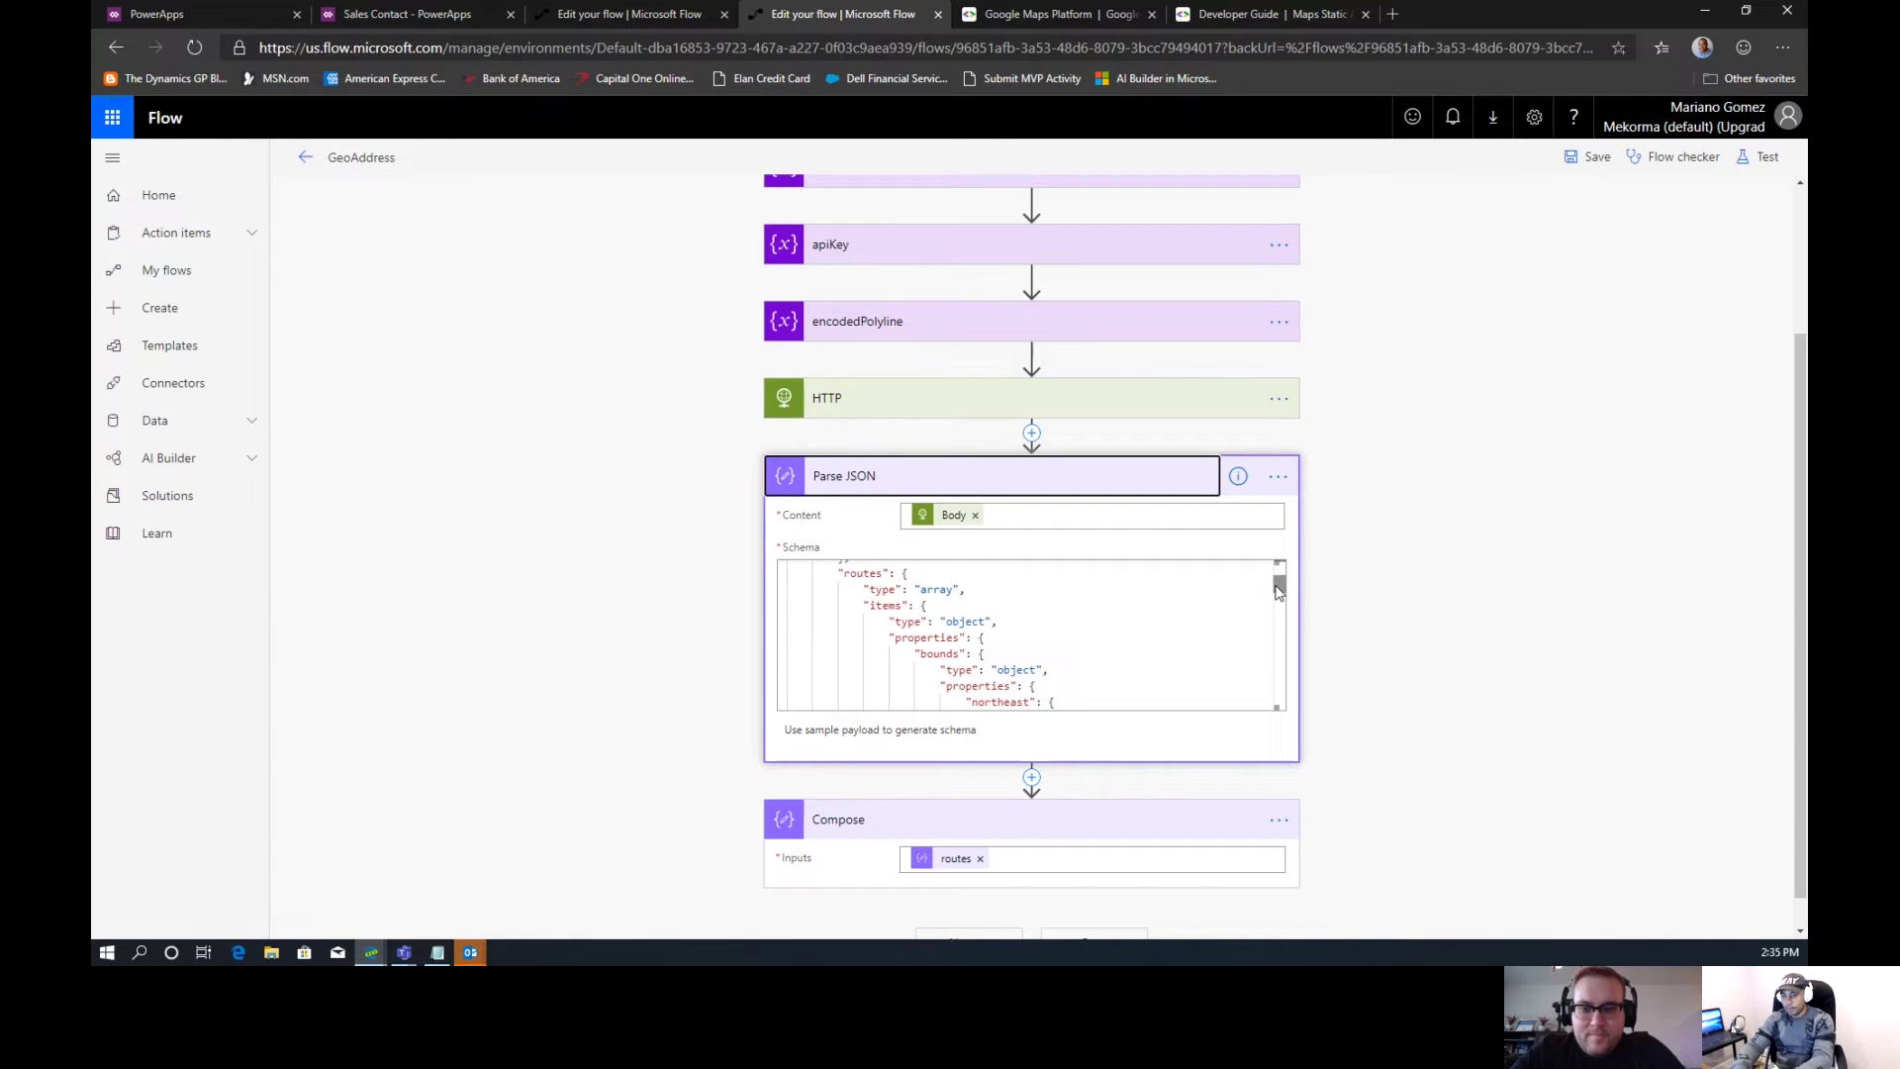
left_click_drag(1277, 590, 1262, 688)
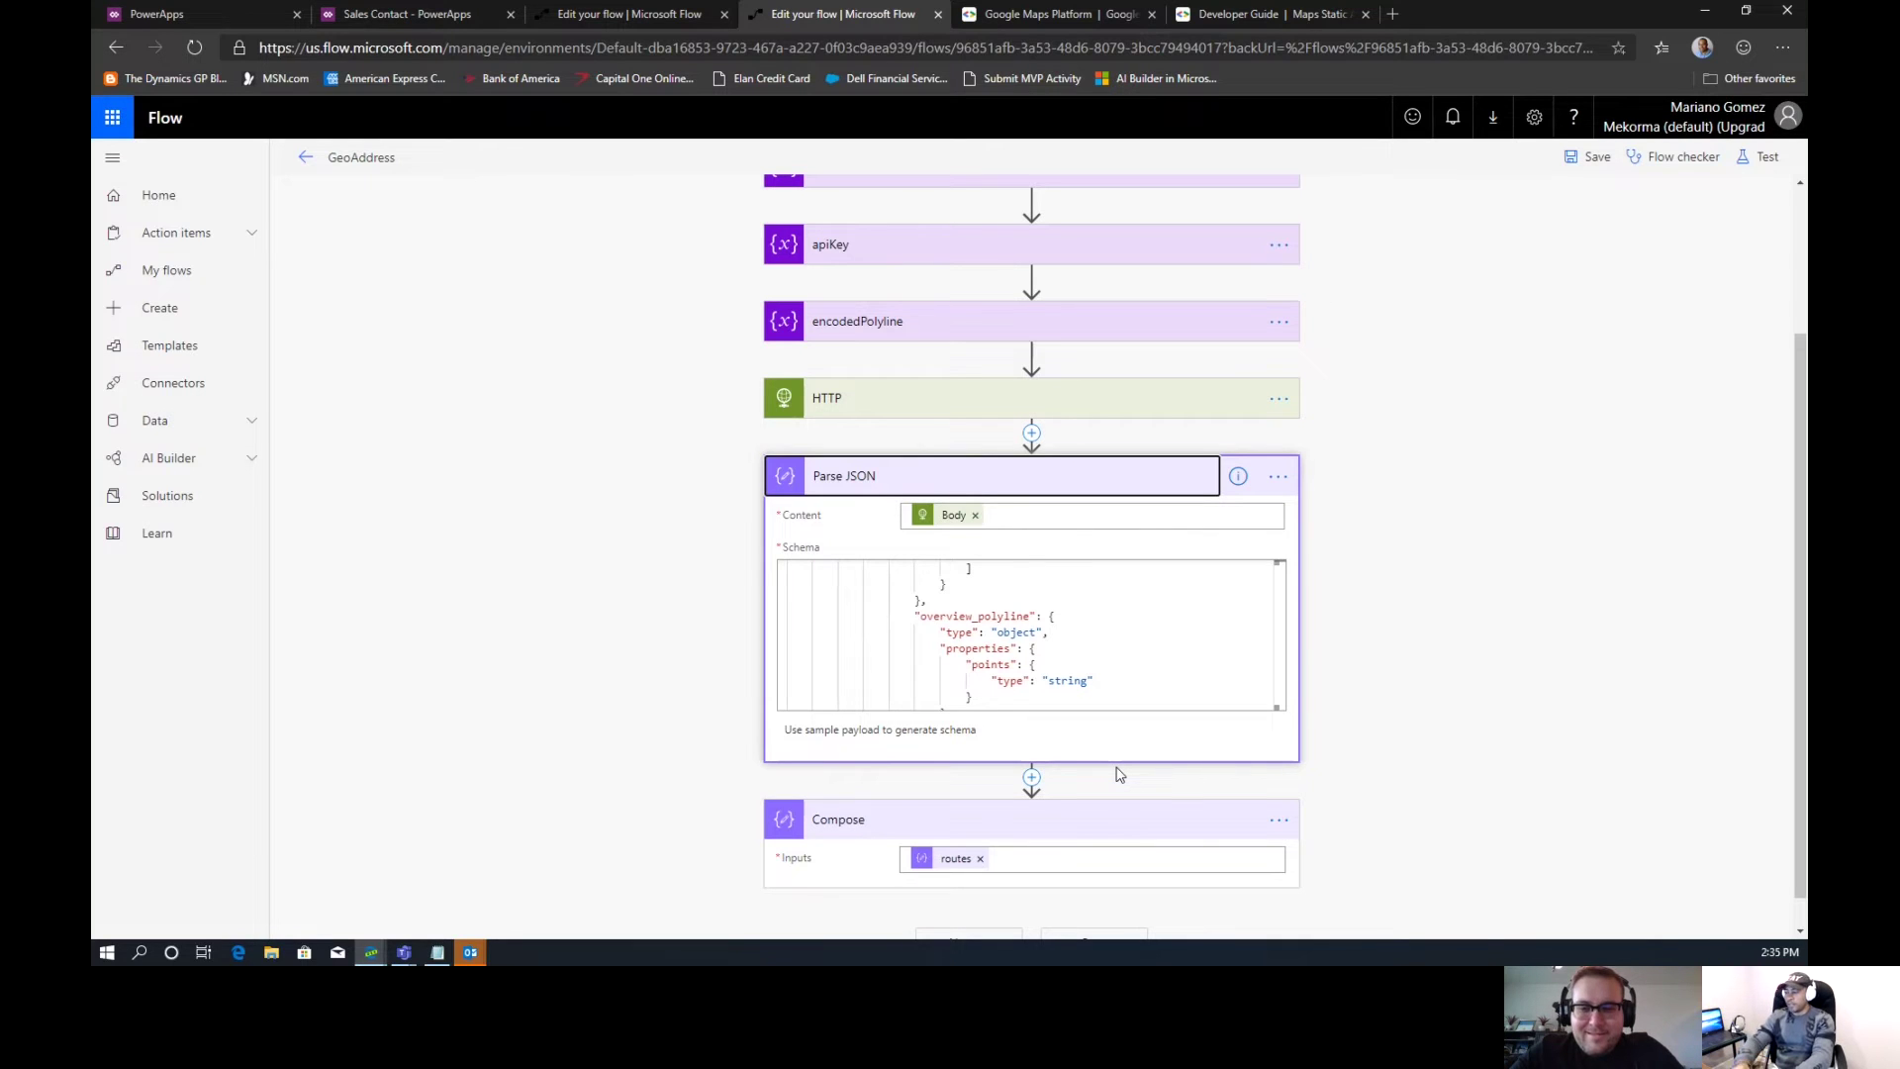
scroll(1777, 628, "down", 1)
left_click(1049, 848)
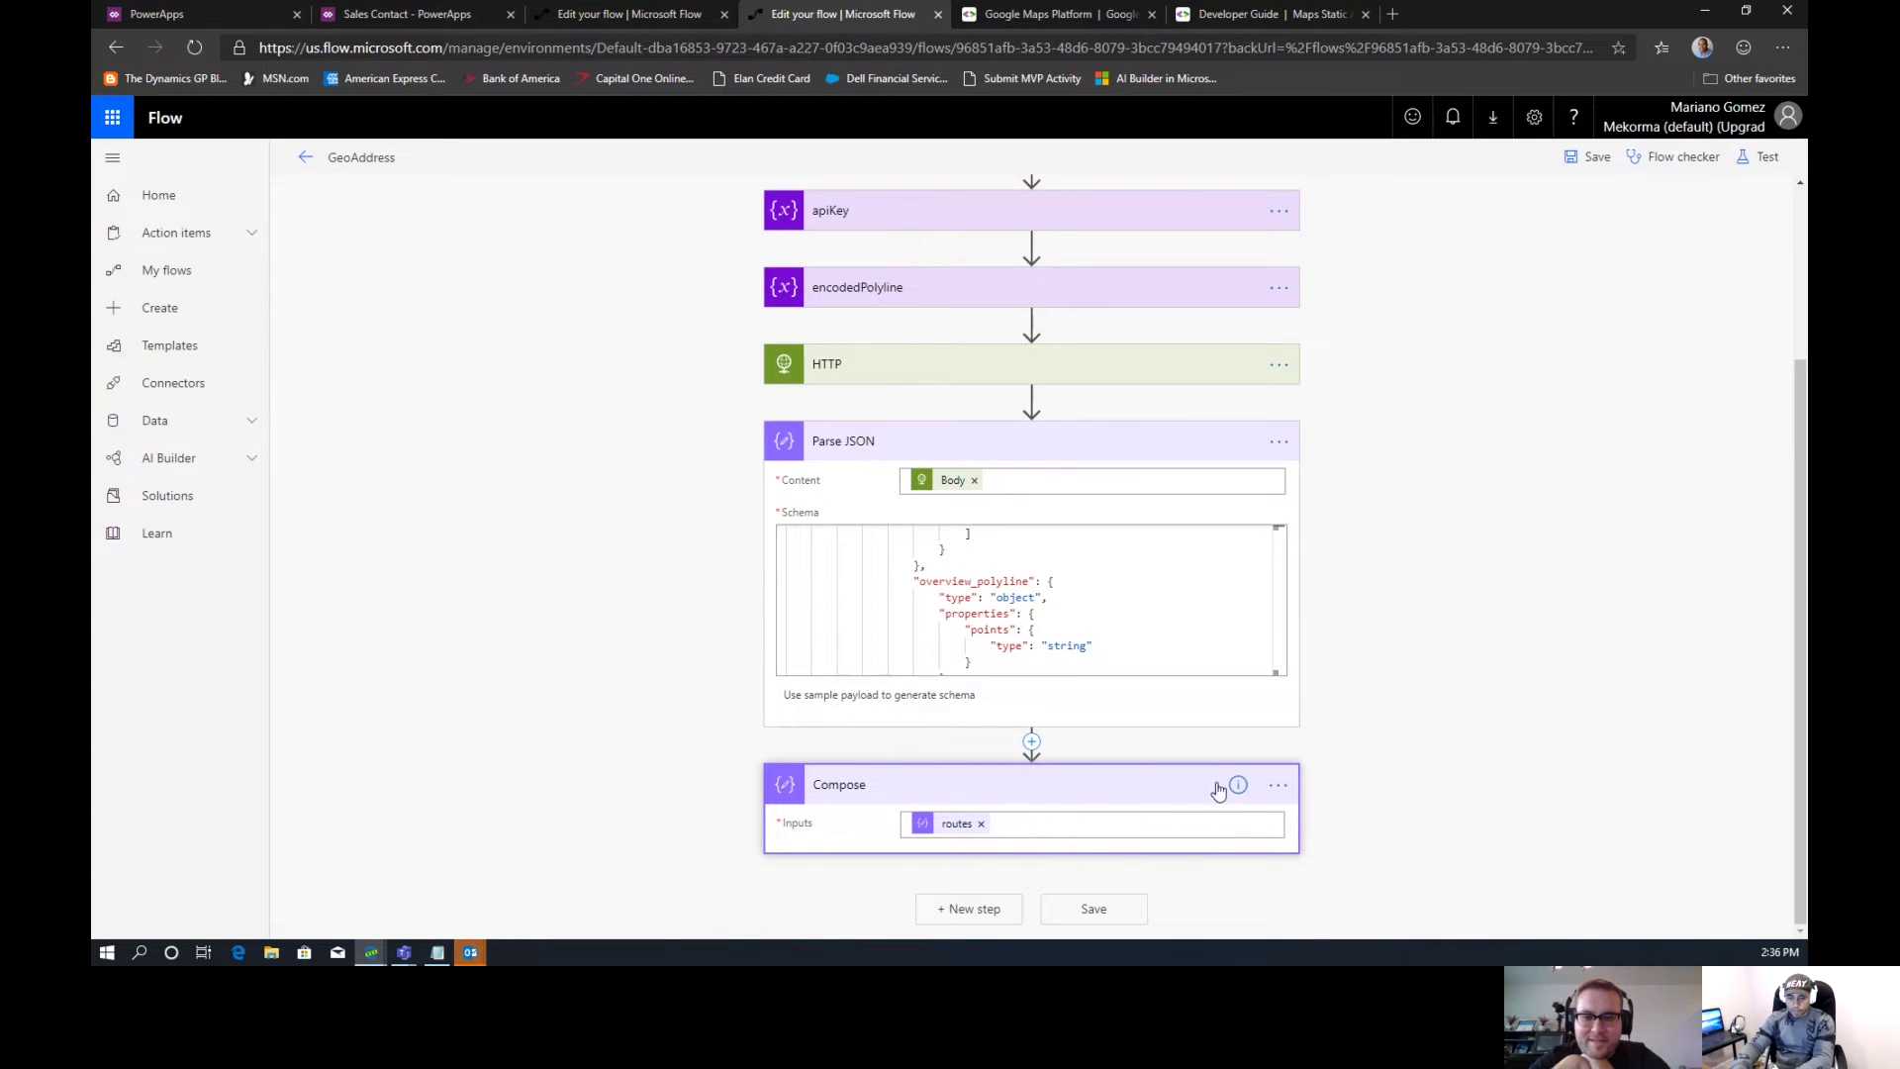
Delete the standalone Compose step below Parse JSON
left_click(1279, 786)
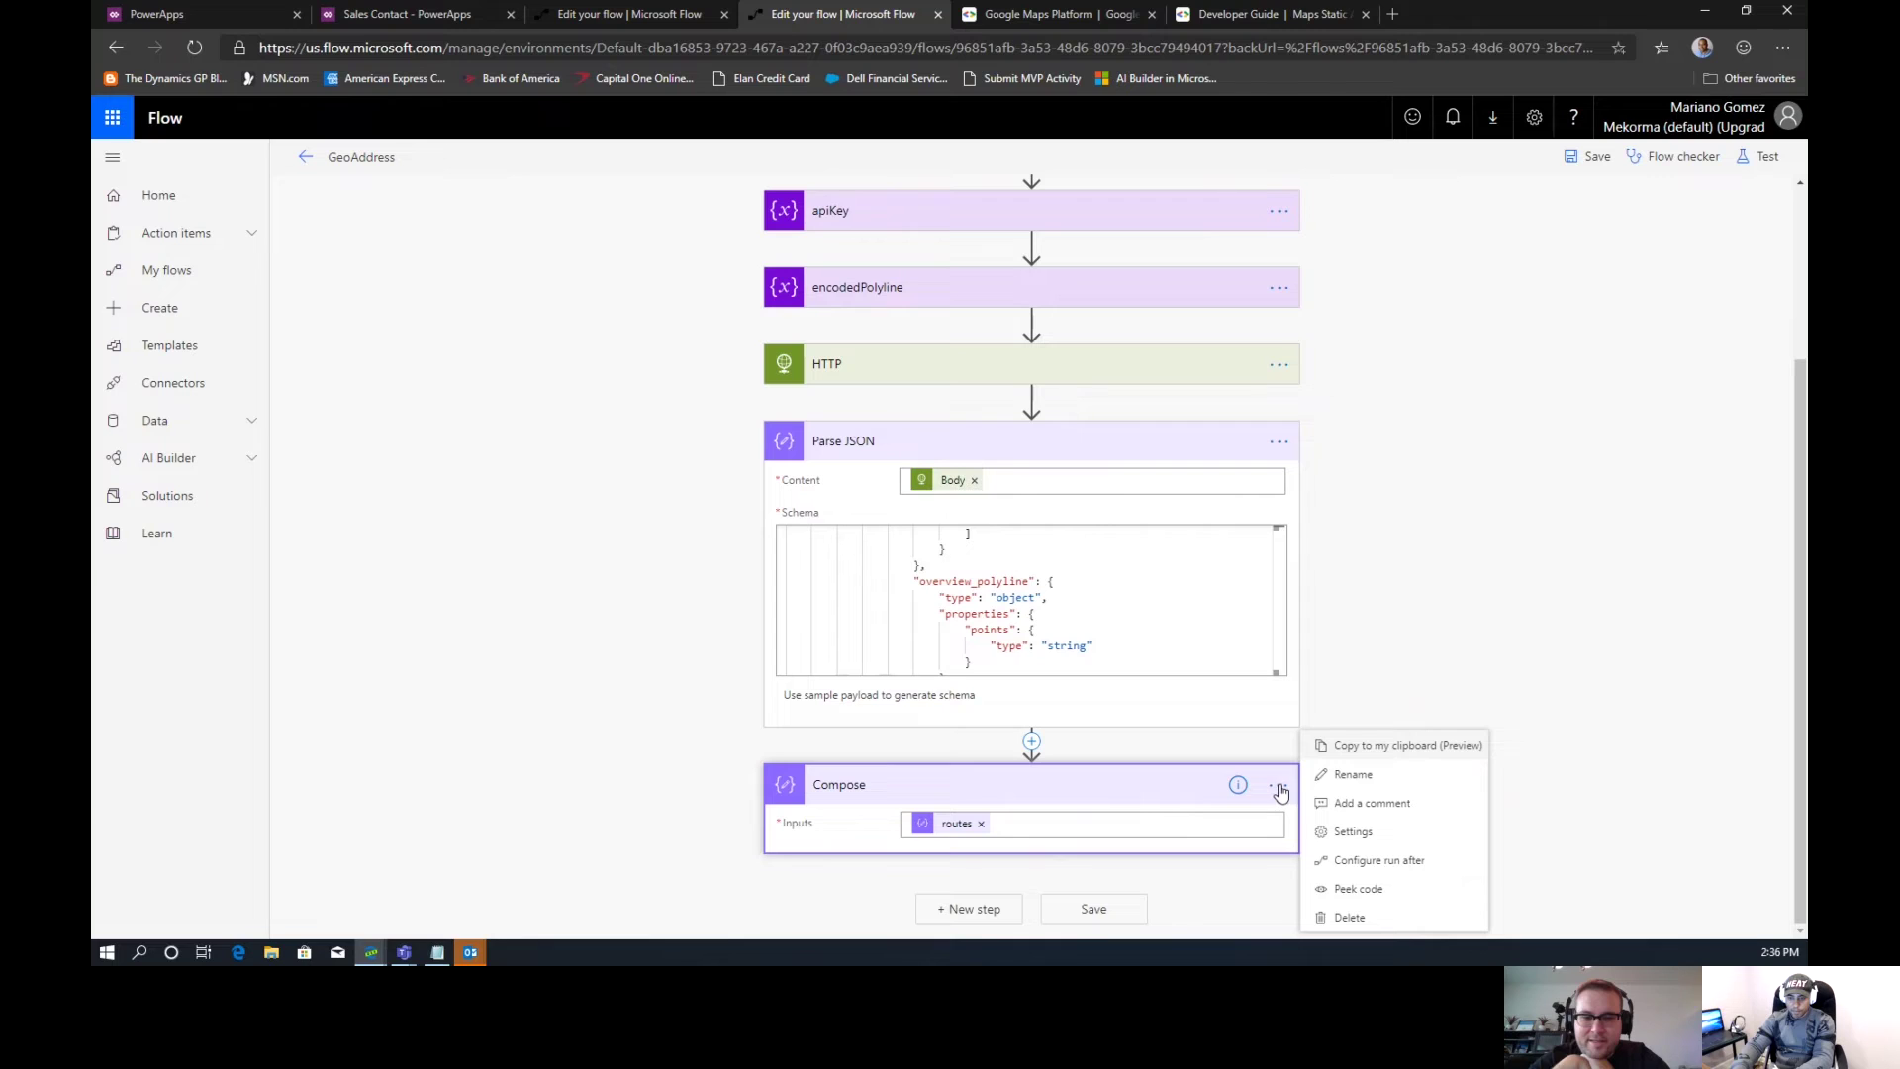
left_click(1350, 918)
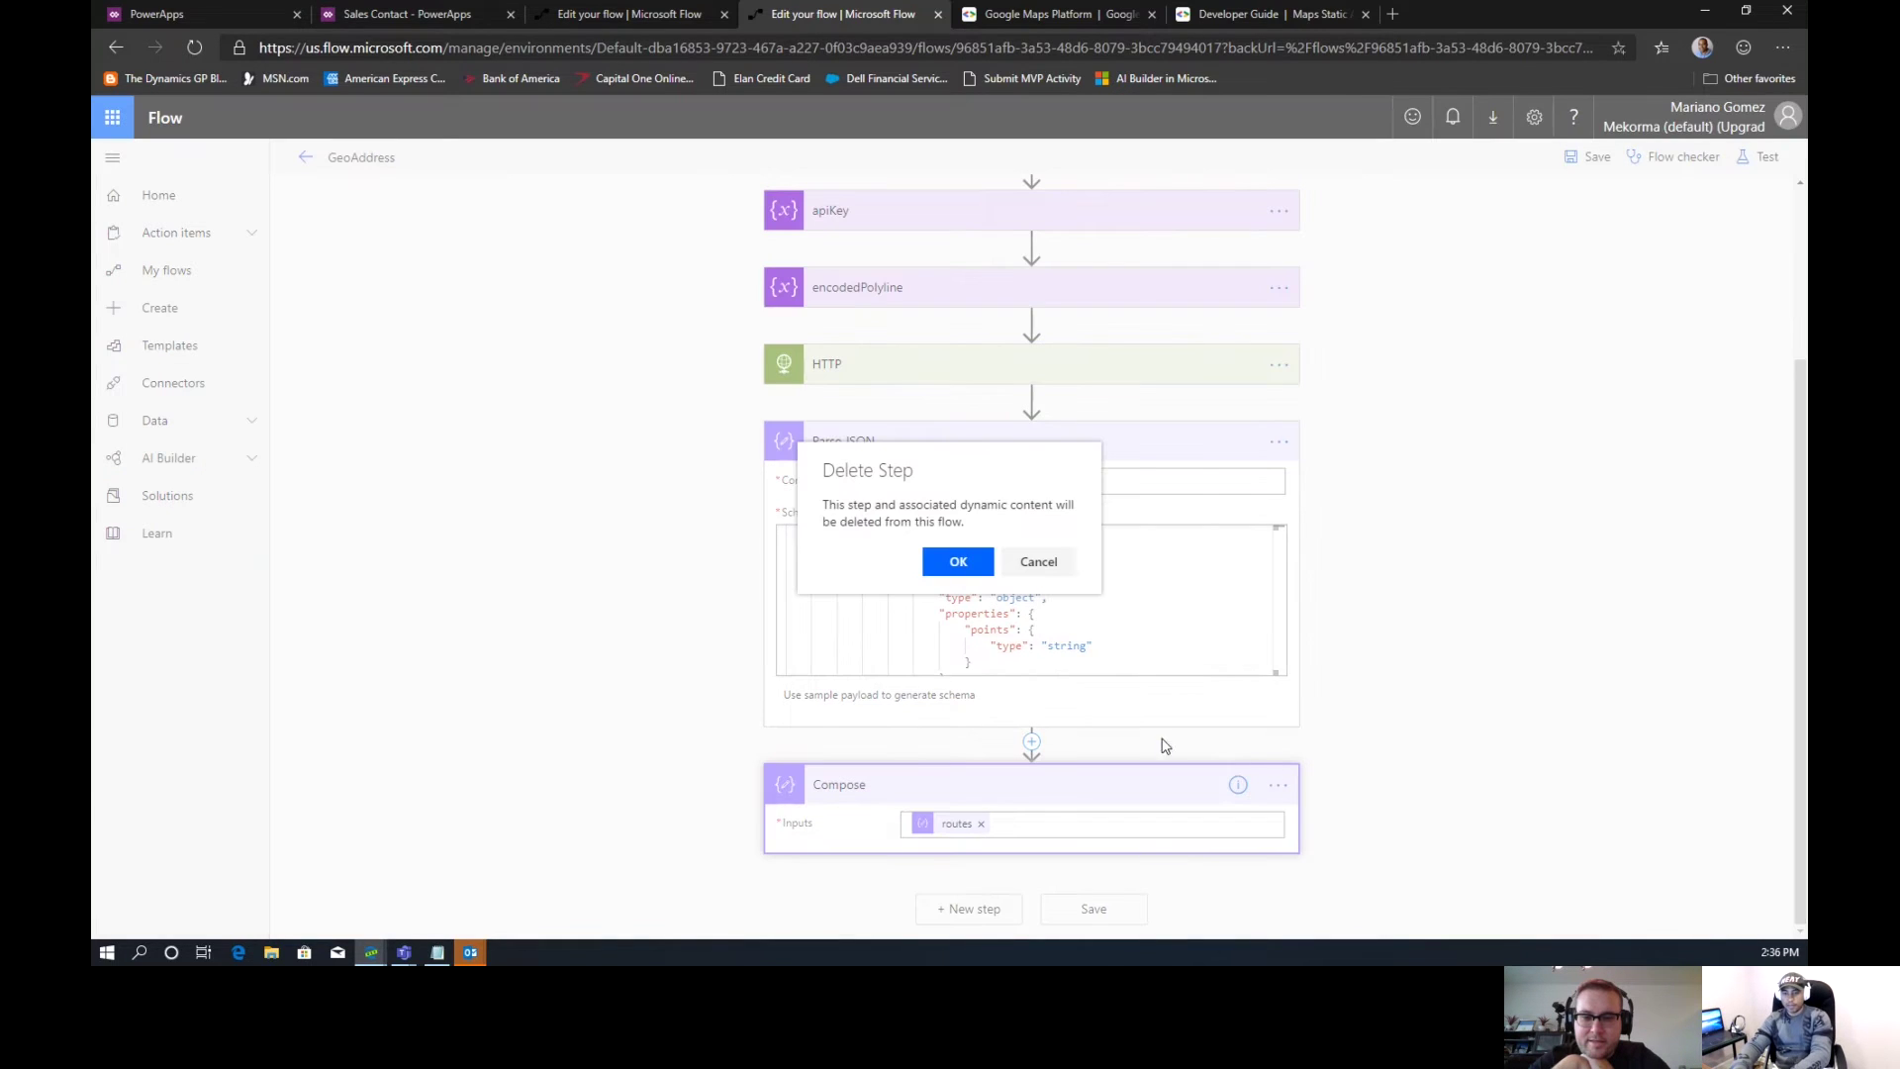
left_click(958, 566)
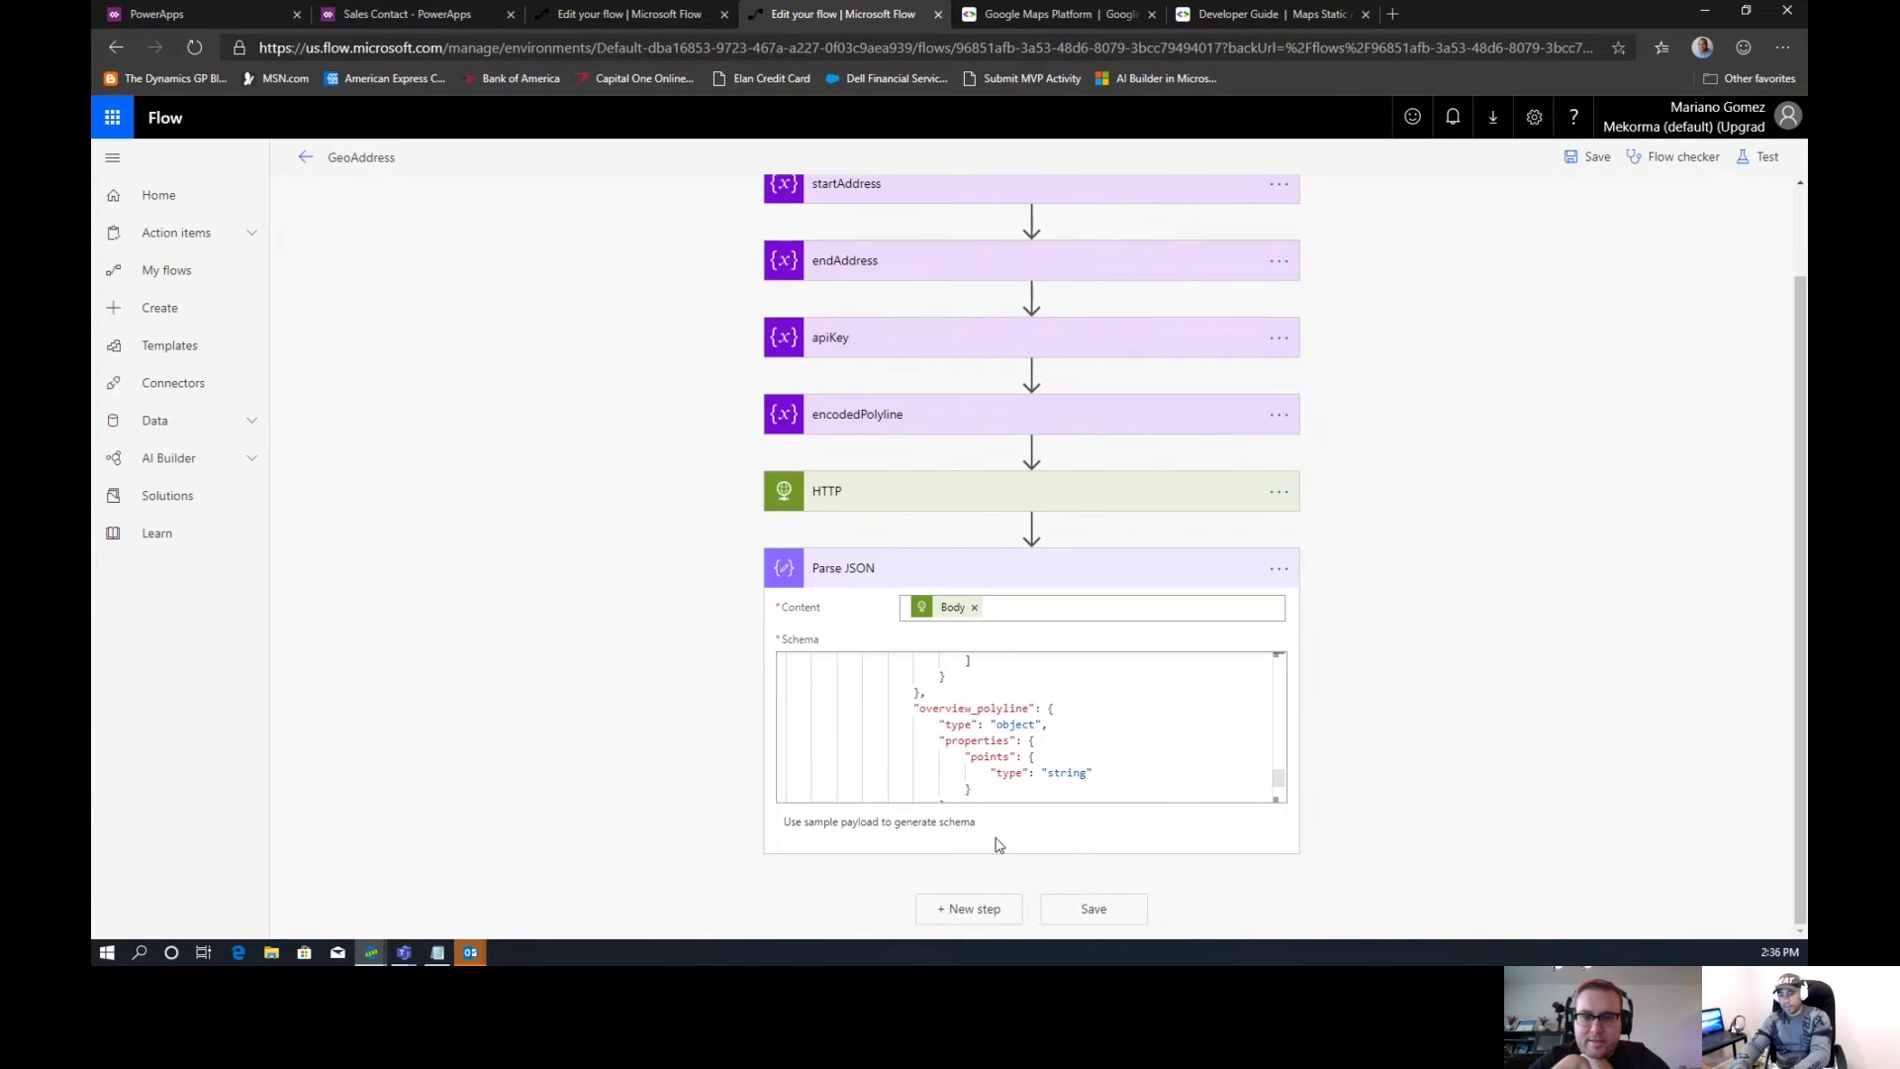
Add a Control Apply to each loop that iterates over the parsed routes
left_click(968, 908)
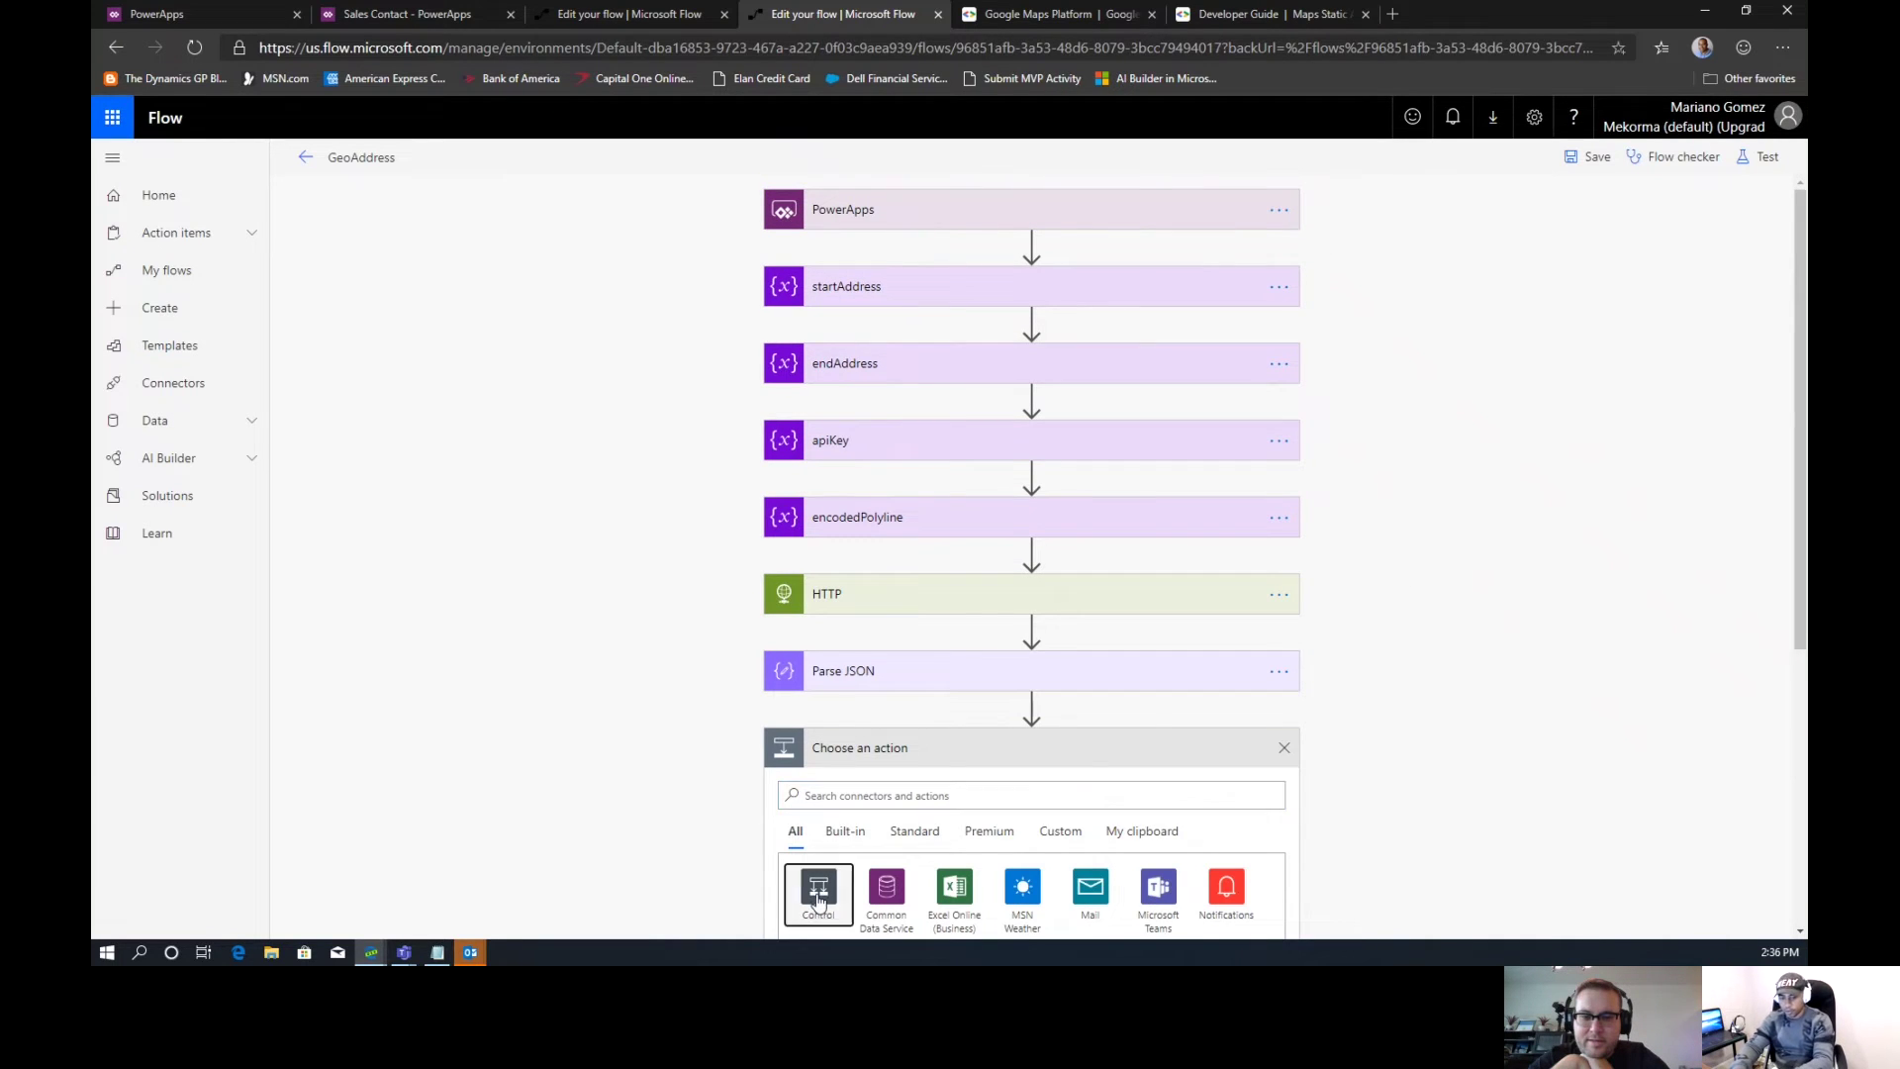
left_click(819, 888)
left_click_drag(1799, 392, 1796, 573)
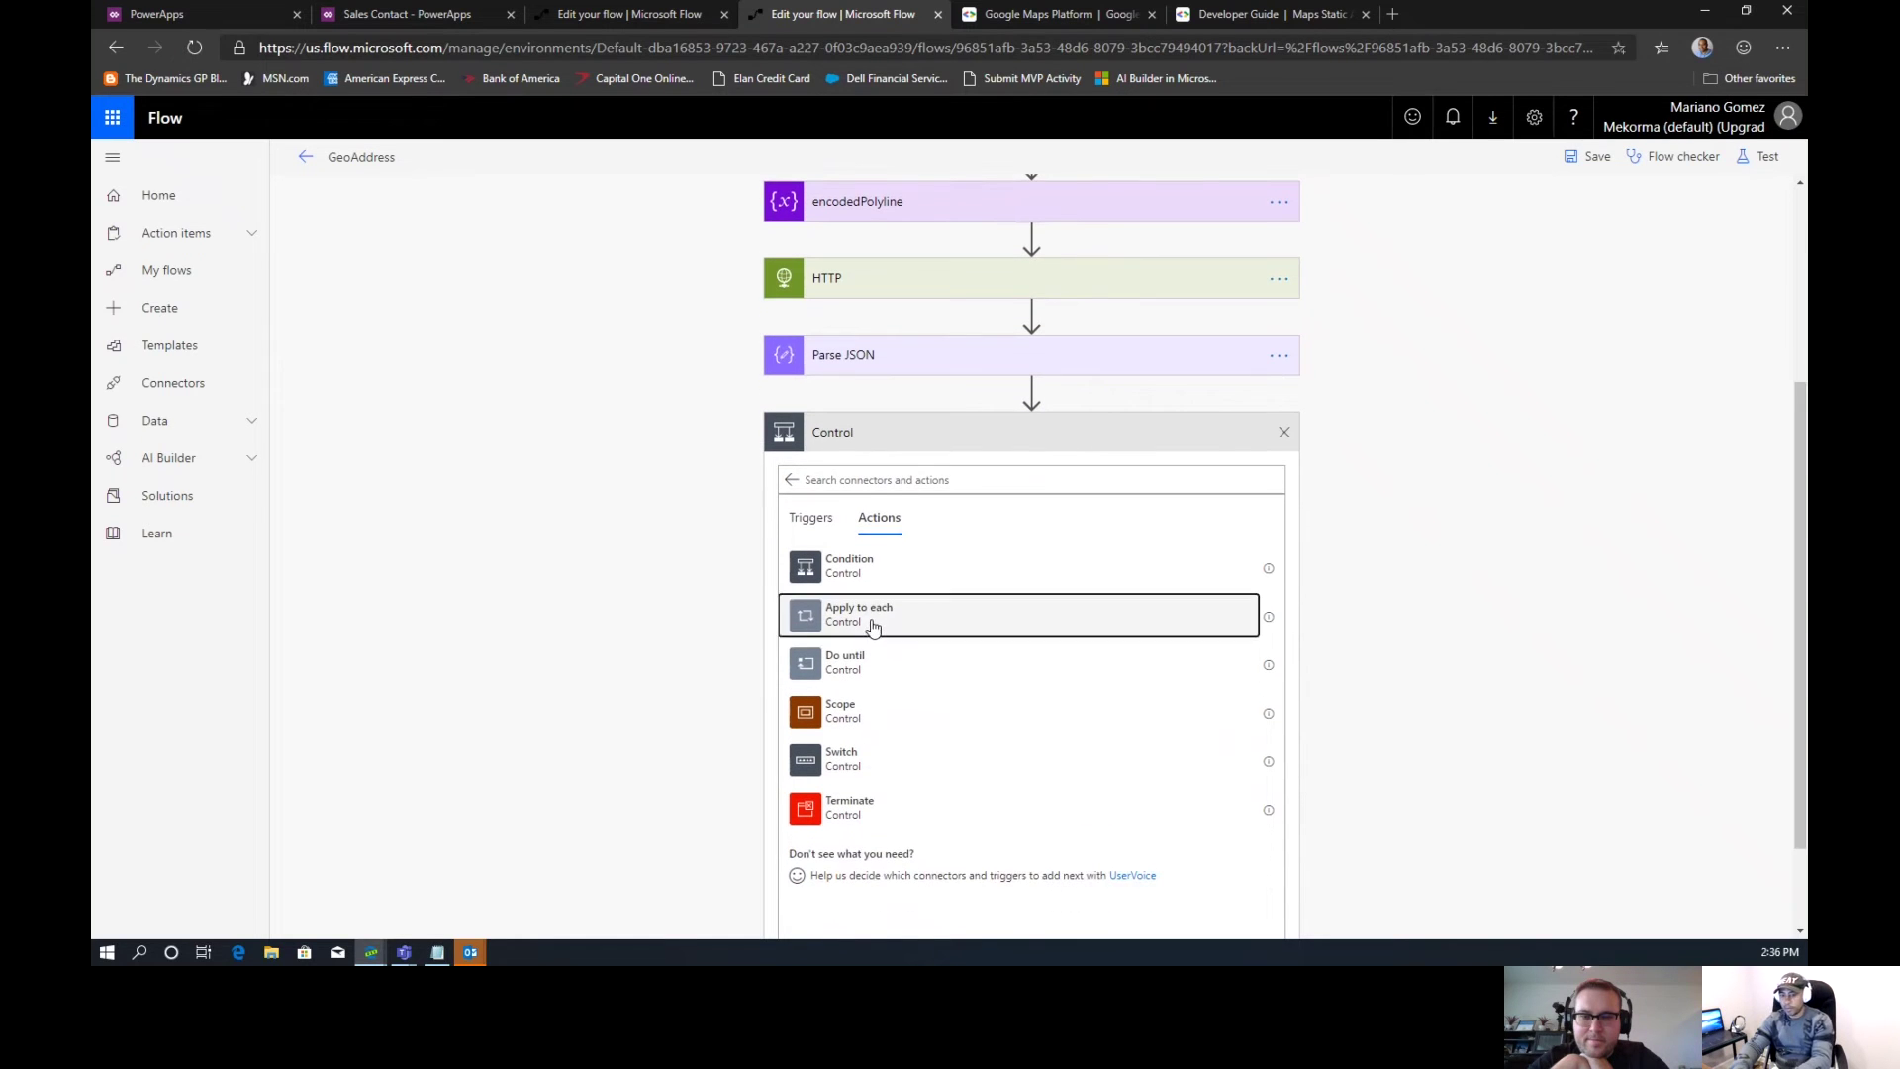
left_click(905, 631)
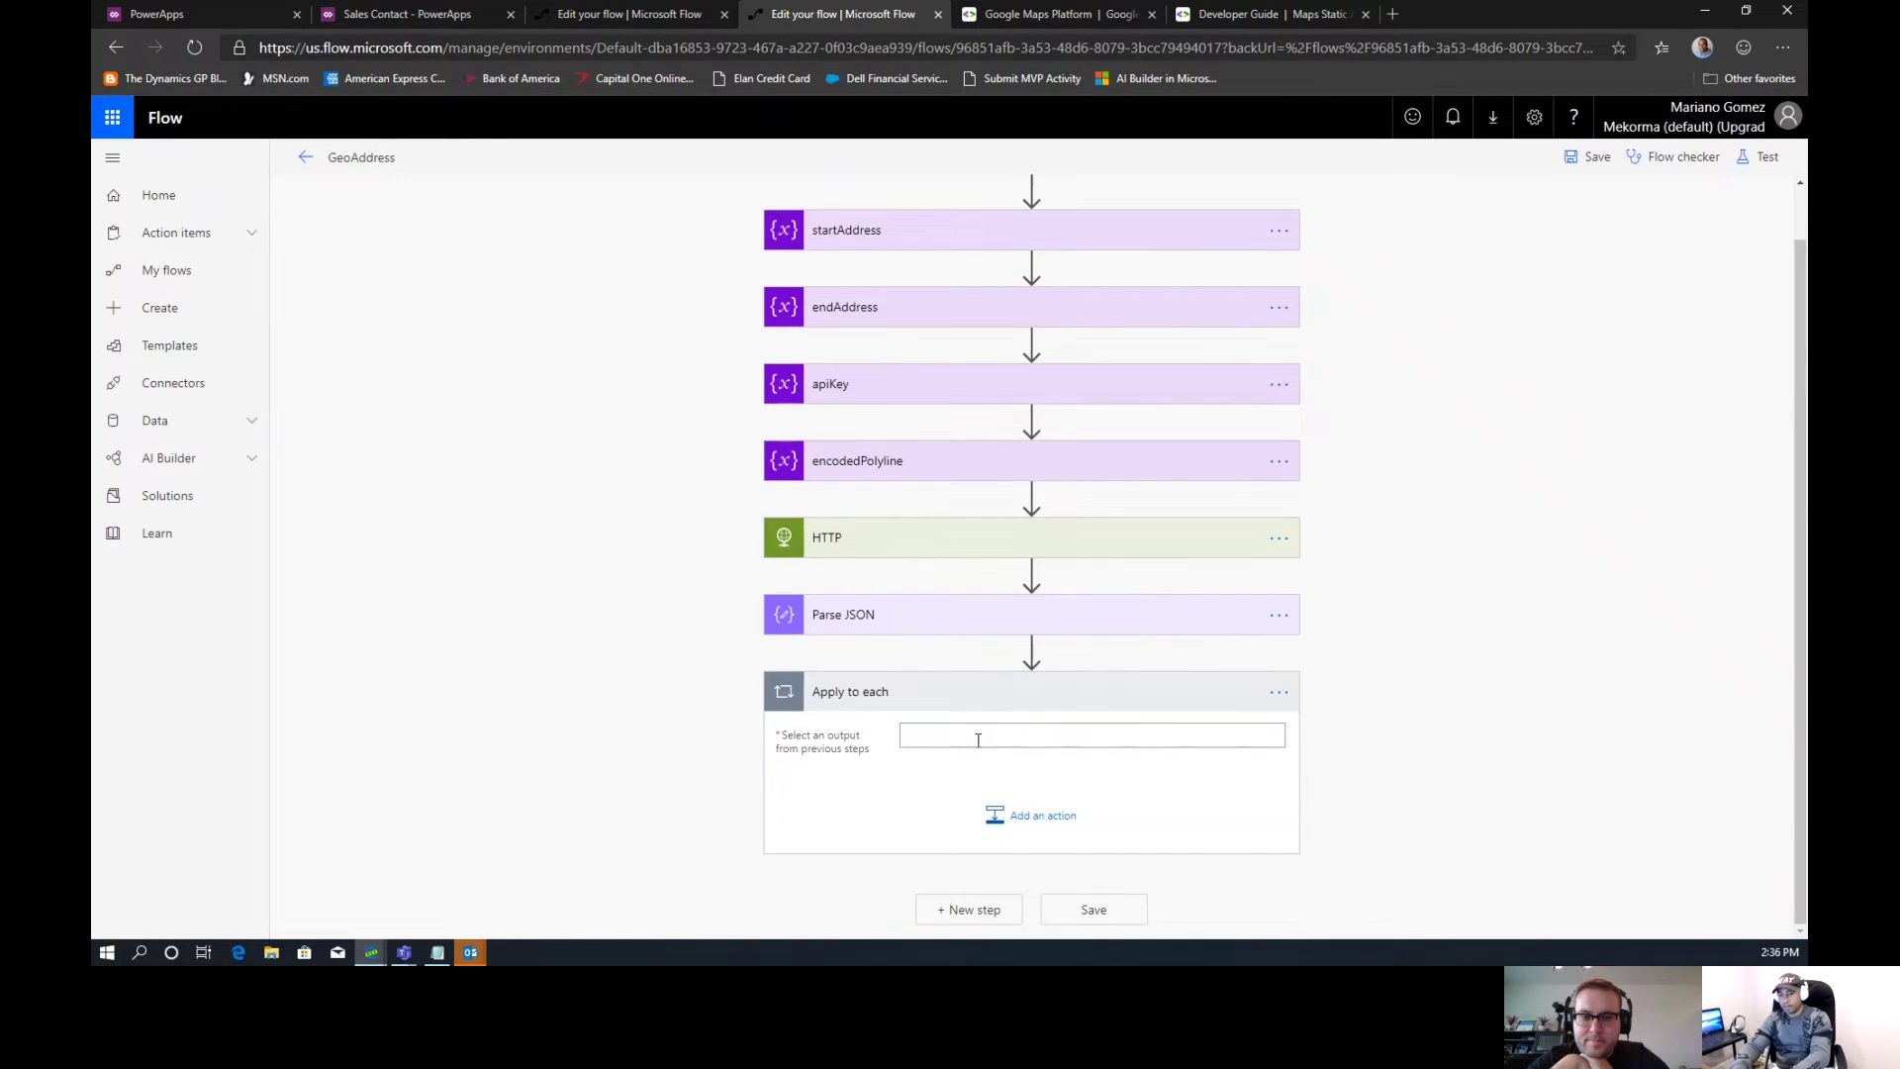
left_click(978, 738)
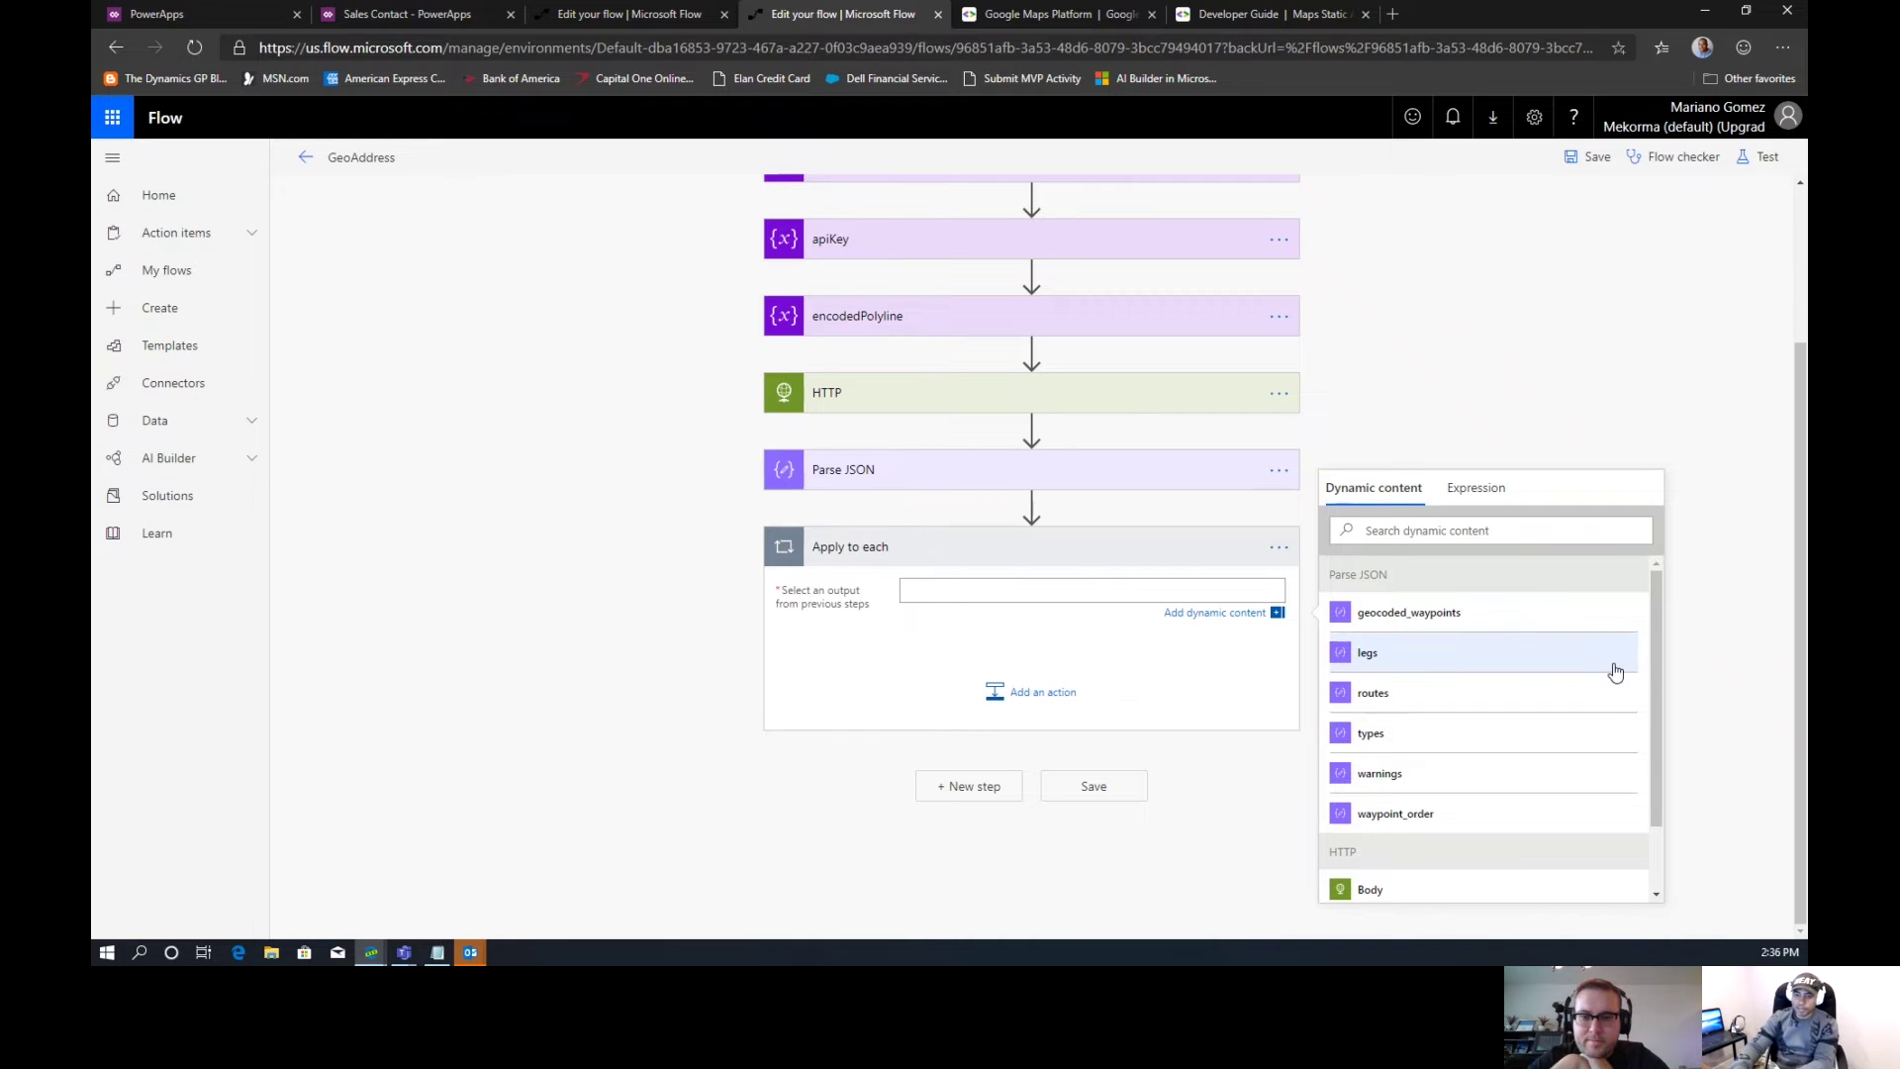
scroll(1655, 633, "down", 1)
scroll(1648, 653, "up", 1)
left_click(1425, 687)
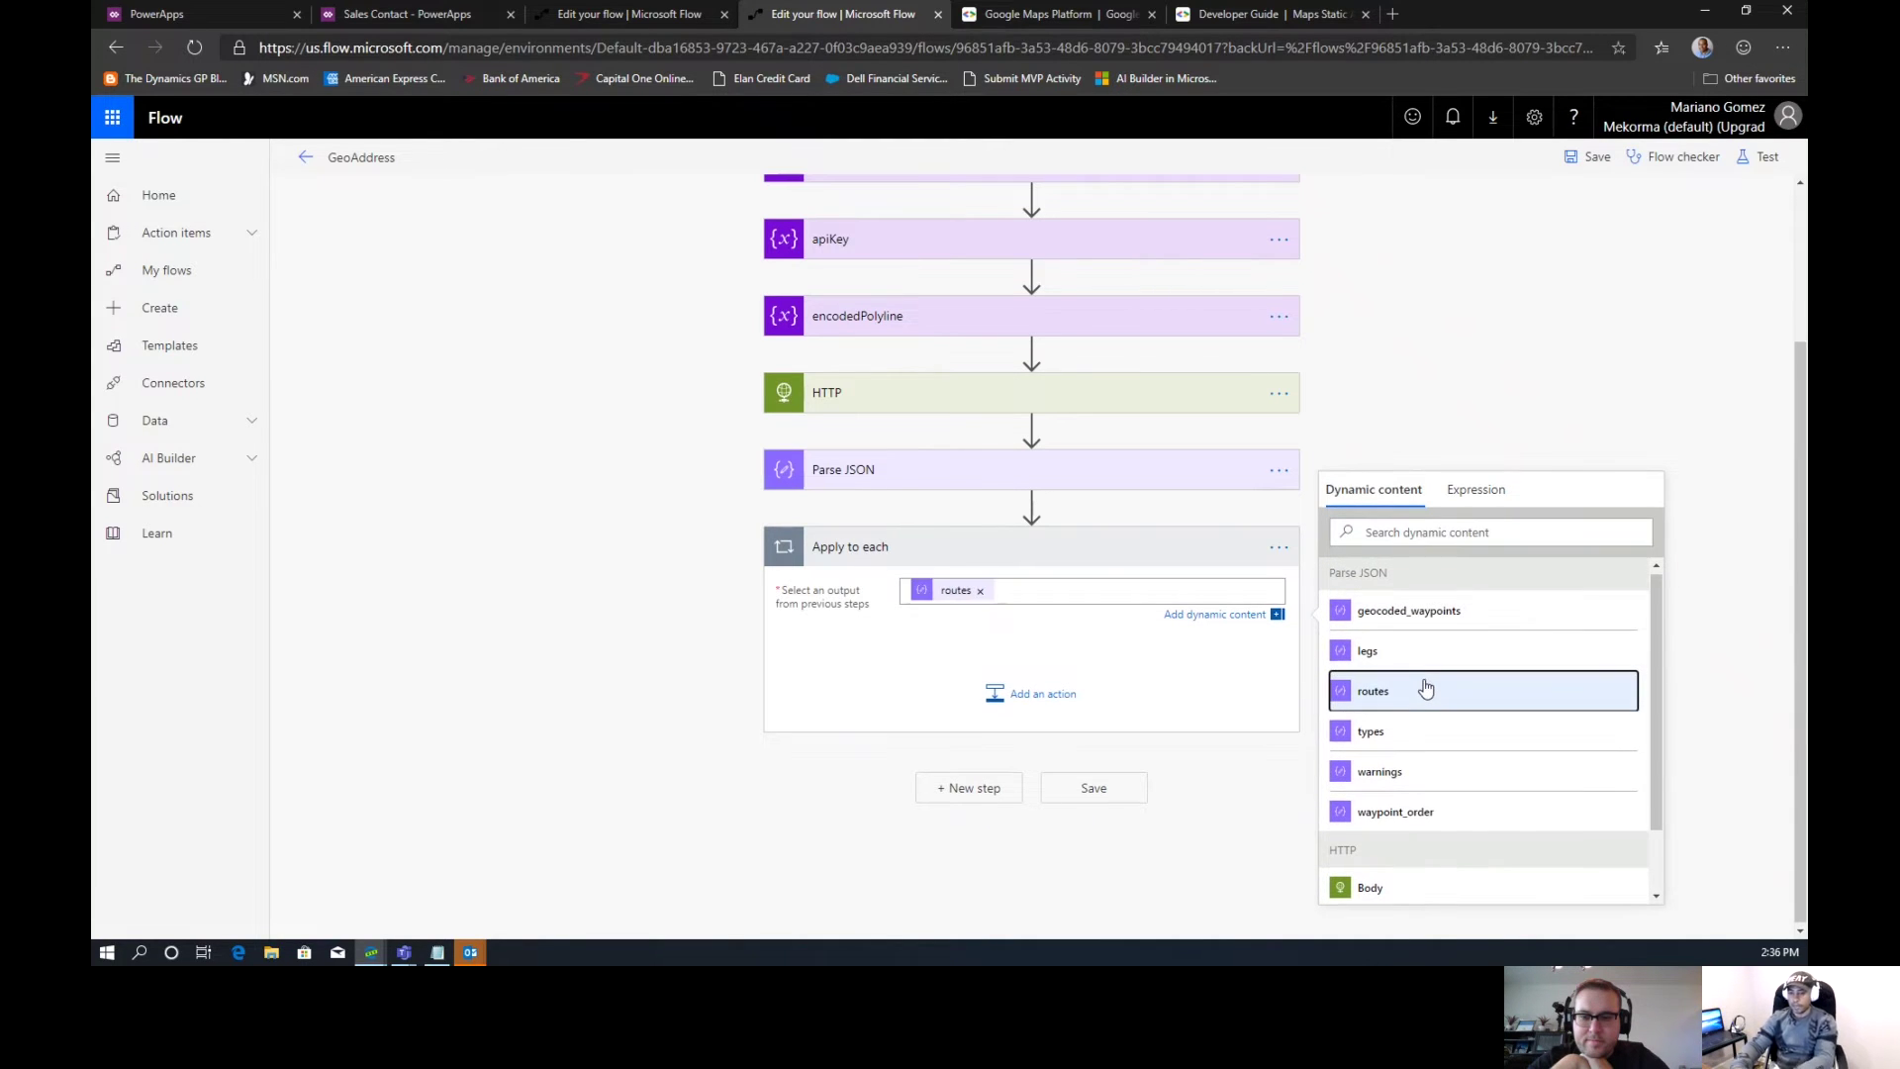
Add a Data Operations Compose action inside the routes loop
left_click(1059, 696)
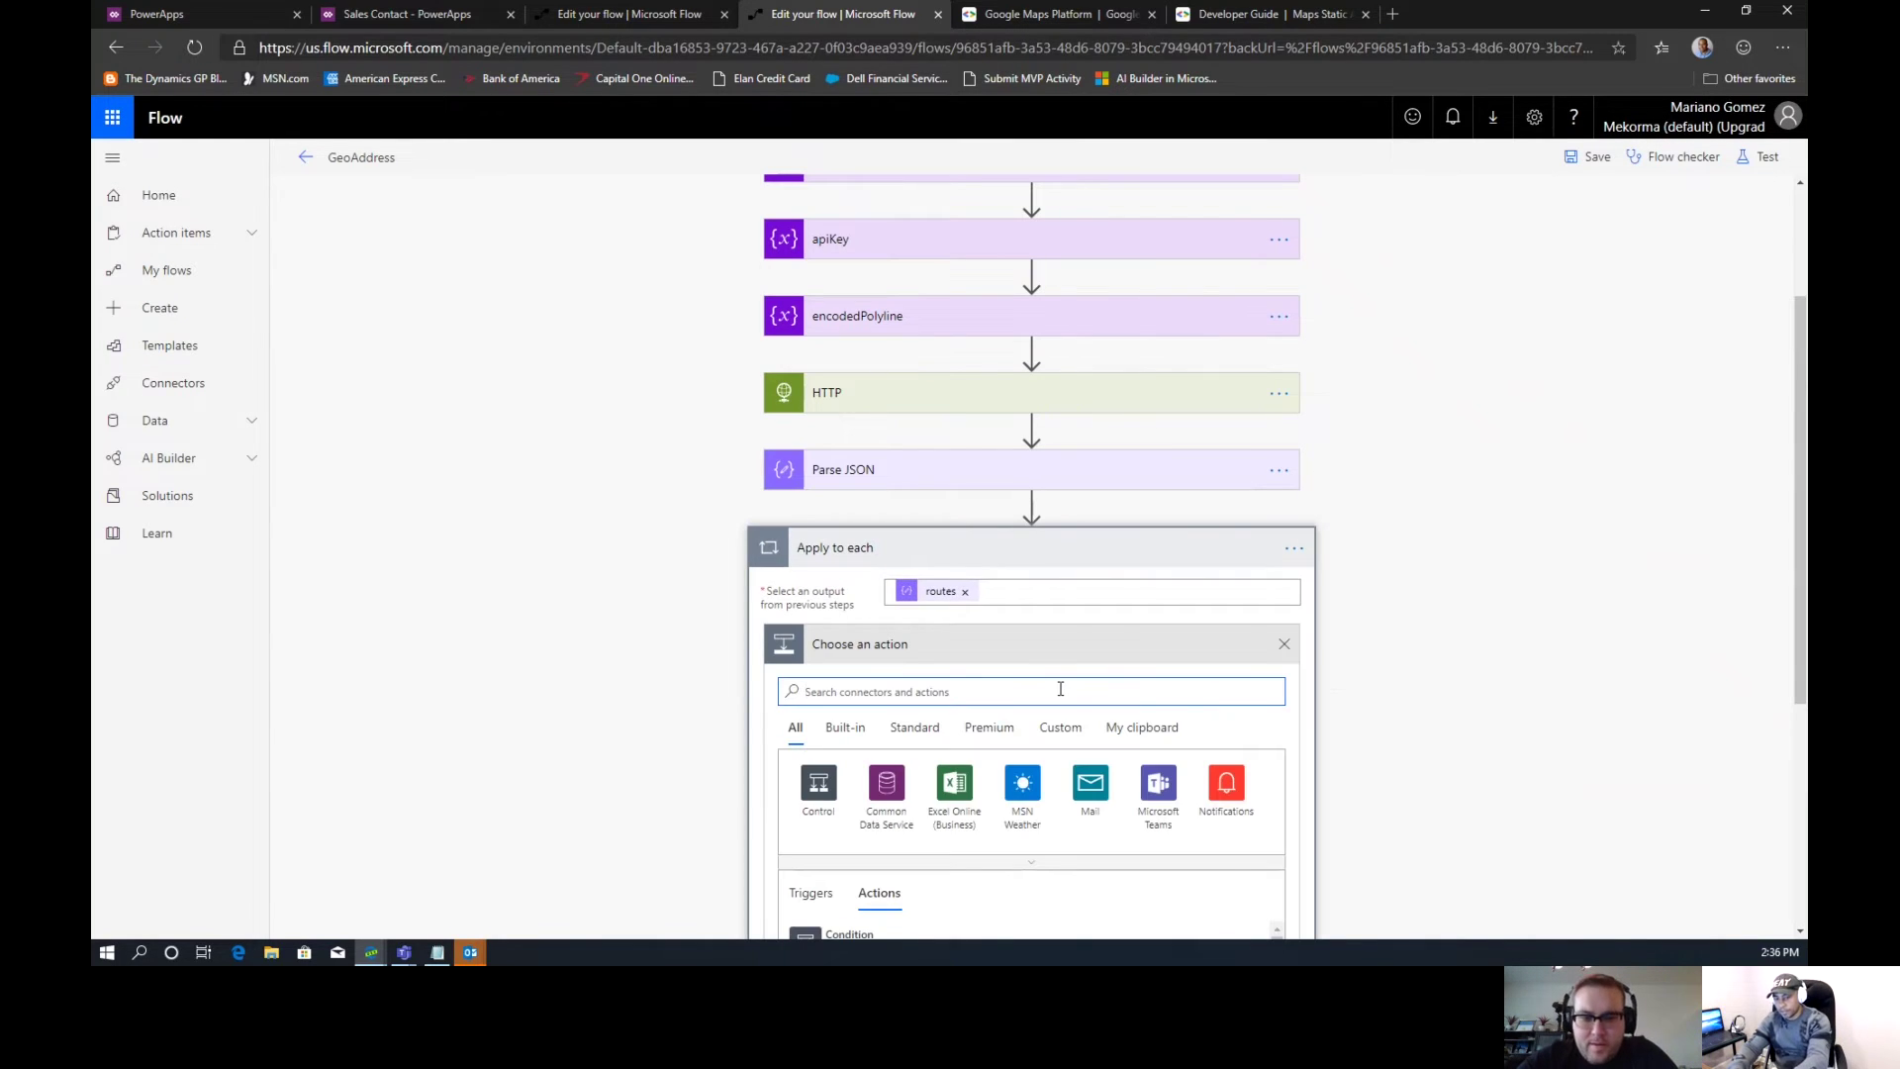
type("Compose")
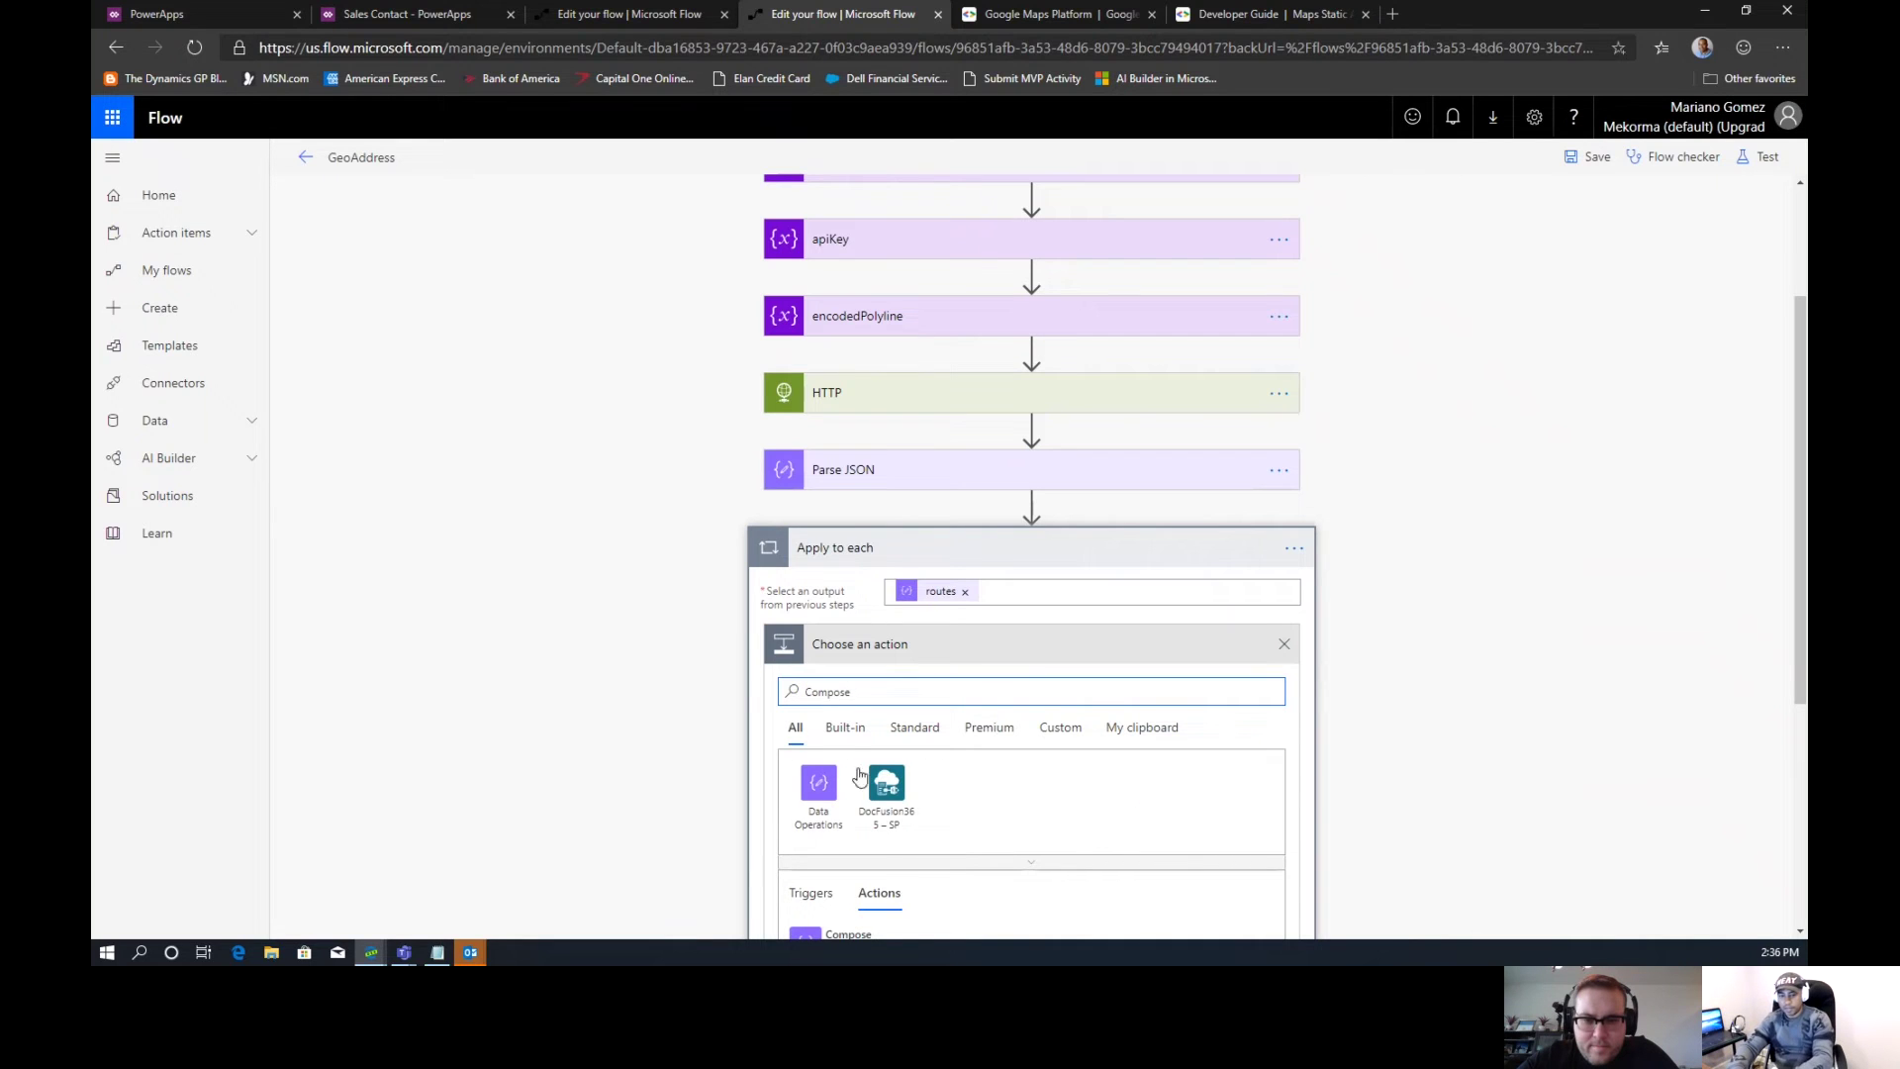
left_click(816, 792)
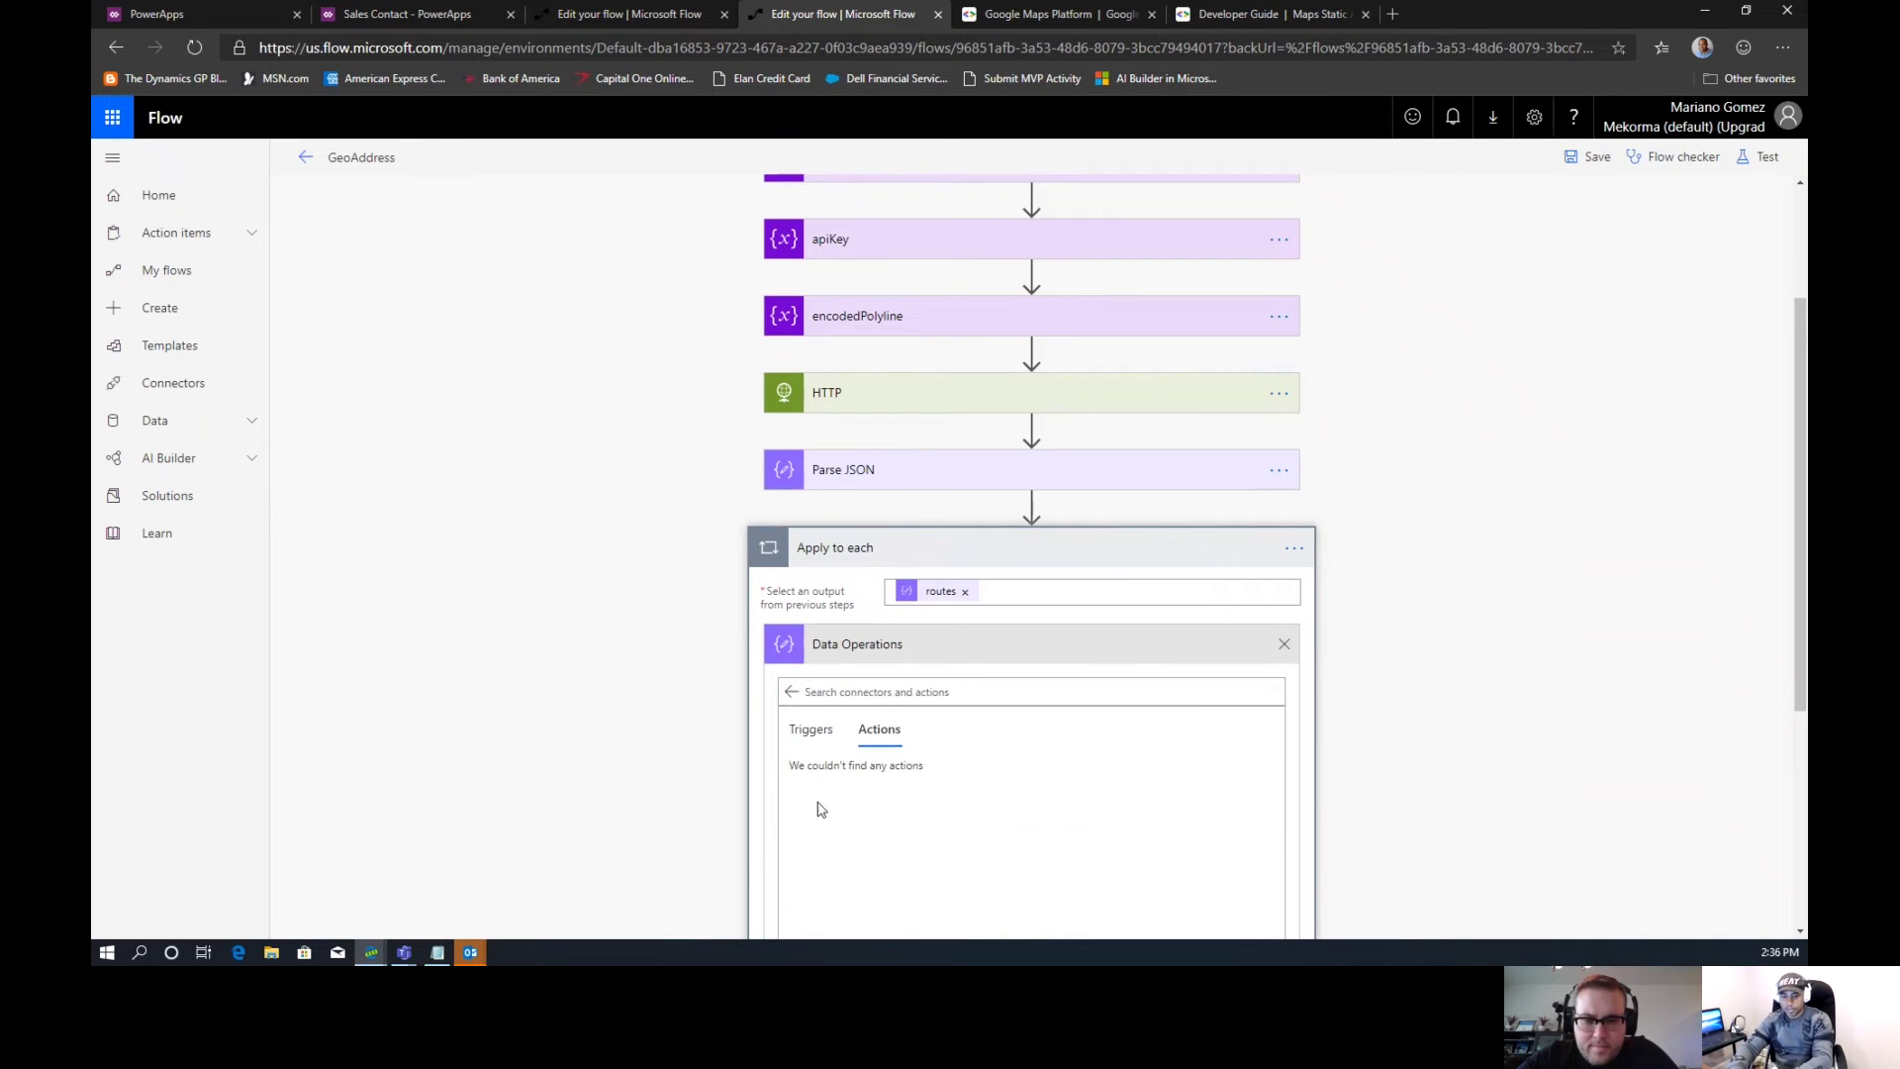
left_click(906, 792)
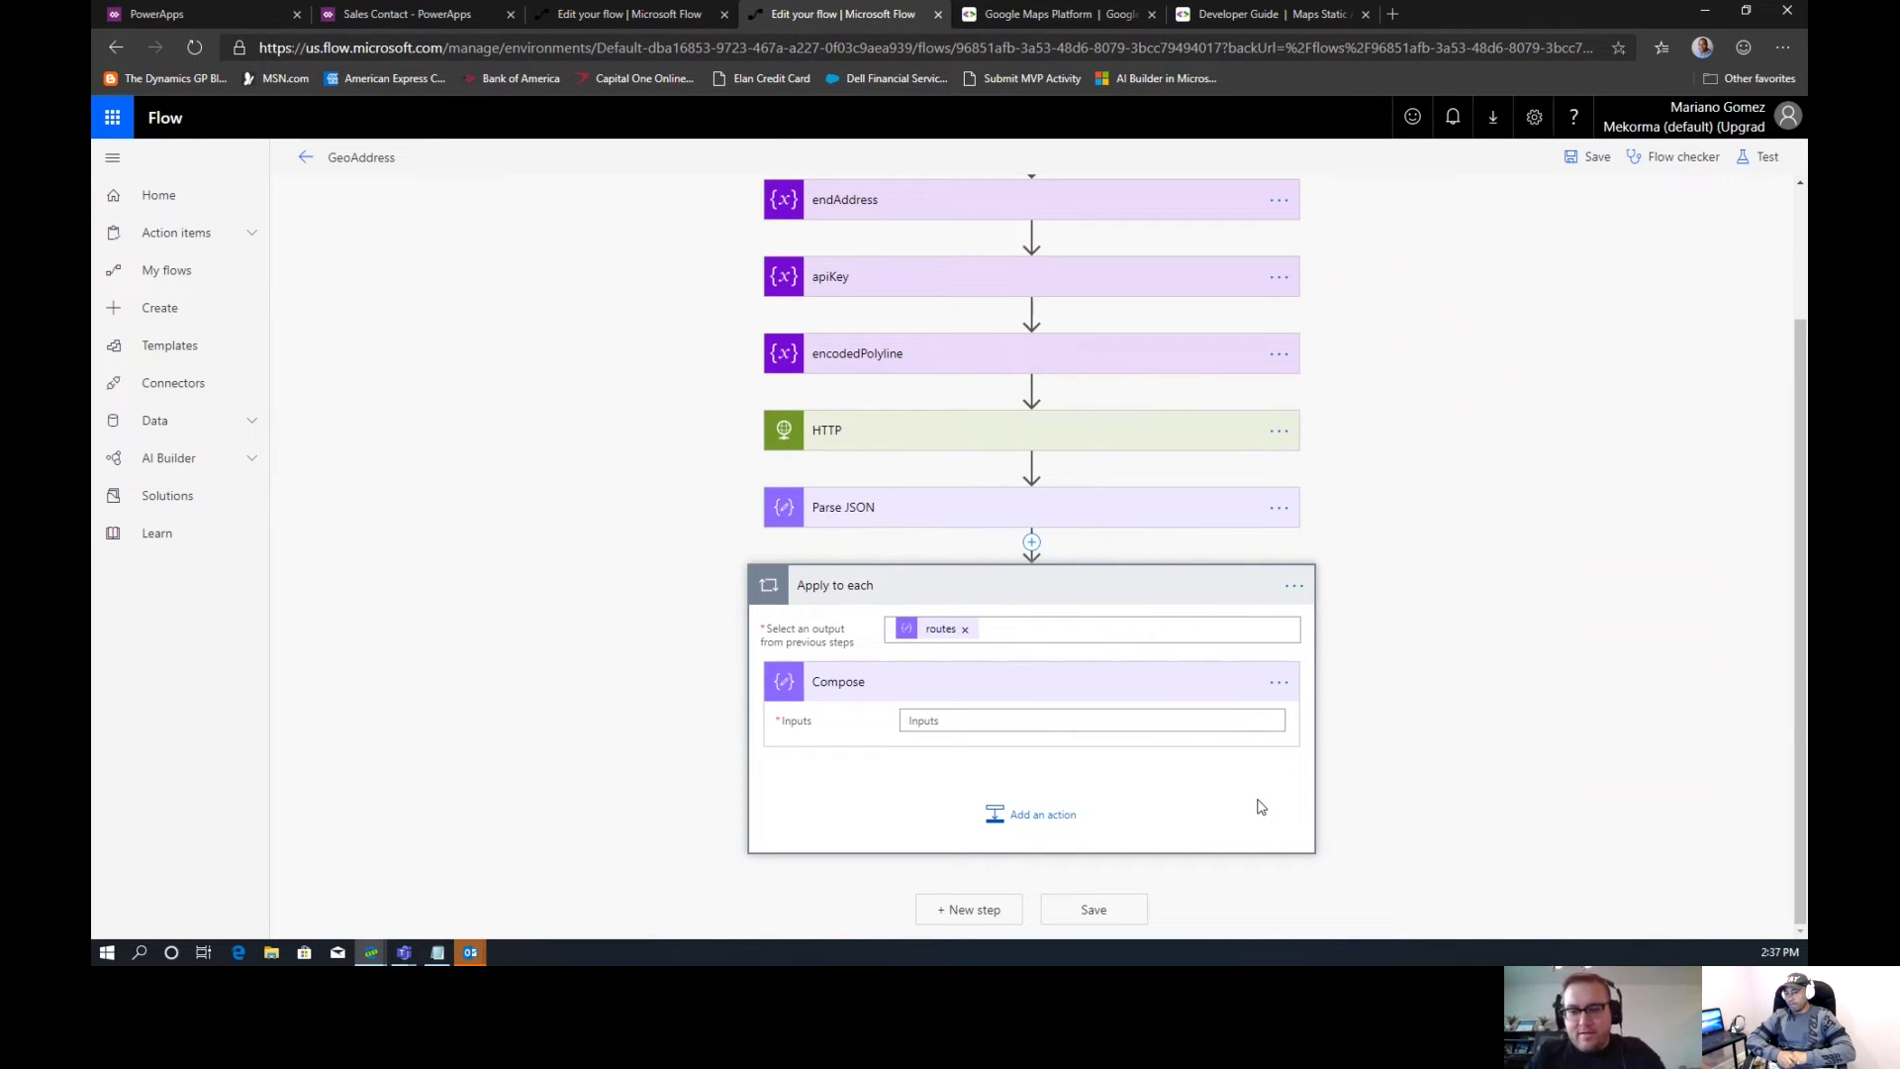
Set the loop's Compose Inputs to overview_polyline from the parsed routes
left_click(1028, 720)
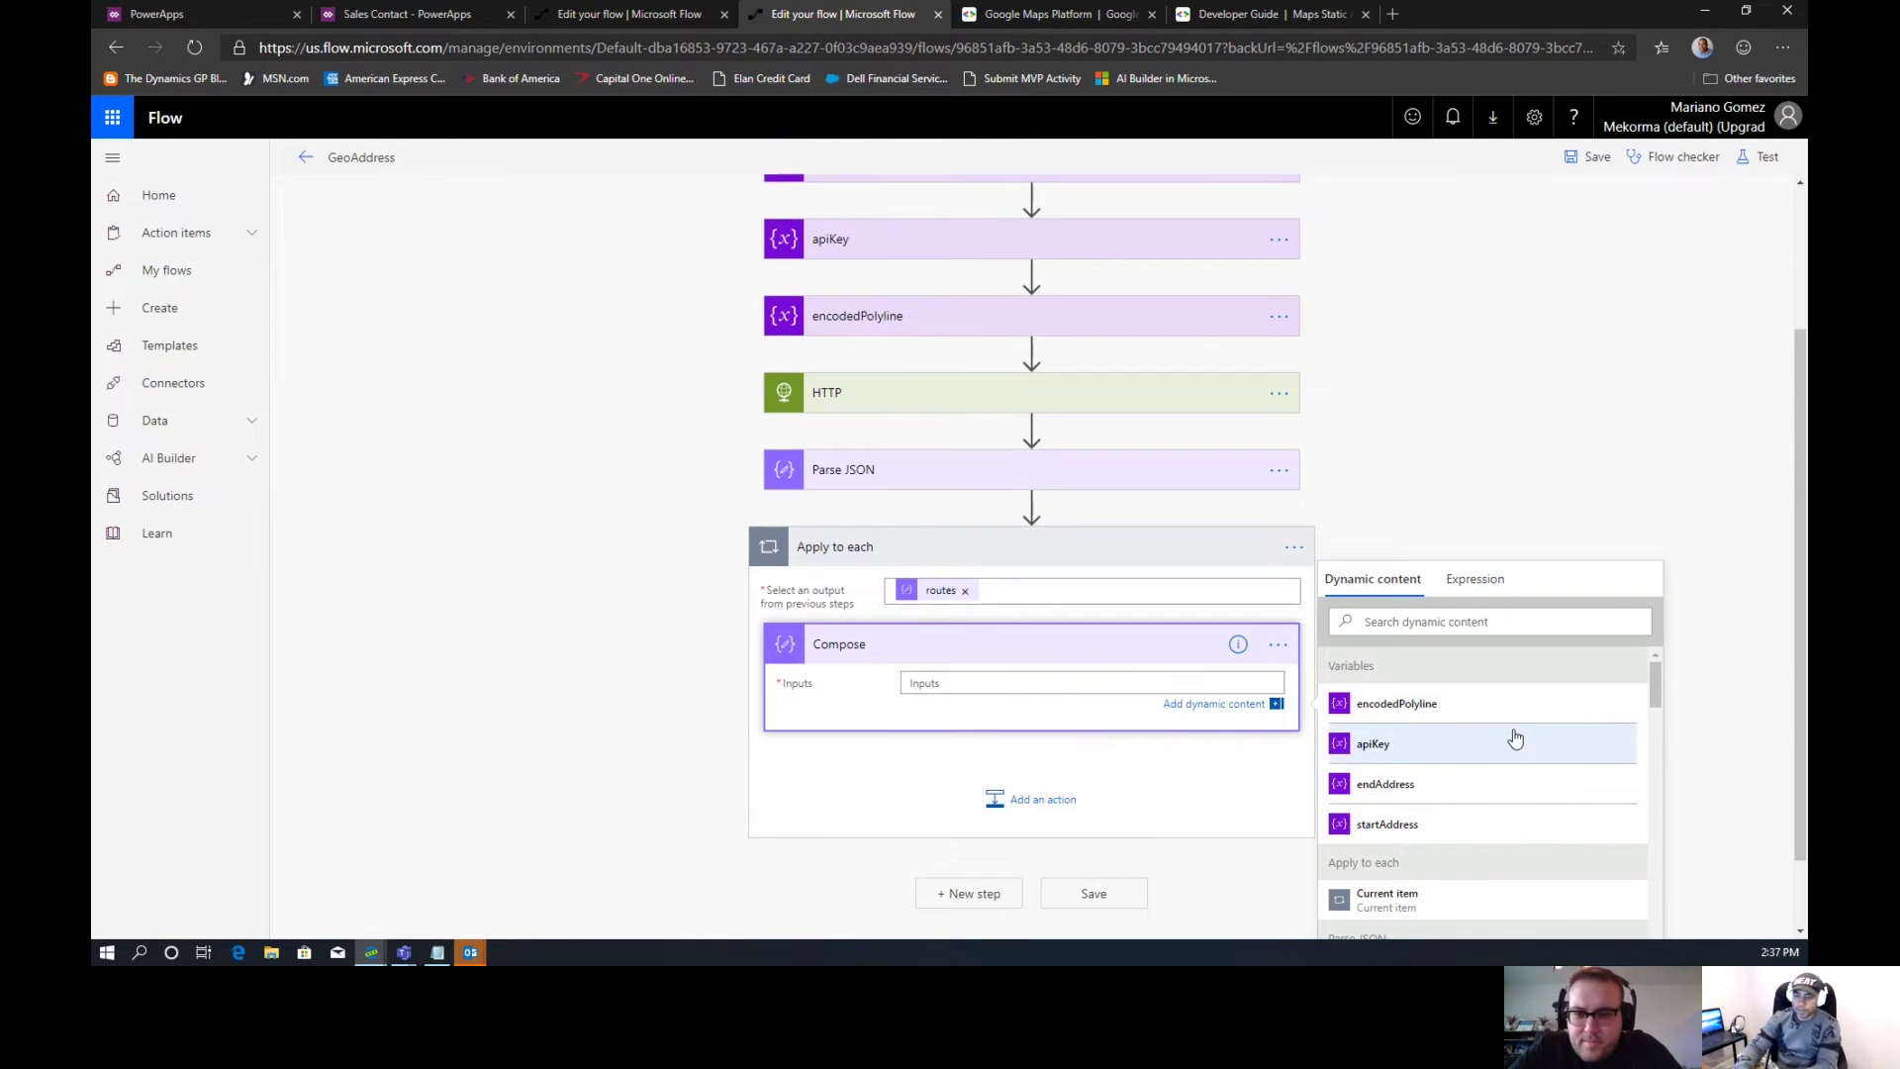
scroll(1803, 491, "down", 1)
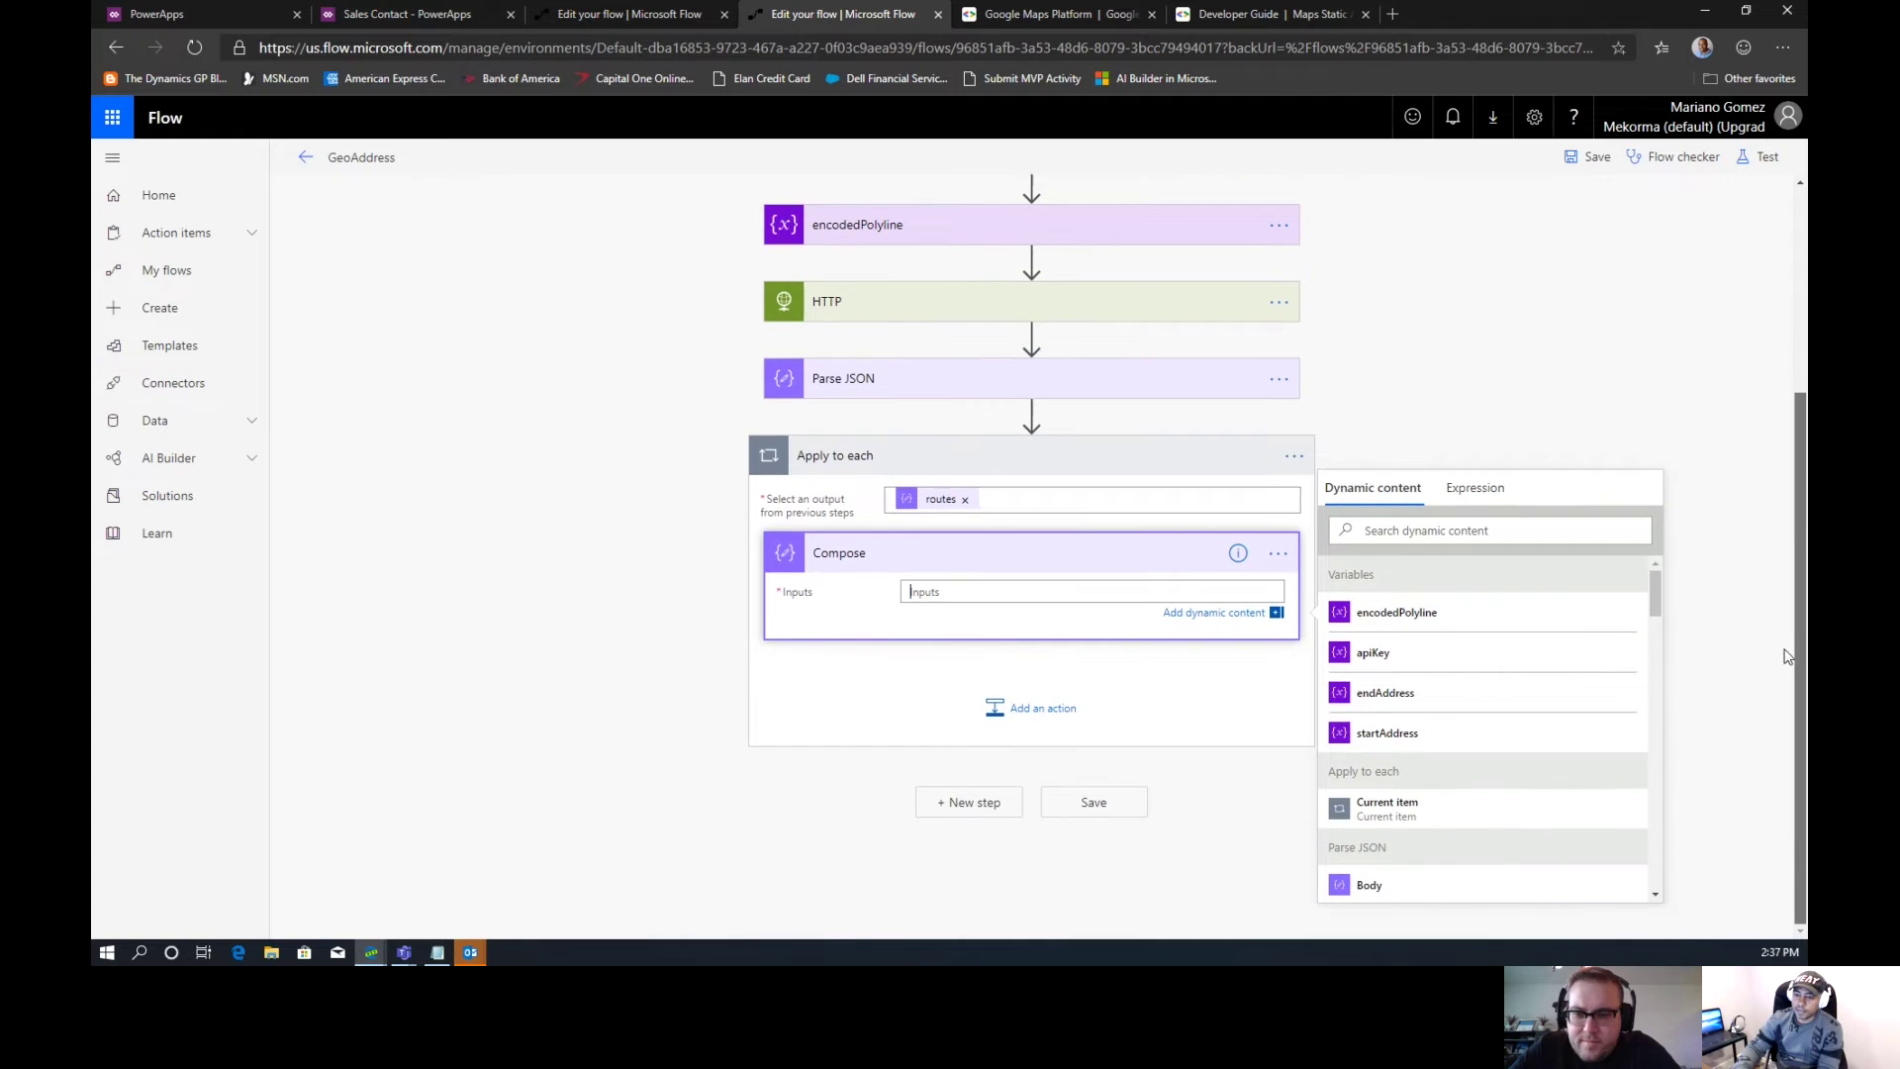
left_click_drag(1658, 606, 1655, 732)
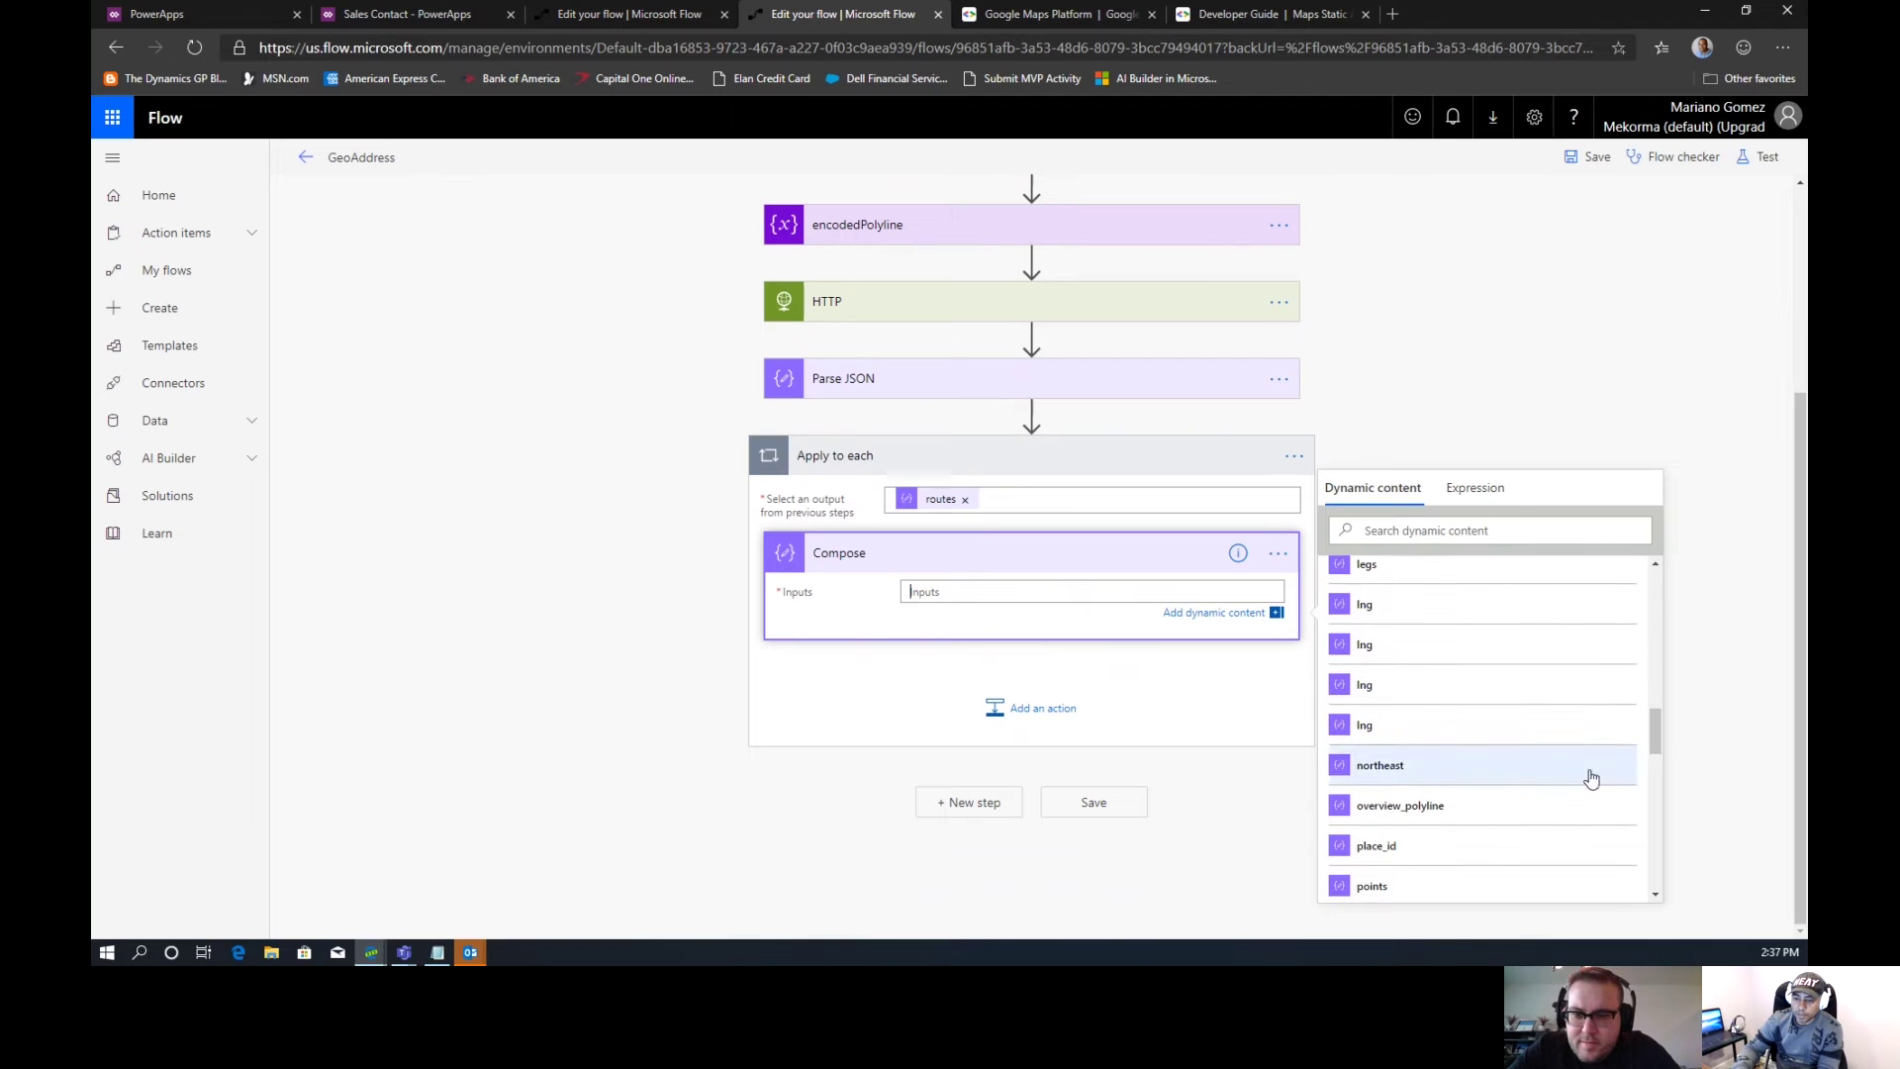
left_click(1455, 807)
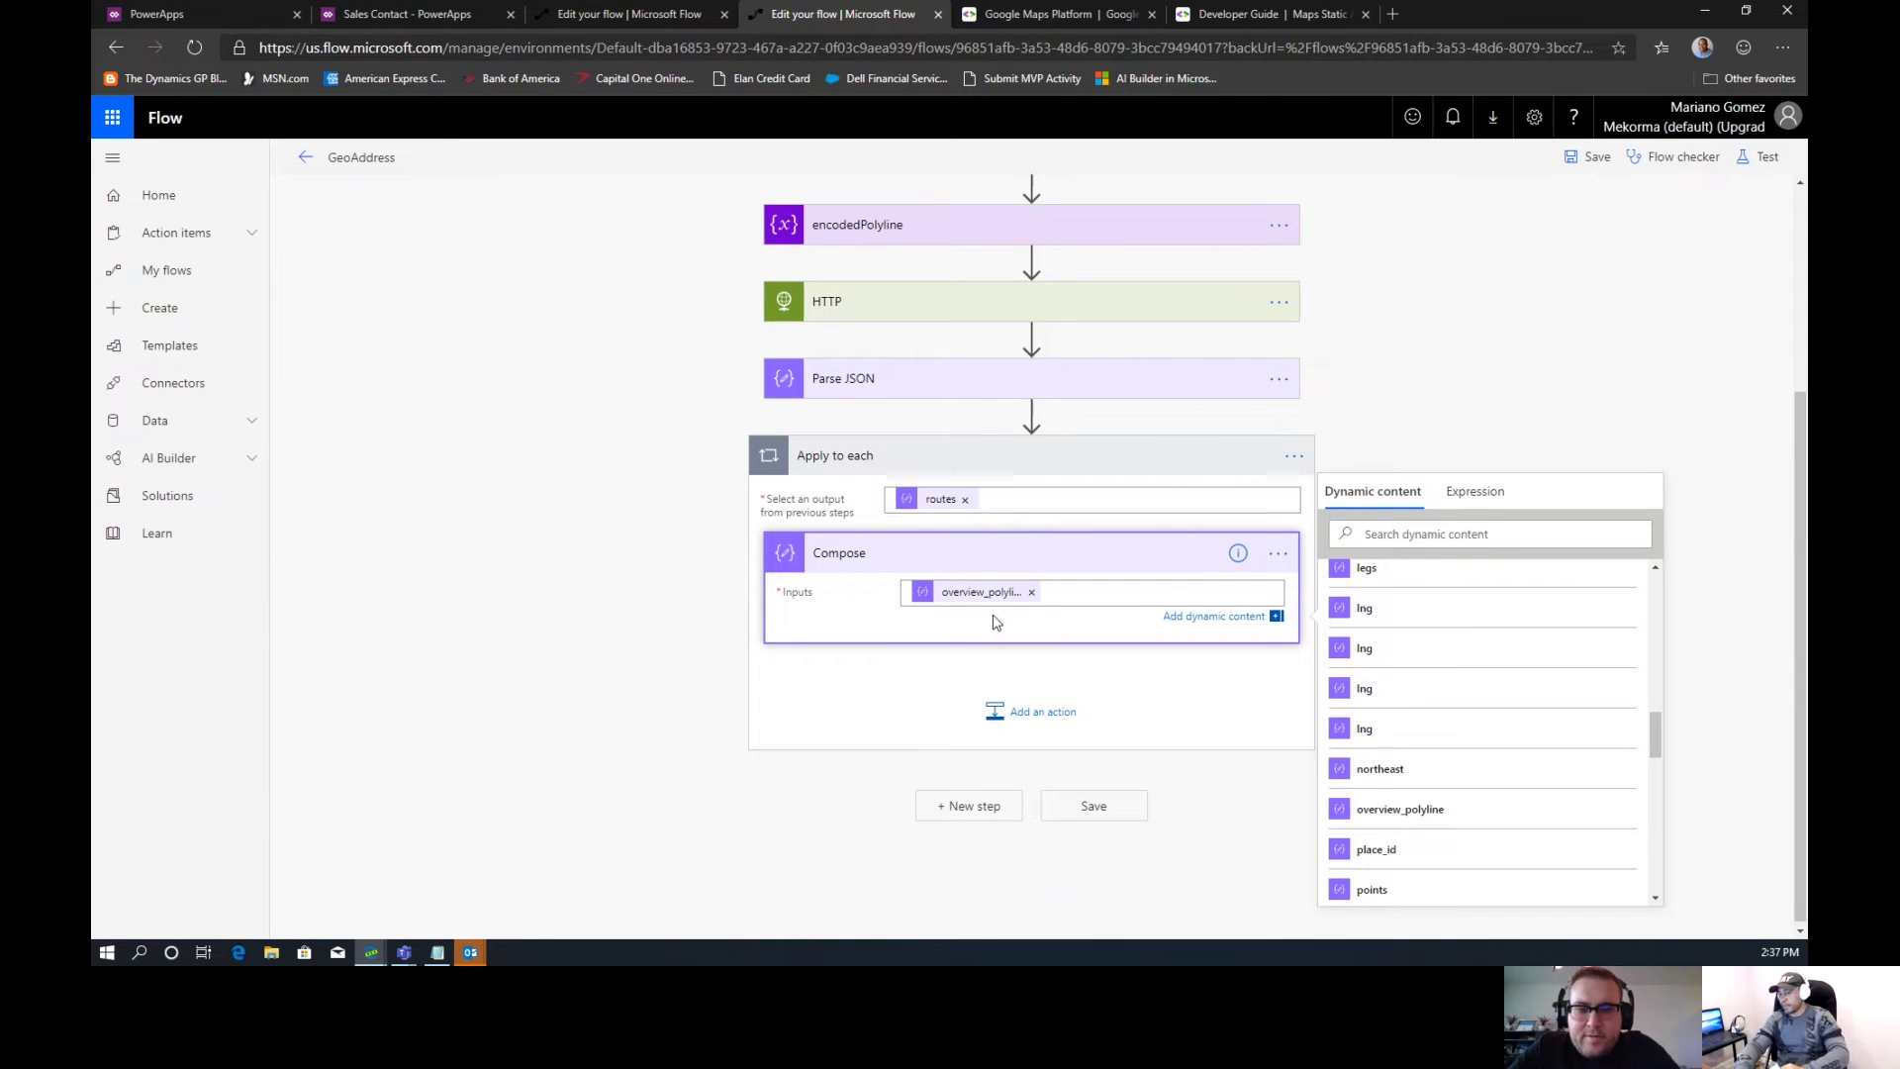
Add a Variables Set variable action inside the routes loop
left_click(1032, 713)
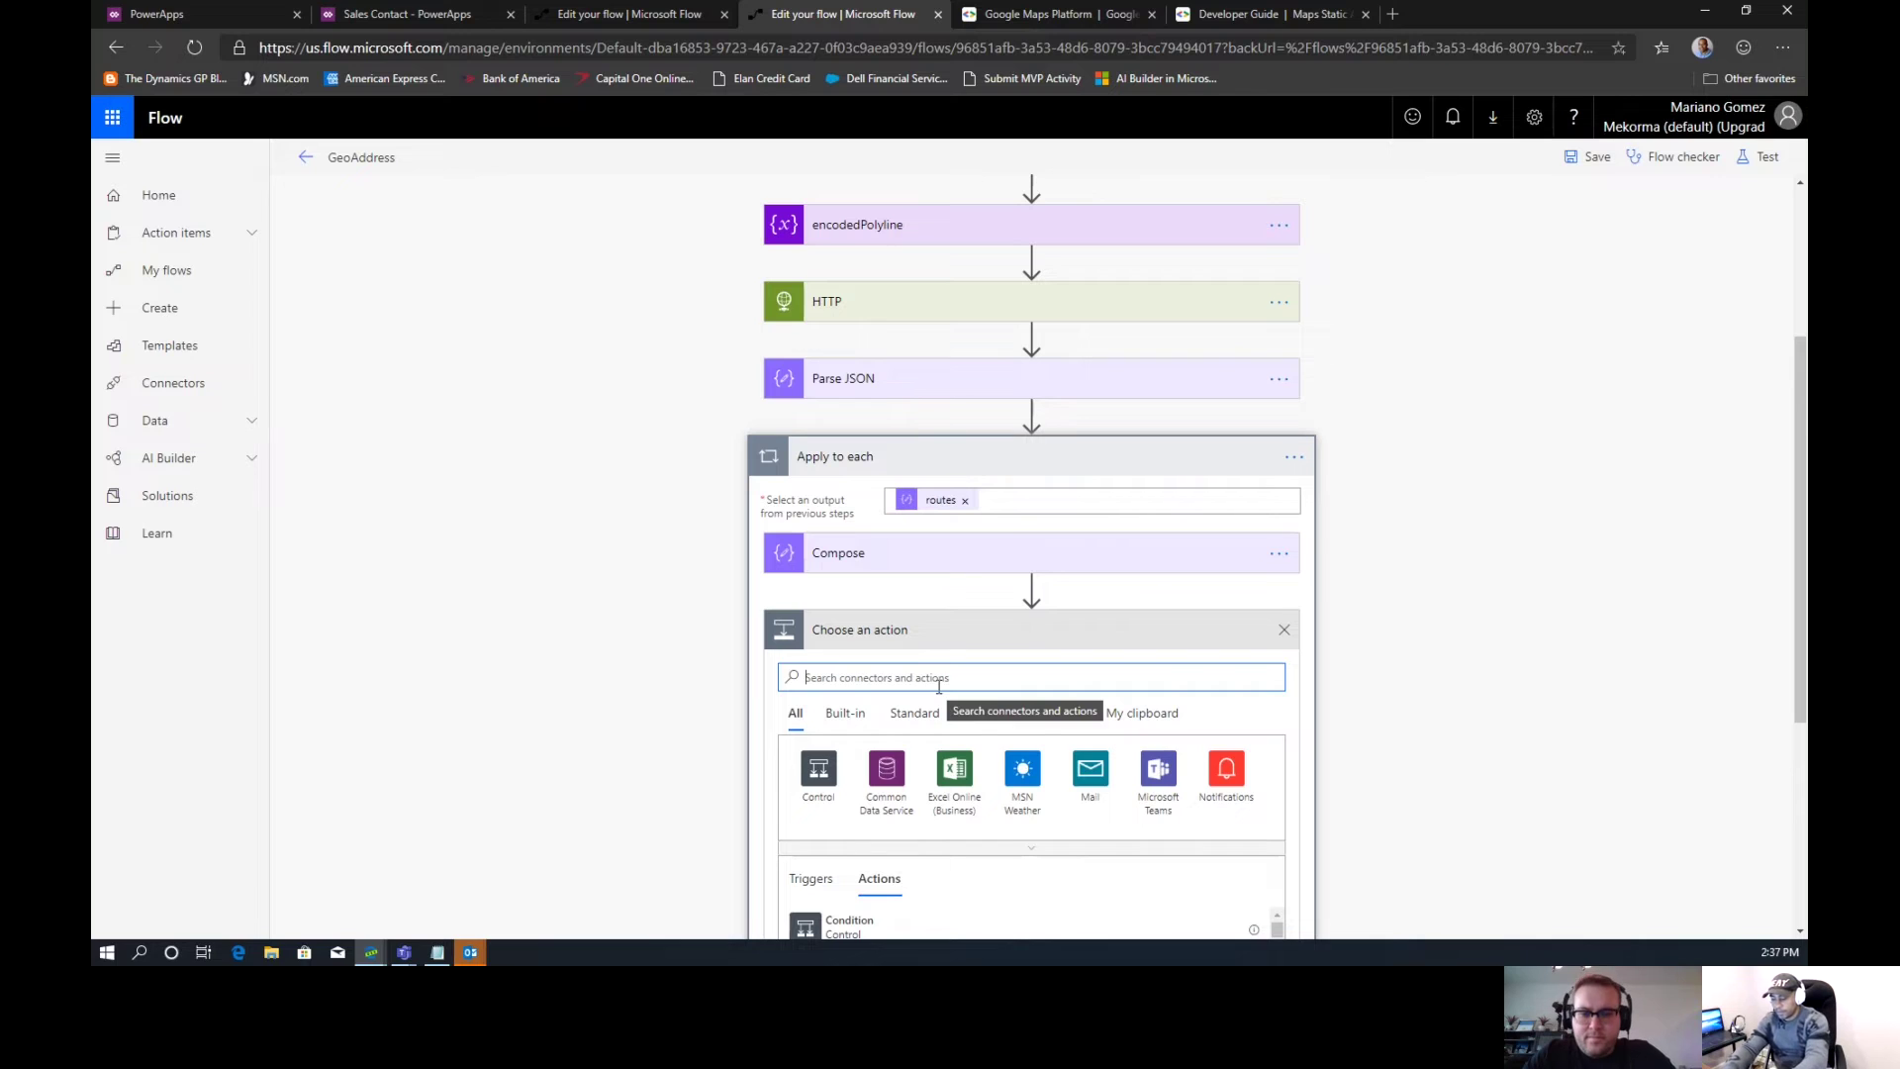
type("encoded")
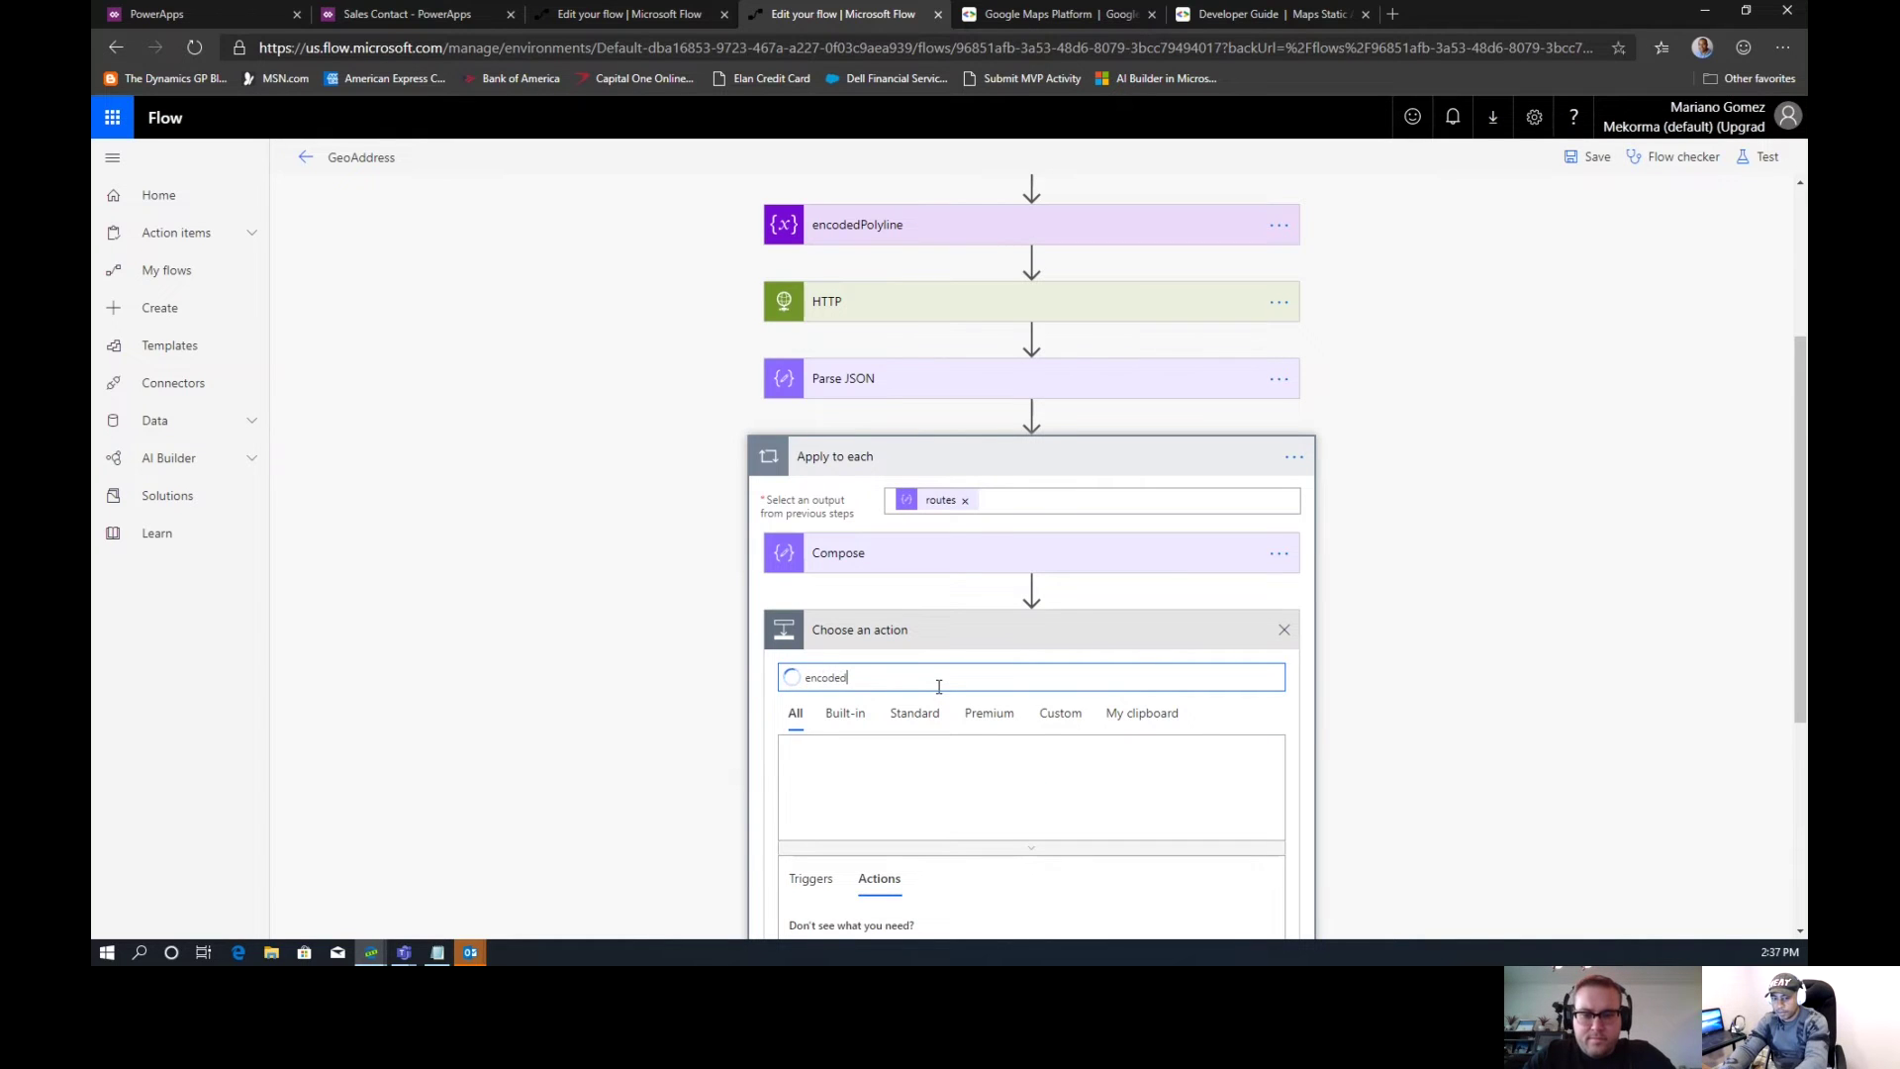
key("BackSpace")
key("BackSpace")
key("BackSpace")
key("BackSpace")
type("Variables")
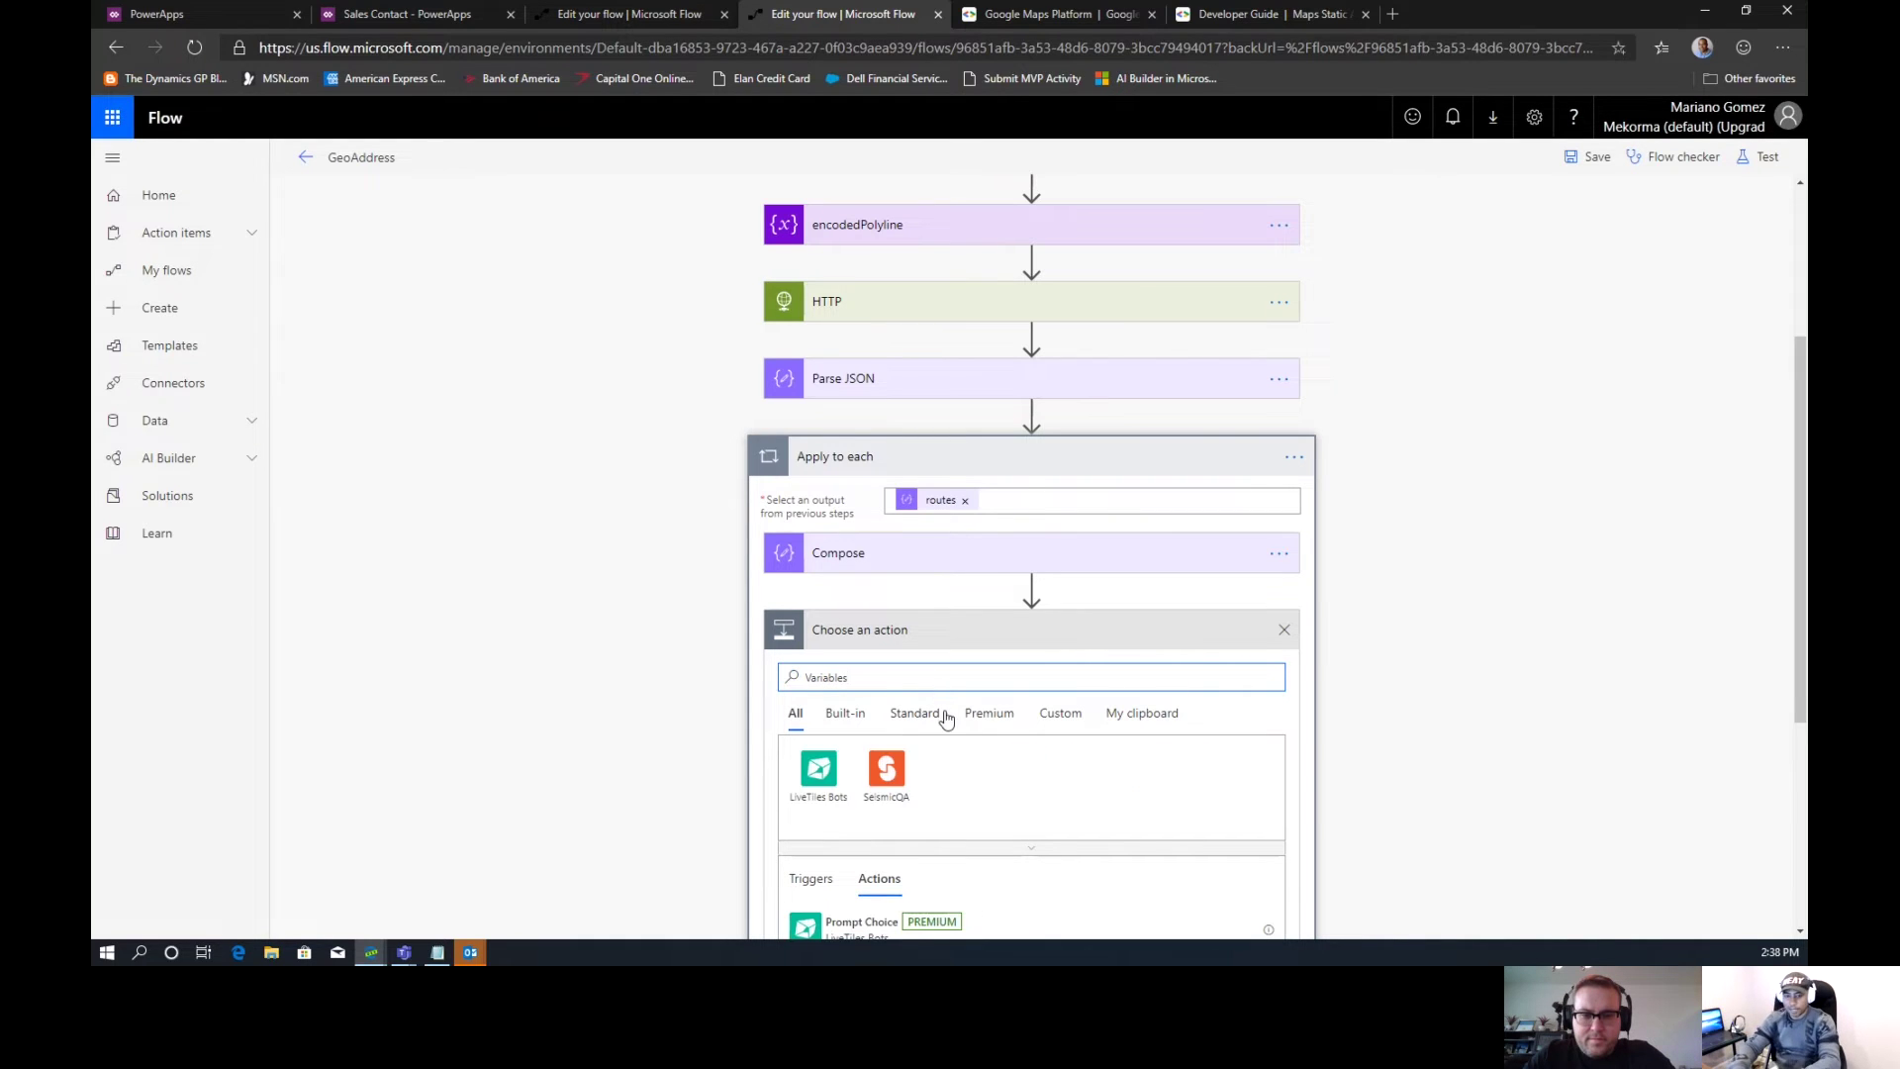
left_click(817, 784)
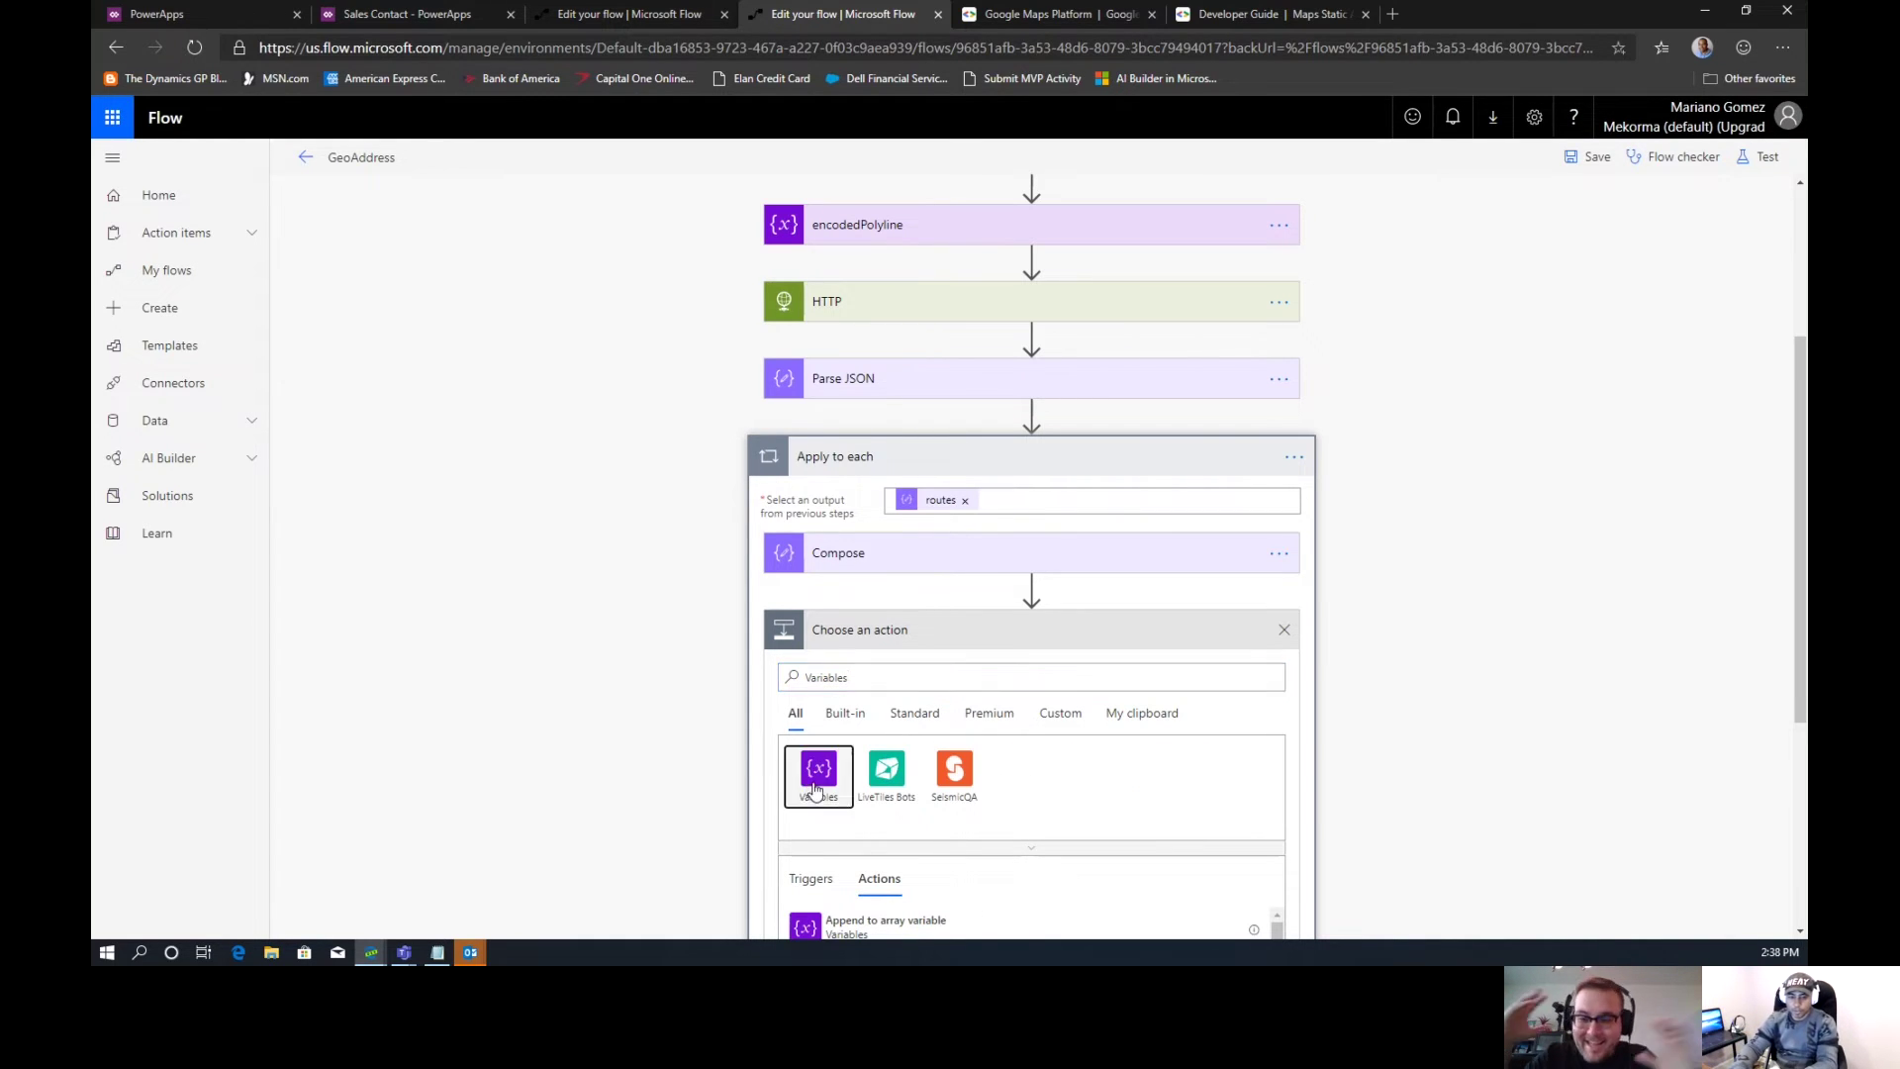
left_click_drag(1799, 377, 1800, 555)
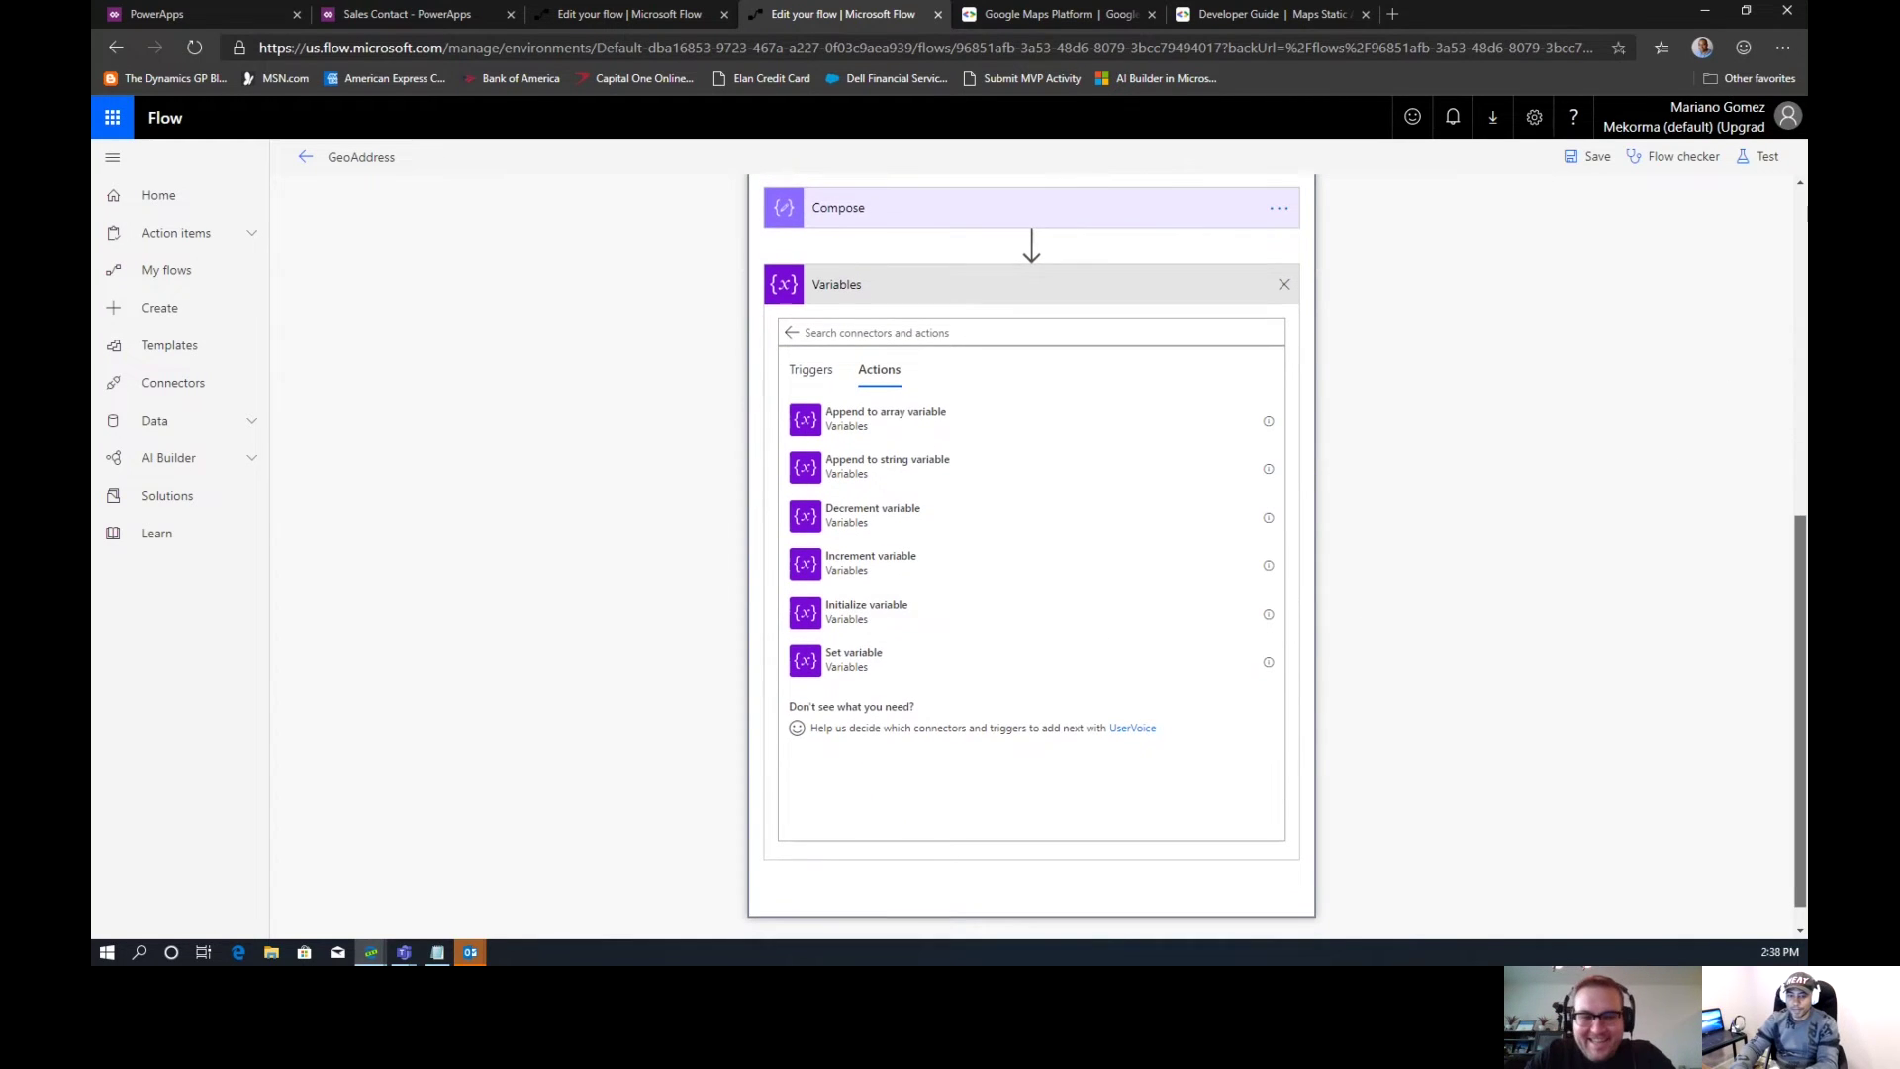
left_click(894, 661)
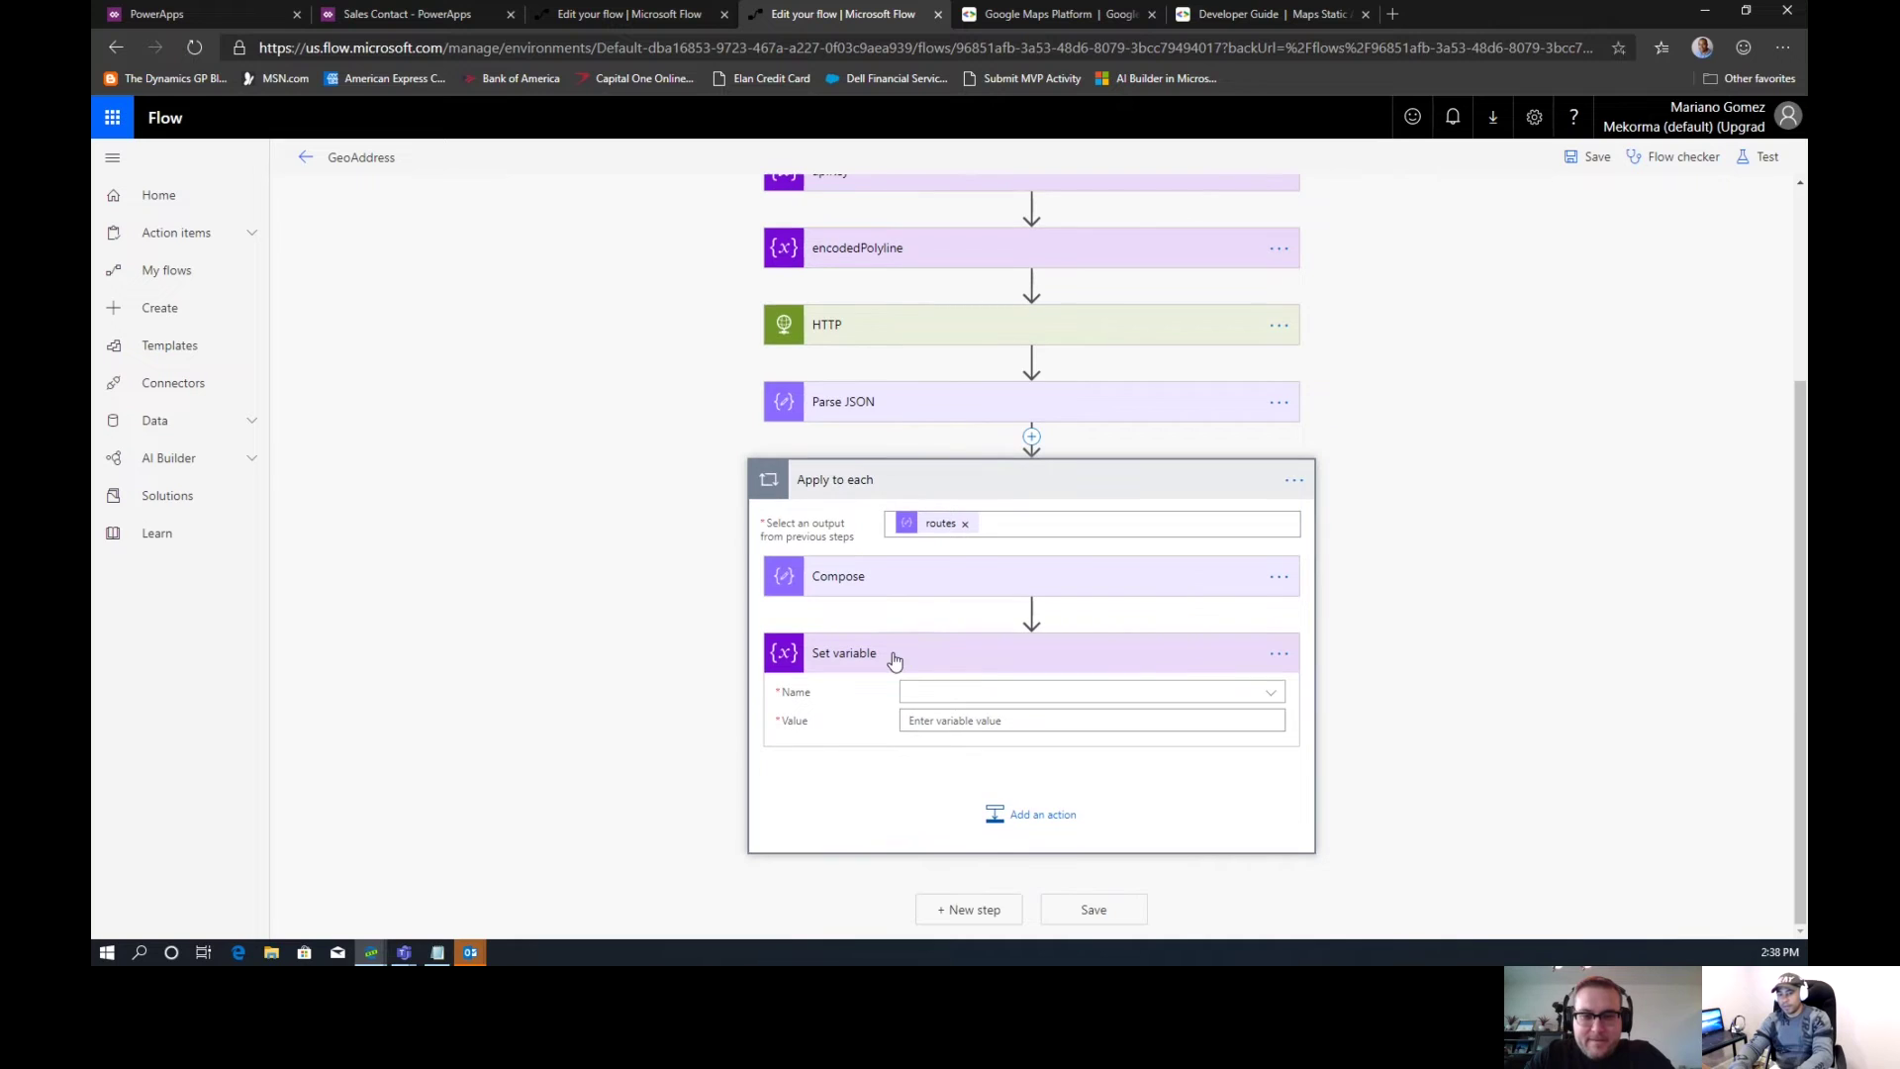
Make Set variable assign the Compose Outputs to encodedPolyline
left_click(955, 696)
left_click(955, 748)
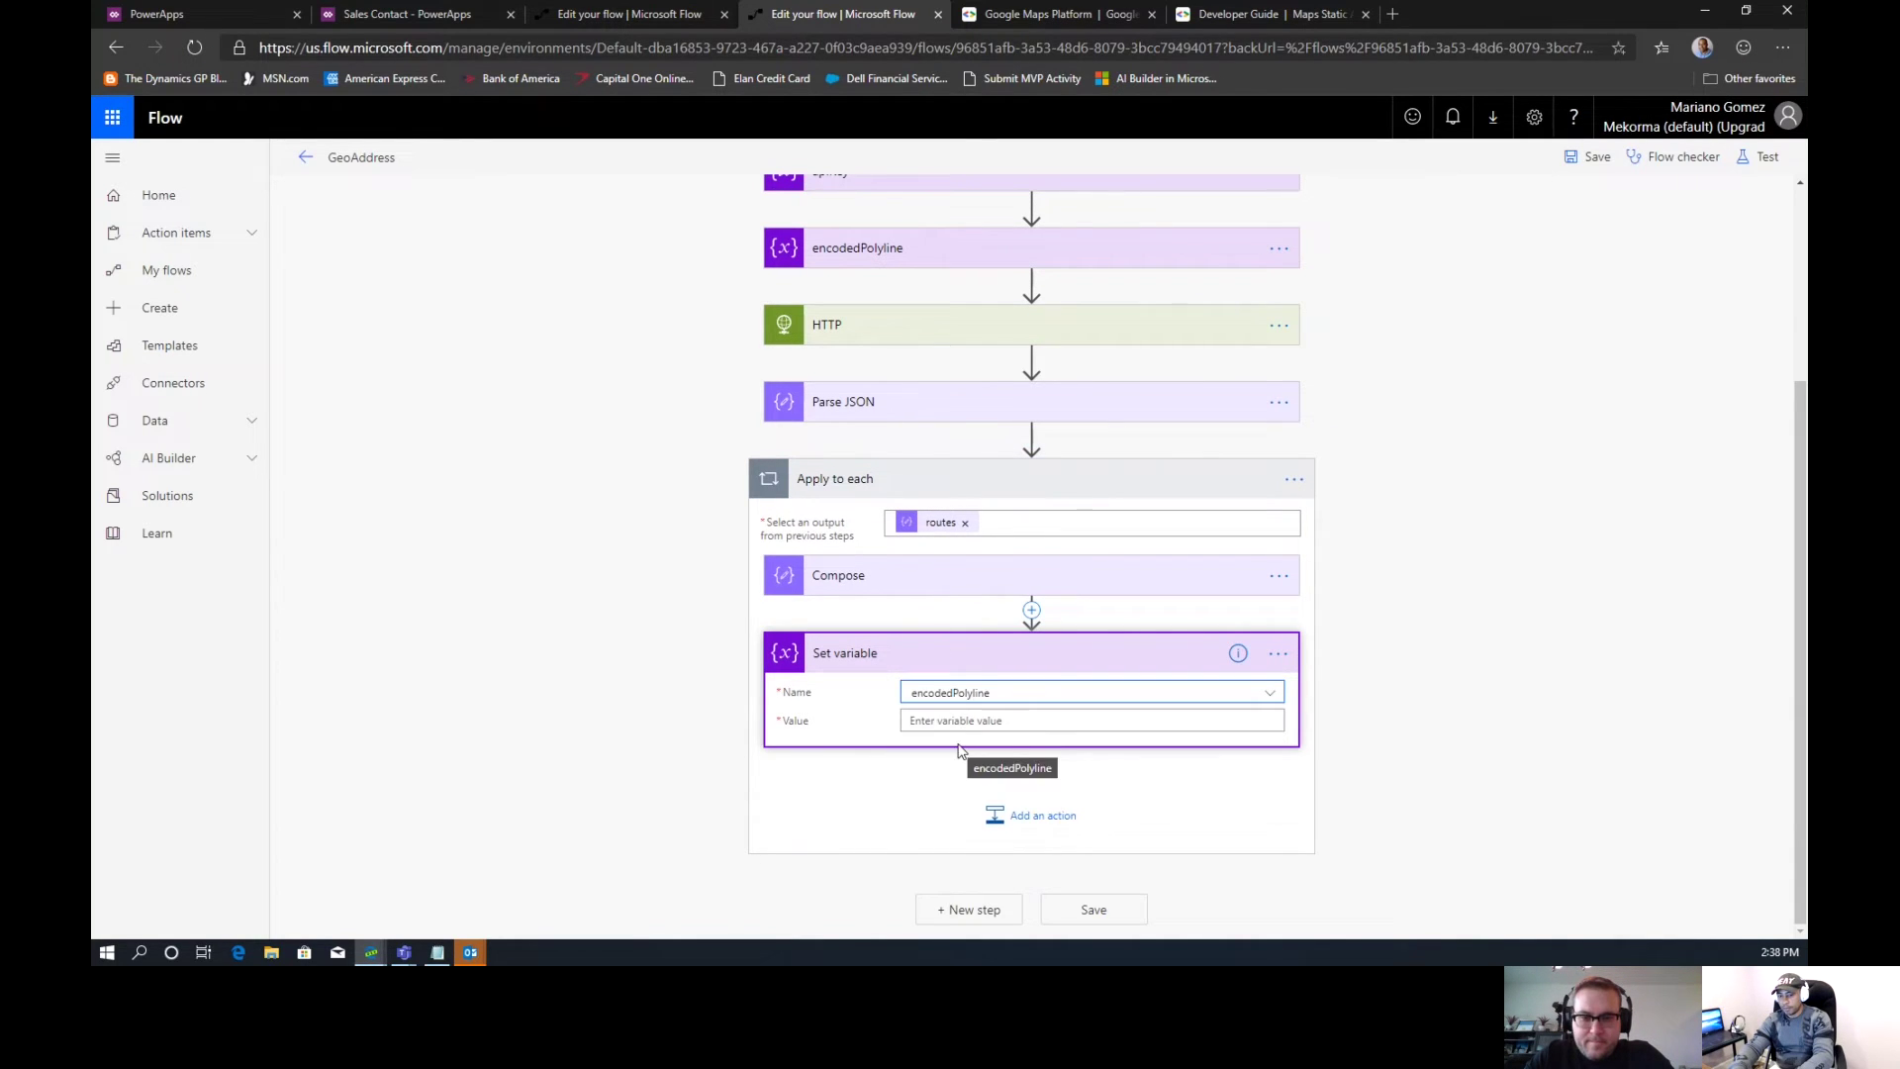
left_click(959, 725)
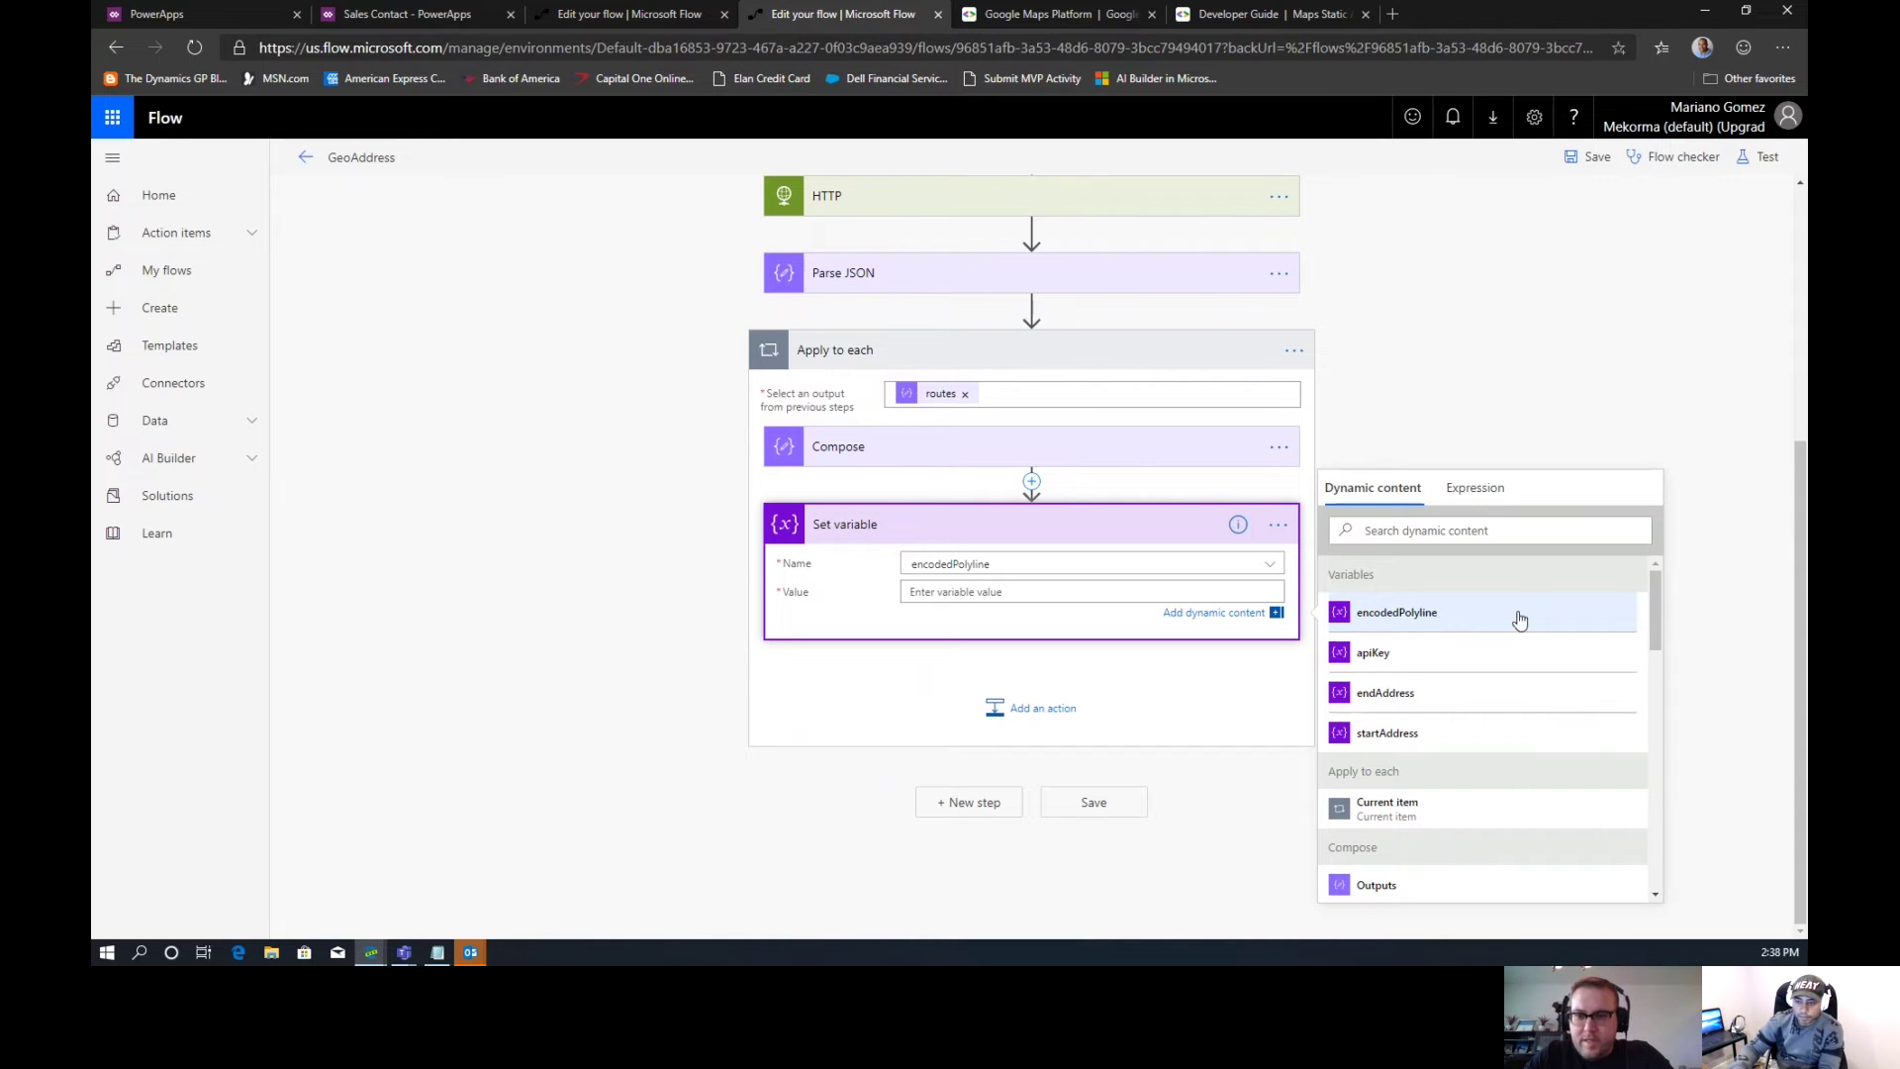
left_click_drag(1654, 606, 1639, 644)
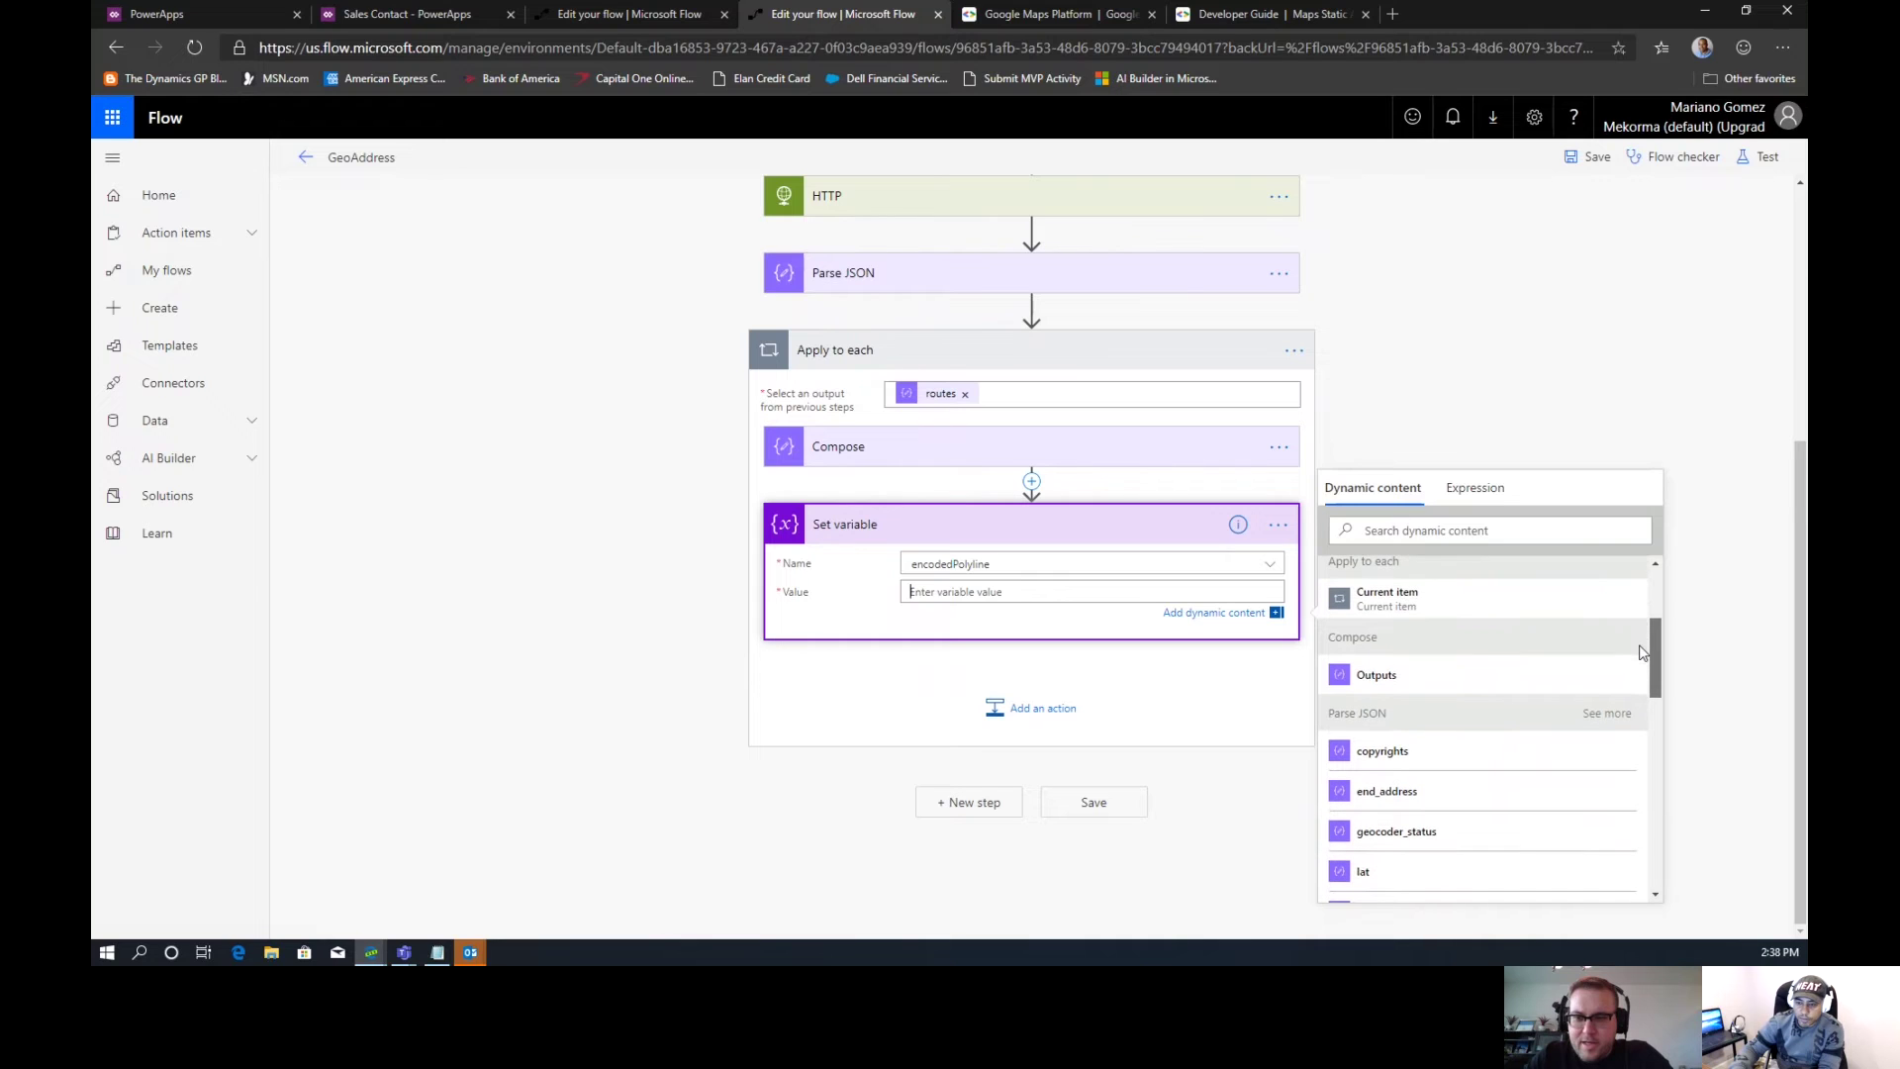
left_click(1373, 673)
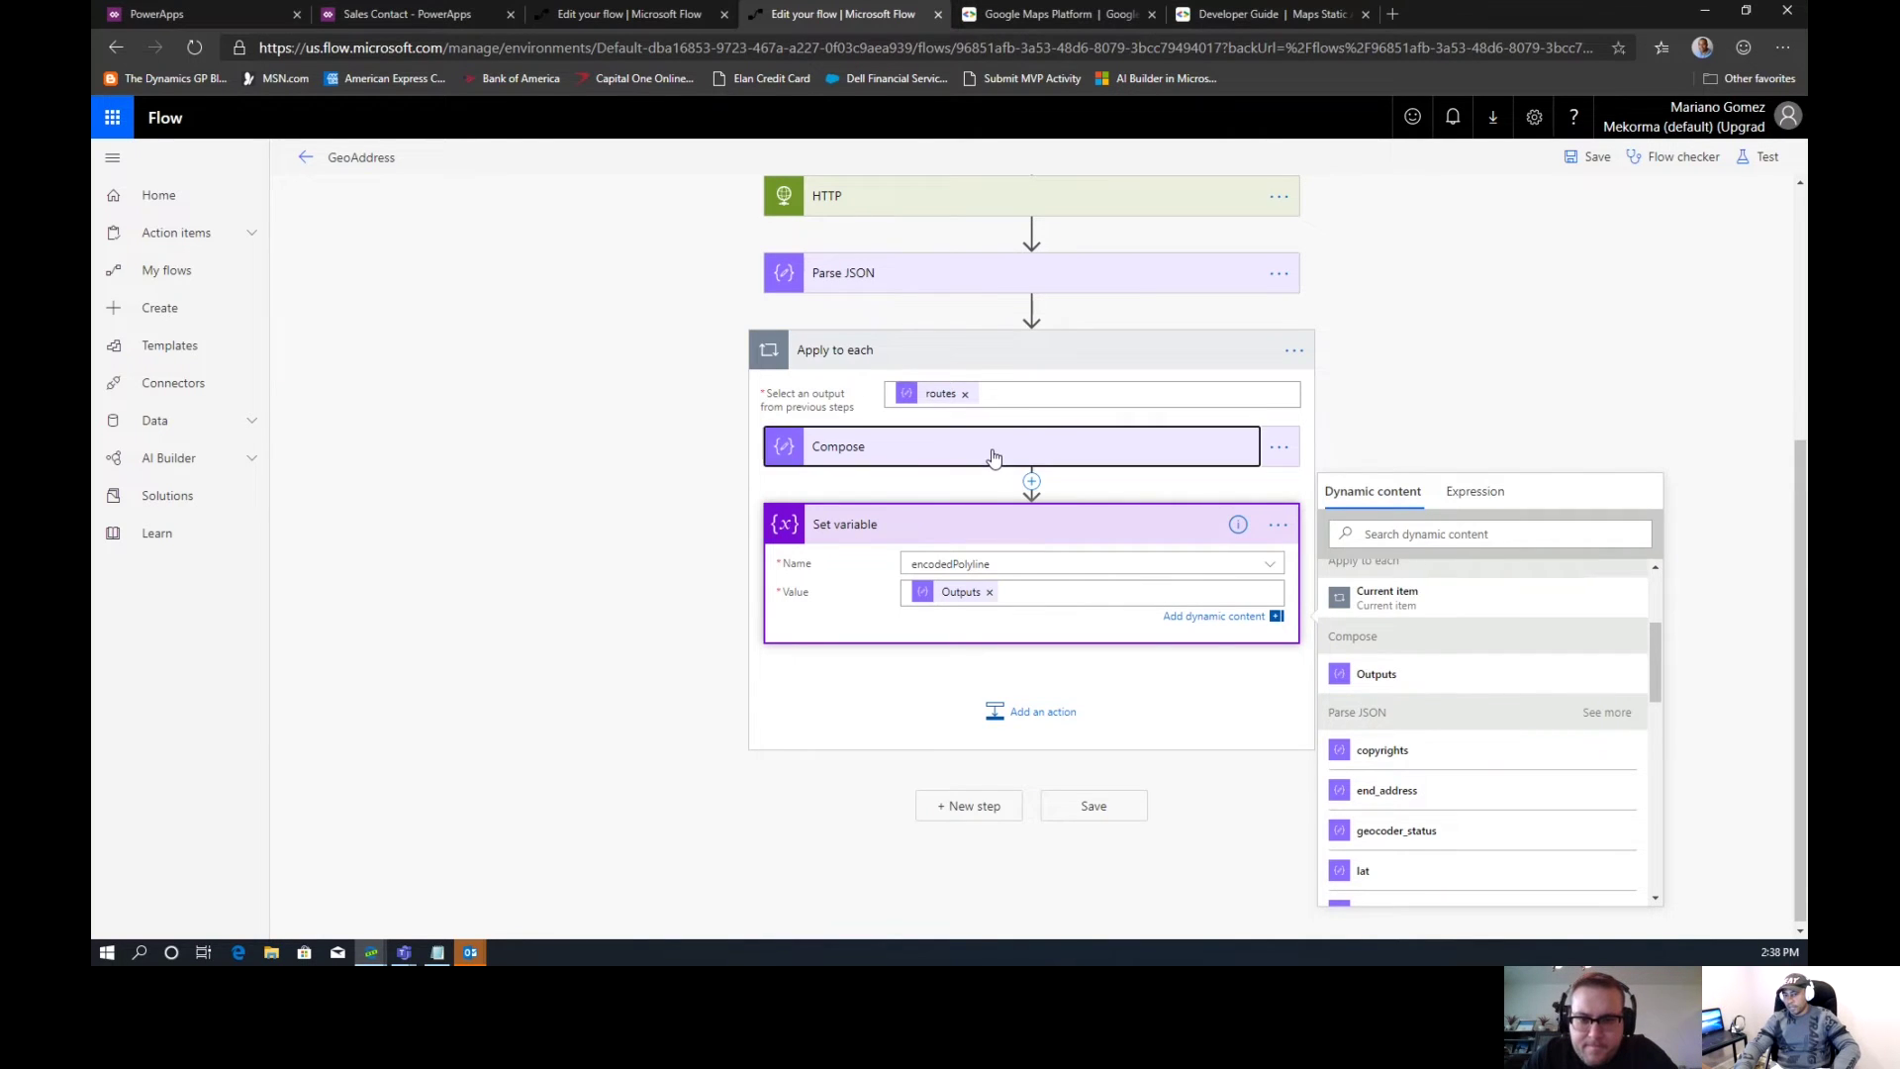
left_click(997, 453)
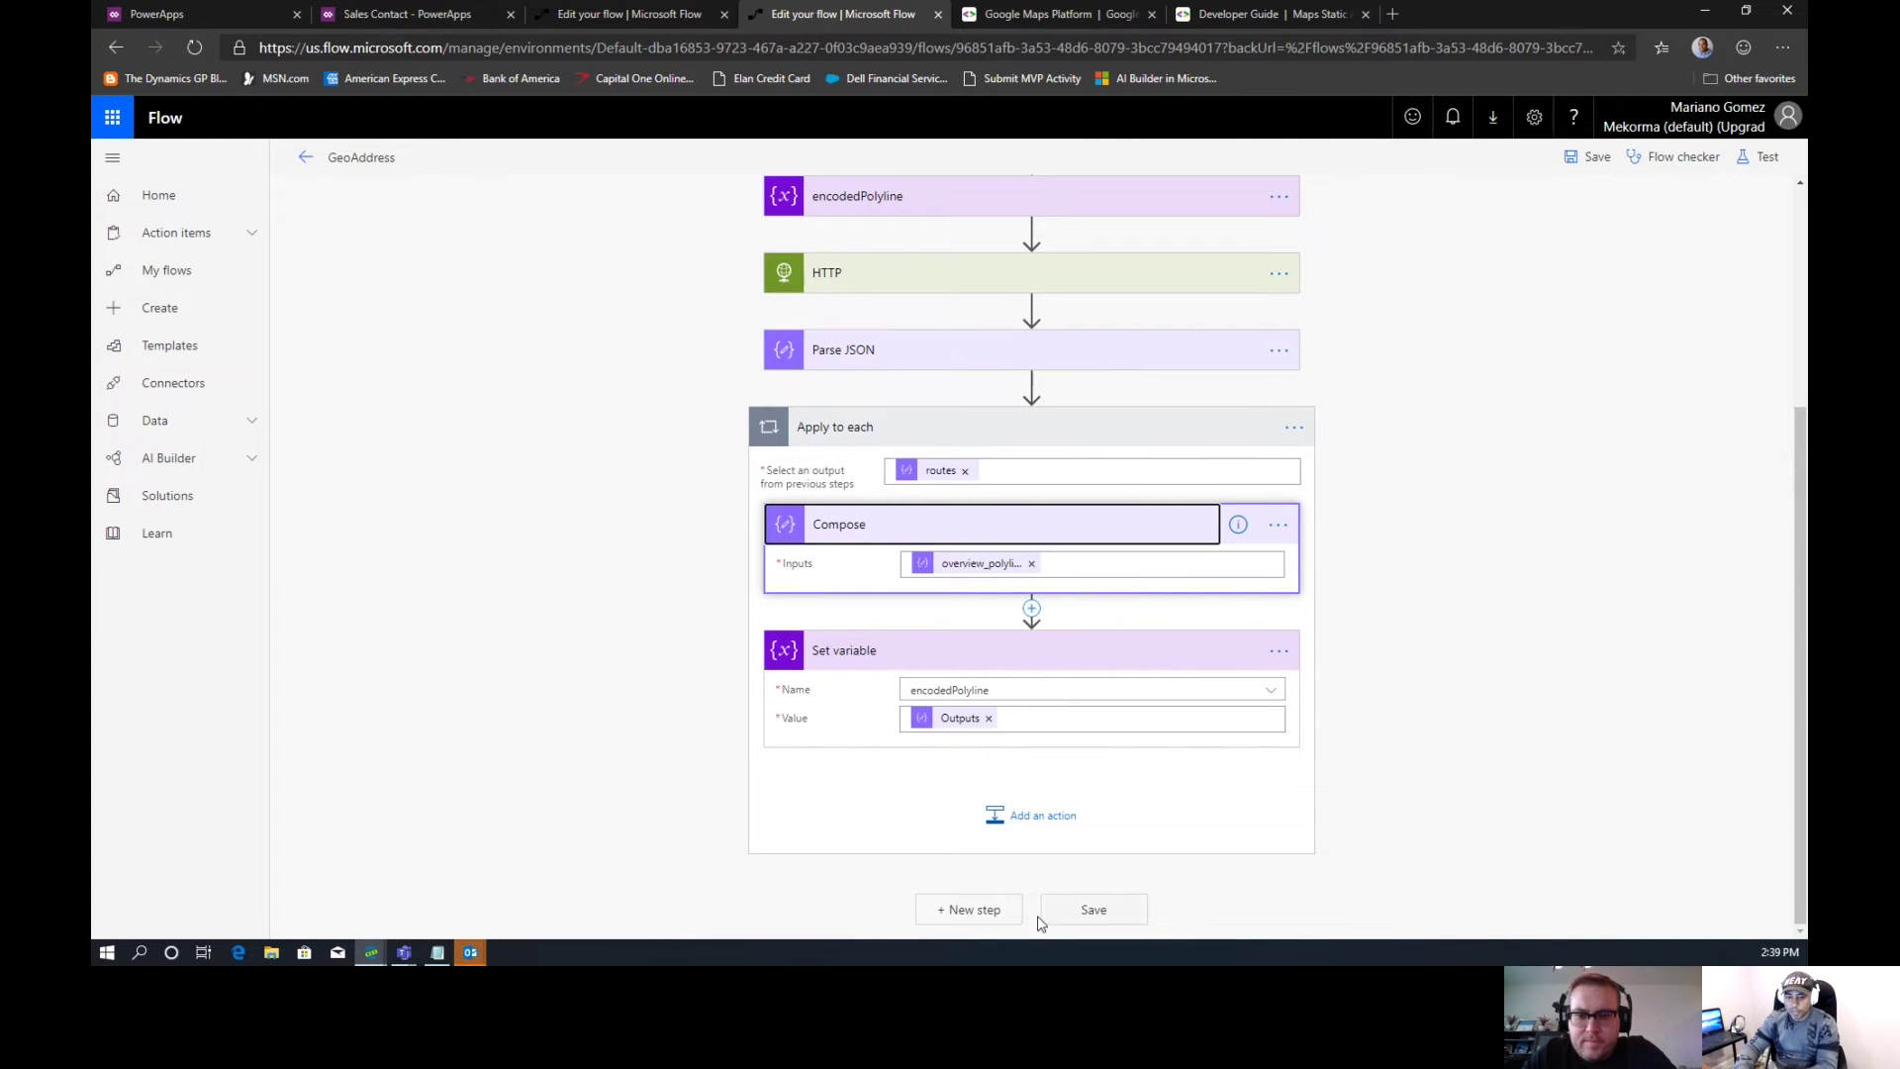
Add a 'Respond to a PowerApp or flow' action after the Apply to each loop
left_click(975, 908)
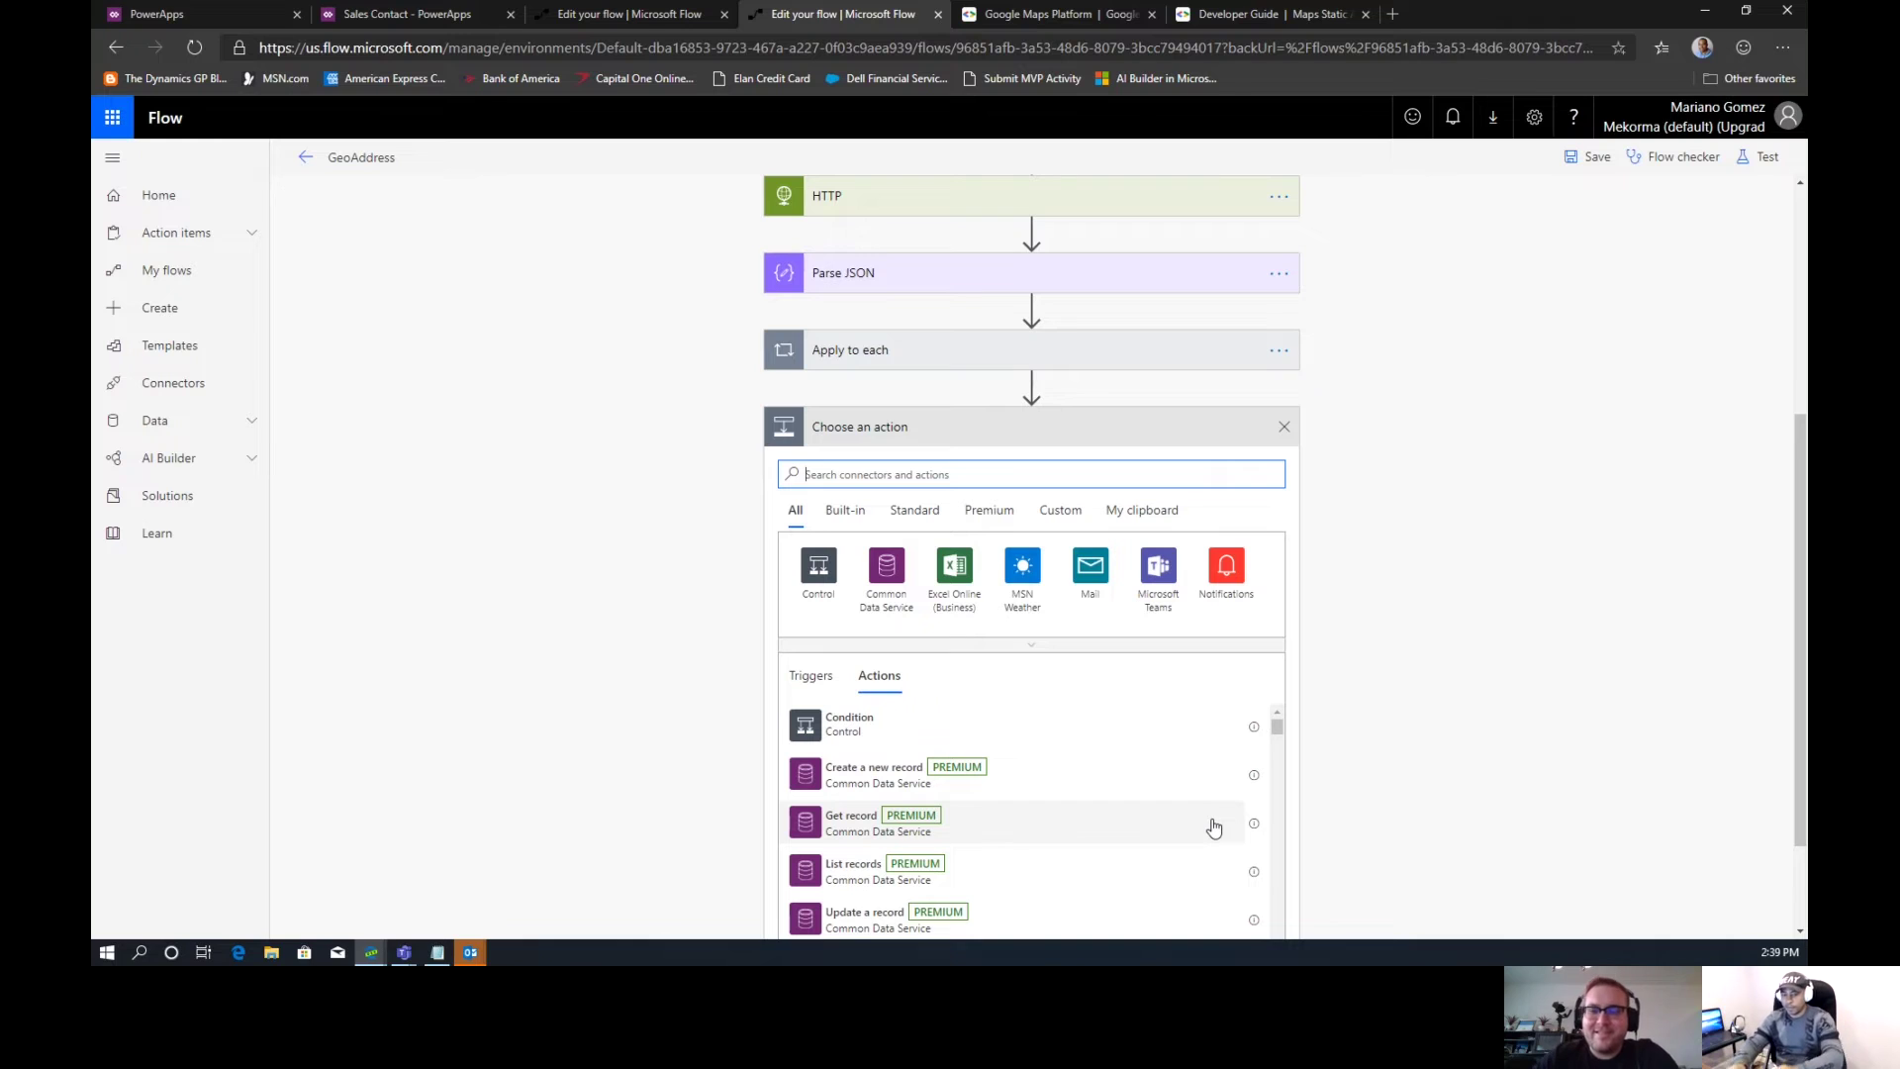
type("Power")
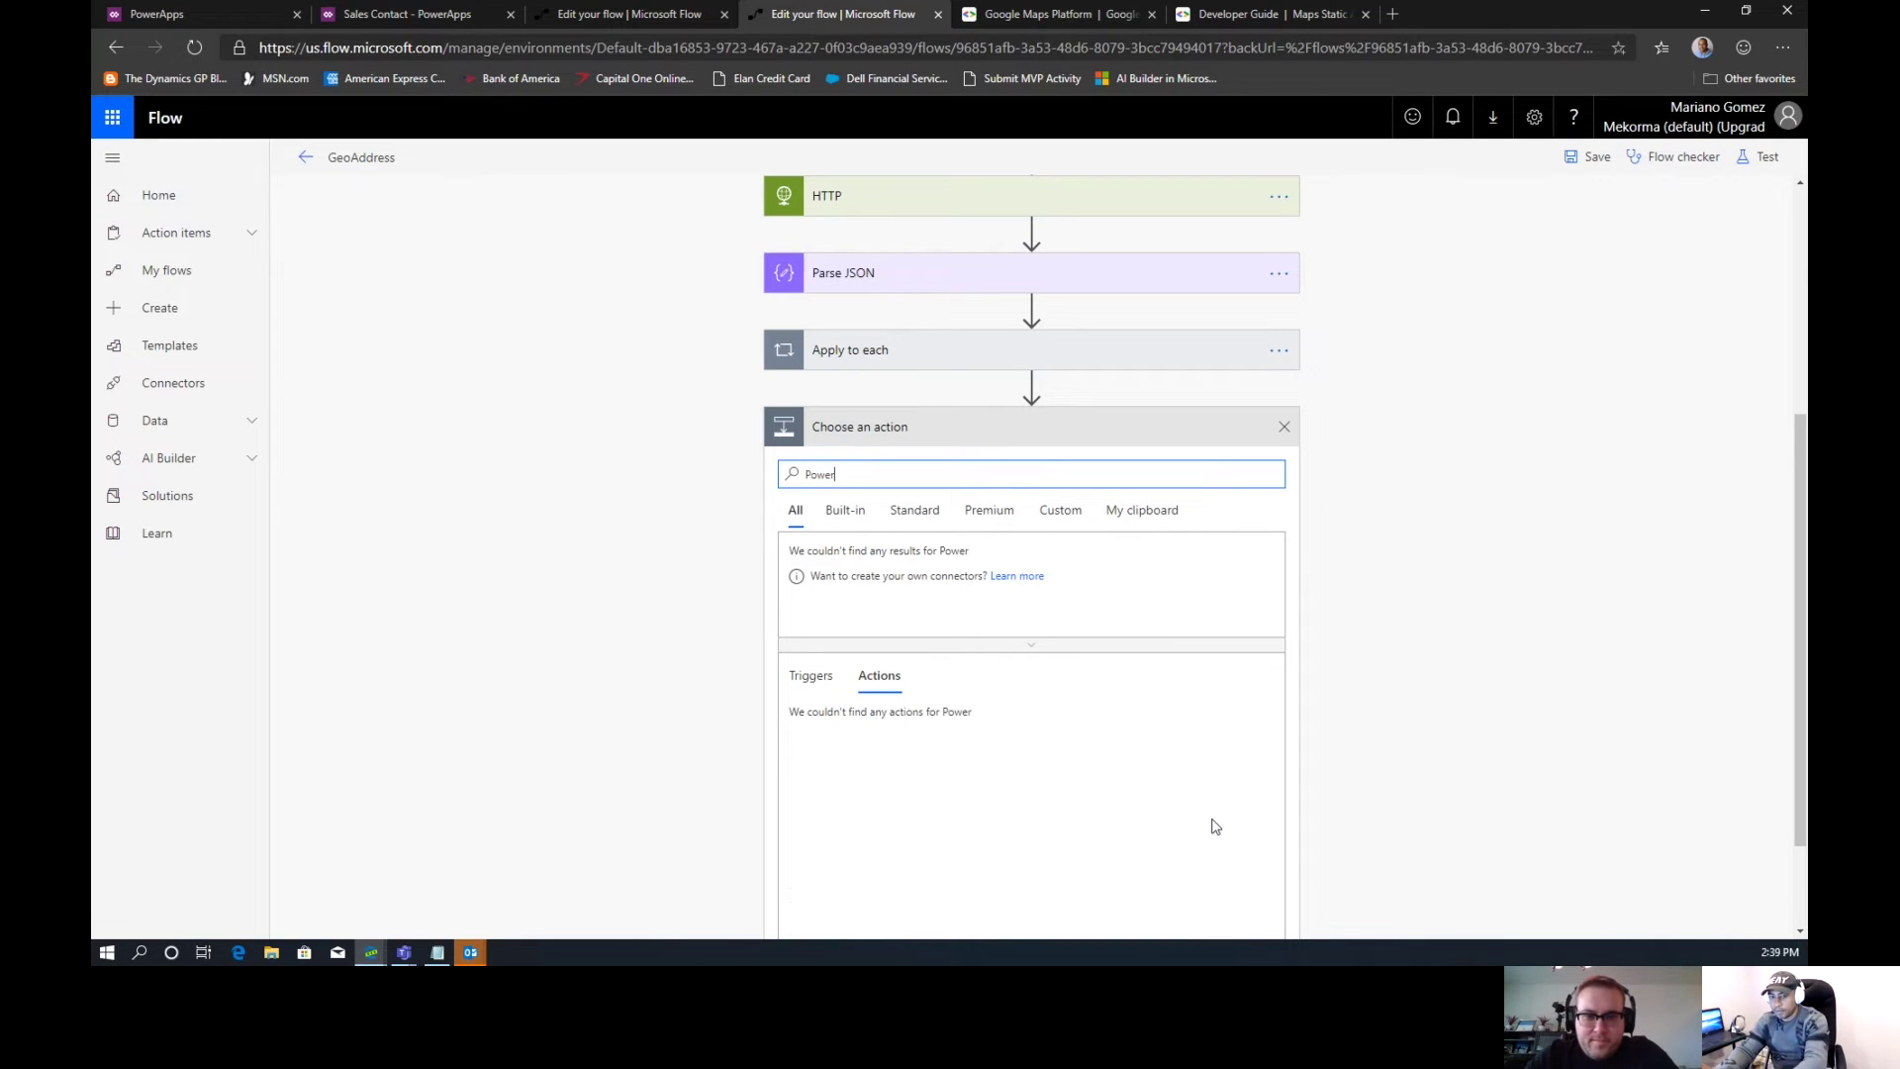
type("Apps")
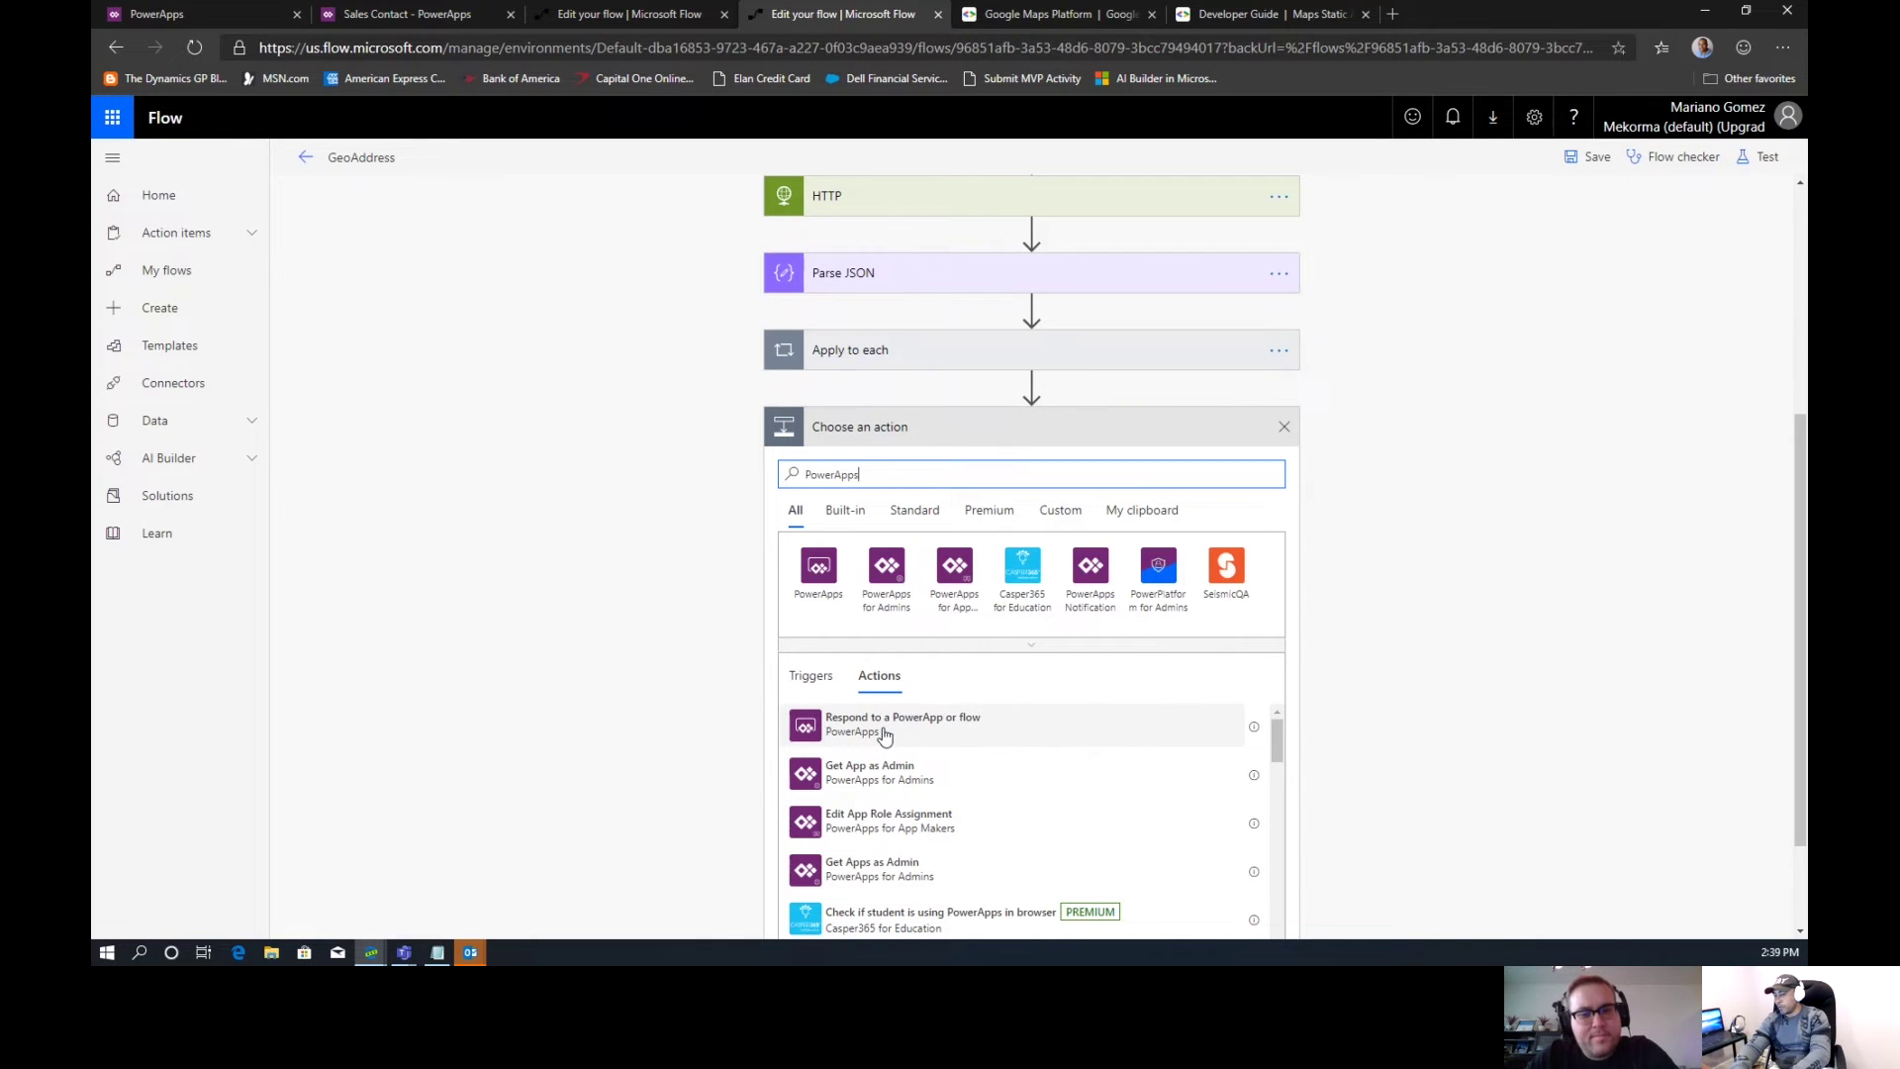
left_click(885, 733)
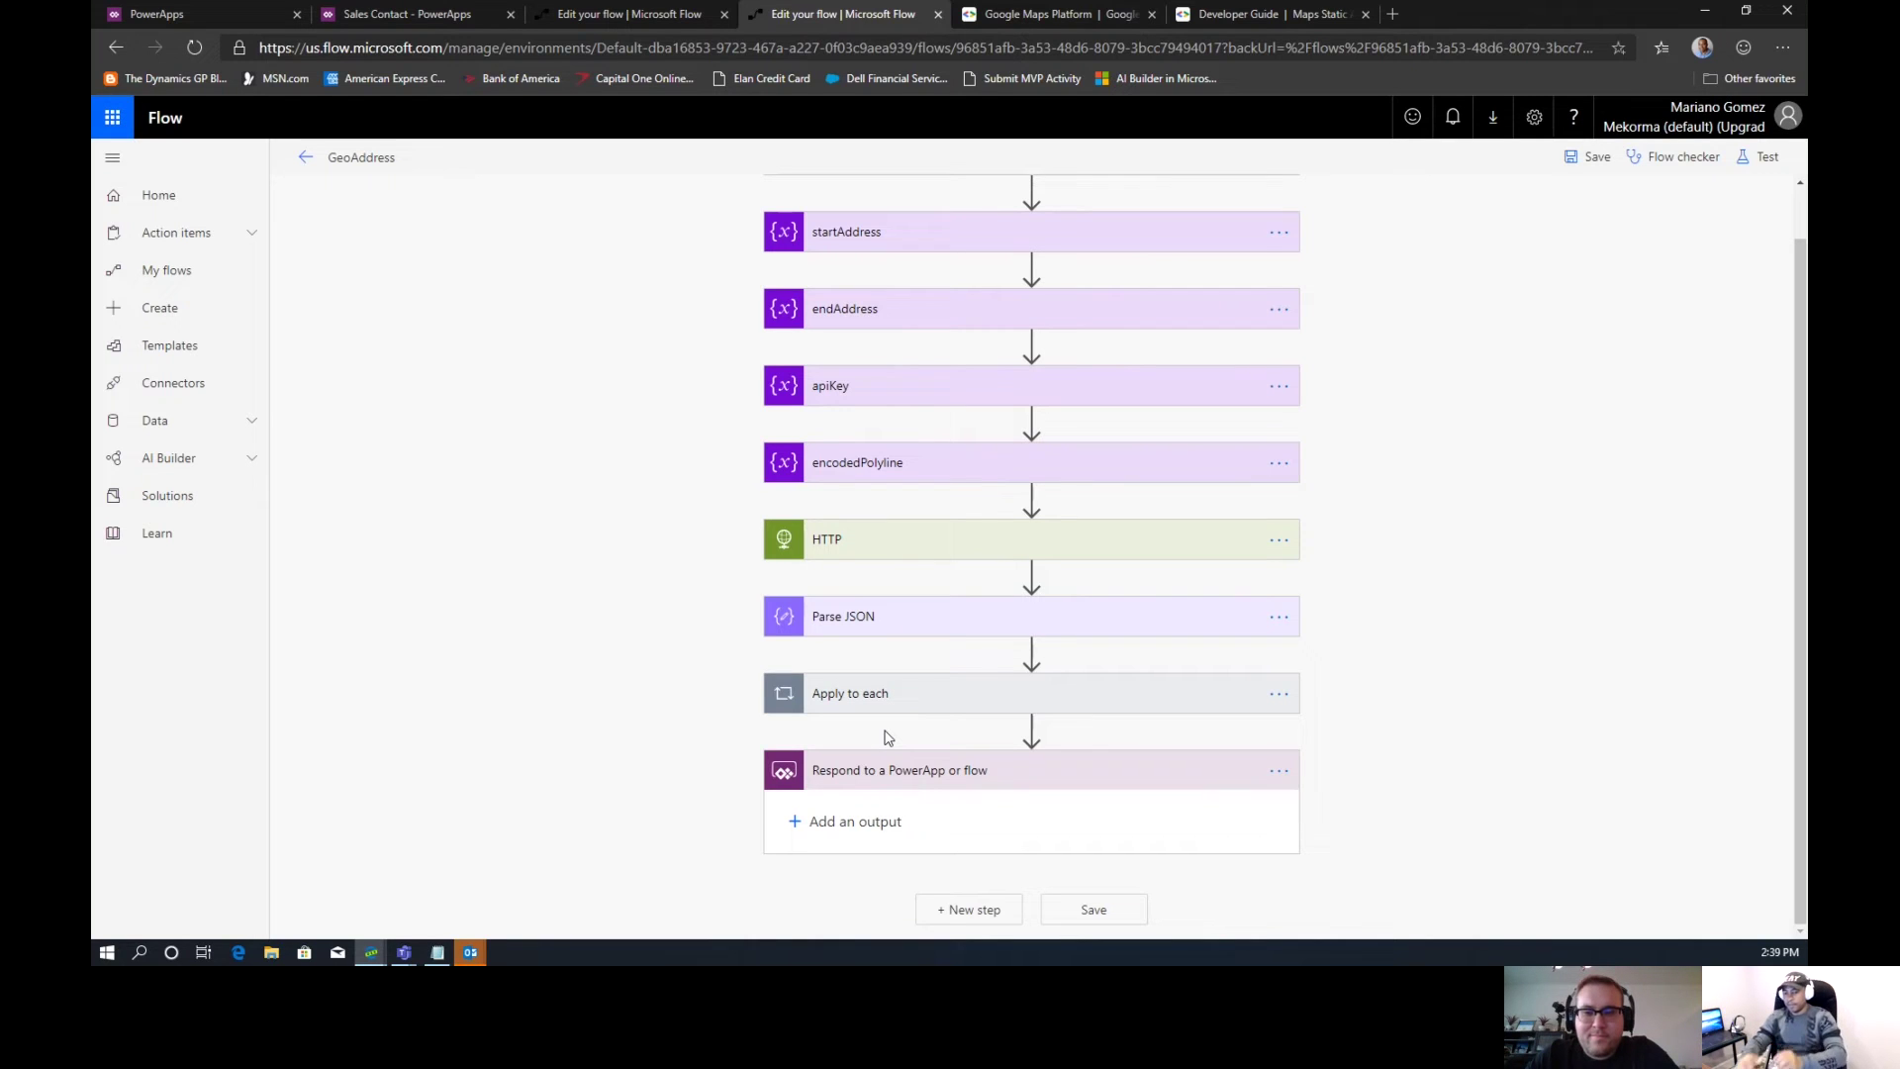
Add a Text output titled Polyline whose value is the encodedPolyline variable
left_click(816, 822)
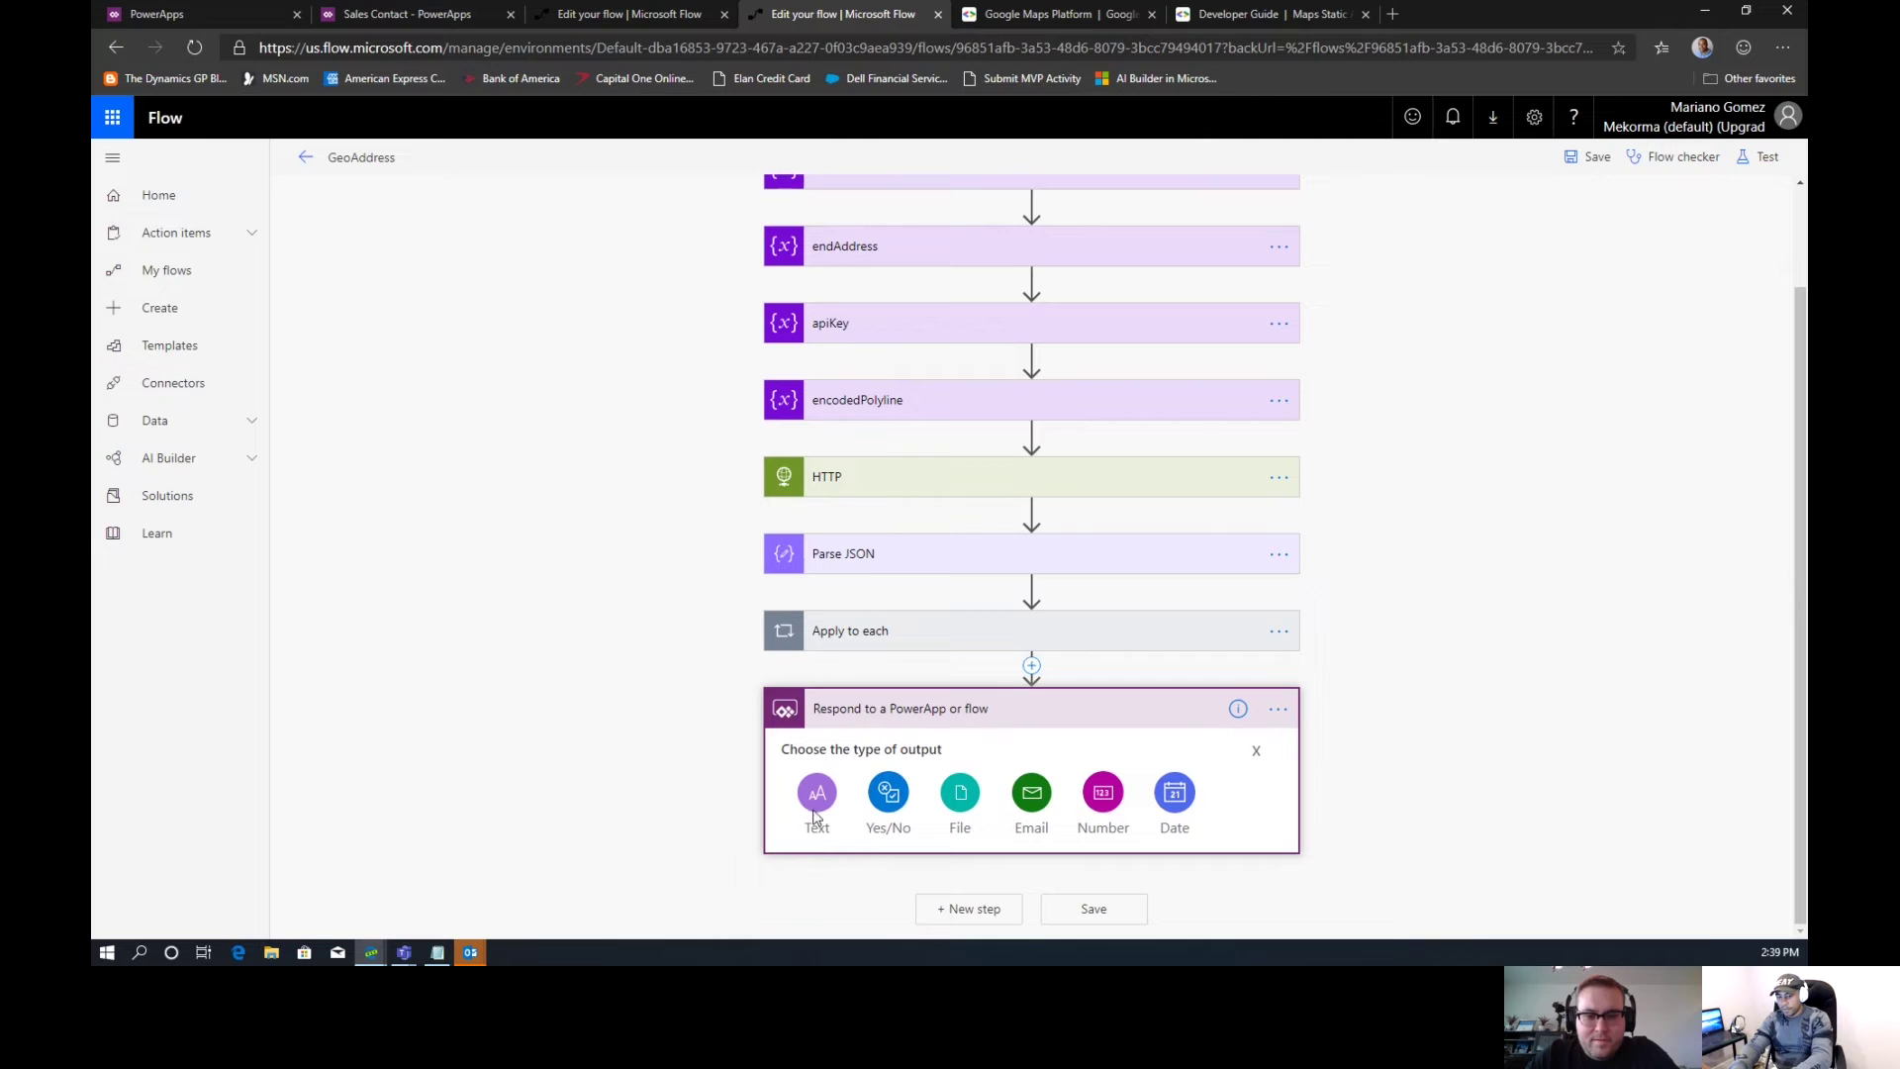
left_click(817, 796)
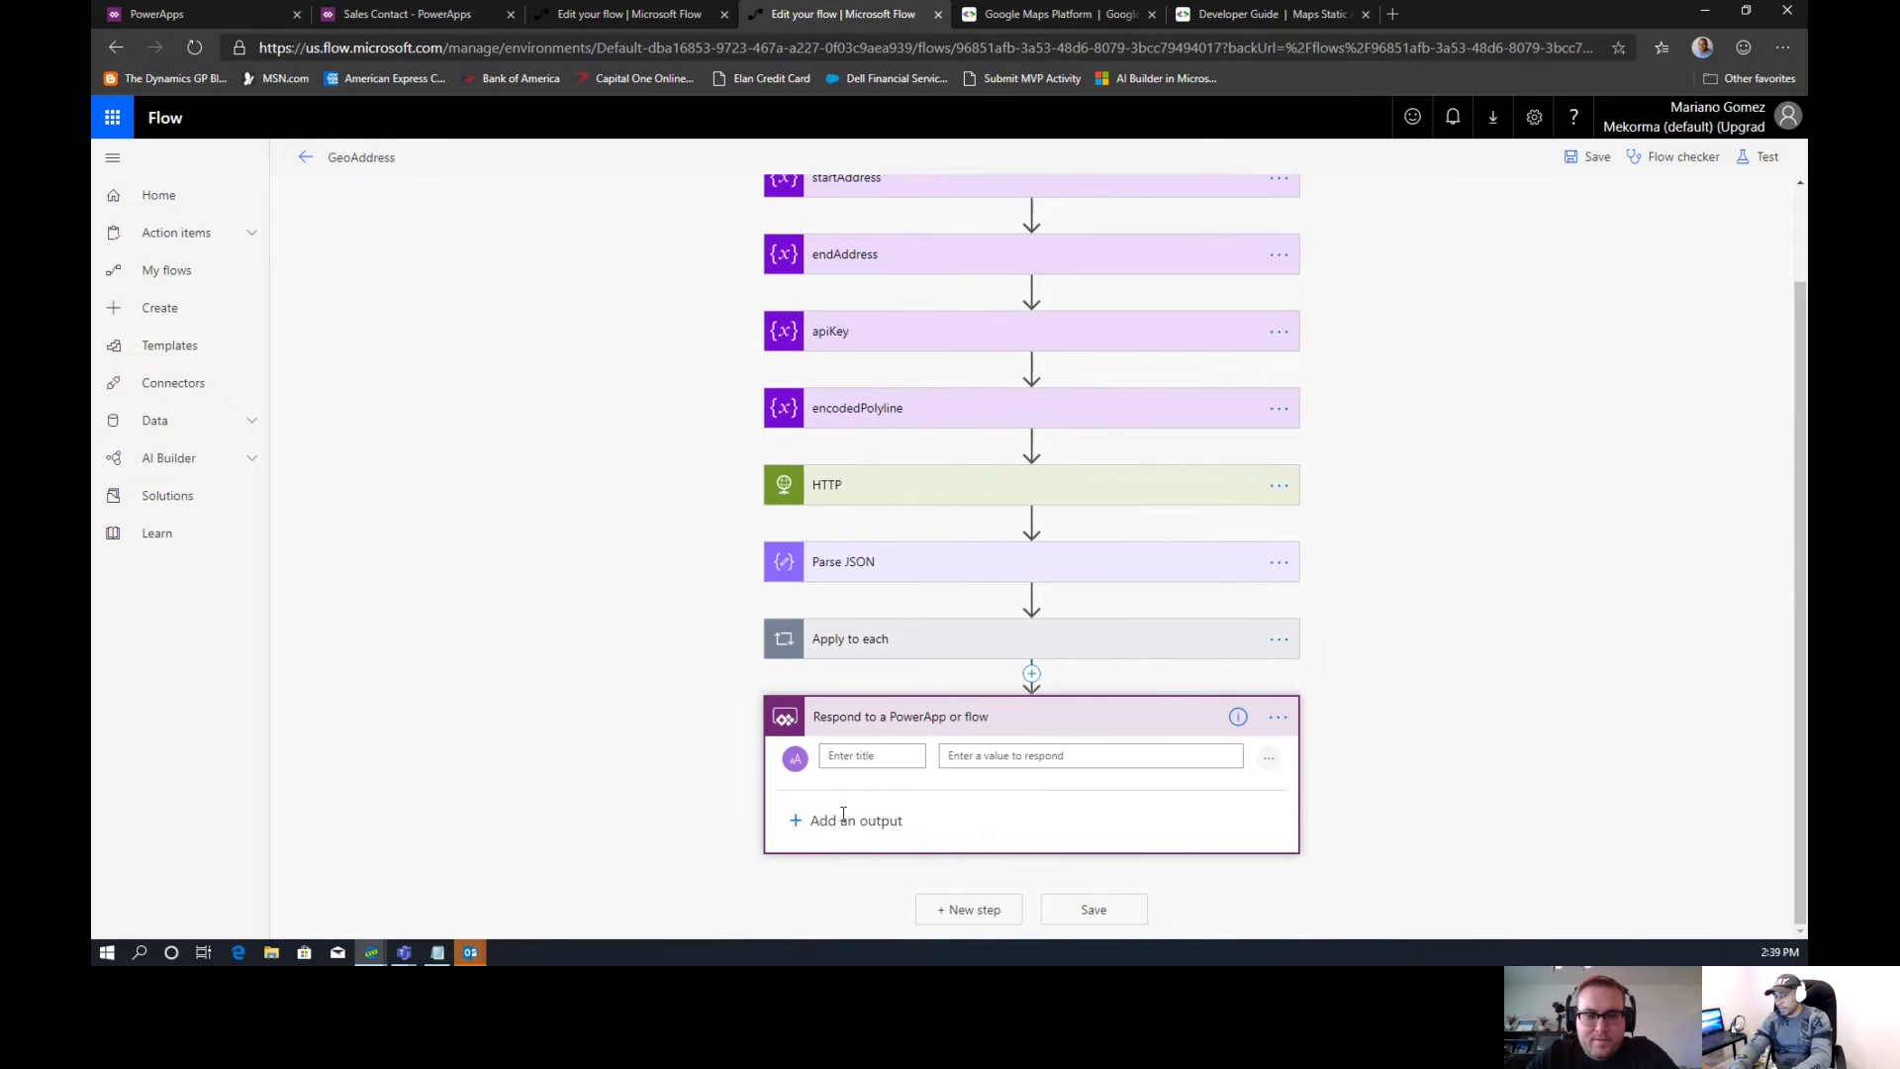
type("Polyne")
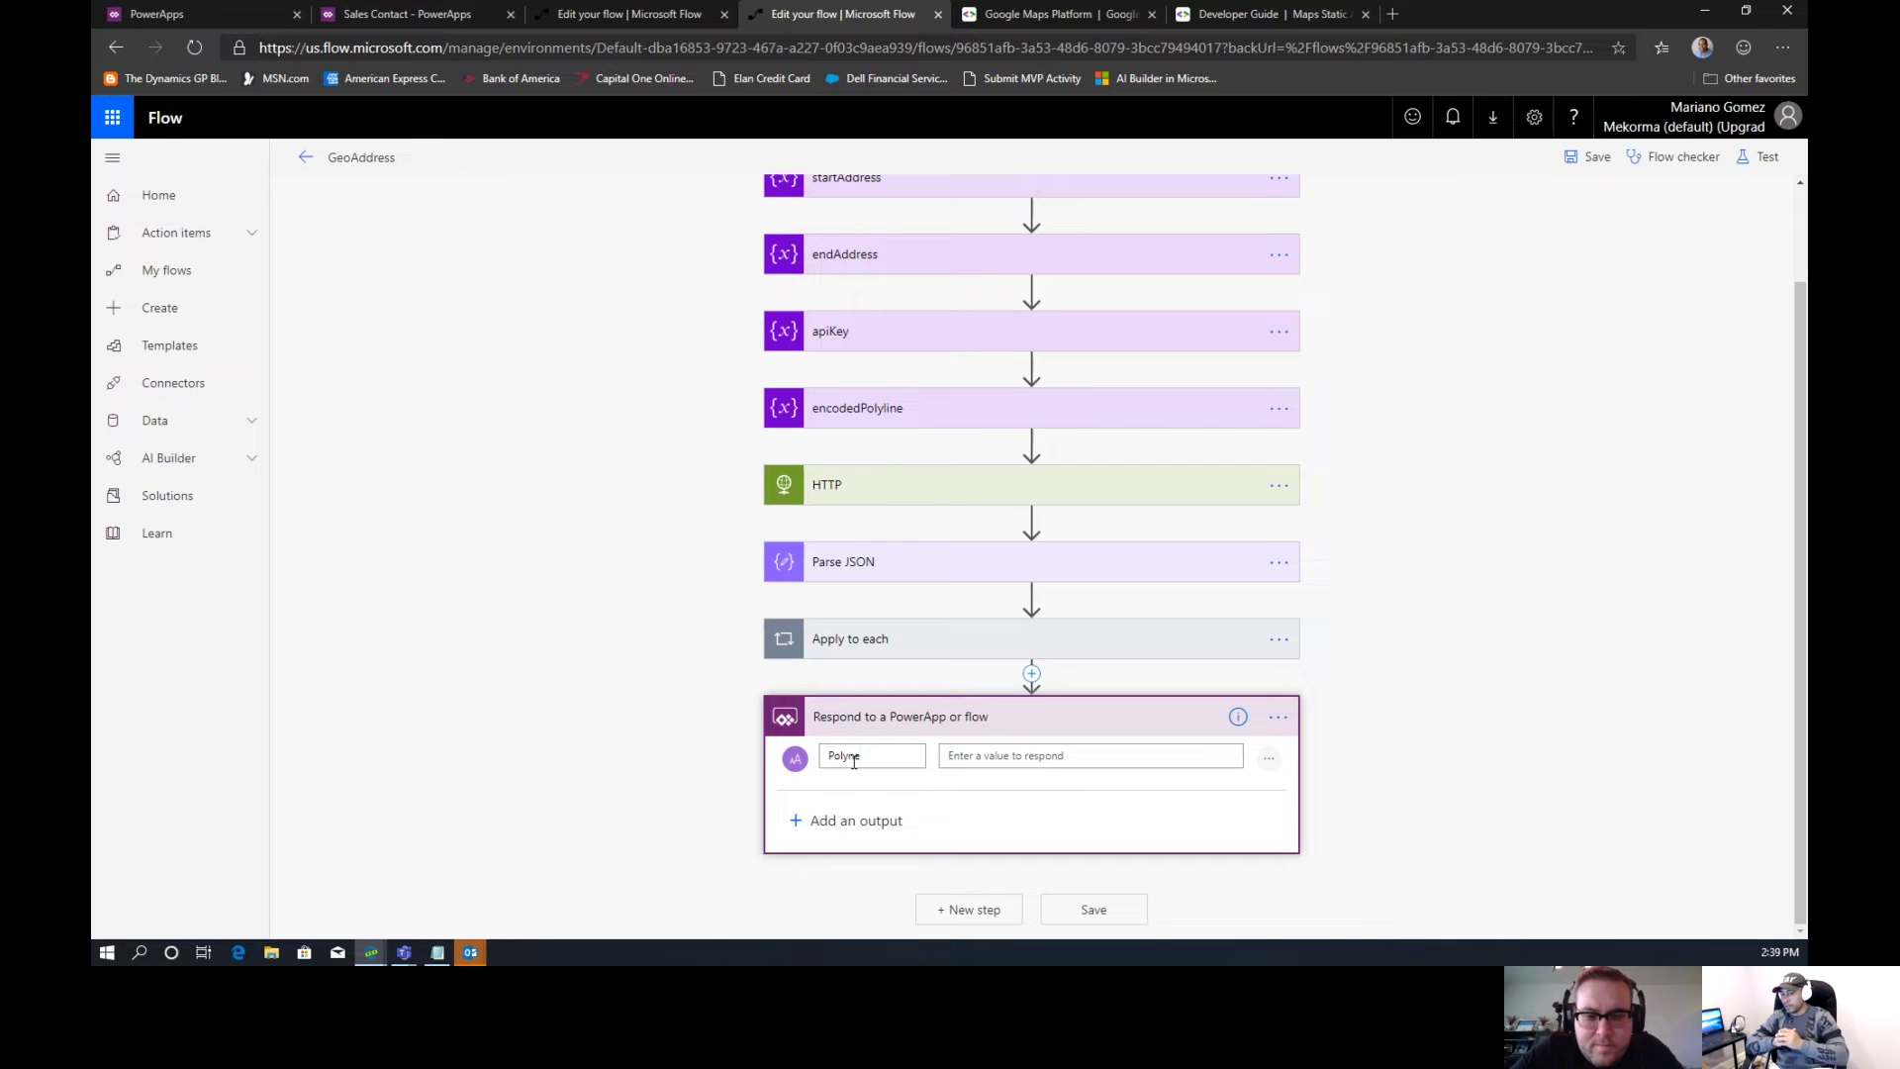
left_click(952, 757)
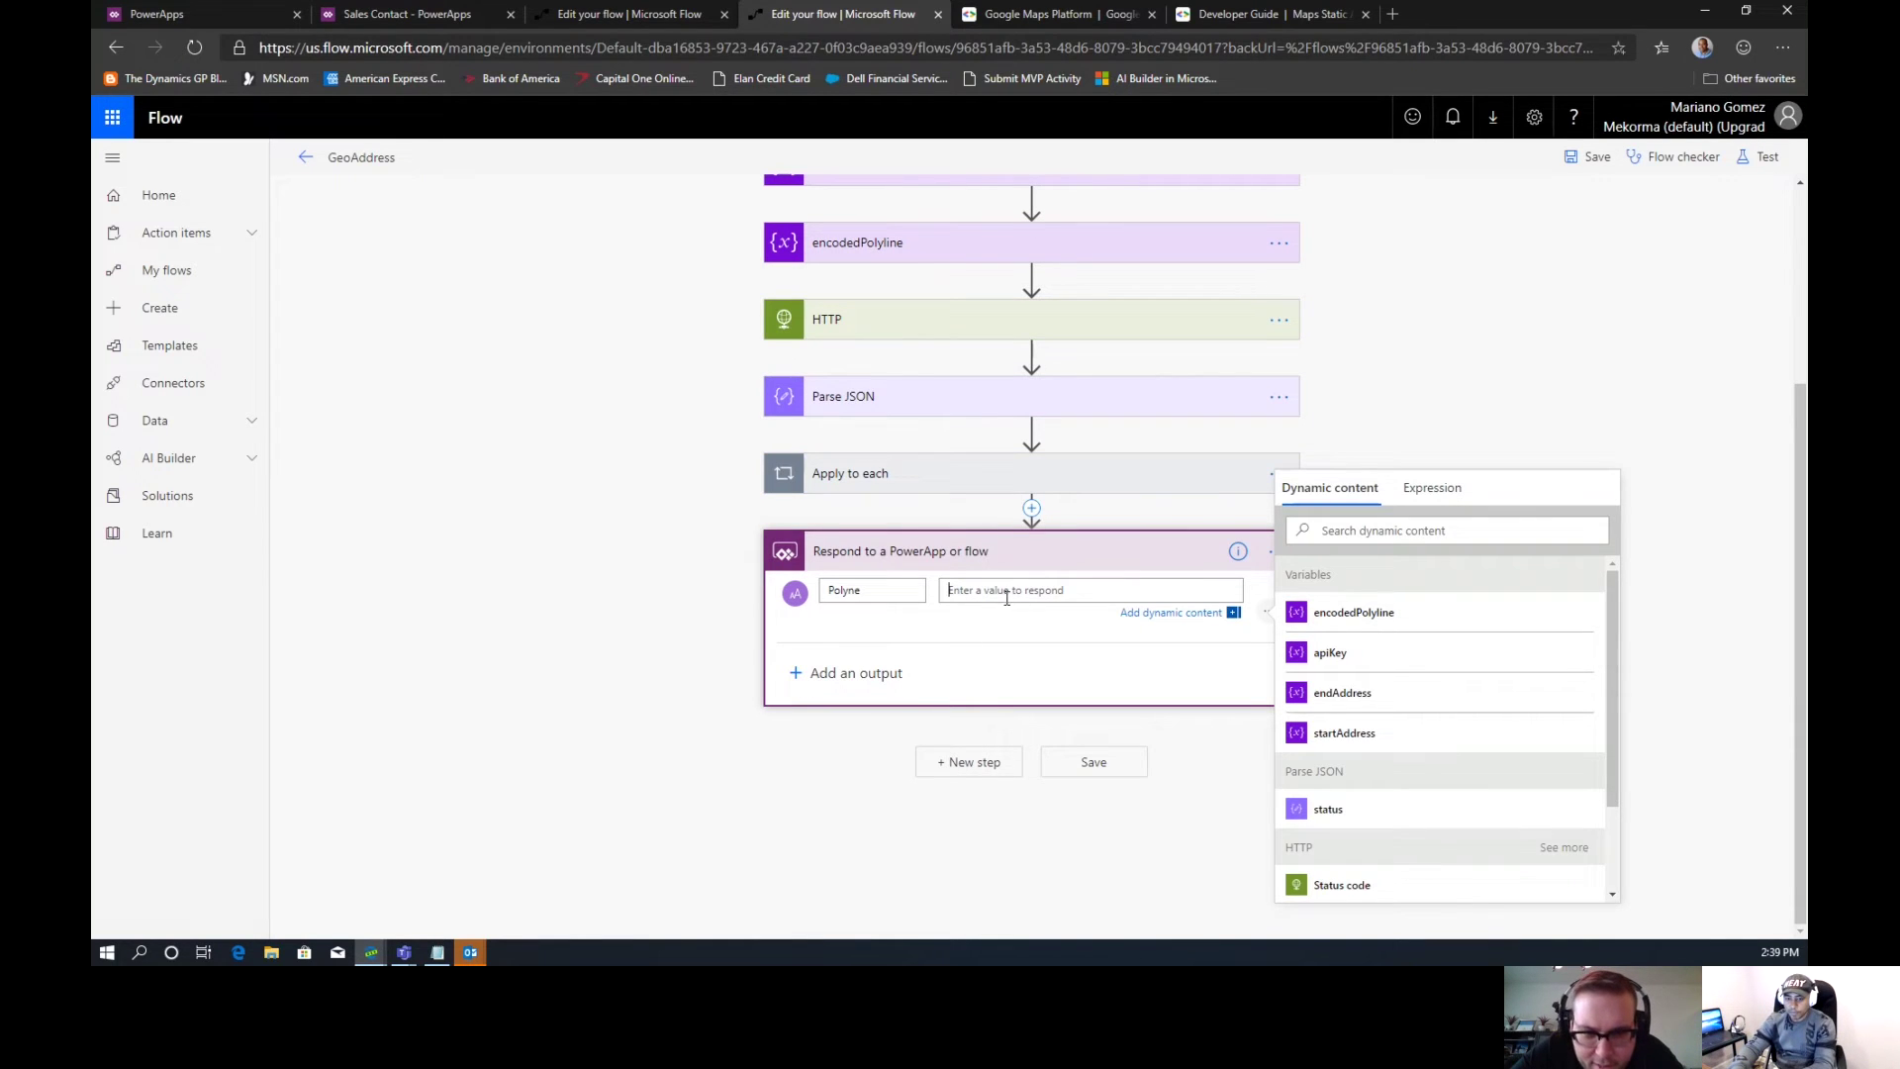
left_click(877, 598)
key("BackSpace")
key("BackSpace")
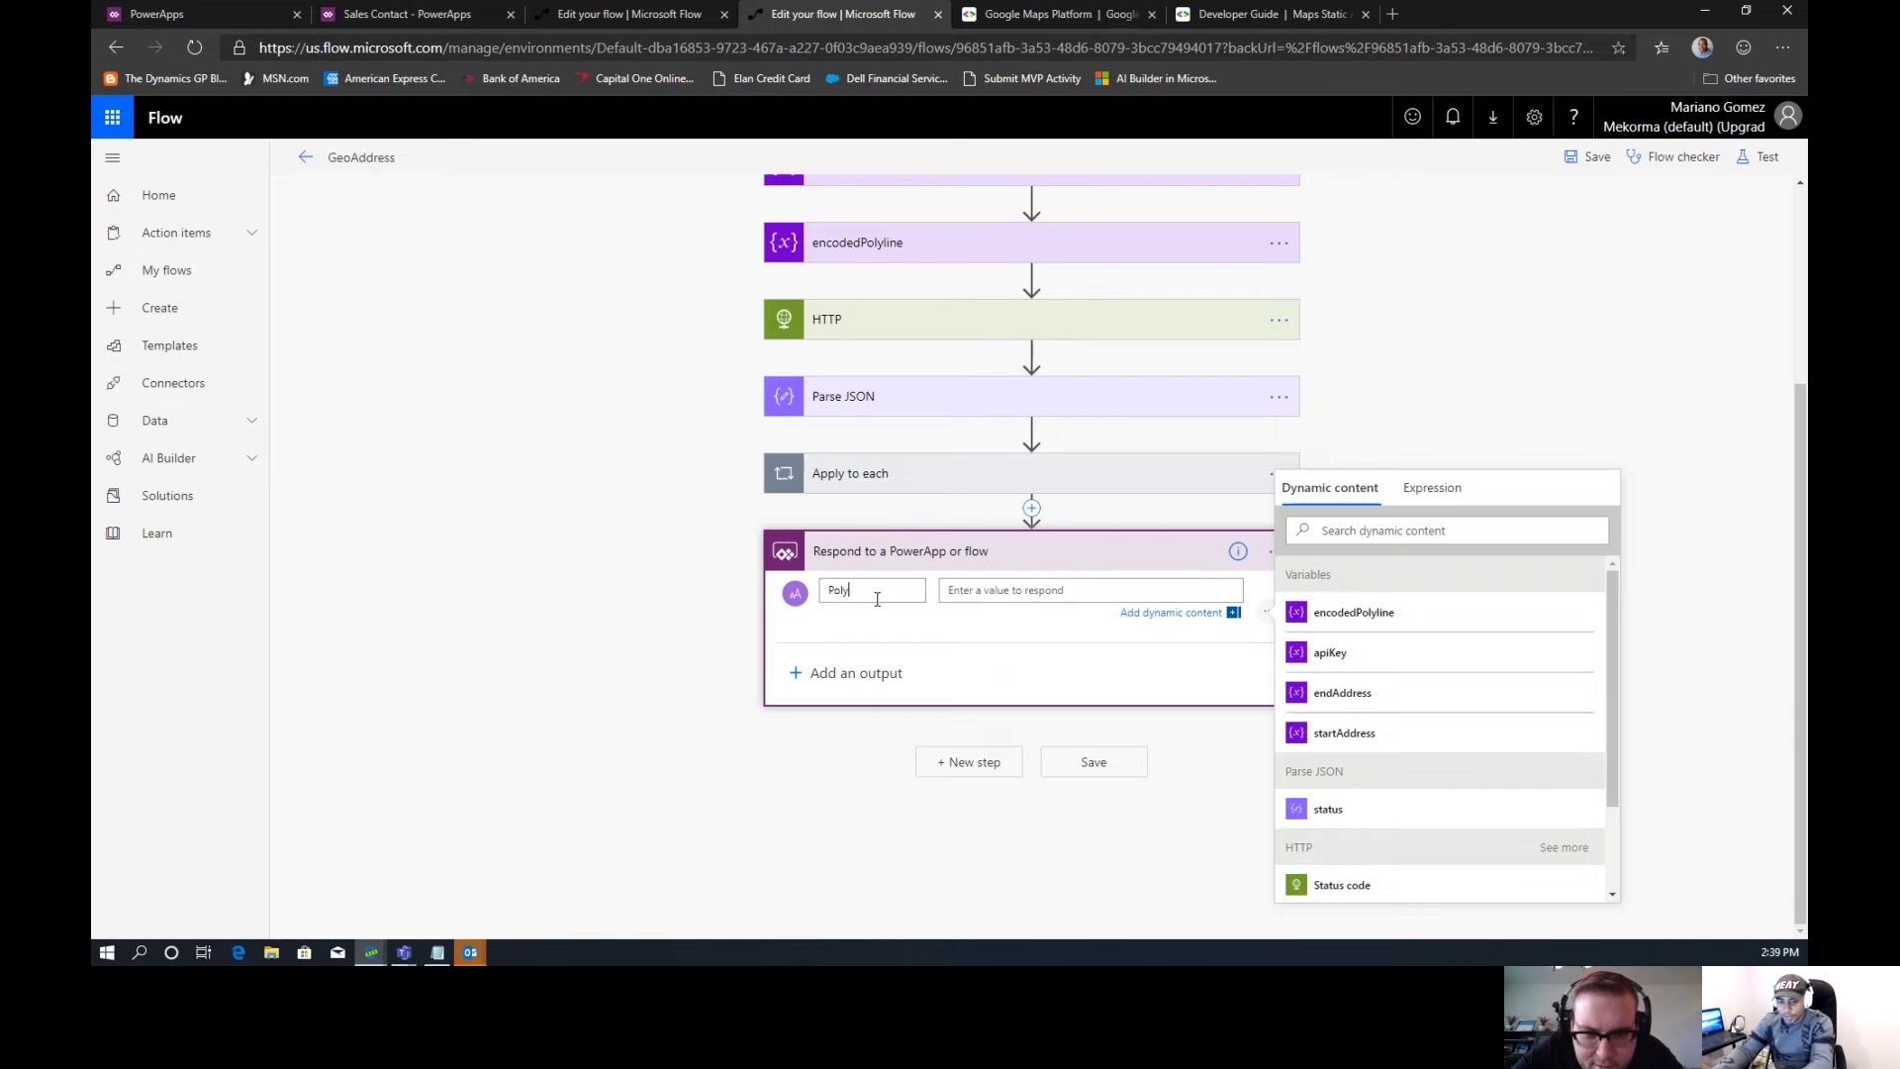
type("line")
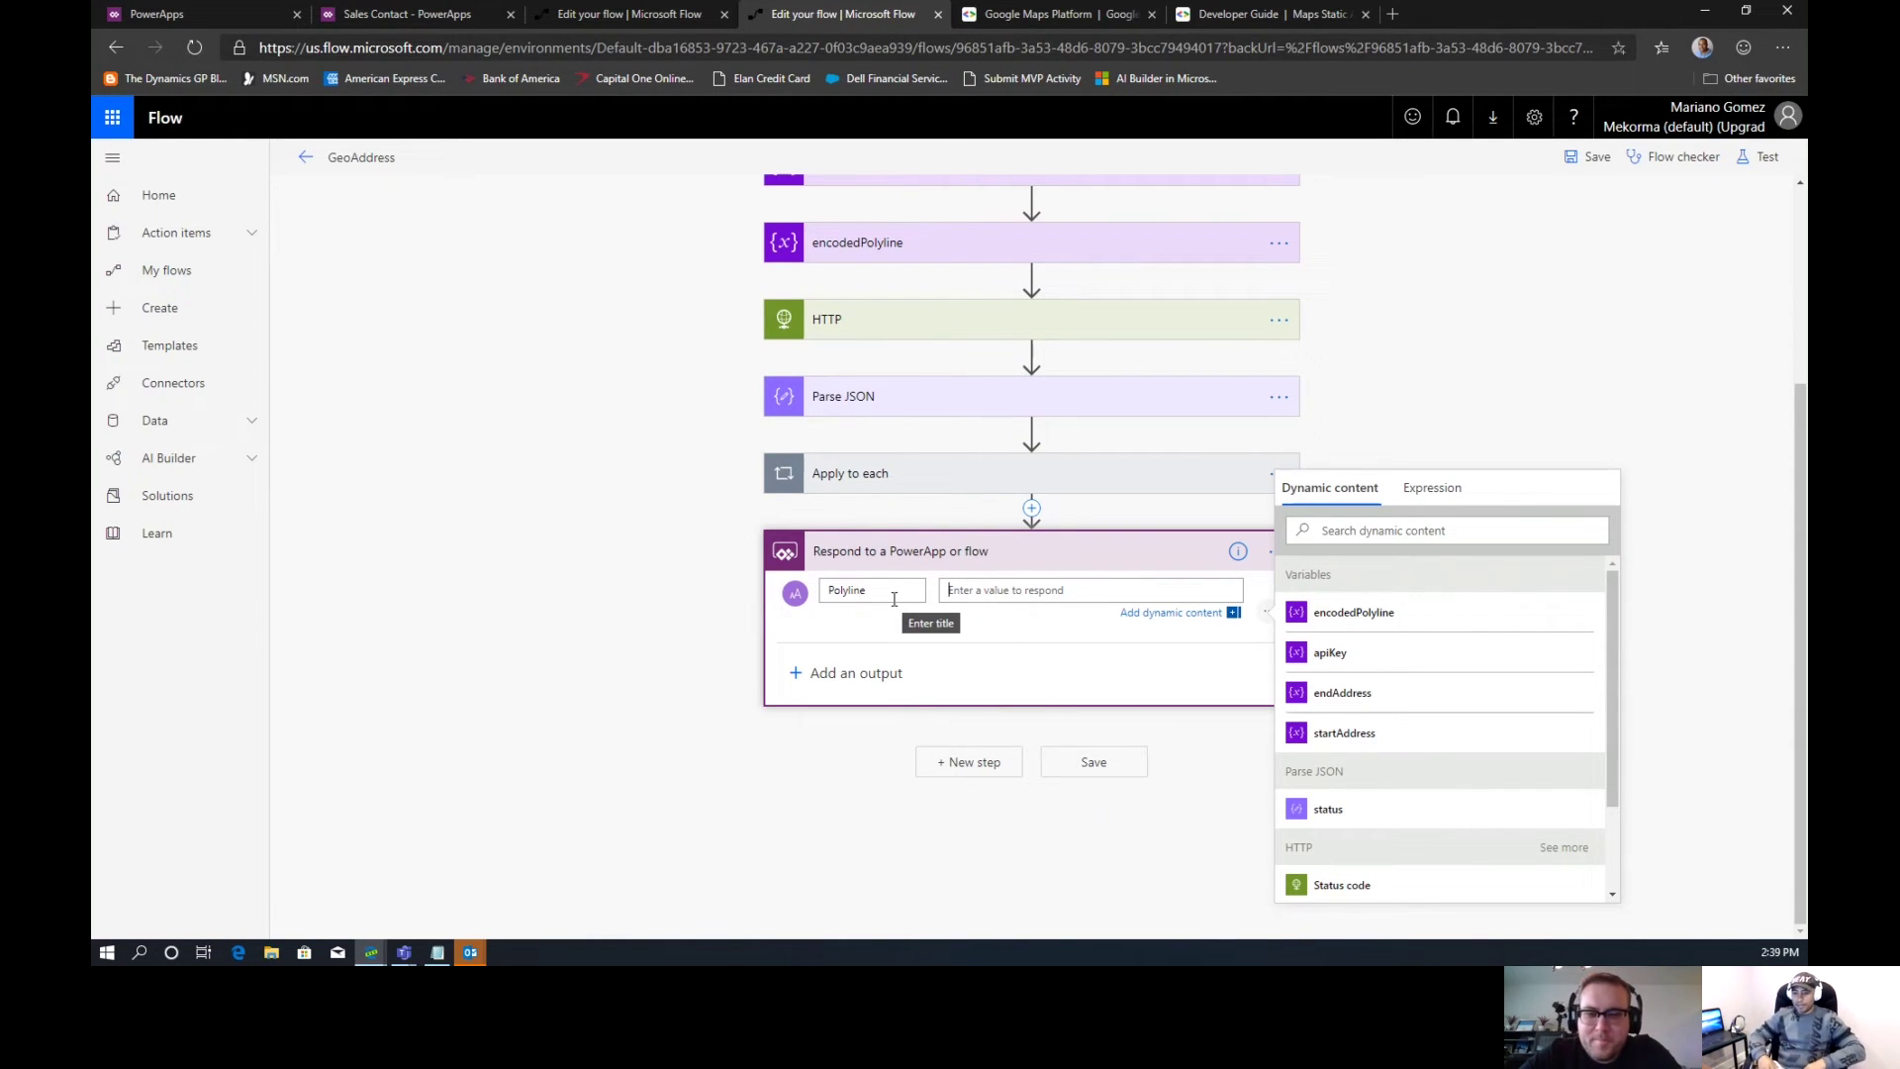
key("Tab")
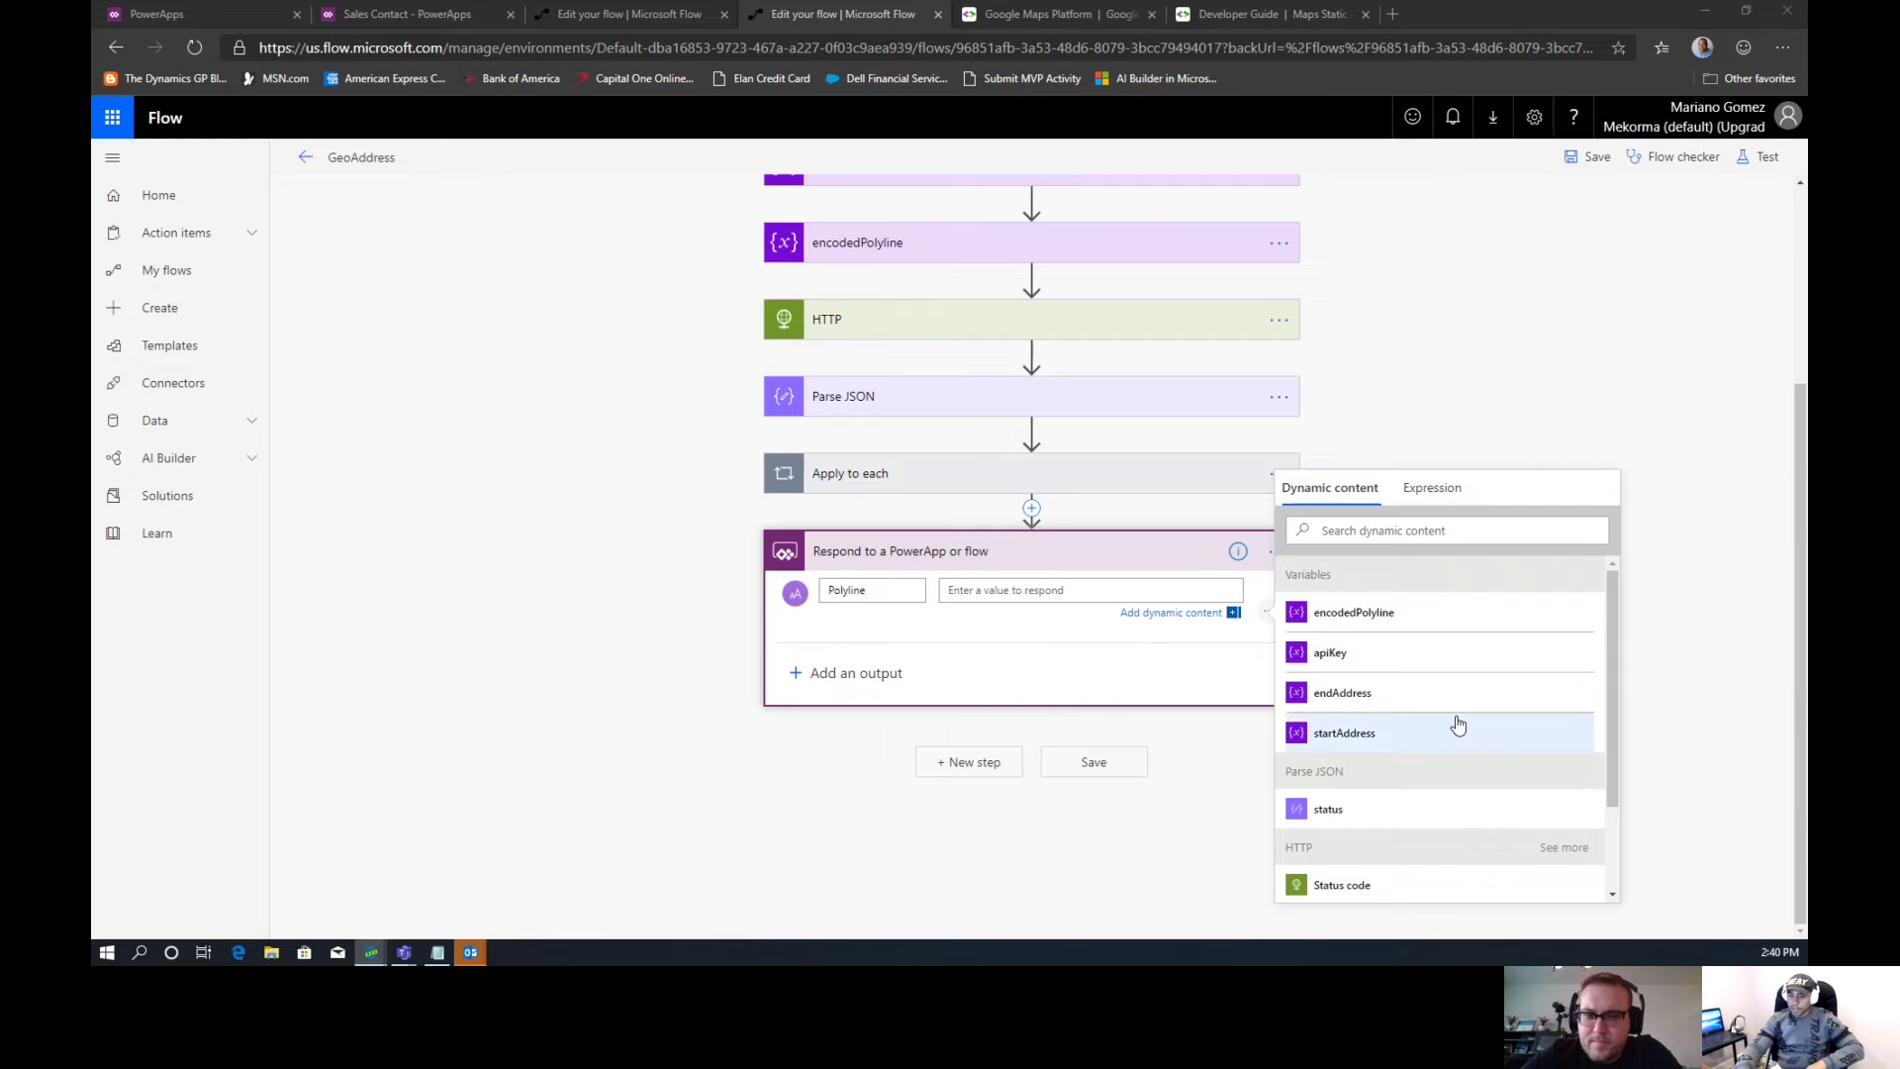
left_click(1338, 627)
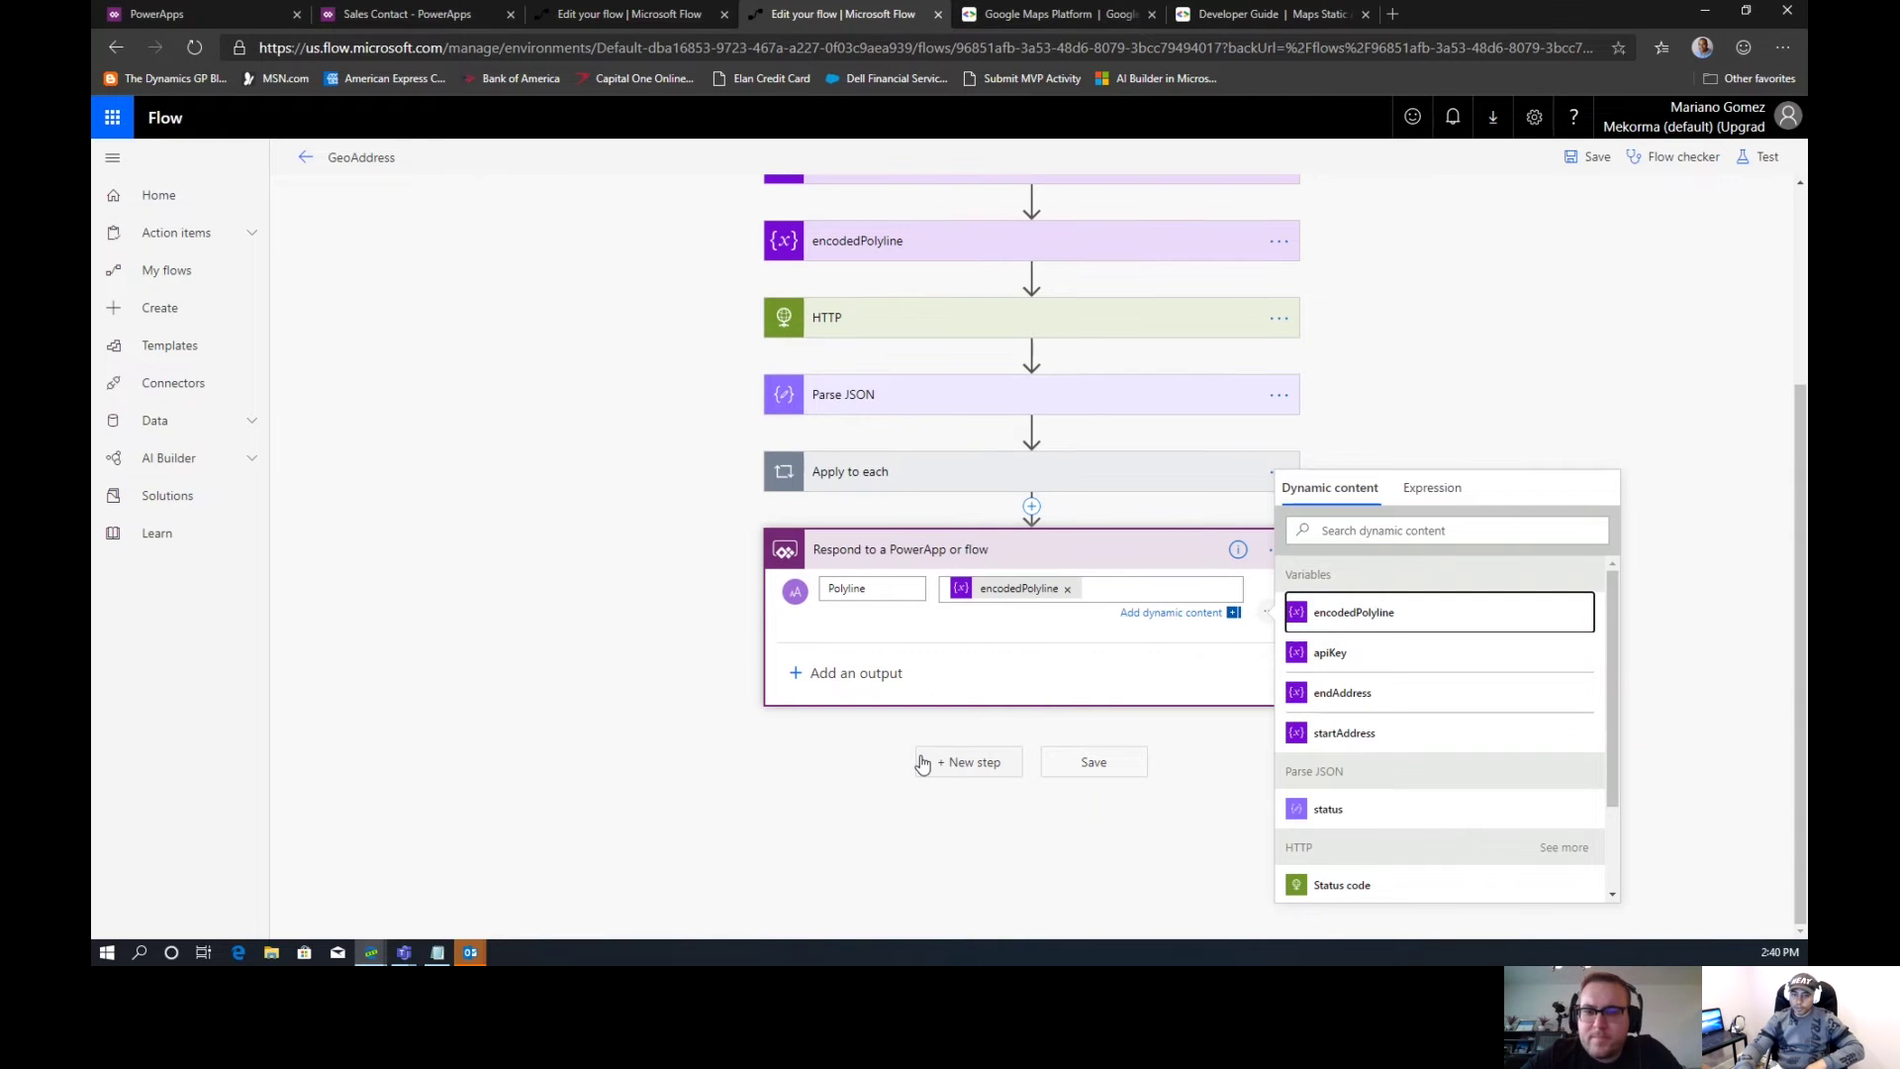
left_click(917, 485)
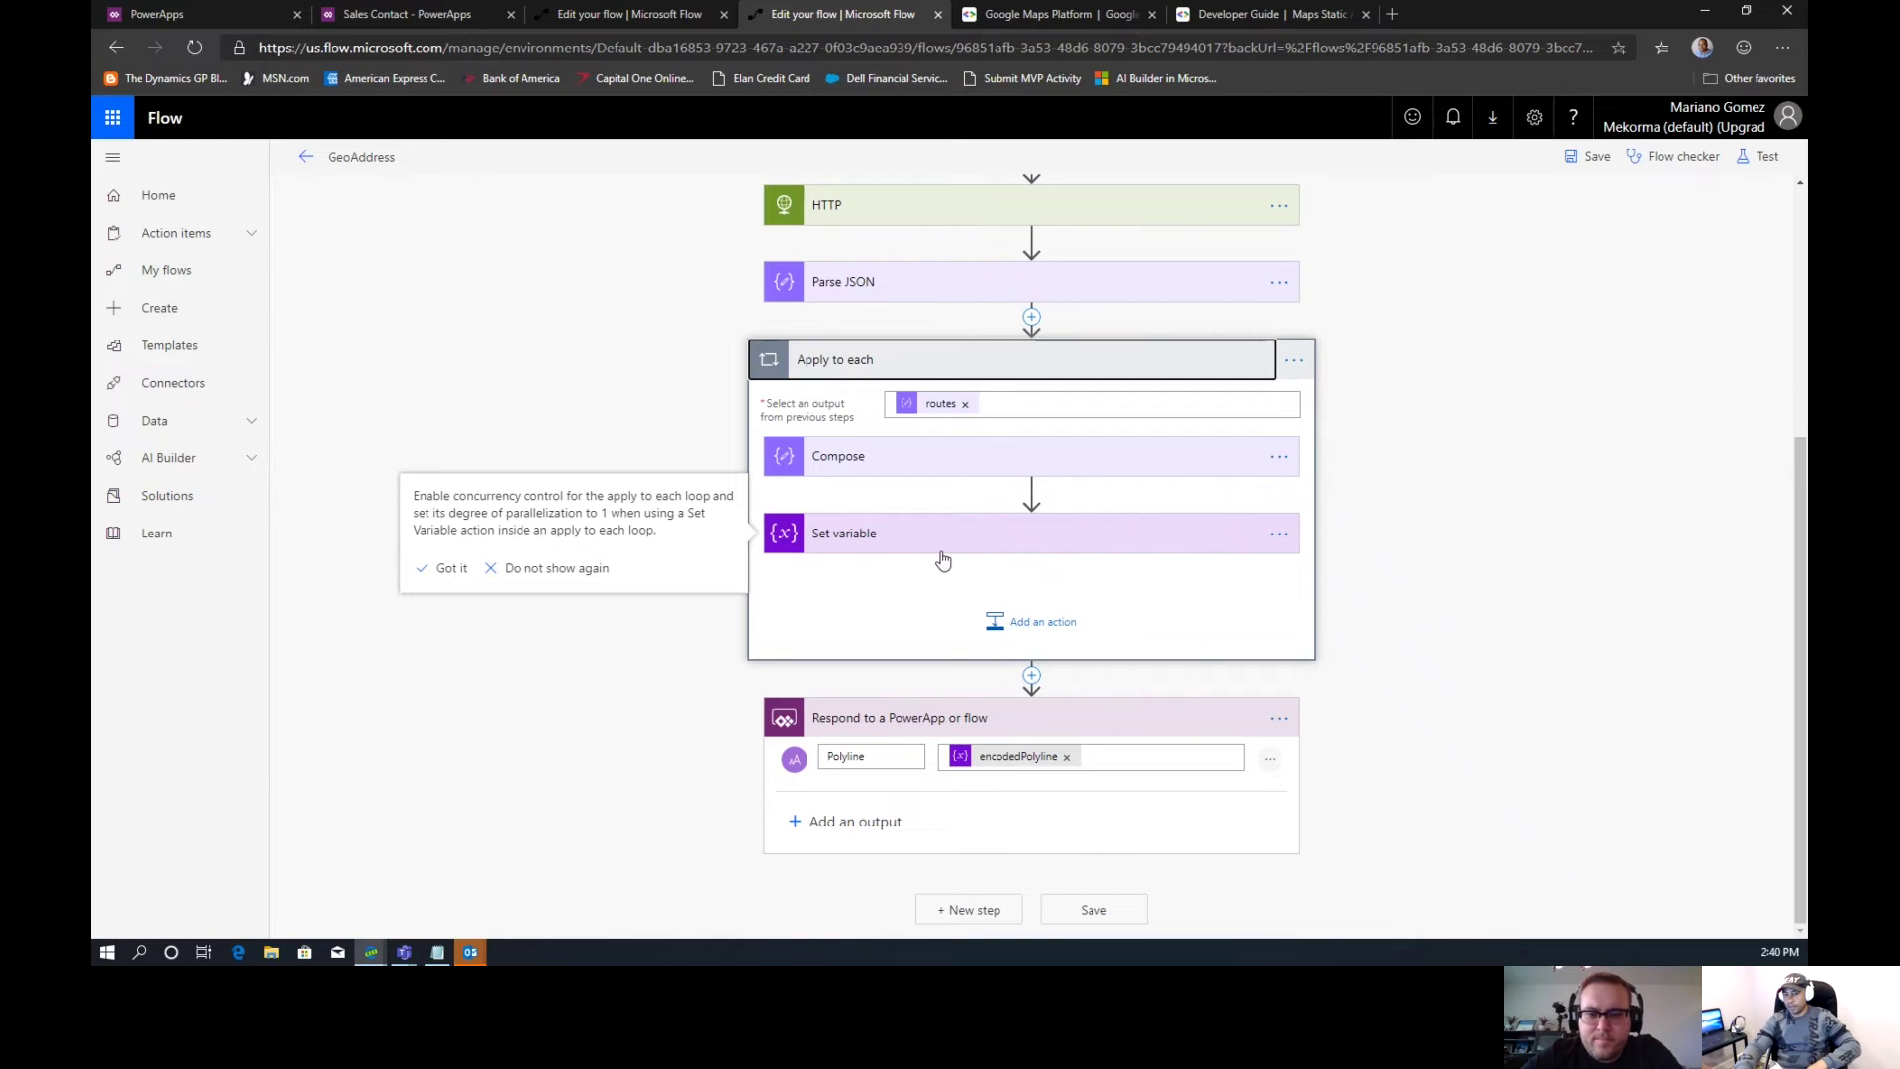
Check the Set variable step's settings in the flow editor
left_click(942, 539)
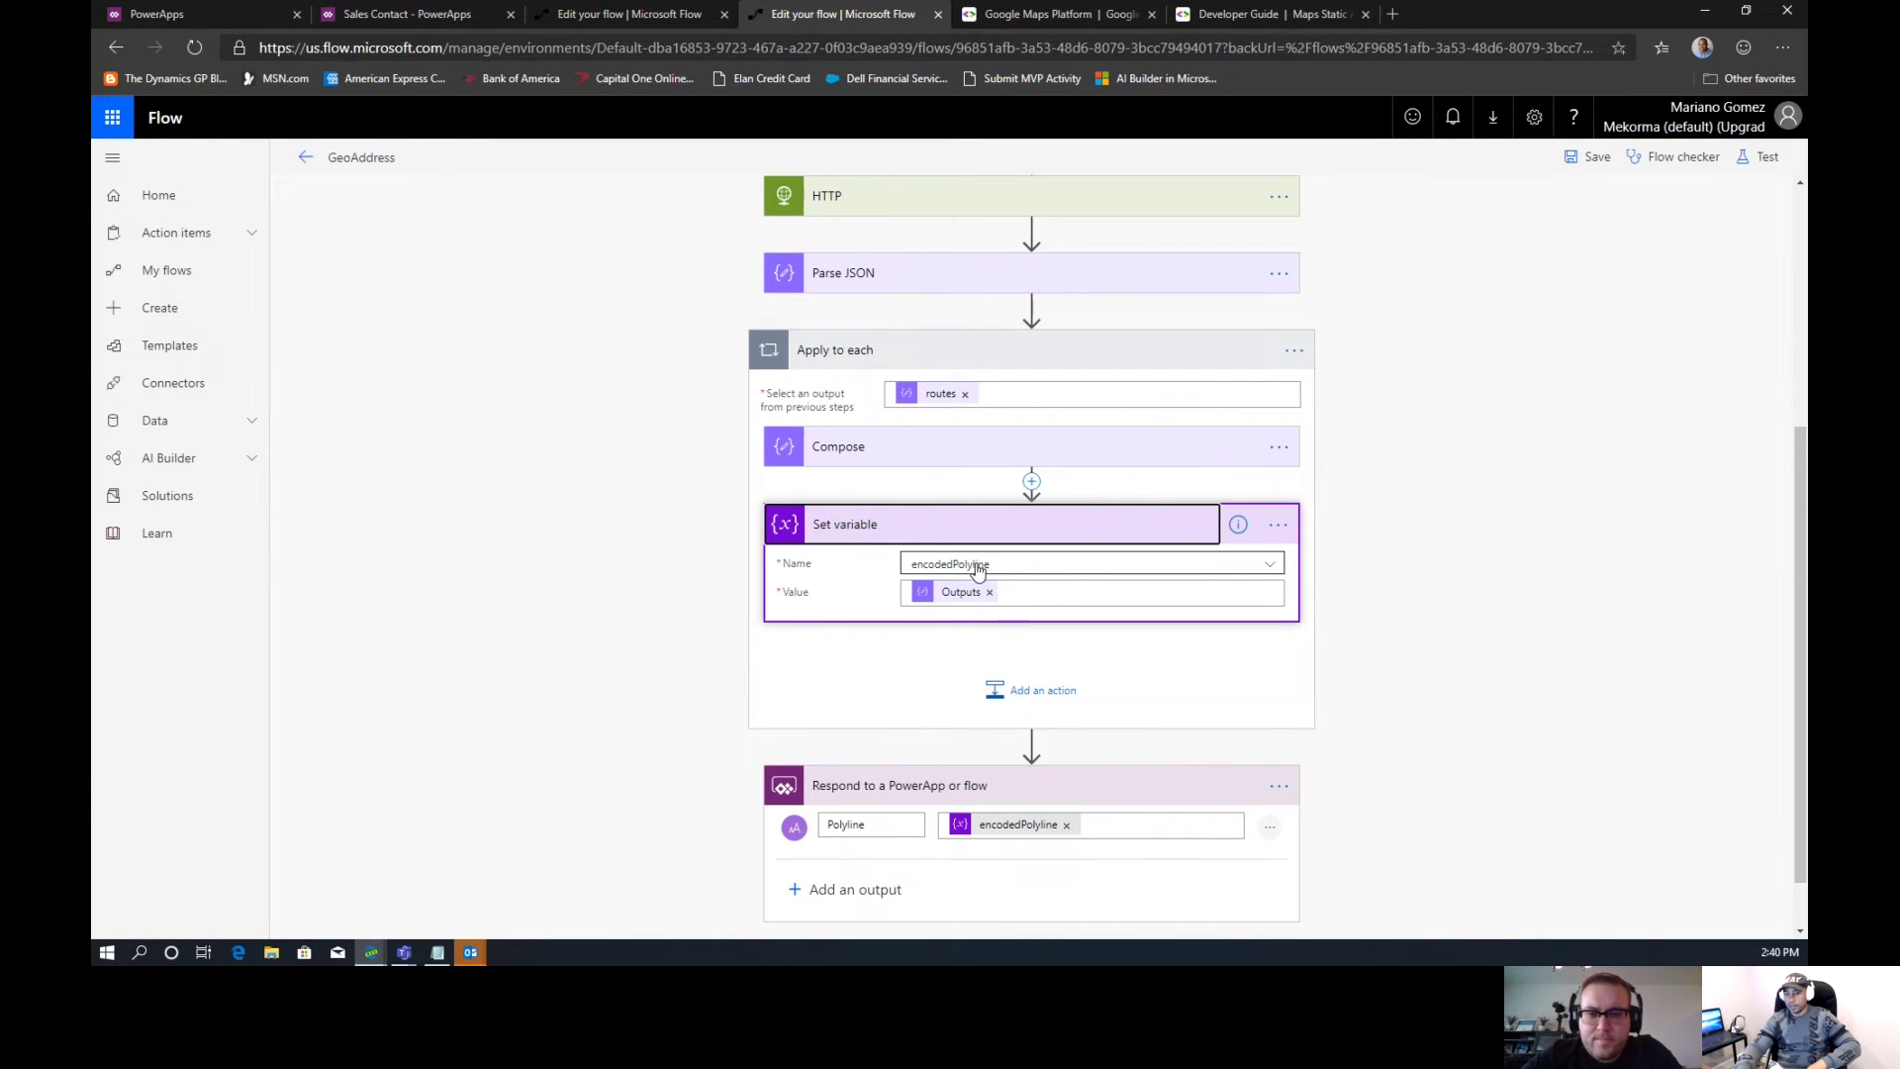
left_click_drag(1802, 473, 1796, 554)
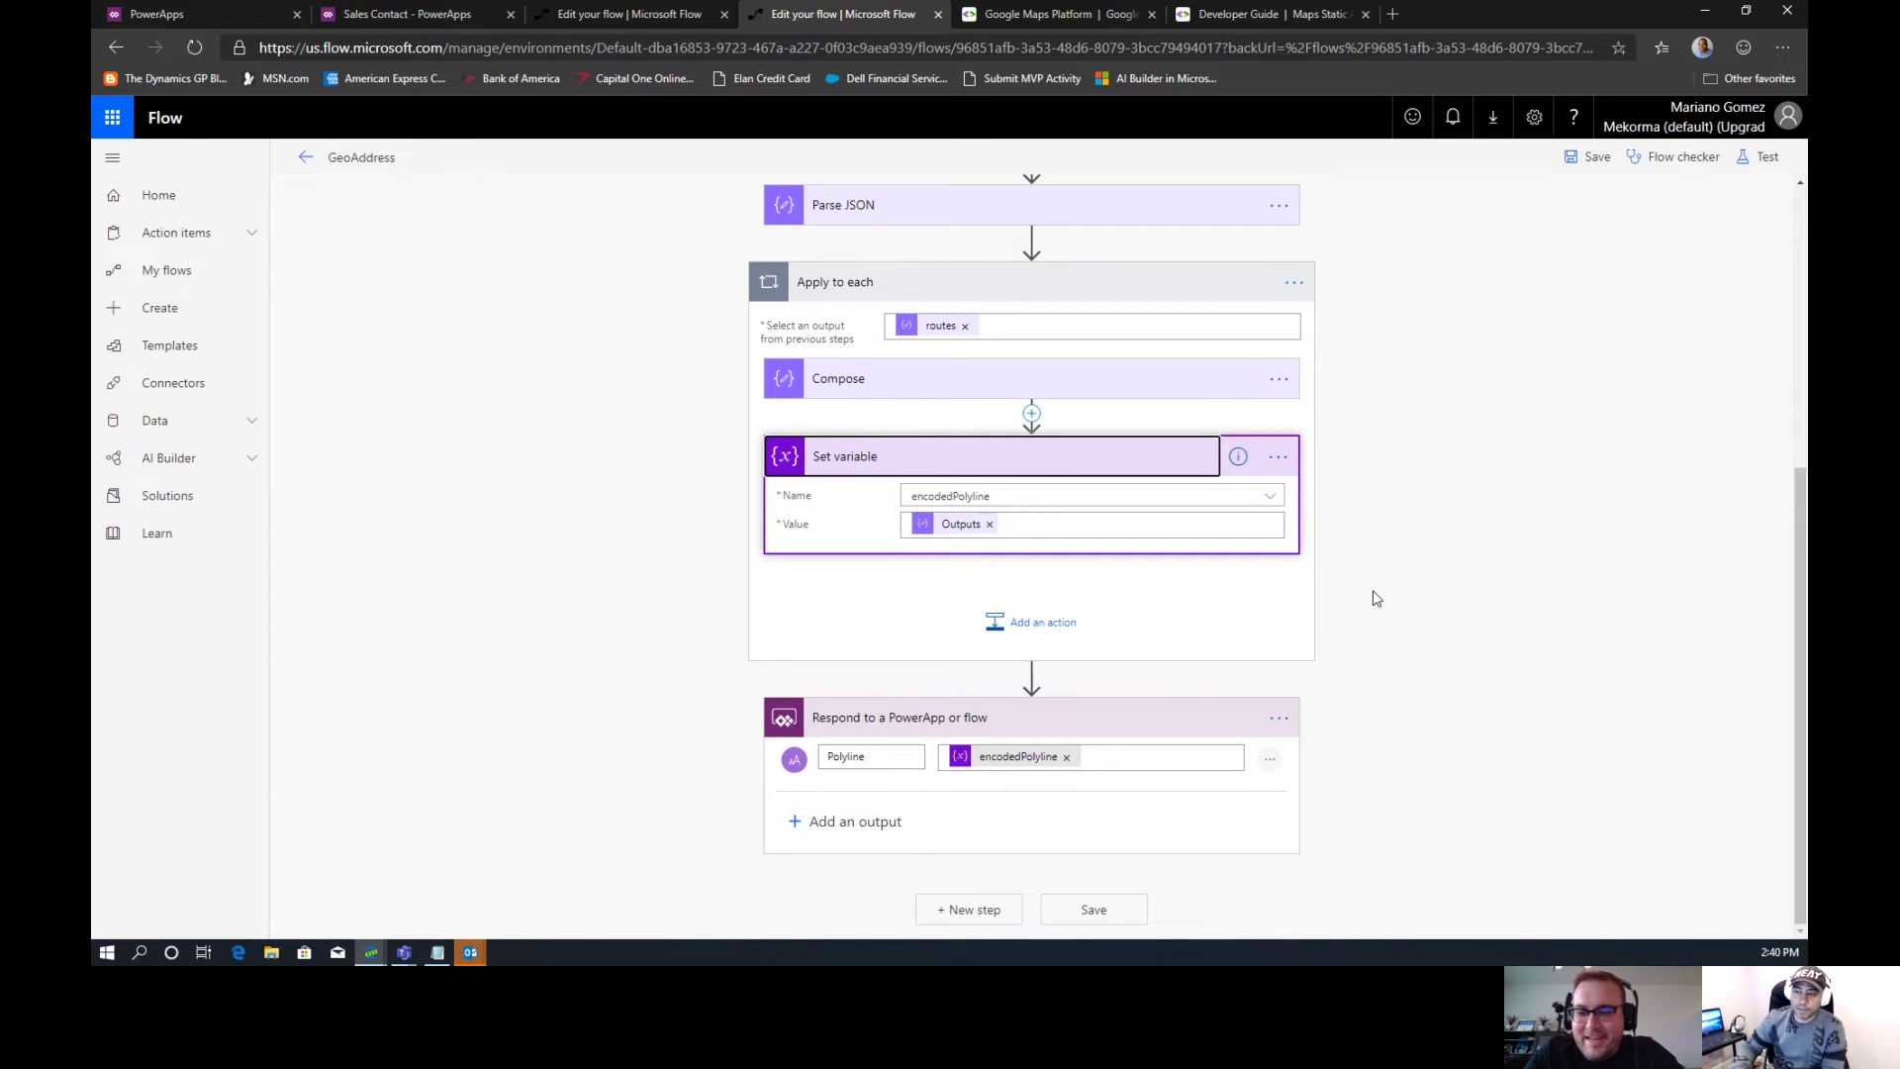
left_click_drag(1796, 521, 1786, 238)
Save the GeoAddress flow past the concurrency tip and confirm leaving for its details page
left_click(1594, 170)
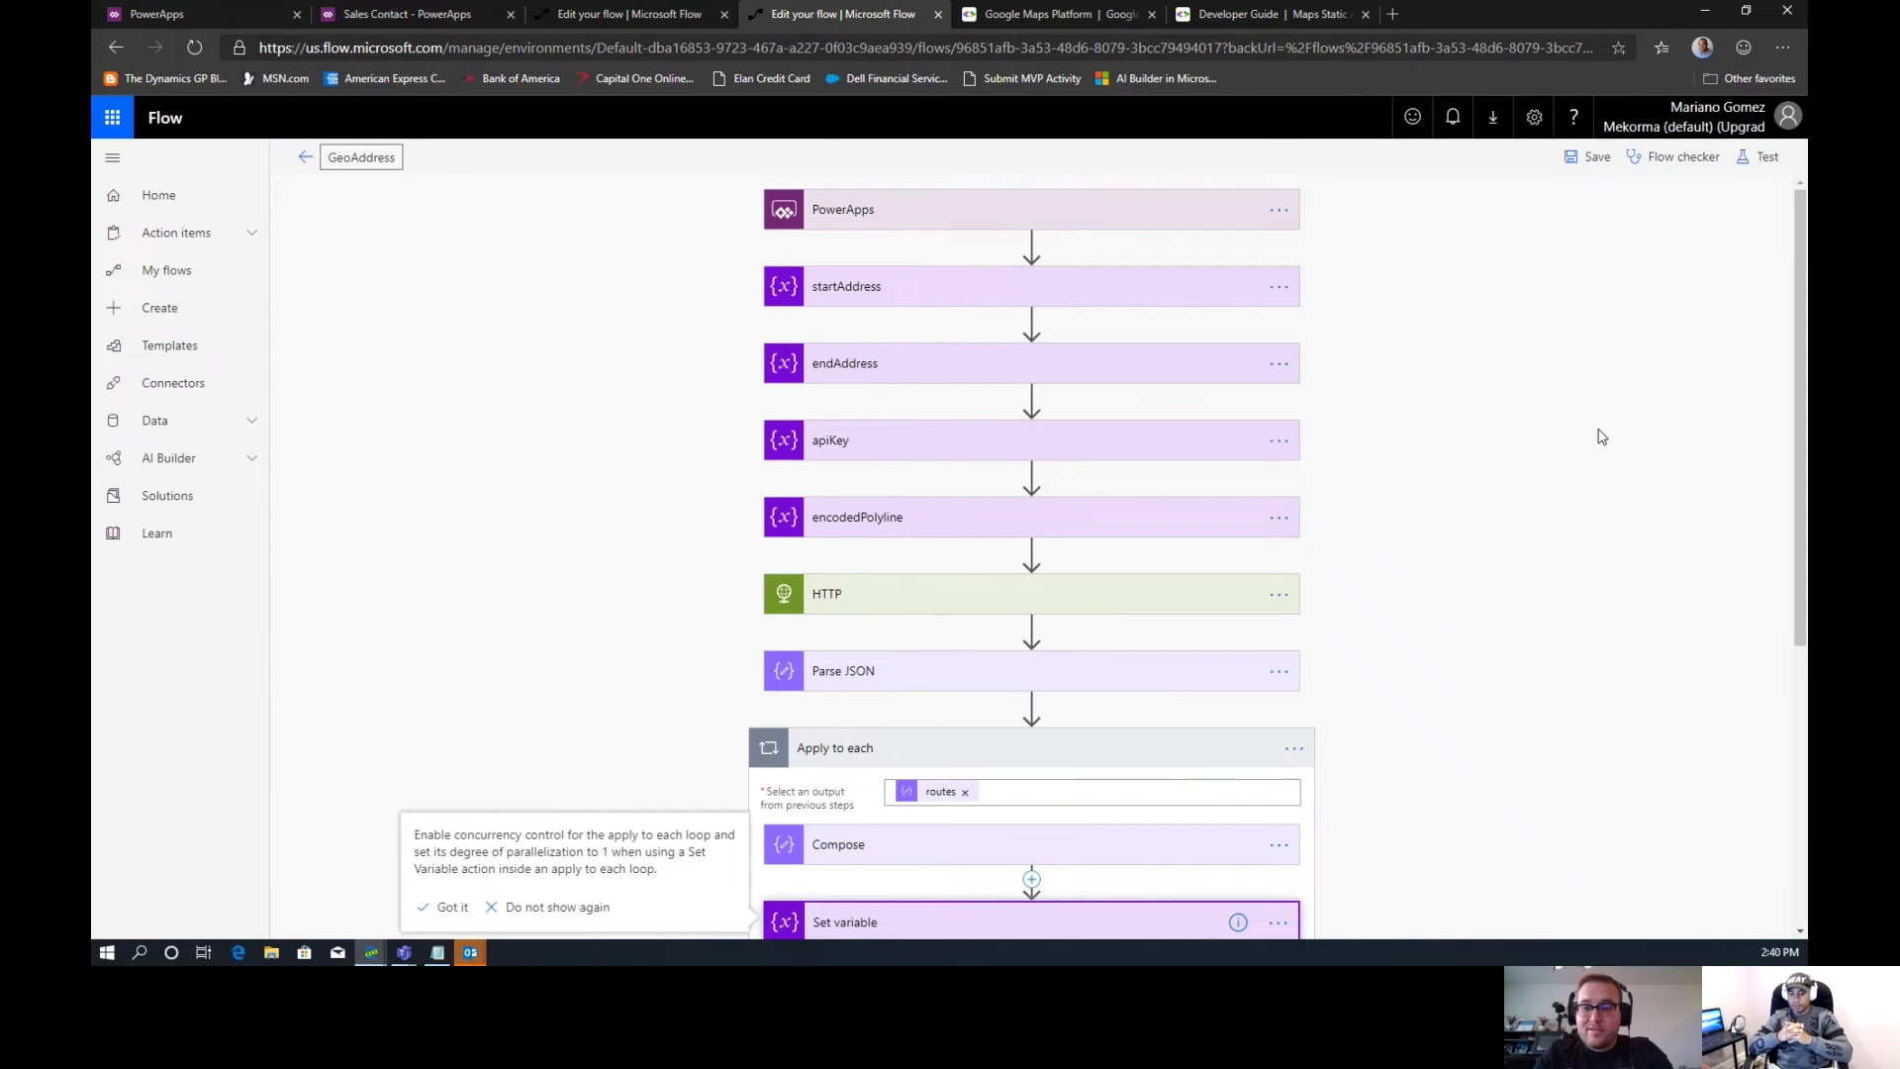
mouse_move(1037, 485)
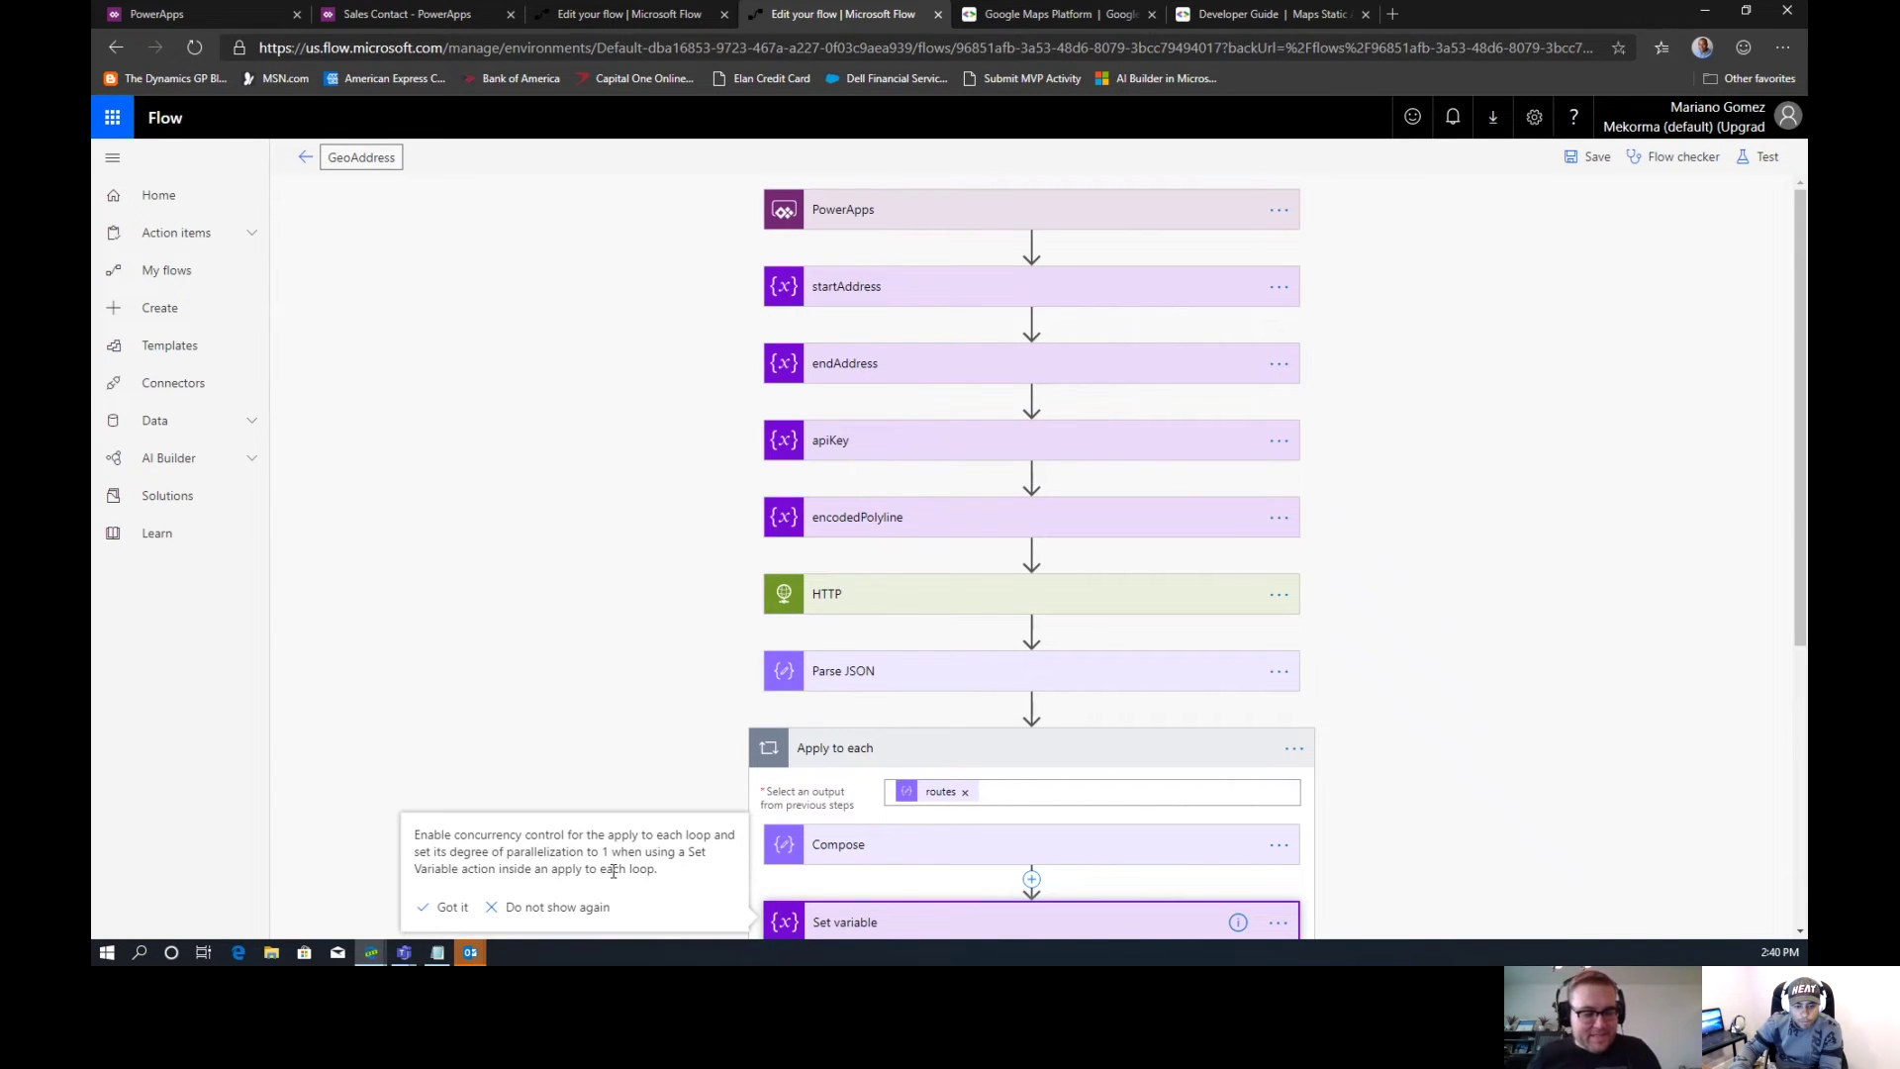
left_click(452, 908)
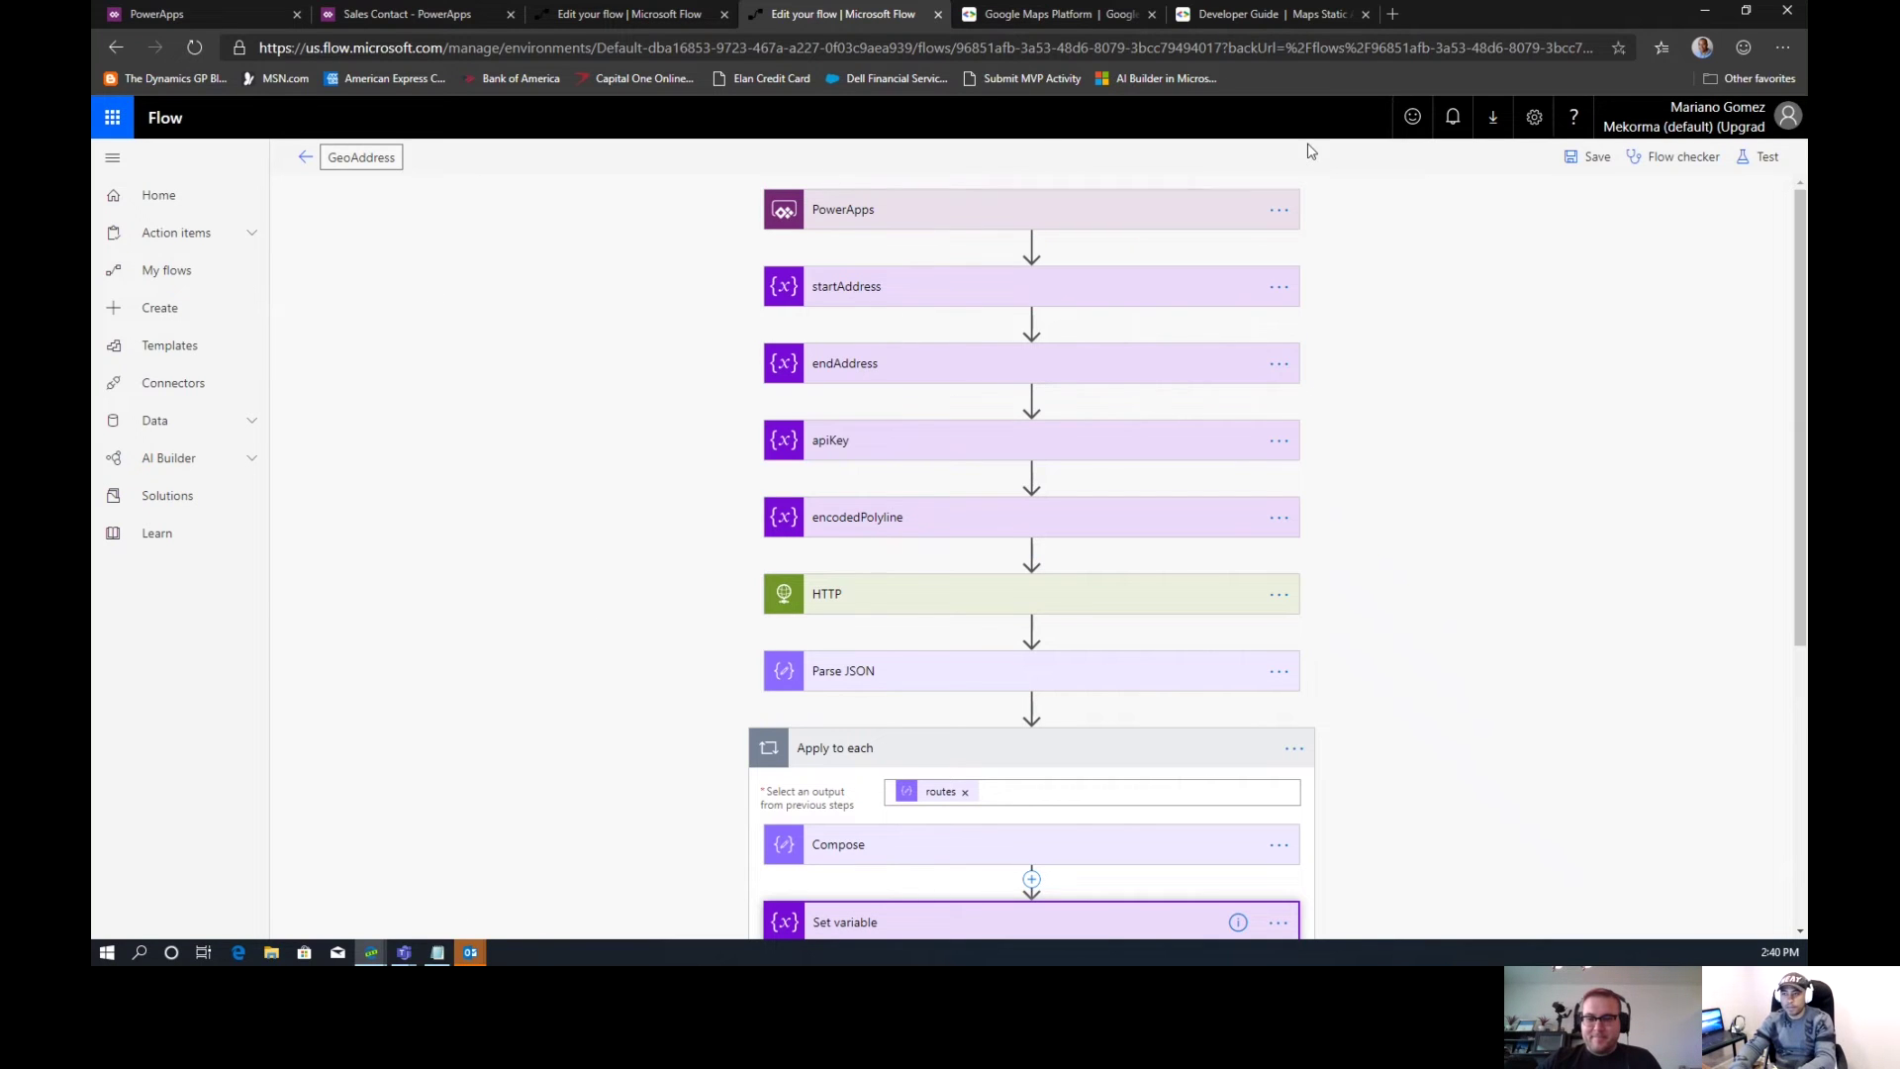
left_click(1589, 156)
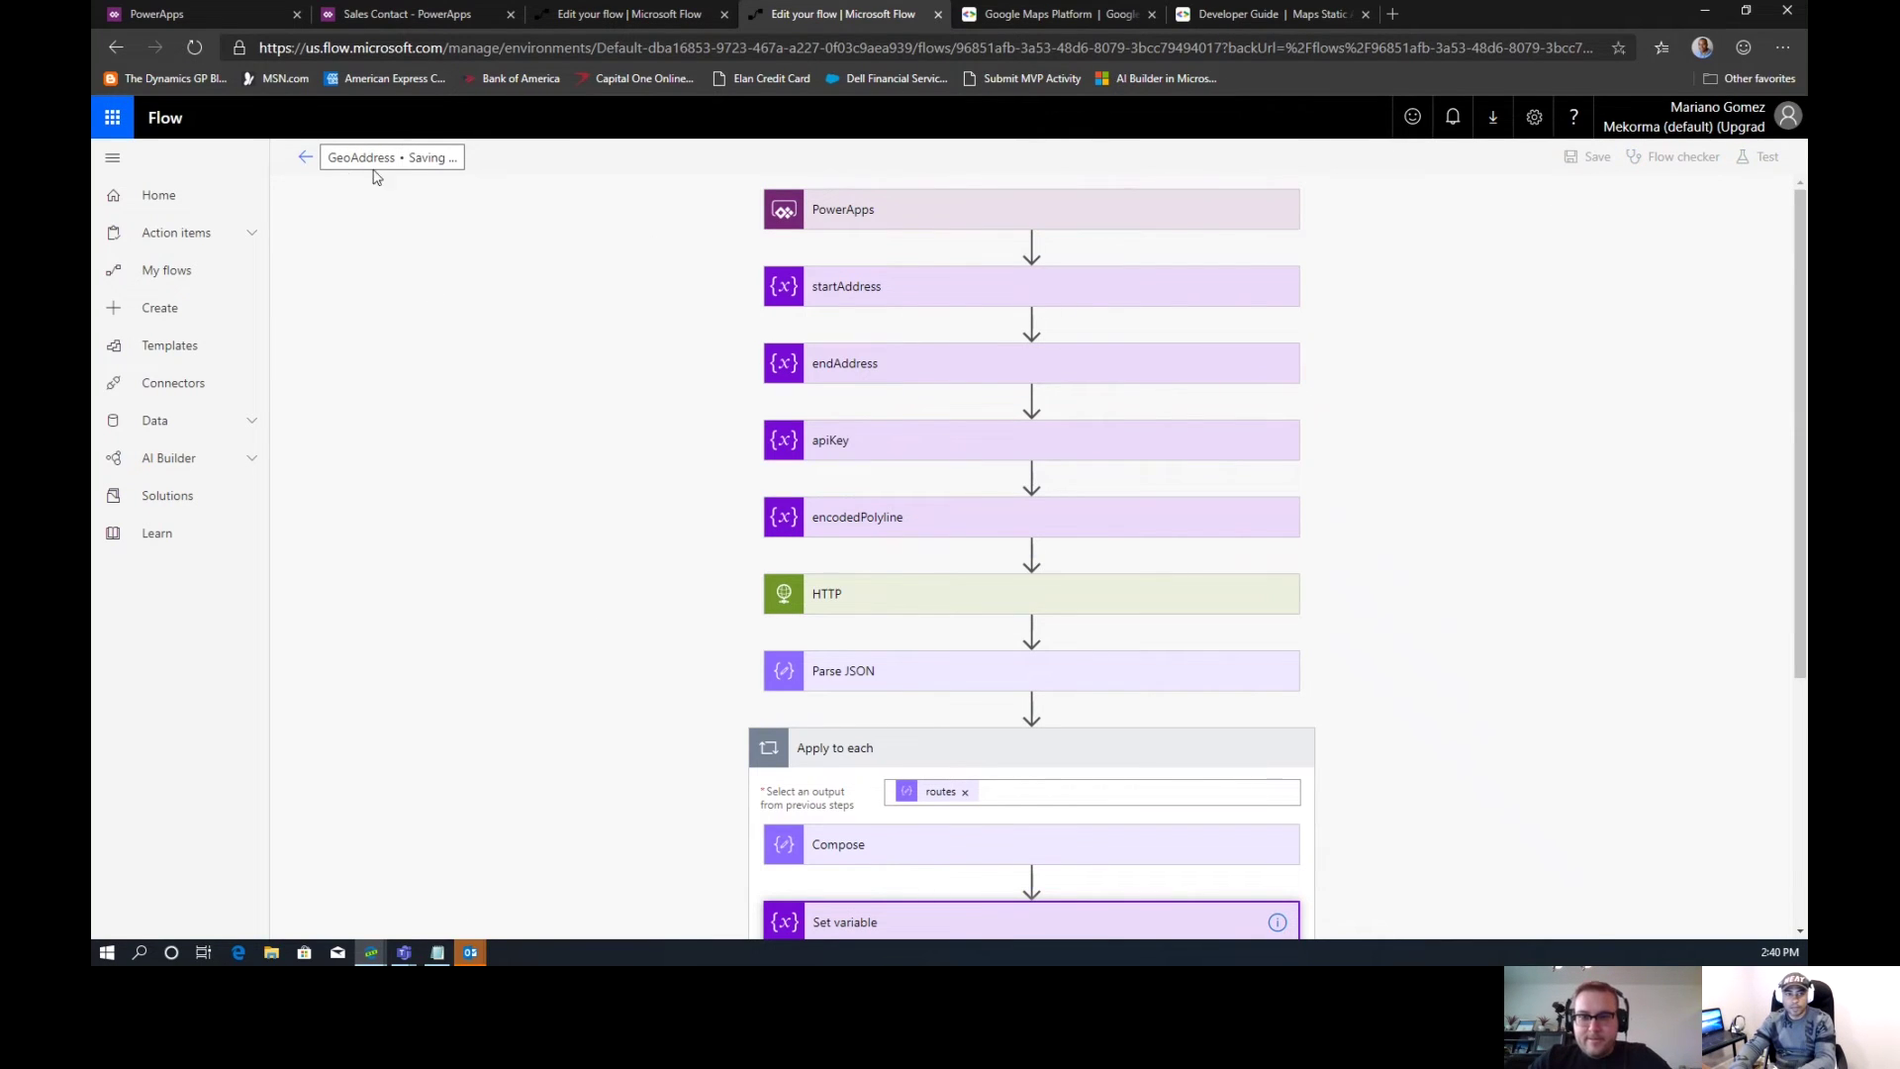
left_click(306, 158)
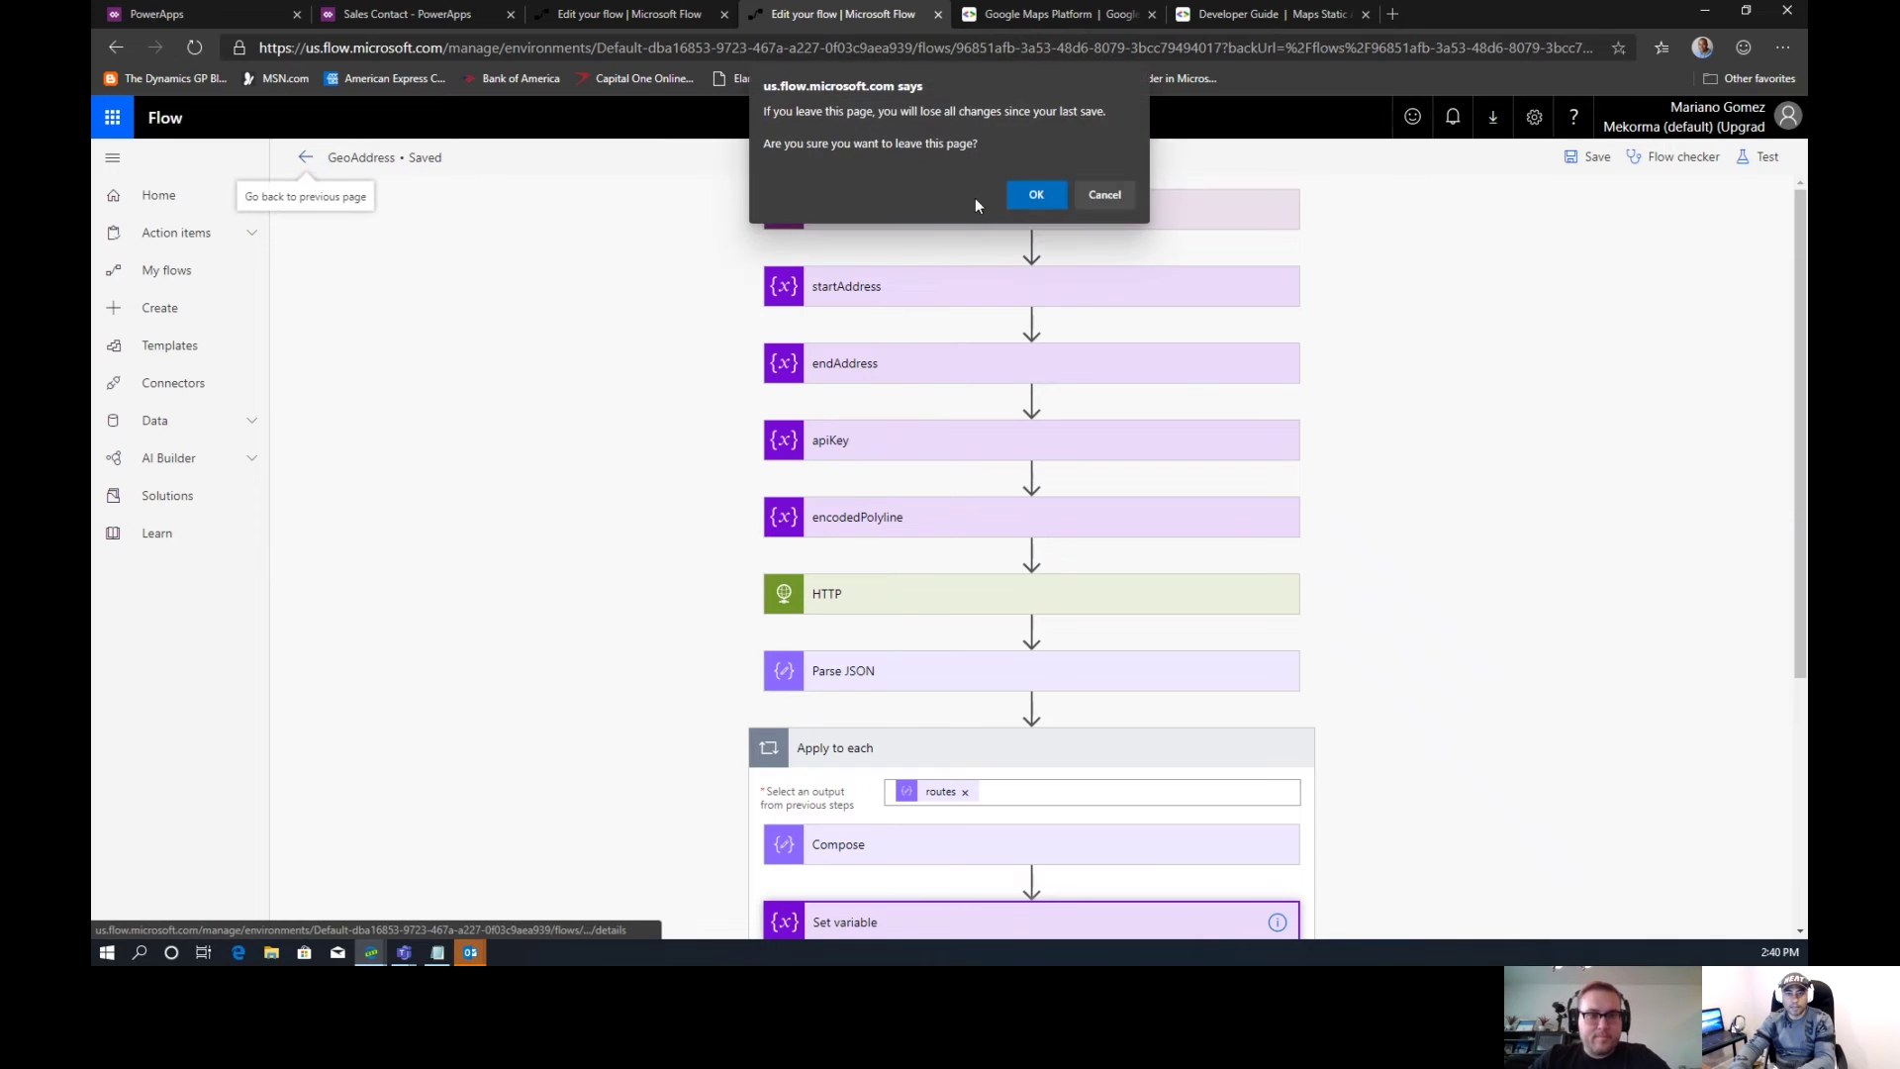
left_click(1036, 185)
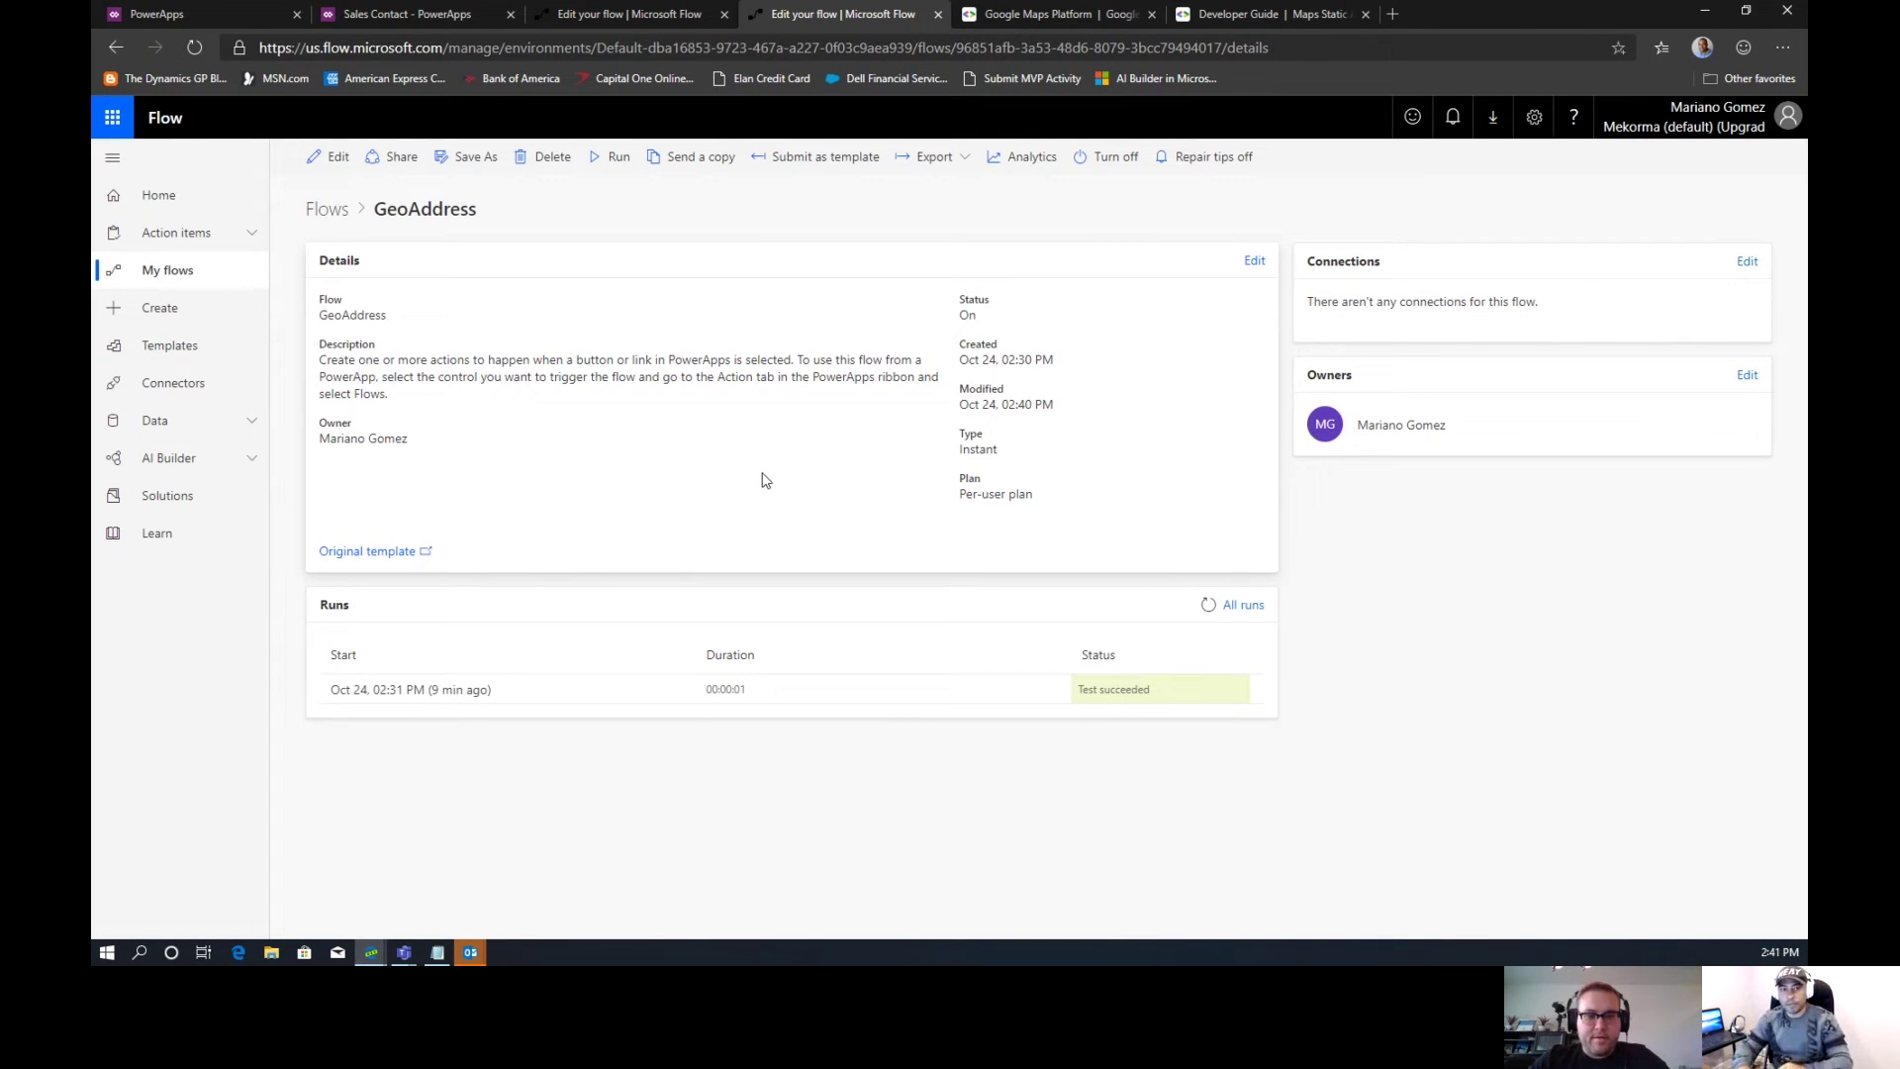
Return to the Sales Contact app and open the CustomerSummary screen with the map and Get Route button
left_click(412, 14)
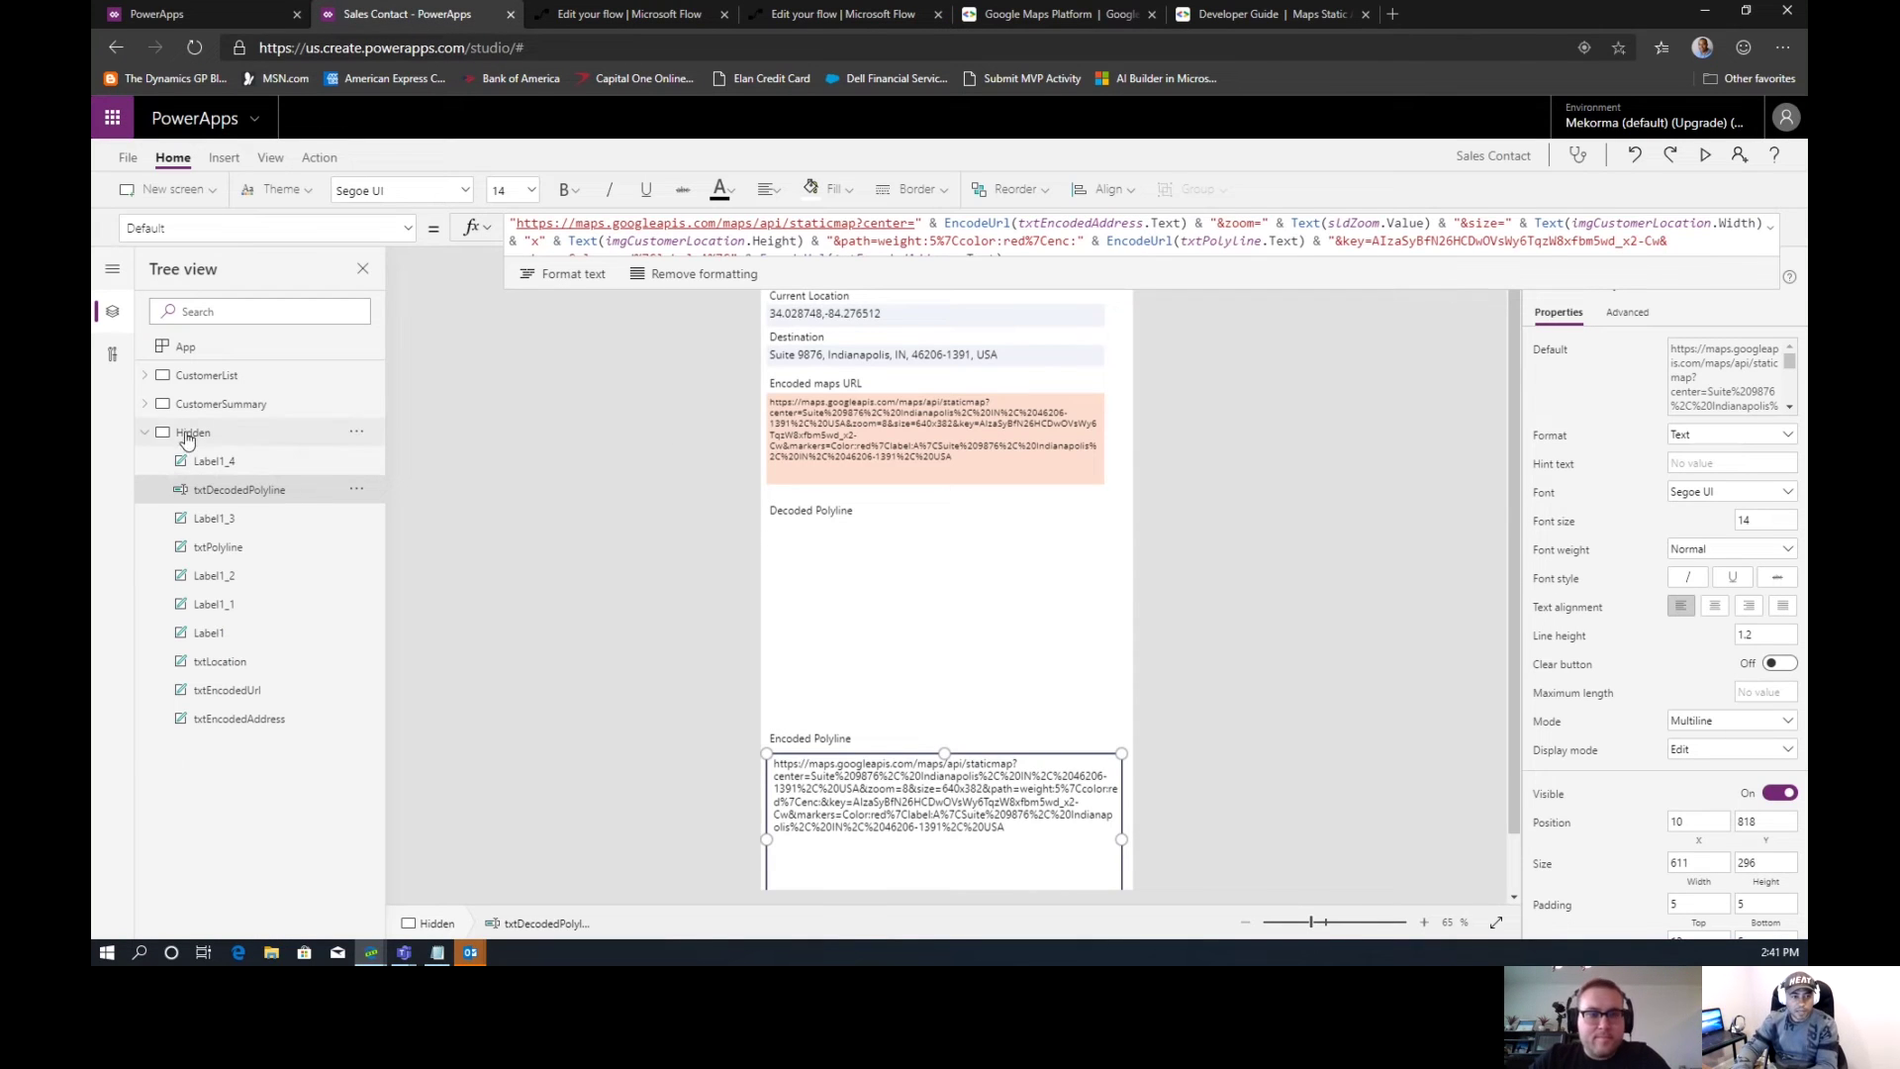
left_click(208, 414)
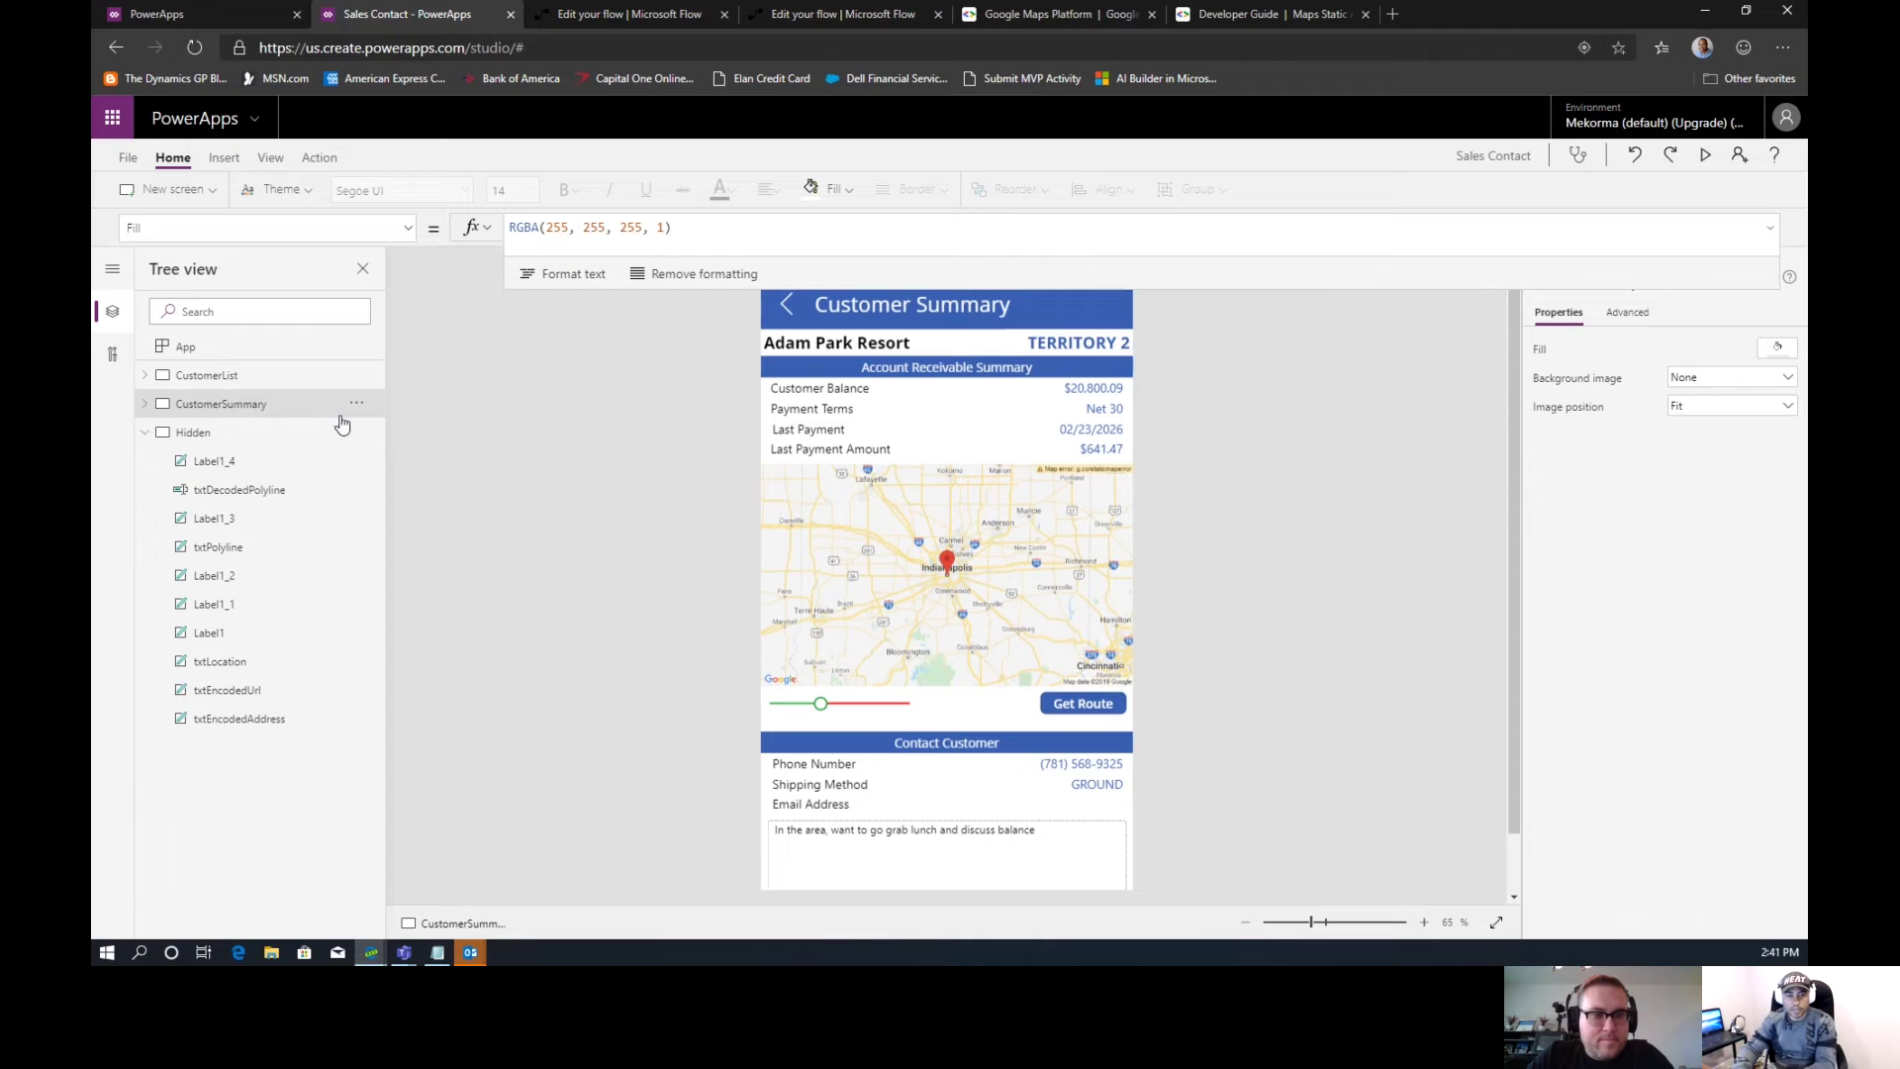
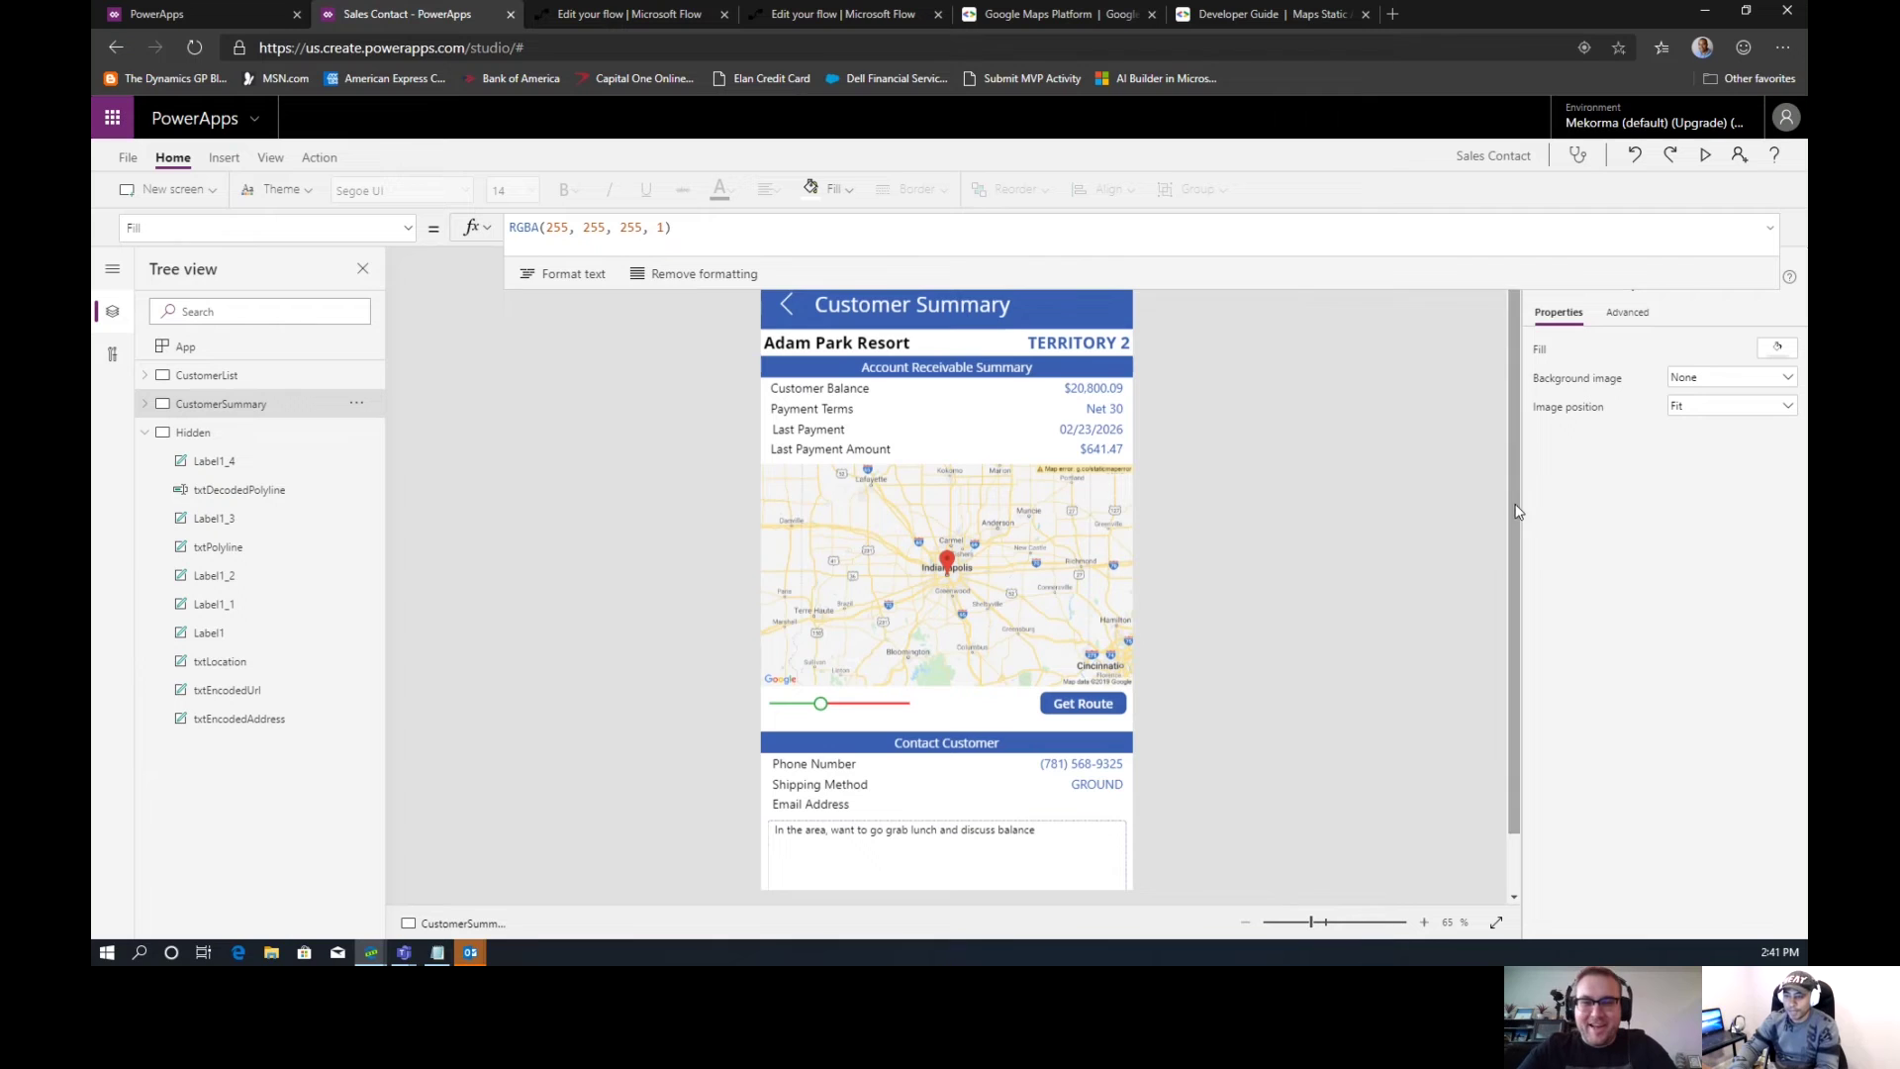
Select the Get Route button and bring up its Action ribbon options
left_click_drag(1519, 521, 1512, 687)
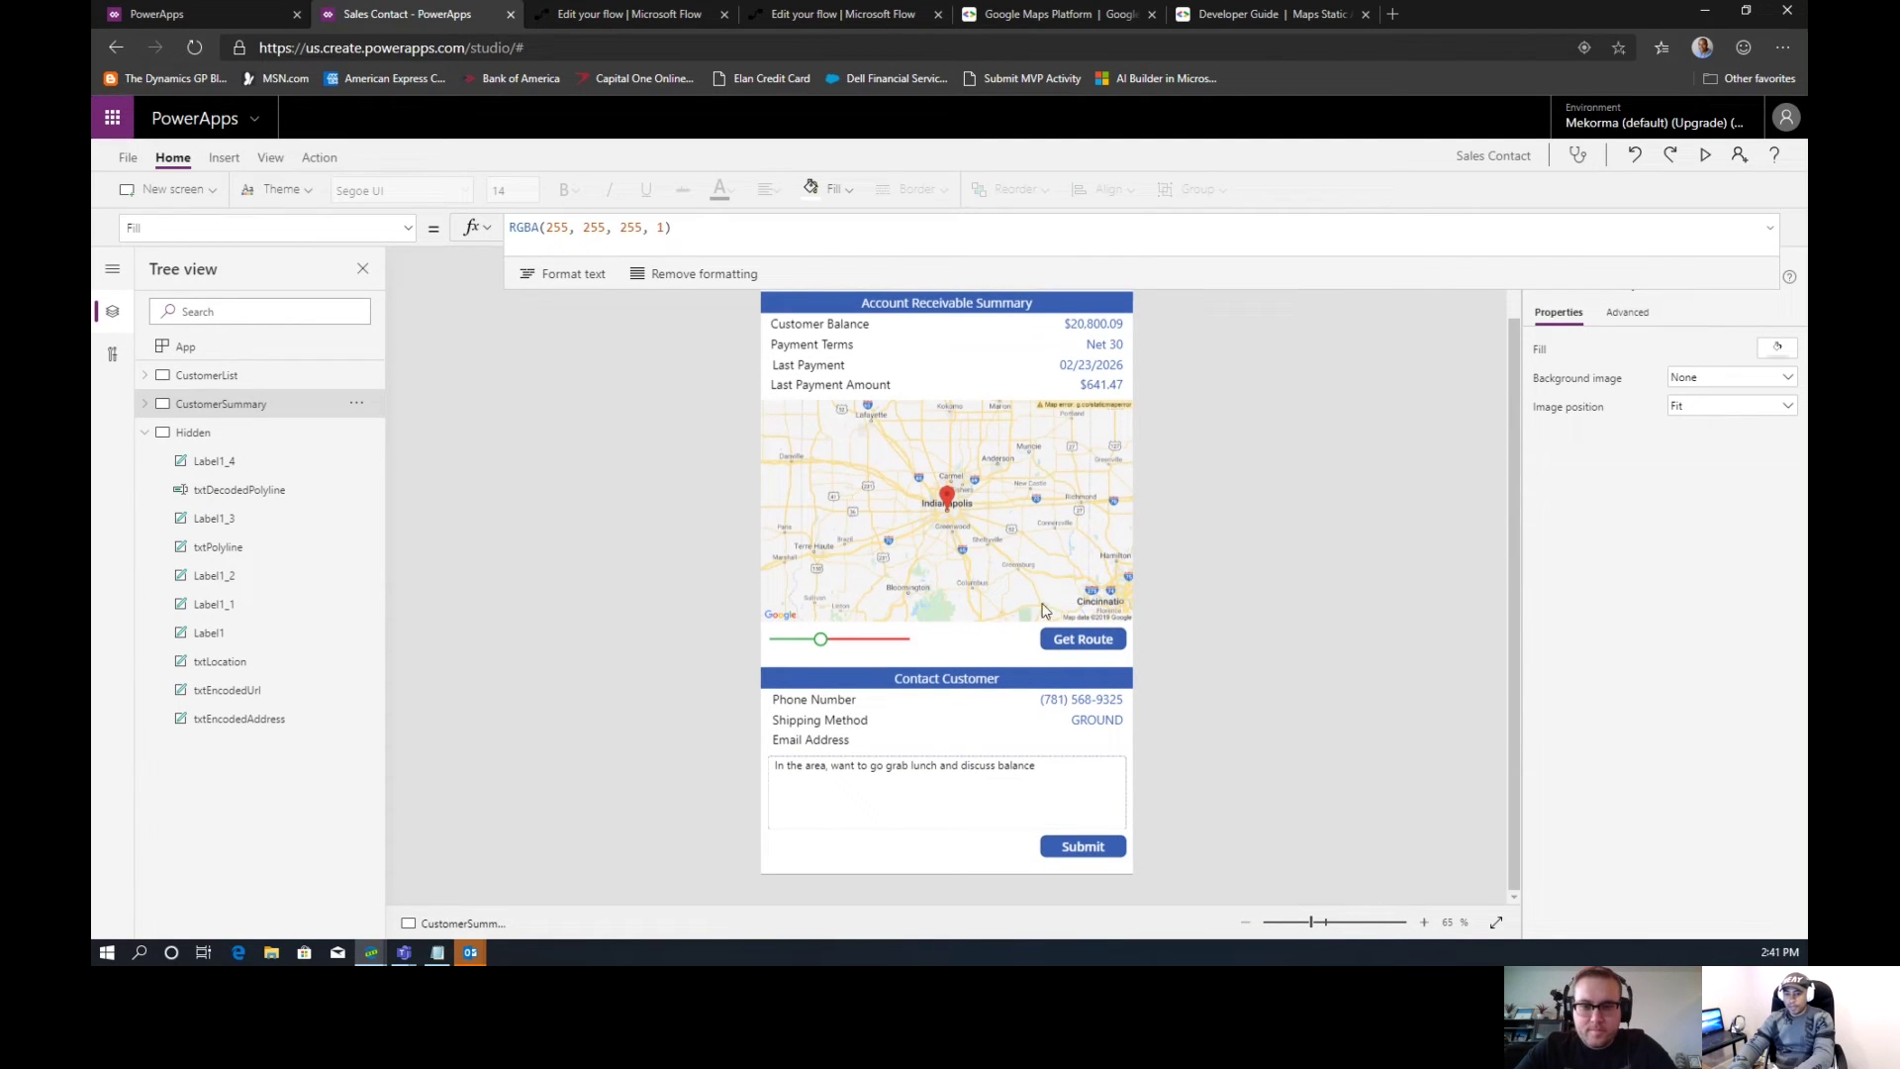
left_click(1060, 644)
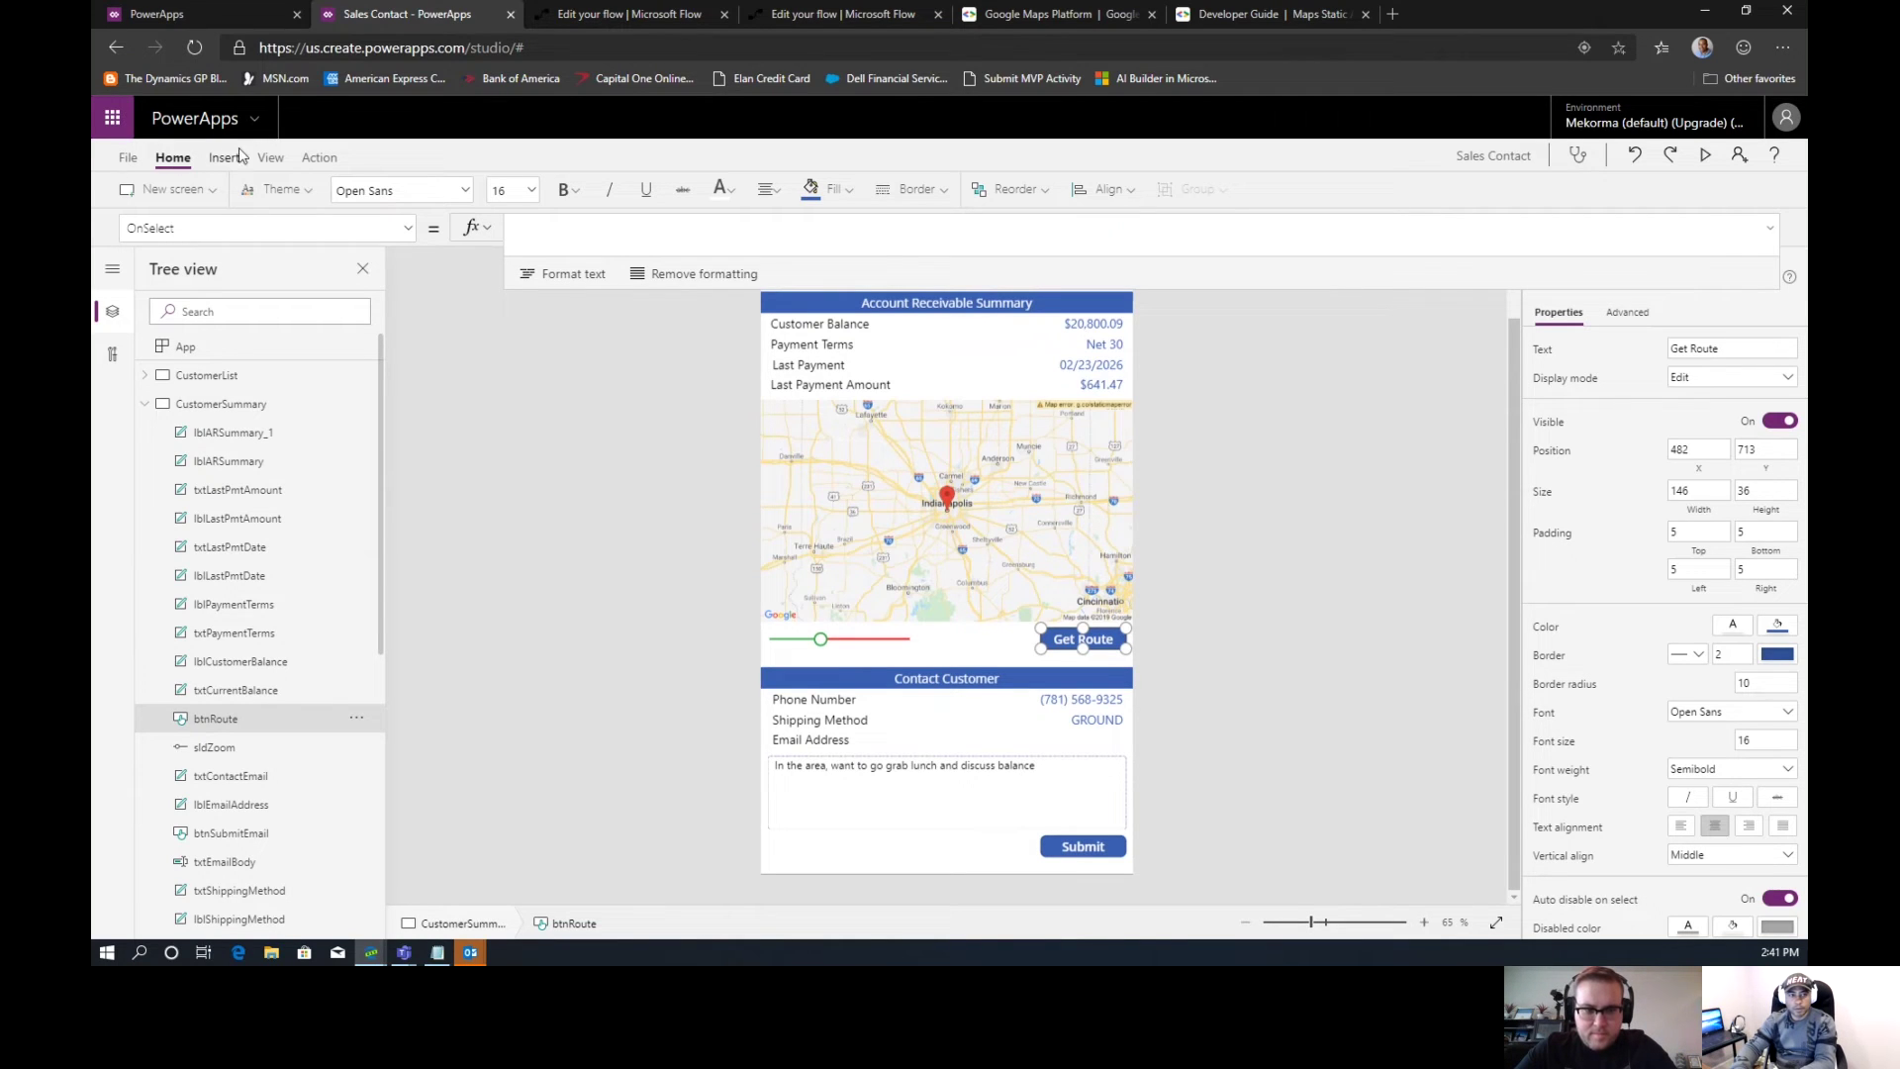
left_click(317, 159)
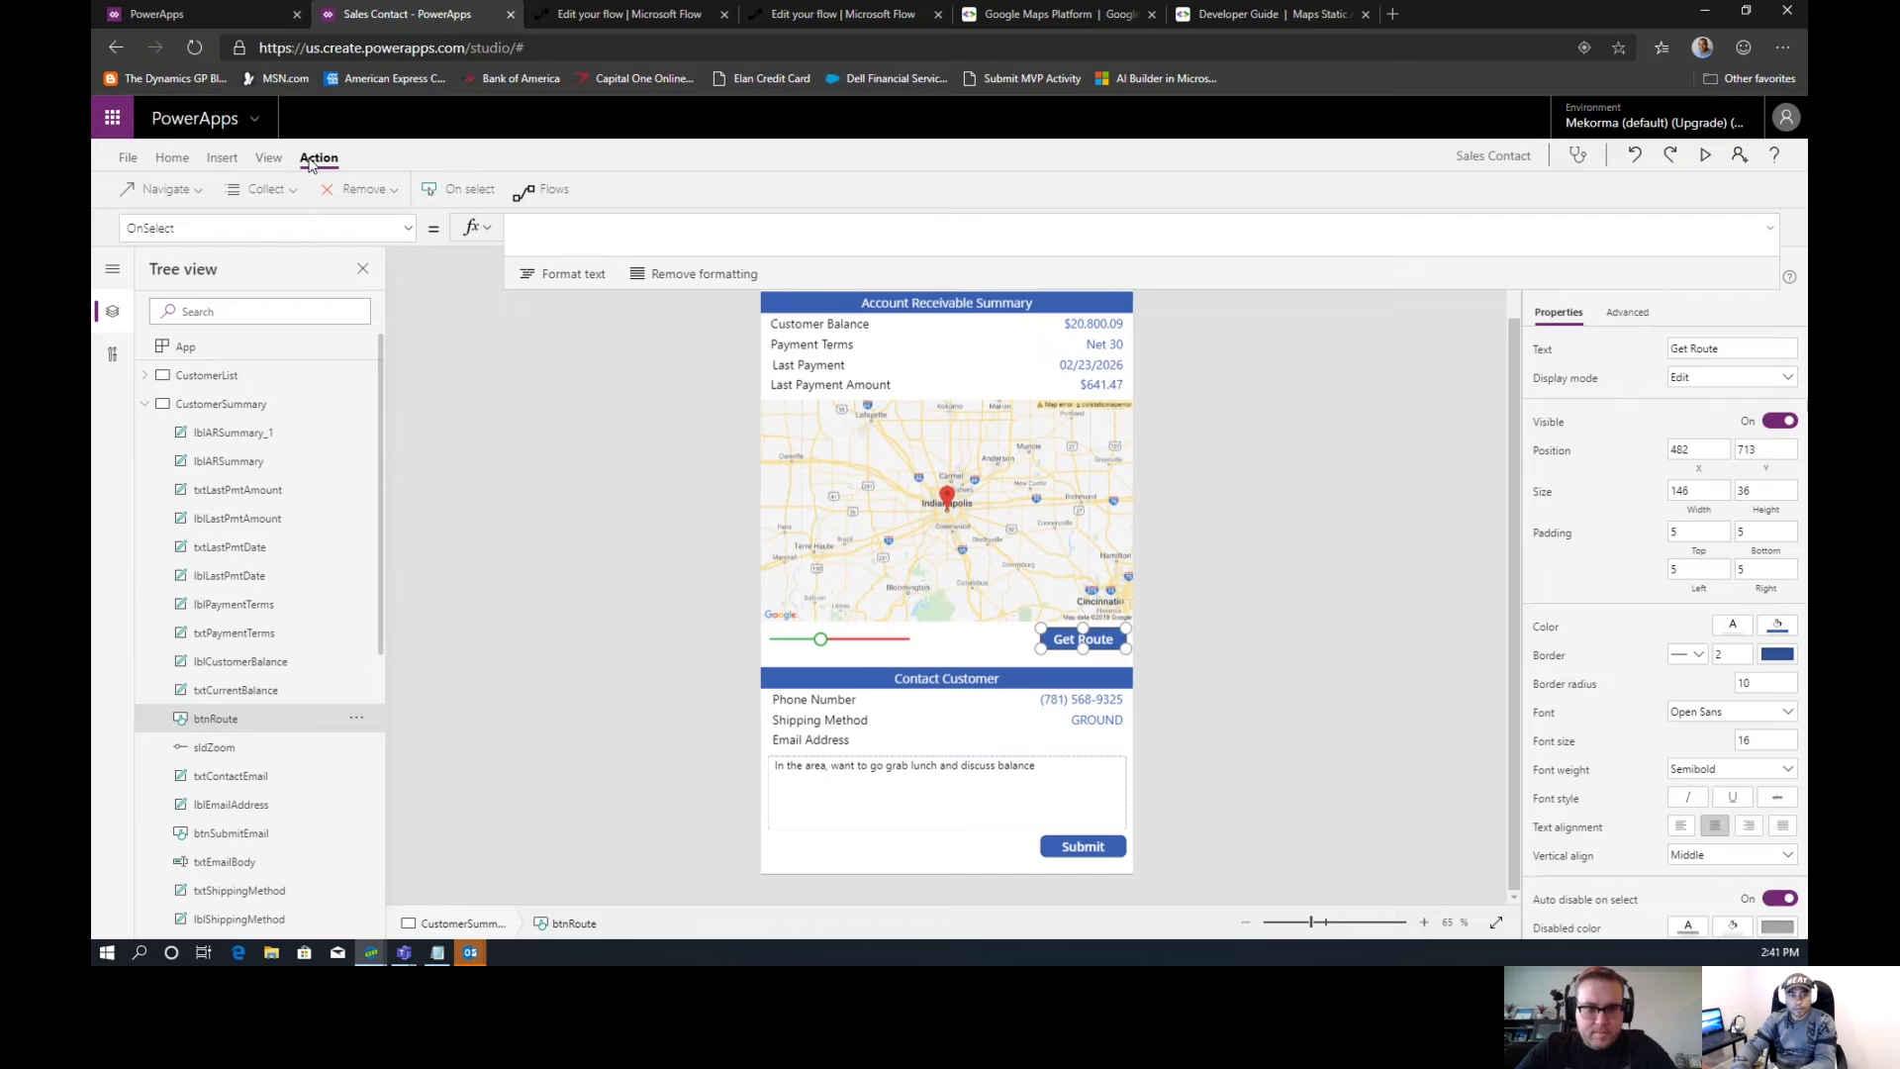
left_click(548, 193)
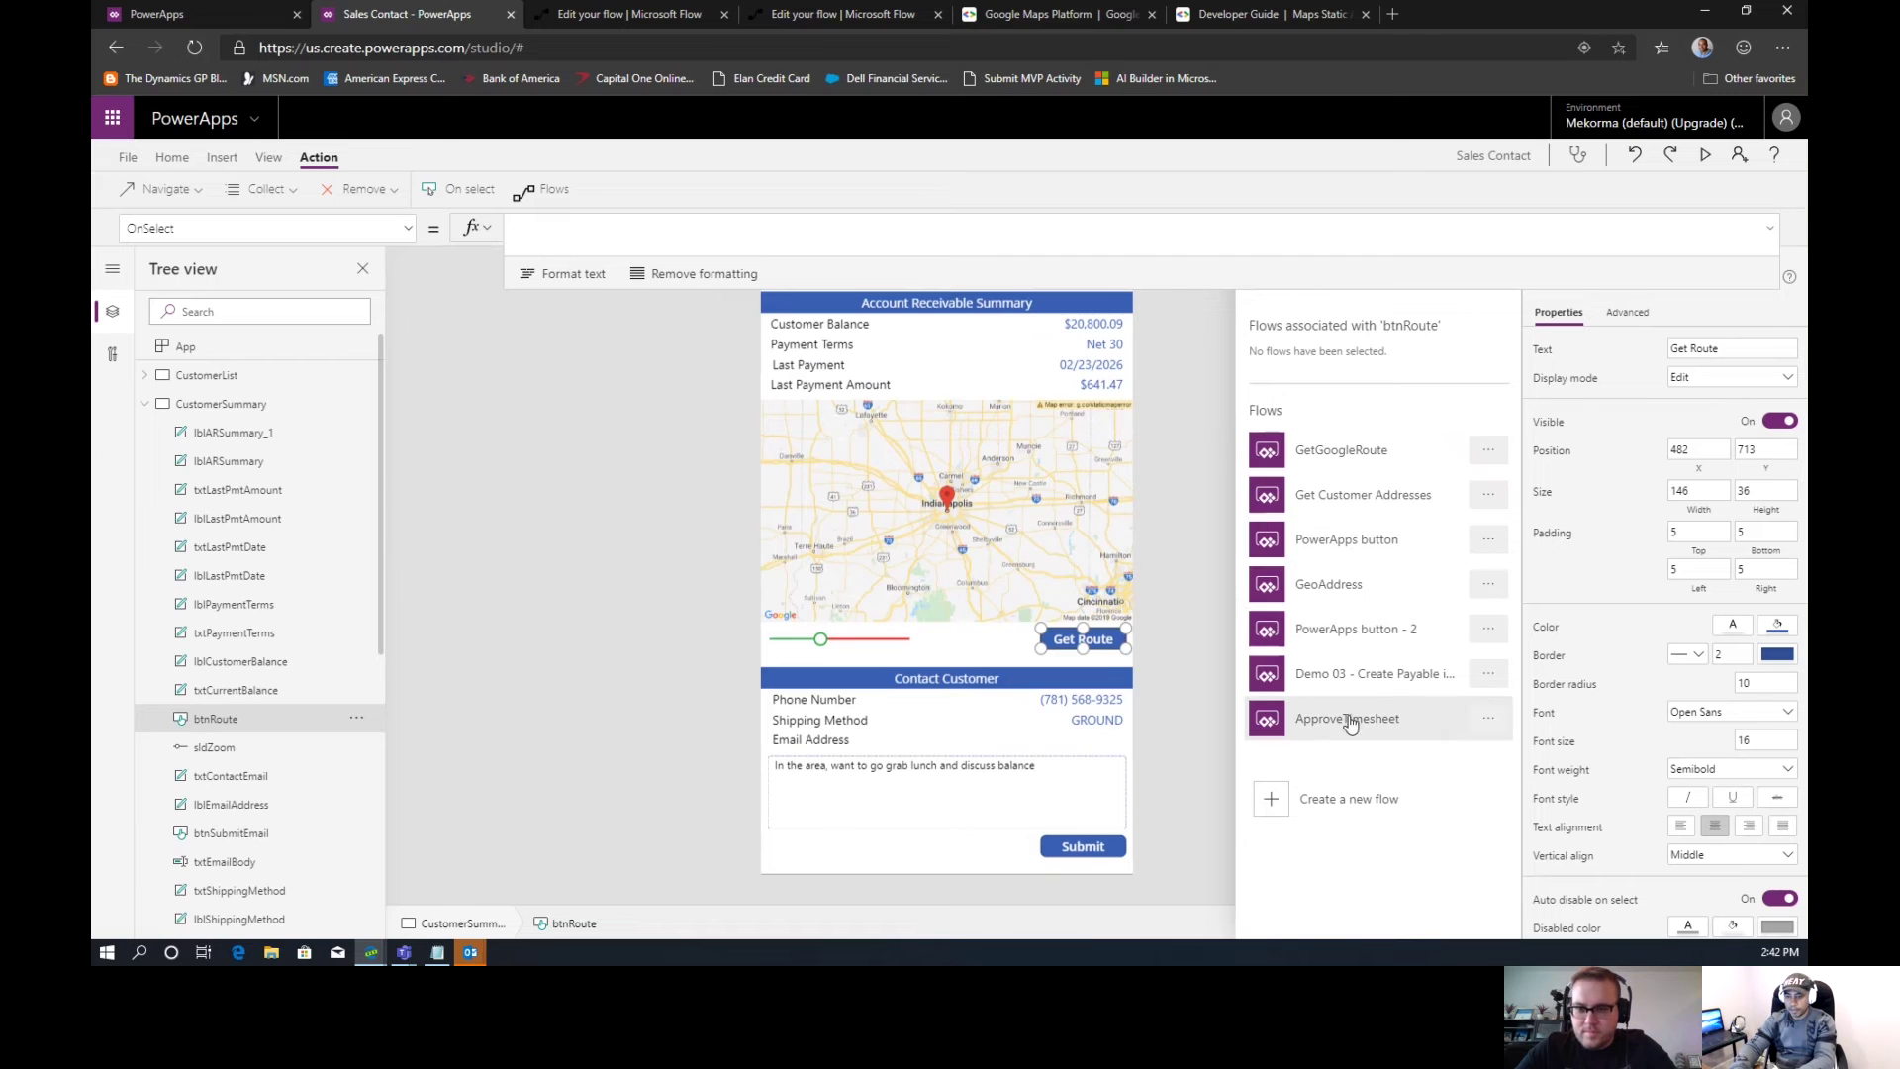
Add the GeoAddress flow to btnRoute's OnSelect so the formula starts GeoAddress.Run(
left_click(1343, 597)
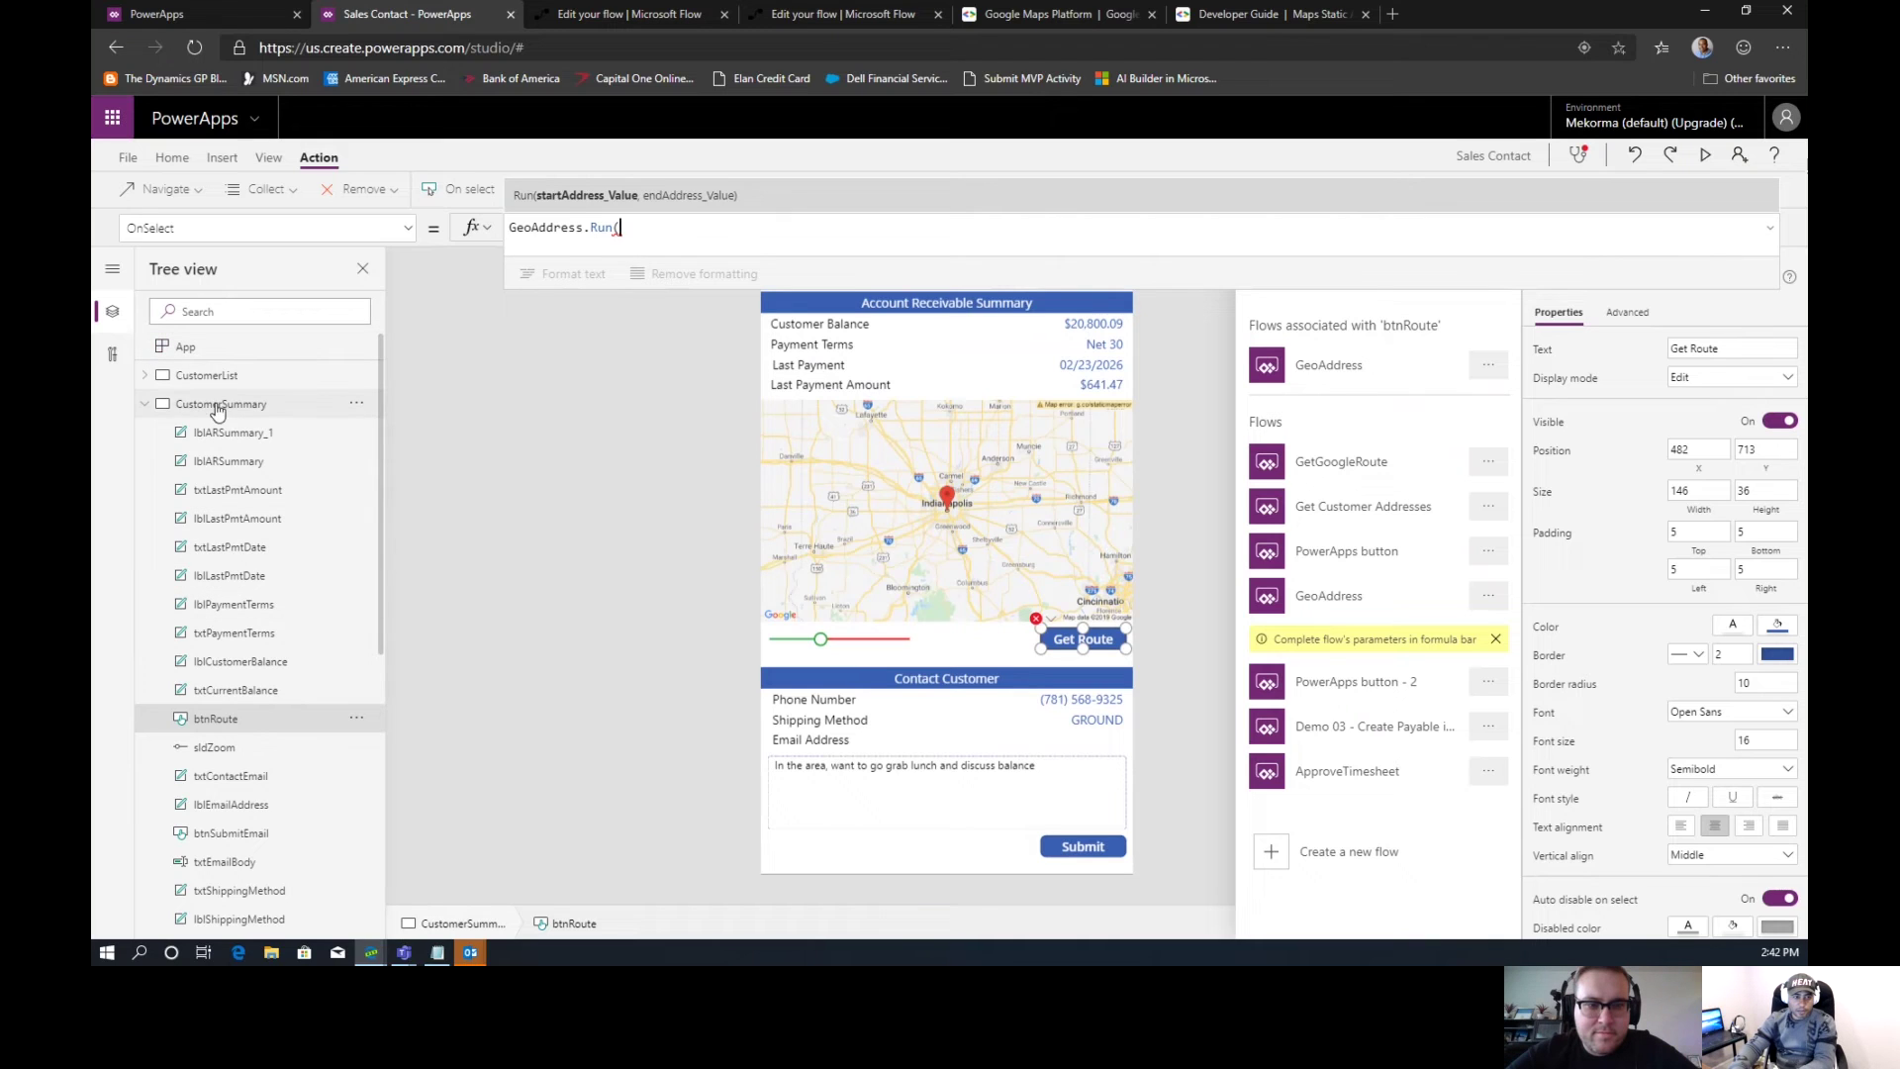
left_click(147, 406)
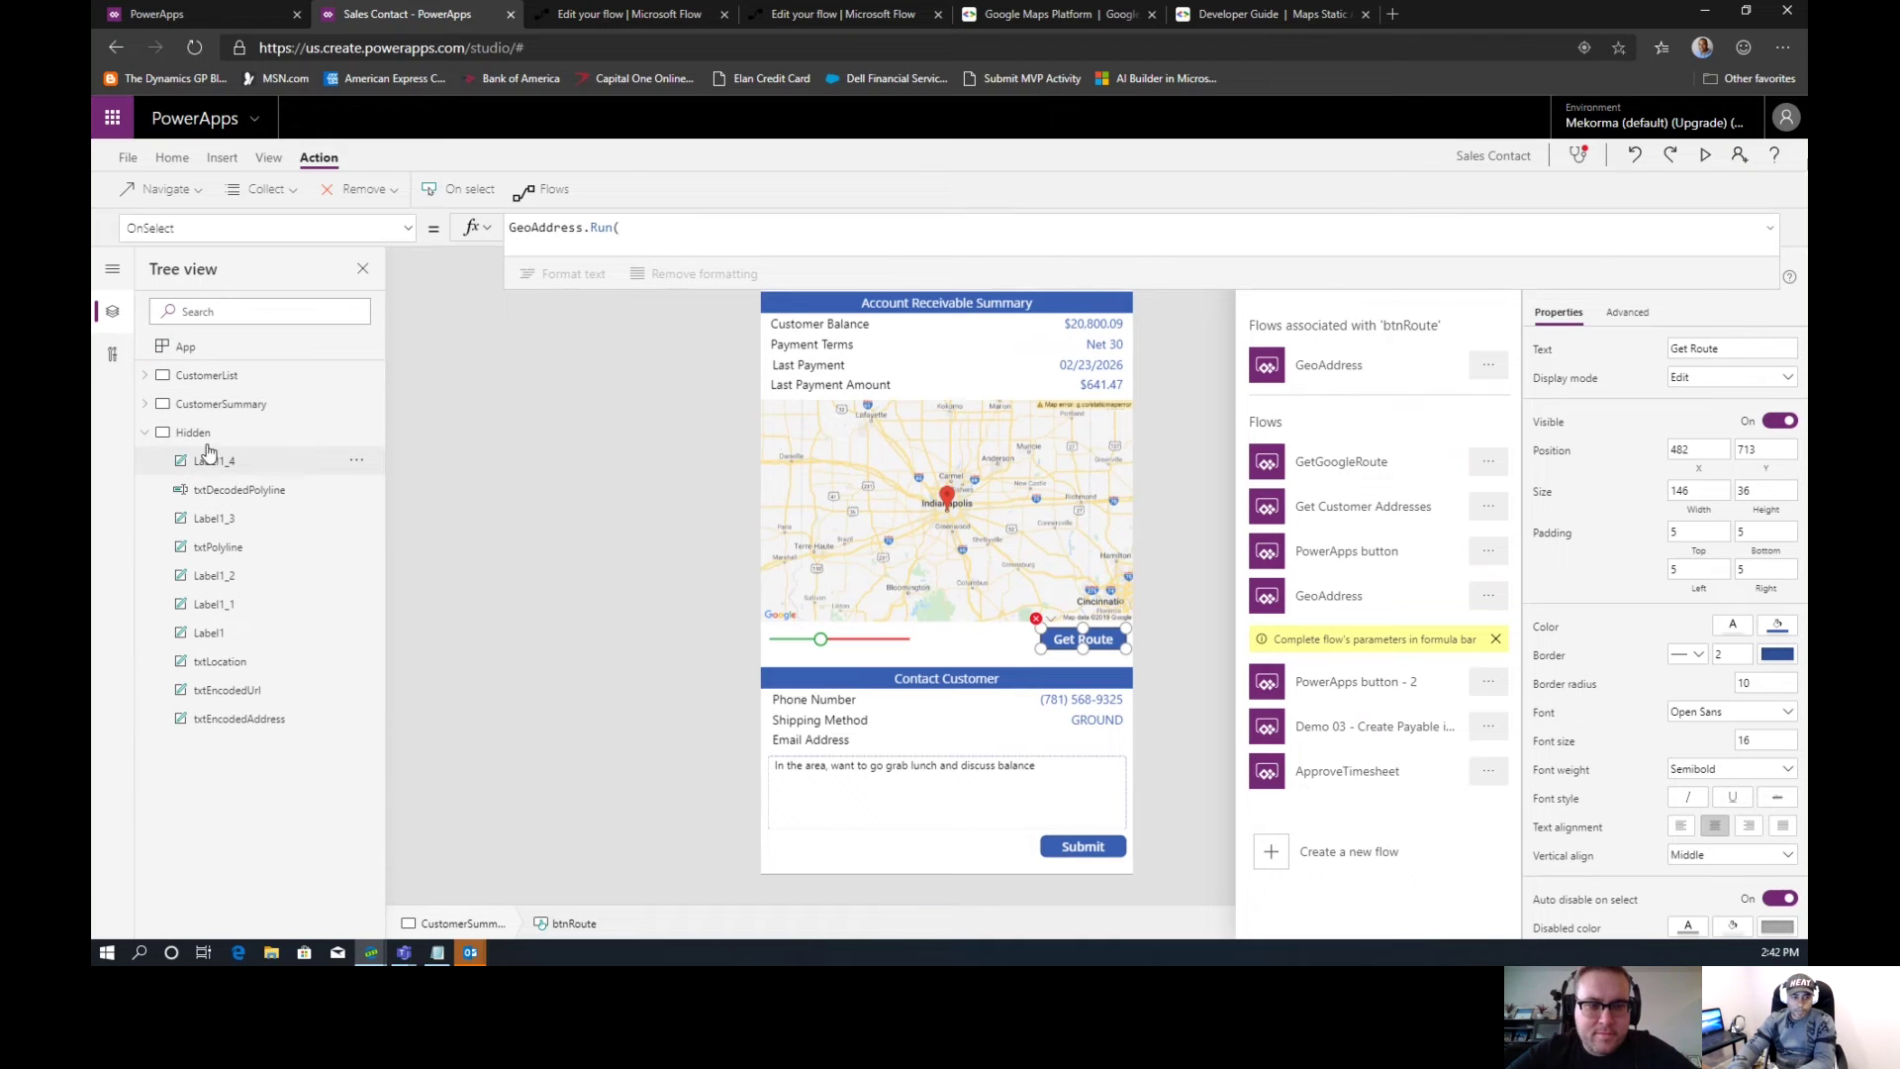
left_click(194, 433)
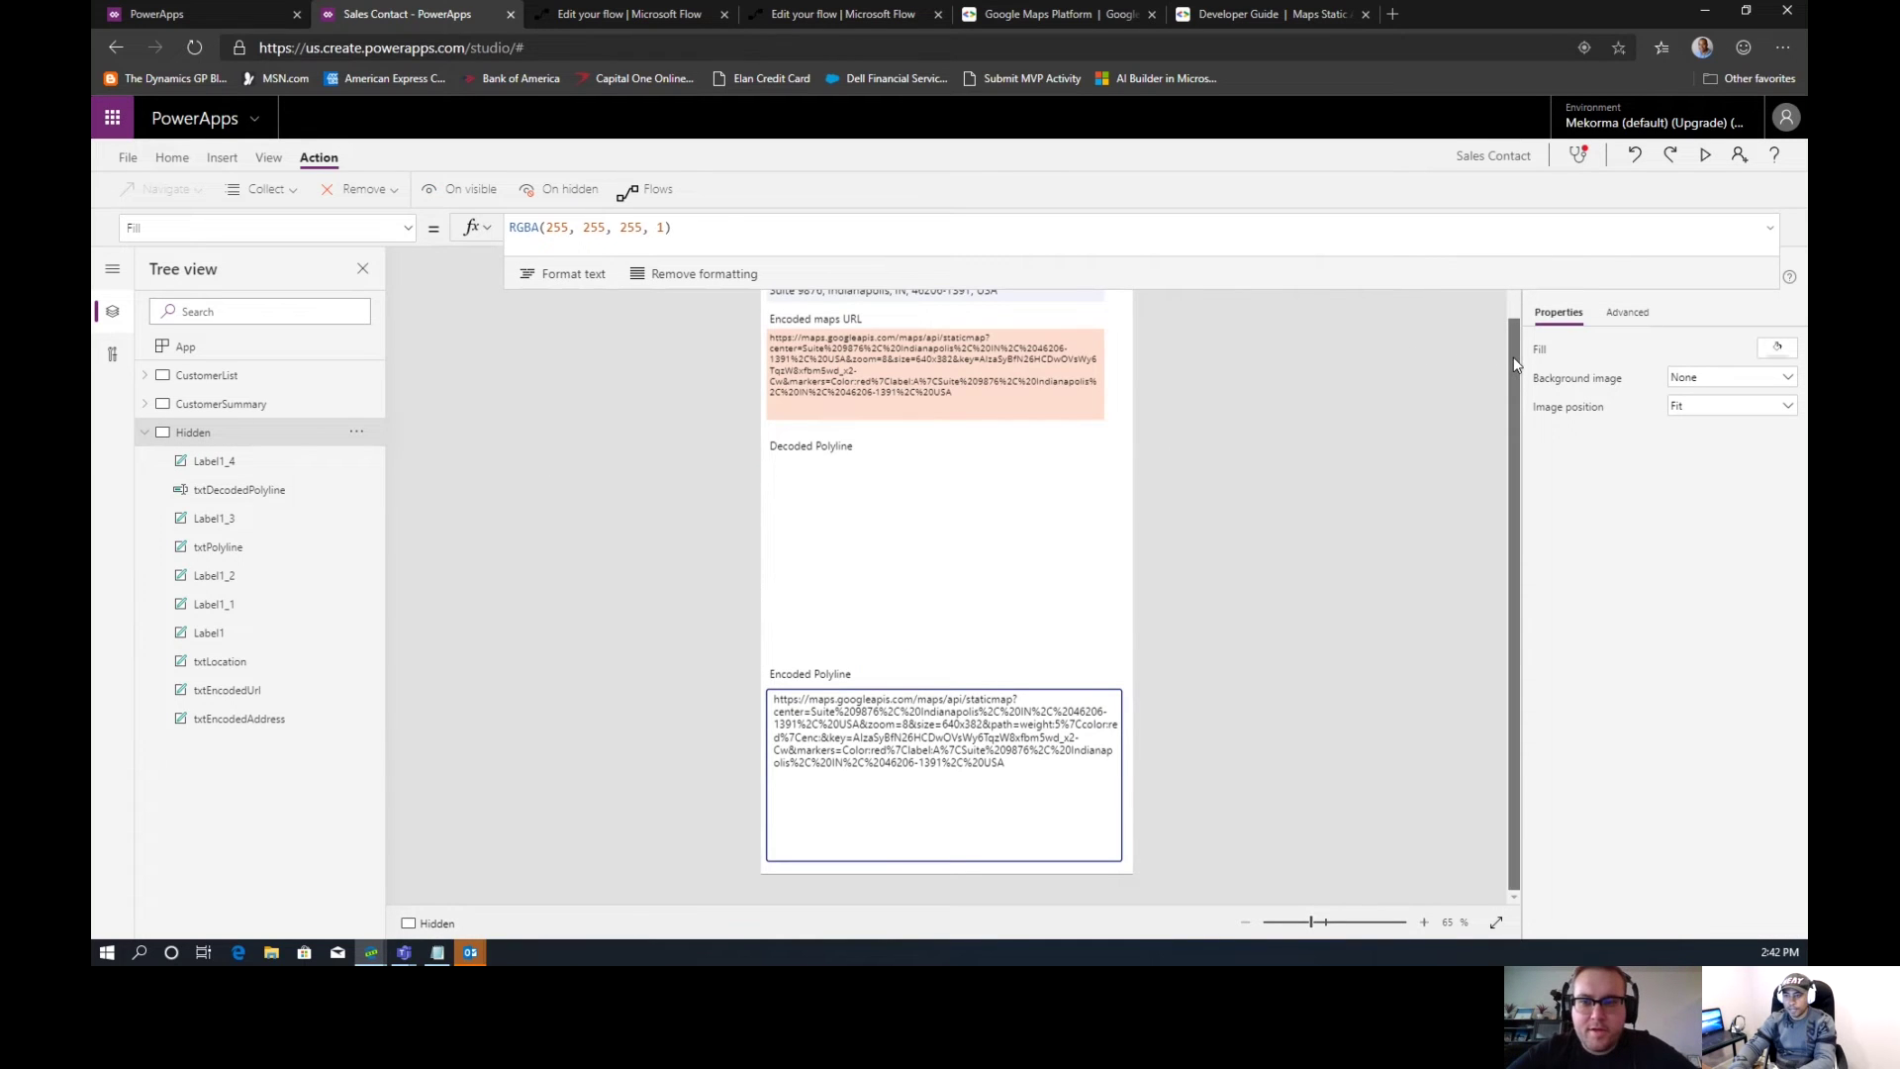
scroll(1514, 364, "up", 1)
left_click(804, 315)
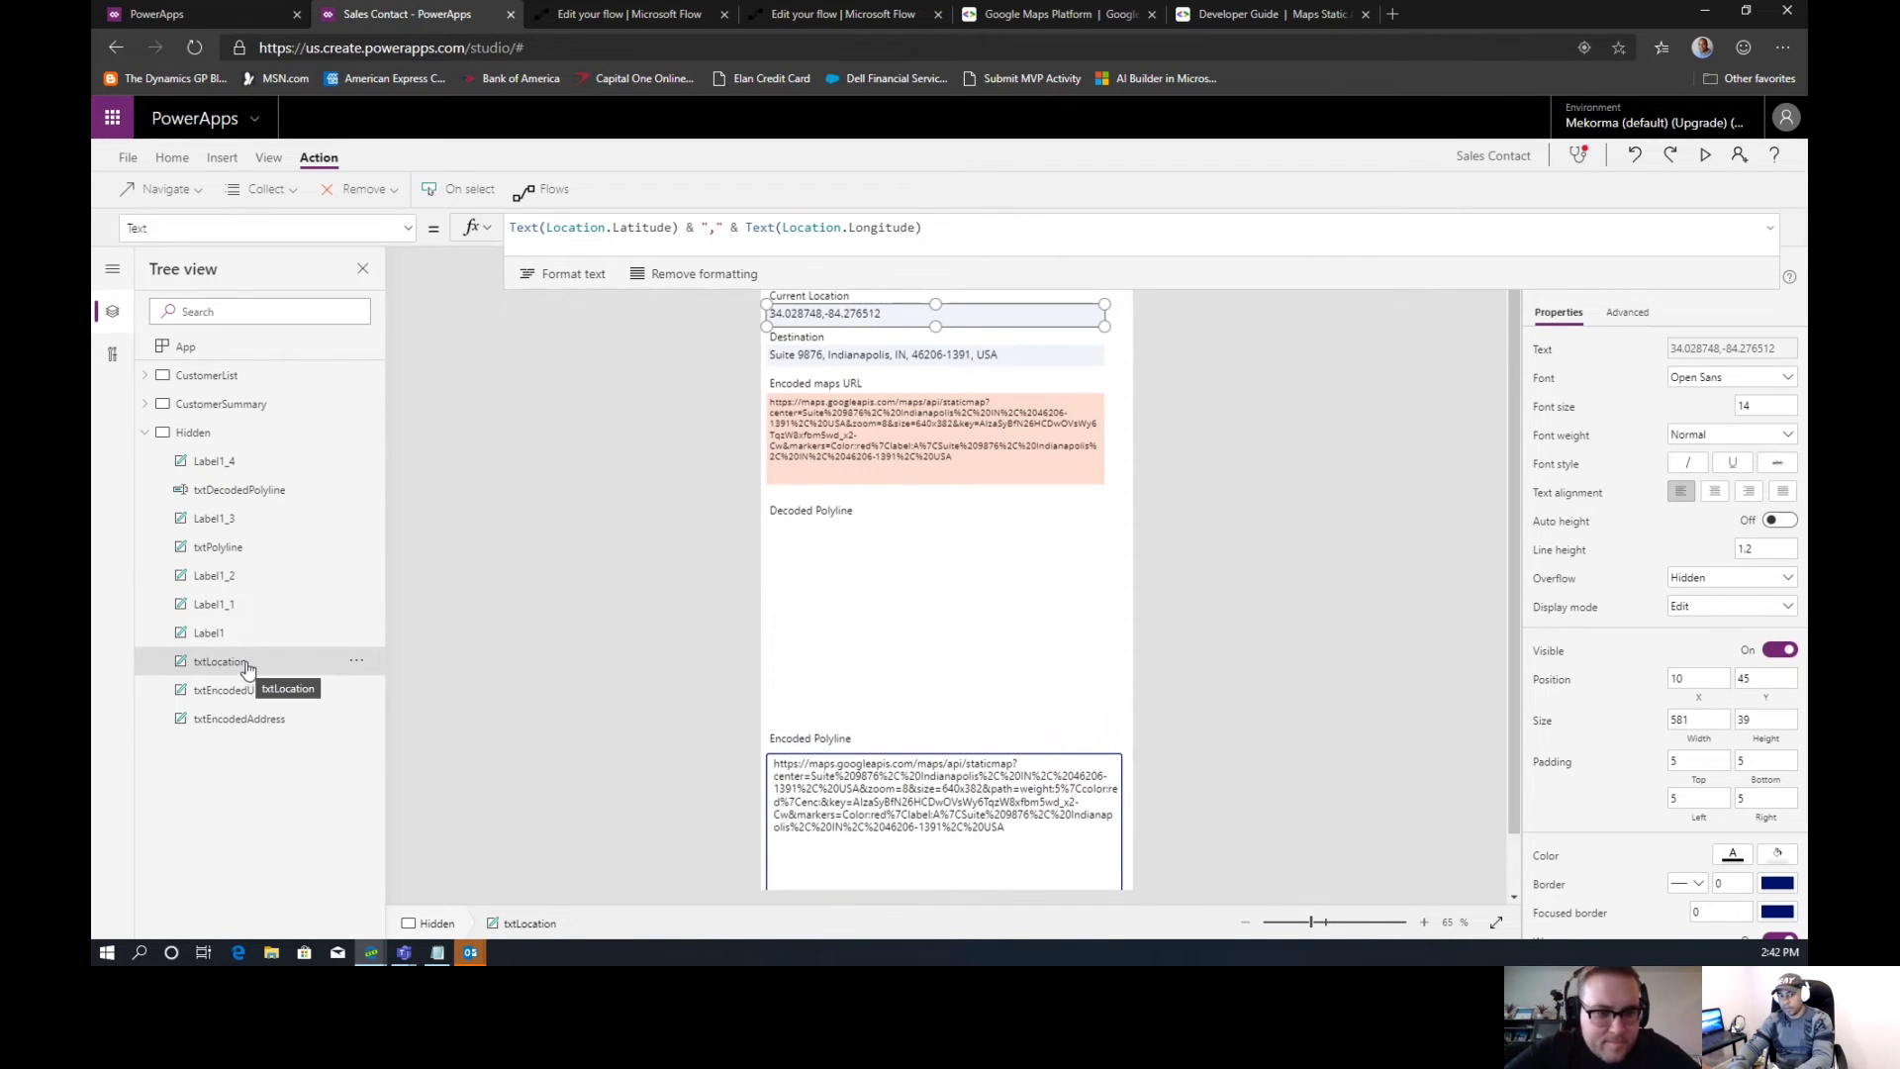
left_click(228, 404)
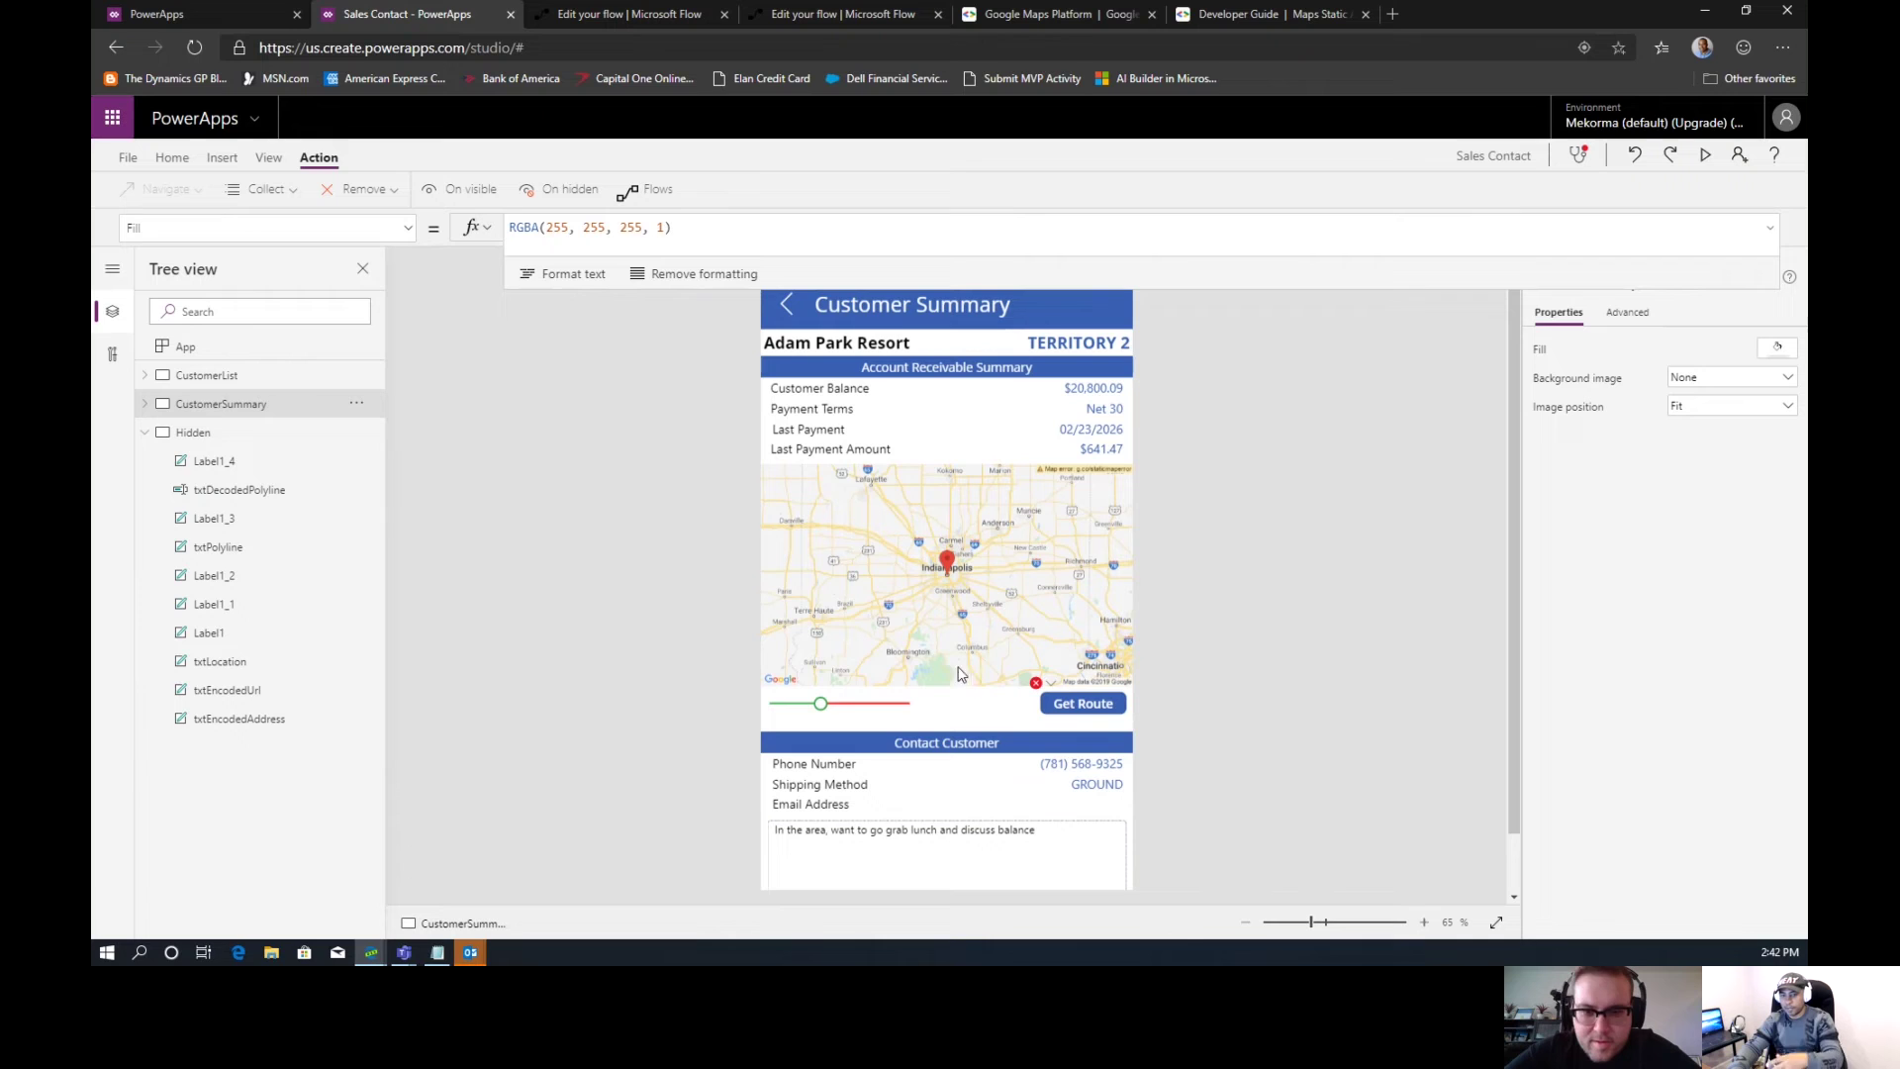
left_click(1085, 705)
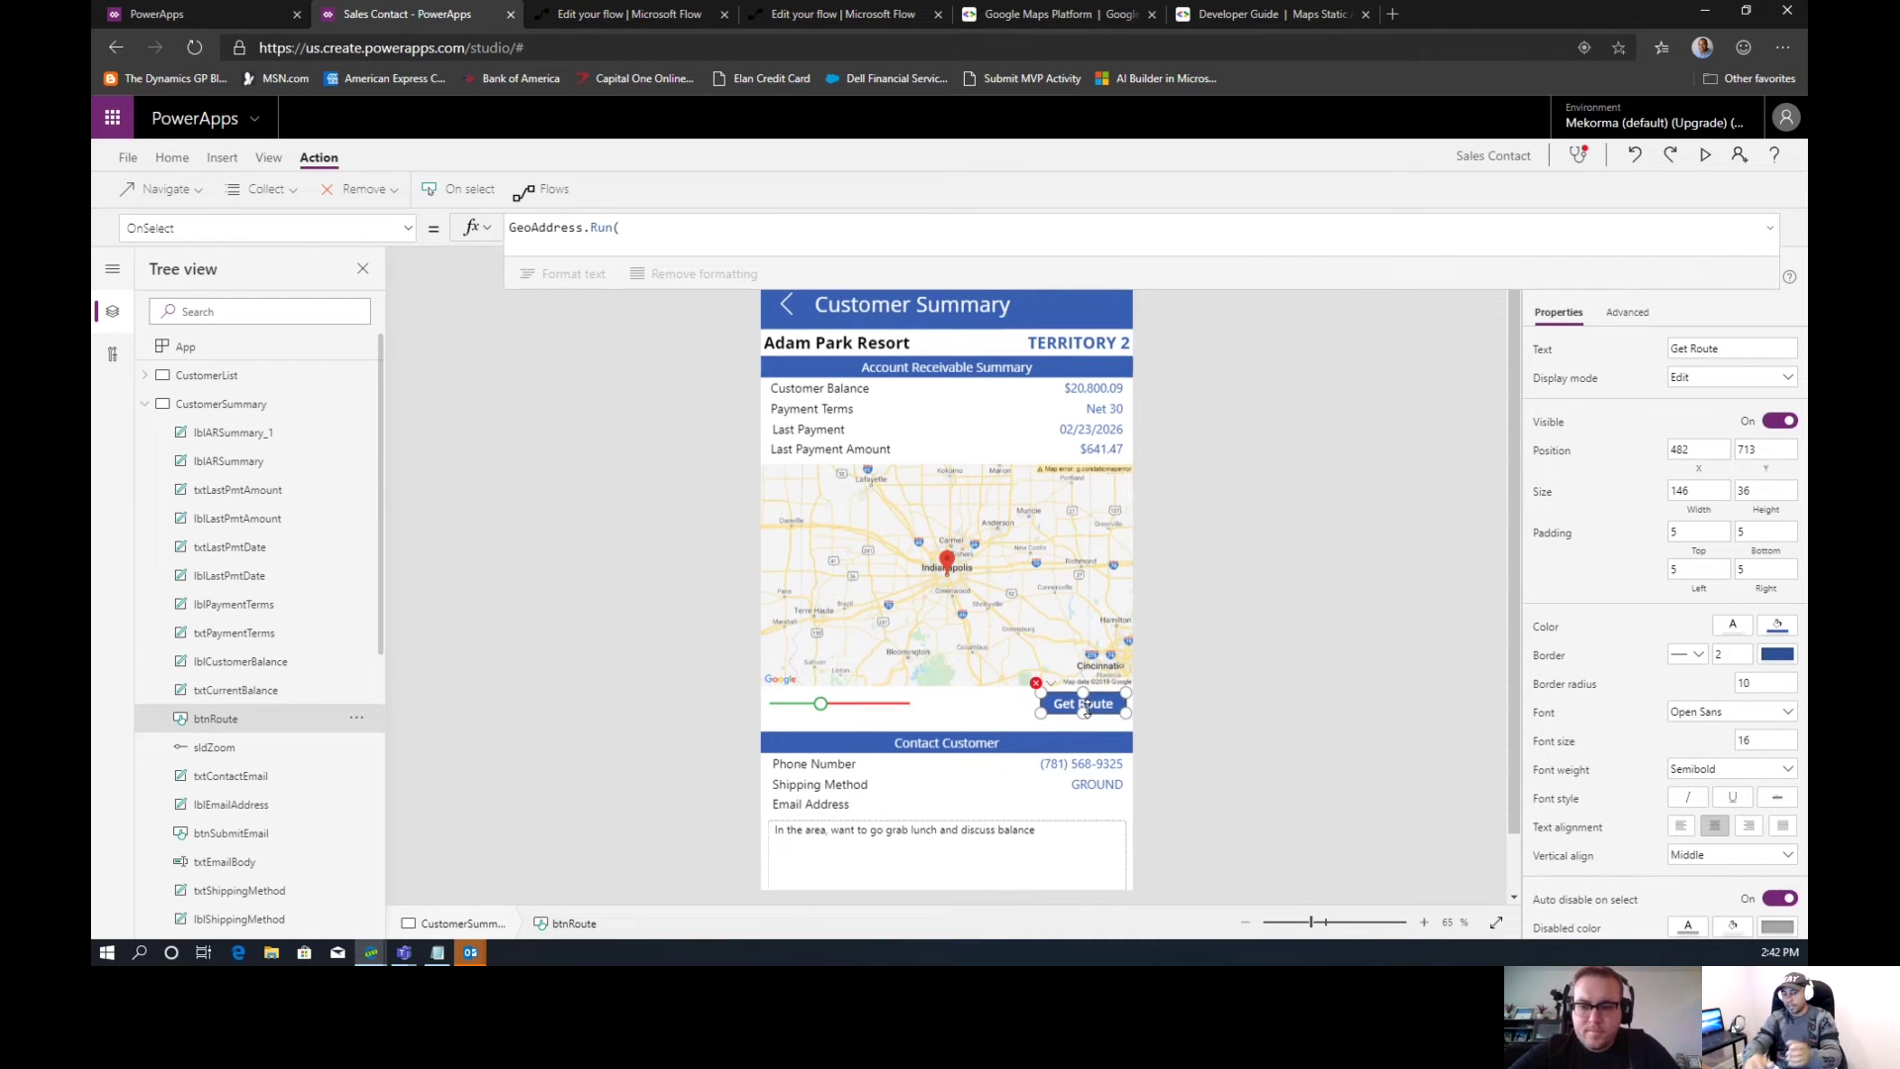
left_click(784, 240)
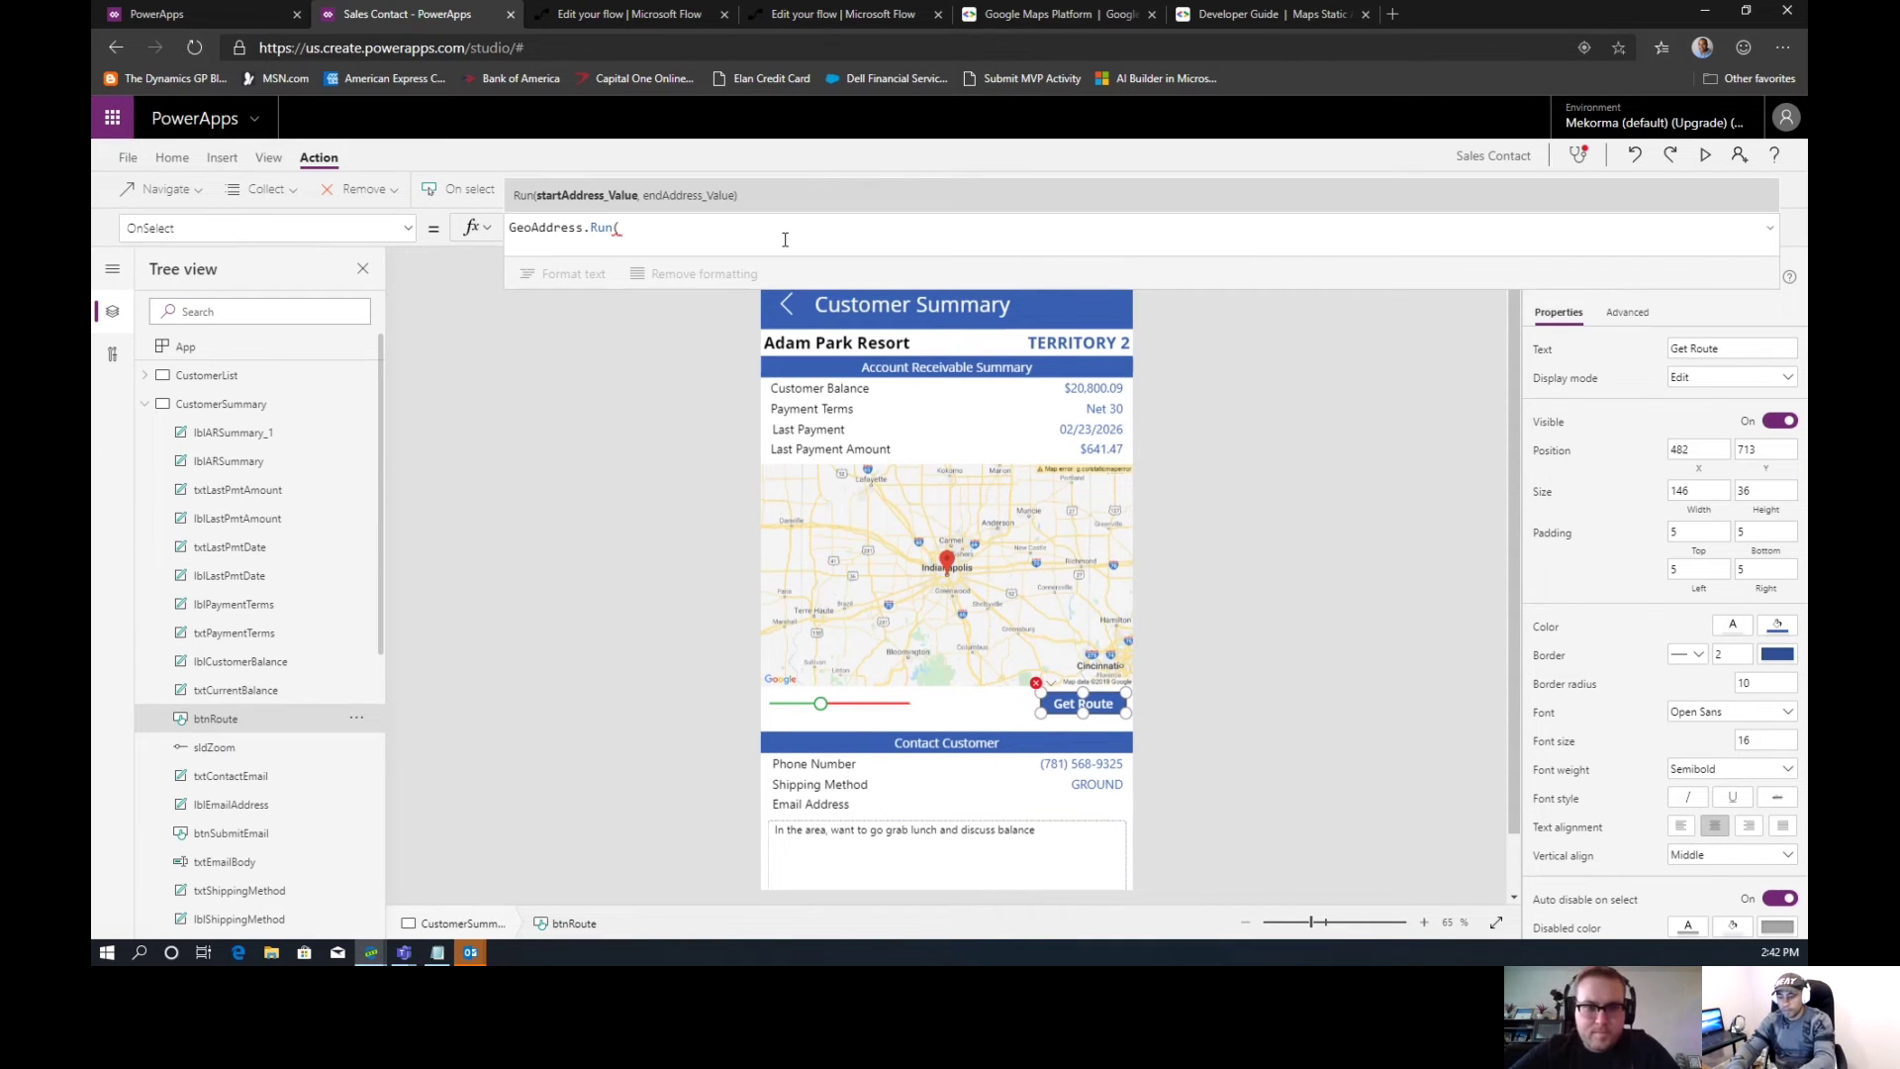
Enter txtLocation.Text as the first GeoAddress.Run argument in Get Route's OnSelect
type("txt")
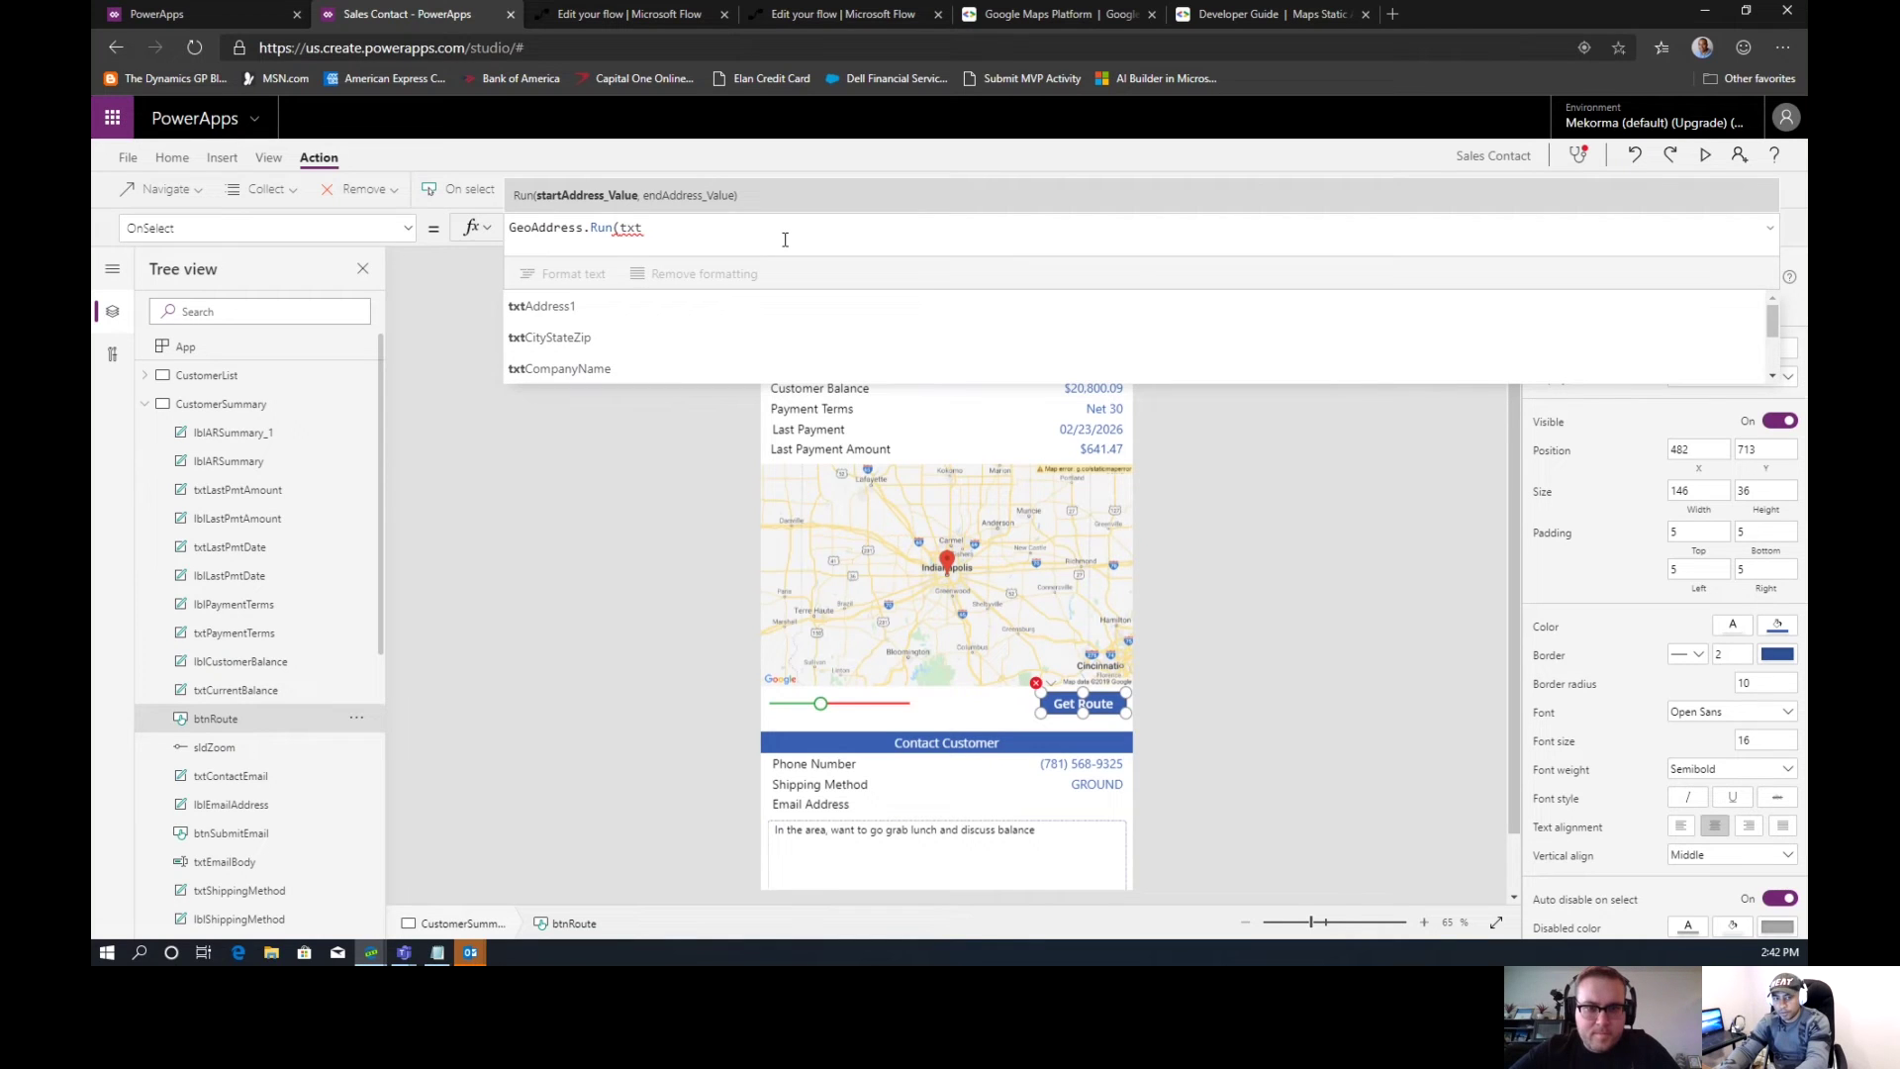
type("Loca")
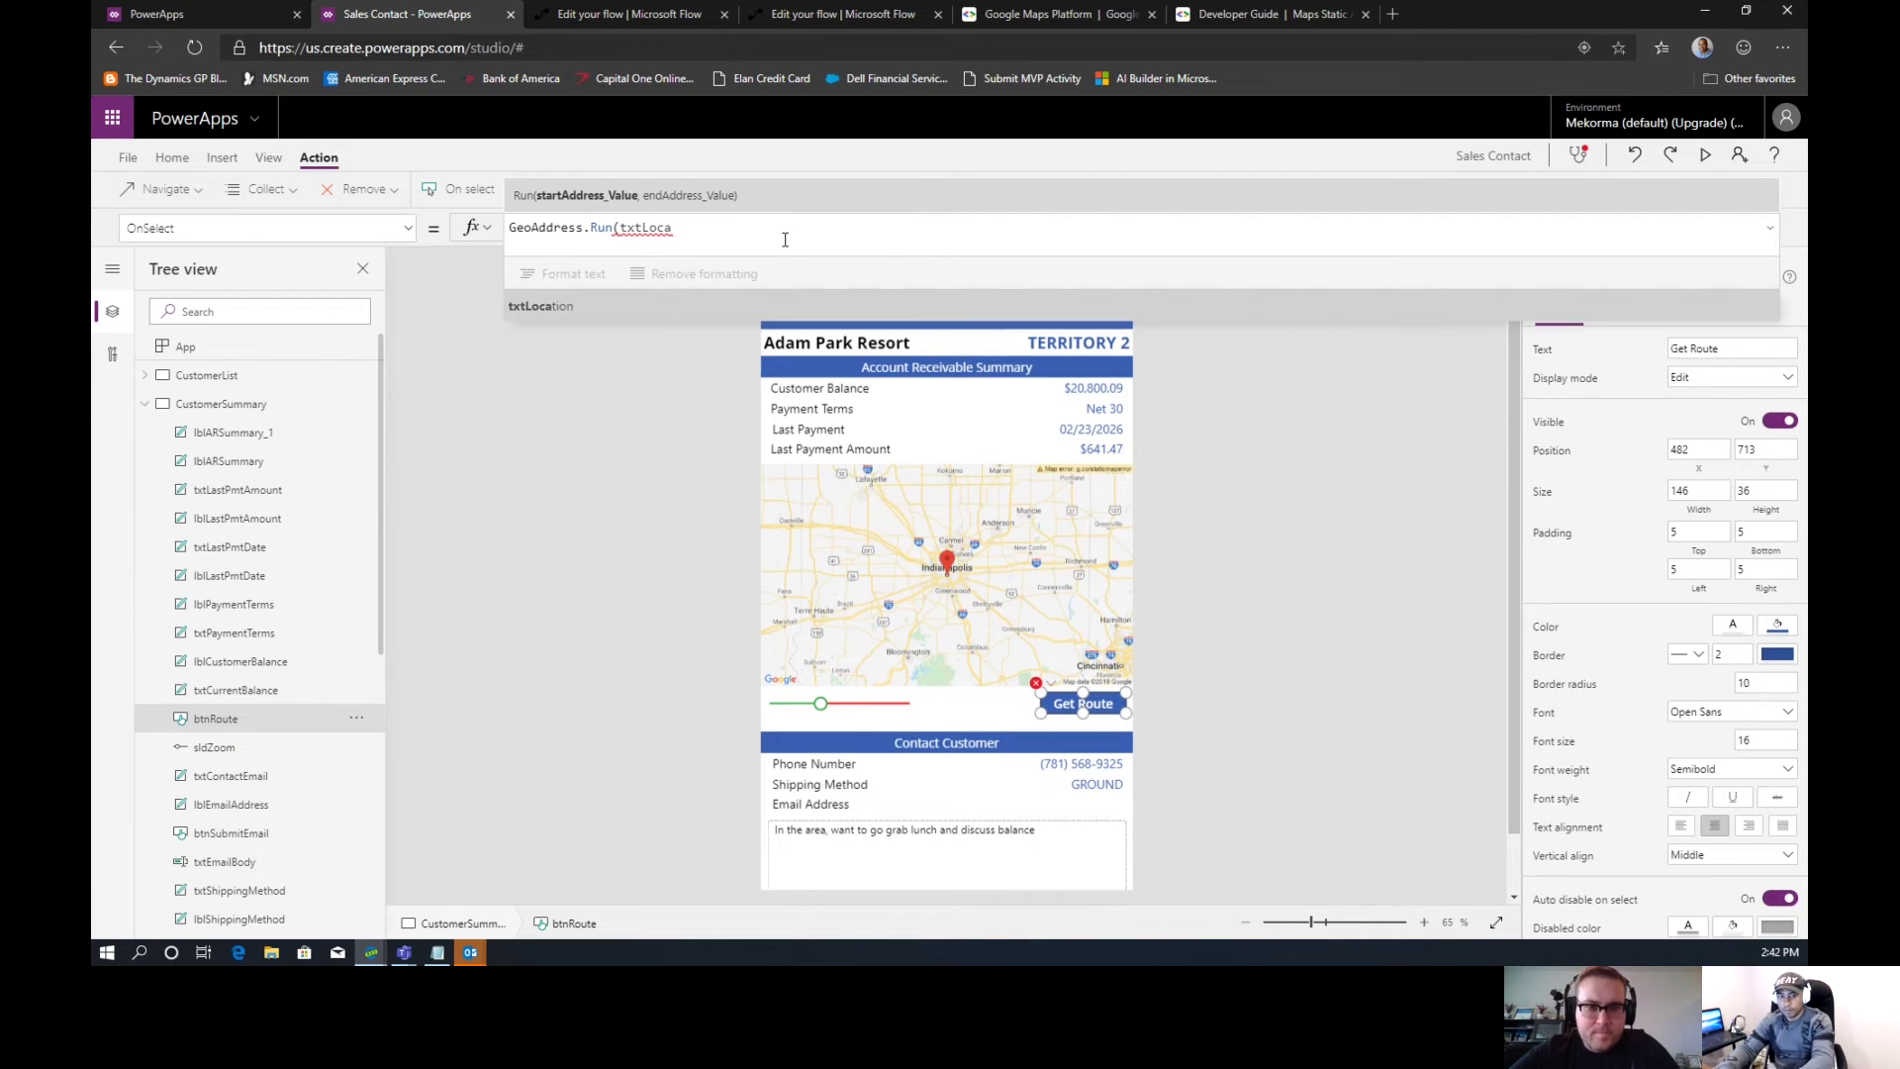
key("Tab")
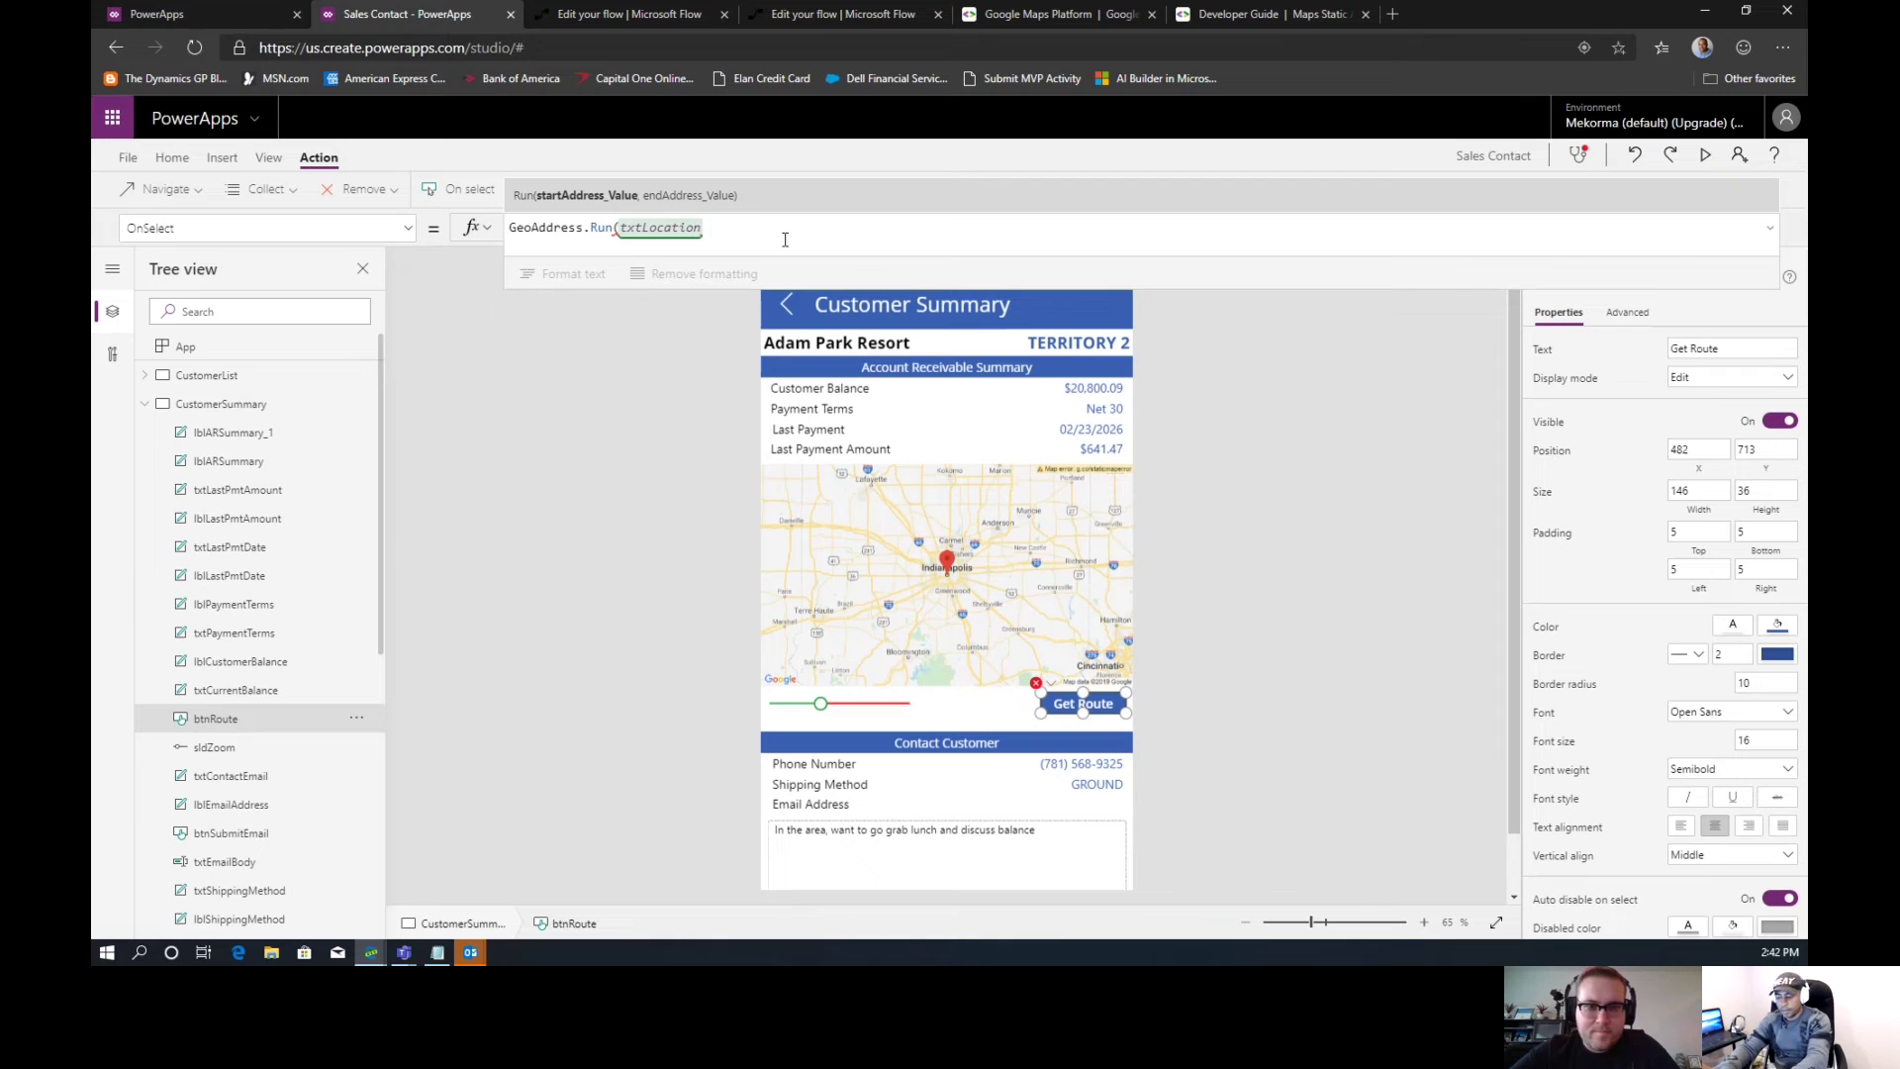
type(".")
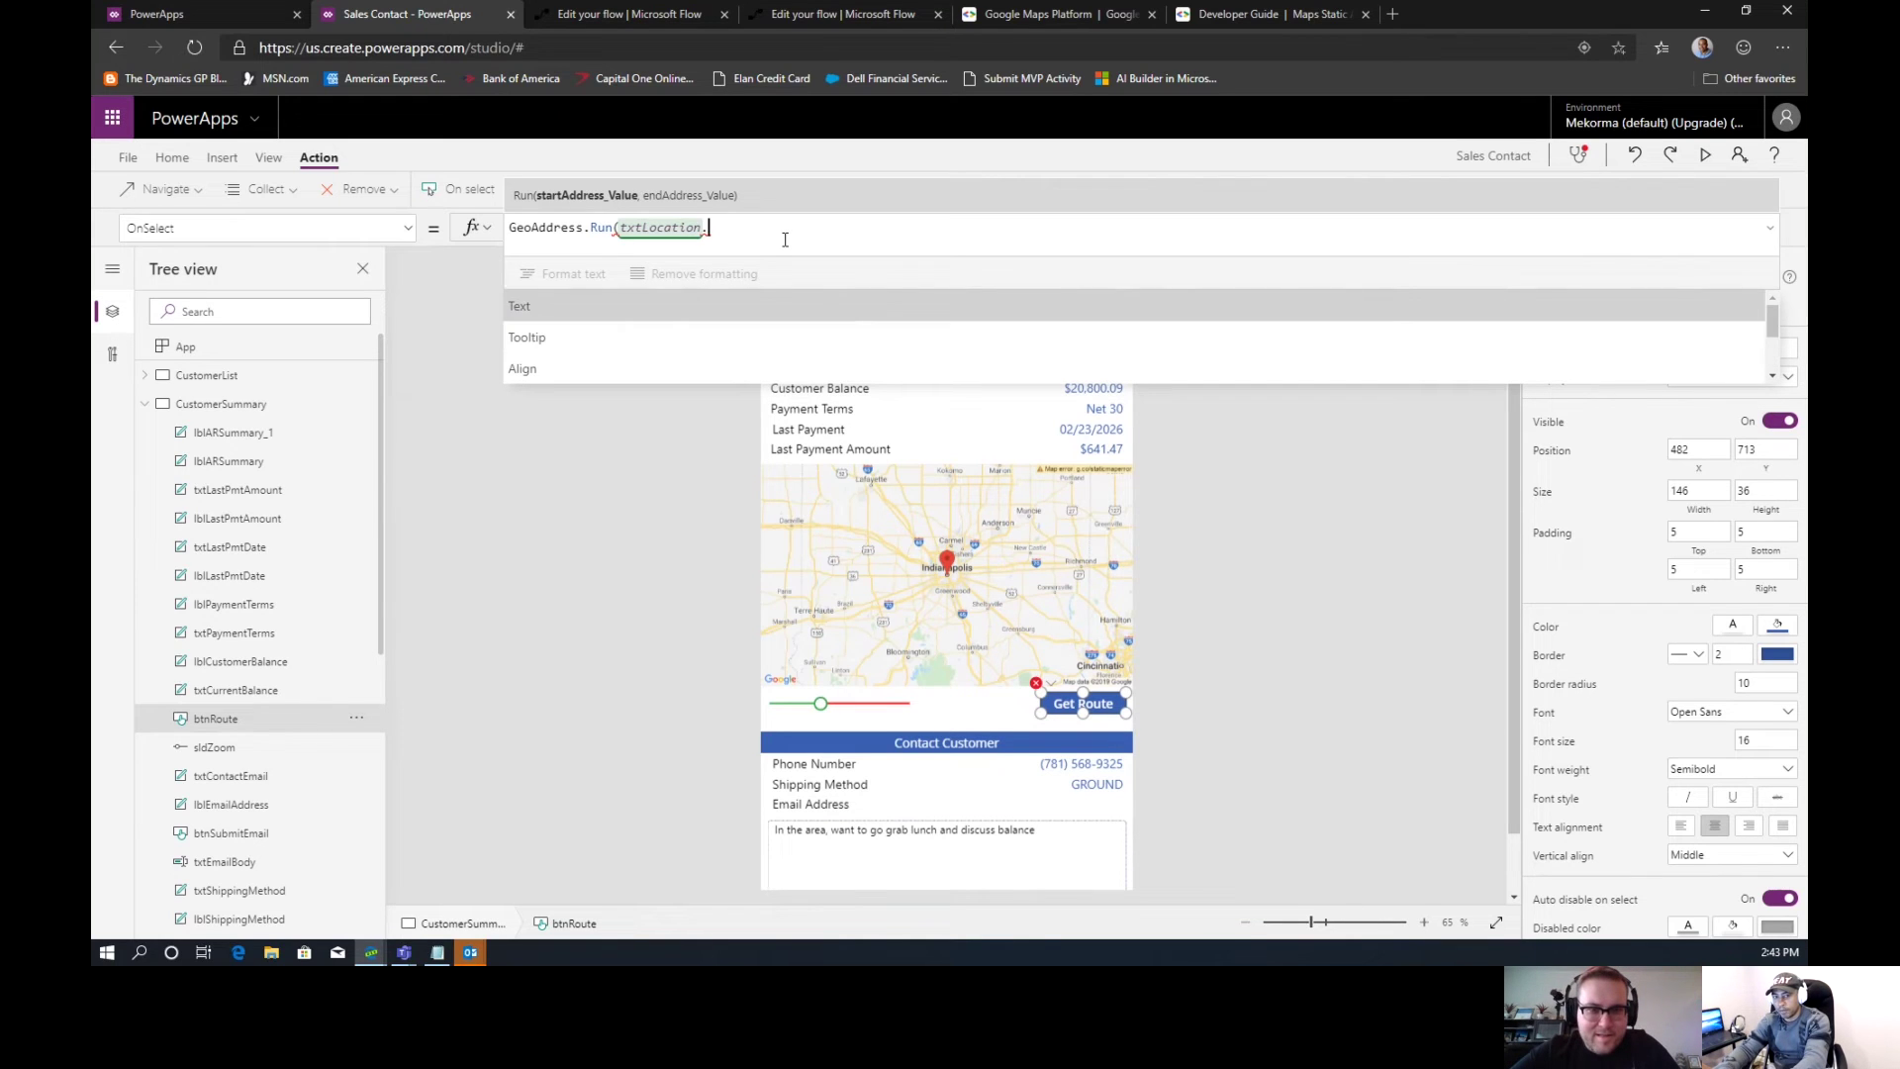
key("Tab")
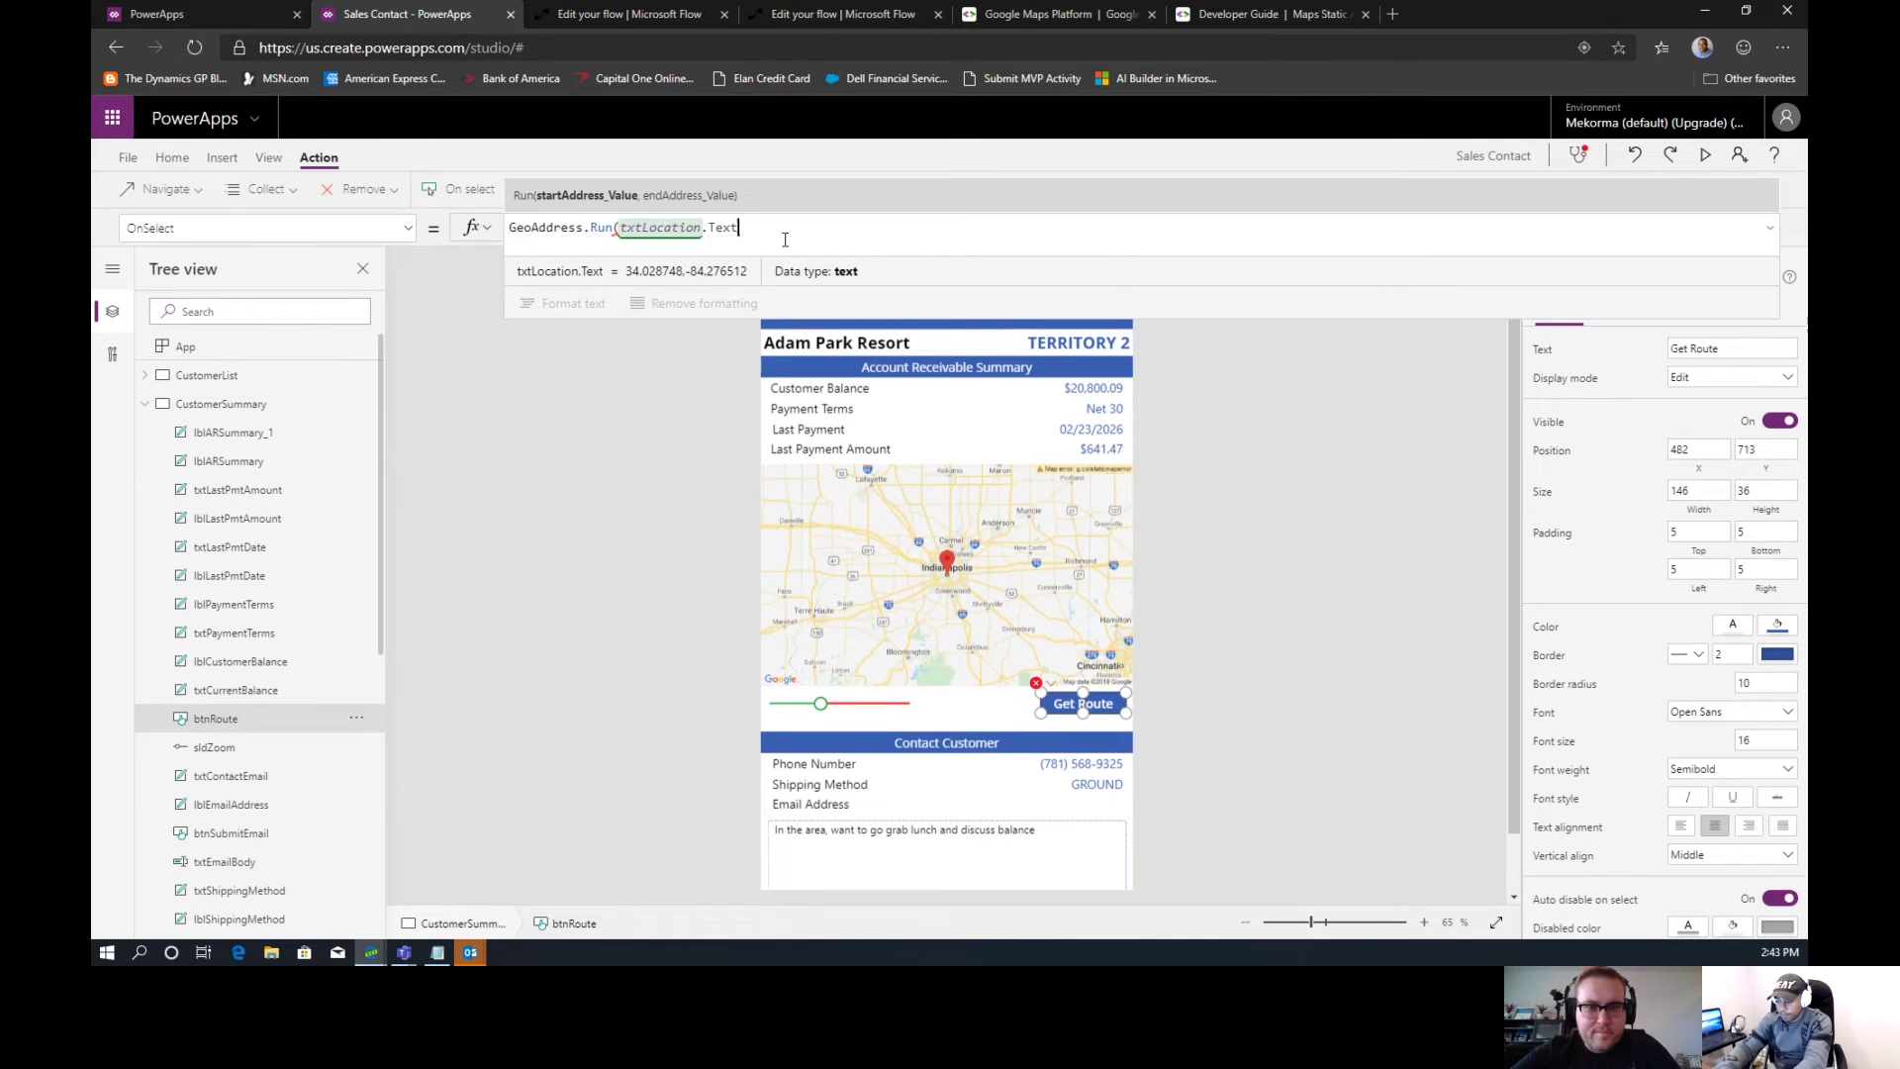
type(",")
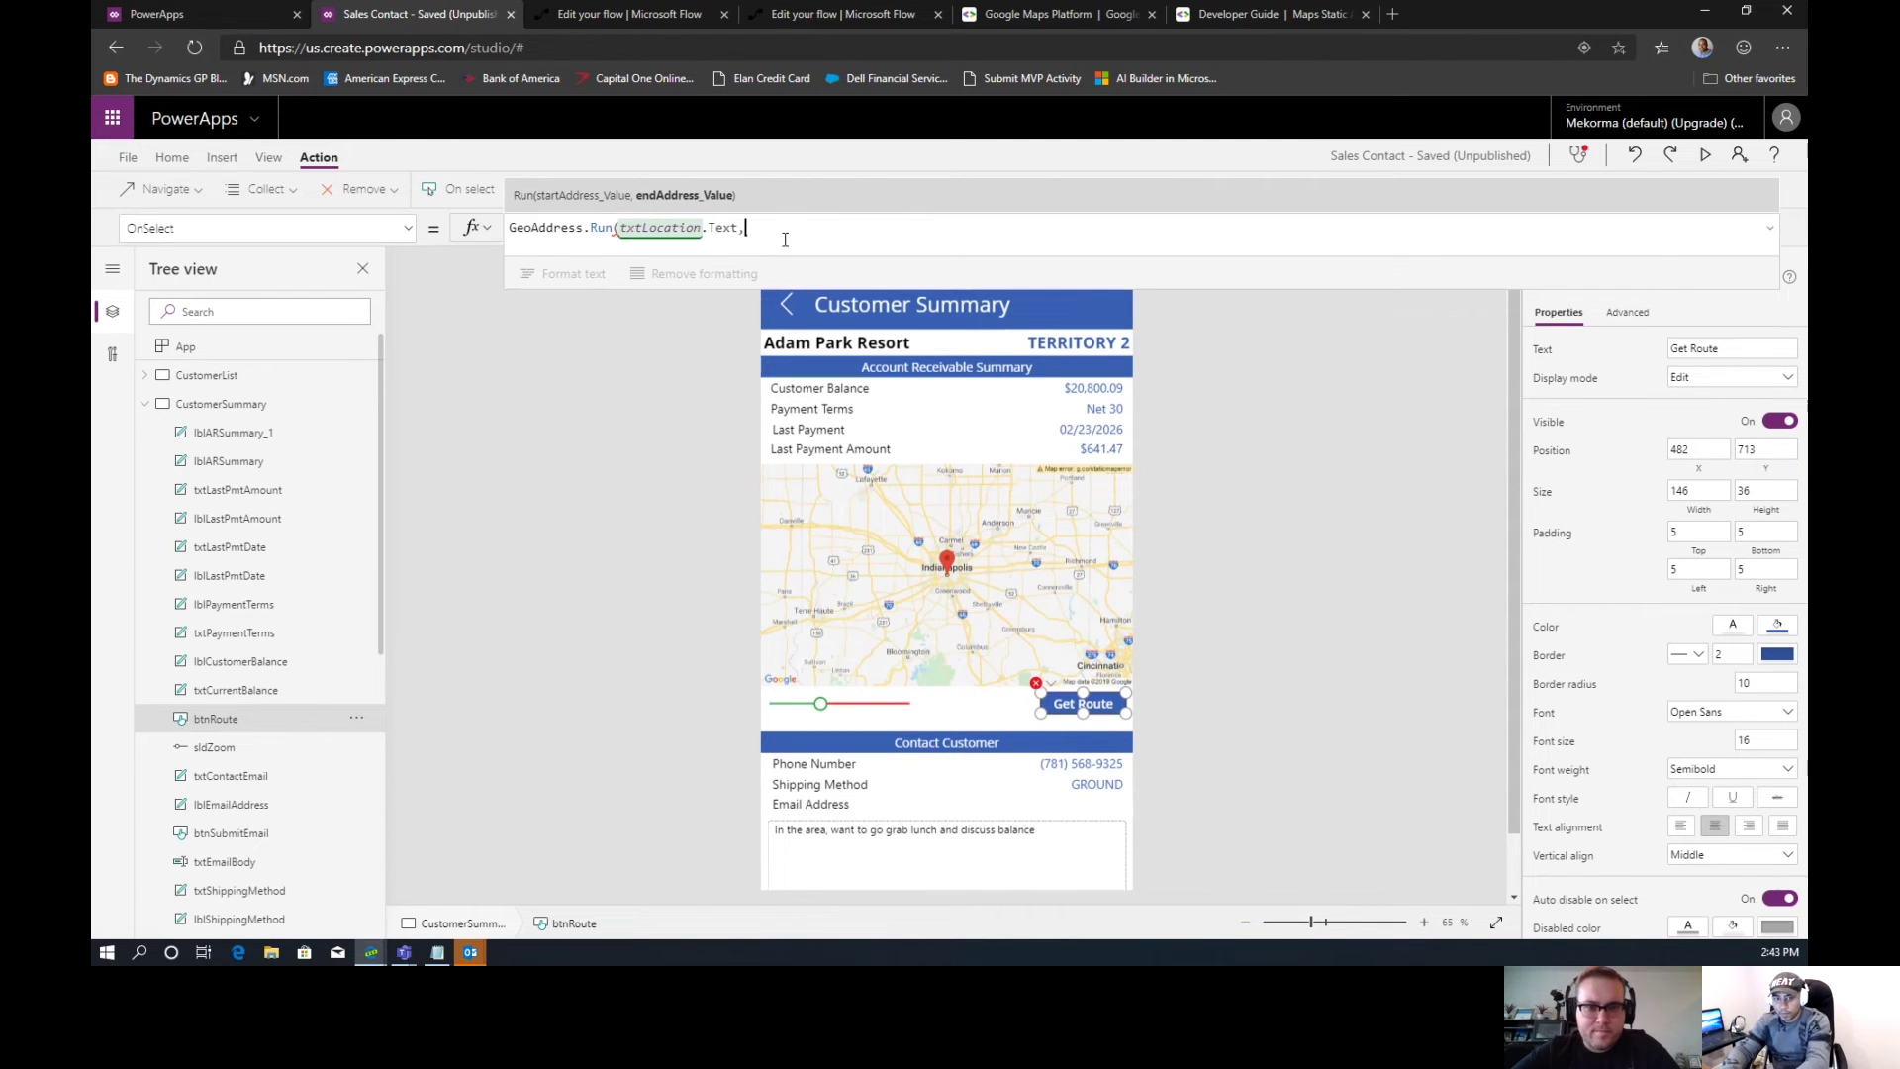
left_click(146, 404)
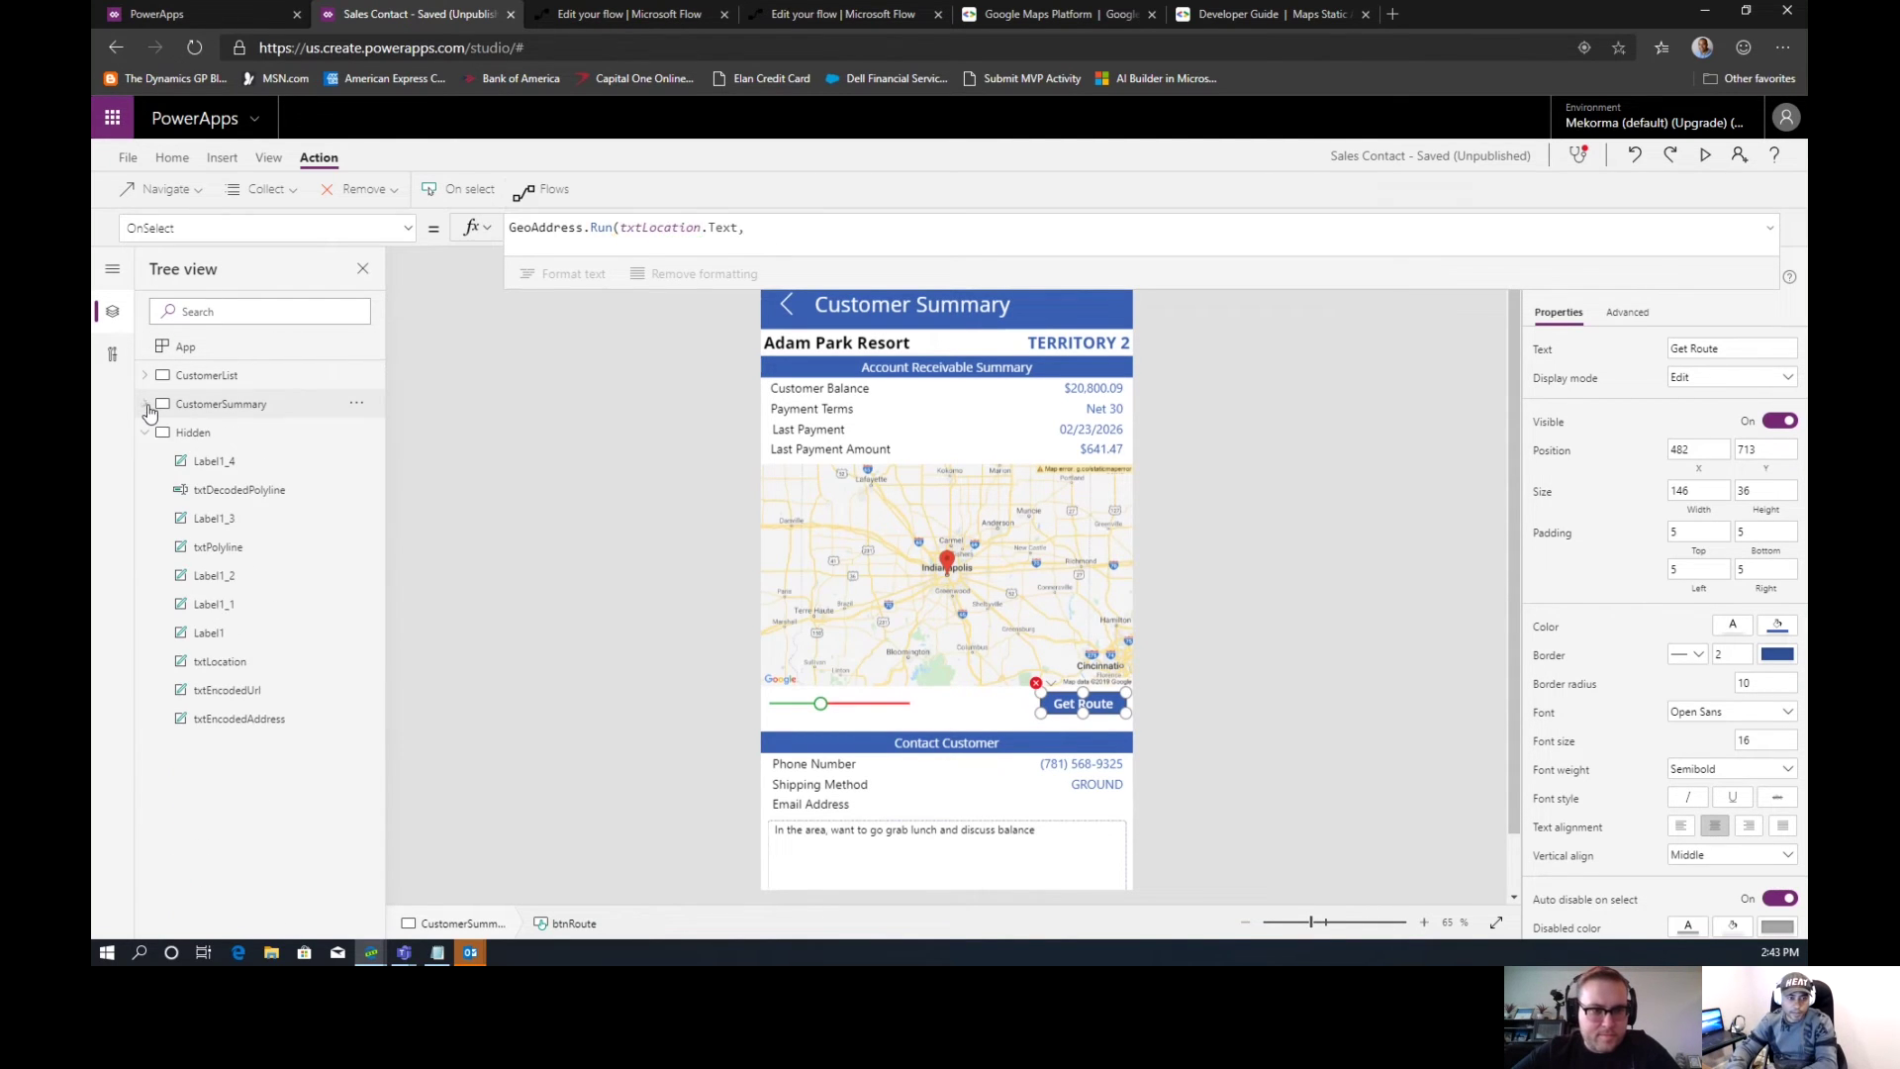
Inspect the txtEncodedAddress destination label's formula on the Hidden screen
left_click(206, 436)
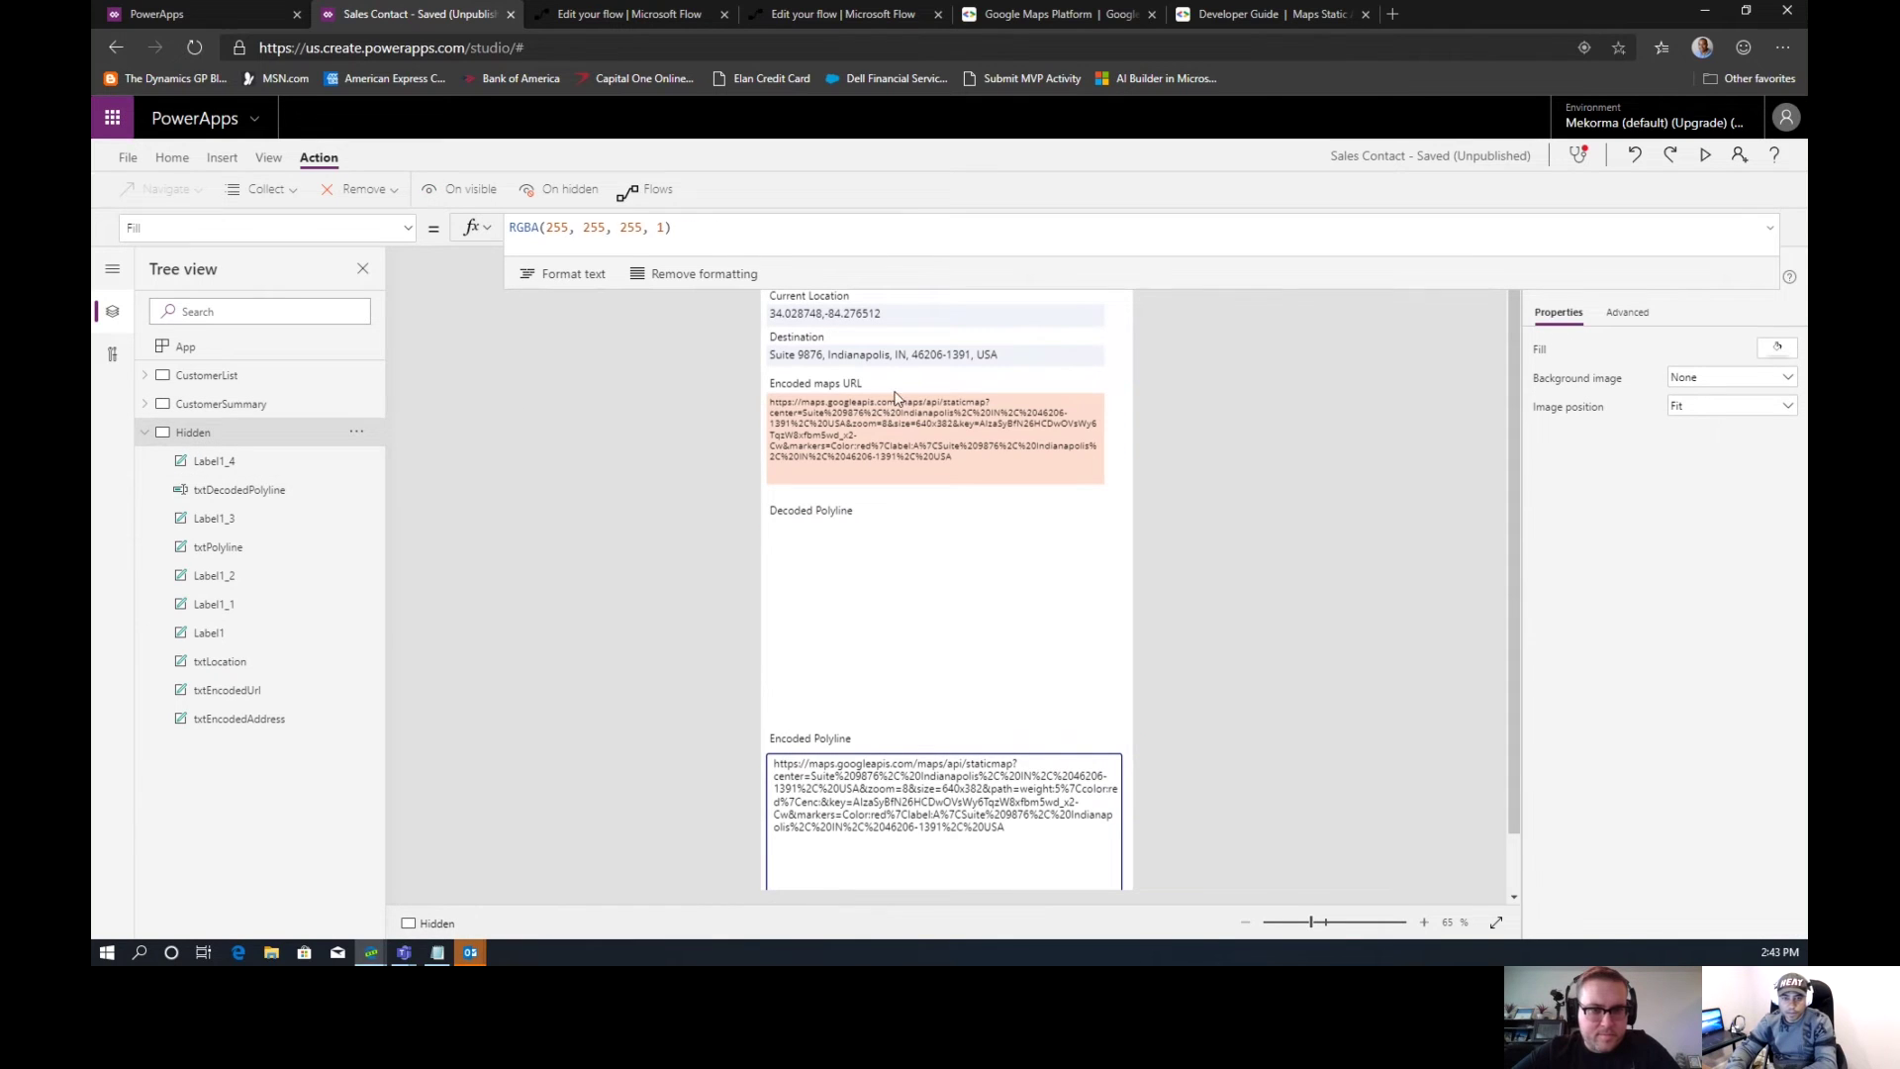
left_click(858, 358)
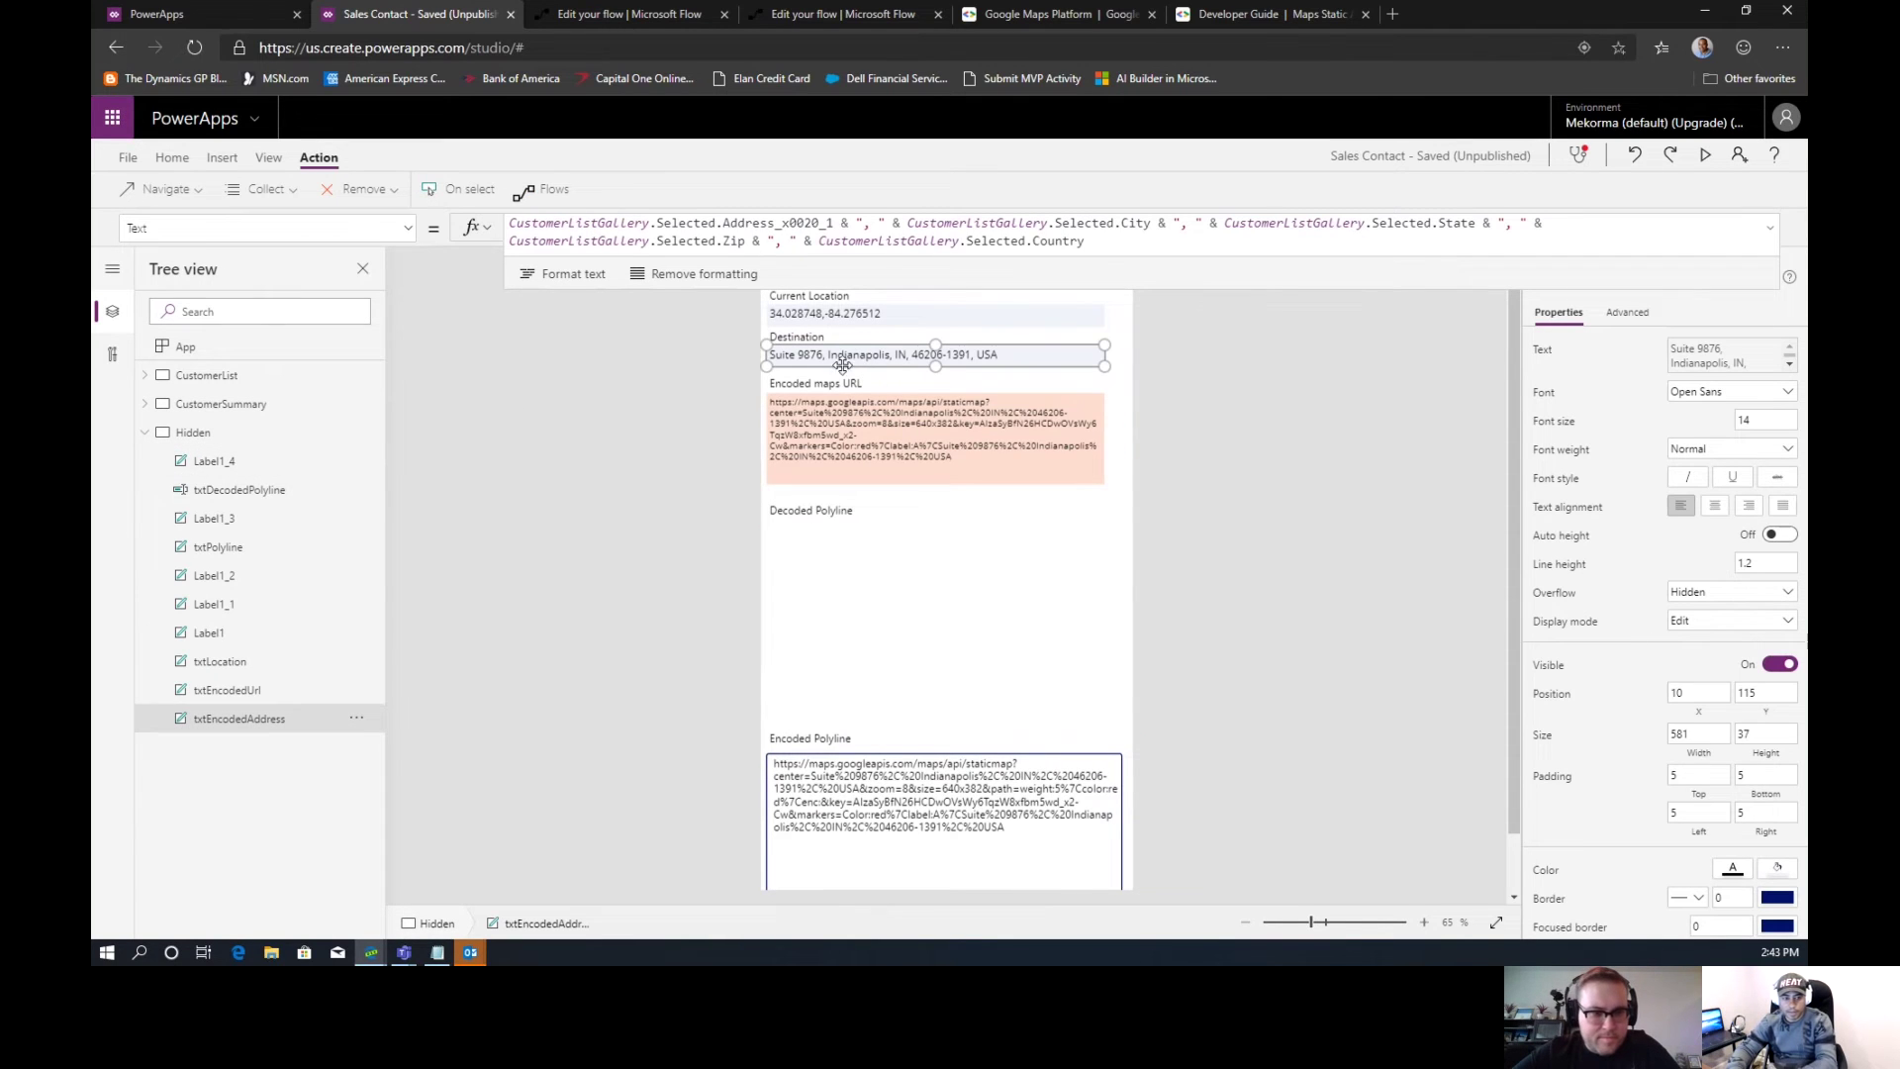
left_click(197, 406)
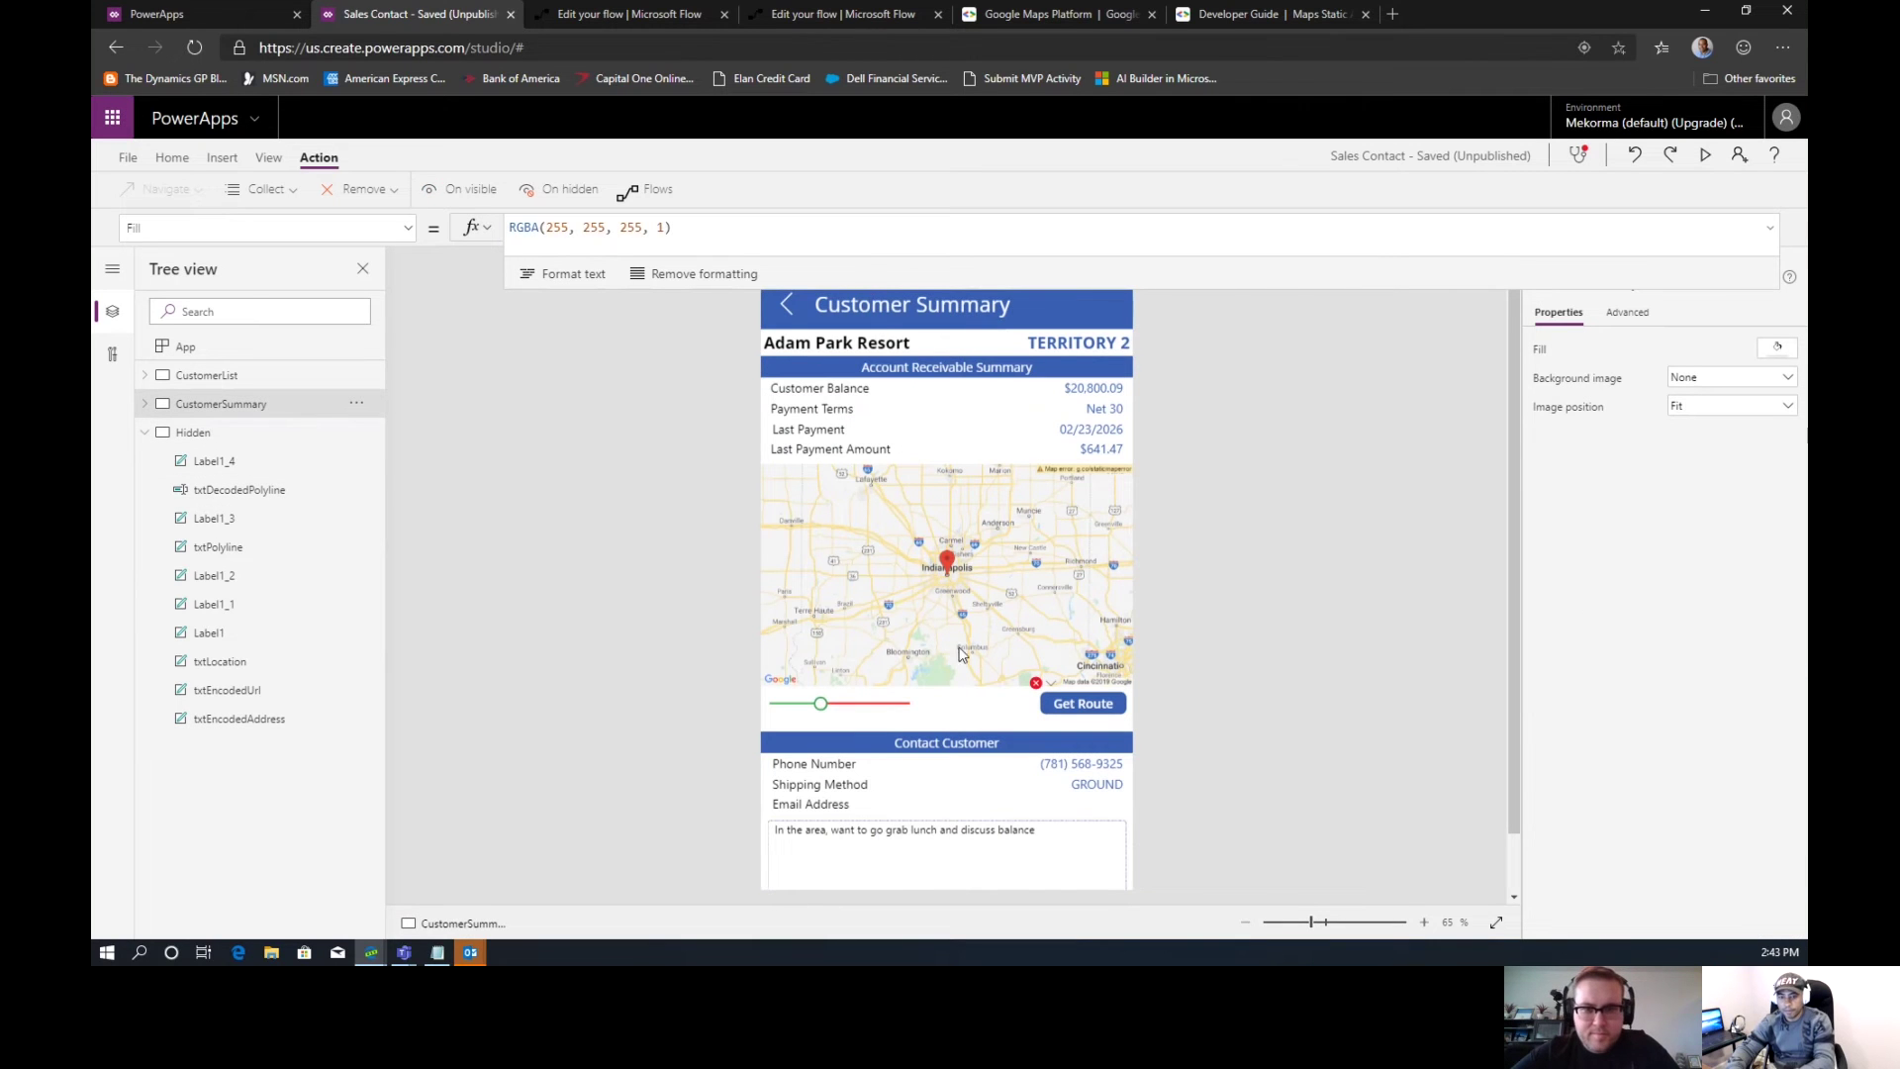
Add txtEncodedAddress.Text as the second GeoAddress.Run argument on Get Route
left_click(1069, 707)
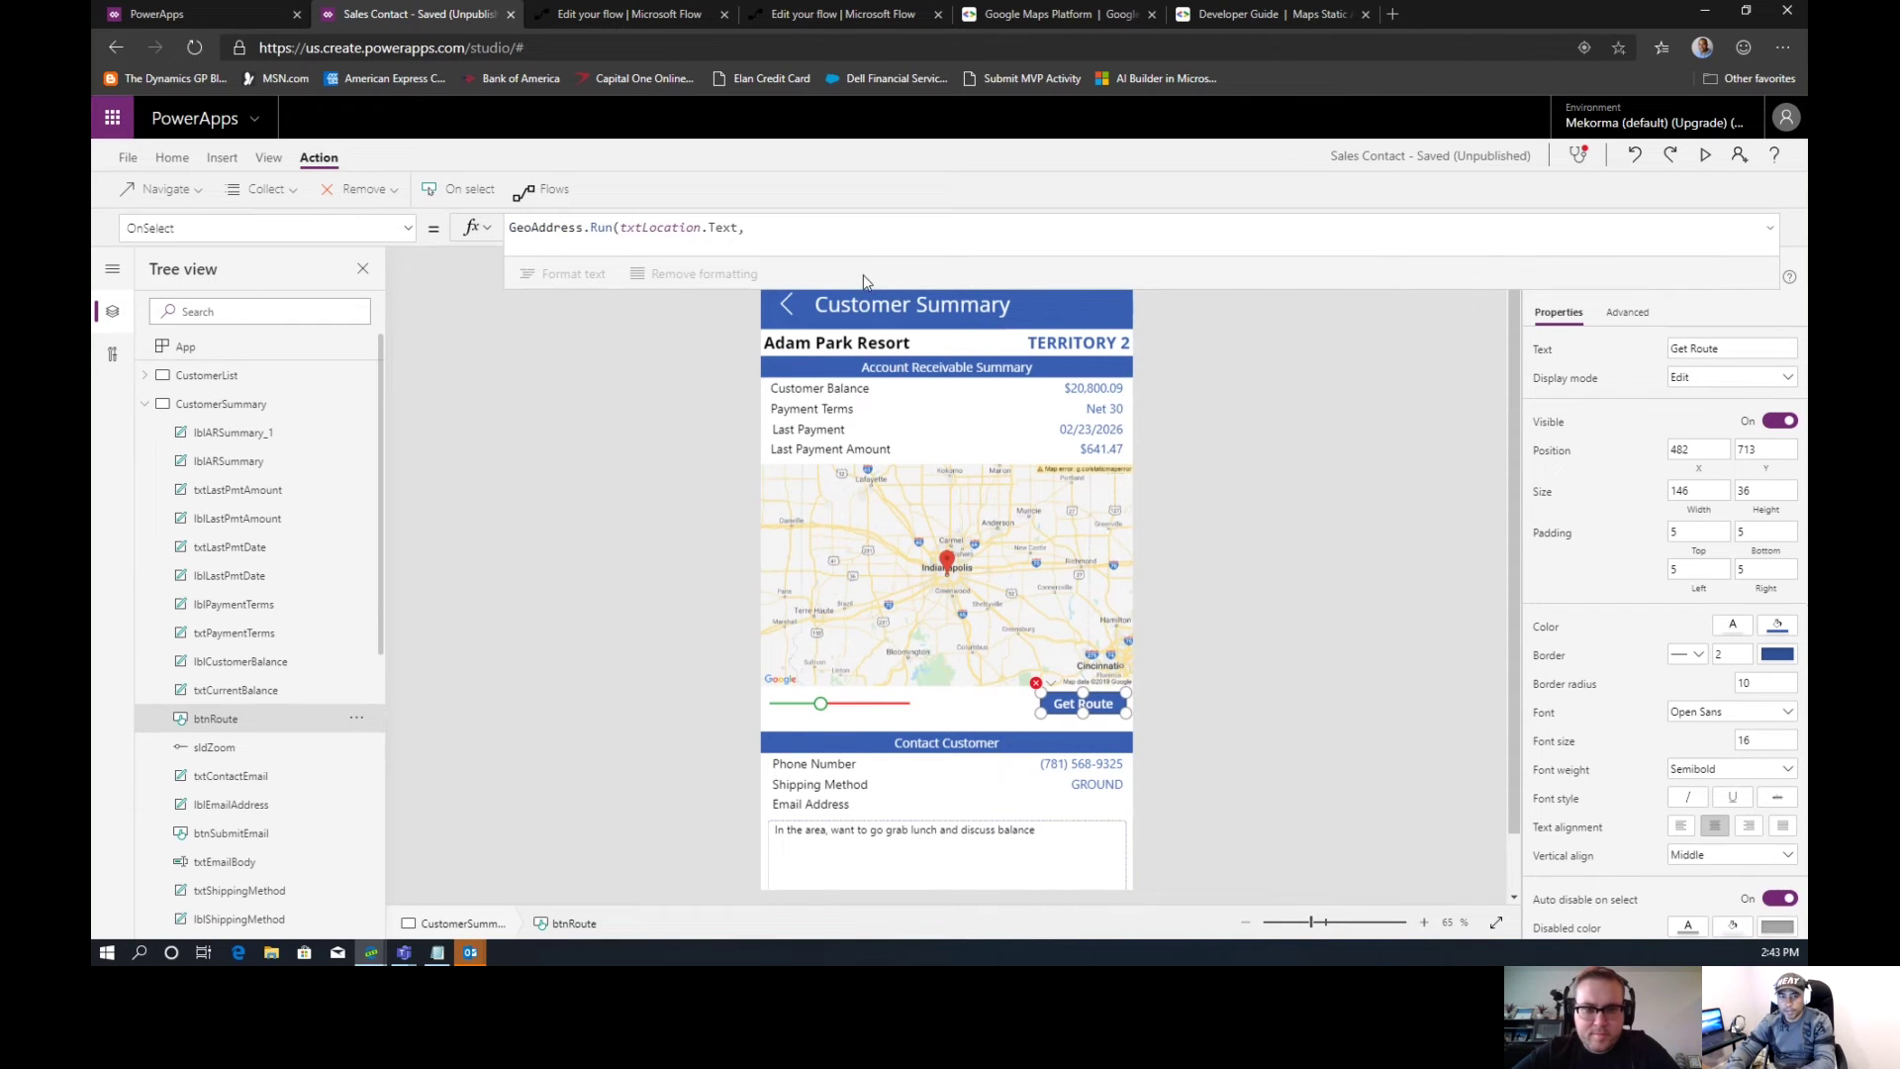
left_click(822, 229)
type("tx")
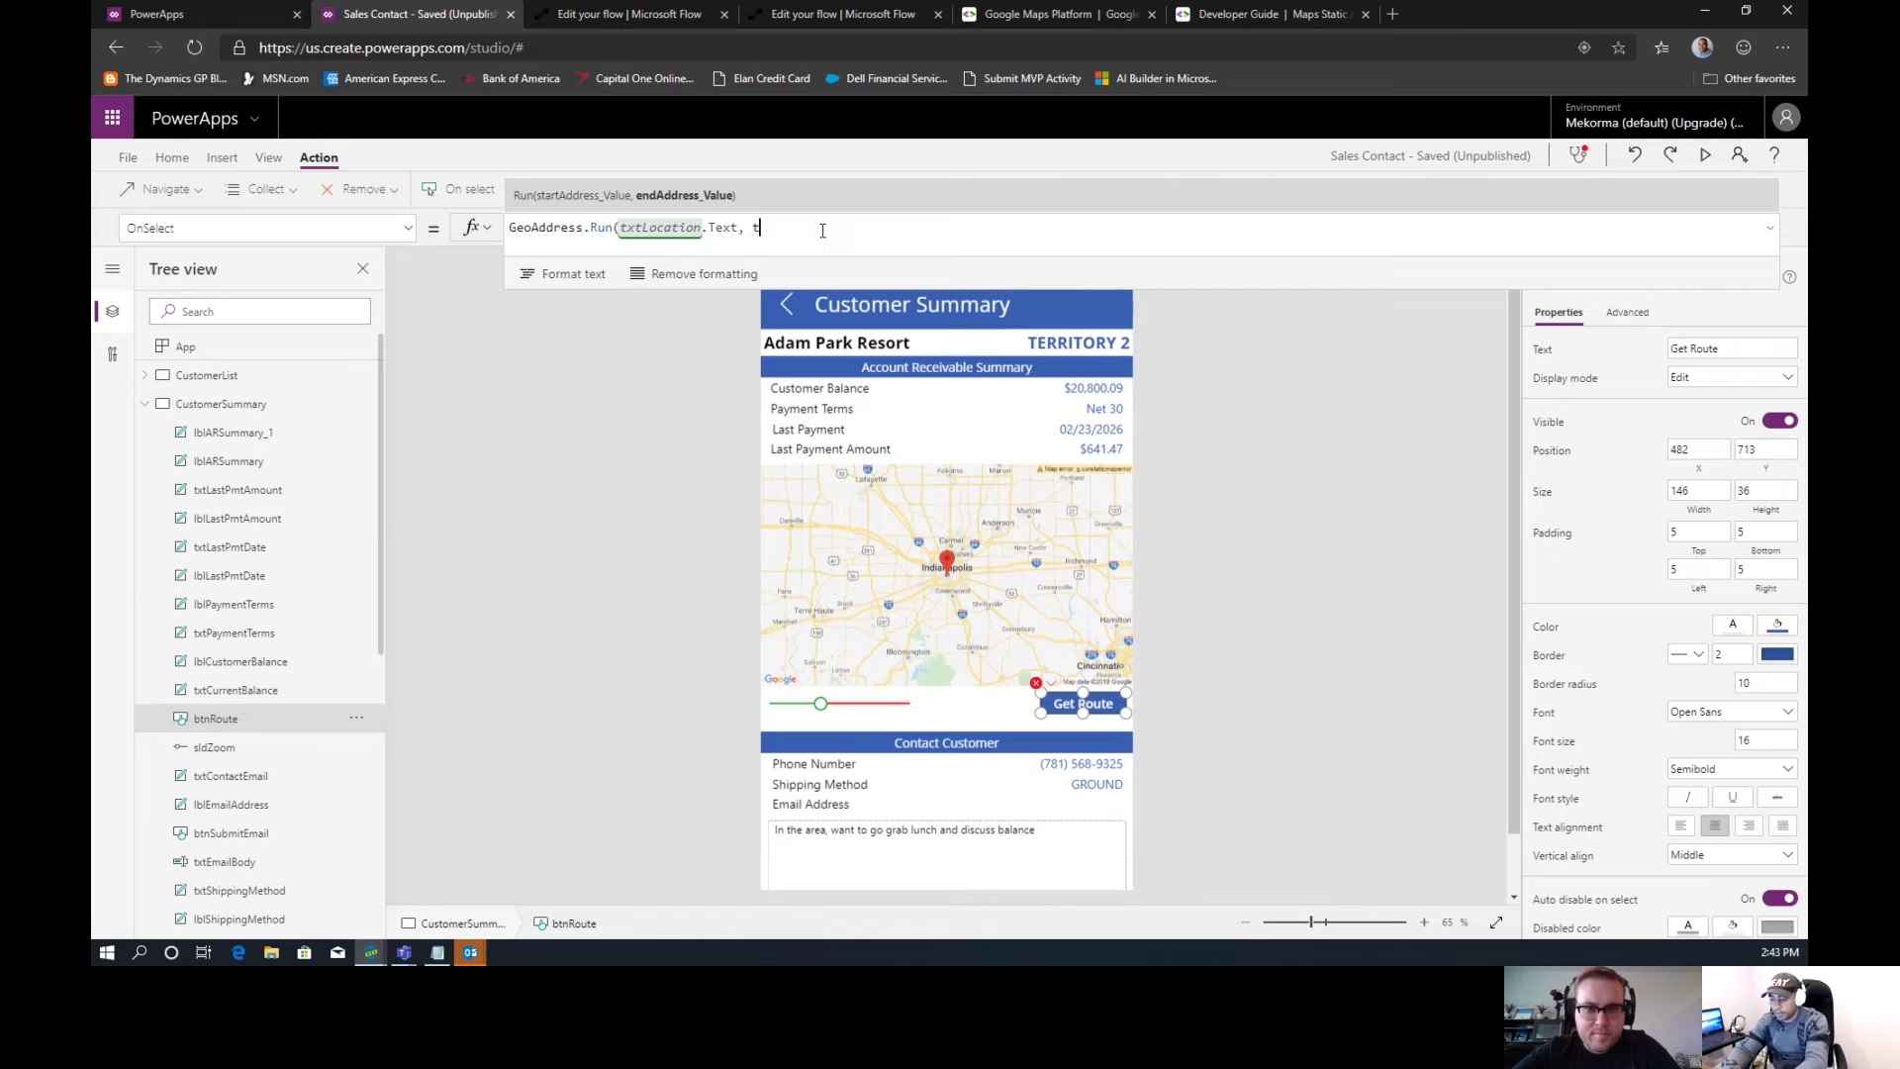
type("tE")
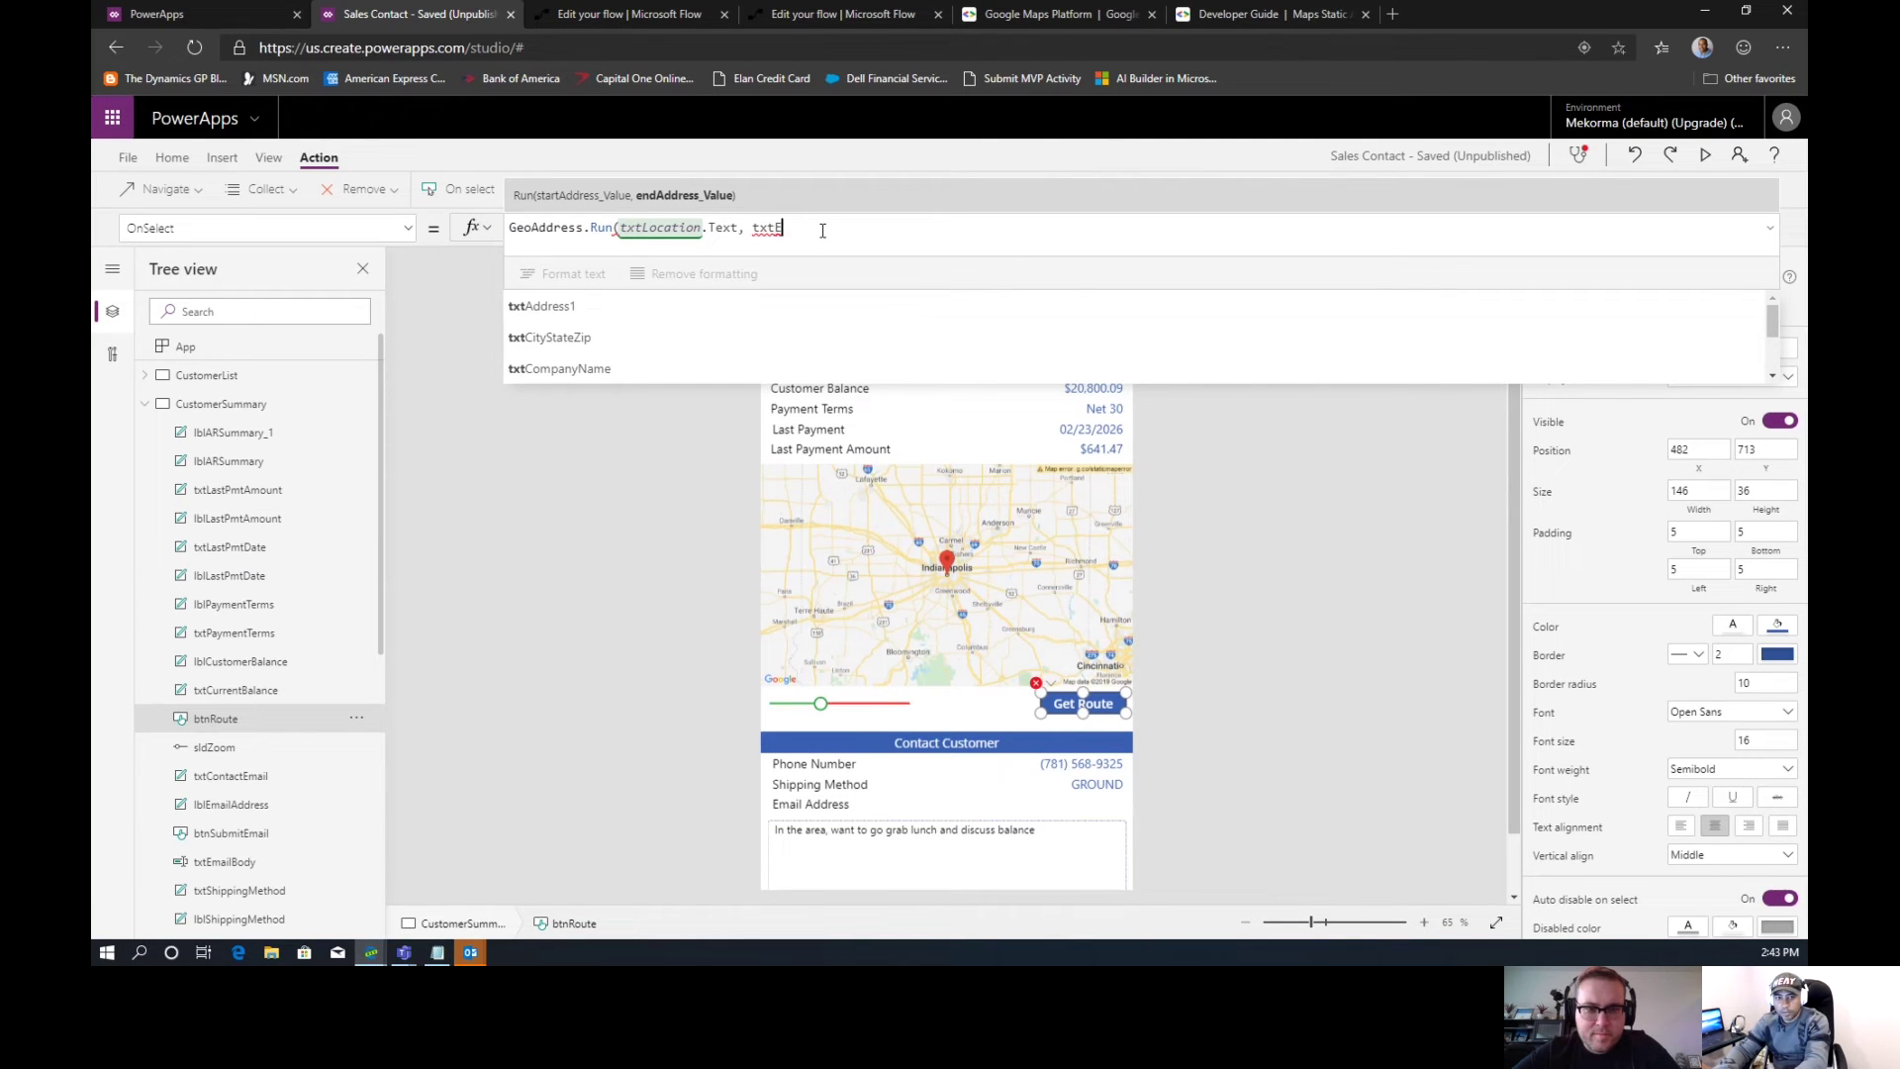
type("ncodedAddress.")
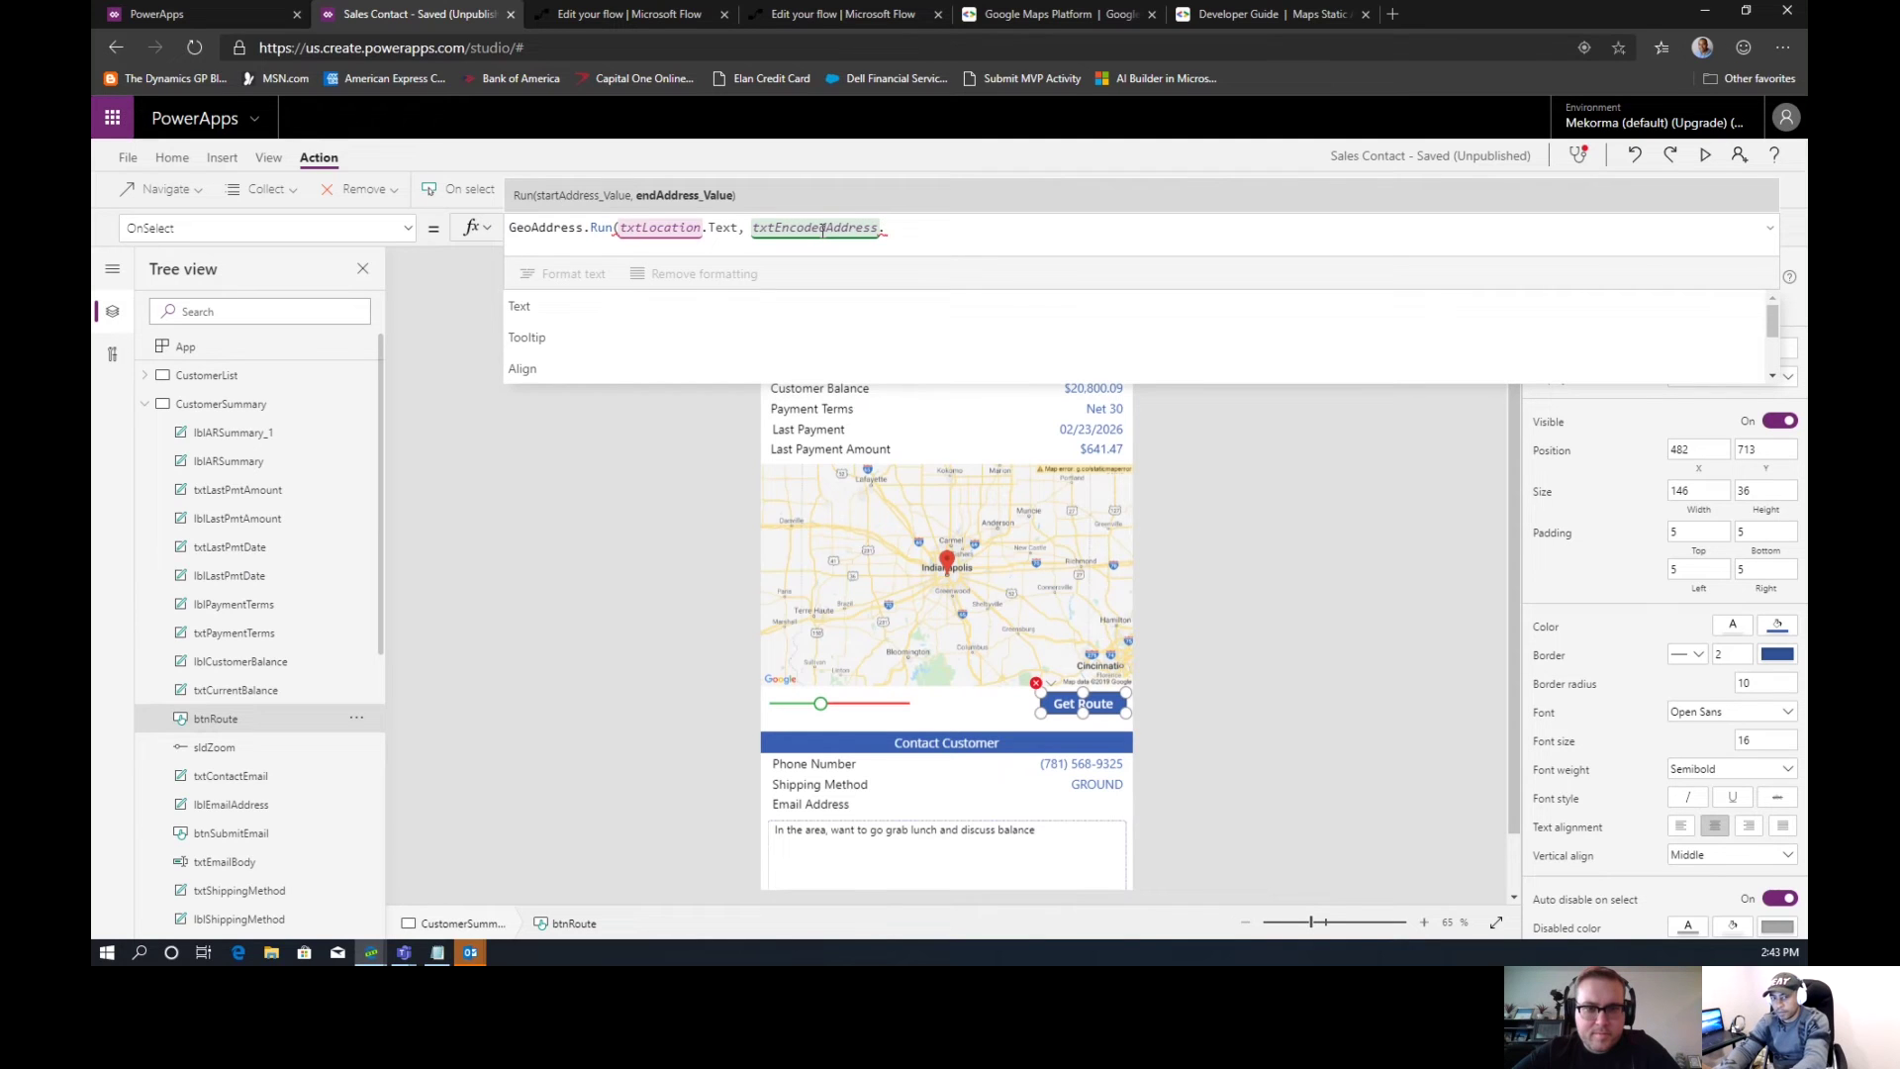
type("Text")
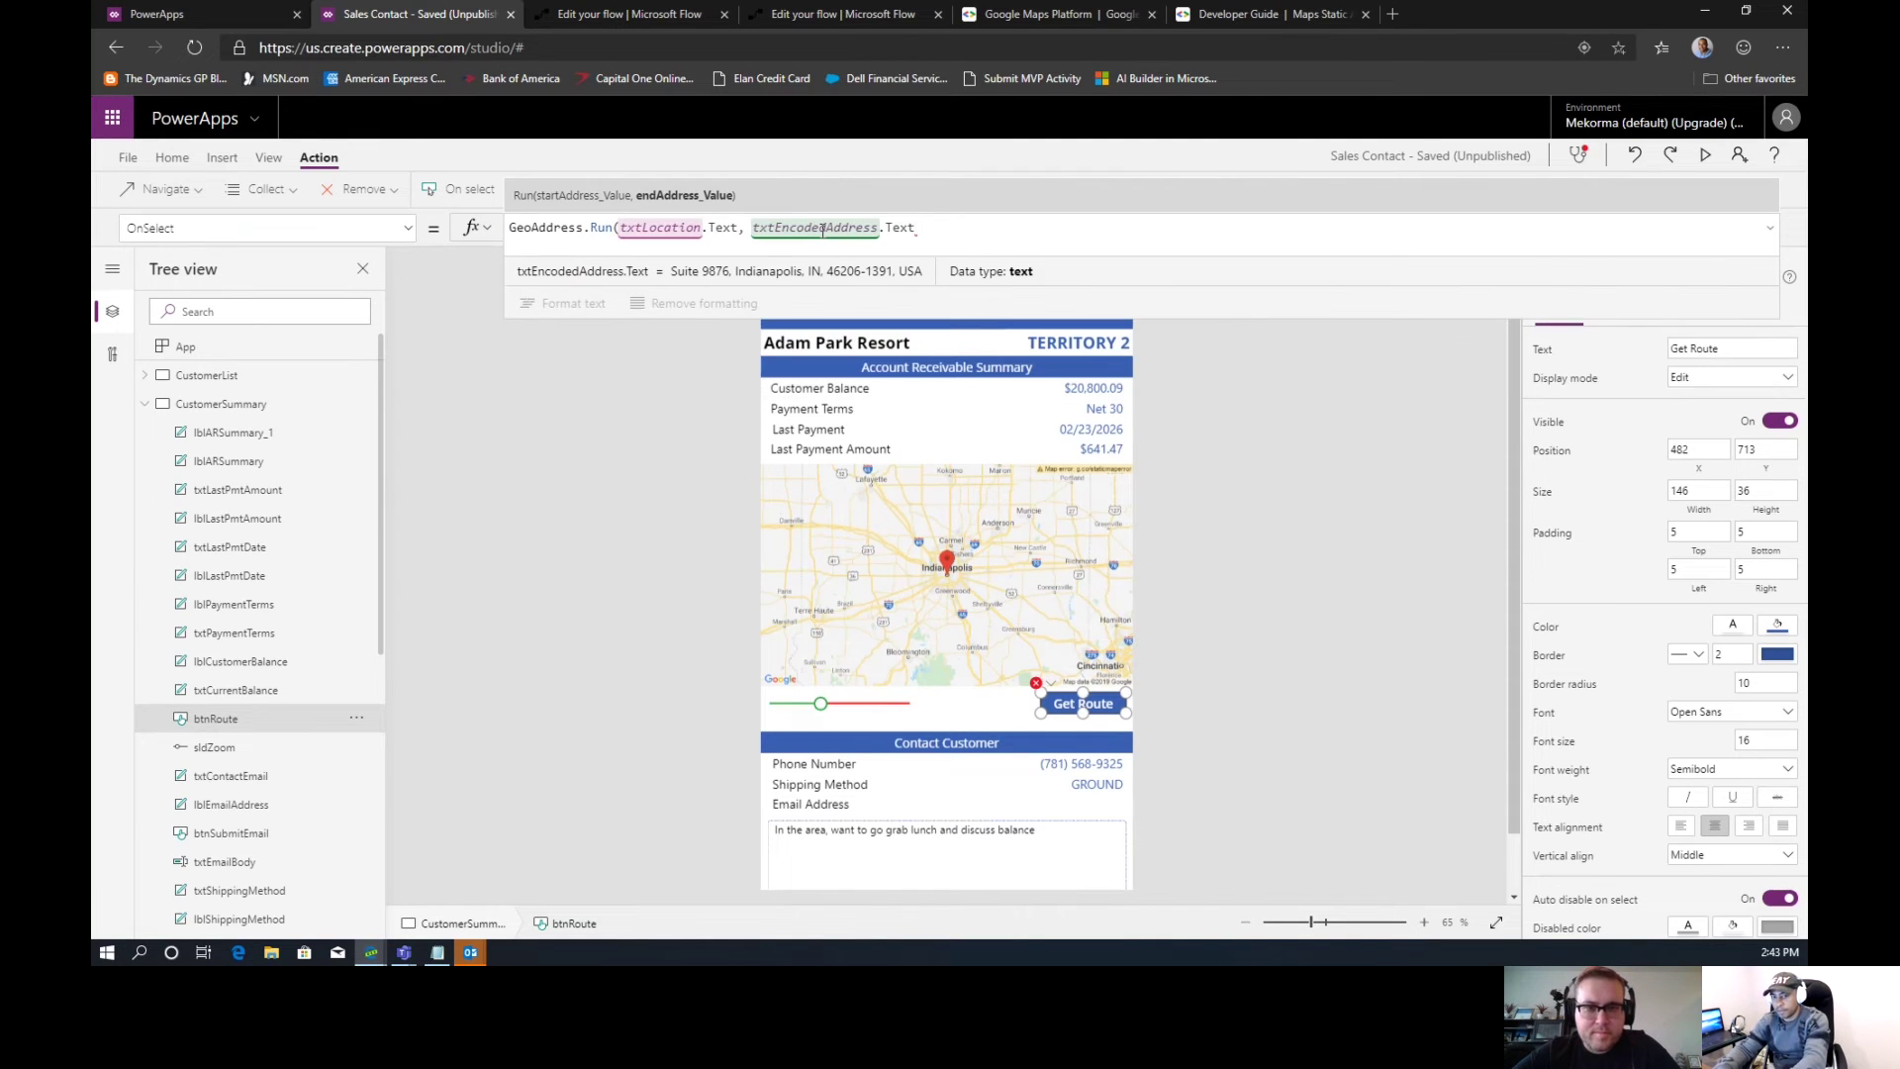
type(")")
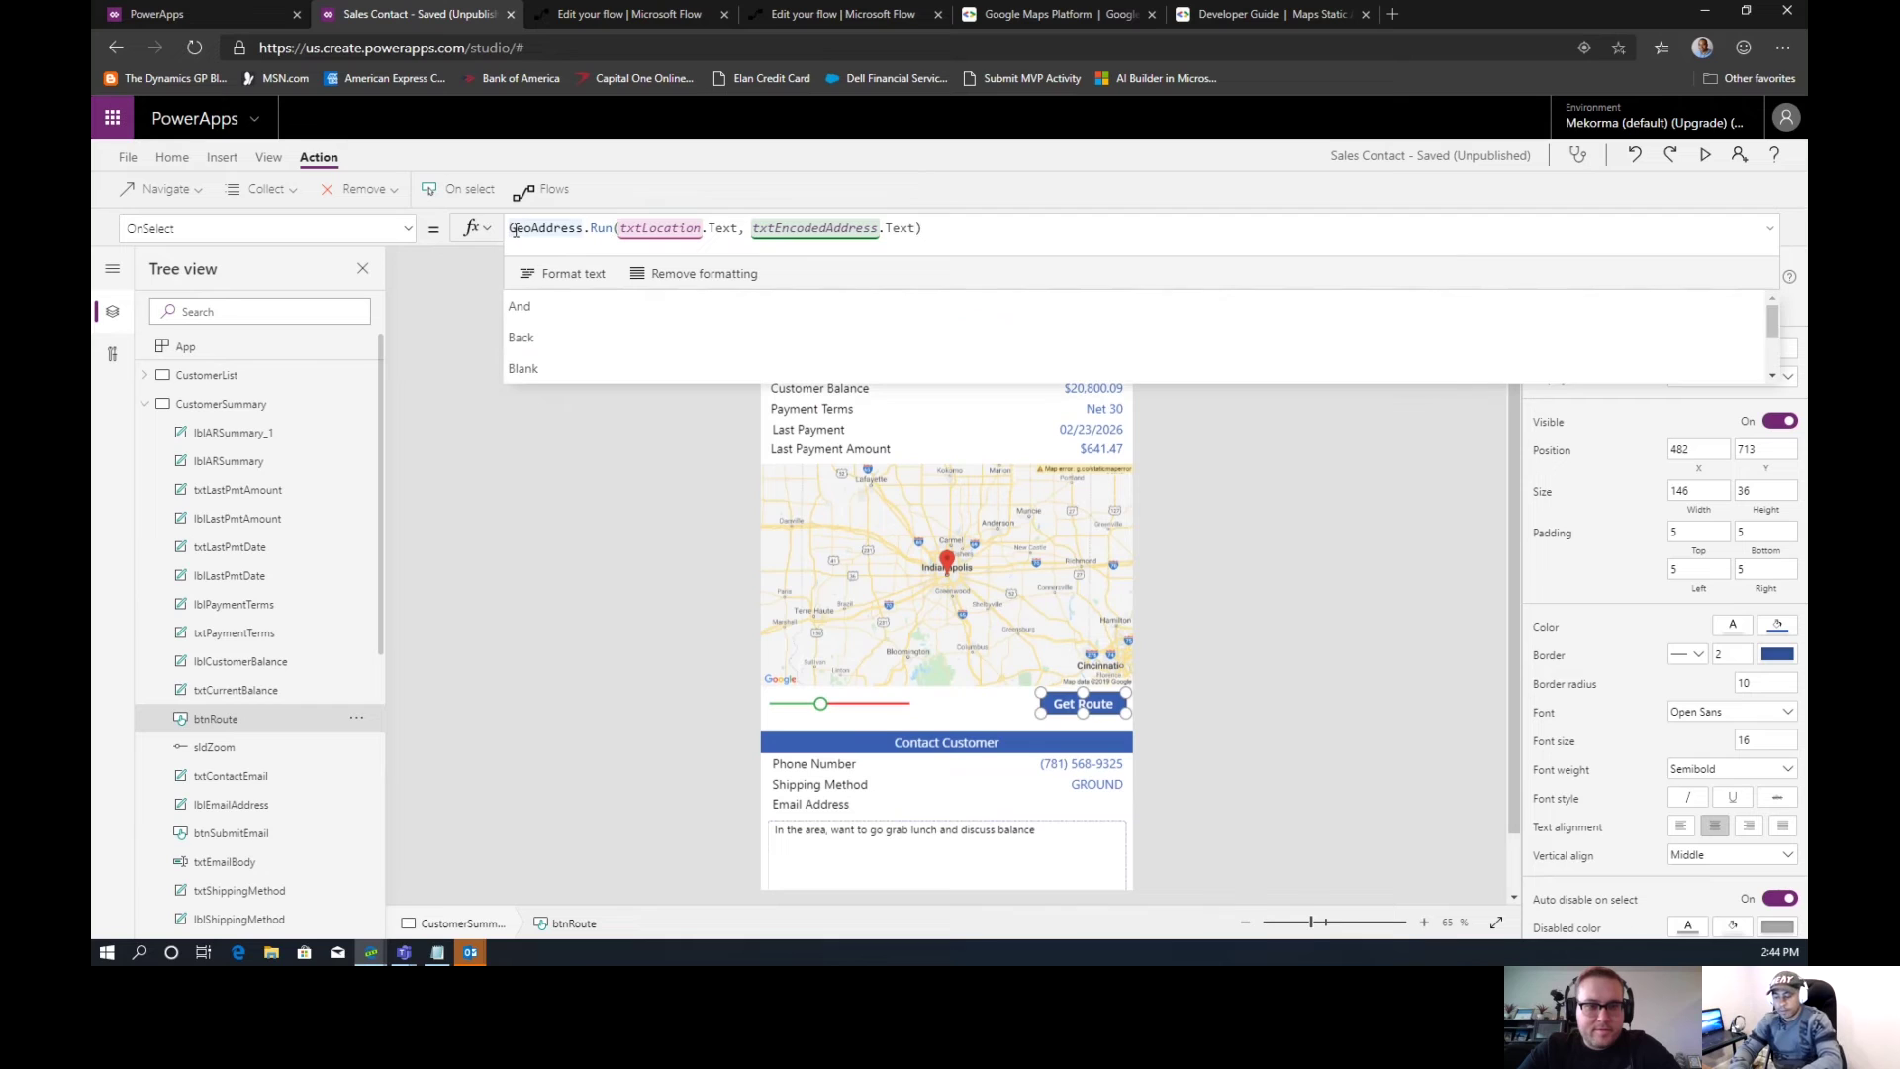
Wrap the call as Set(EncodedPolynine, GeoAddress.Run(...)); and save the app
type("Set")
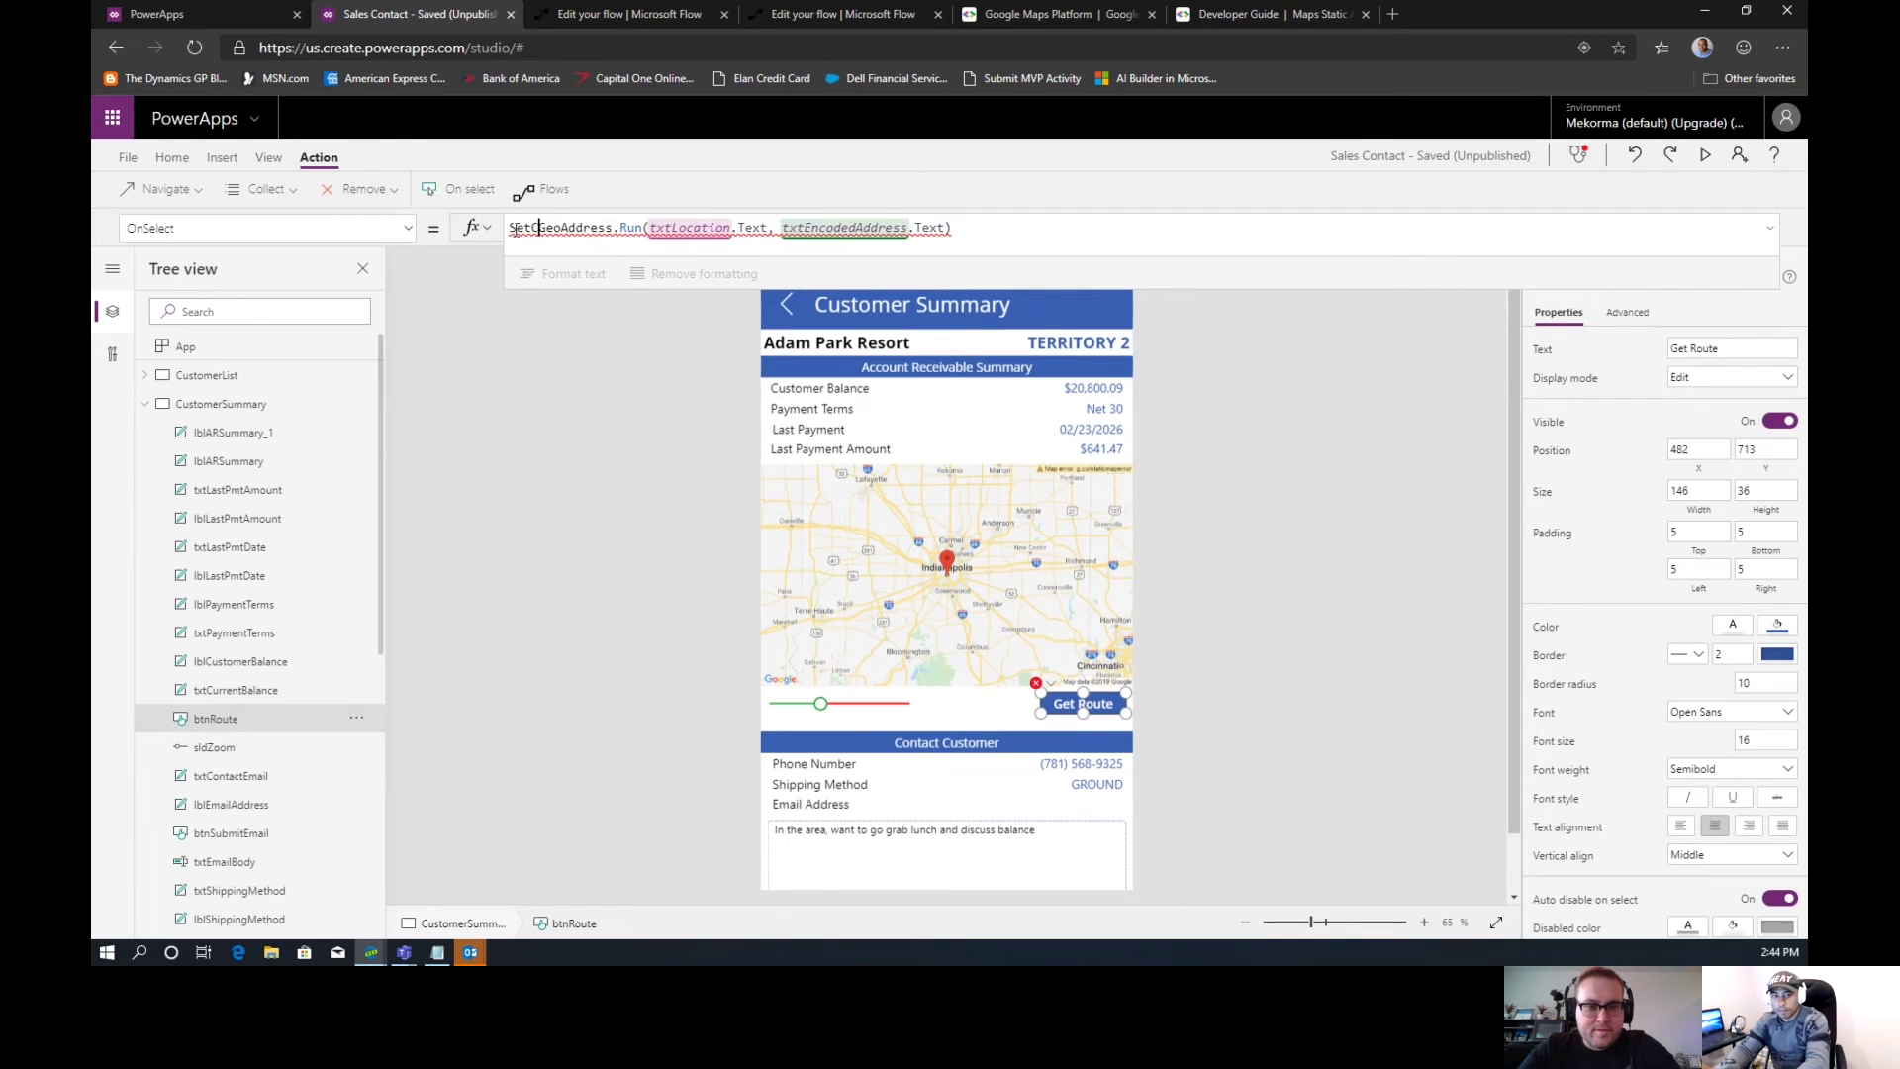
type("(")
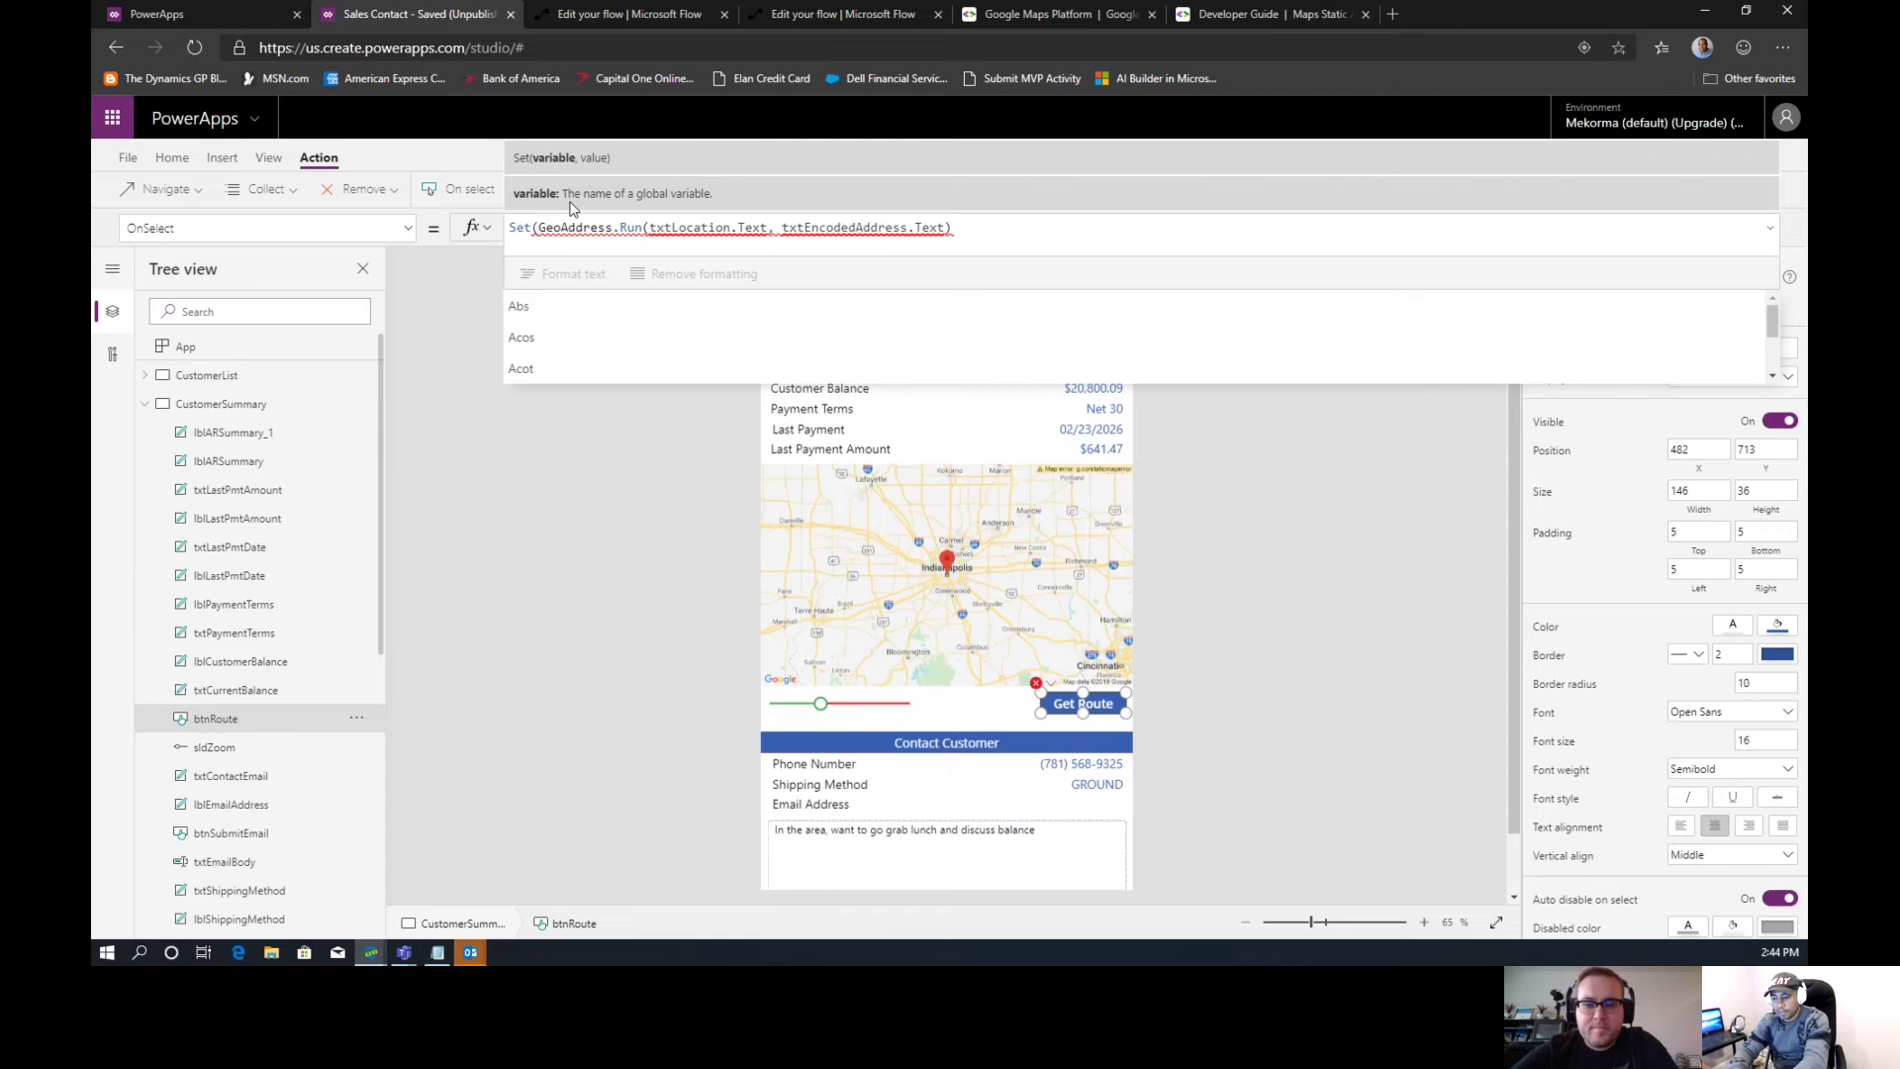
left_click(540, 228)
type("EncodedPol")
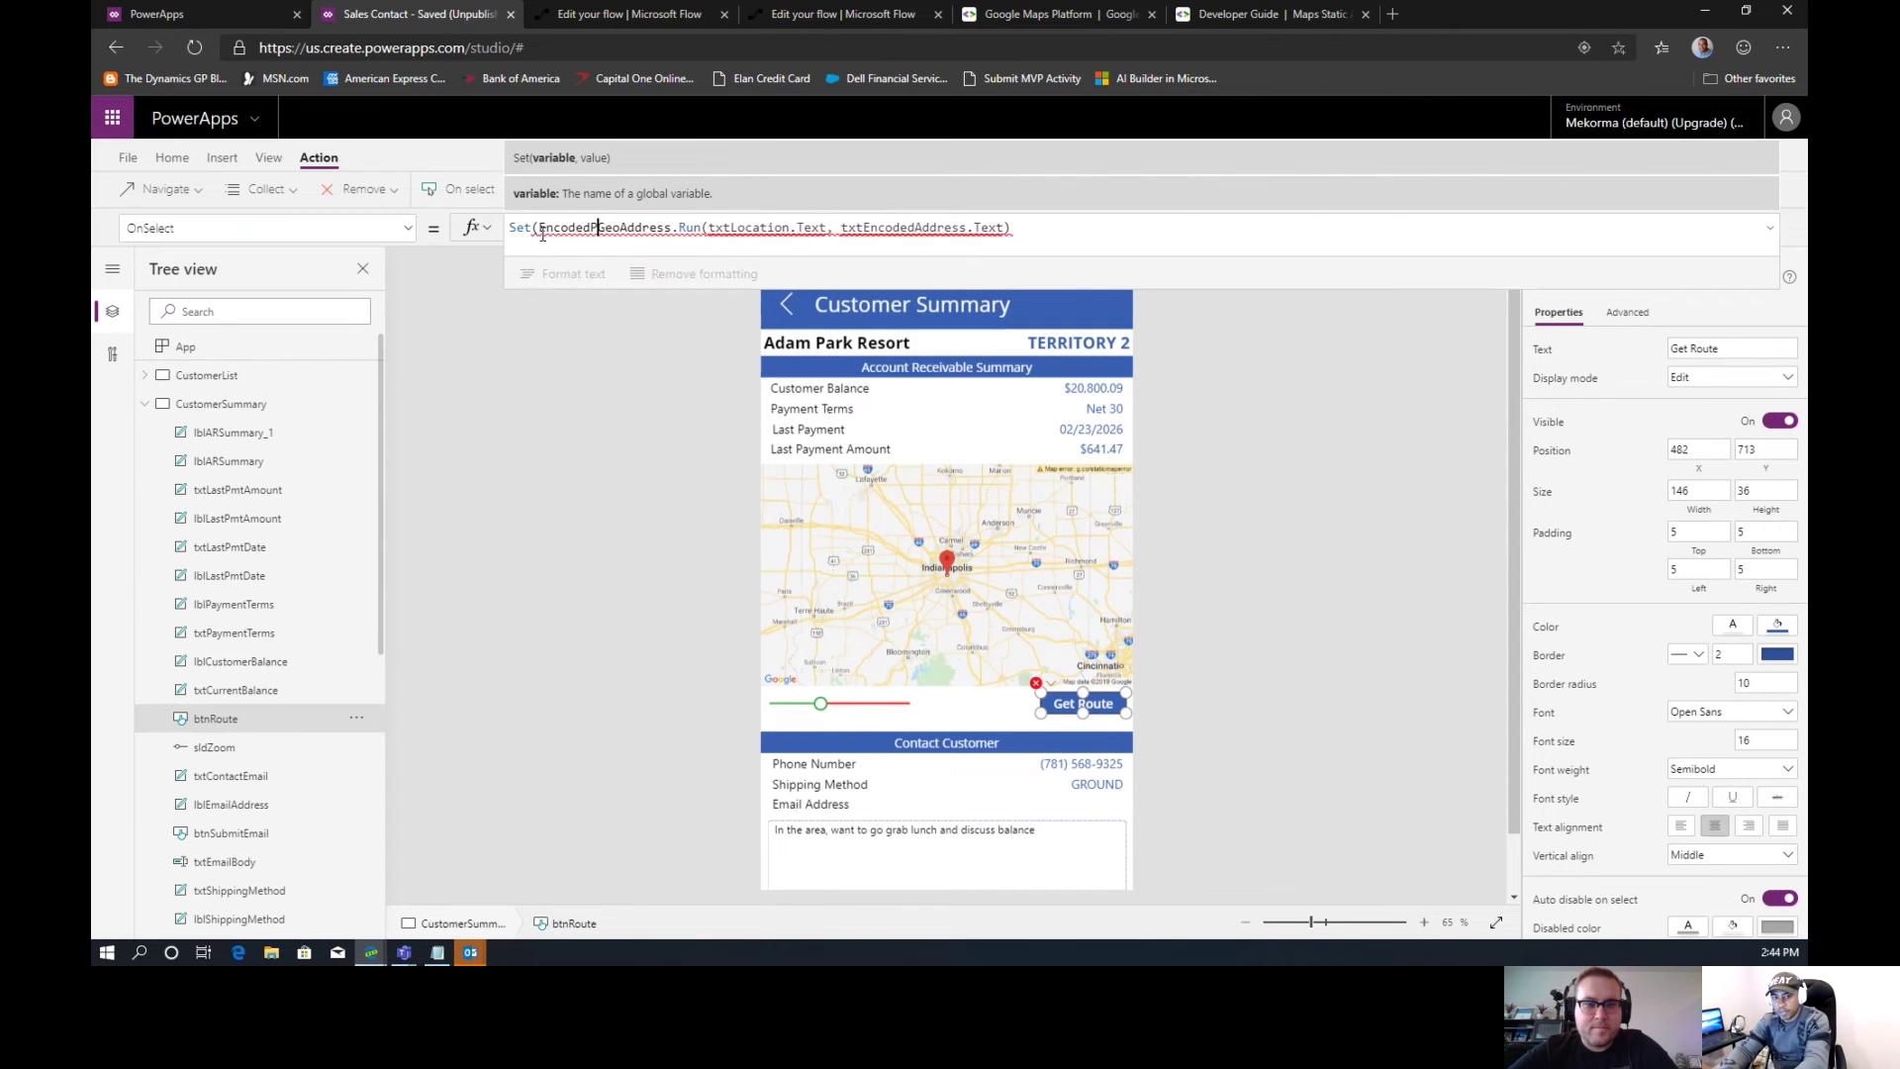
type("ynine")
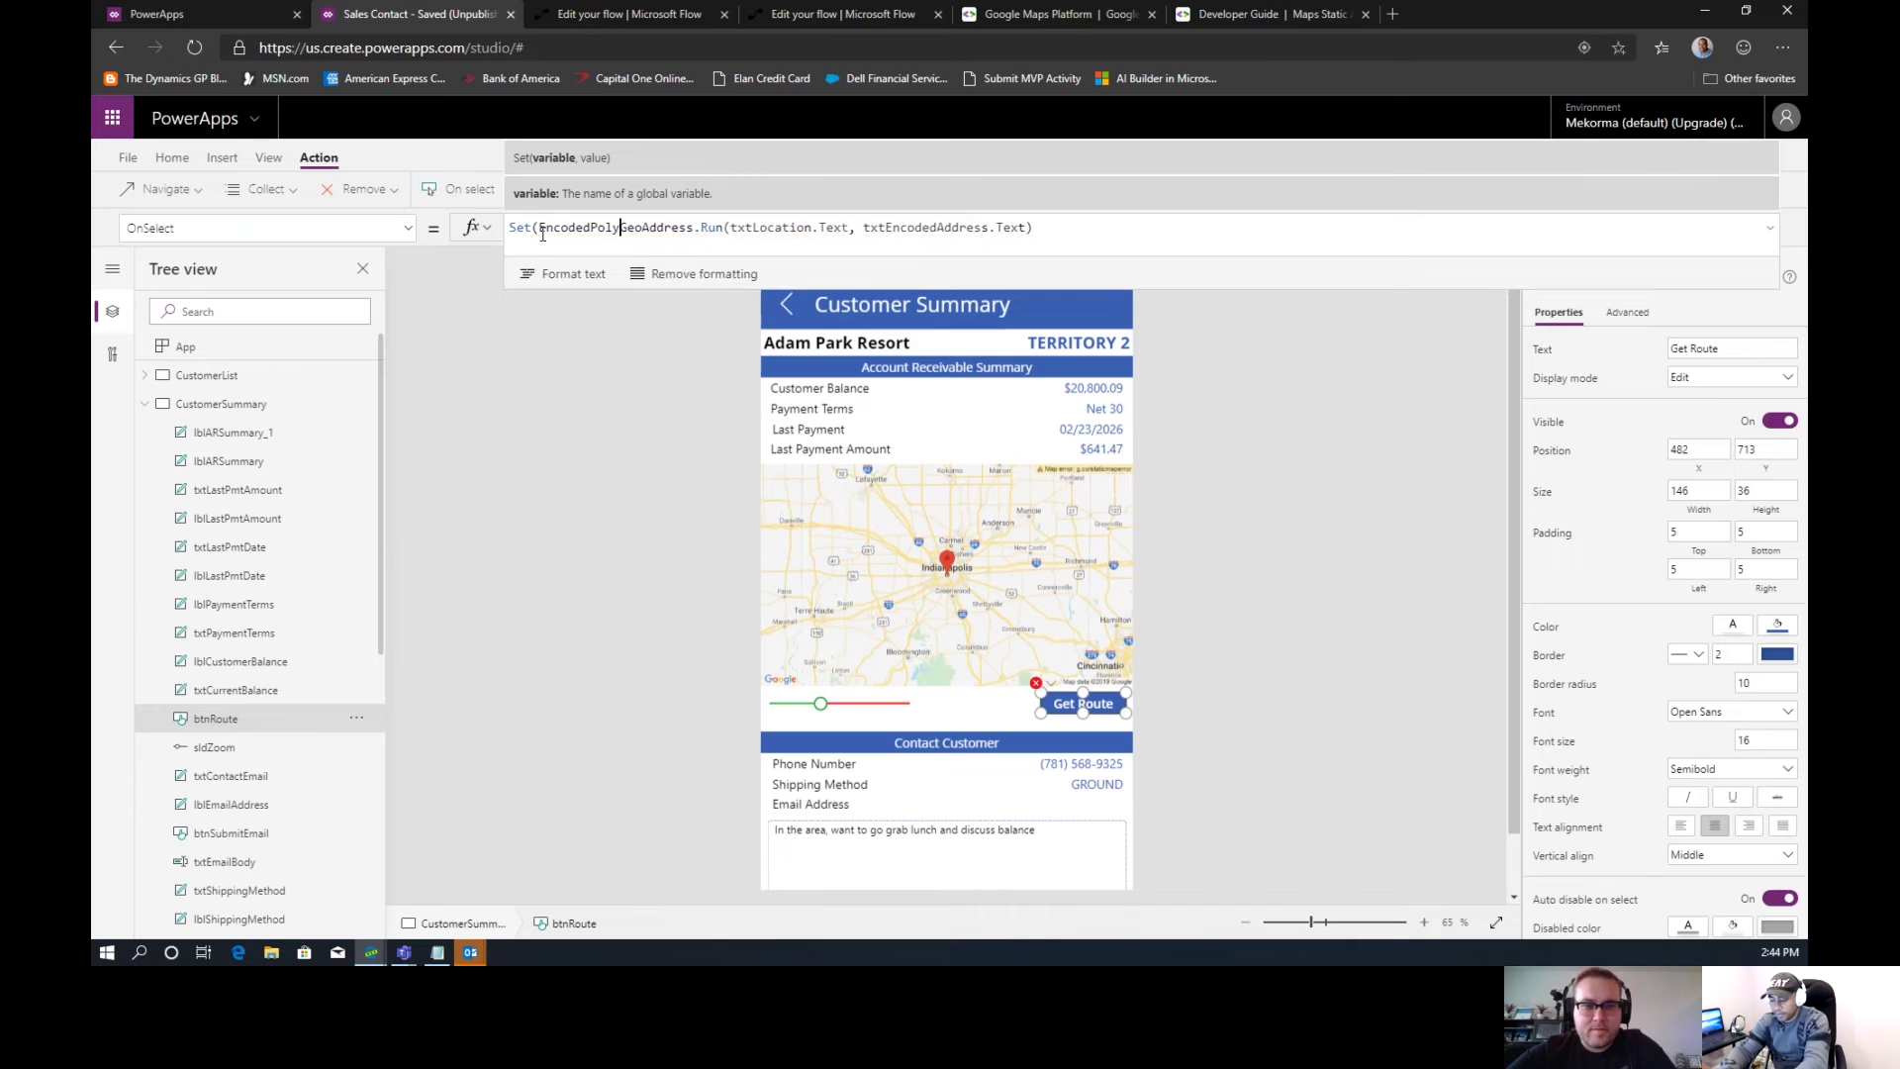
type(",")
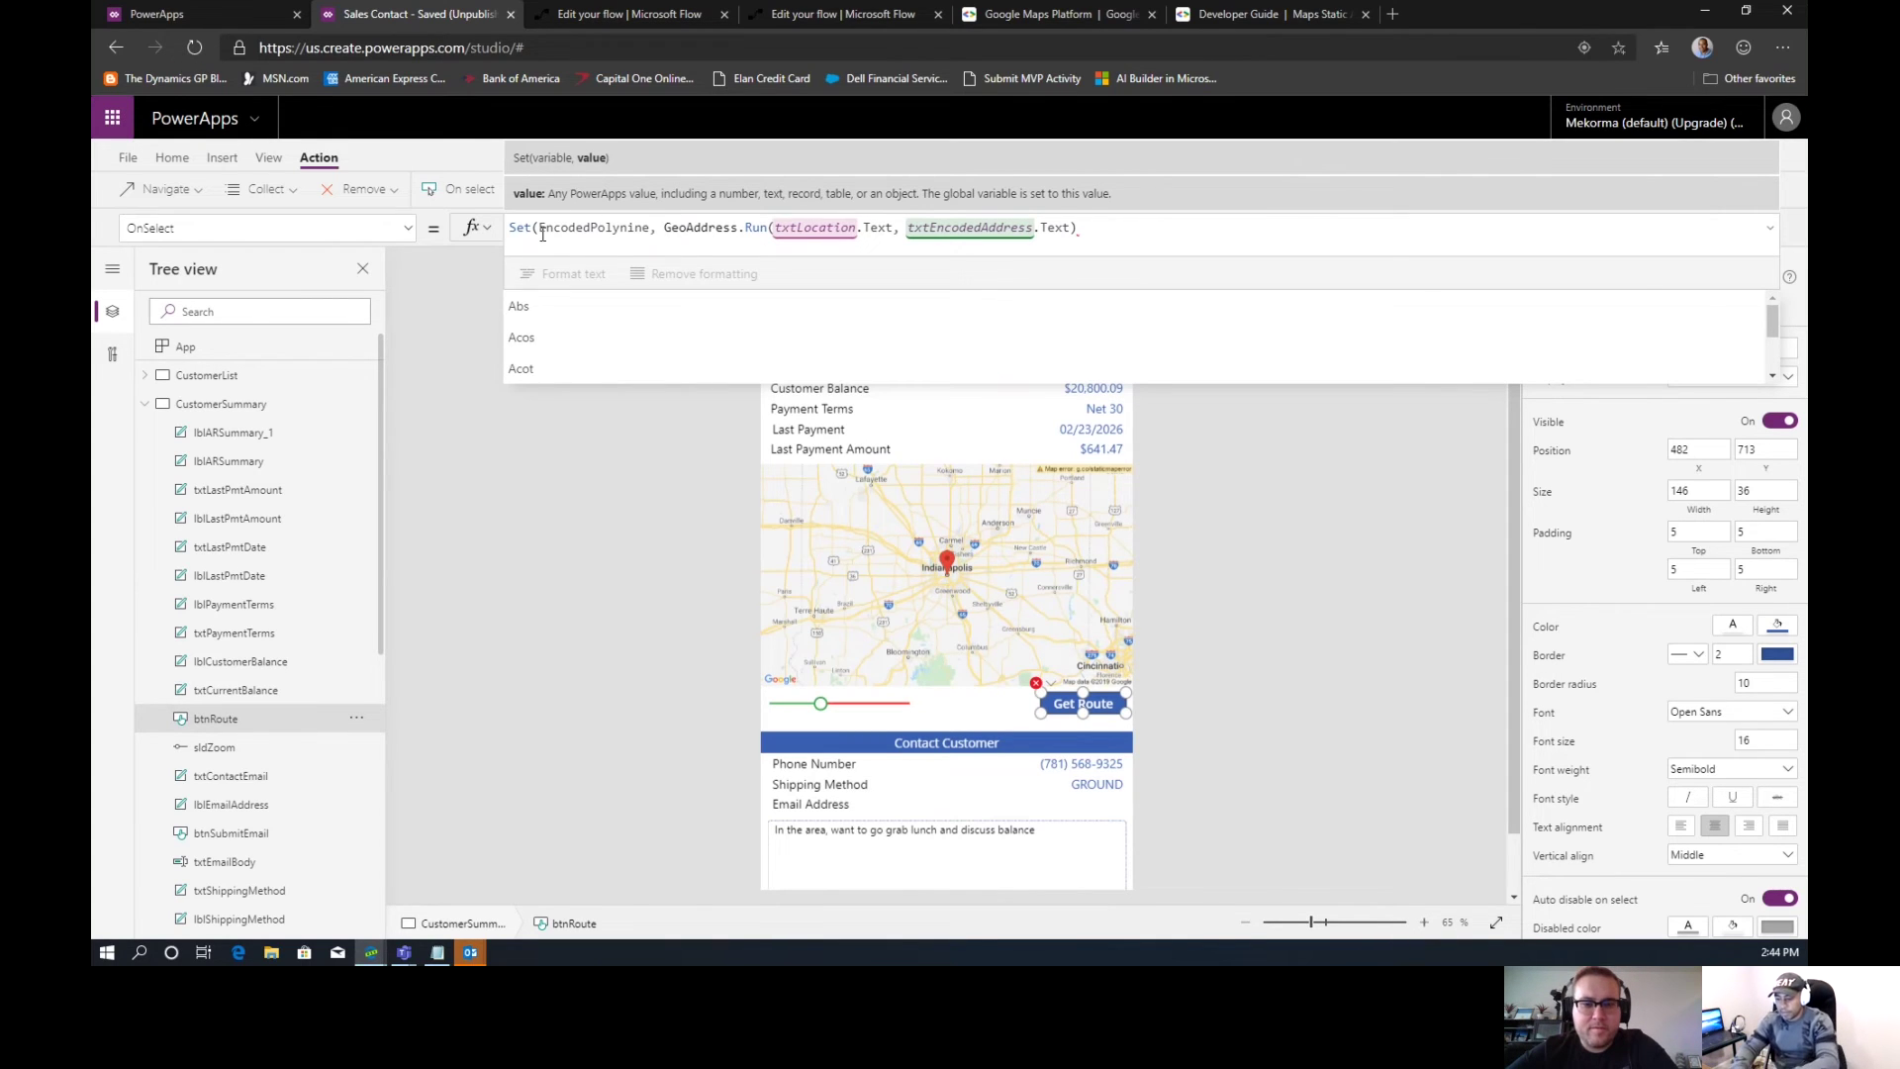
left_click(1110, 224)
type(")")
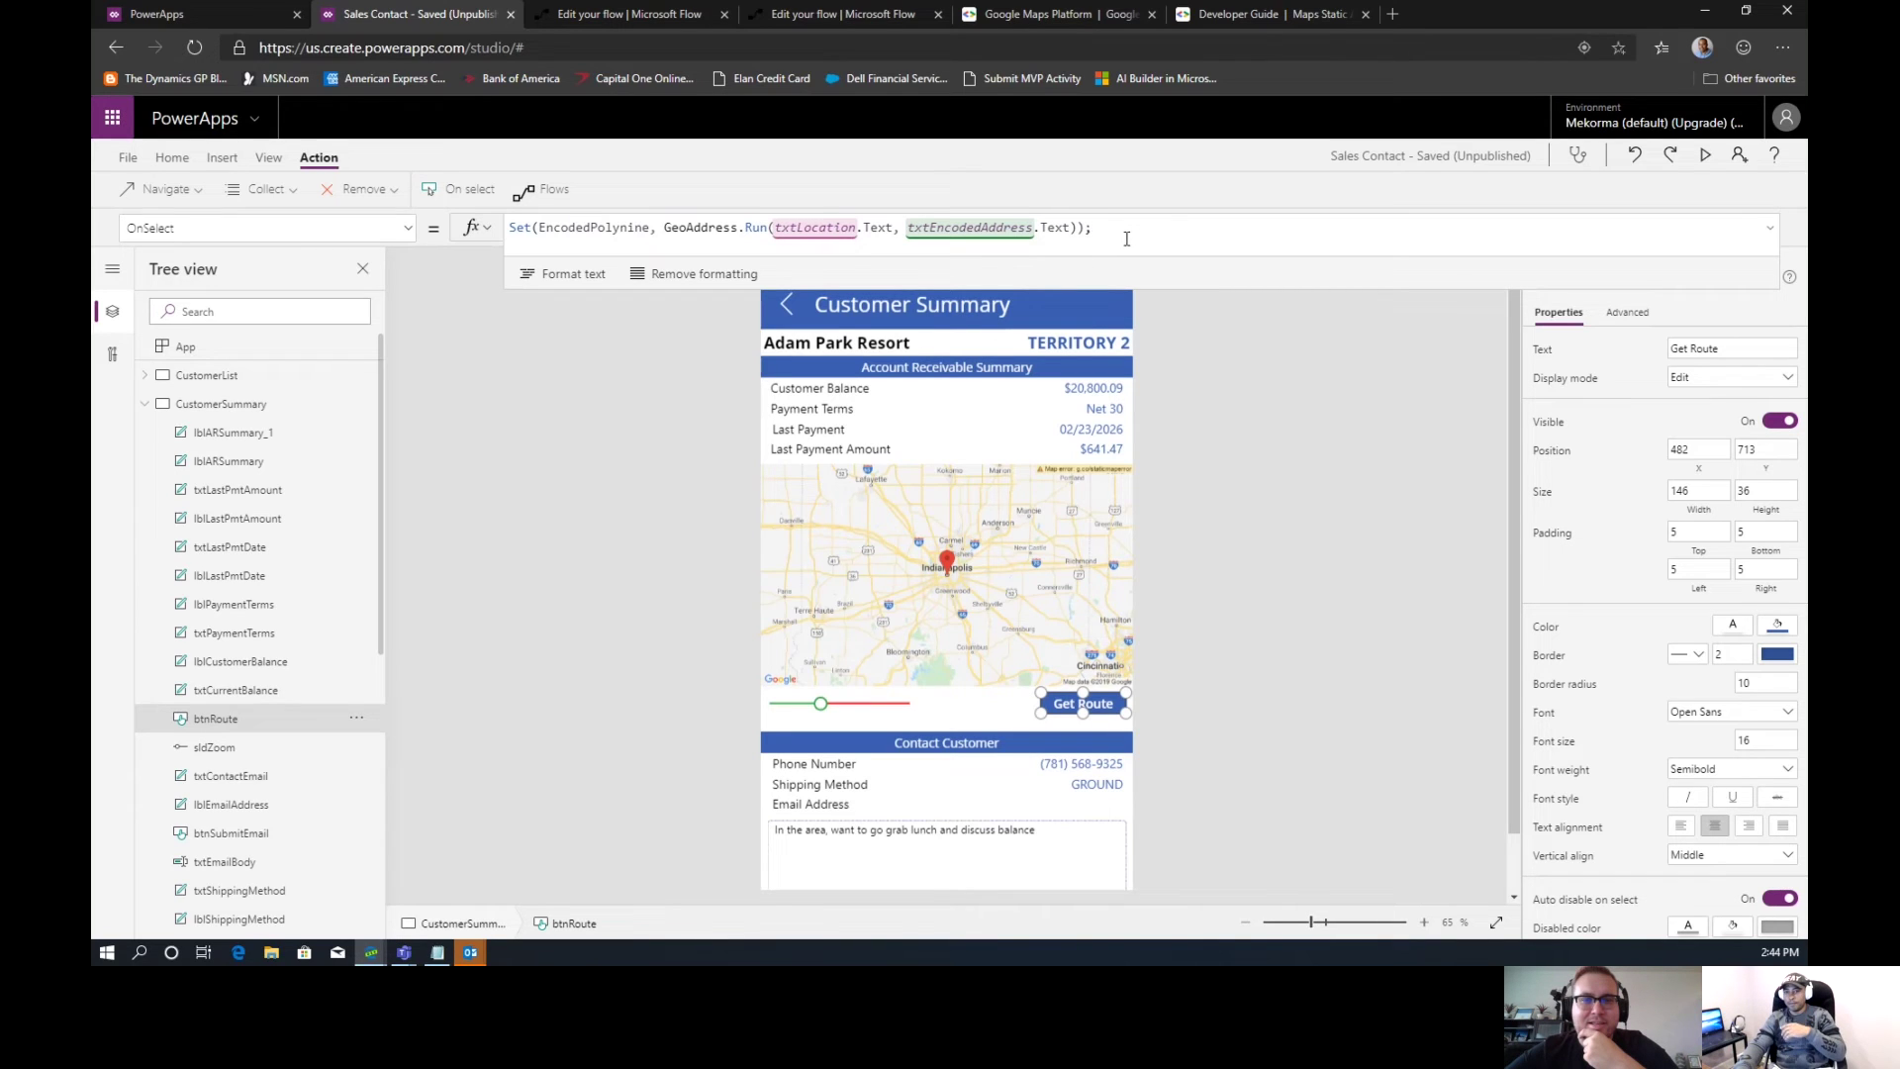
type(";")
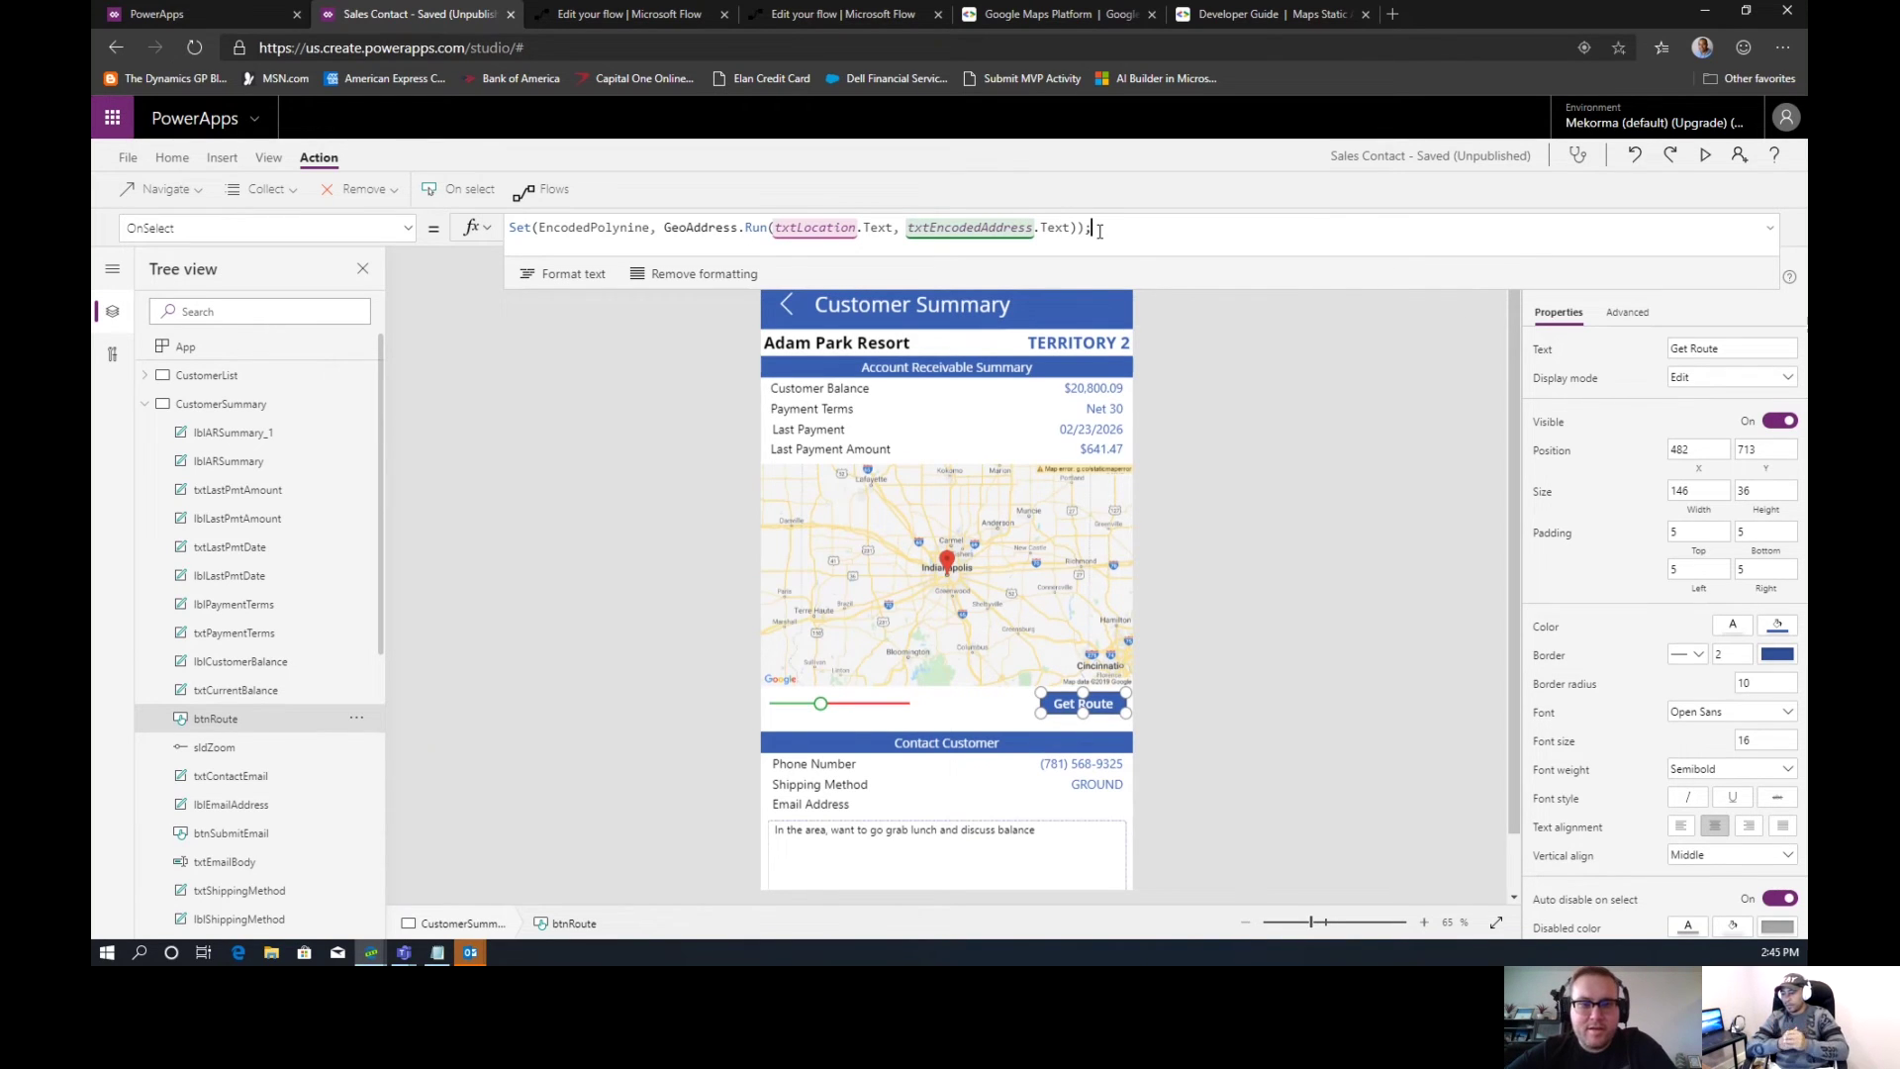
key("ctrl+s")
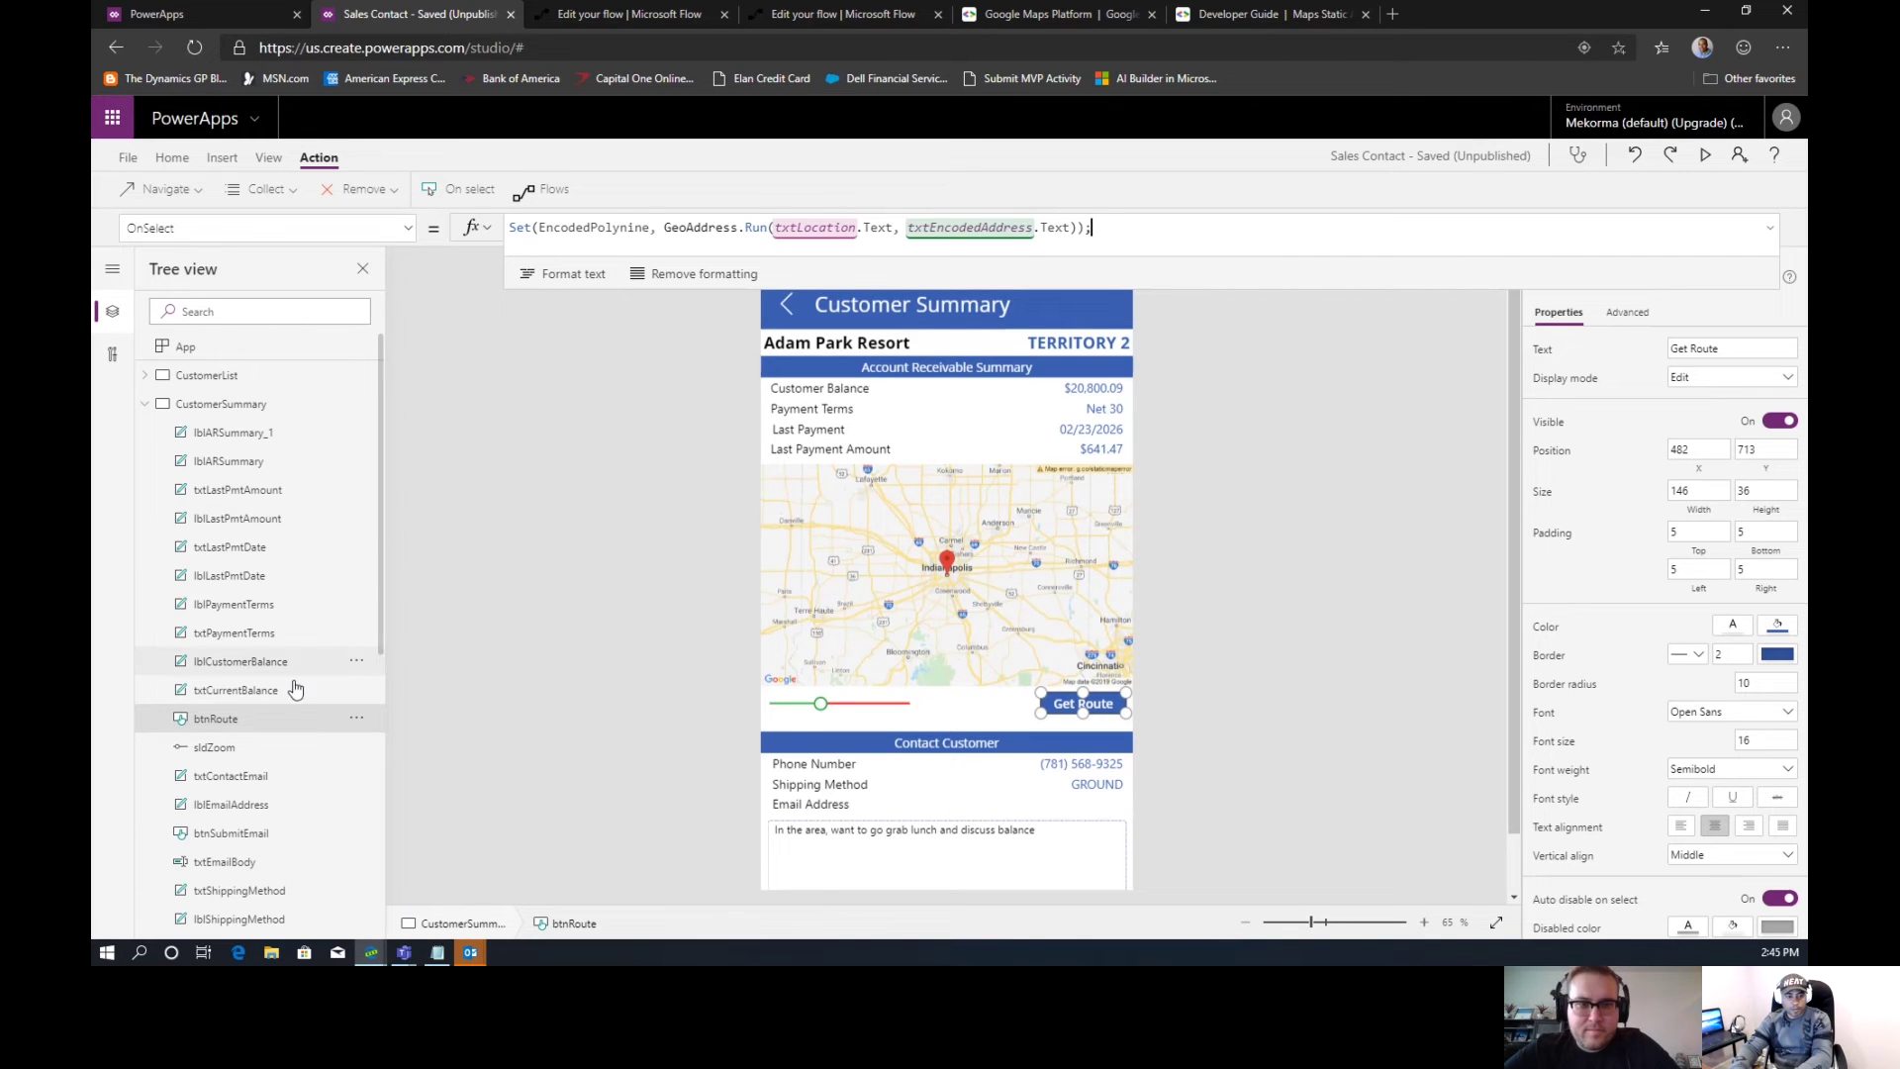
left_click(154, 408)
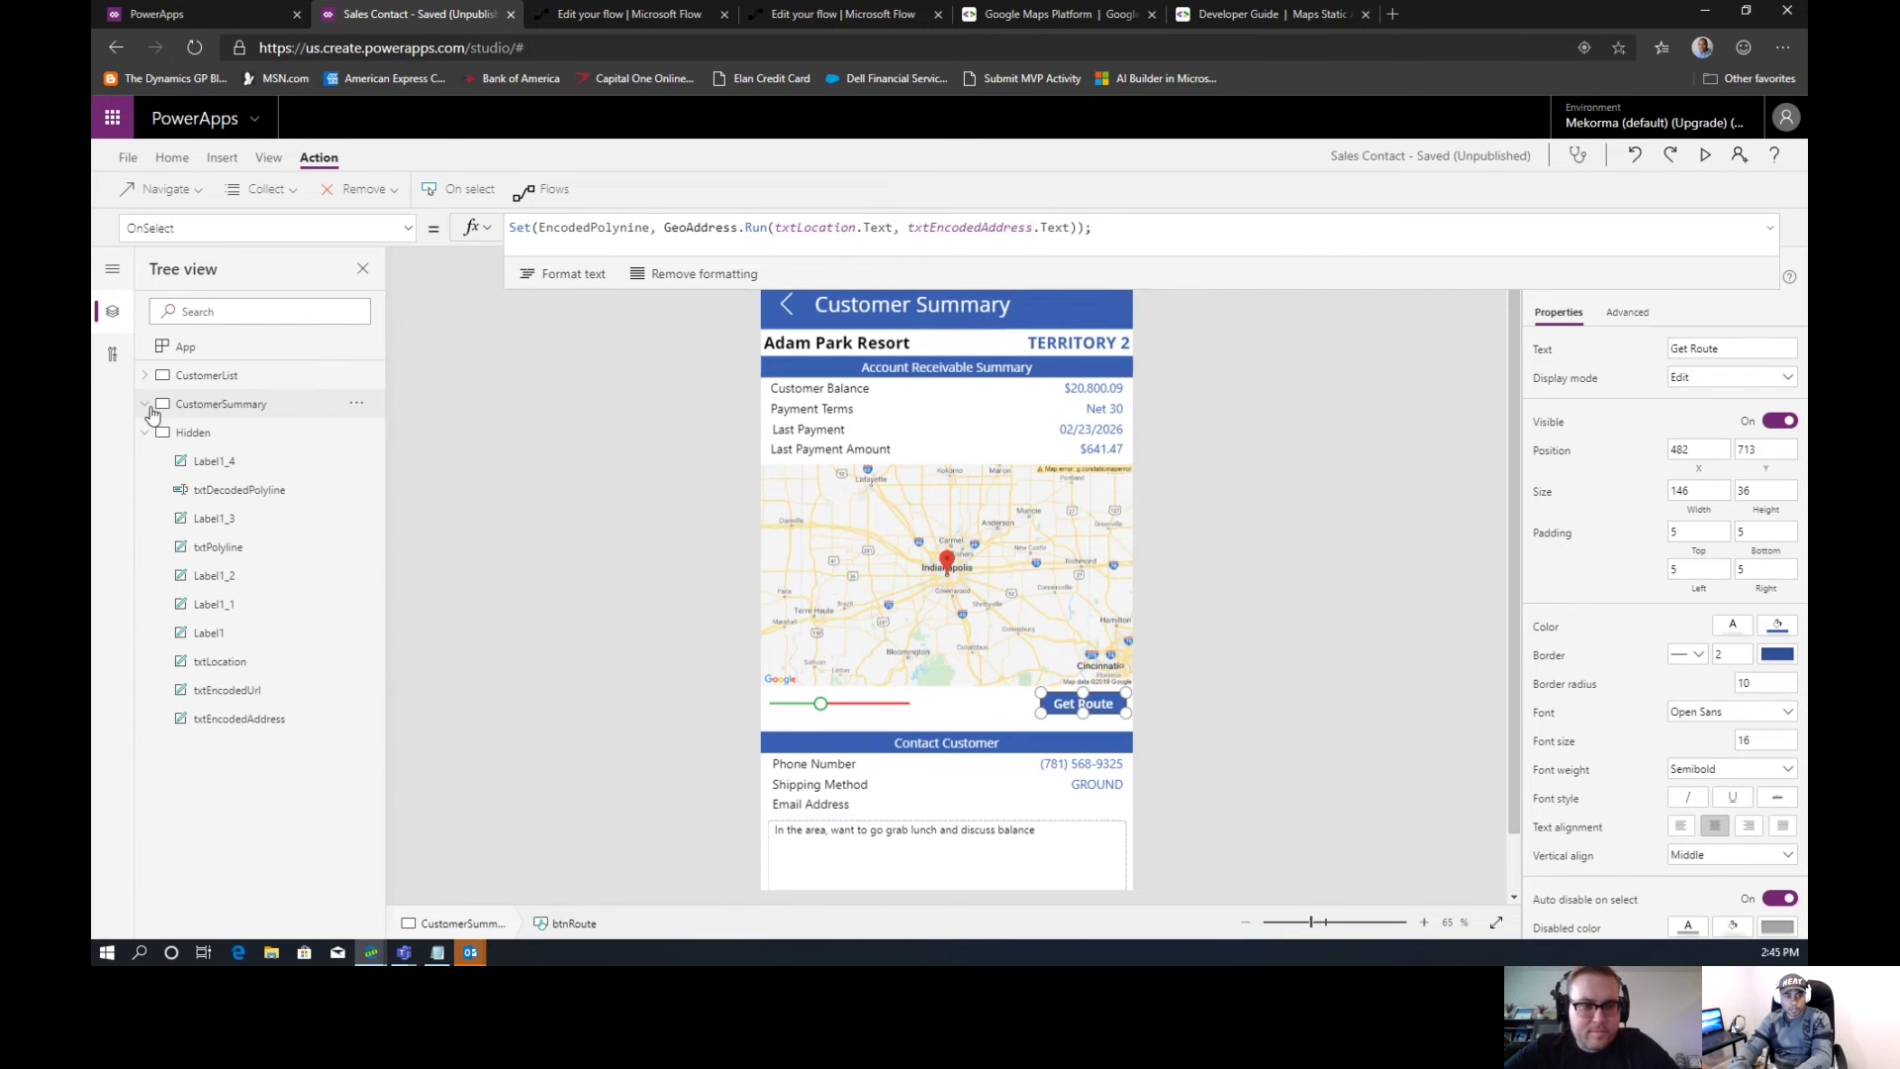
Select the Decoded Polyline label on the Hidden screen
left_click(190, 440)
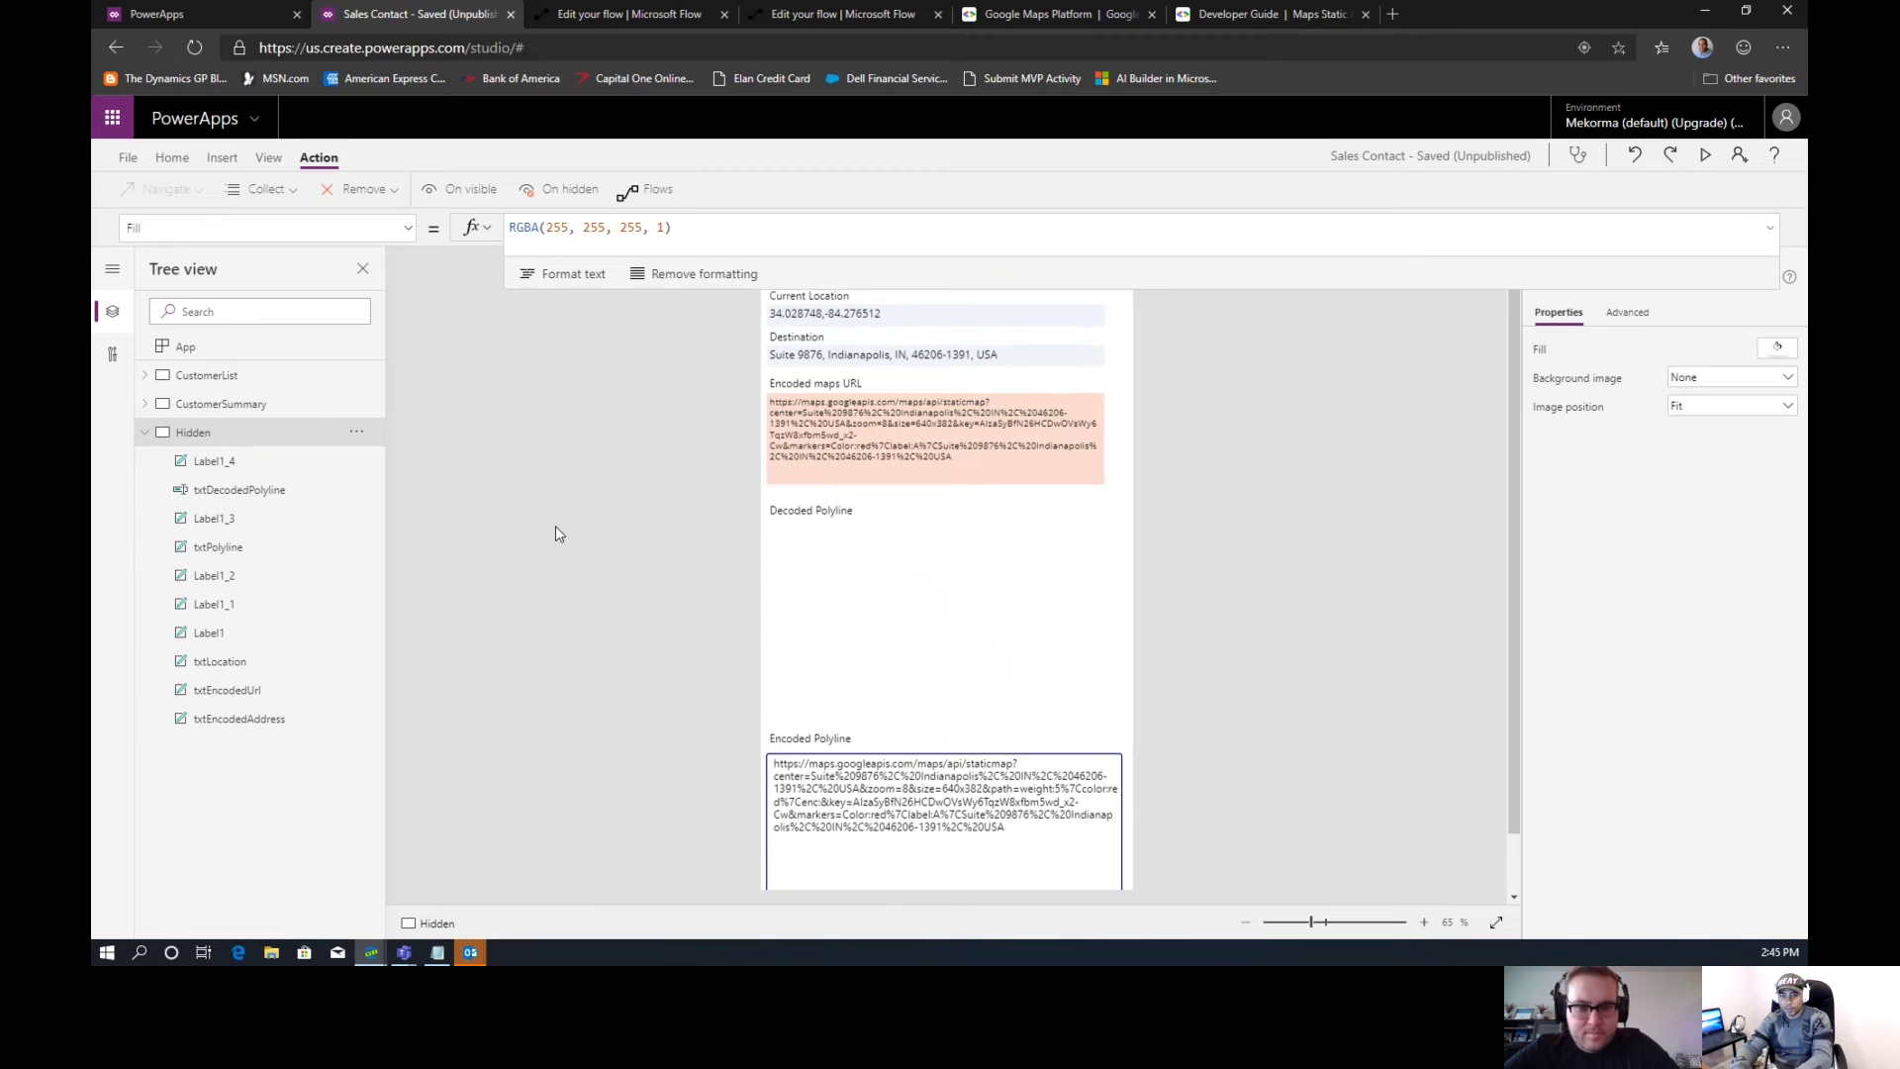
left_click(801, 567)
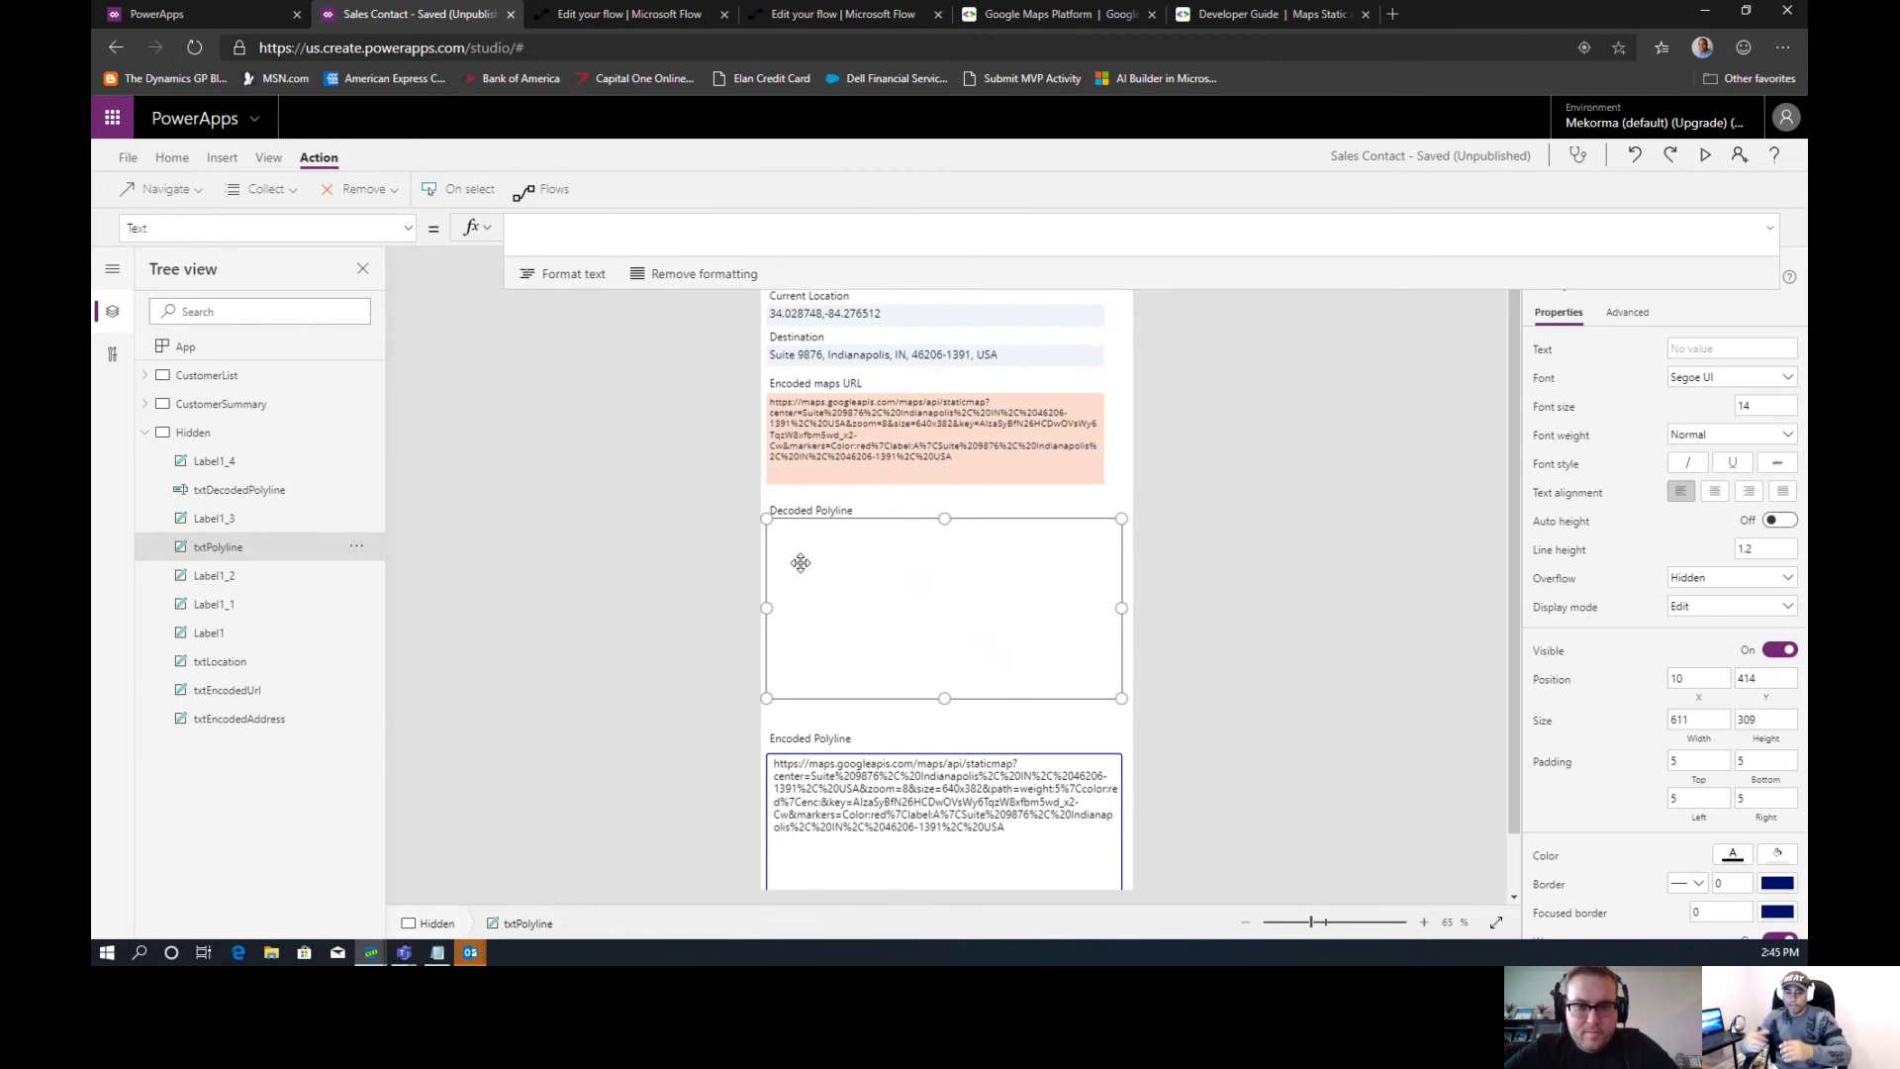
scroll(797, 549, "down", 1)
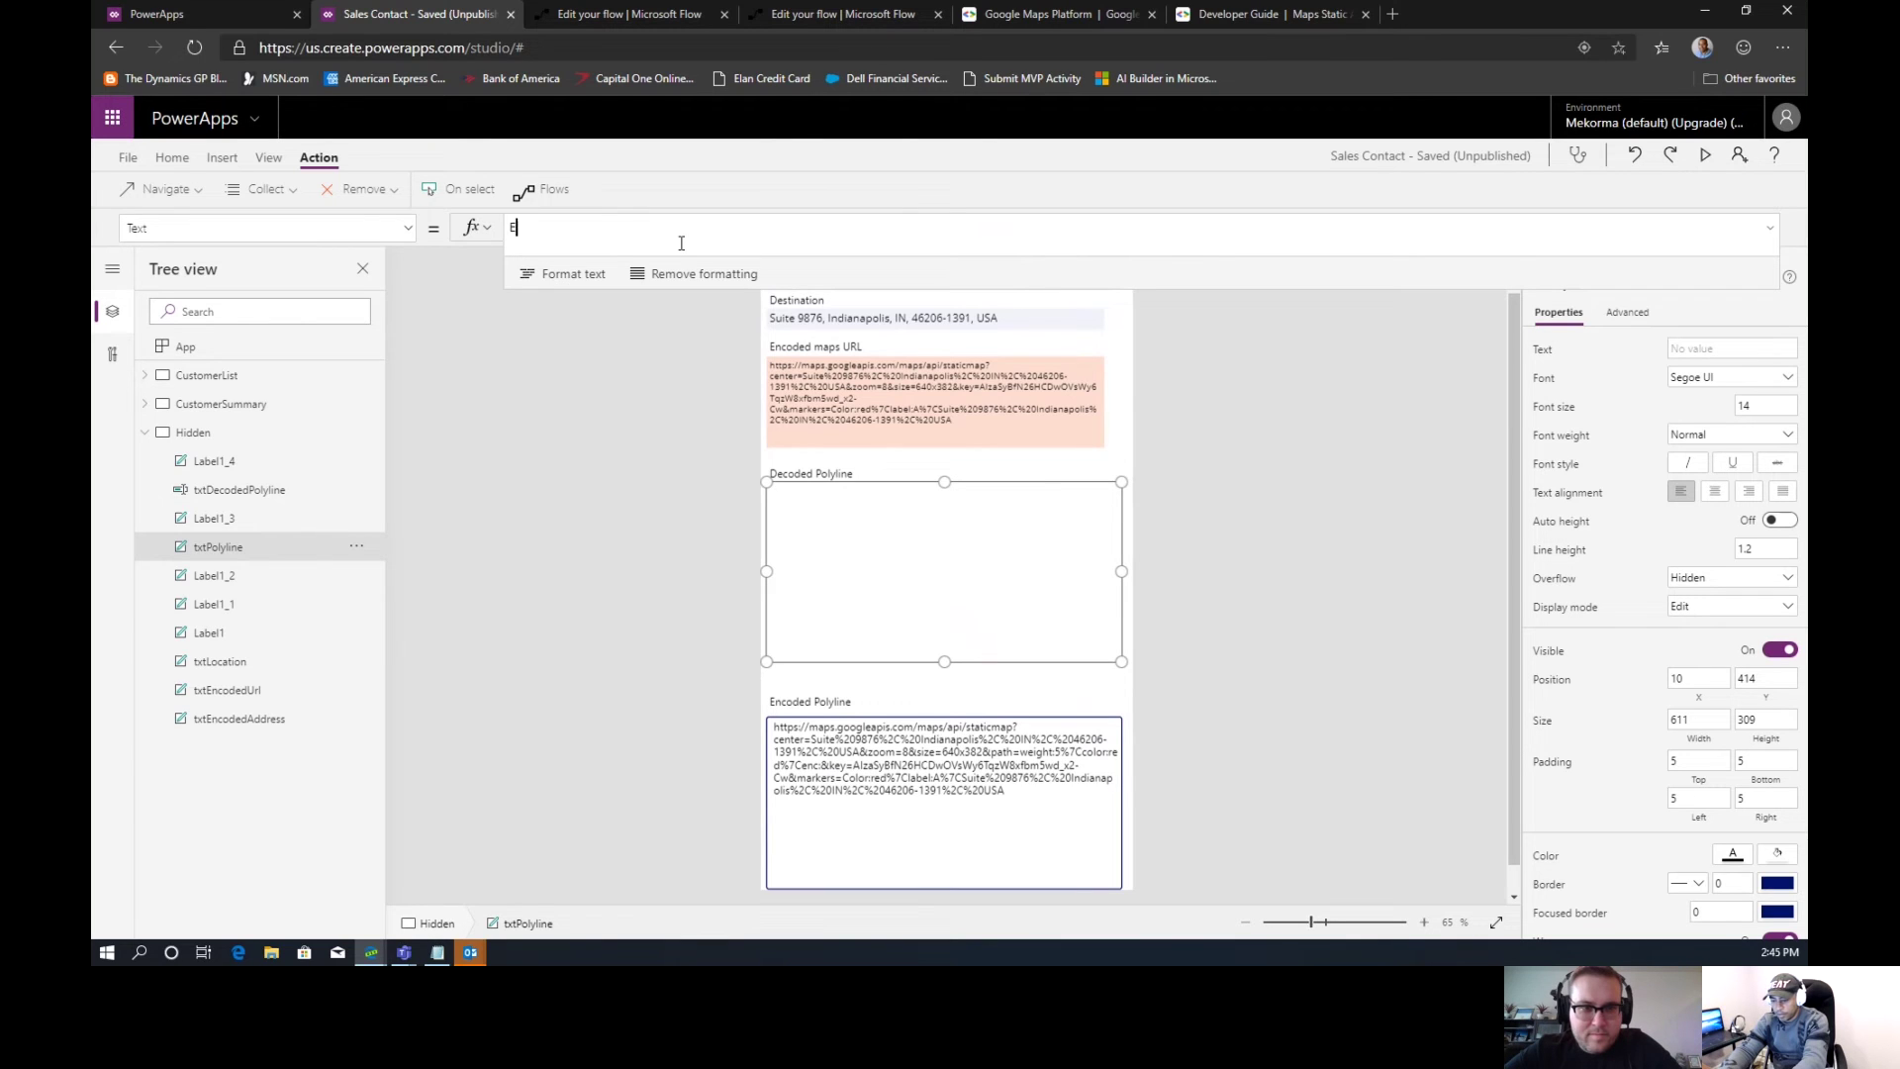
Set txtPolyline's Text formula to EncodedPolynine.polyline
type("ndcoded")
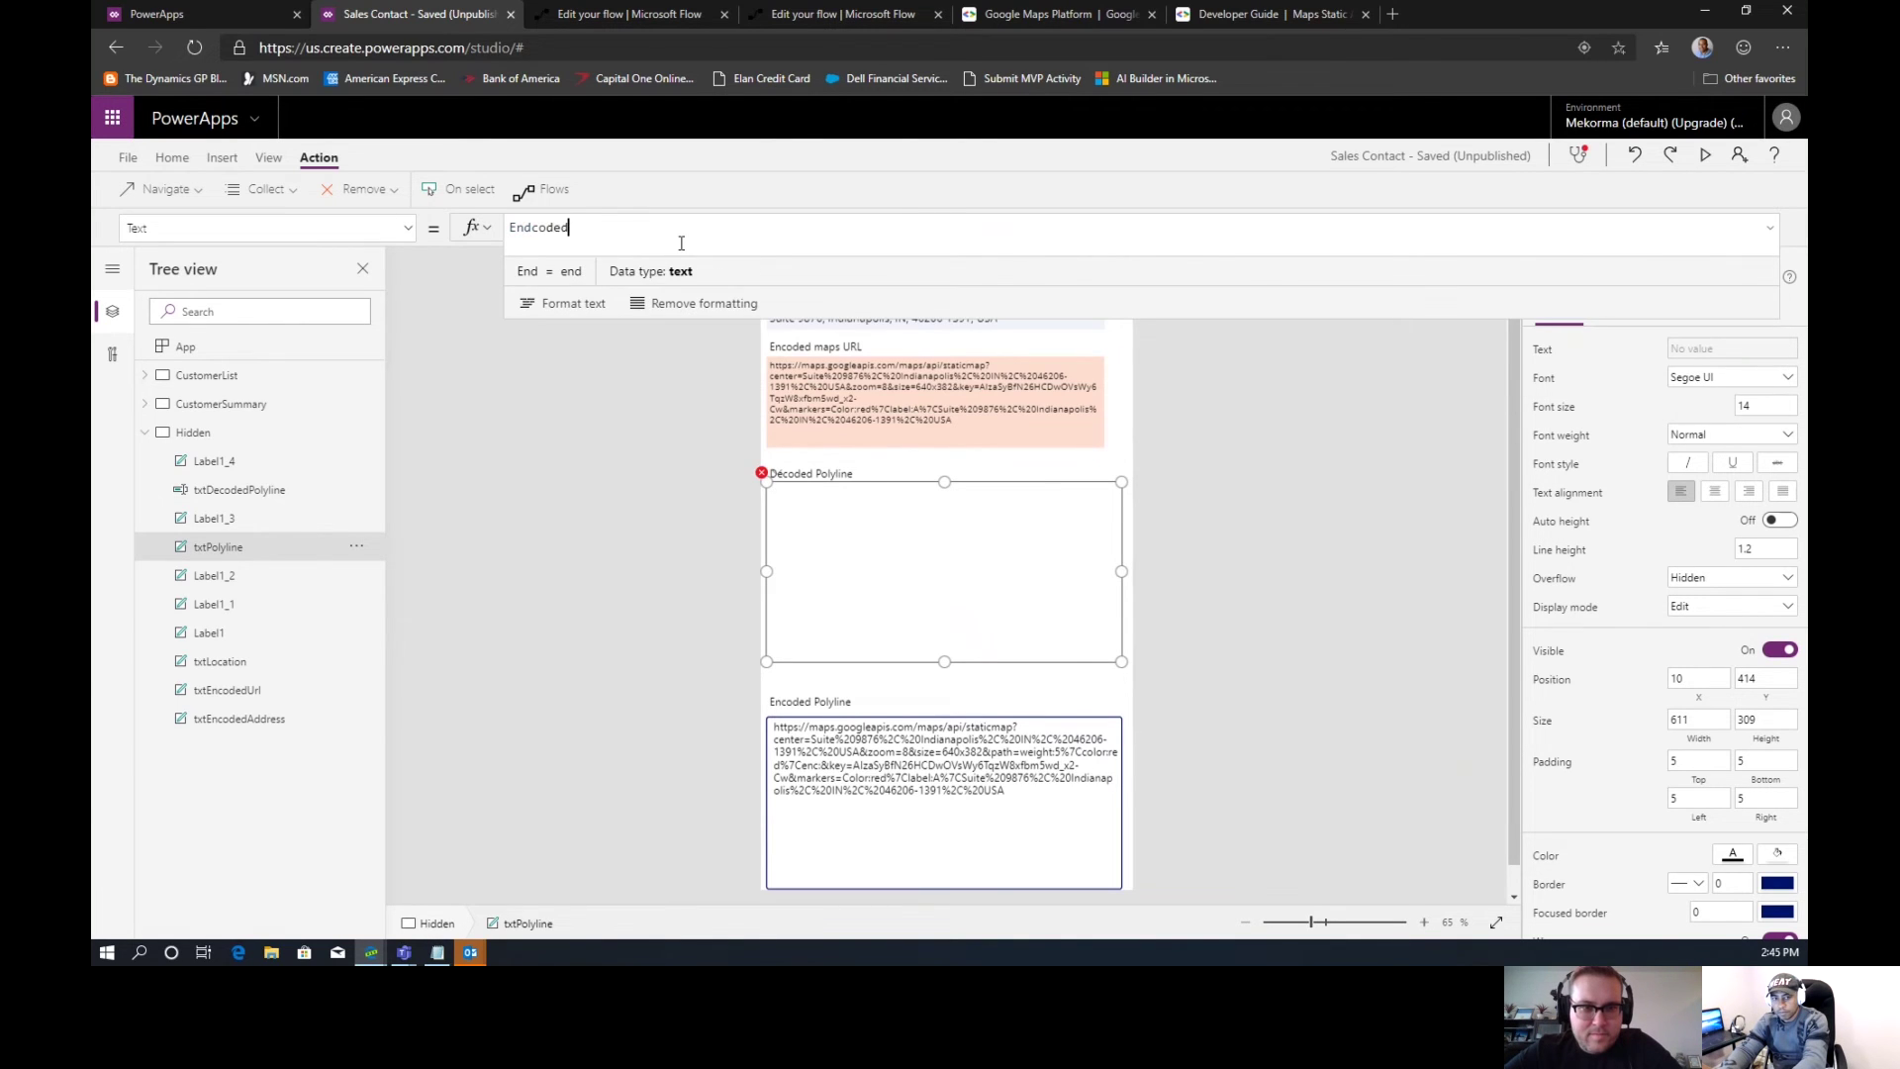
type("Pl")
type("o")
key("BackSpace")
key("BackSpace")
type("pl")
key("BackSpace")
key("BackSpace")
type("ol")
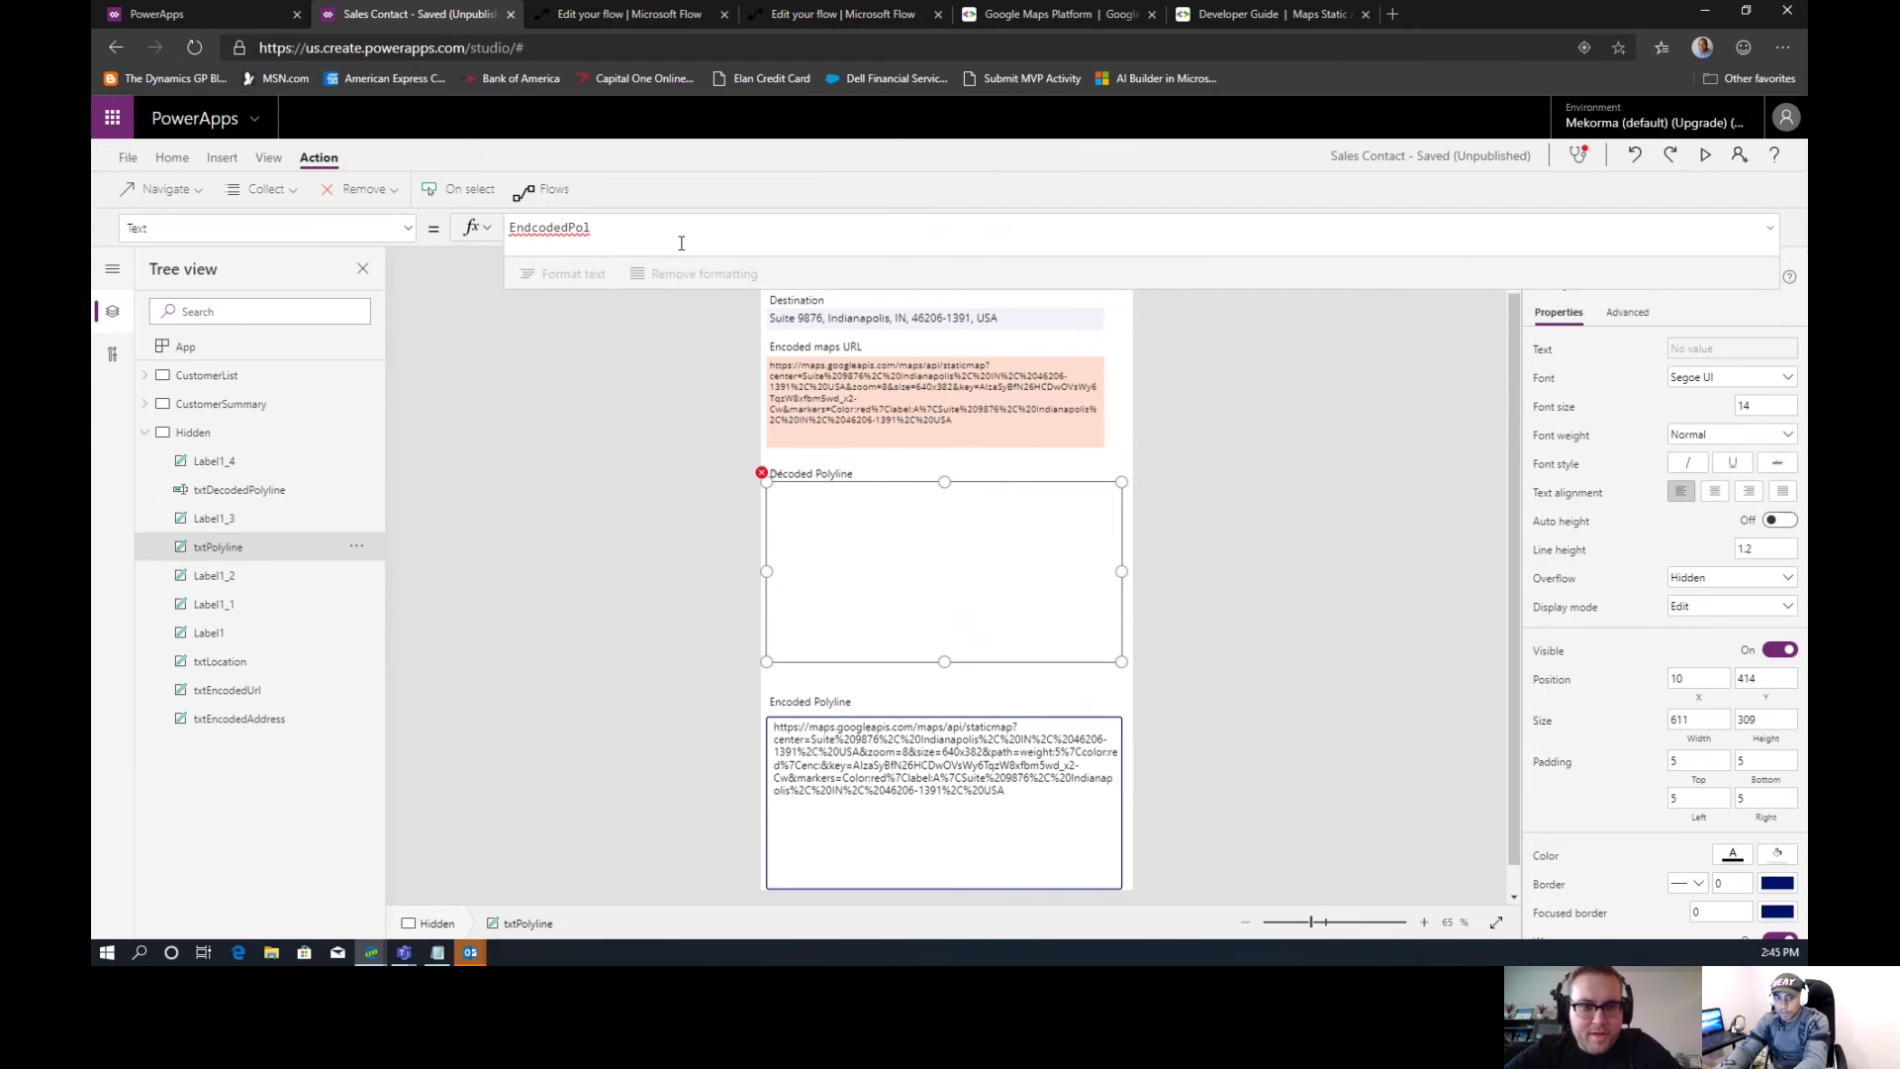
key("BackSpace")
key("BackSpace")
key("BackSpace")
key("BackSpace")
key("BackSpace")
key("BackSpace")
key("BackSpace")
key("BackSpace")
key("BackSpace")
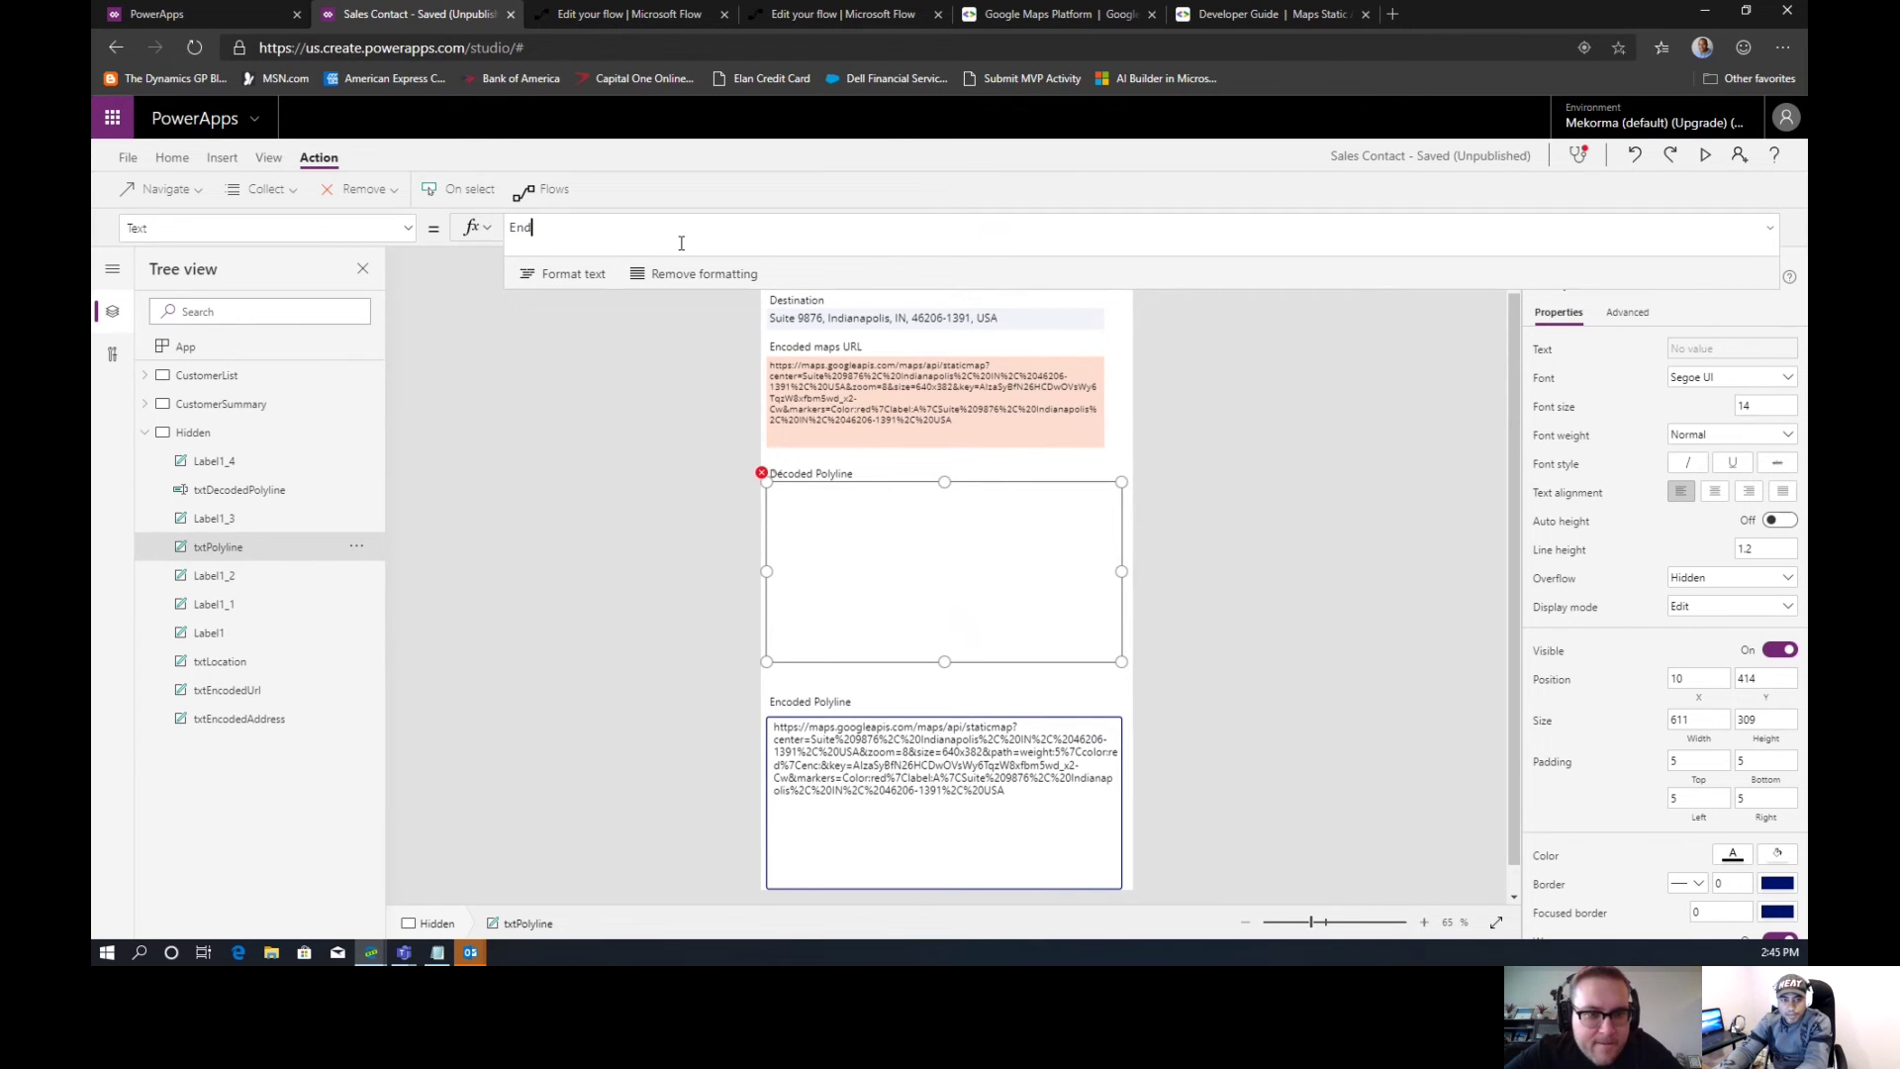
type("coded")
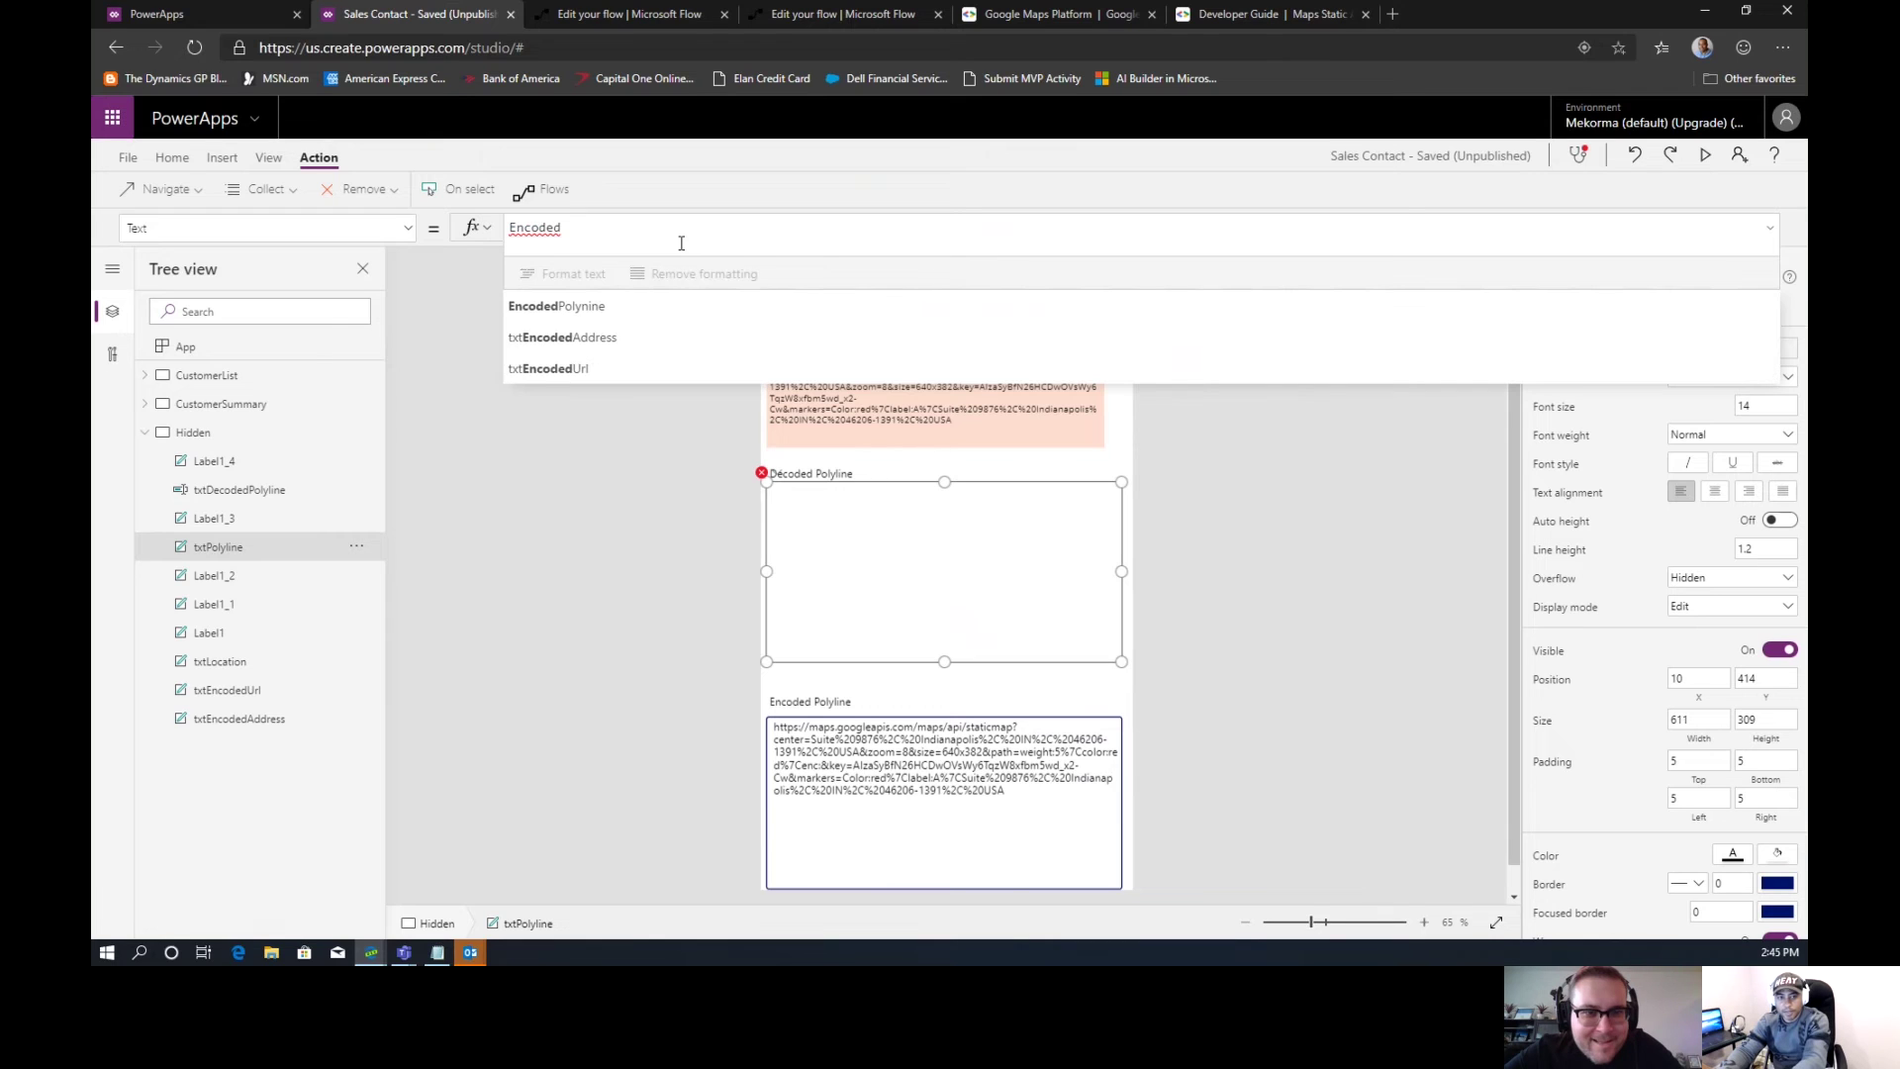
key("Tab")
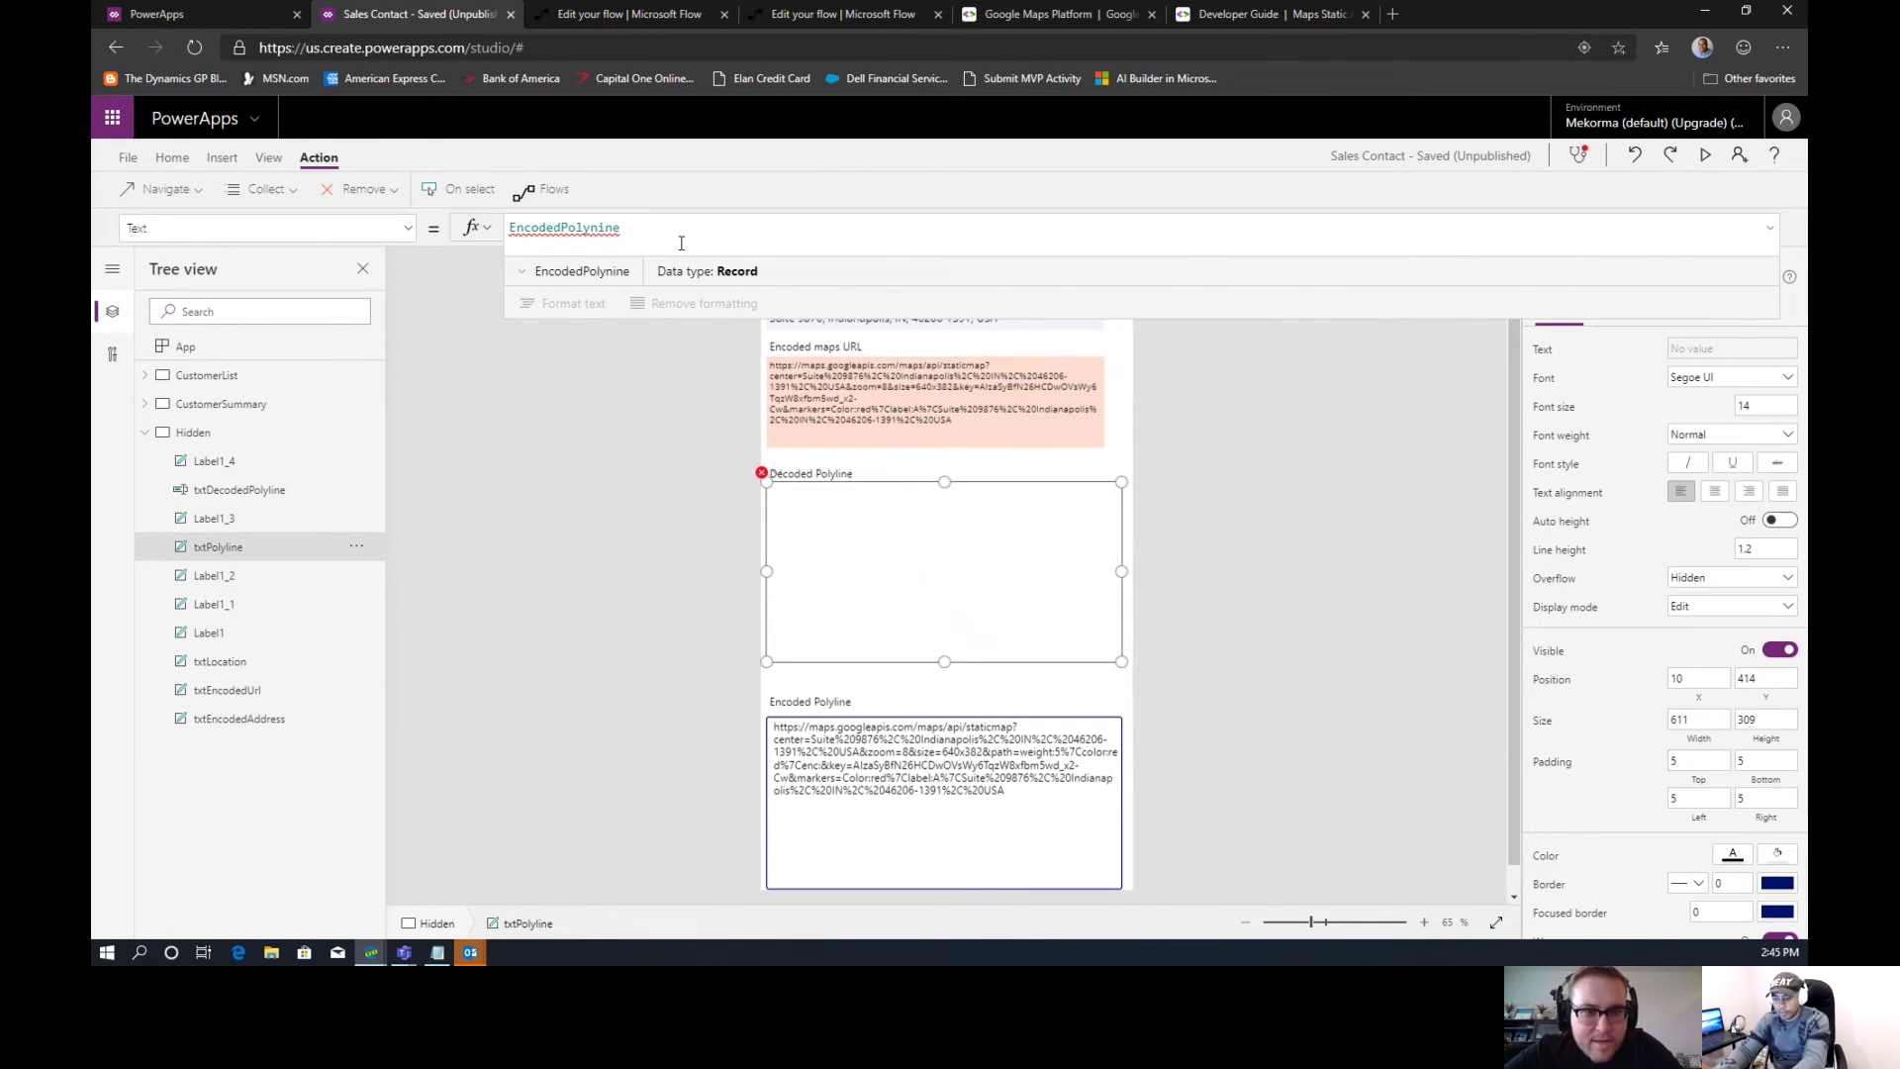
type(".")
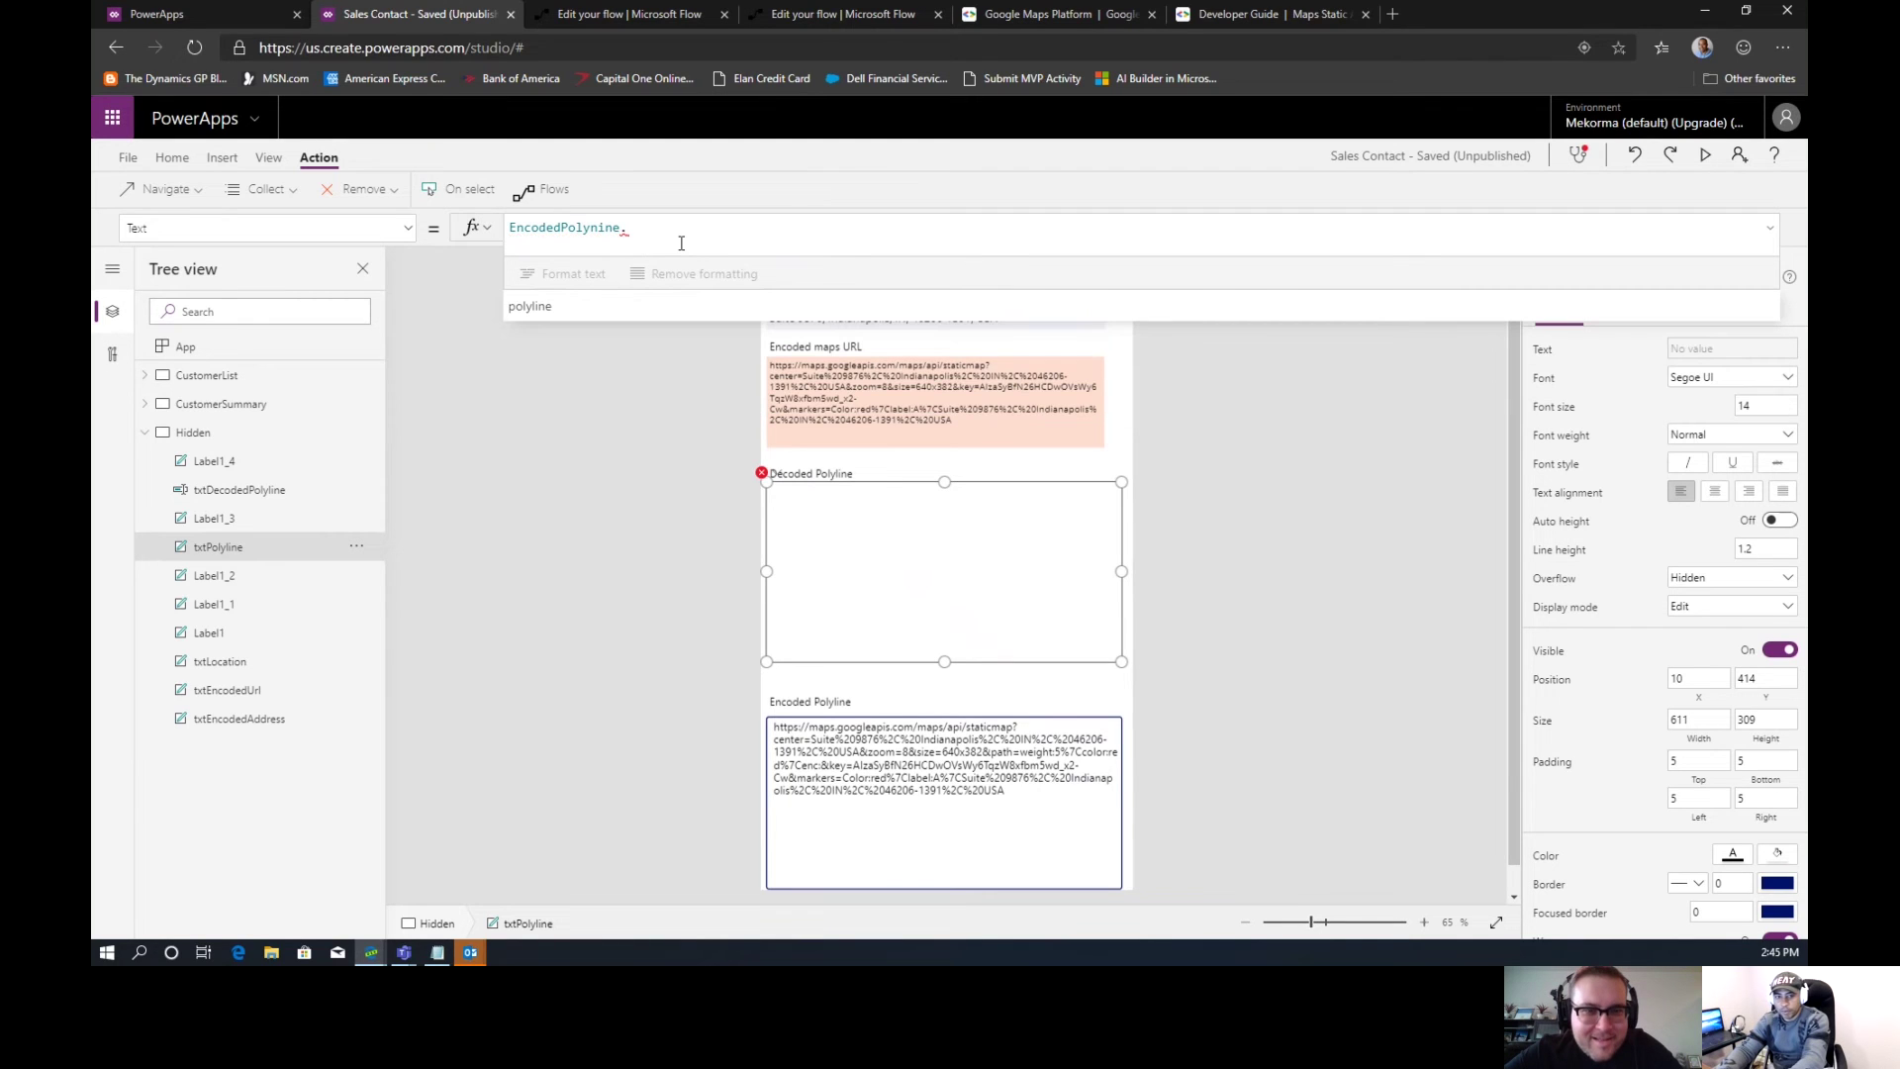
key("Tab")
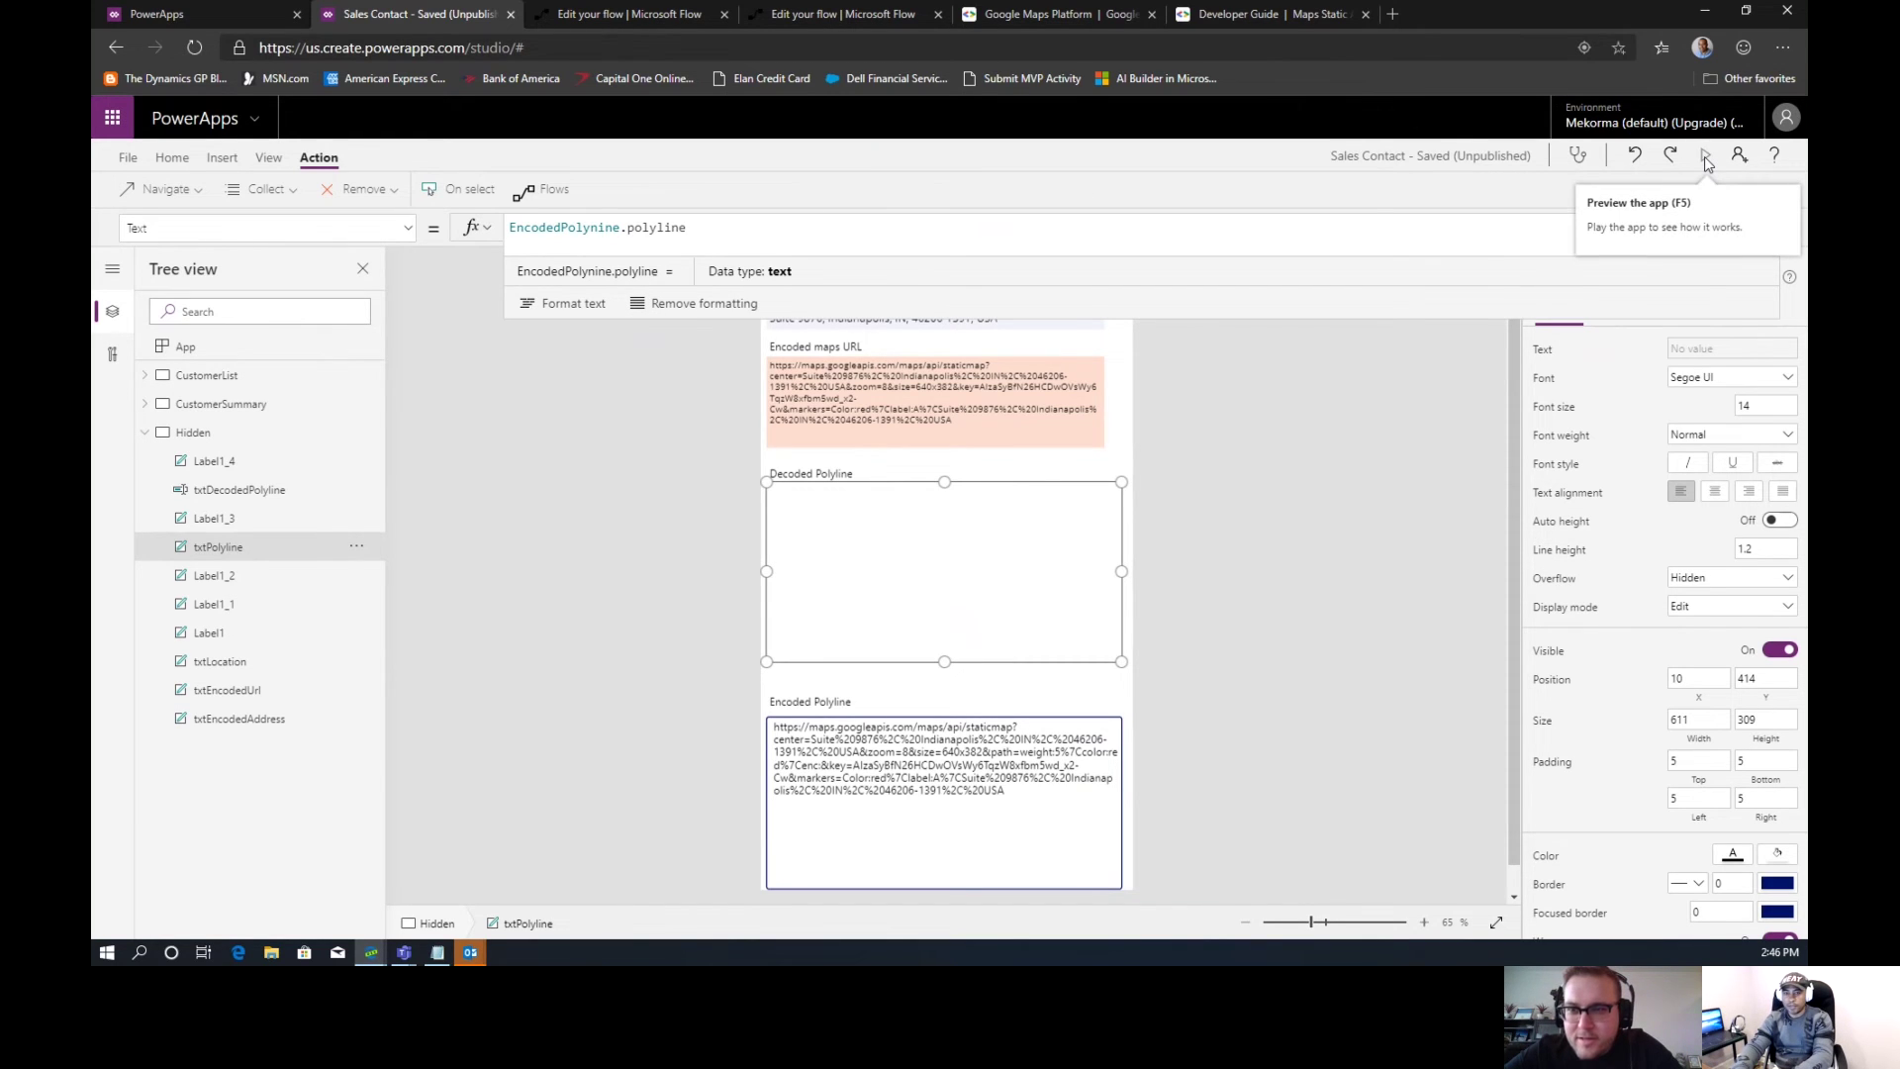
left_click(1704, 156)
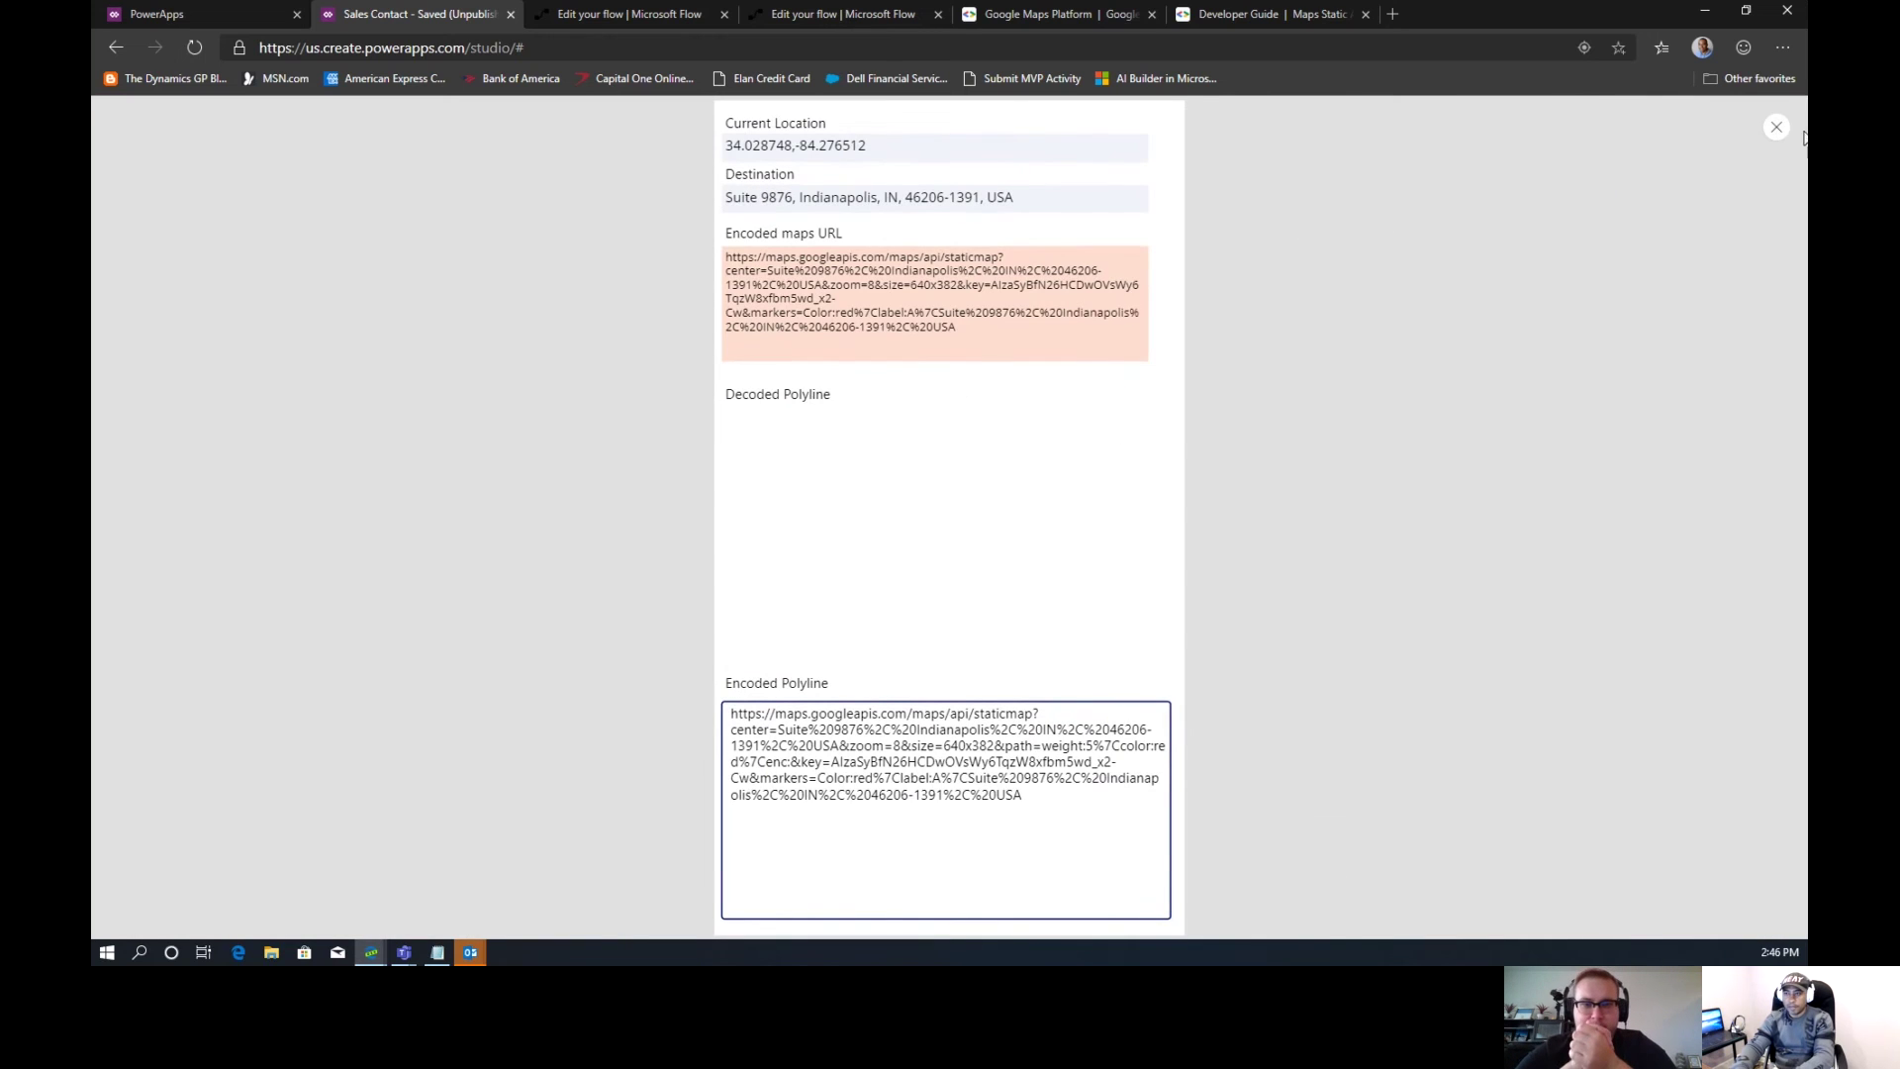
Preview from the CustomerSummary screen and run Get Route to fetch the route
left_click(1776, 127)
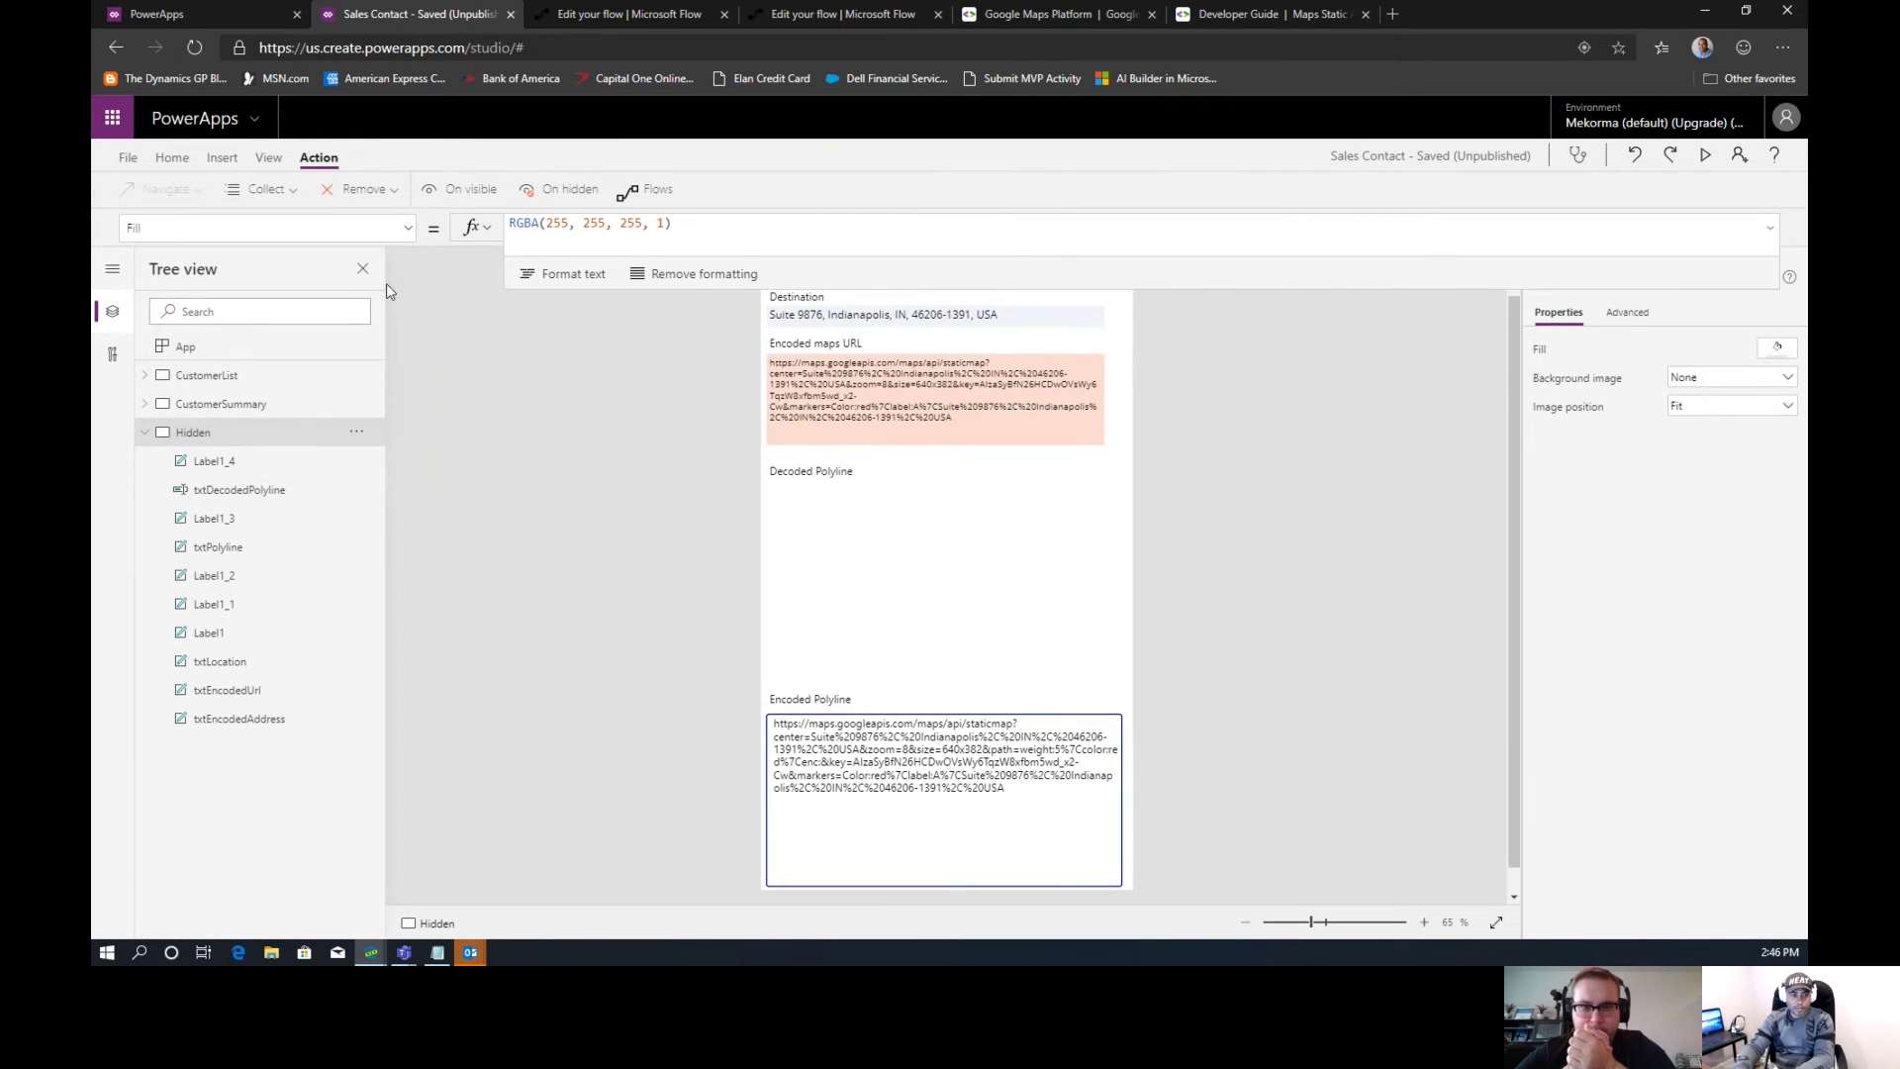
left_click(277, 405)
left_click(1706, 159)
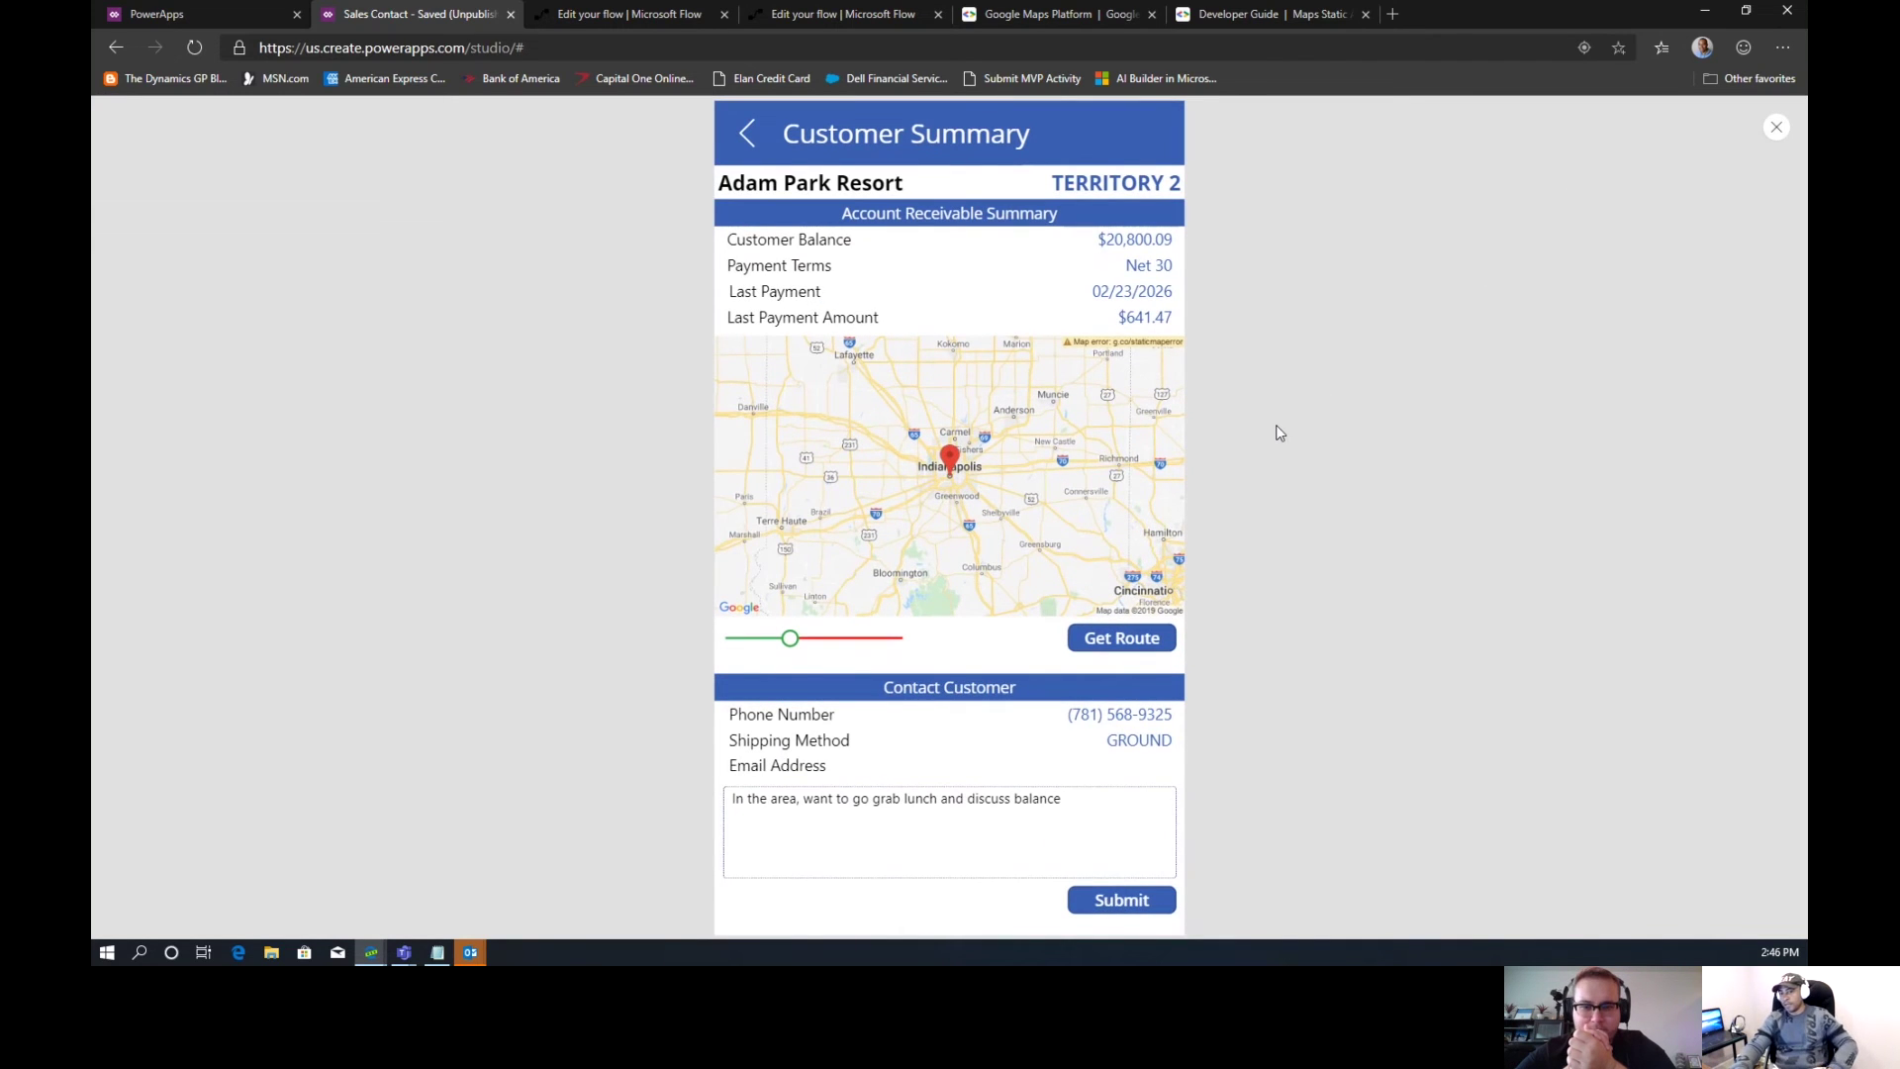
left_click(1129, 640)
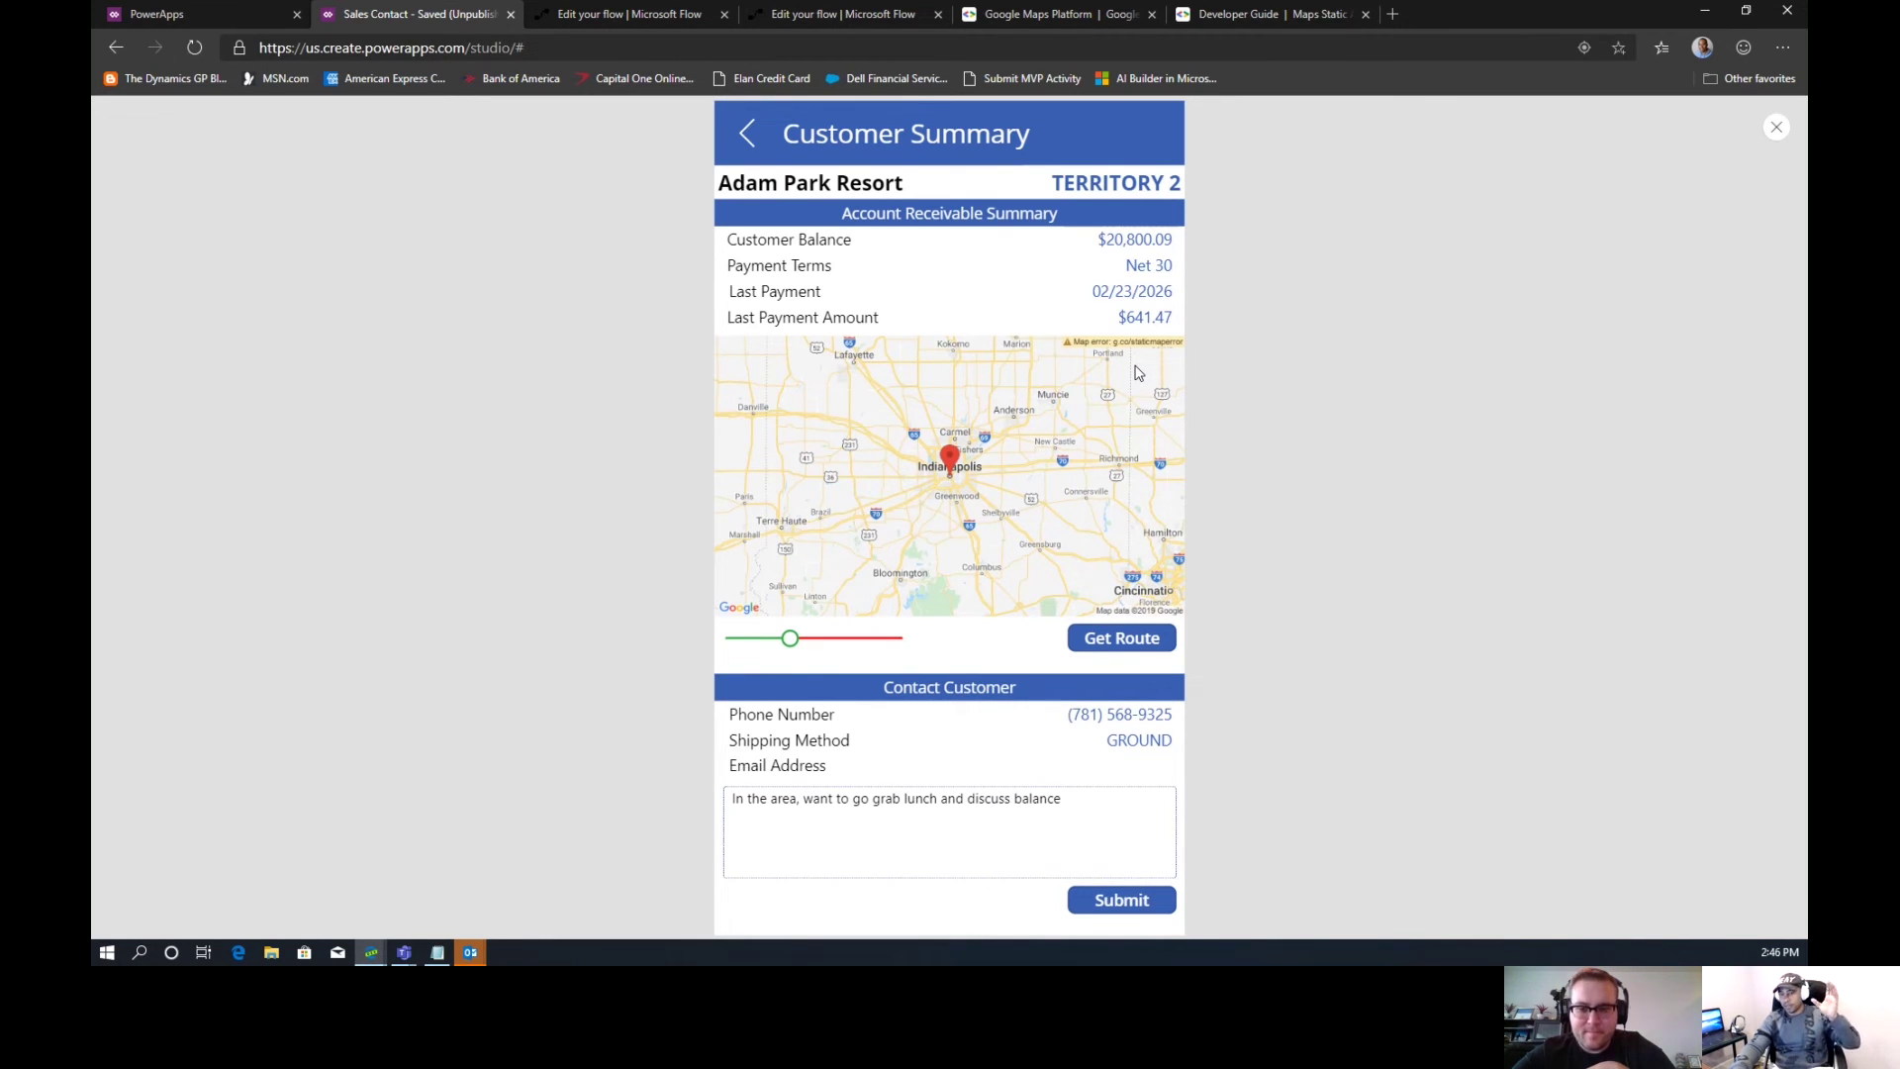
left_click(1778, 131)
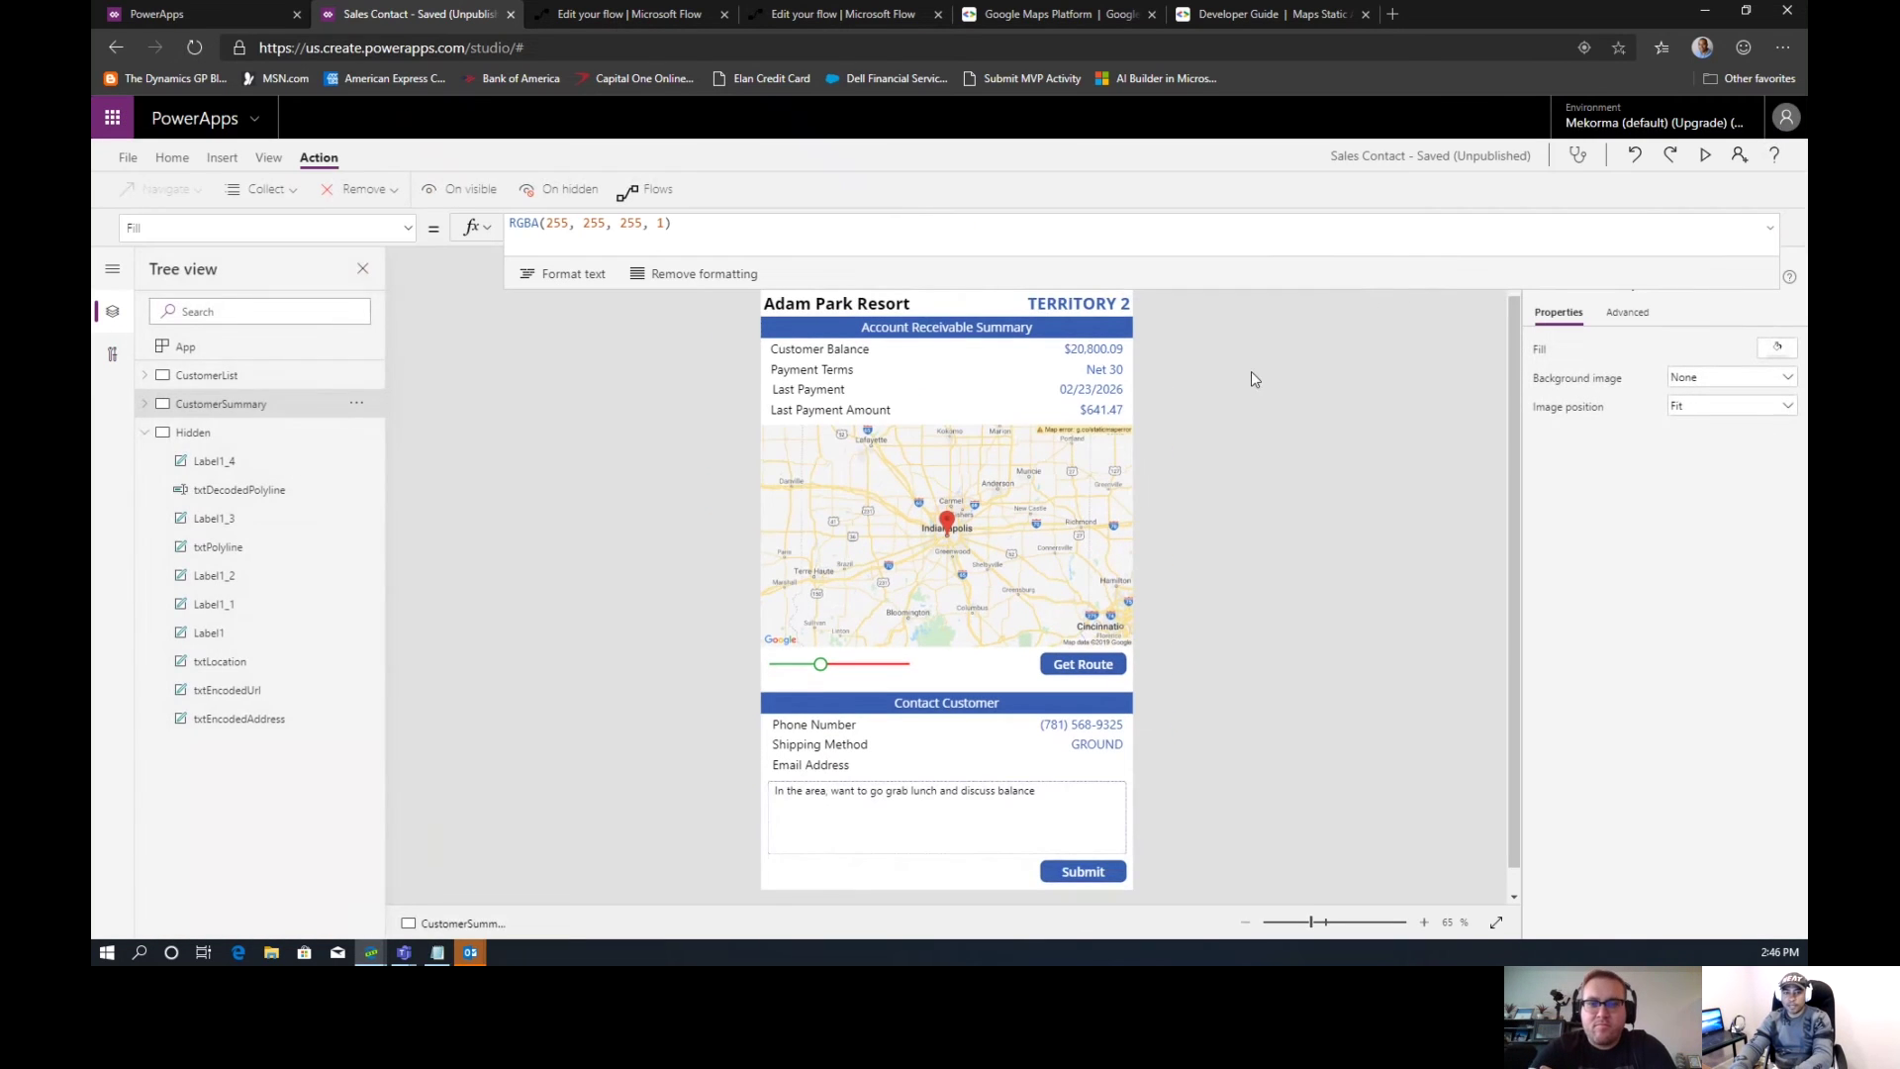
left_click(195, 432)
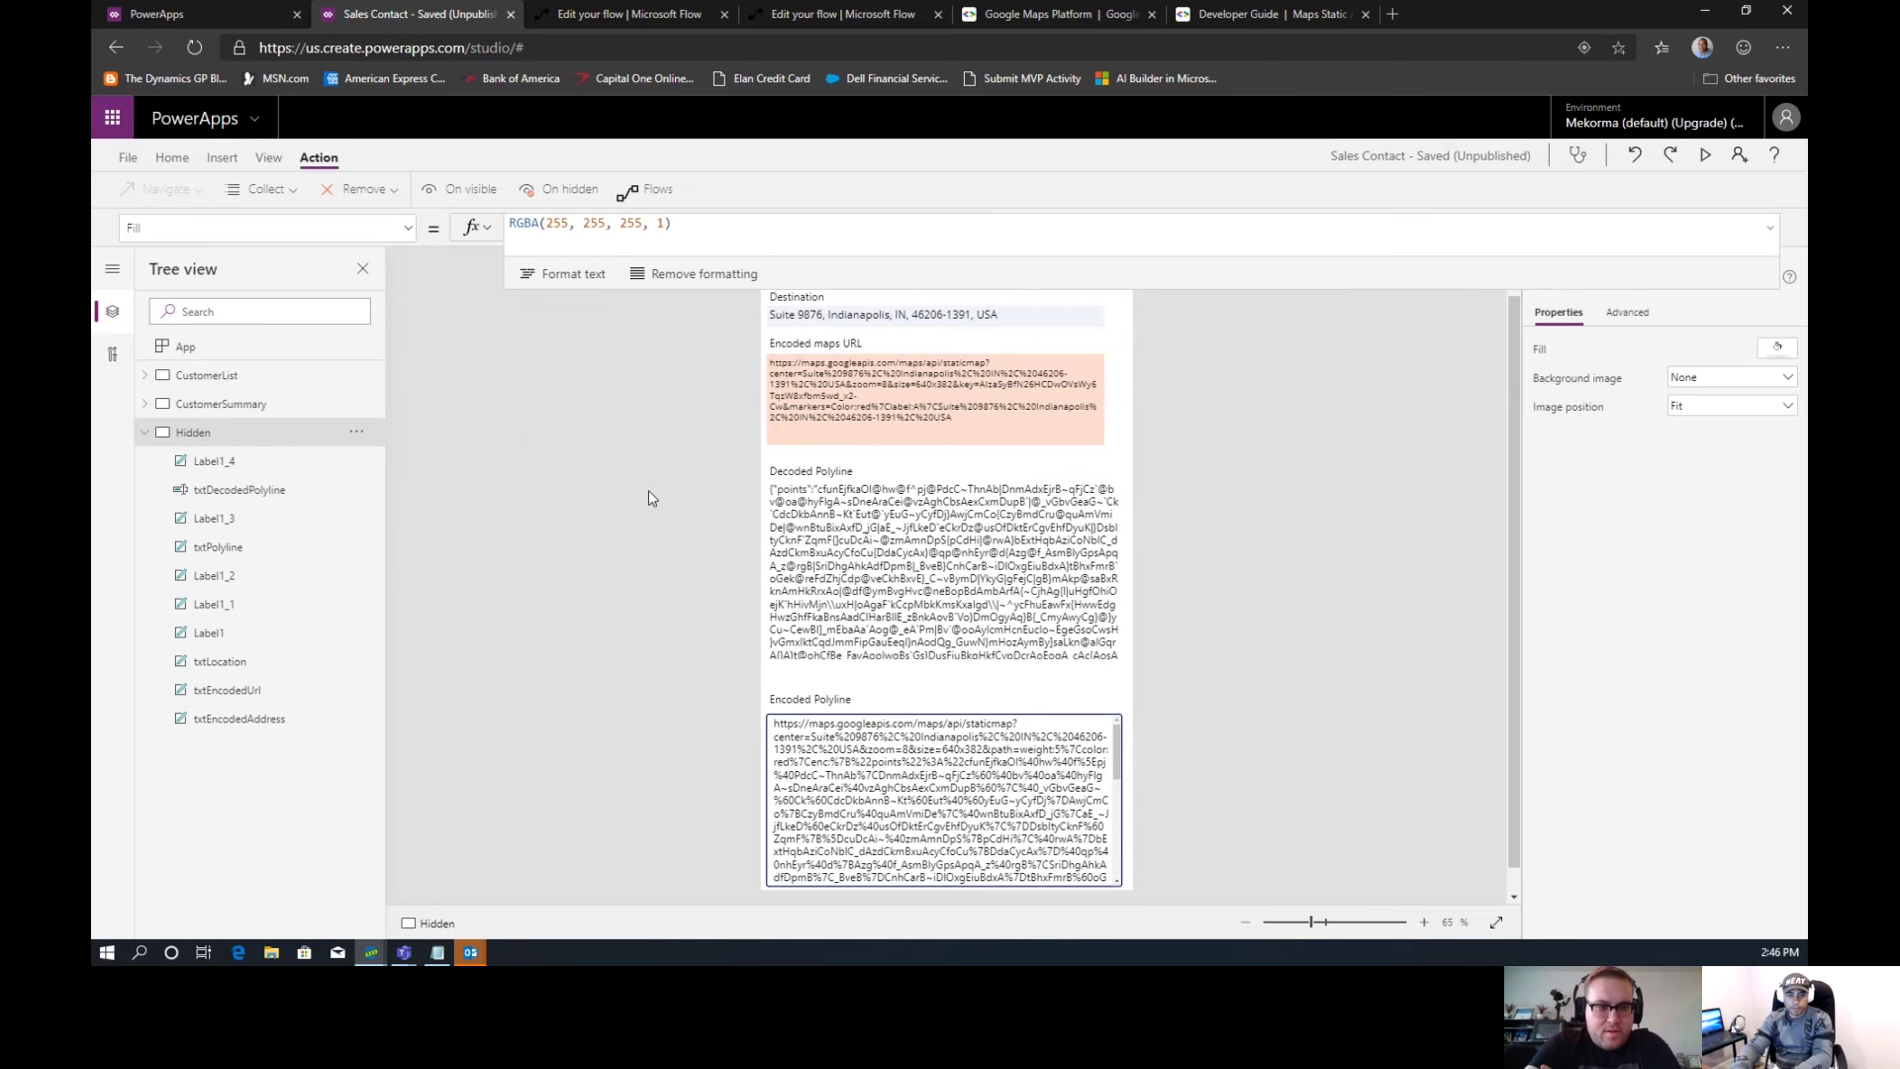
Select the Decoded Polyline label, save the app, and select its whole Text formula
left_click(824, 587)
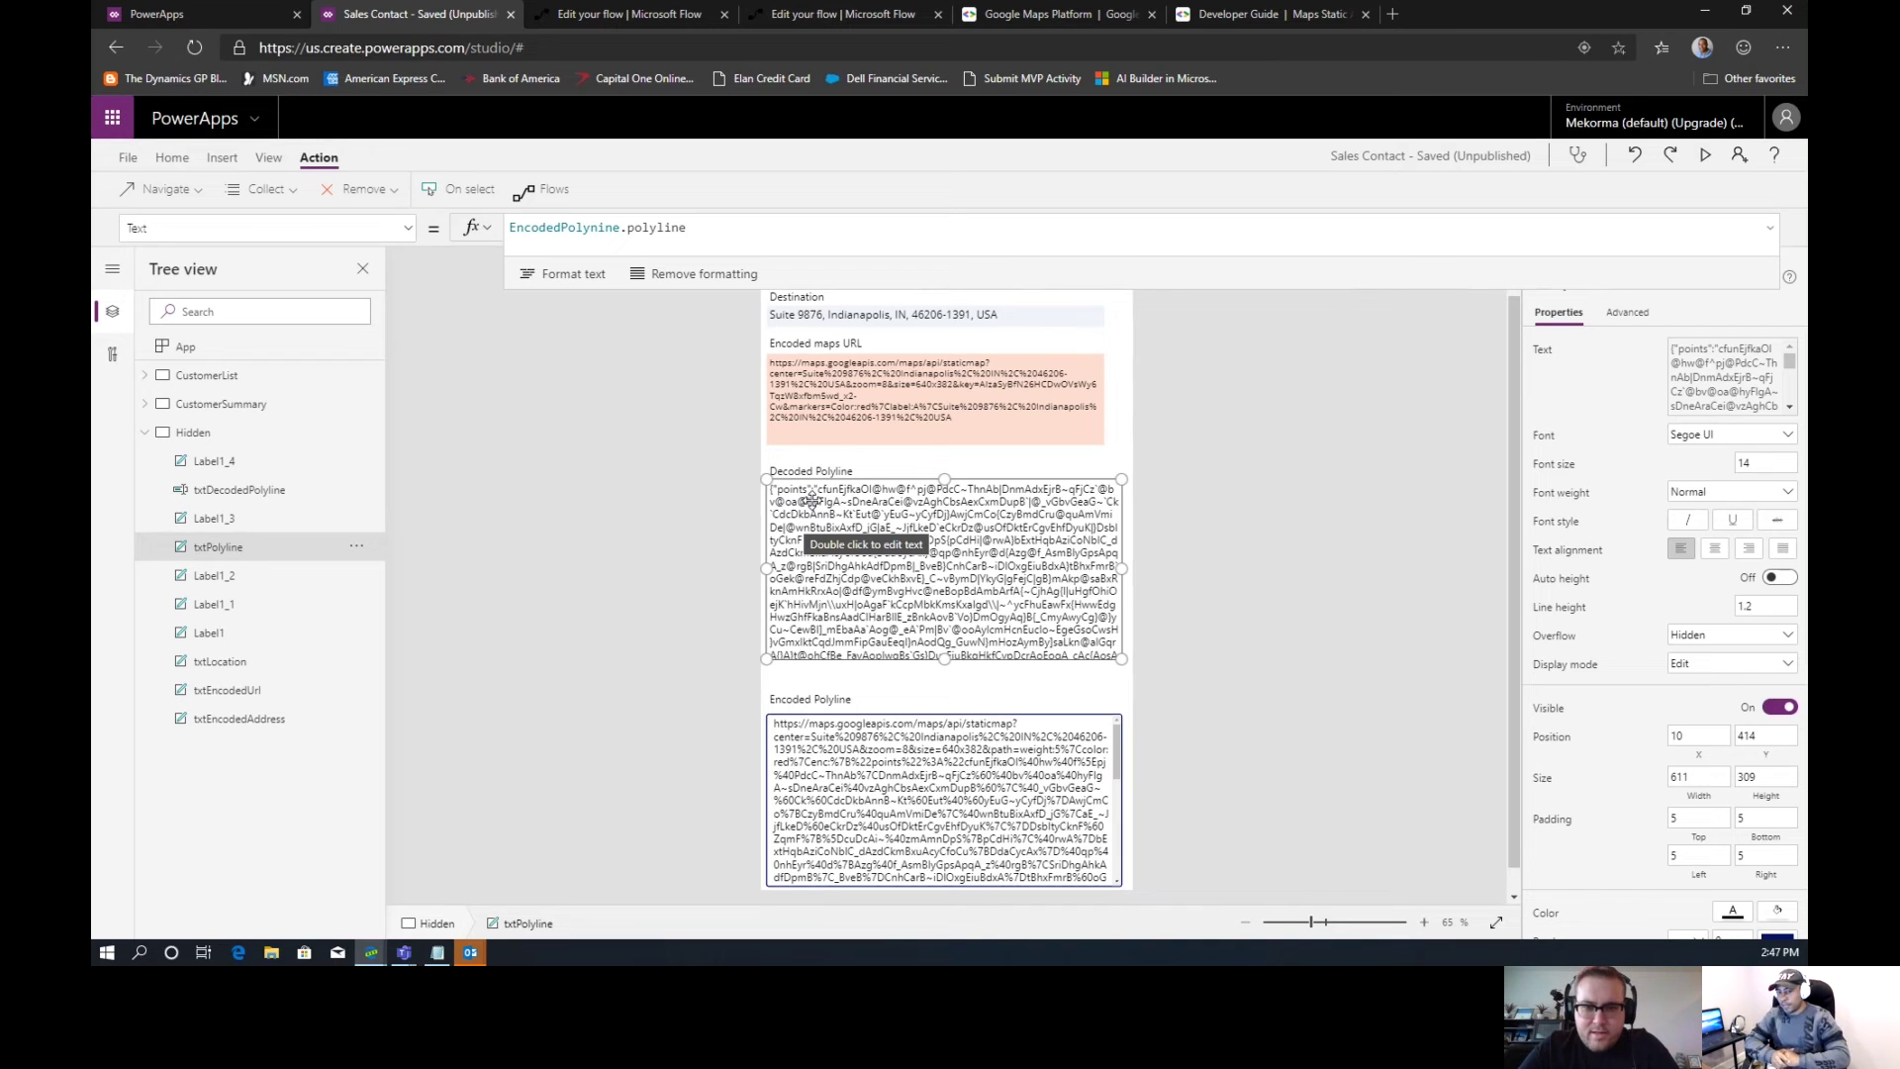
key("ctrl+s")
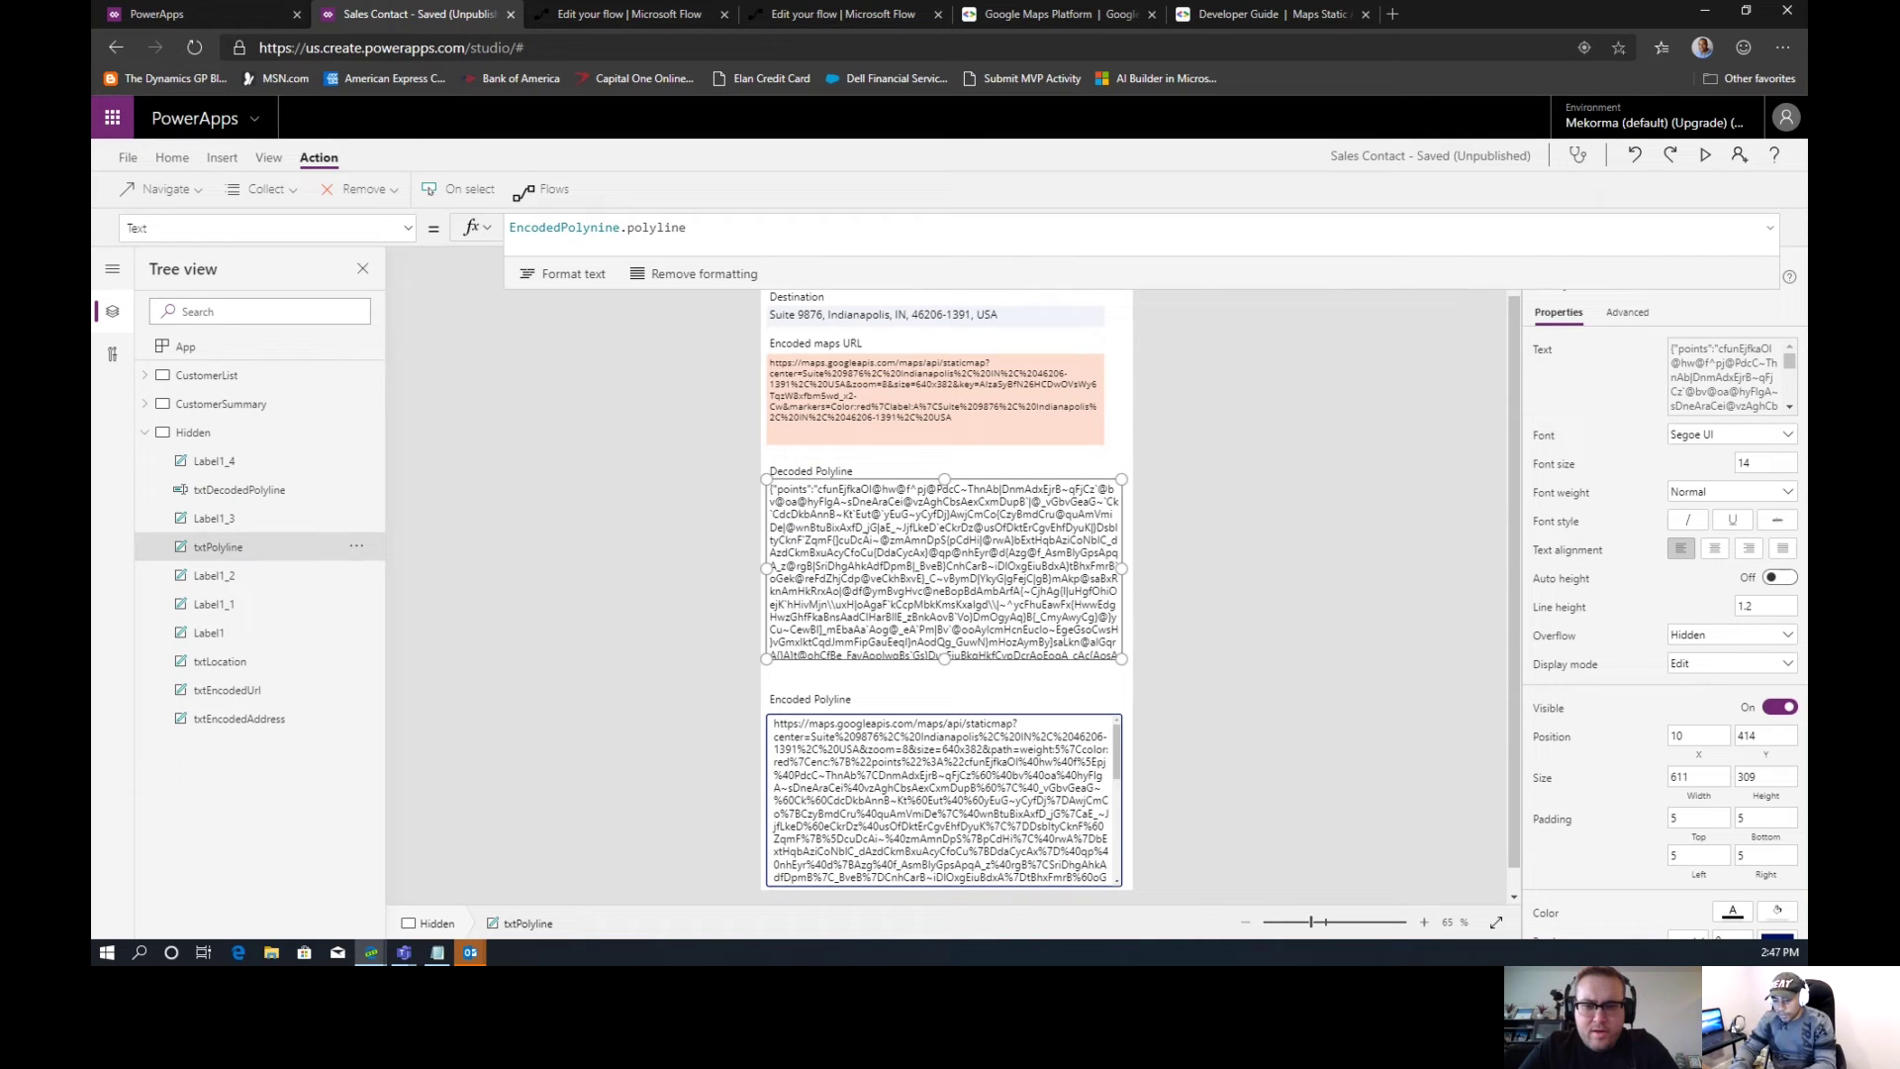
key("alt+Tab")
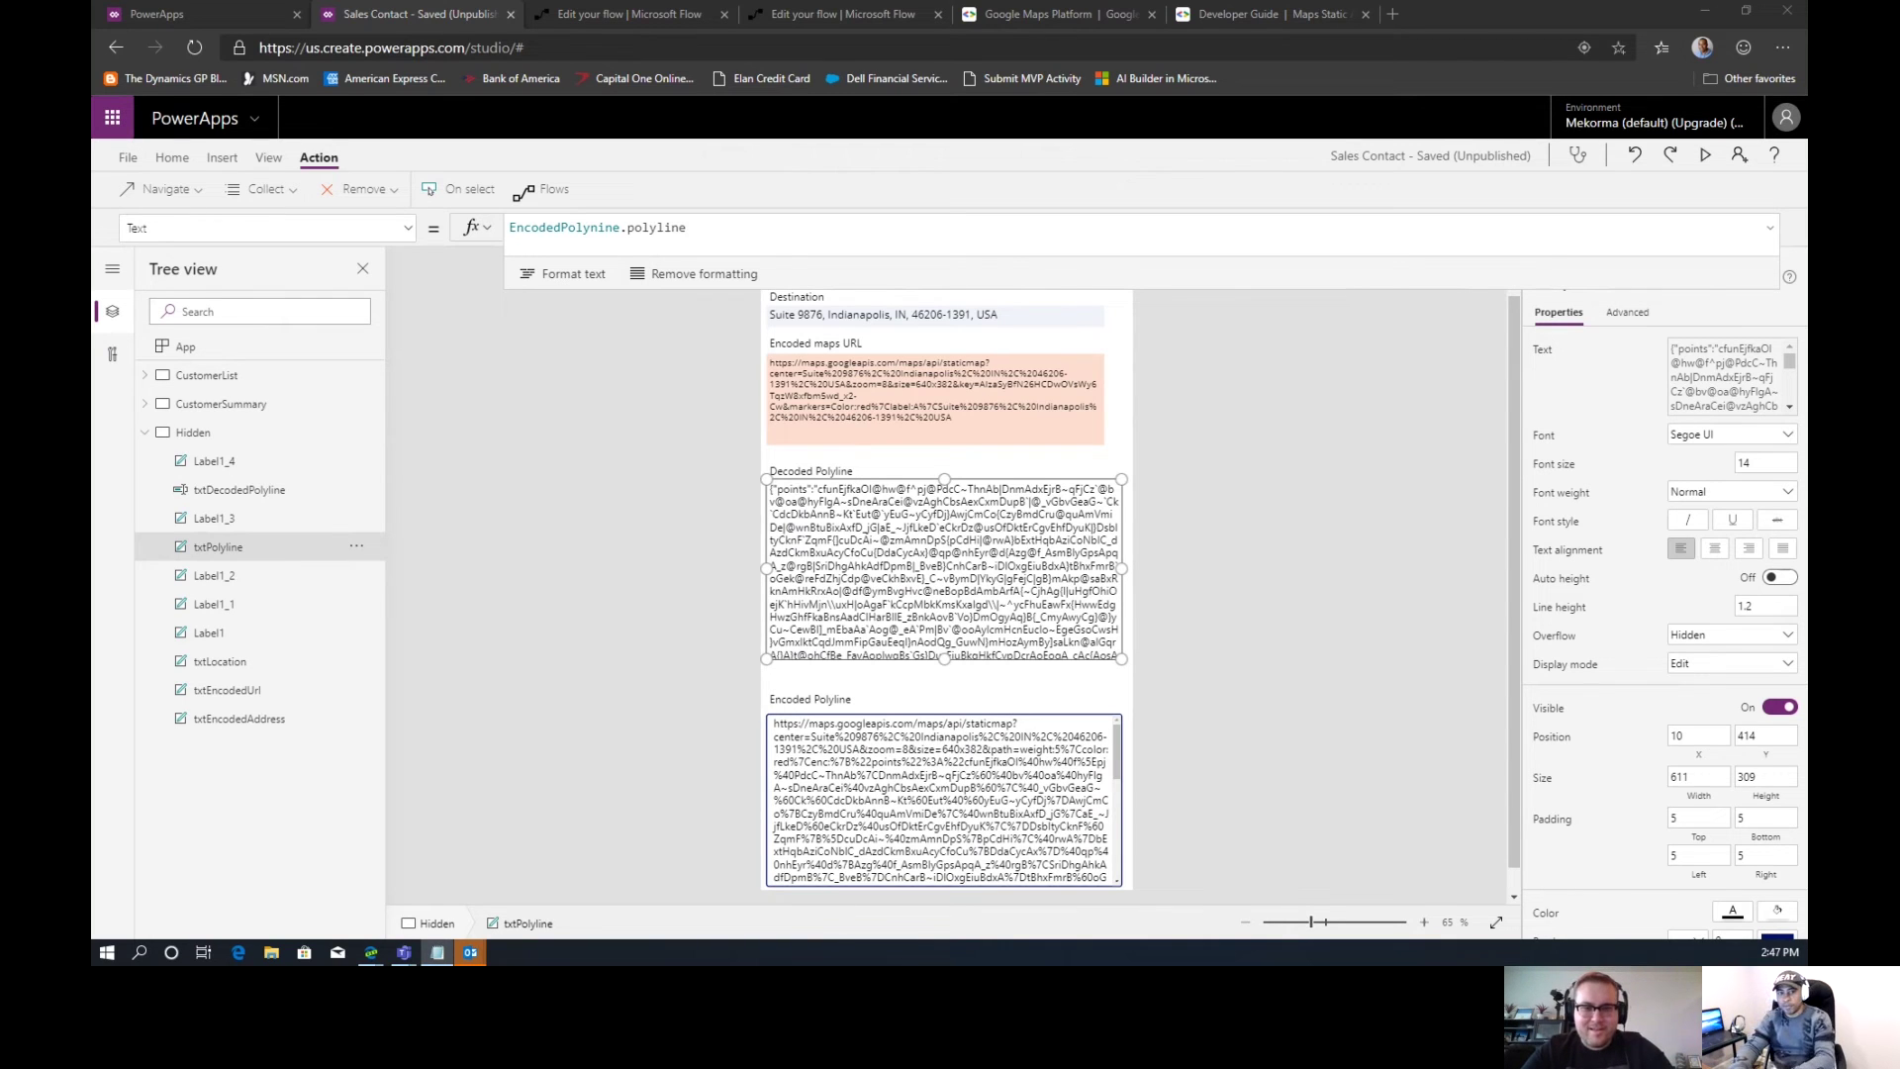
left_click(719, 225)
left_click_drag(720, 225, 492, 232)
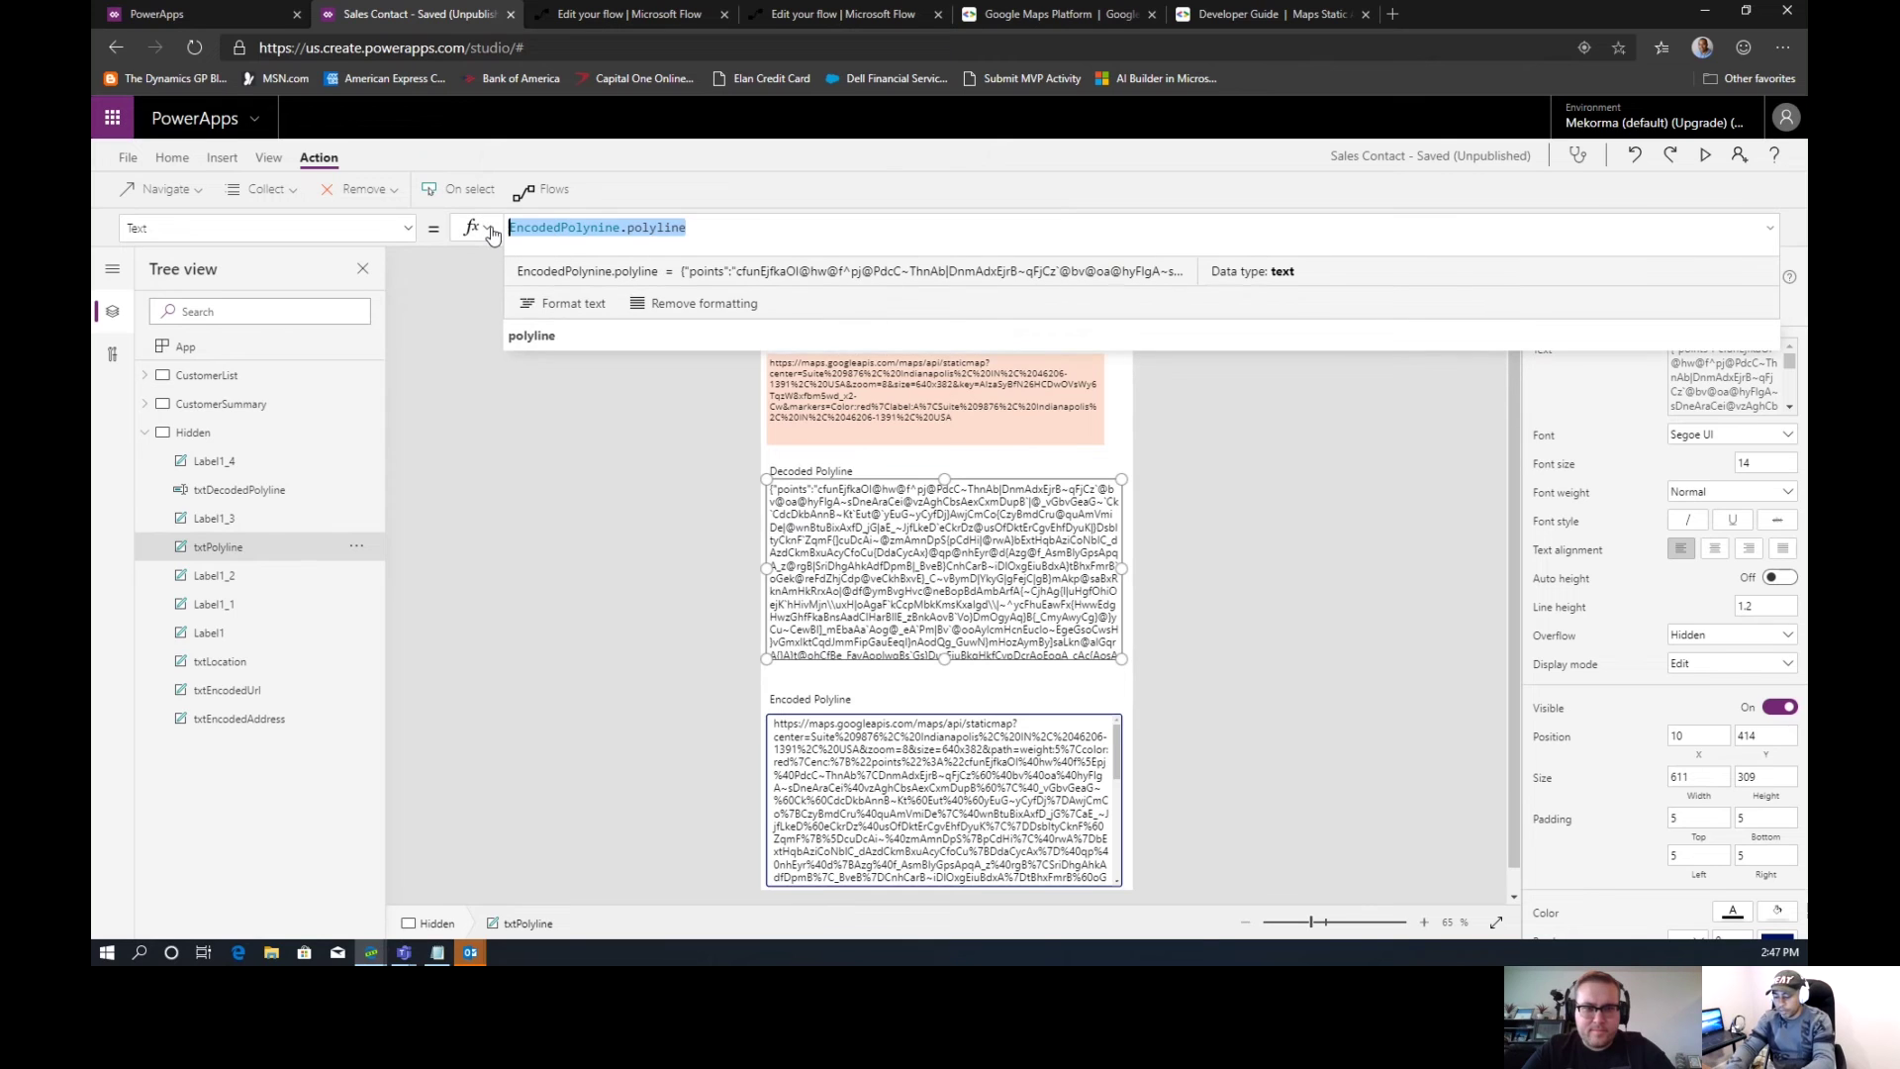
Paste the nested Substitute formula into txtPolyline's Text and correct the variable to EncodedPolynine
key("ctrl+v")
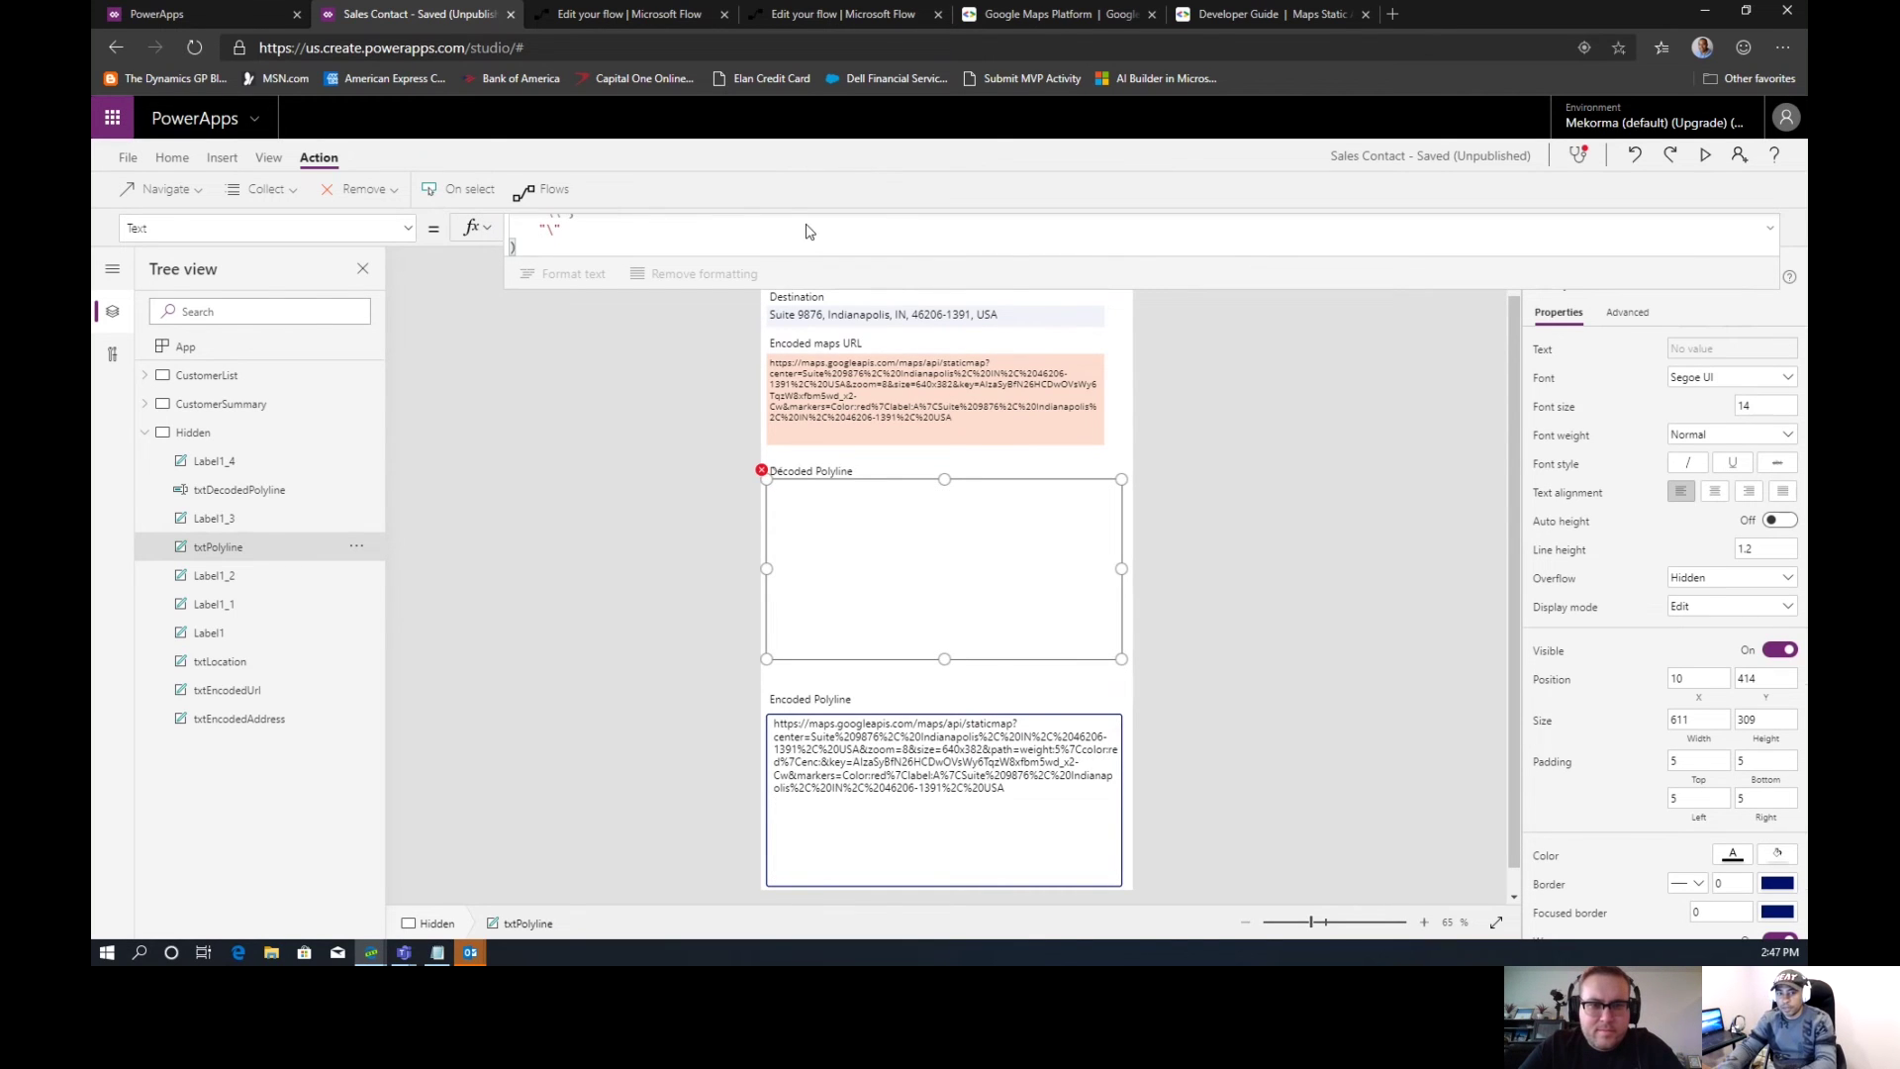
key("Up")
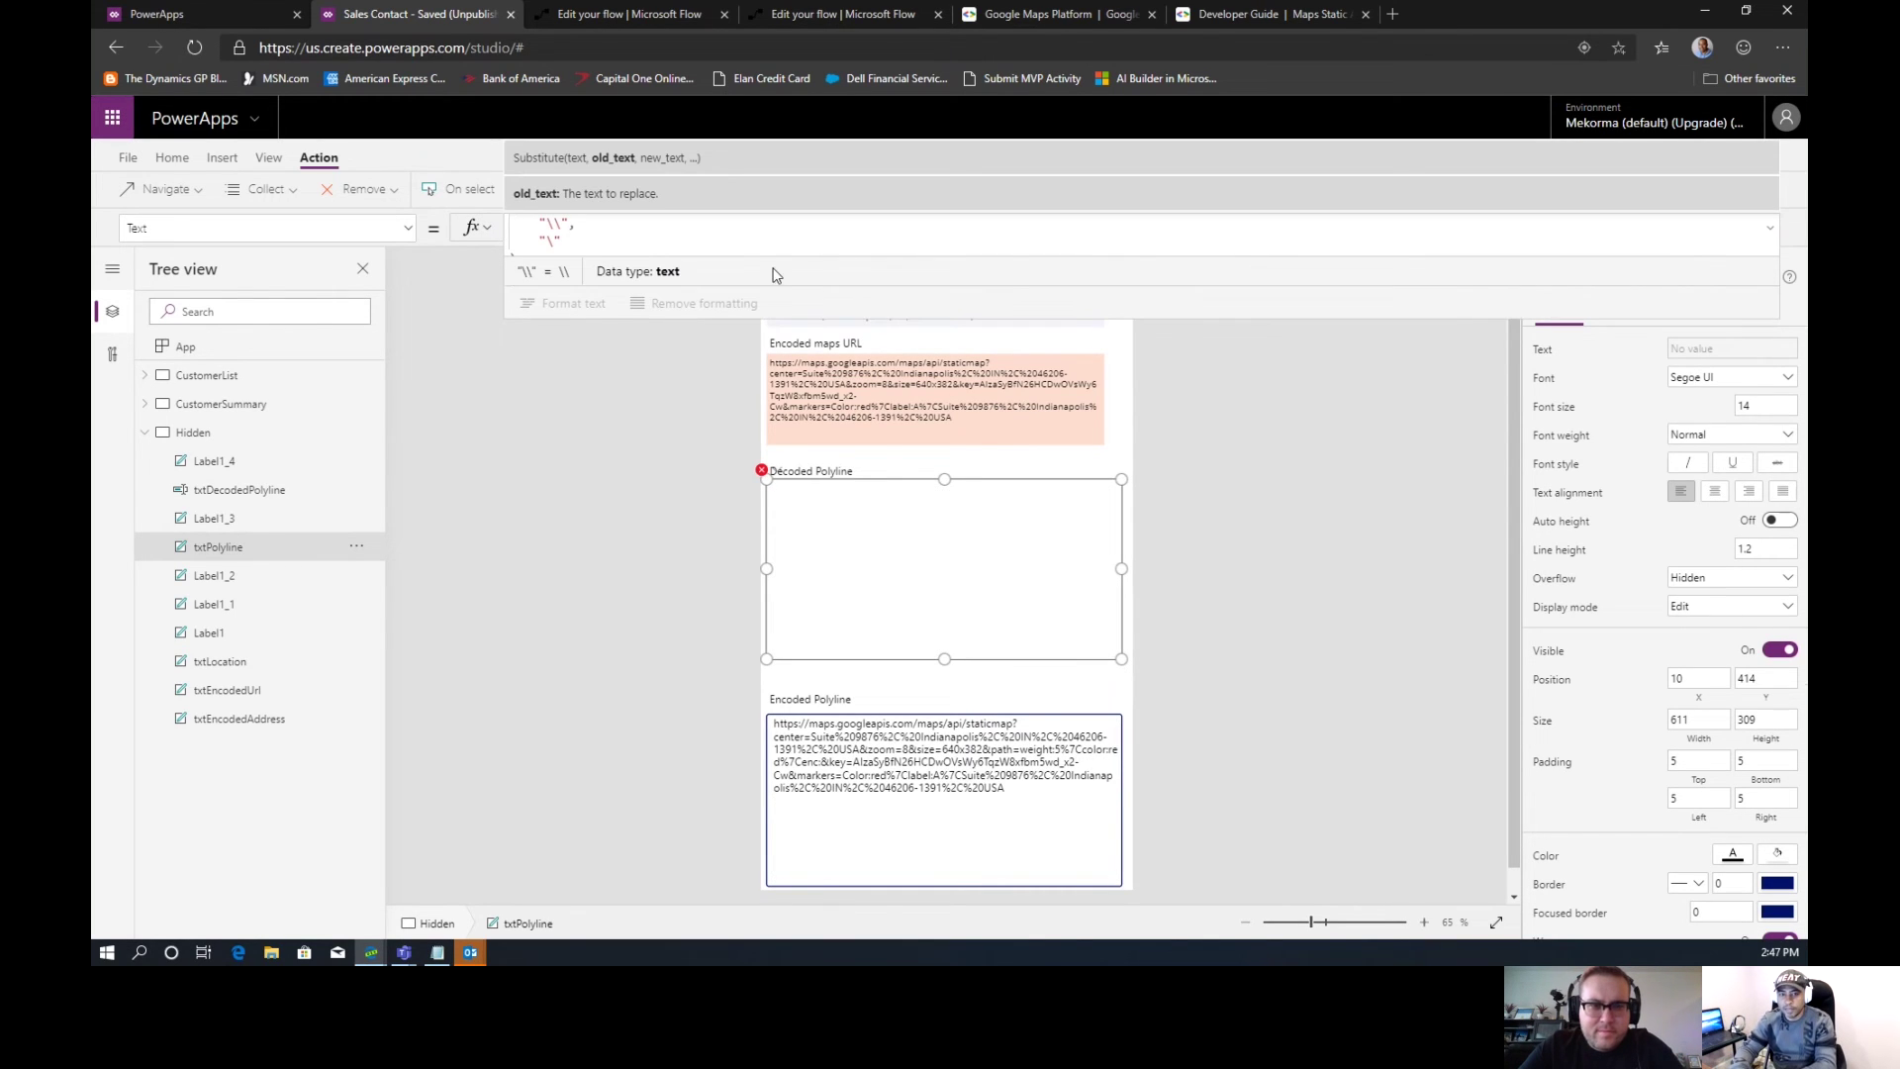
key("Down")
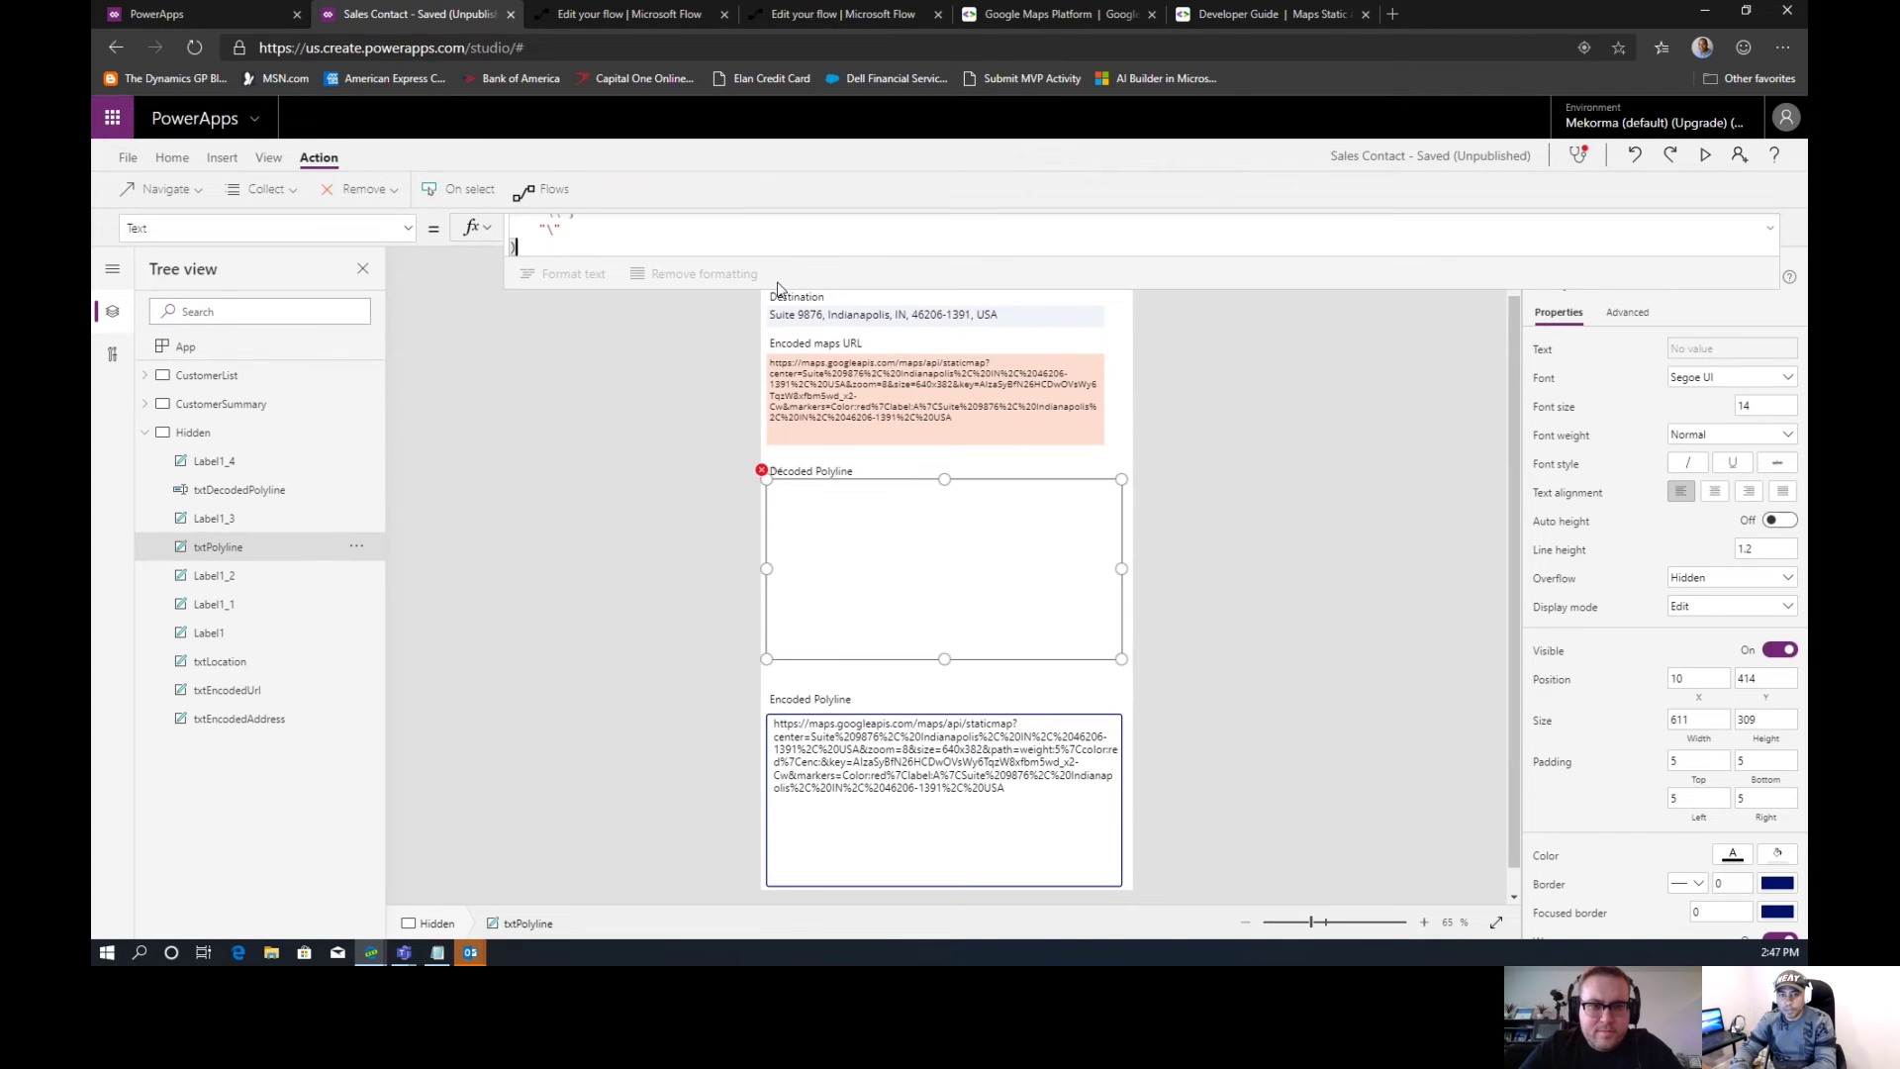
left_click_drag(778, 289, 780, 485)
left_click(672, 278)
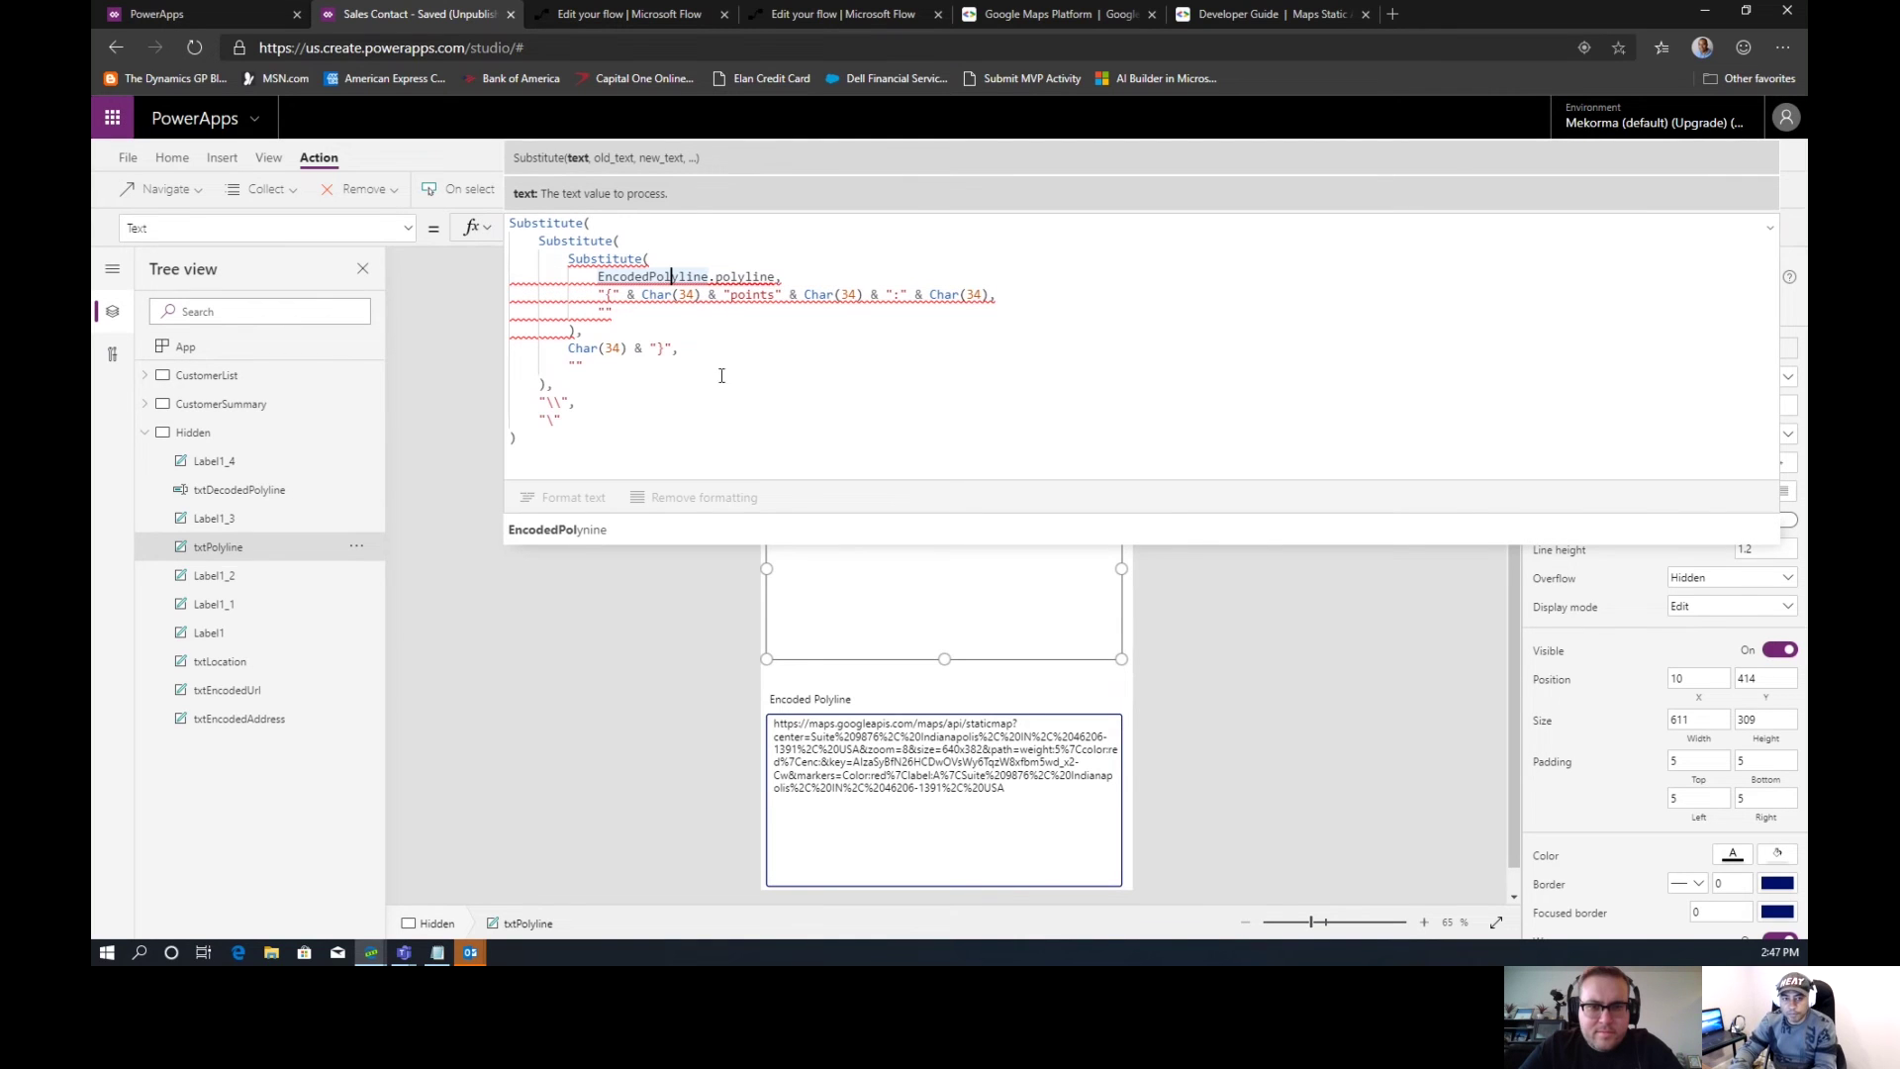
left_click(574, 529)
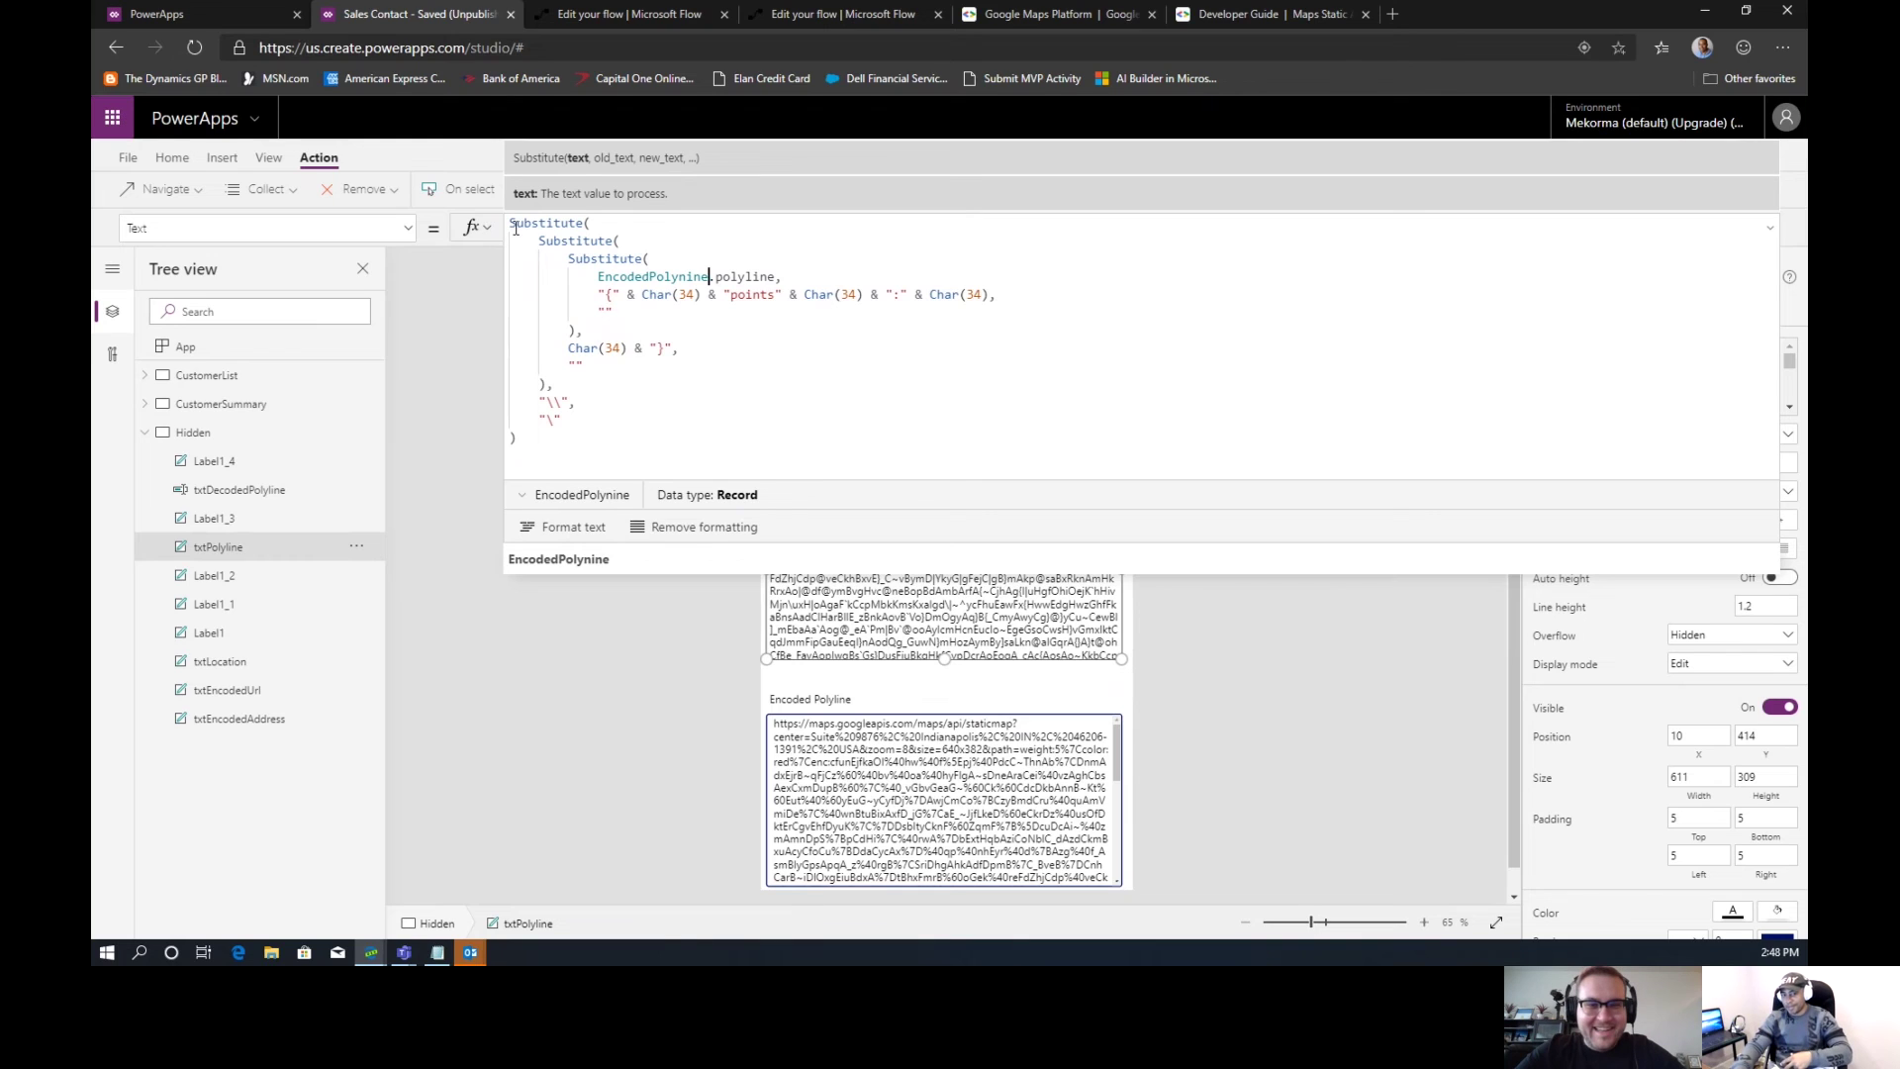
Review the double-backslash Substitute argument, then select the Encoded maps URL label
left_click(562, 401)
left_click_drag(561, 401, 544, 402)
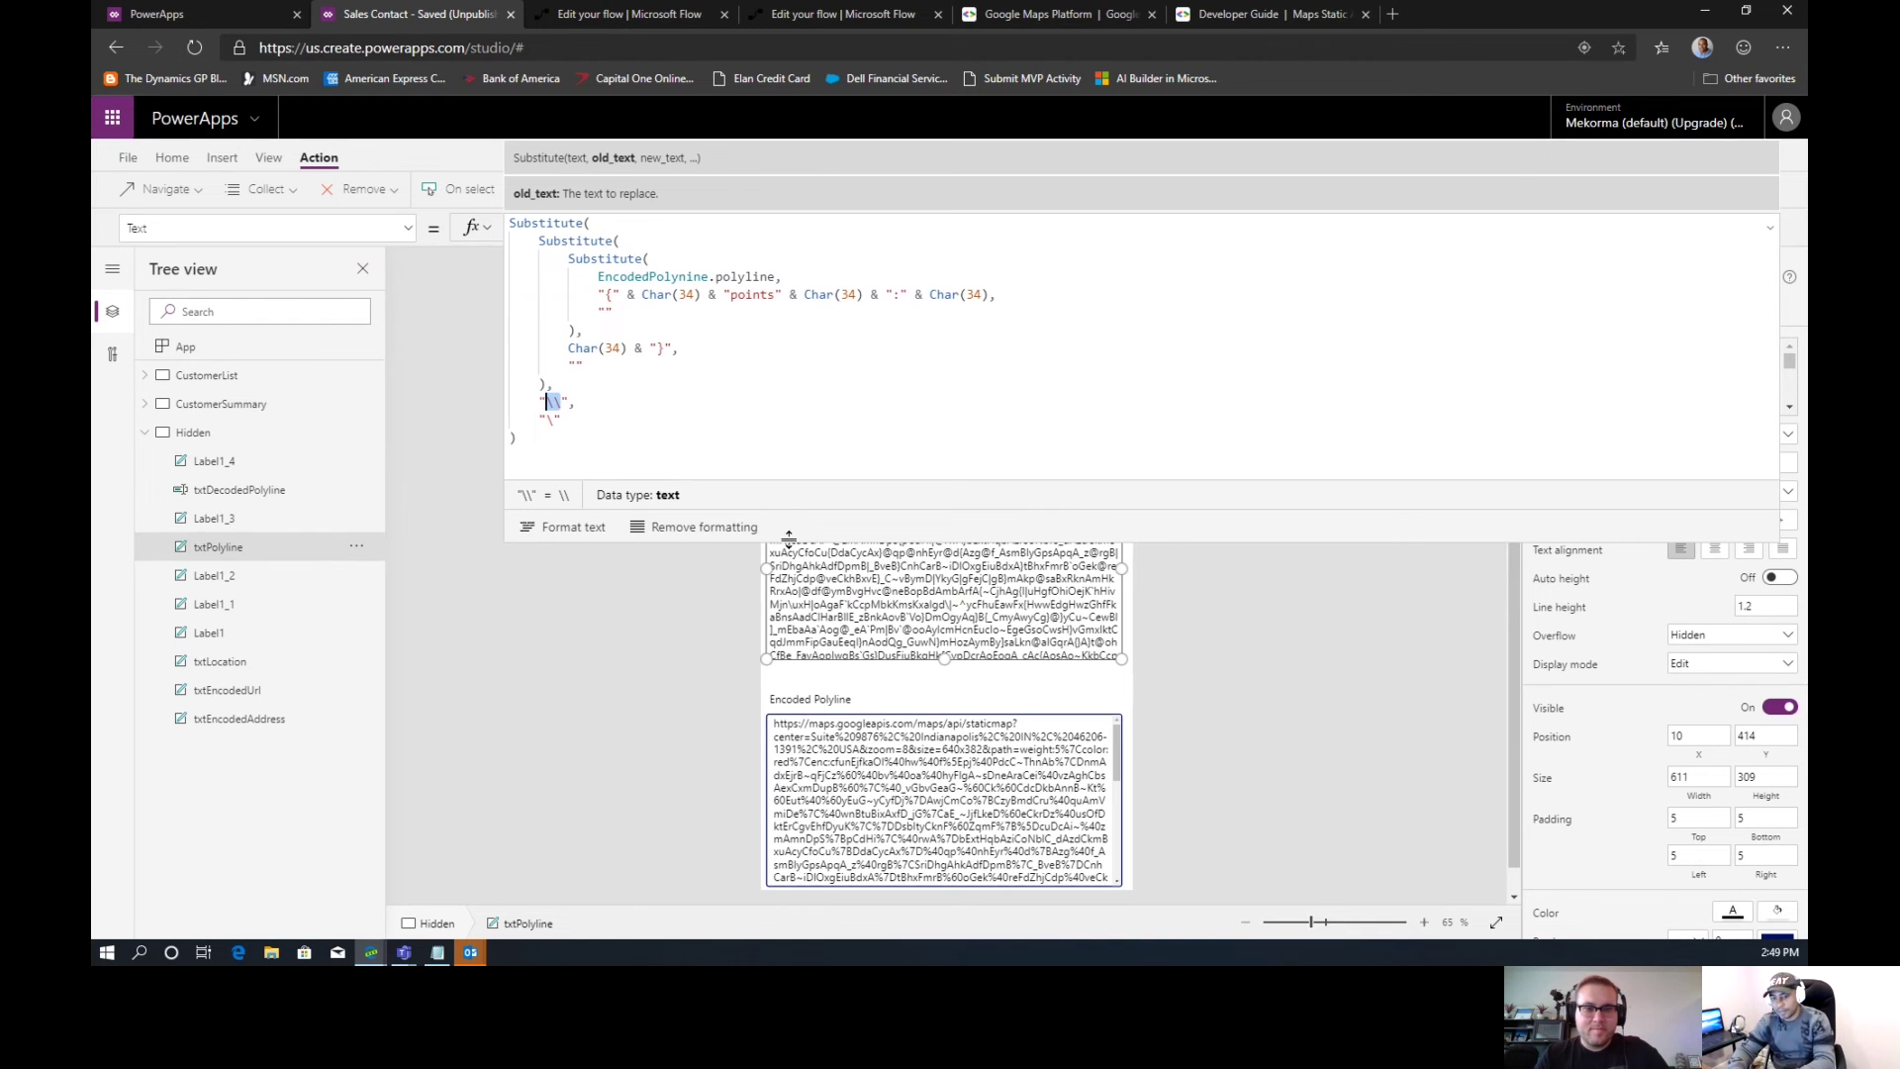
left_click_drag(786, 480, 747, 150)
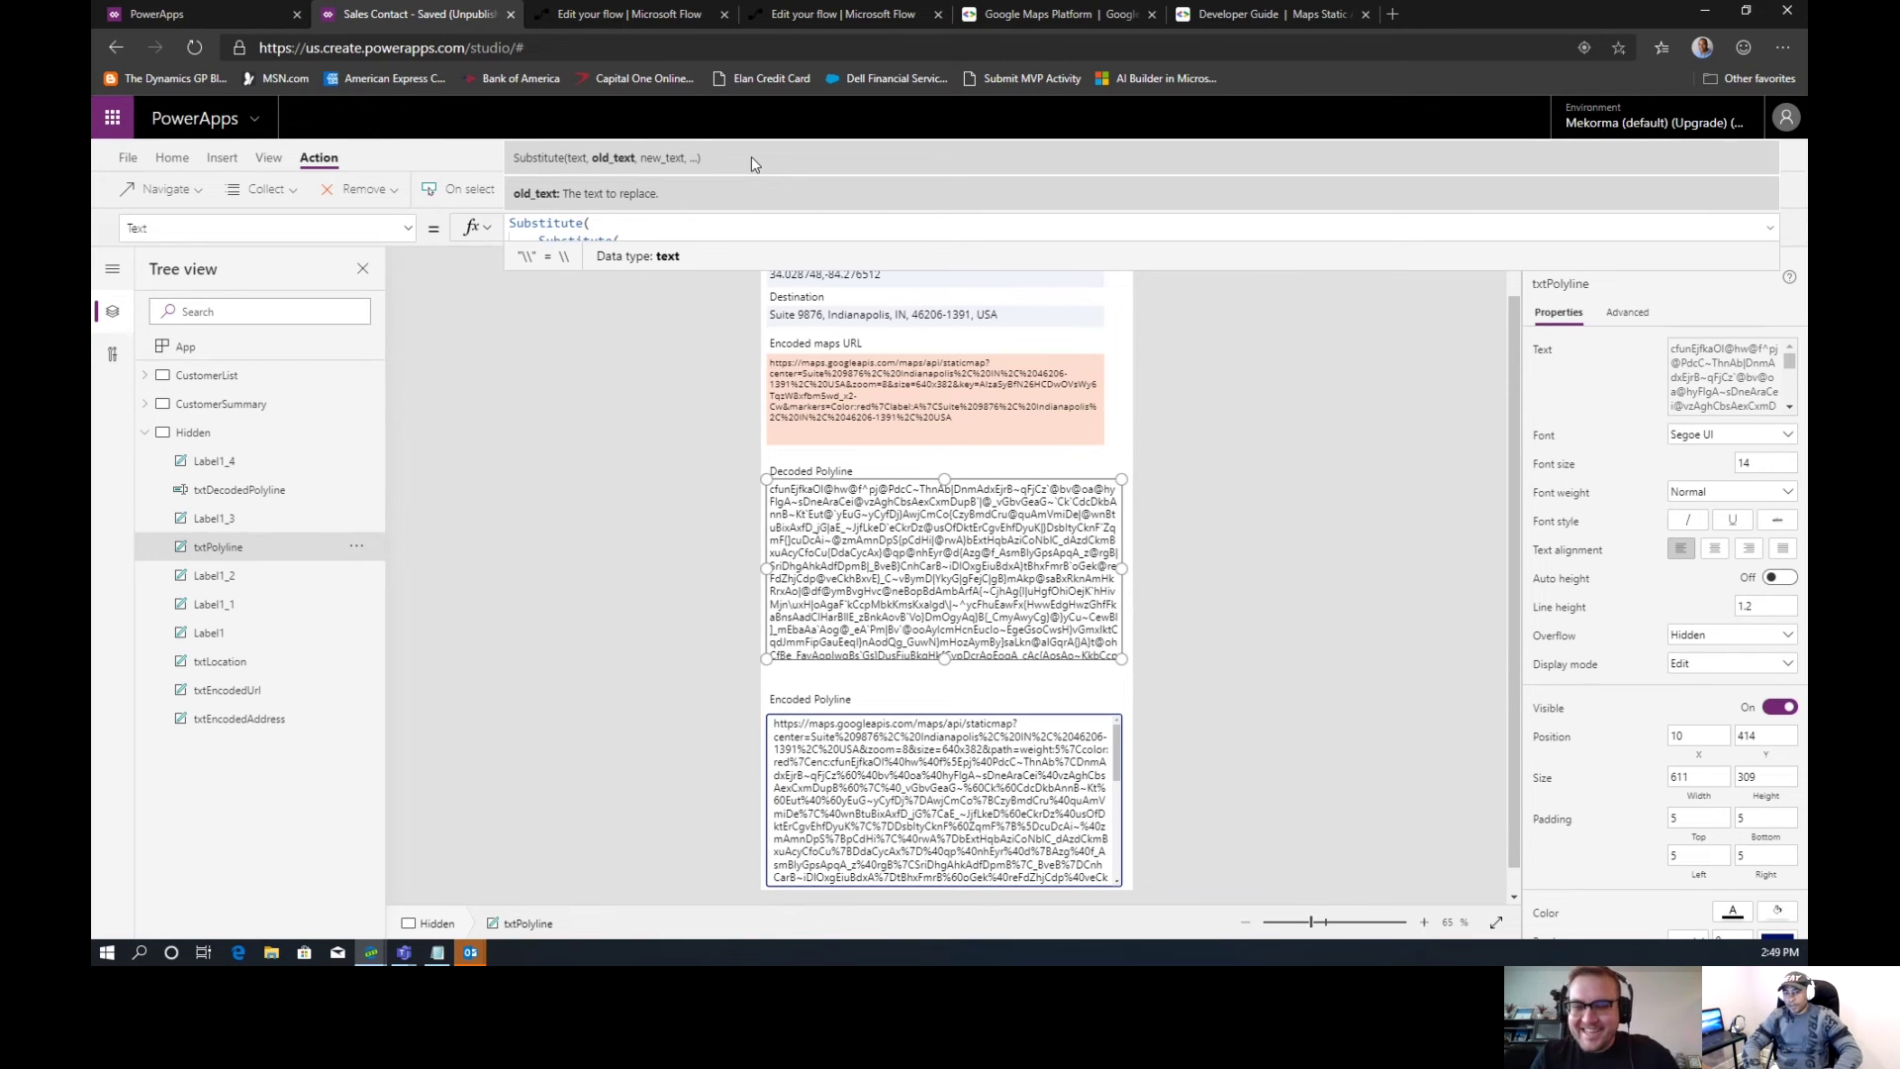
left_click(804, 381)
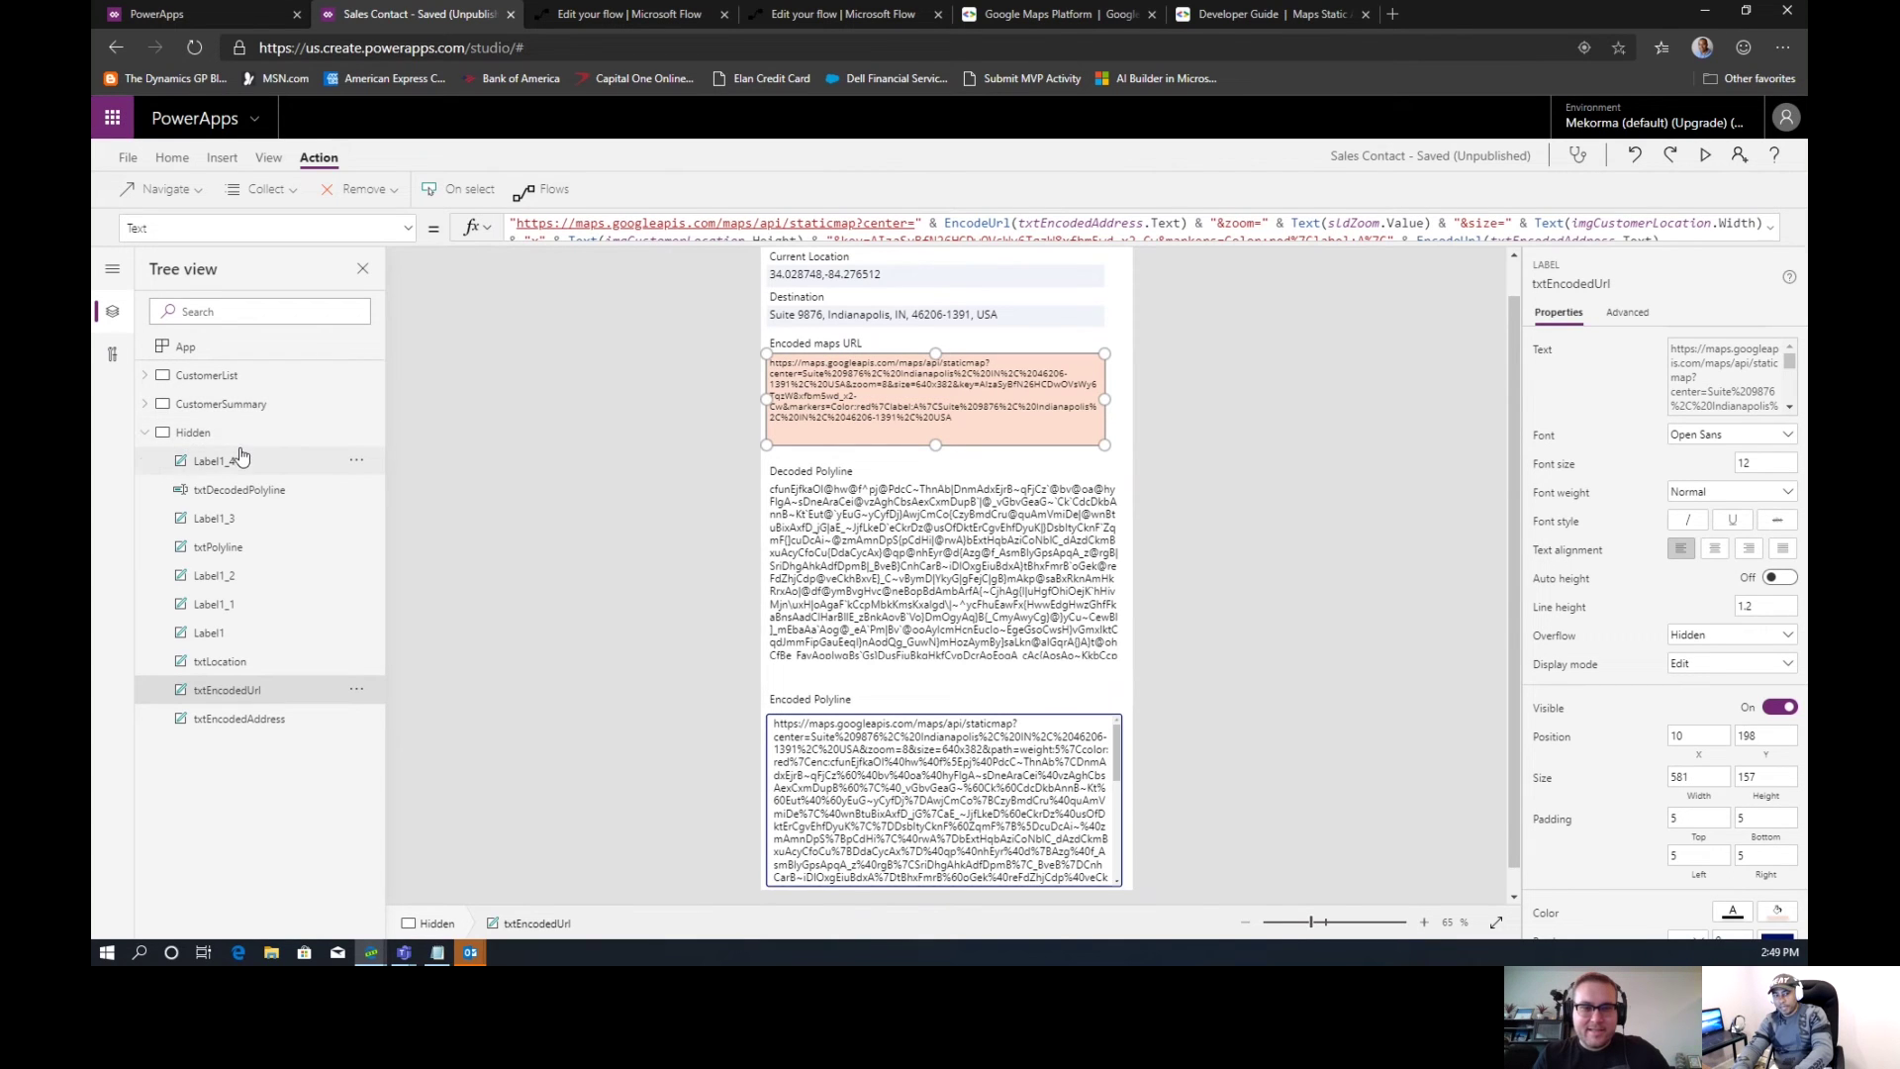
Inspect the Encoded maps URL and Encoded Polyline formulas on the Hidden screen
left_click(235, 406)
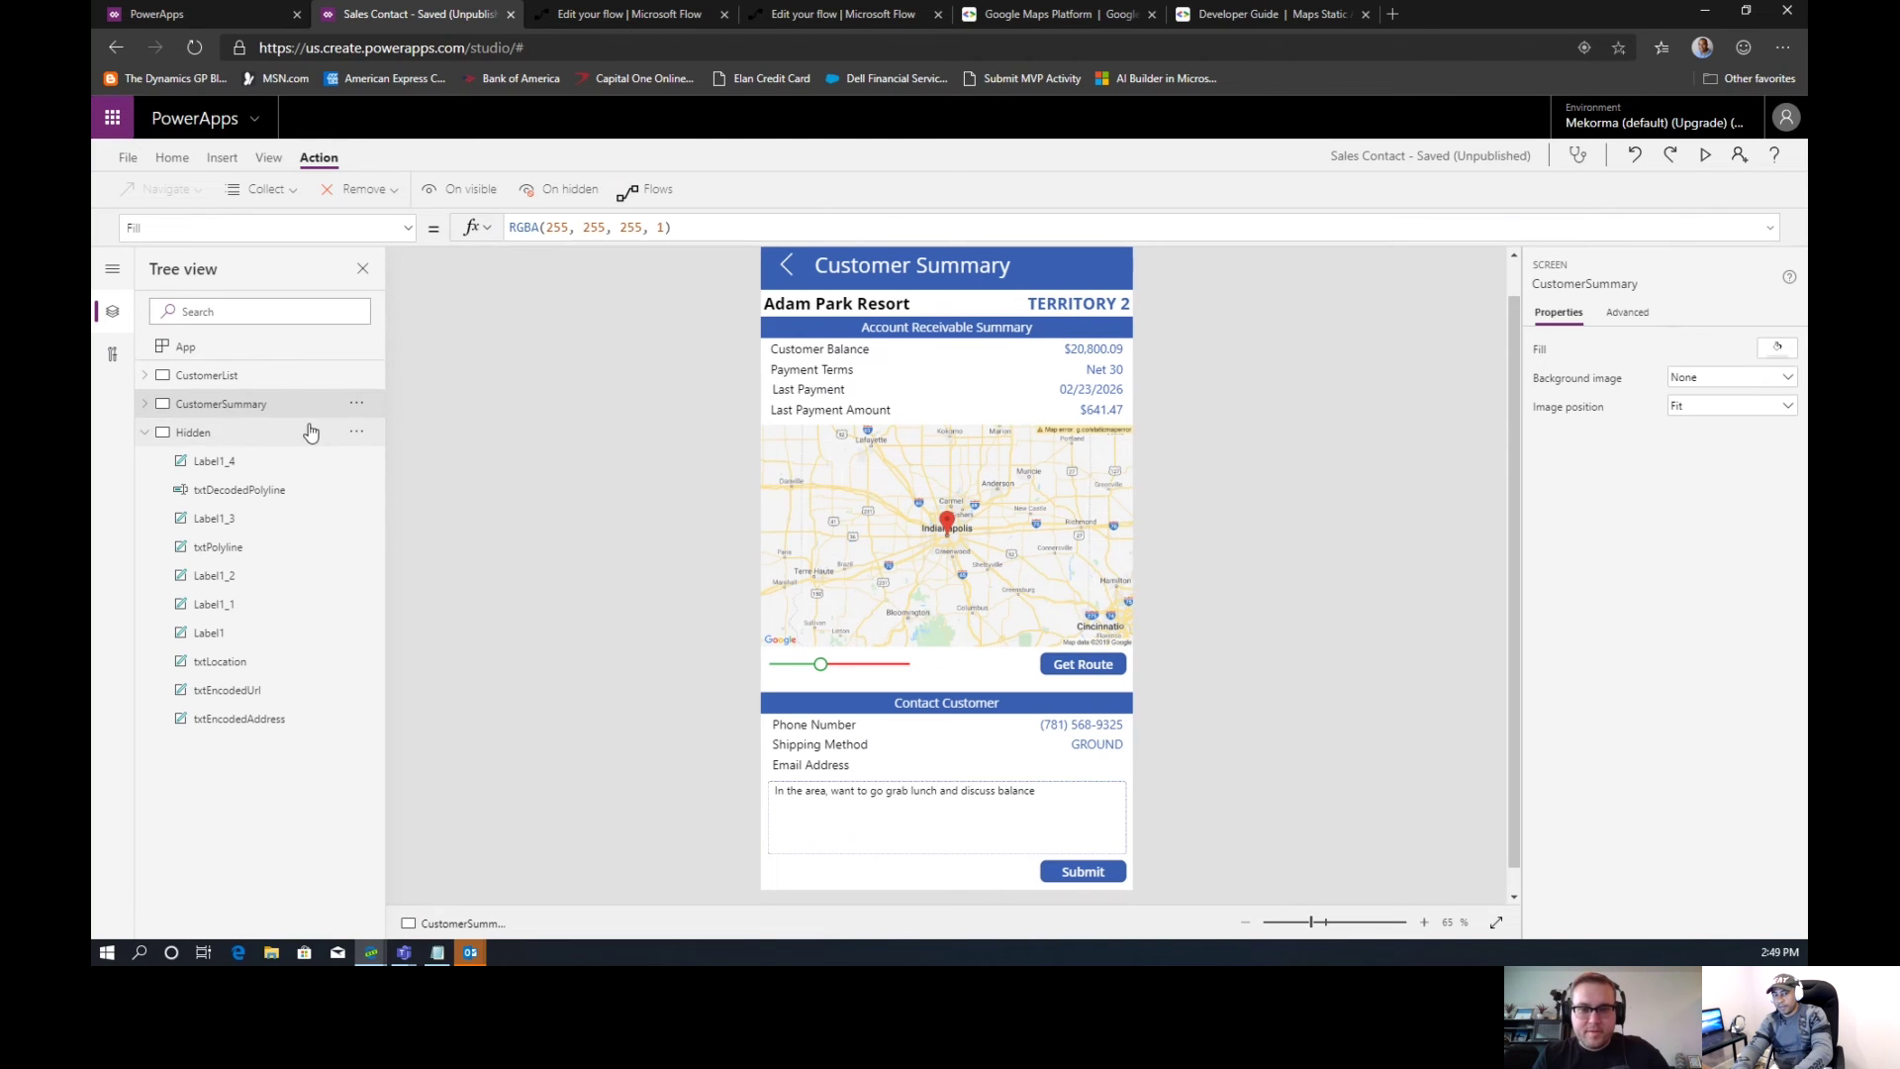
left_click(203, 442)
left_click(909, 408)
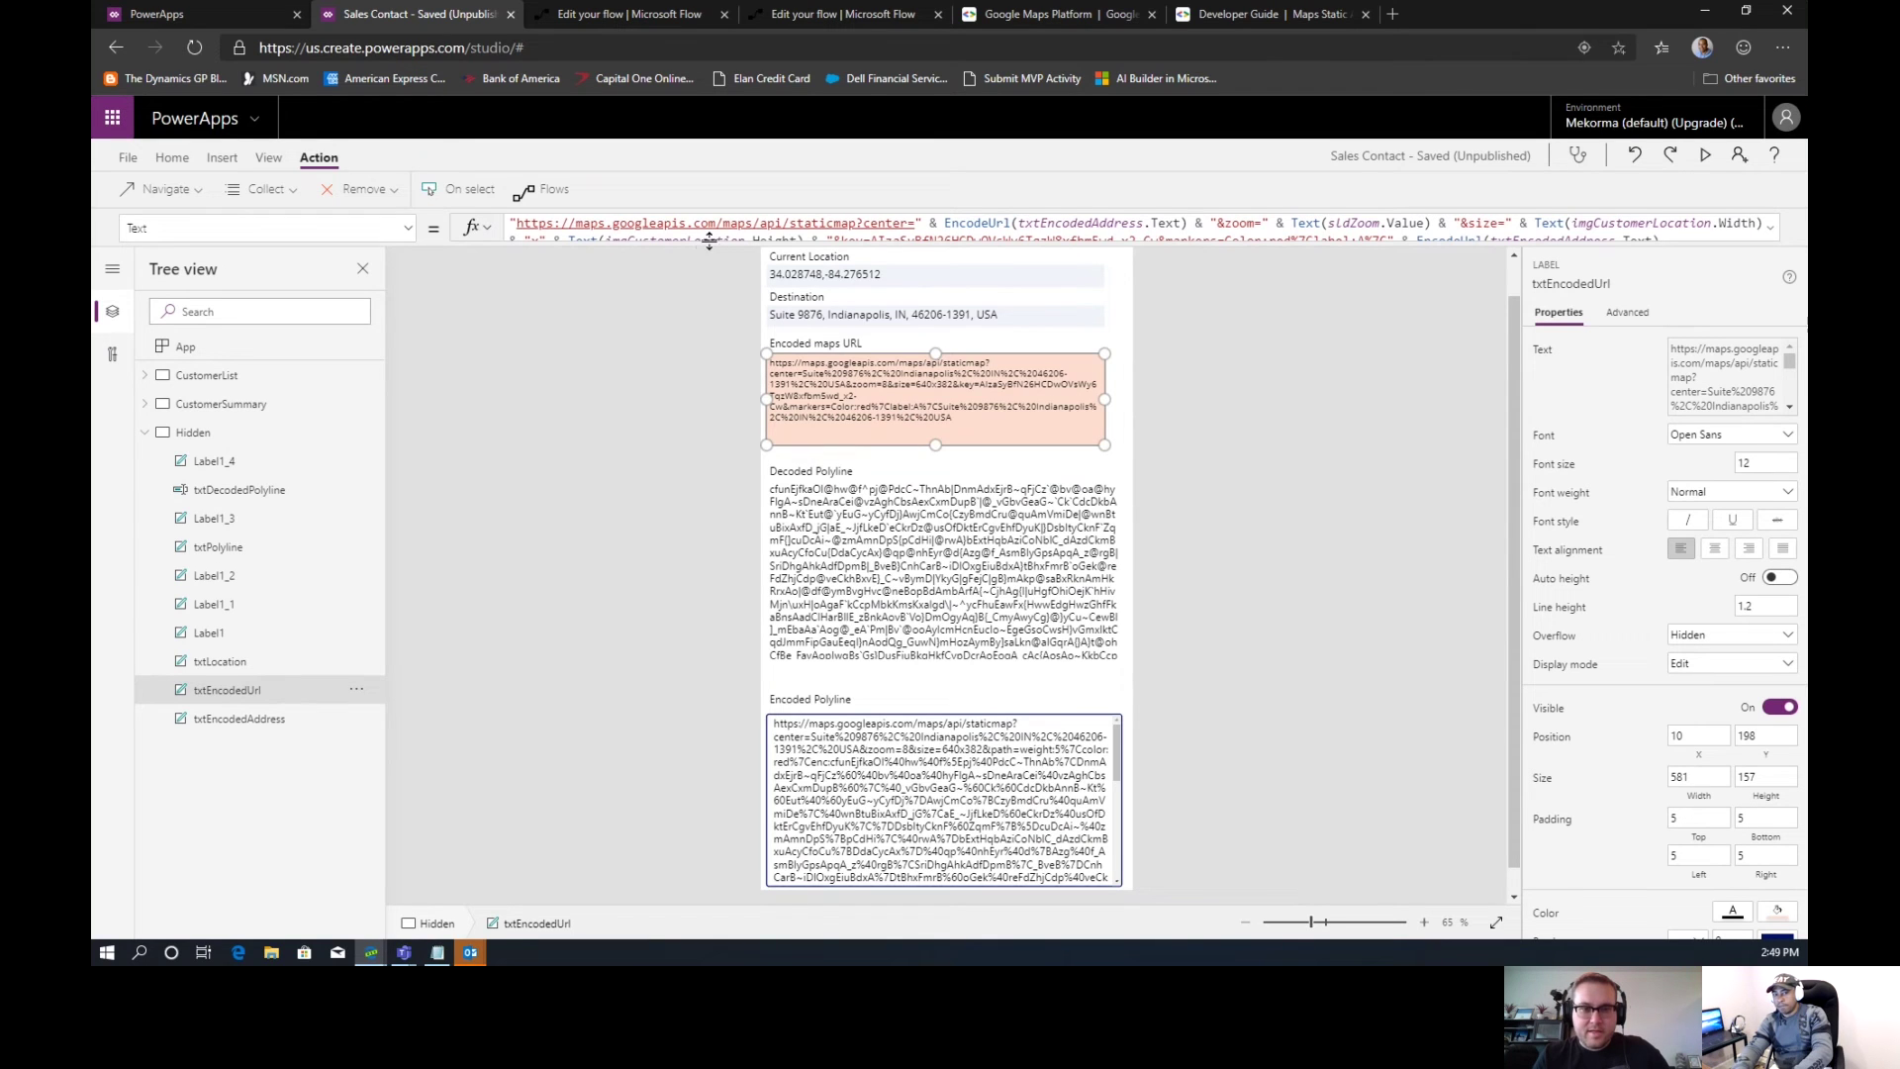
left_click_drag(708, 242, 705, 313)
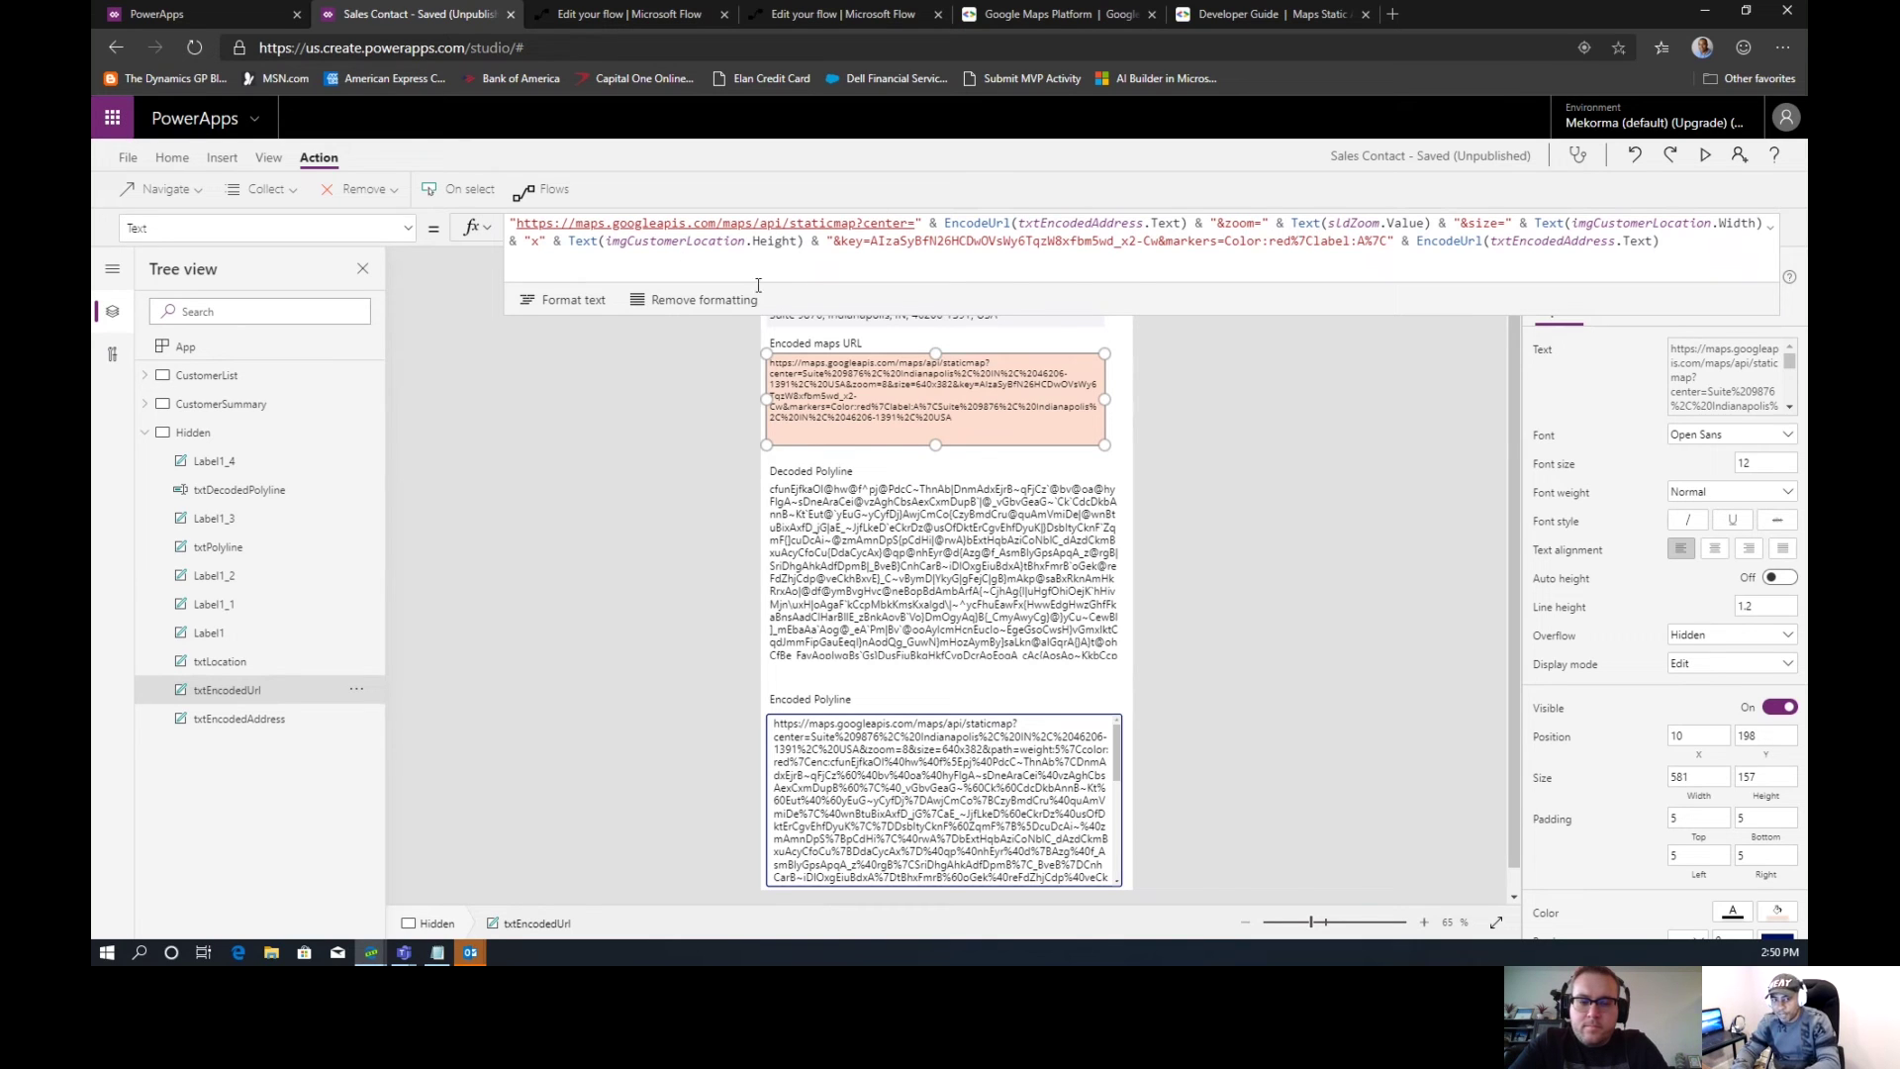
left_click(908, 775)
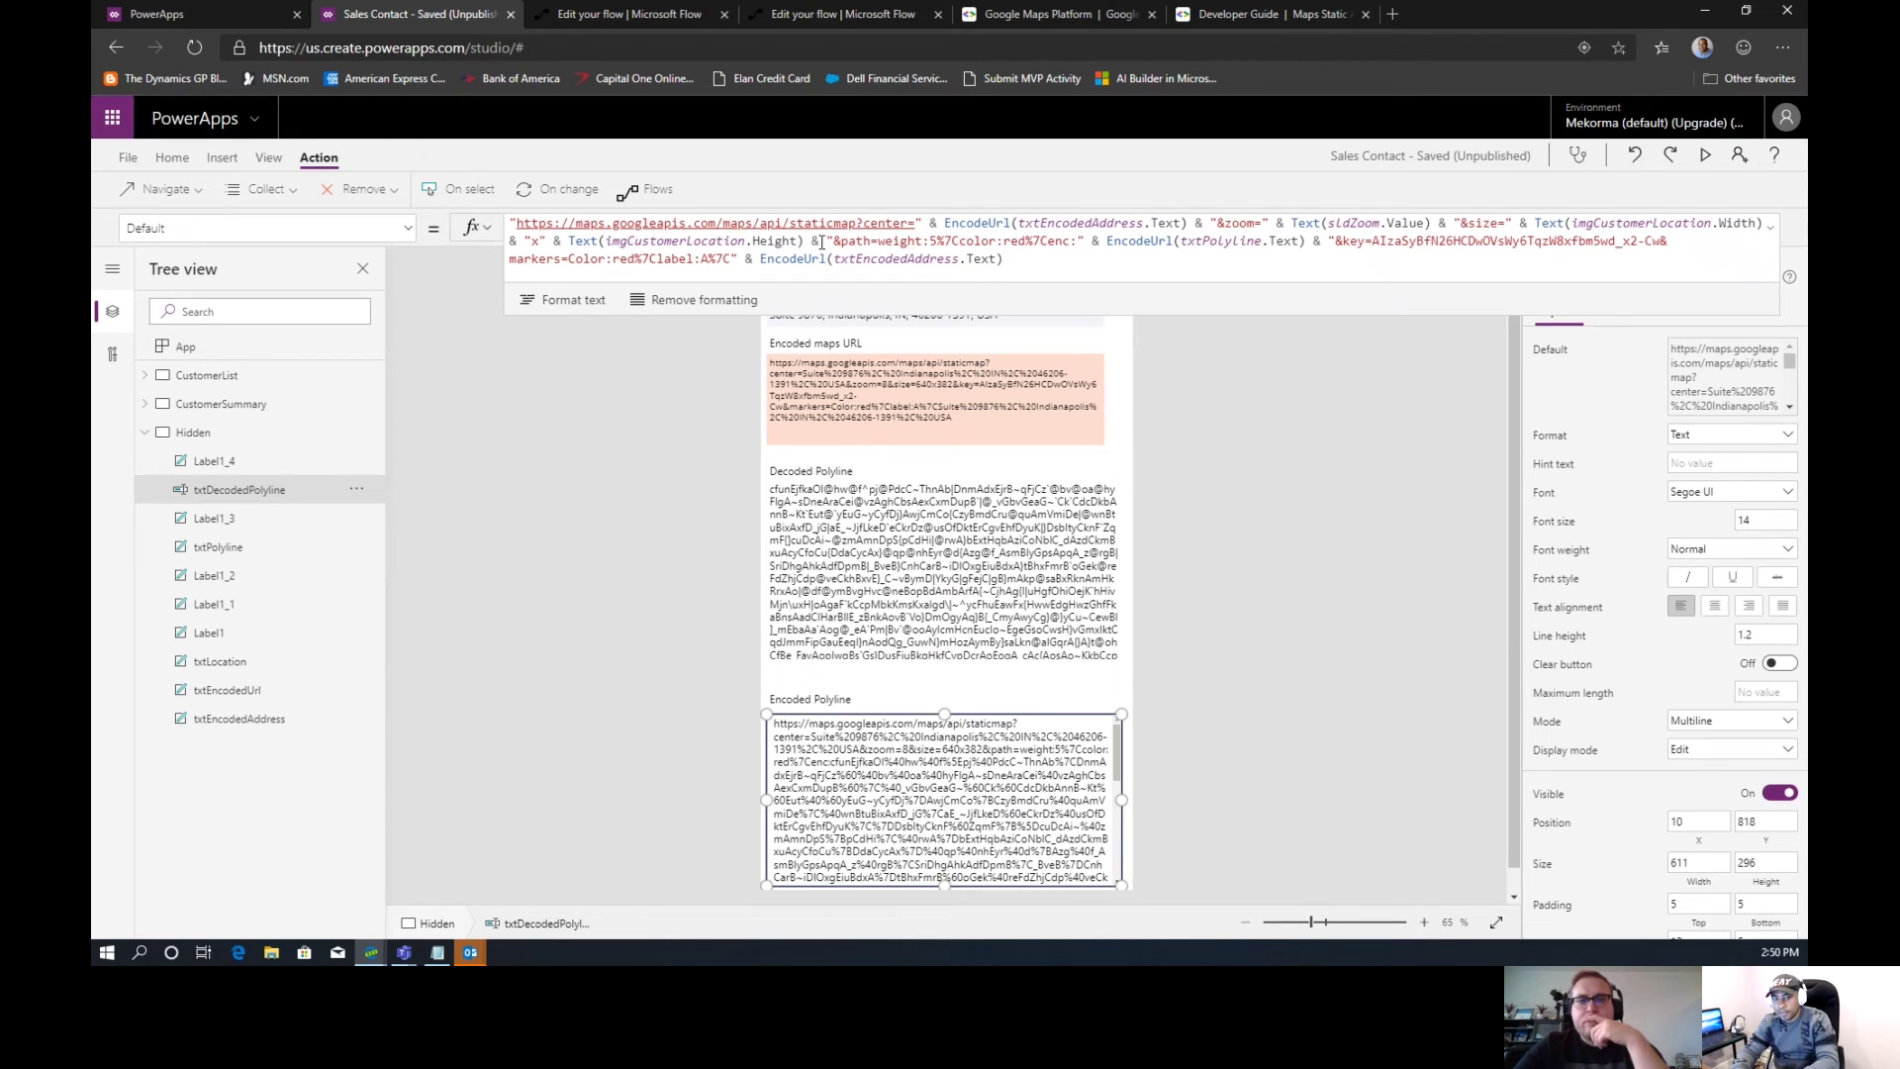
Preview the value of part of the polyline formula, then go back to the CustomerSummary screen
left_click(825, 242)
left_click_drag(825, 241, 1306, 241)
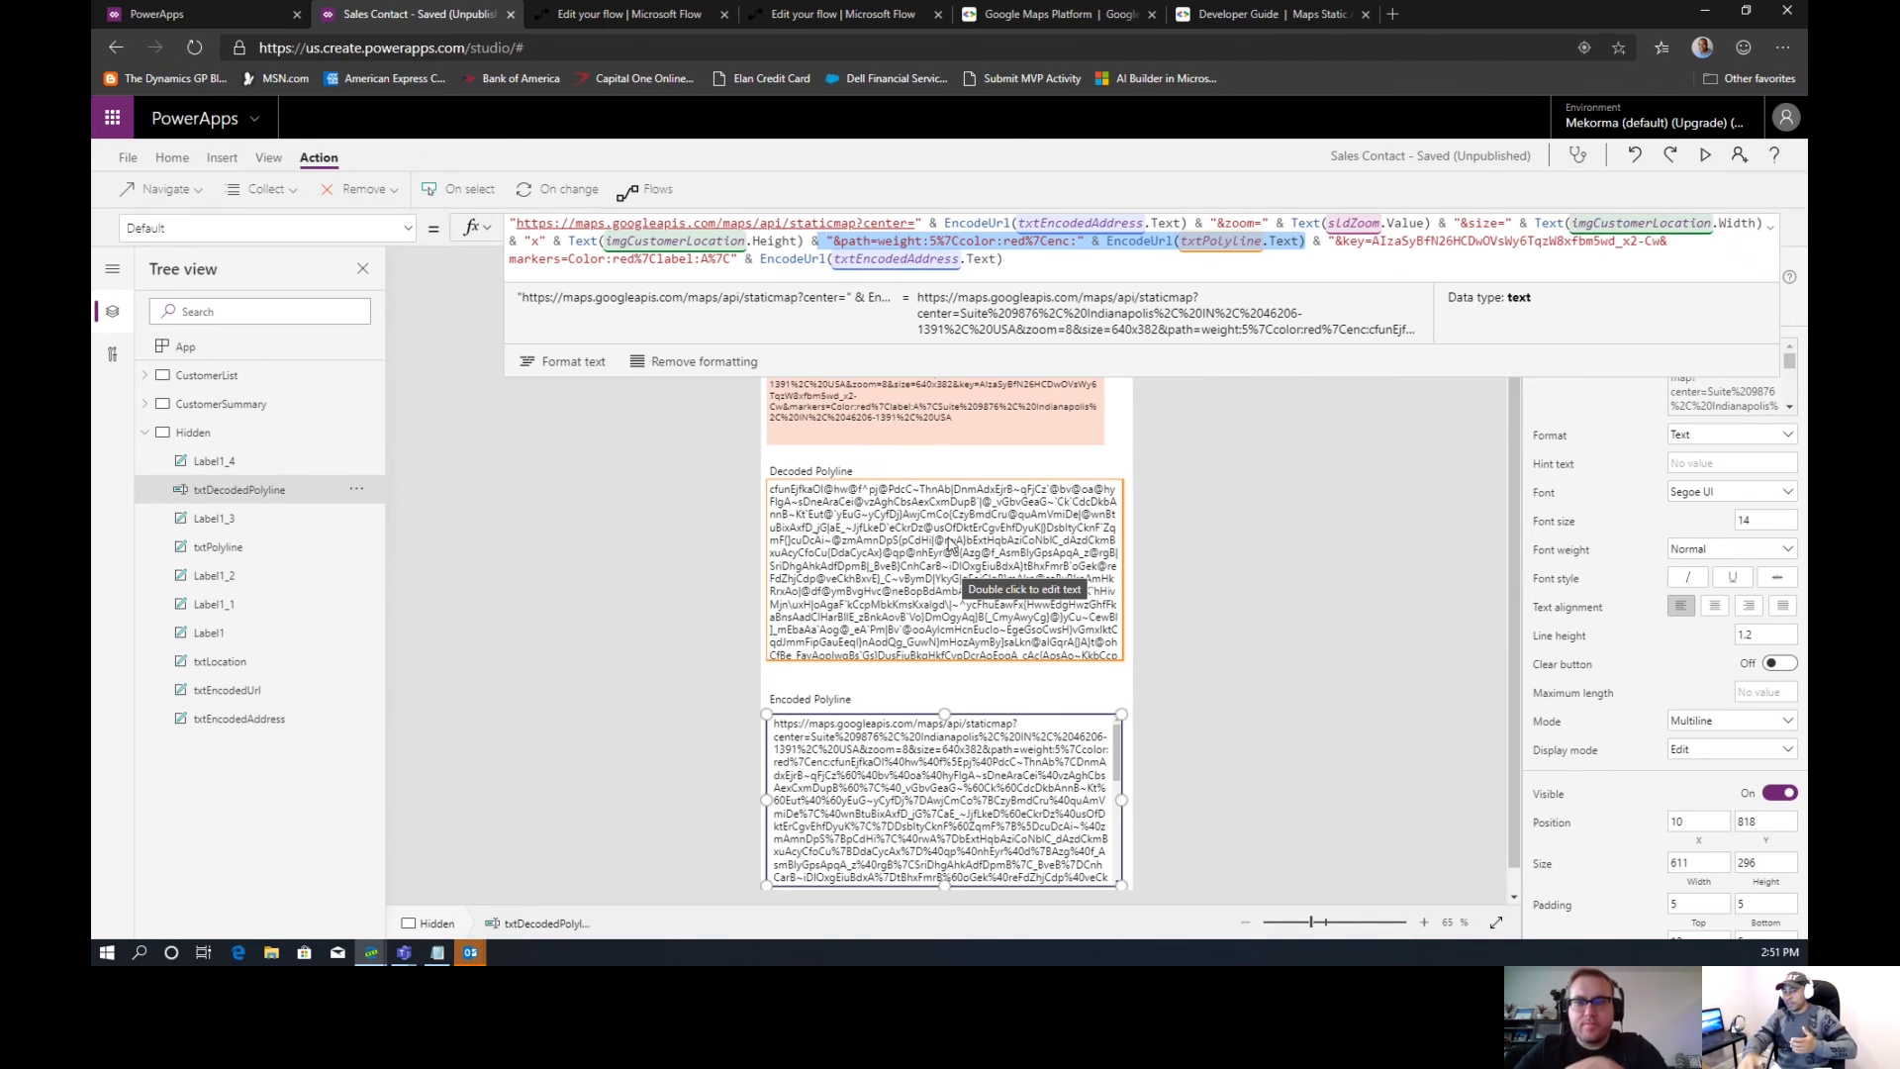
left_click(809, 804)
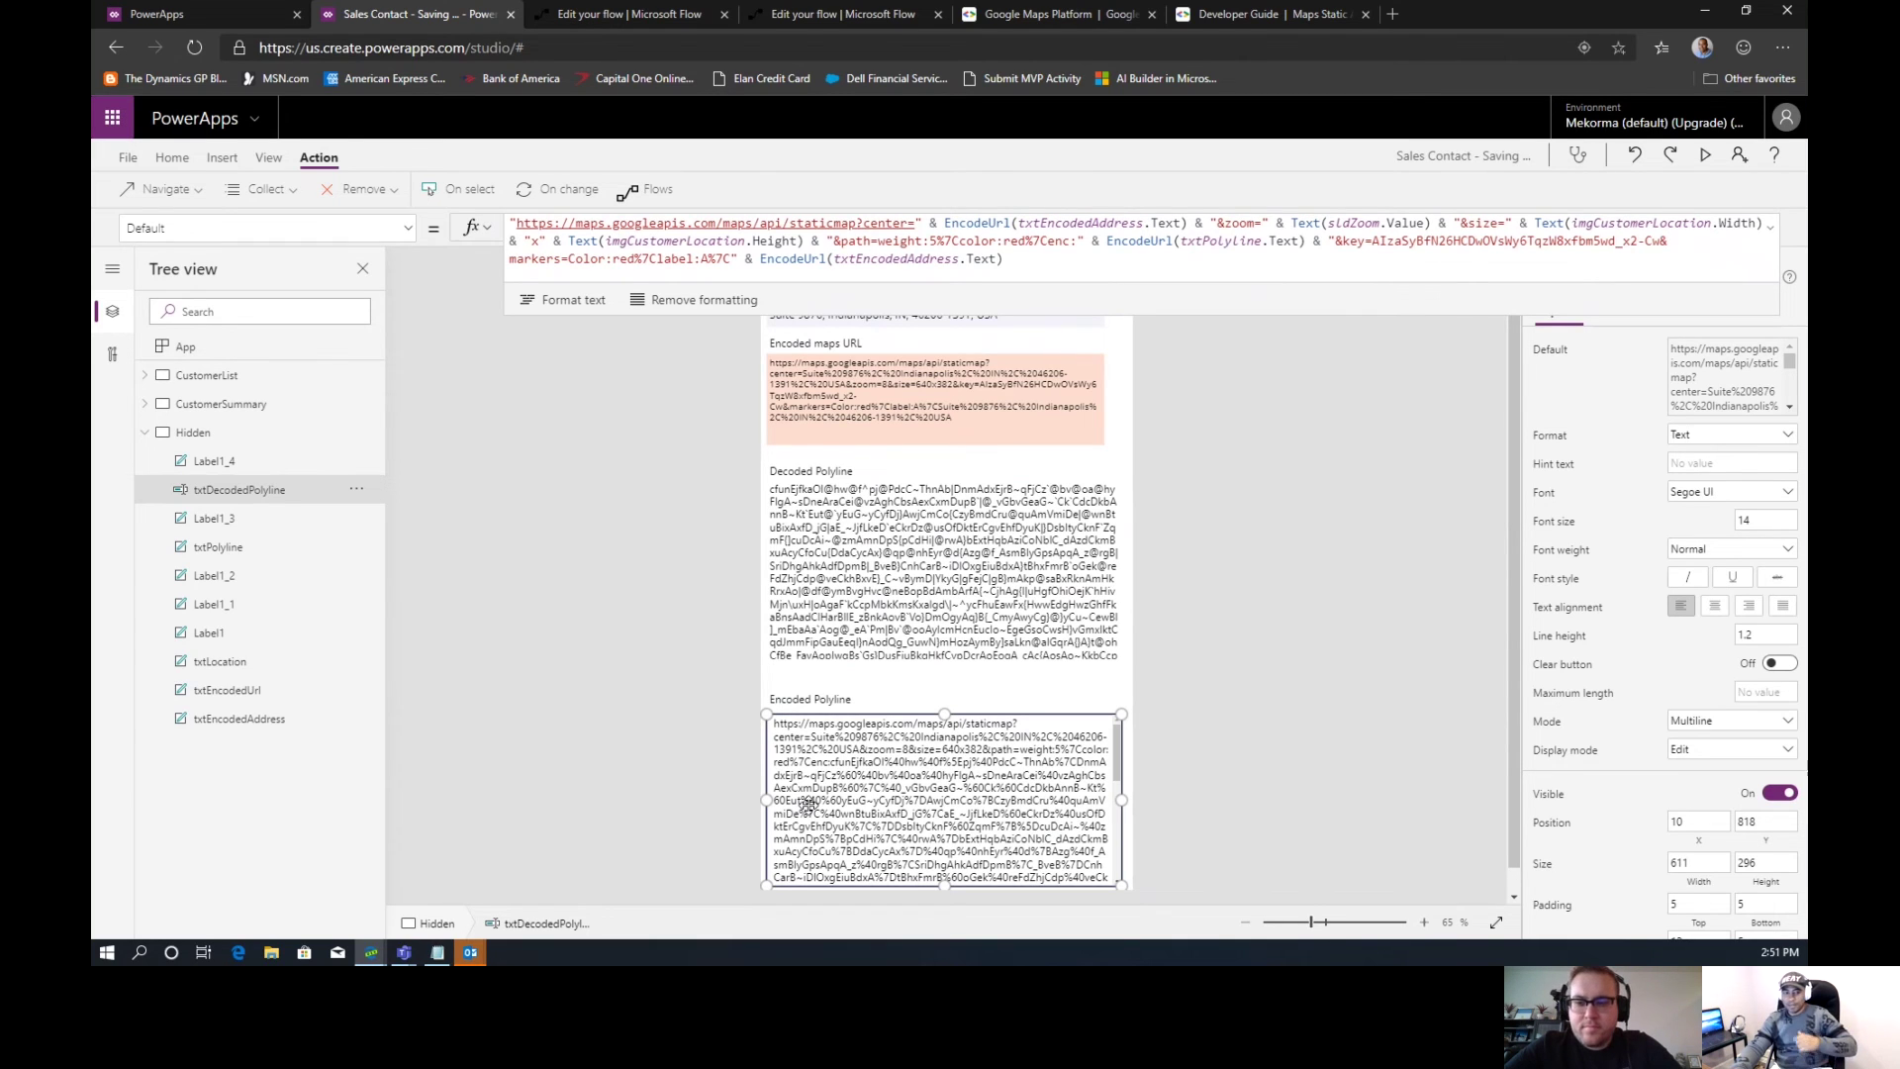
left_click(247, 411)
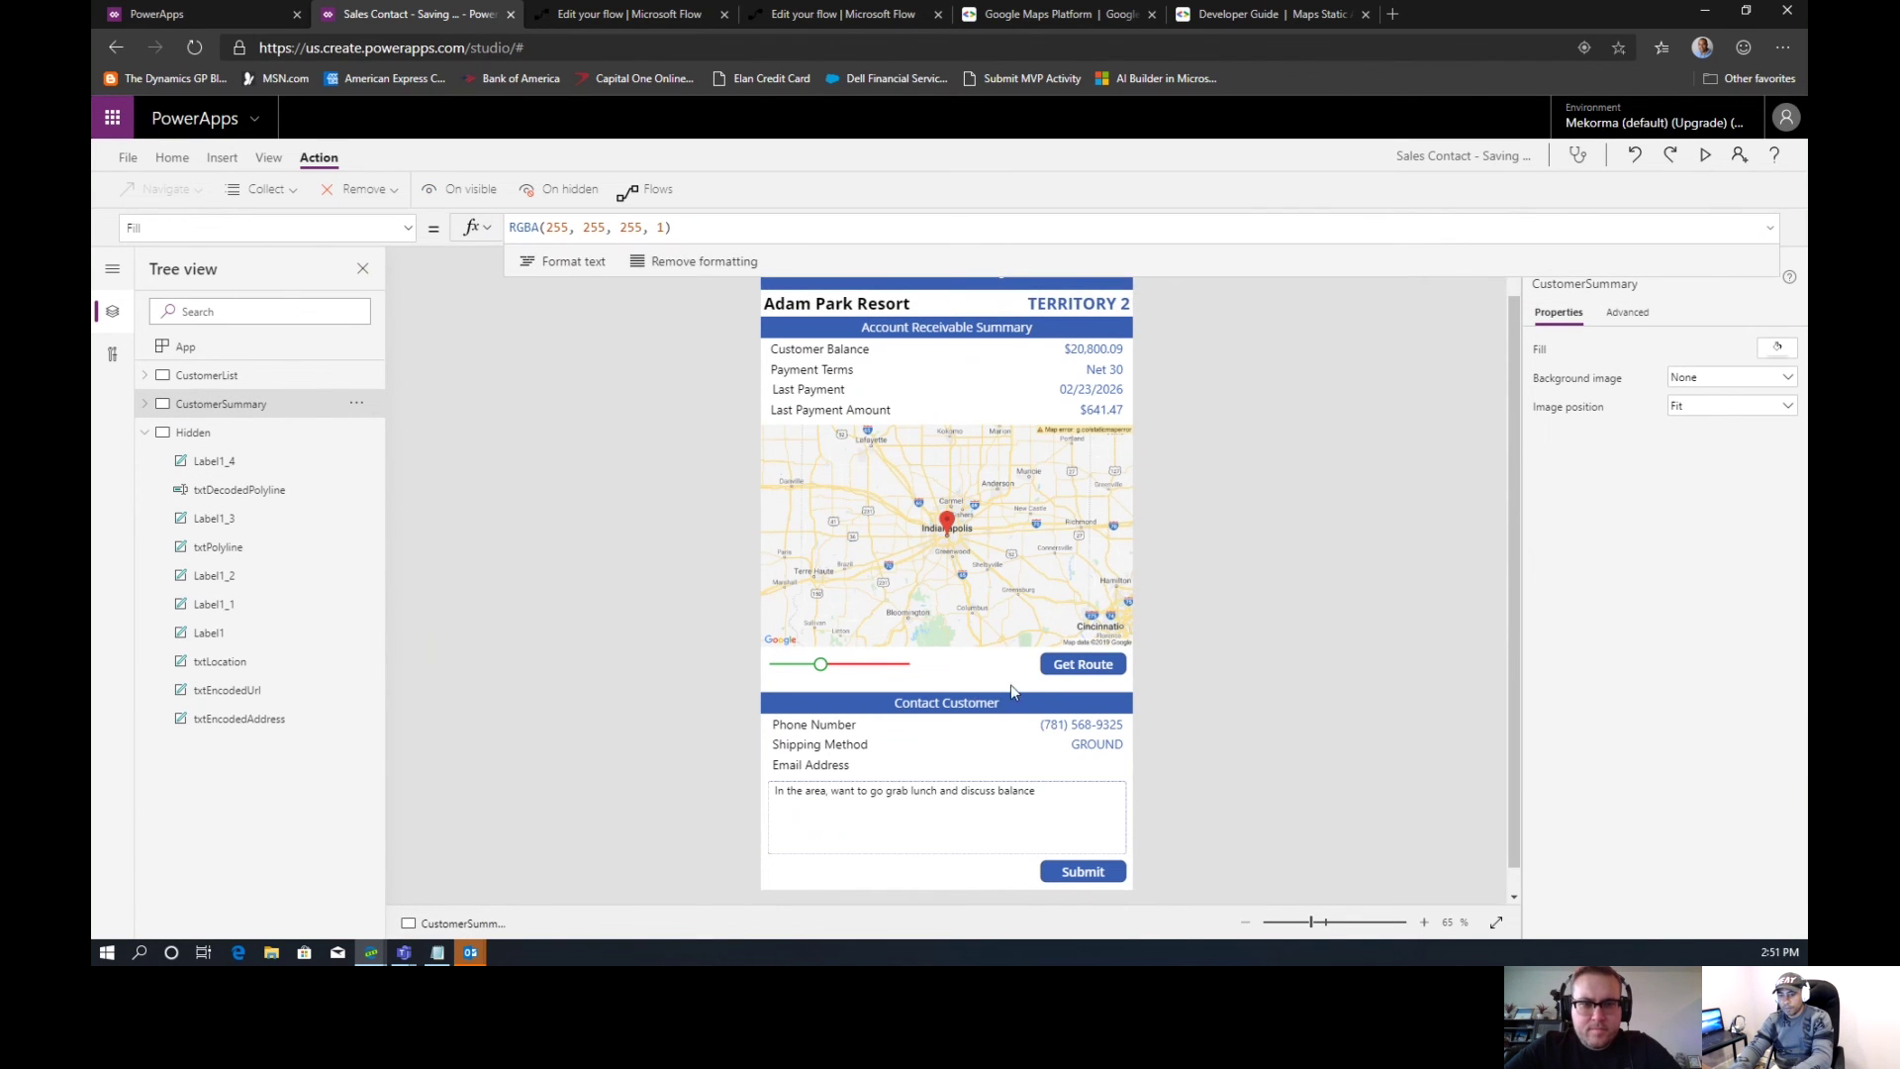
Add a new line reading UpdateContext( after the Set line in Get Route's OnSelect
left_click(1066, 664)
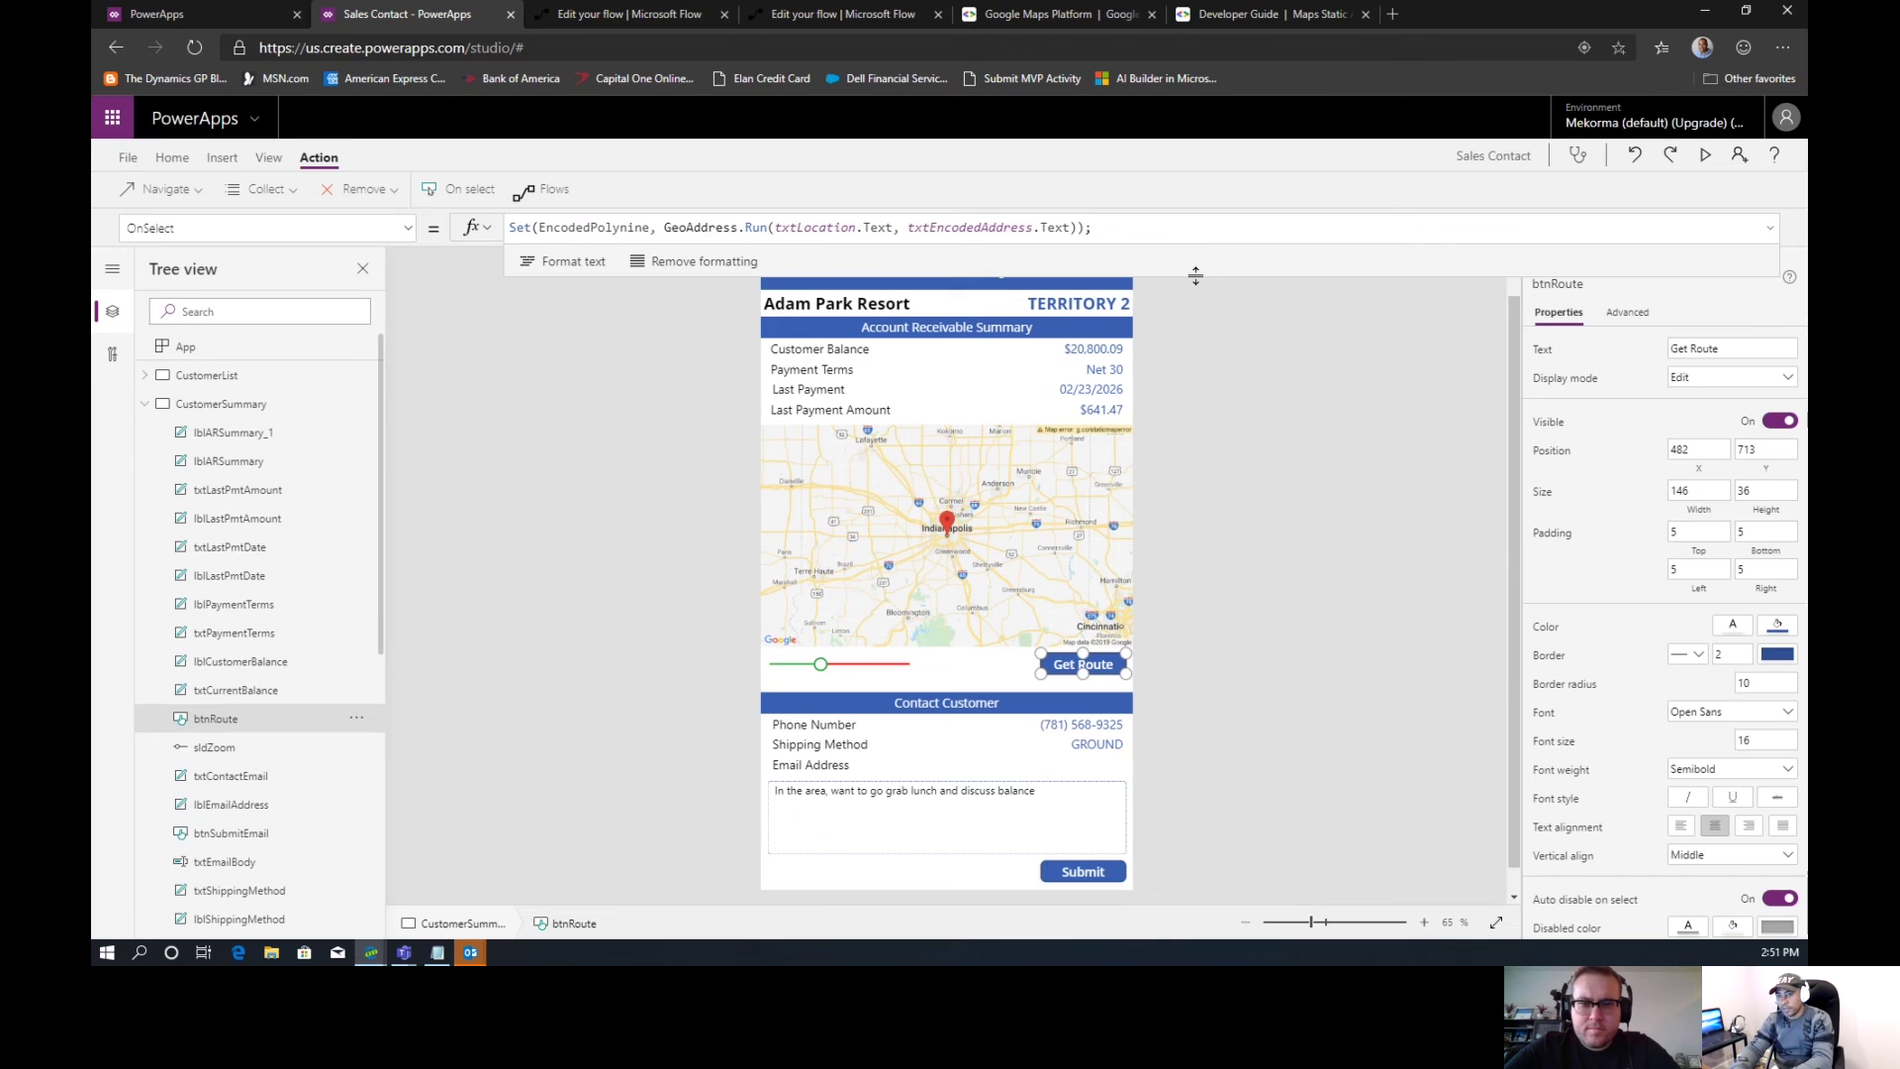
left_click_drag(1195, 276, 1195, 344)
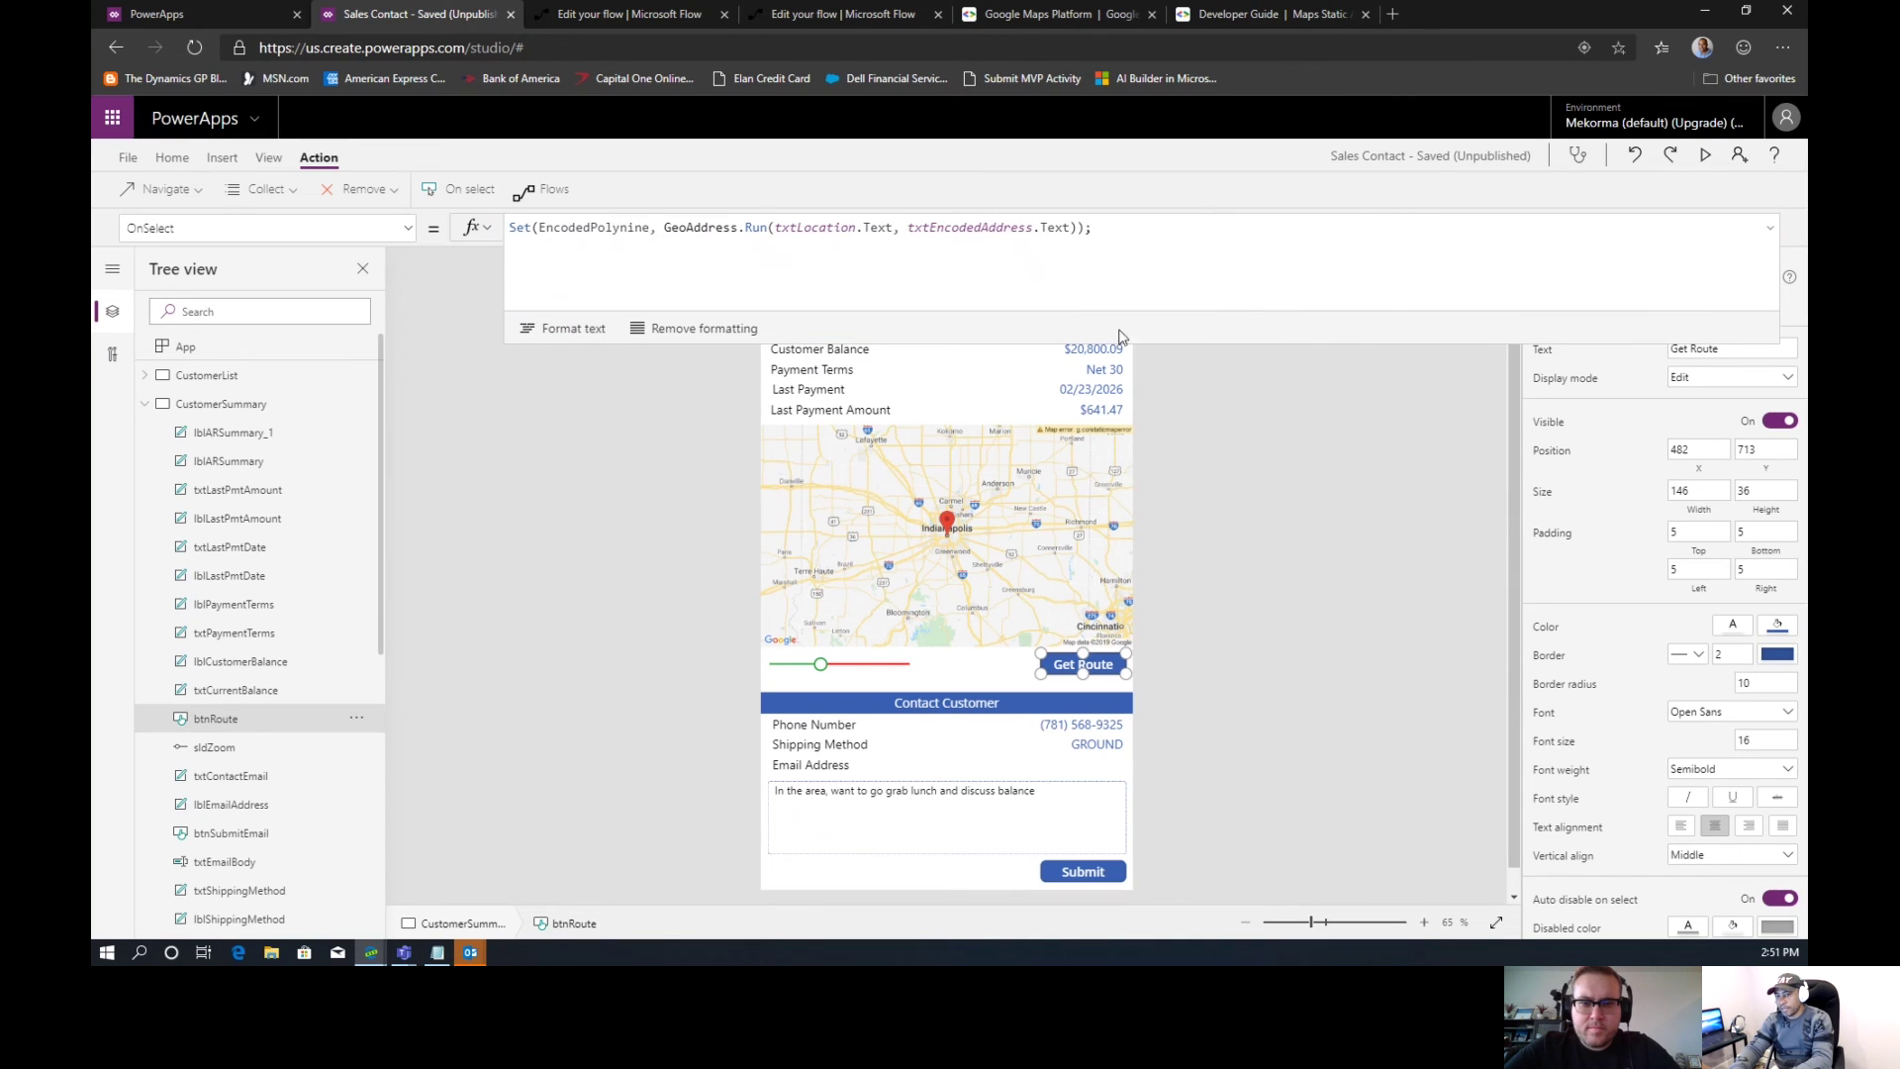
left_click(1152, 231)
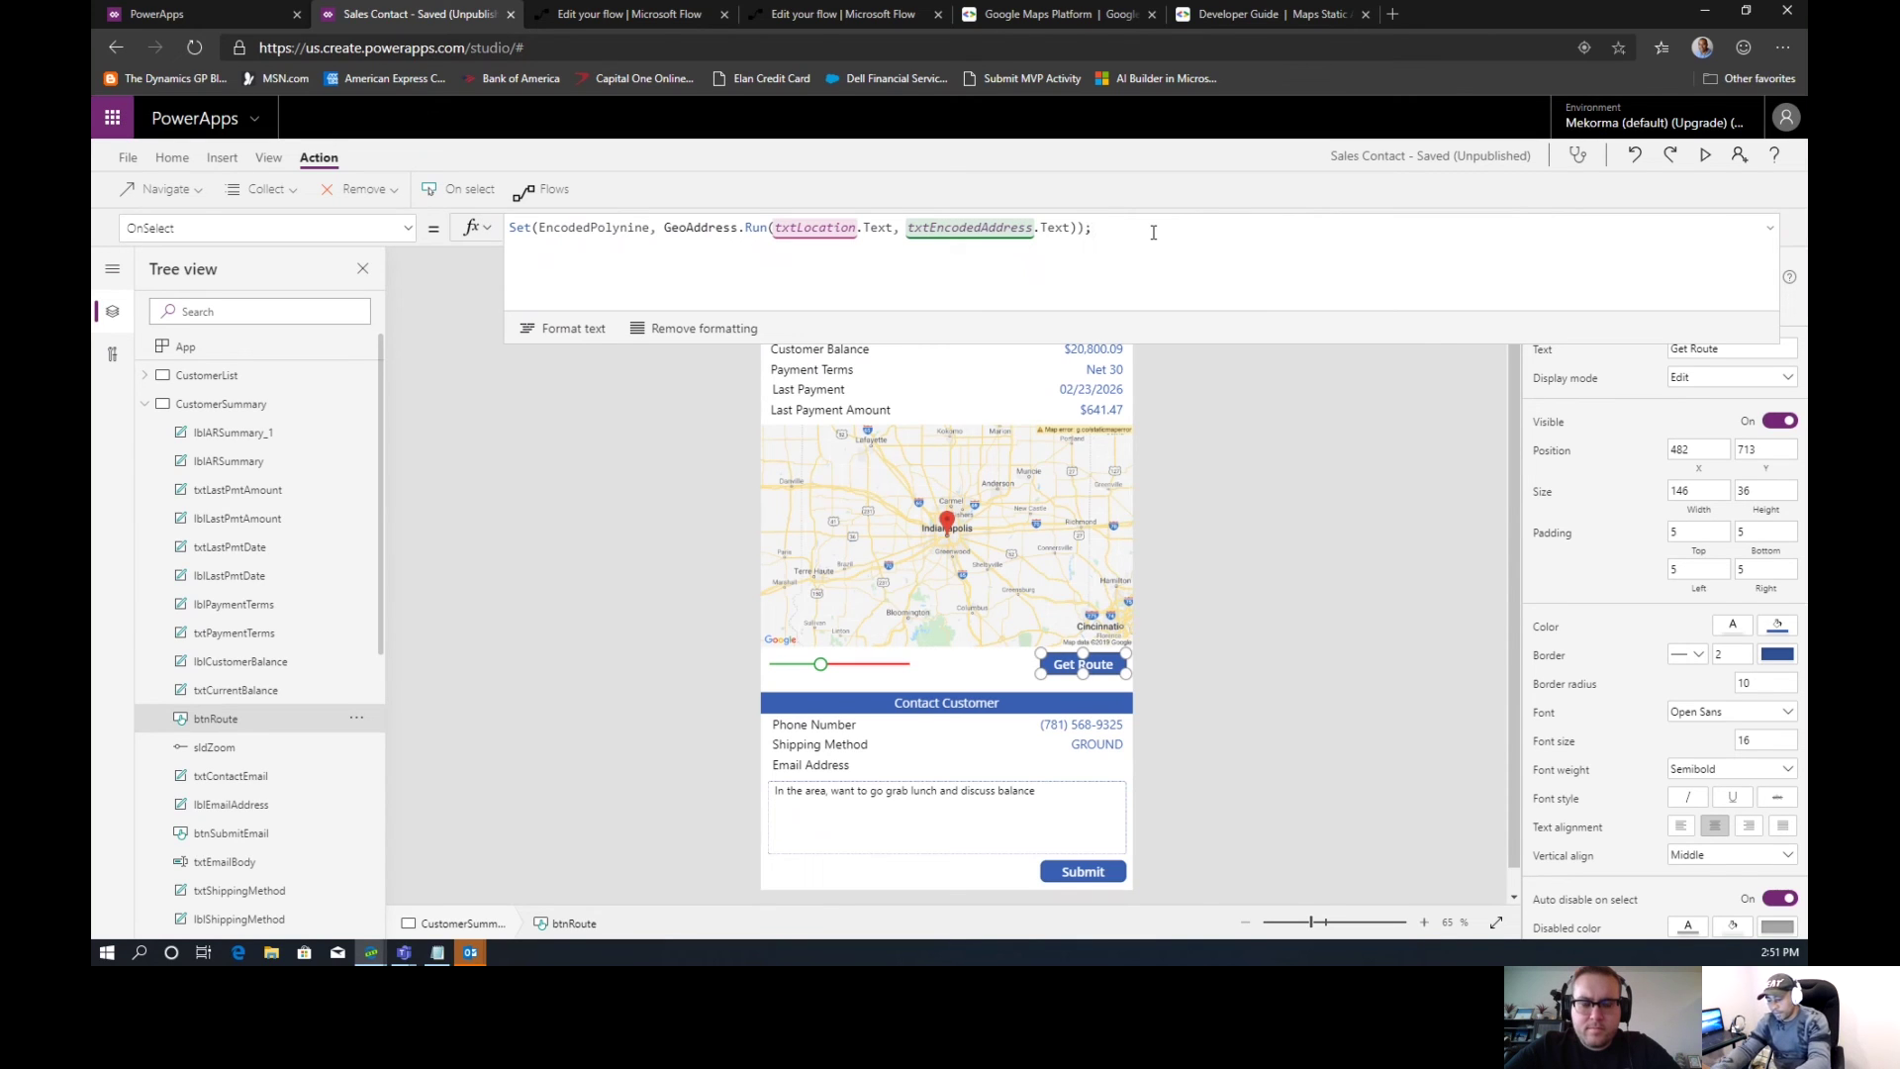
key("shift+Return")
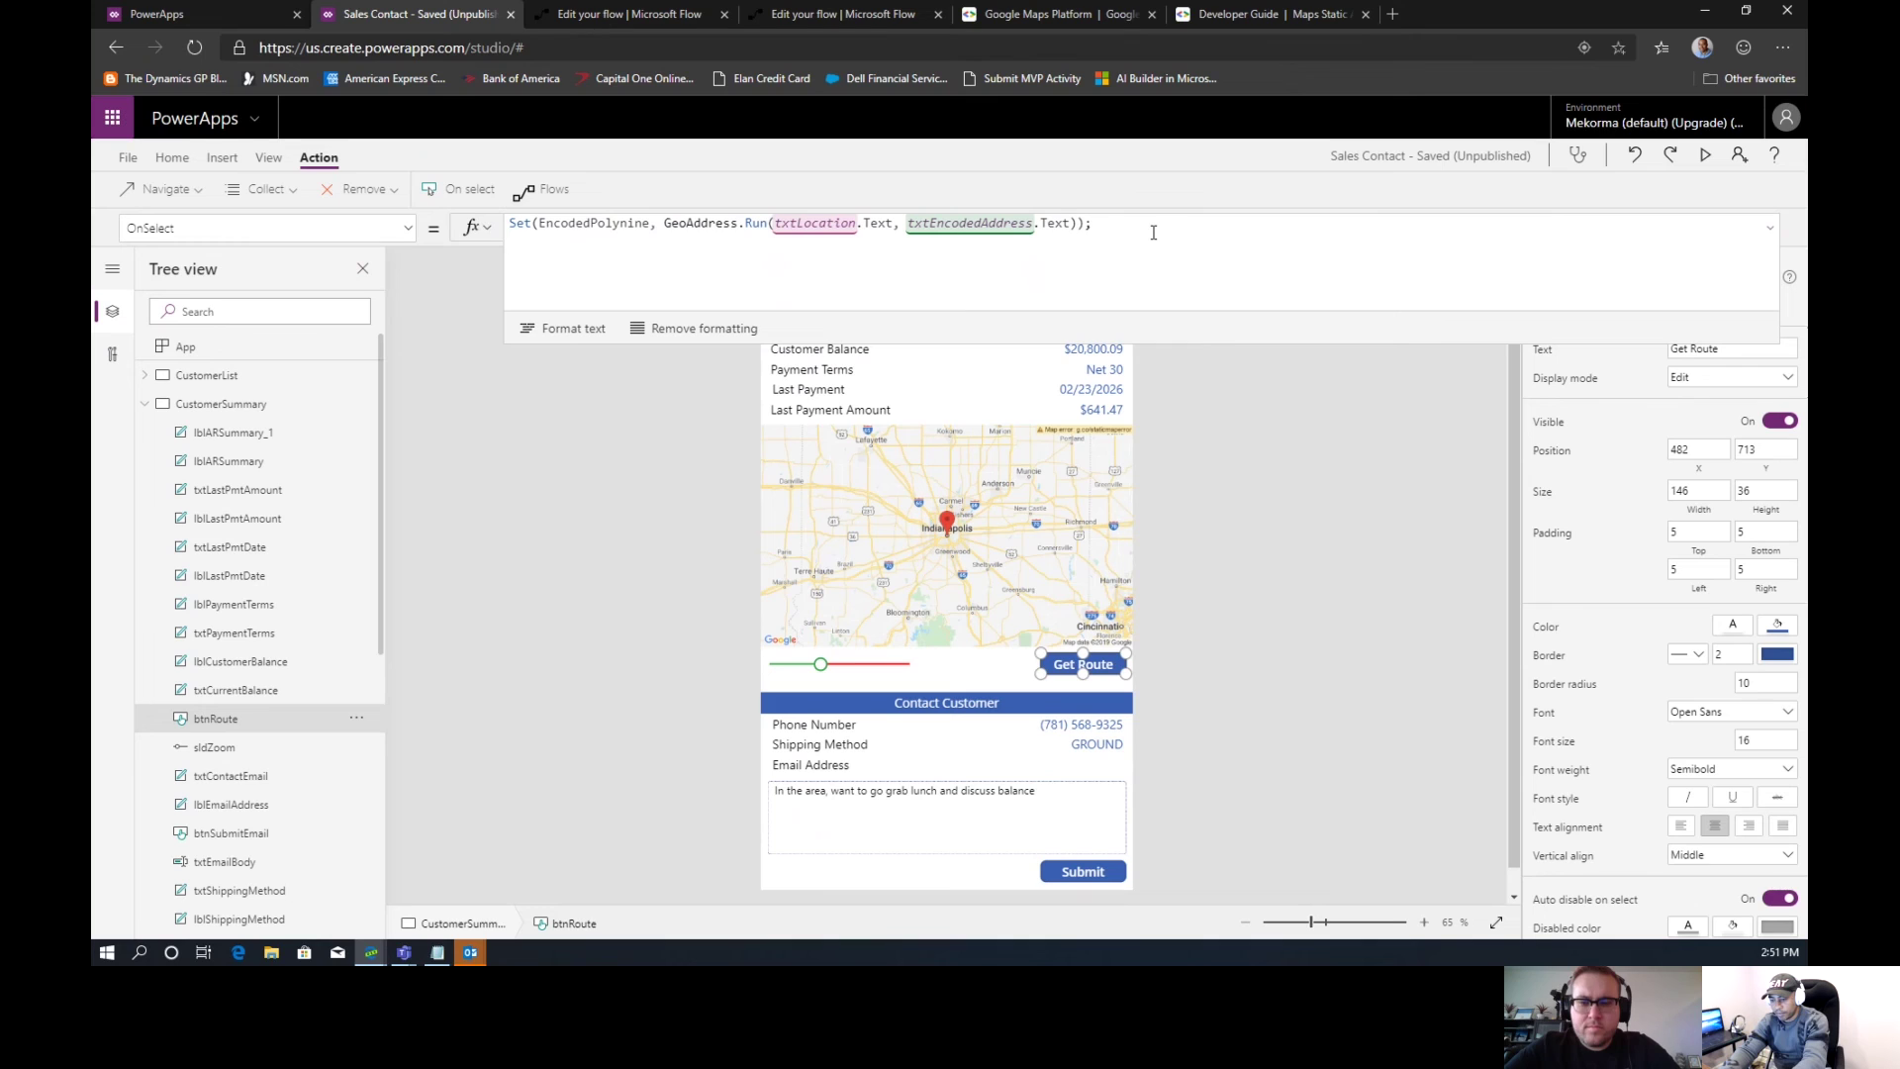
type("UpdateContext(")
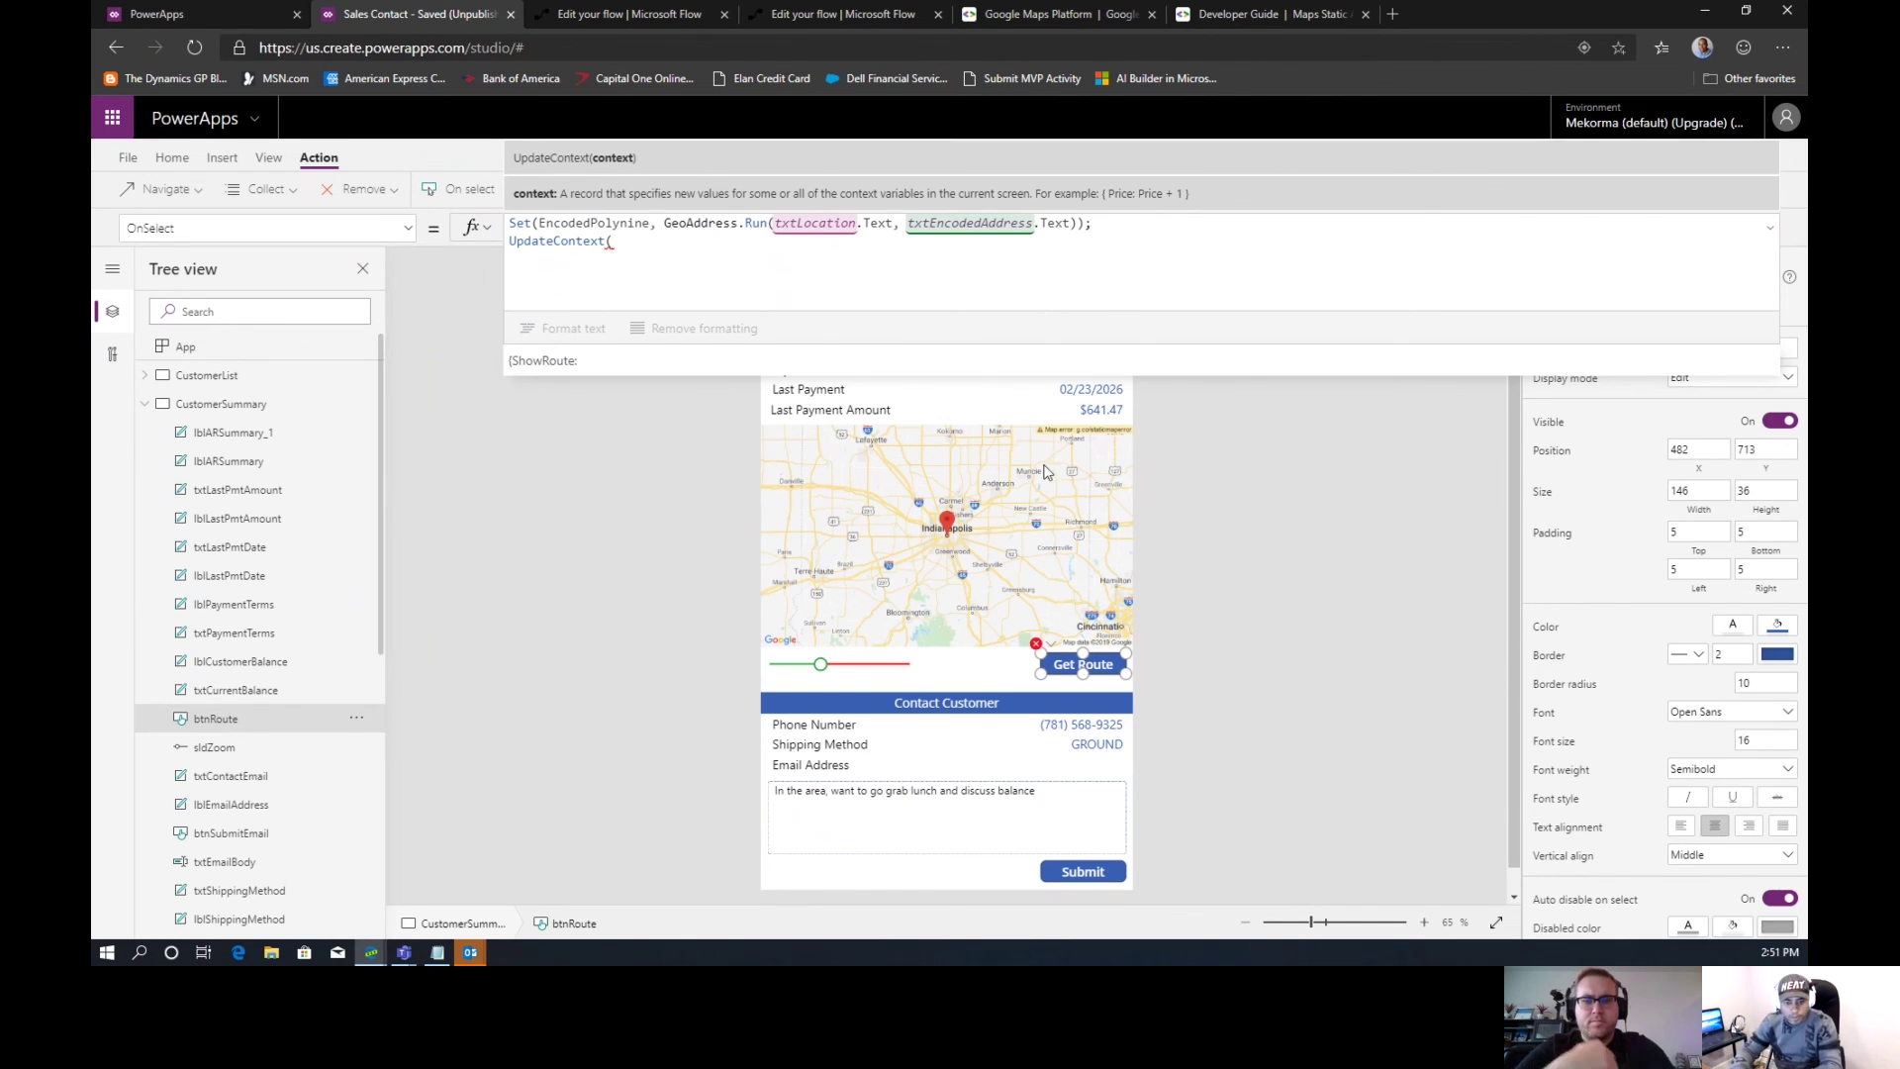
Select the Customer Summary screen and collapse the formula bar to one line
left_click(1011, 406)
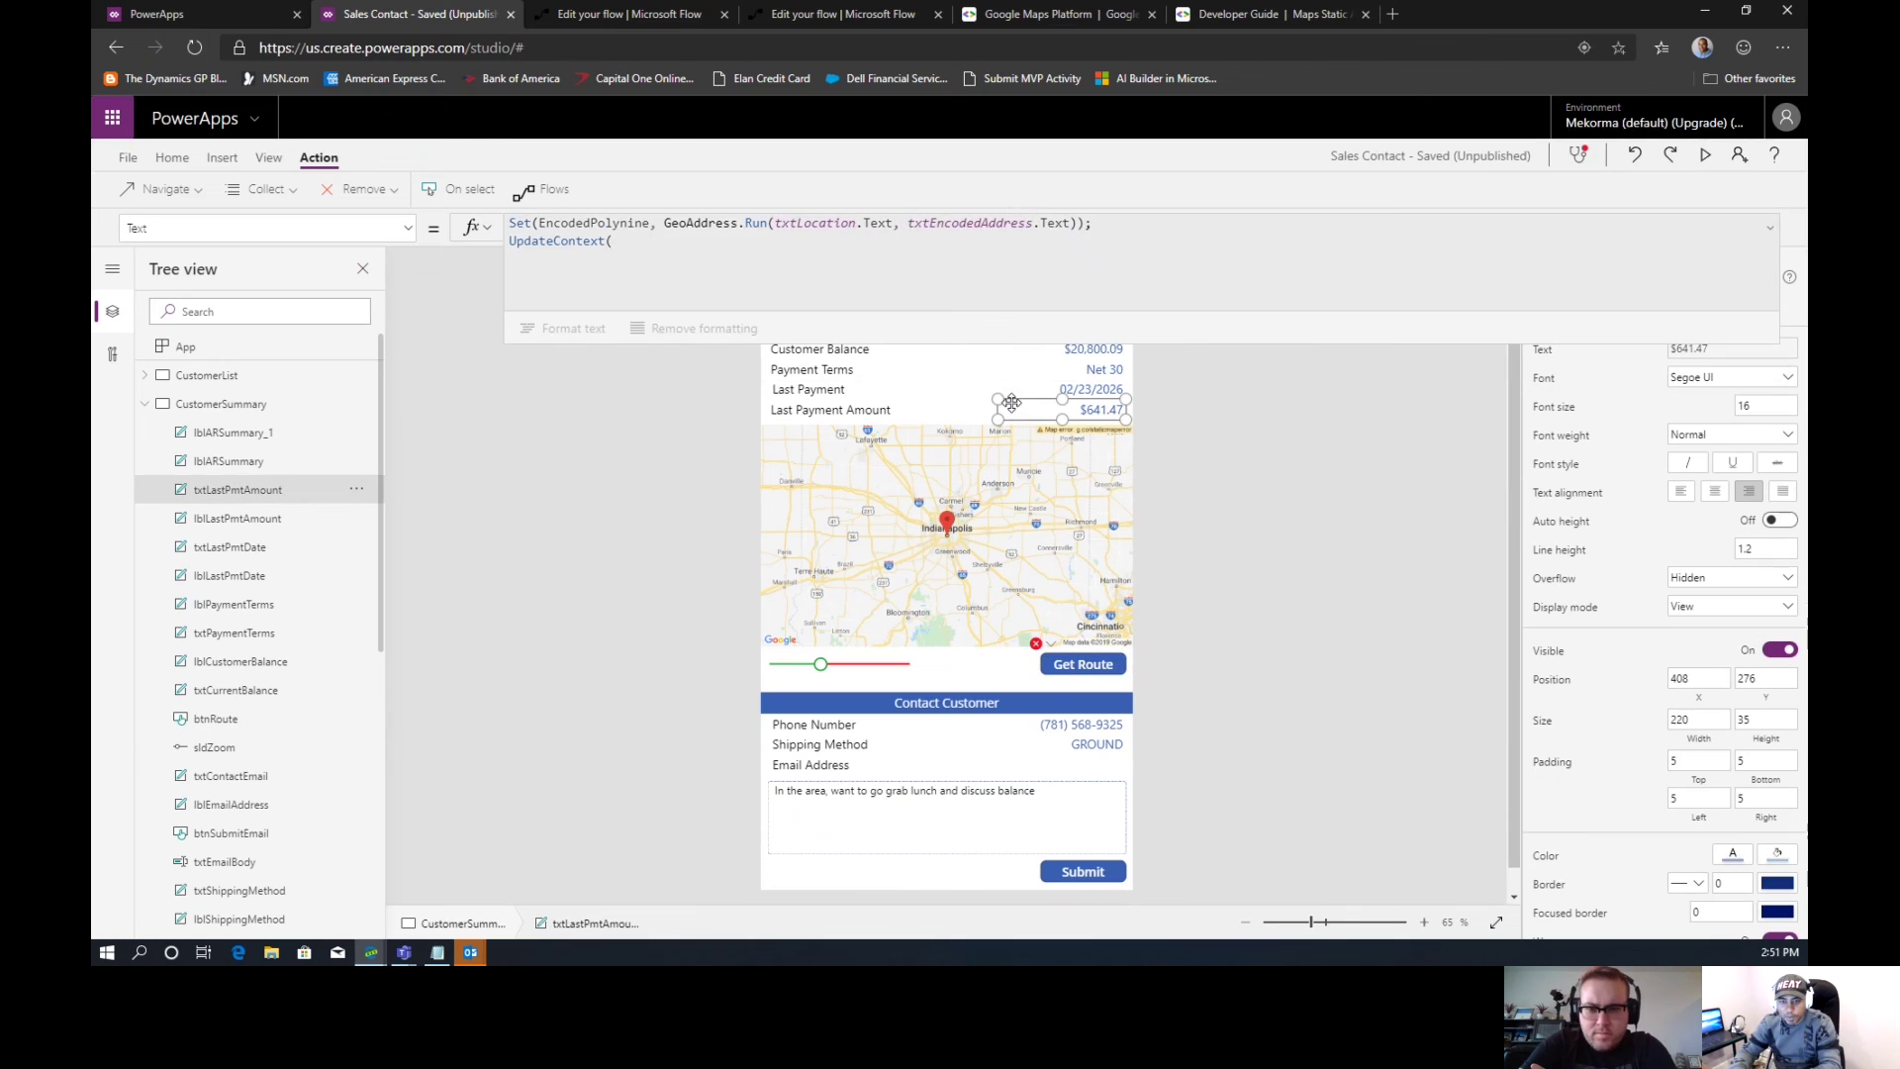
left_click(1131, 364)
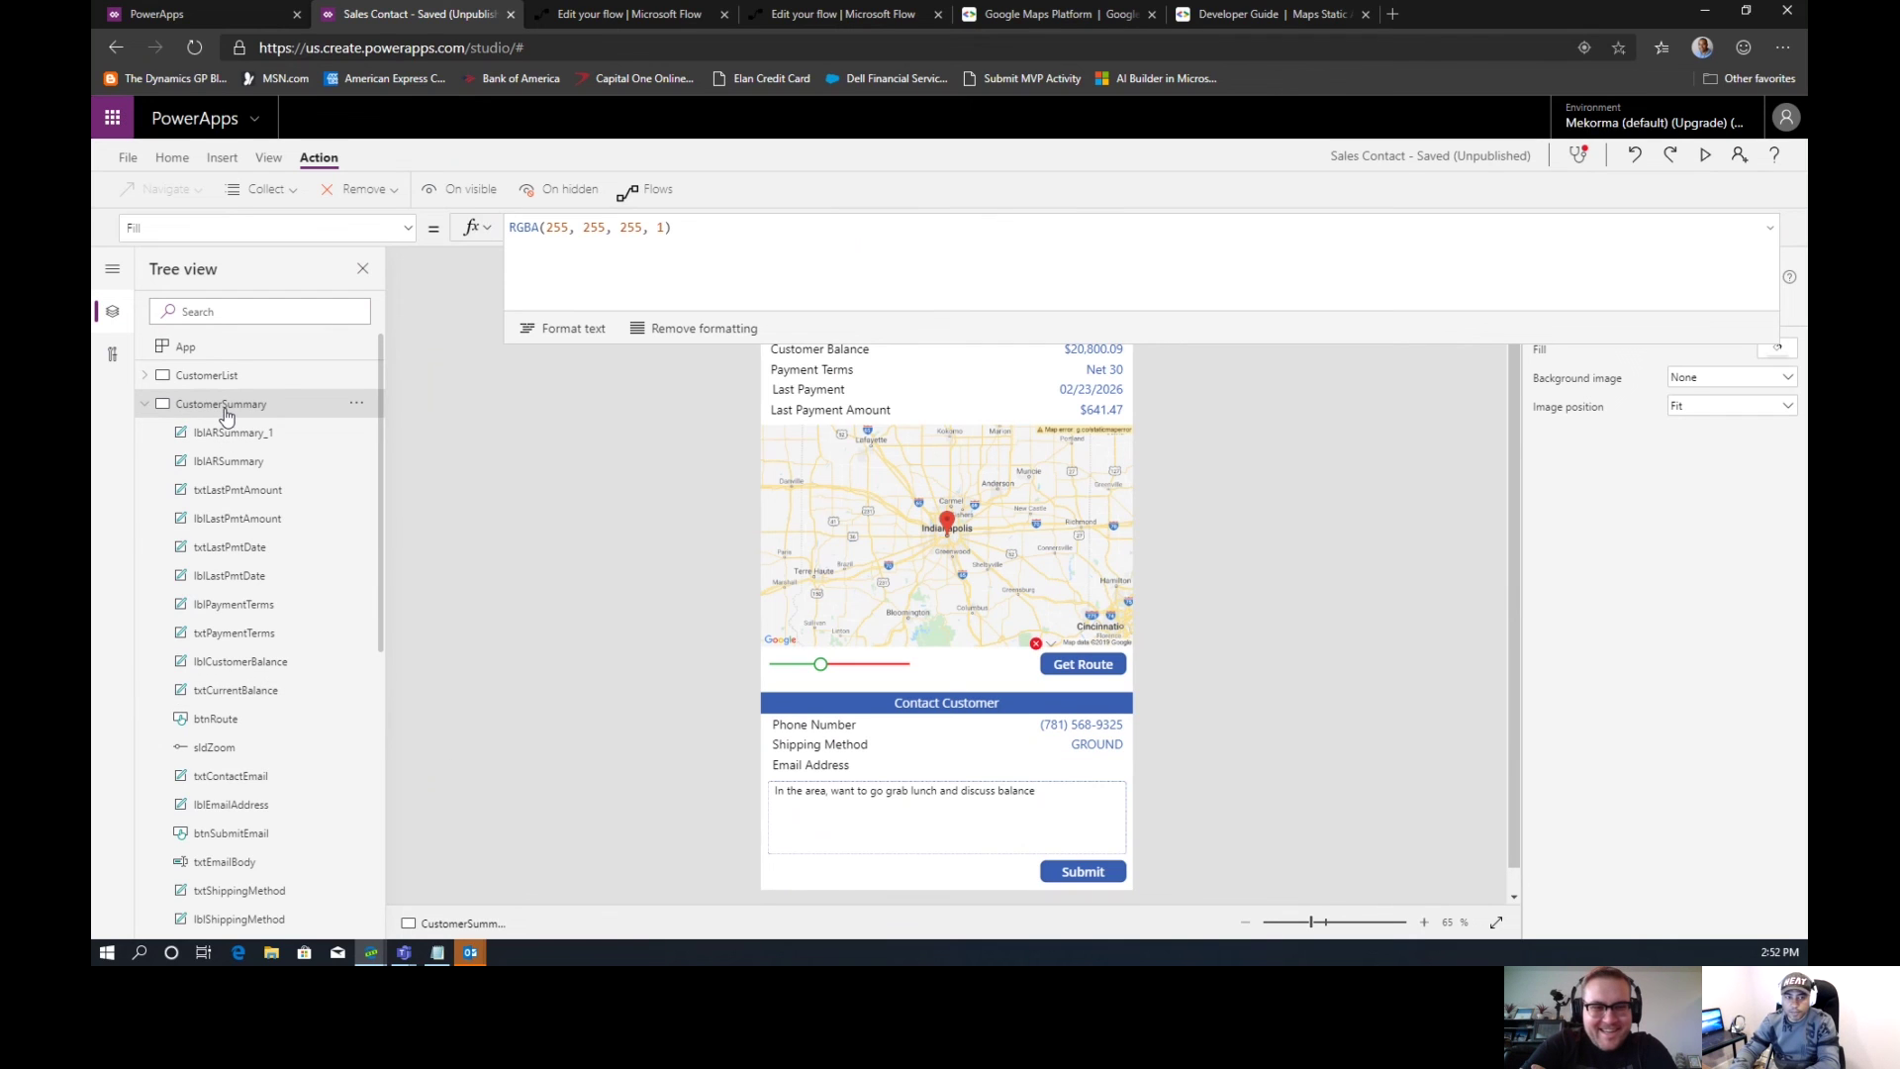
left_click_drag(1260, 341, 1257, 155)
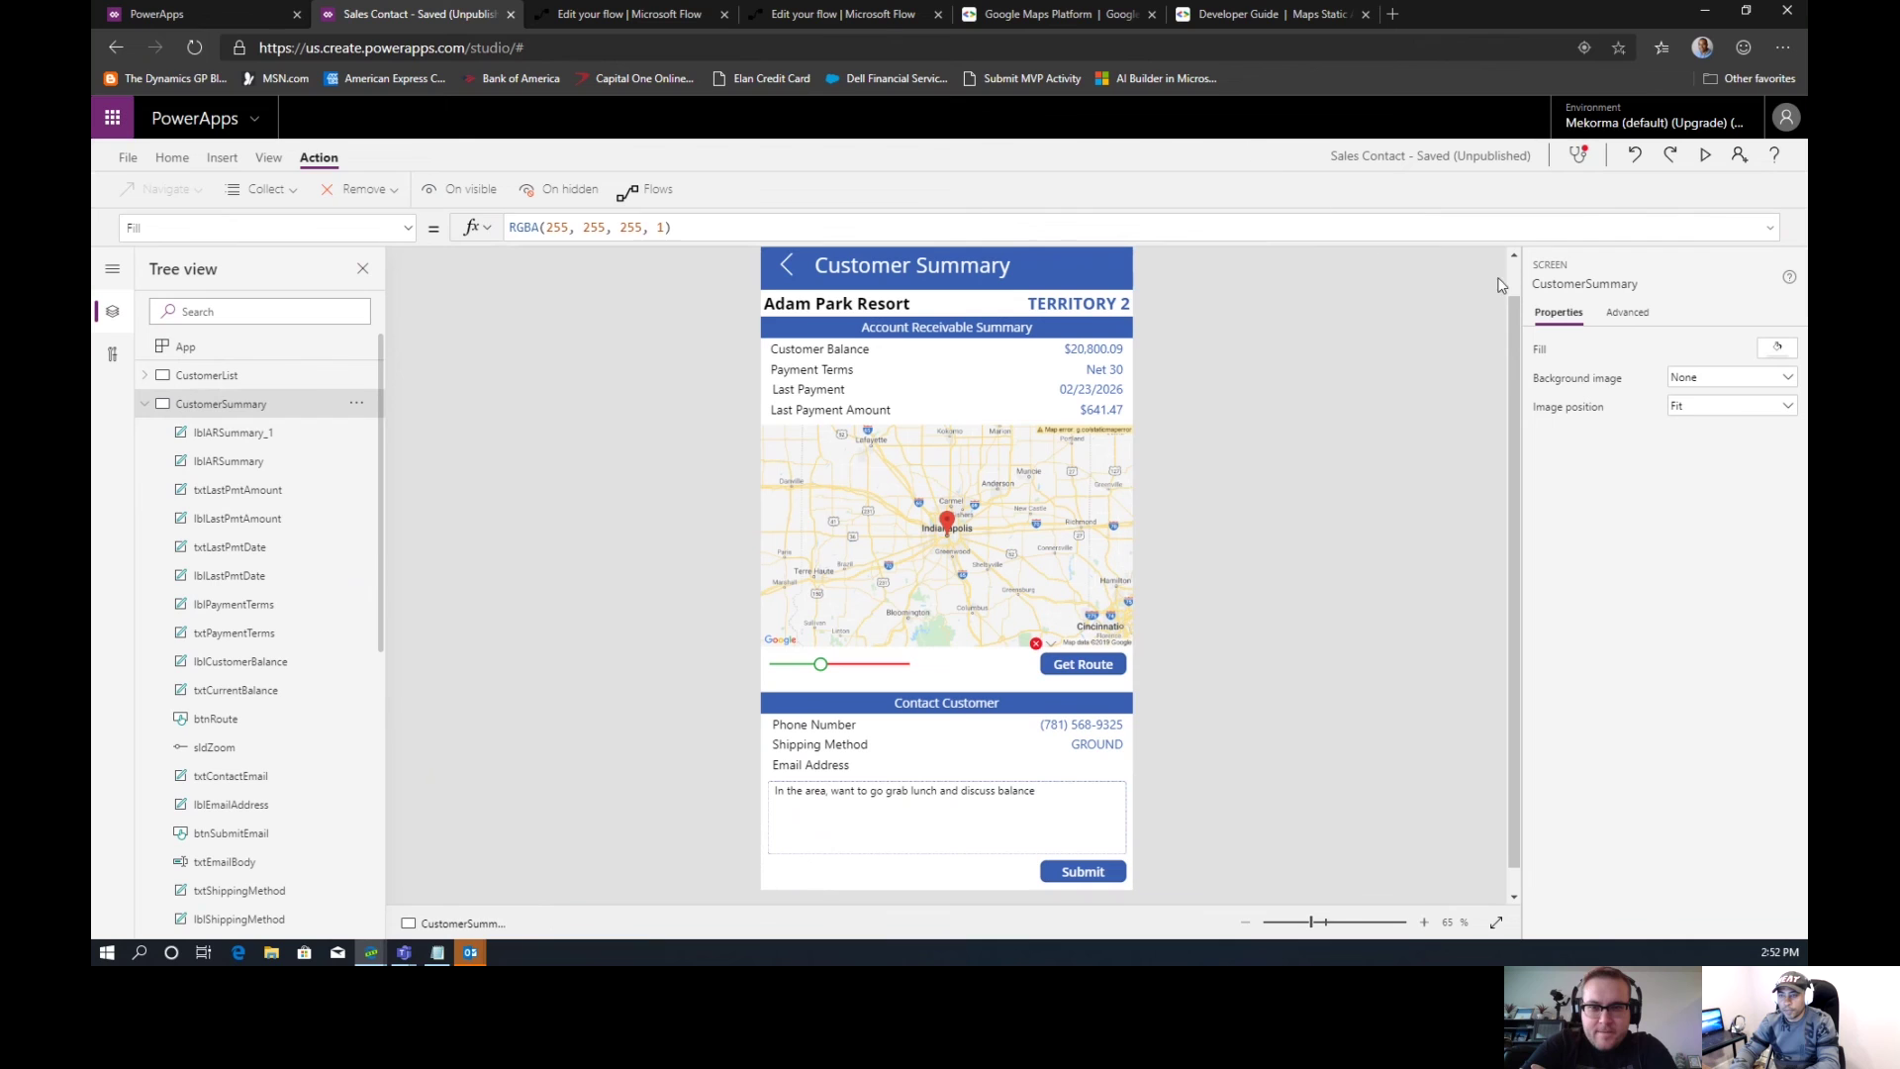
Review the screen's OnVisible formula, then reselect Get Route with an expanded formula bar
left_click(1617, 316)
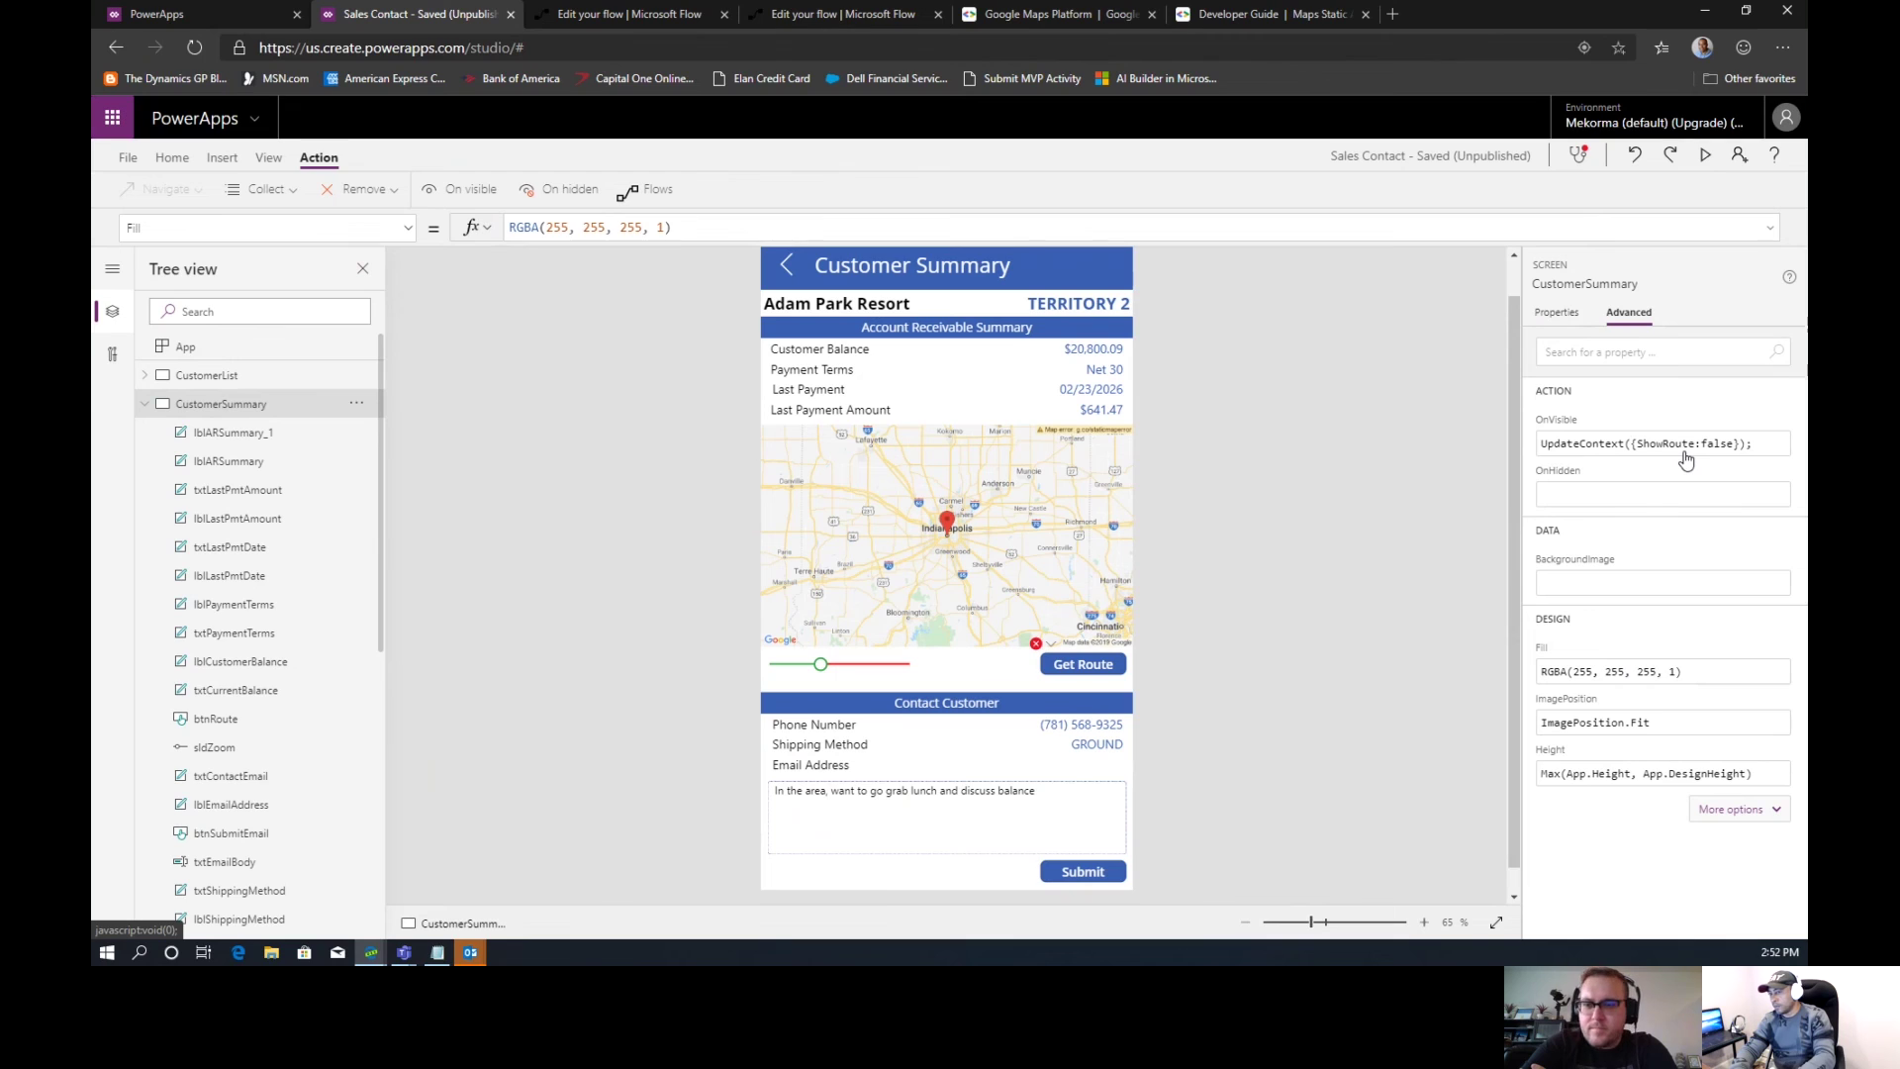
left_click(1057, 667)
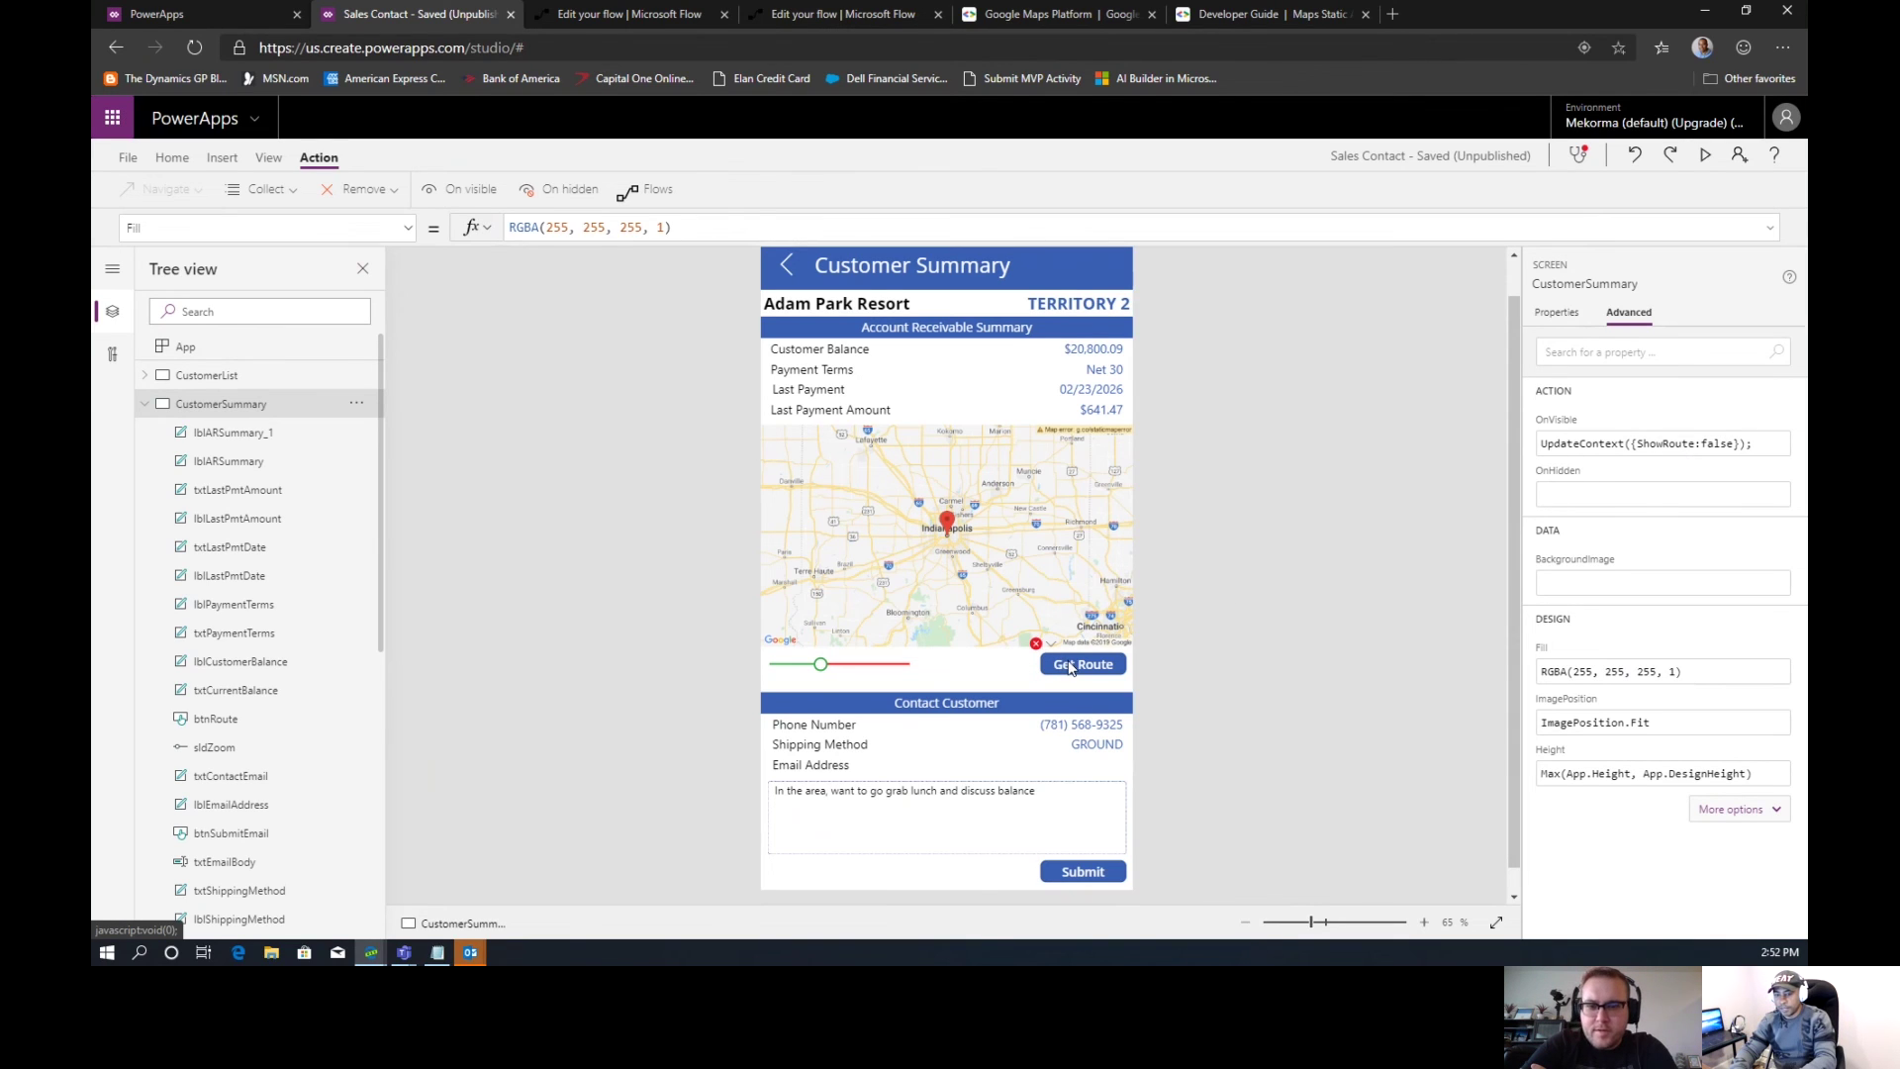
left_click_drag(1162, 255, 1154, 351)
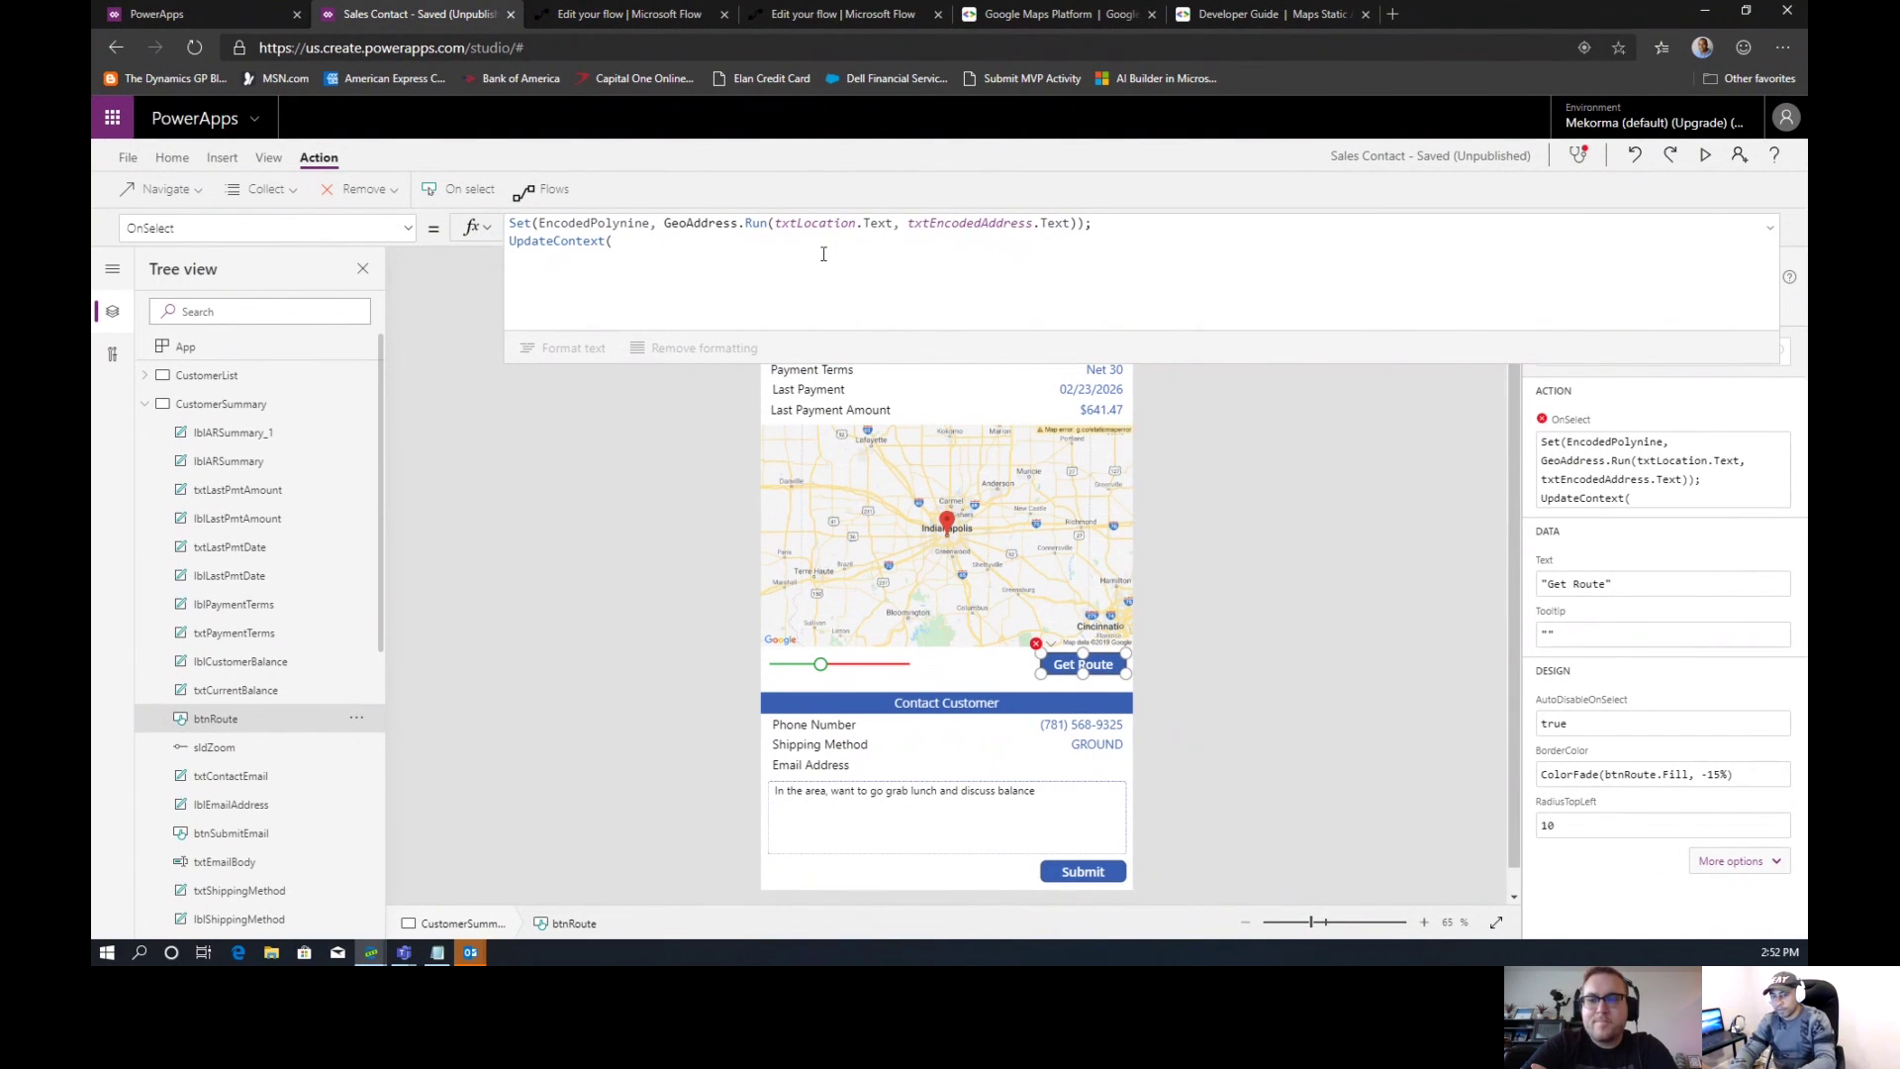
Complete Get Route's second line as UpdateContext({ShowRoute:true});
left_click(791, 252)
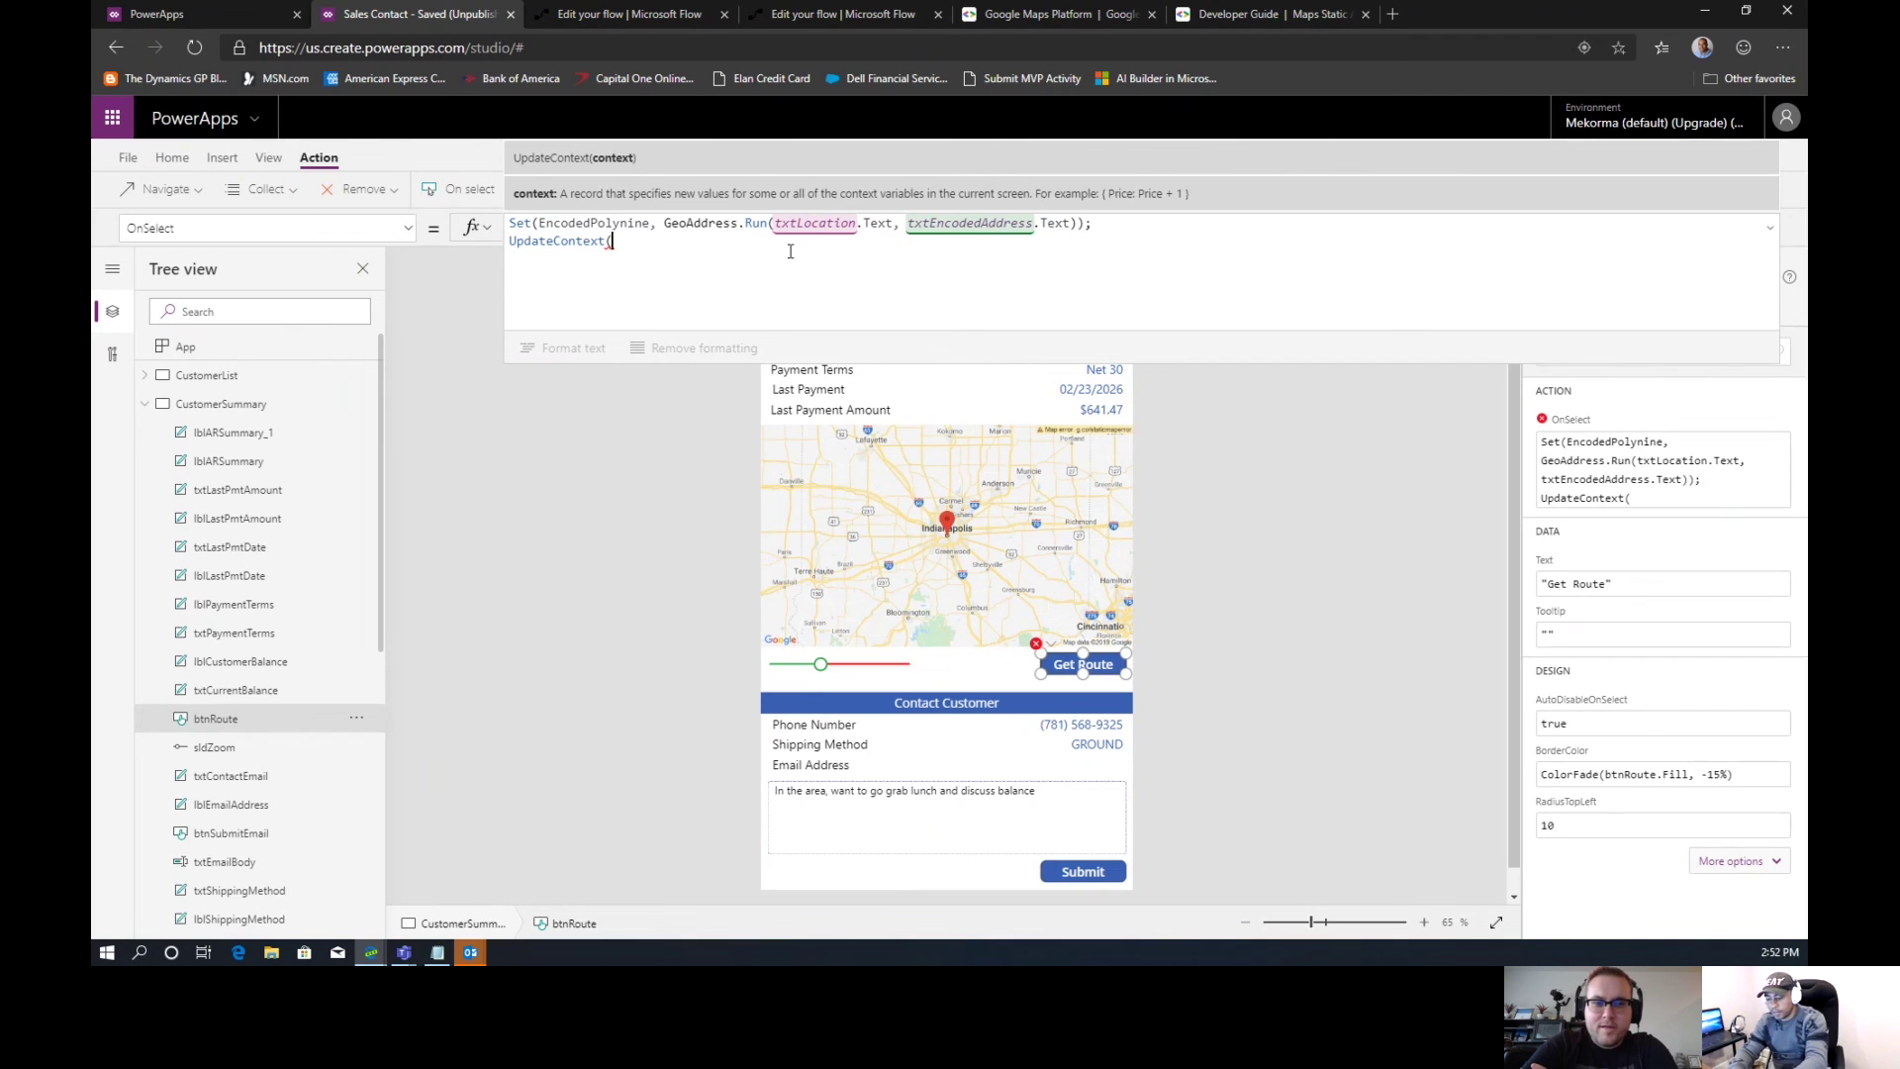
type("S")
key("BackSpace")
type("{Shoe")
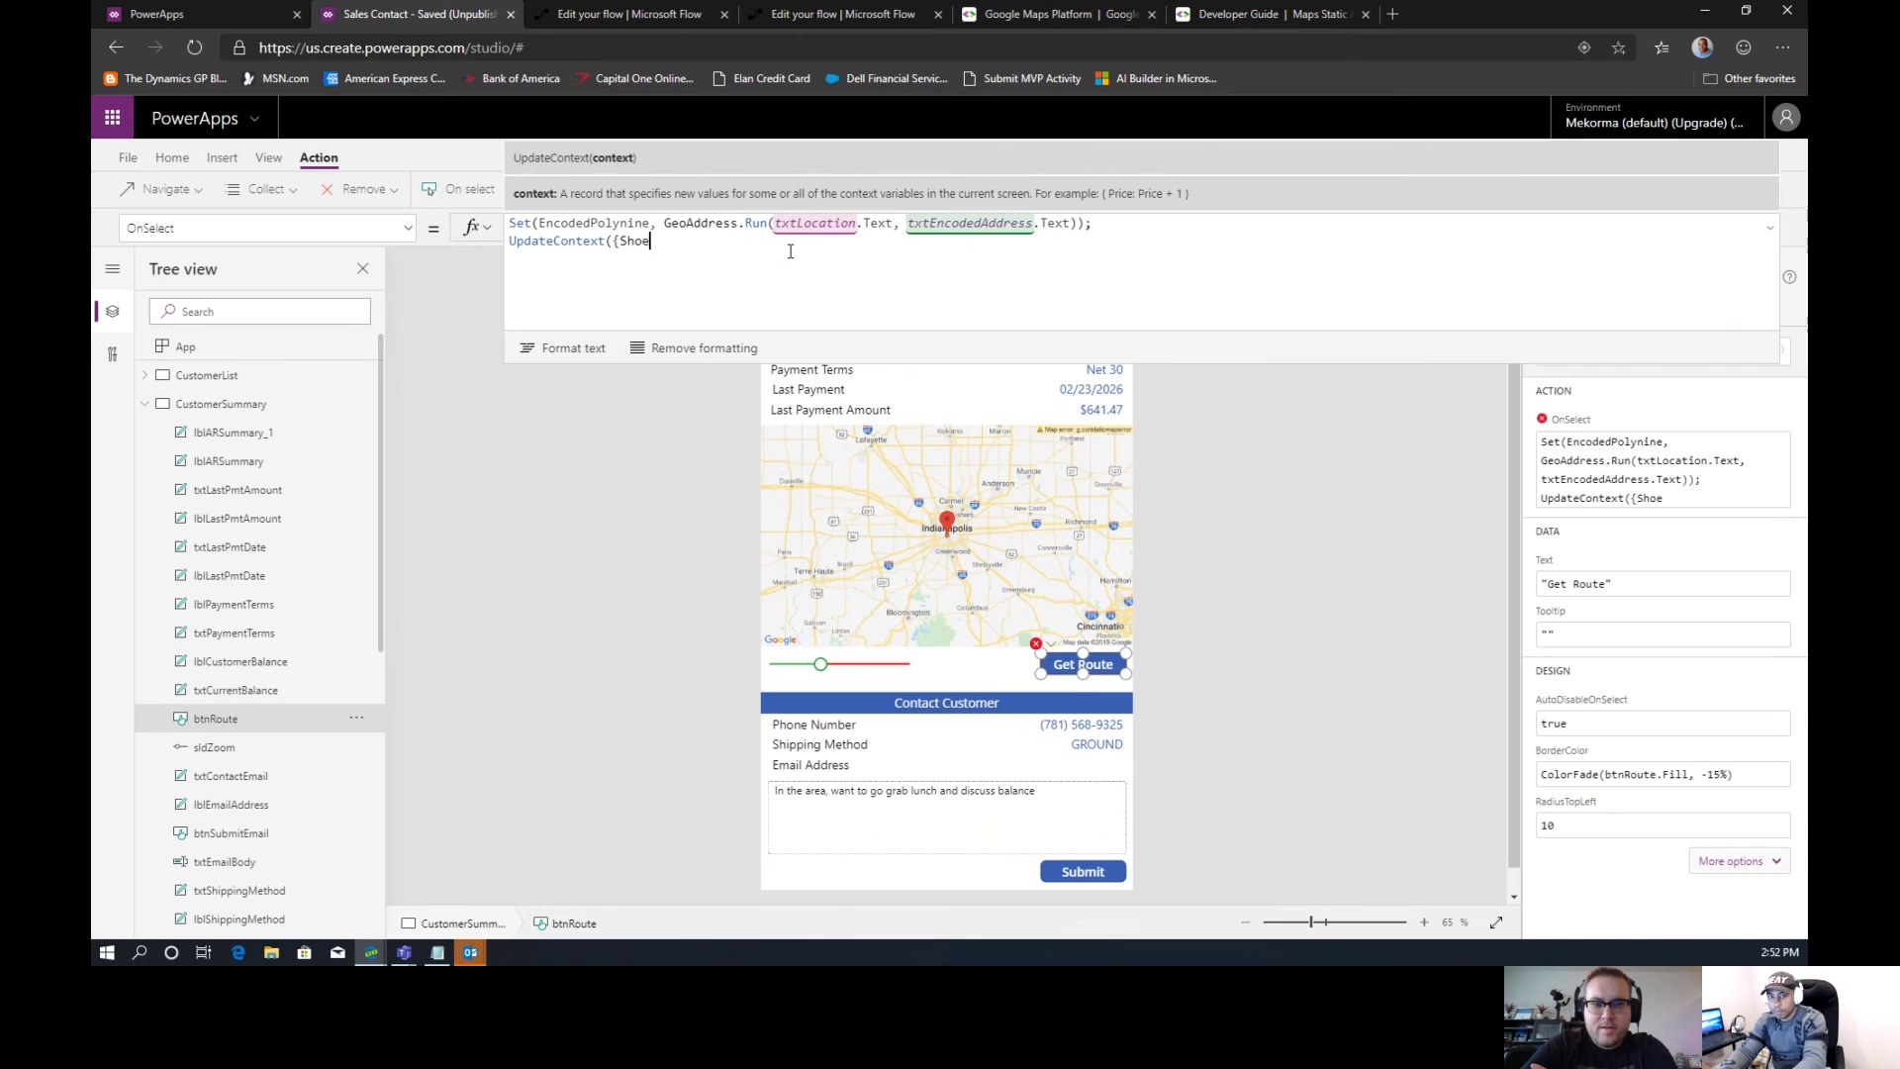
key("BackSpace")
type("wR")
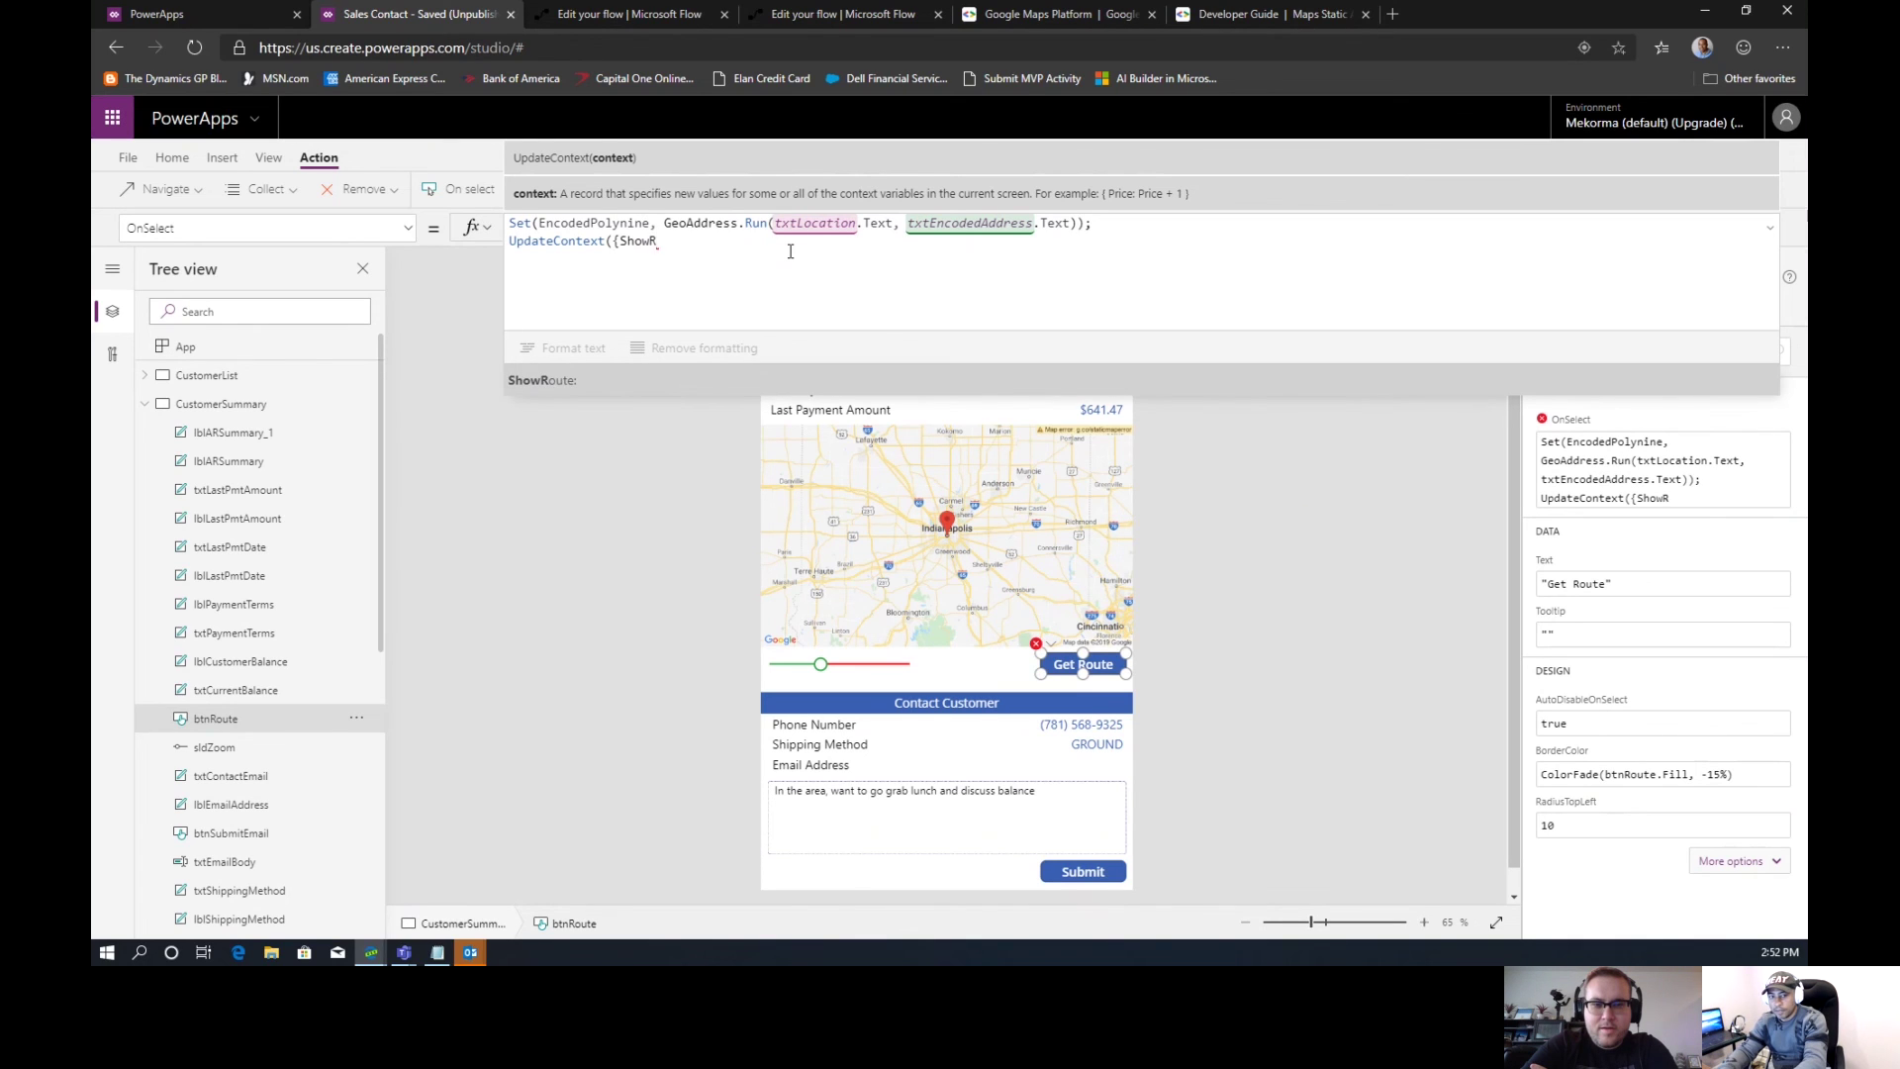
key("Tab")
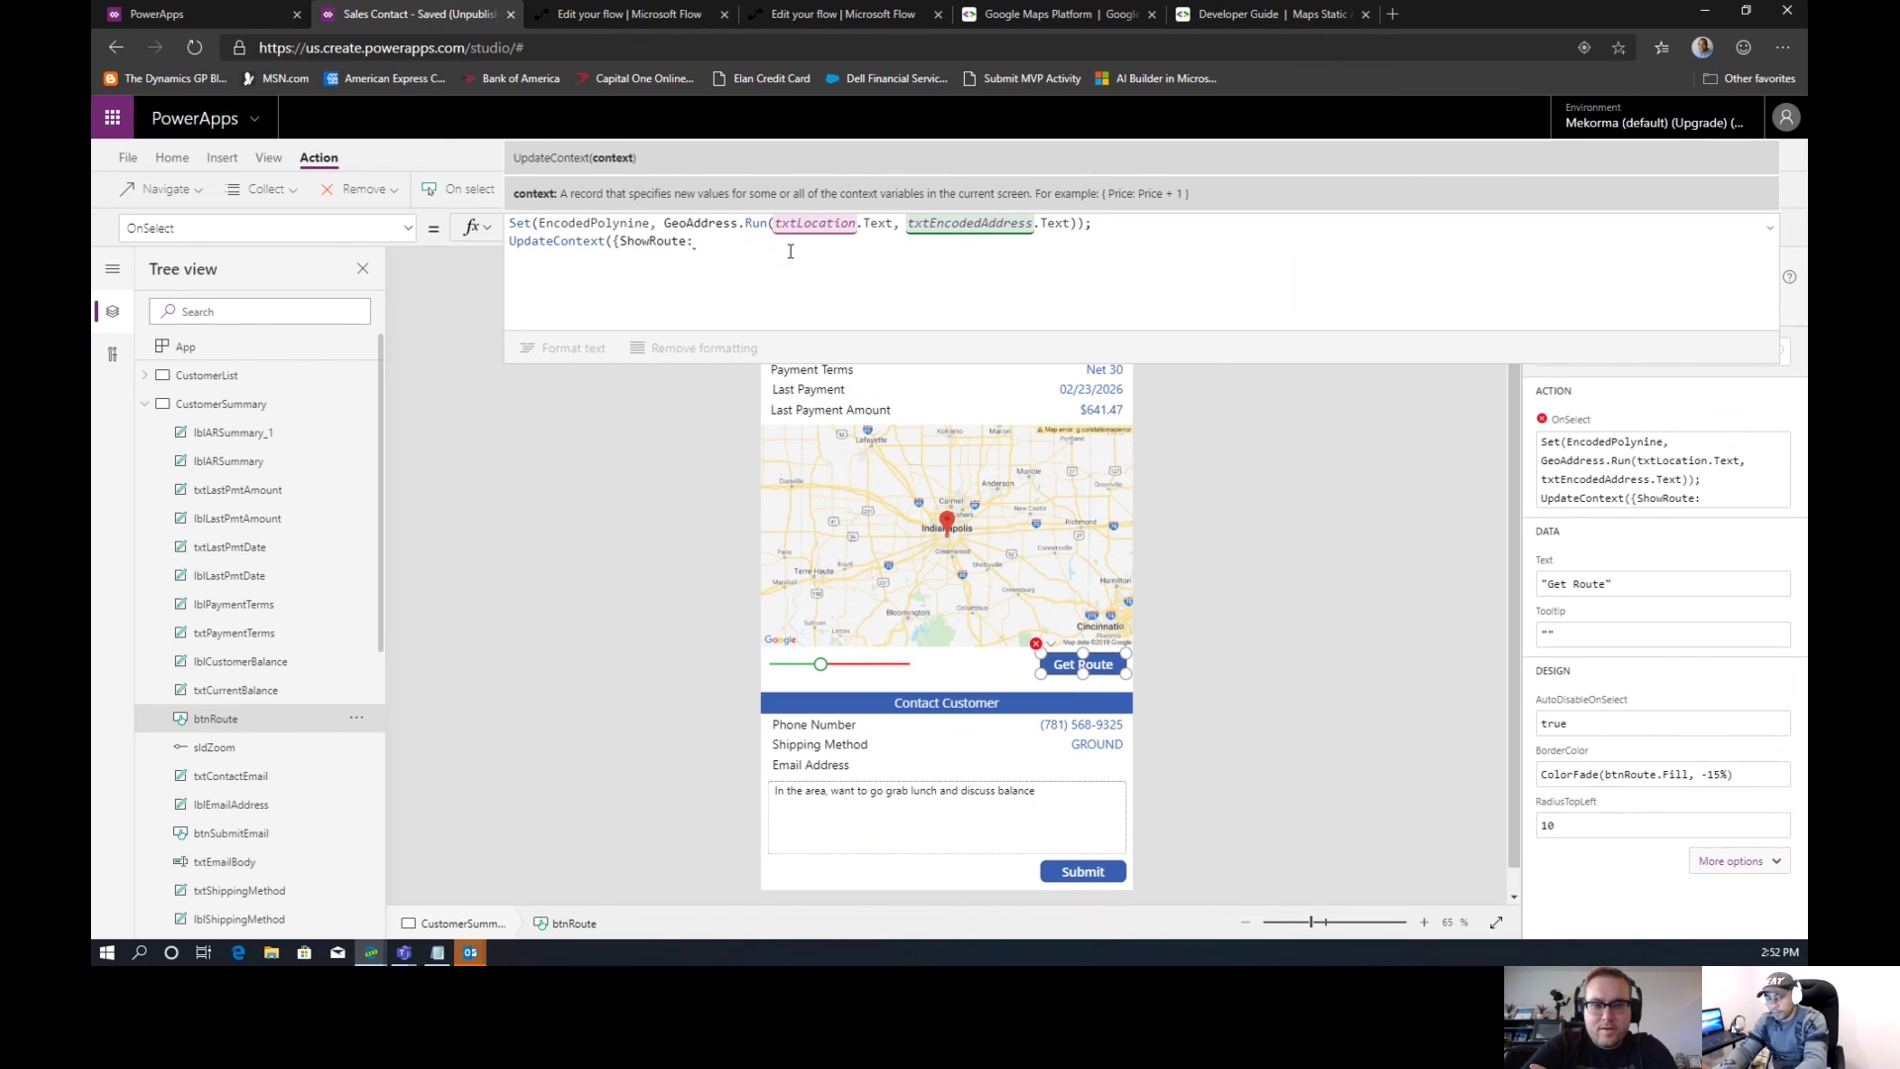
type("true")
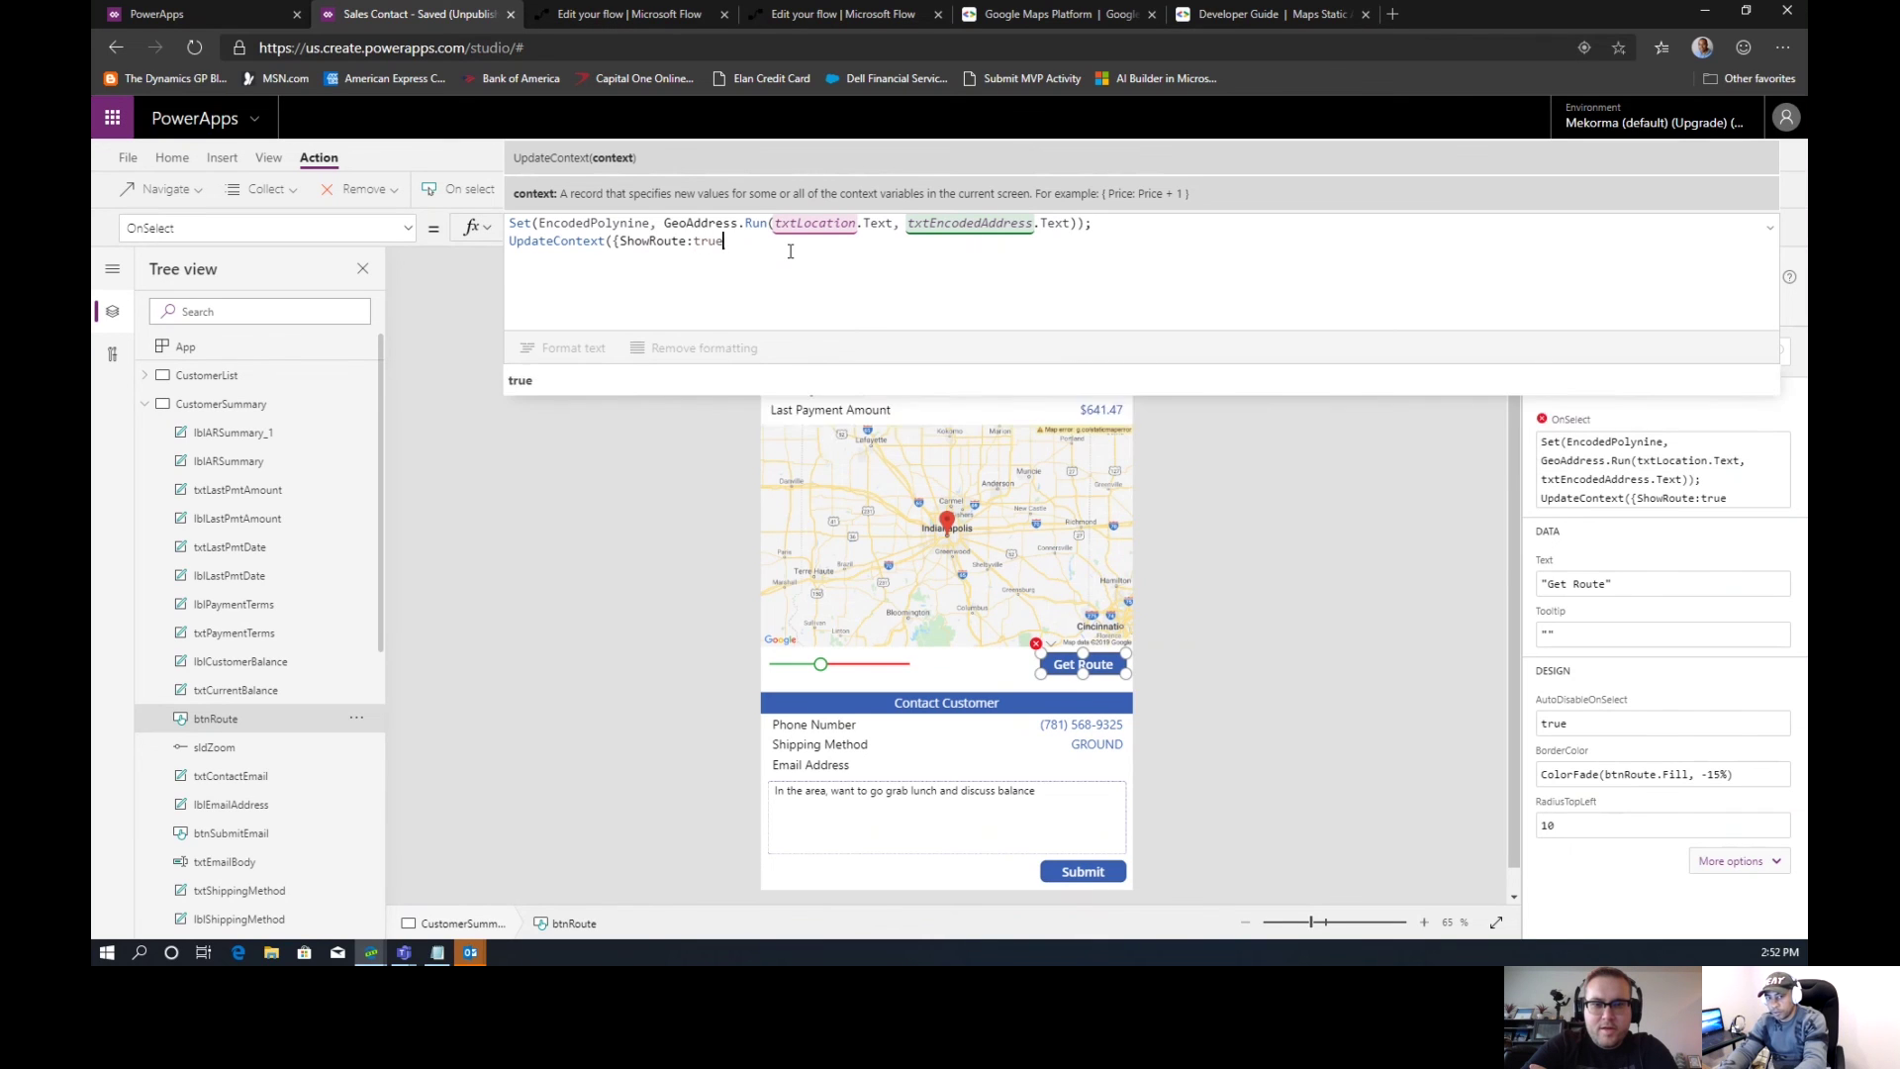
type("})")
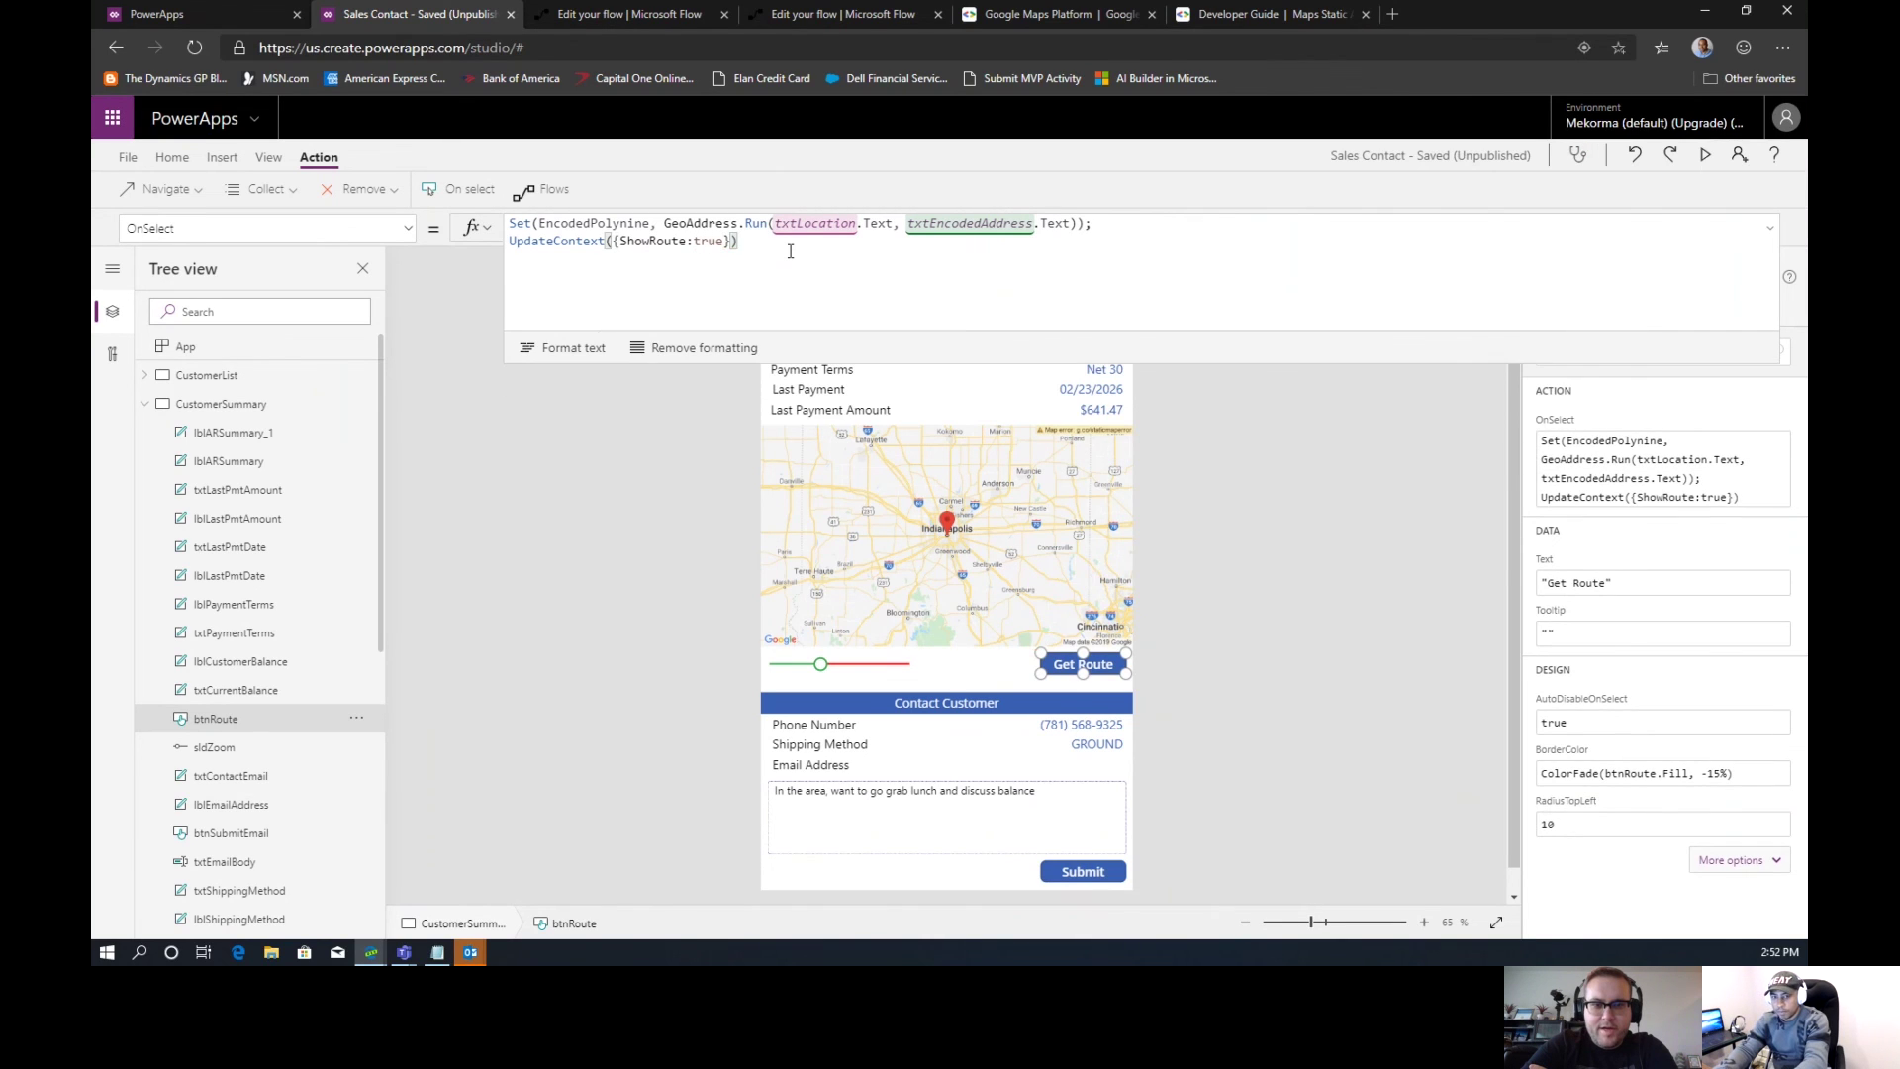
type(";")
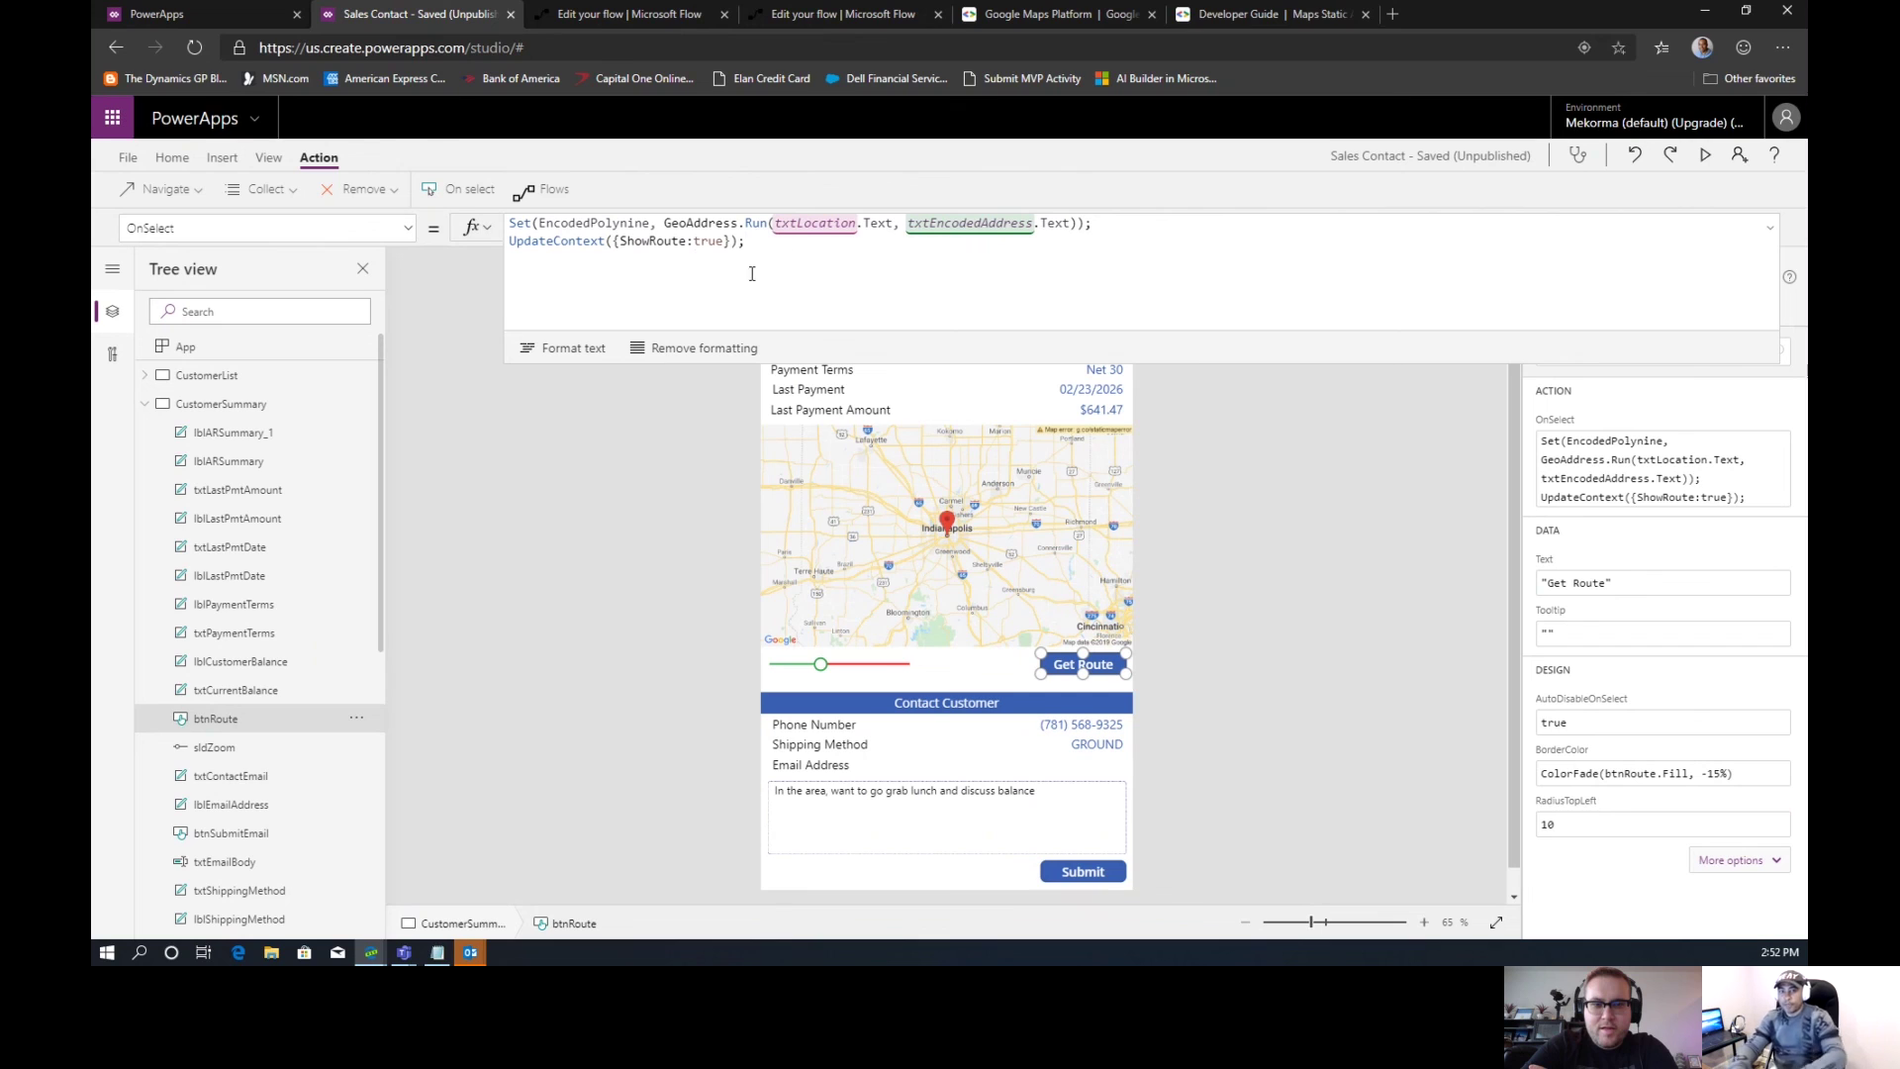
Select the map image to check its If(!ShowRoute, txtEncodedUrl.Text, txtDecodedPolyline.Text) Image formula
left_click(813, 441)
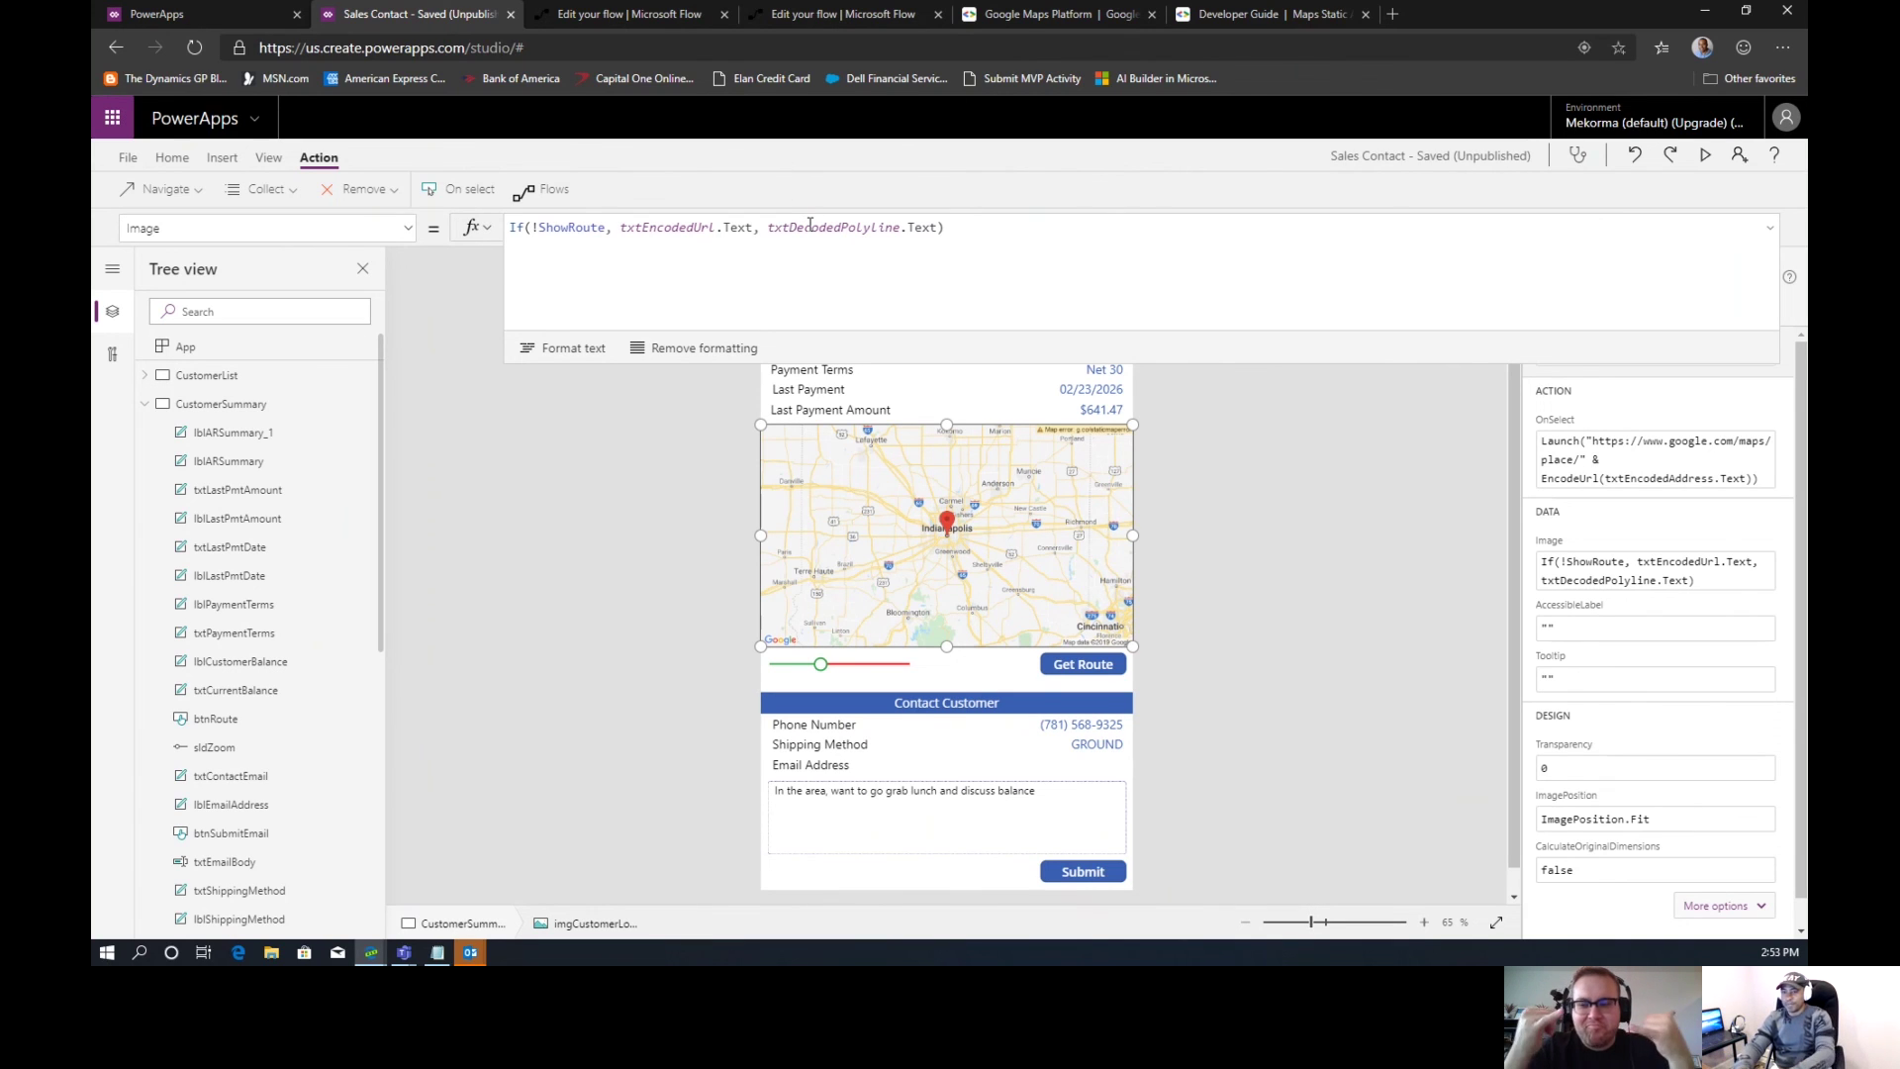
In preview, get the route and zoom the map out from 8 to 6
left_click(1705, 157)
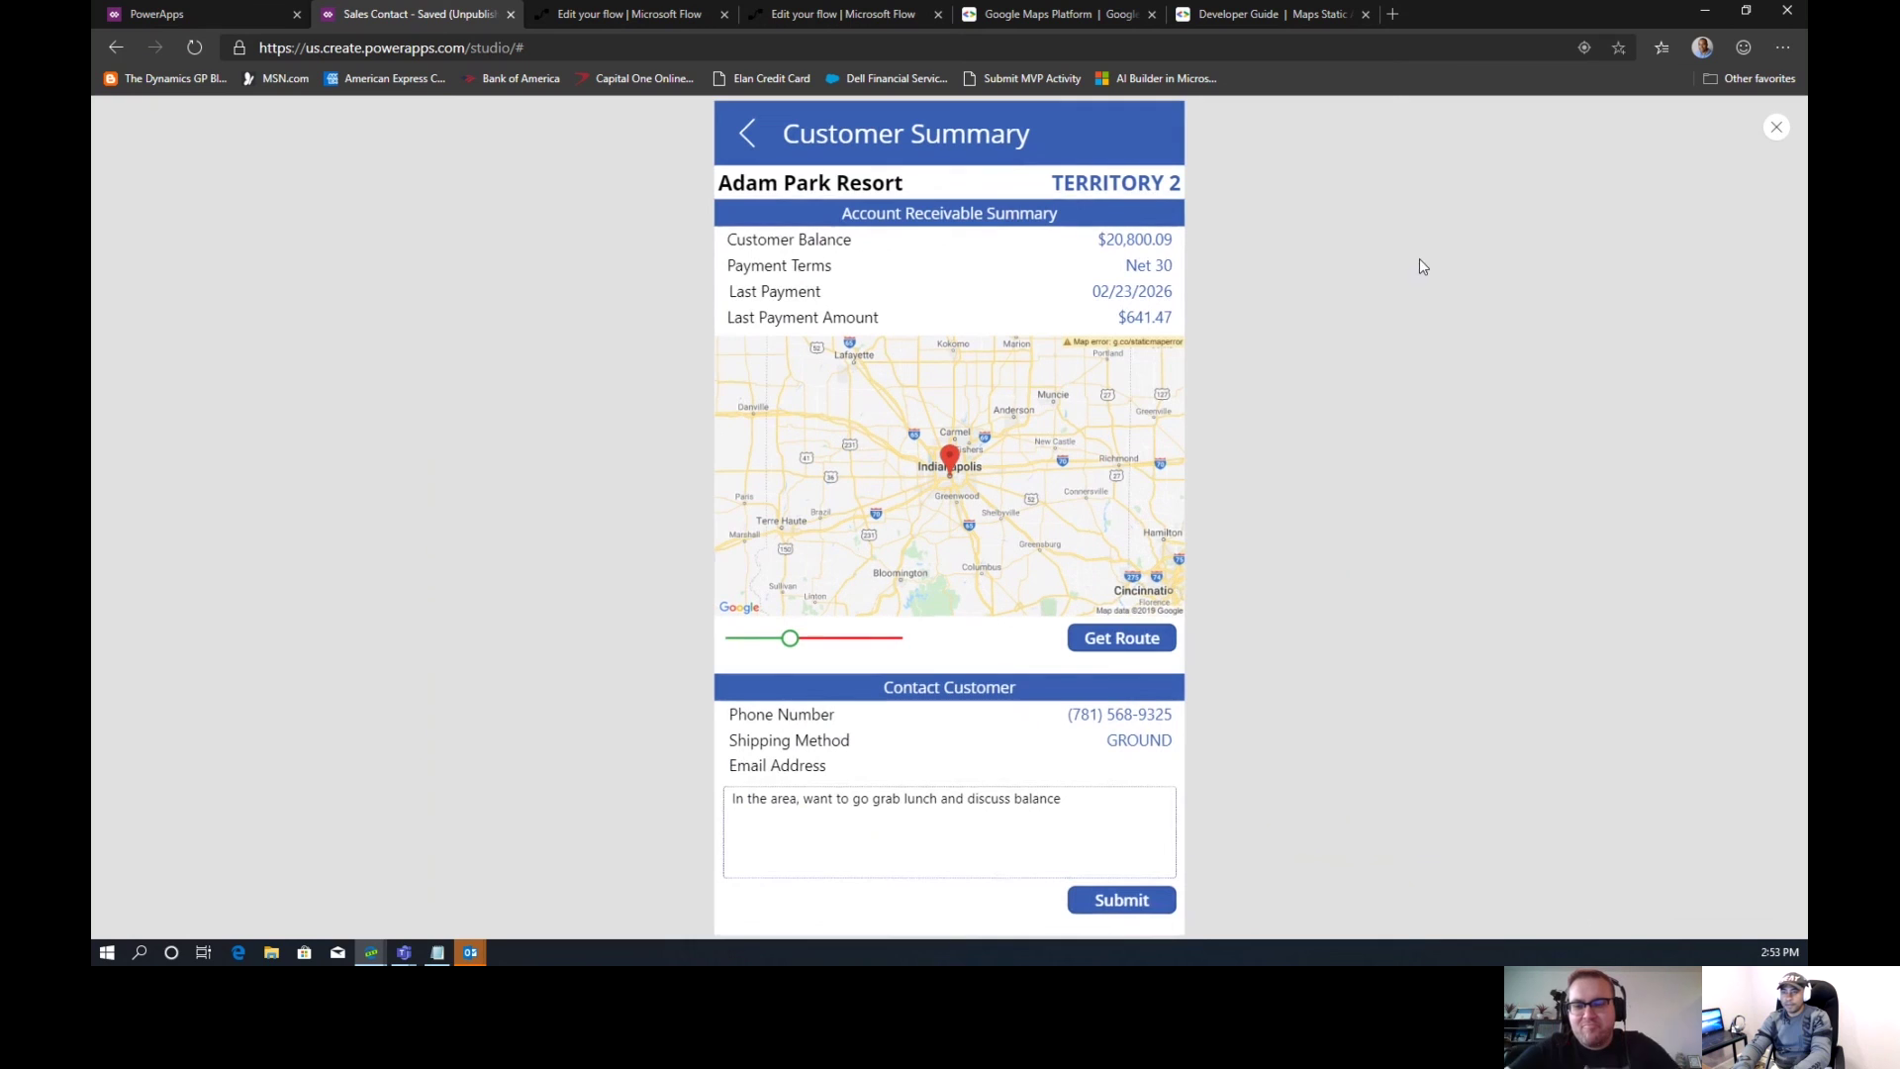
left_click(1127, 643)
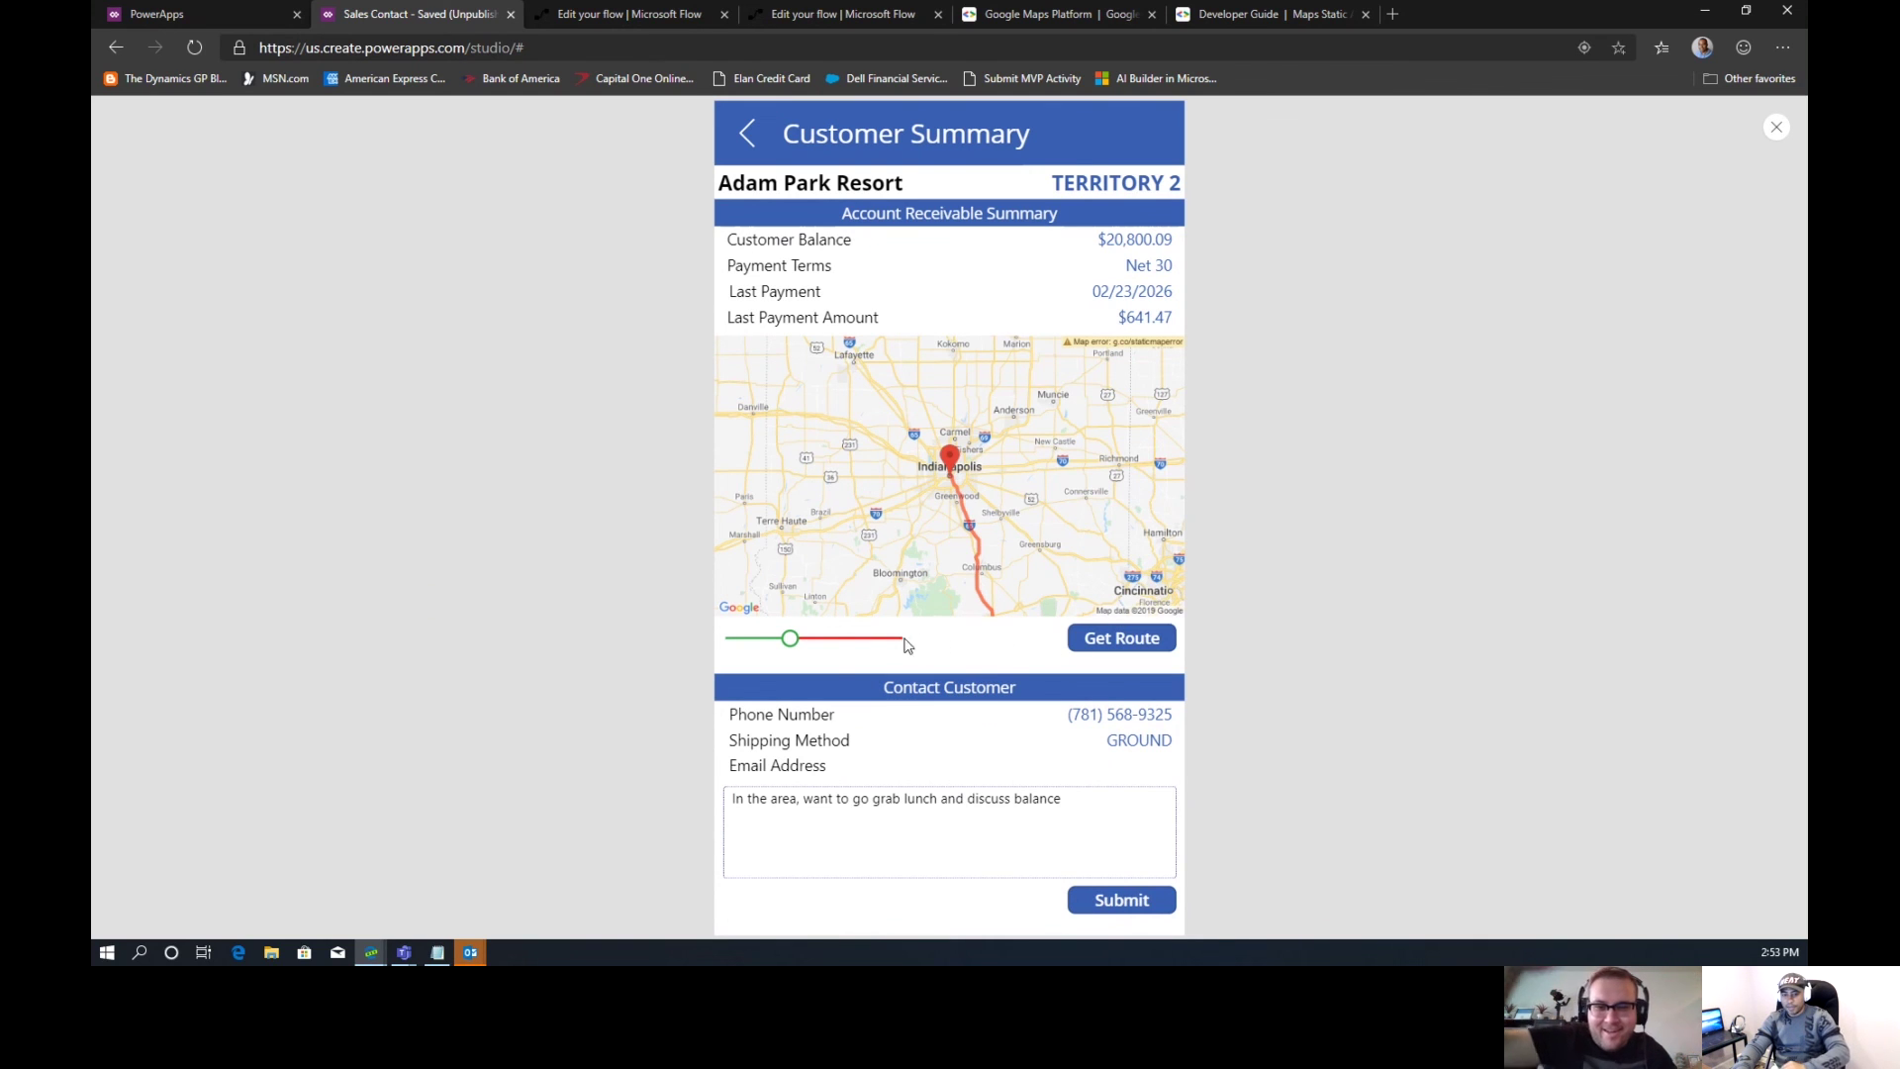
mouse_move(795, 645)
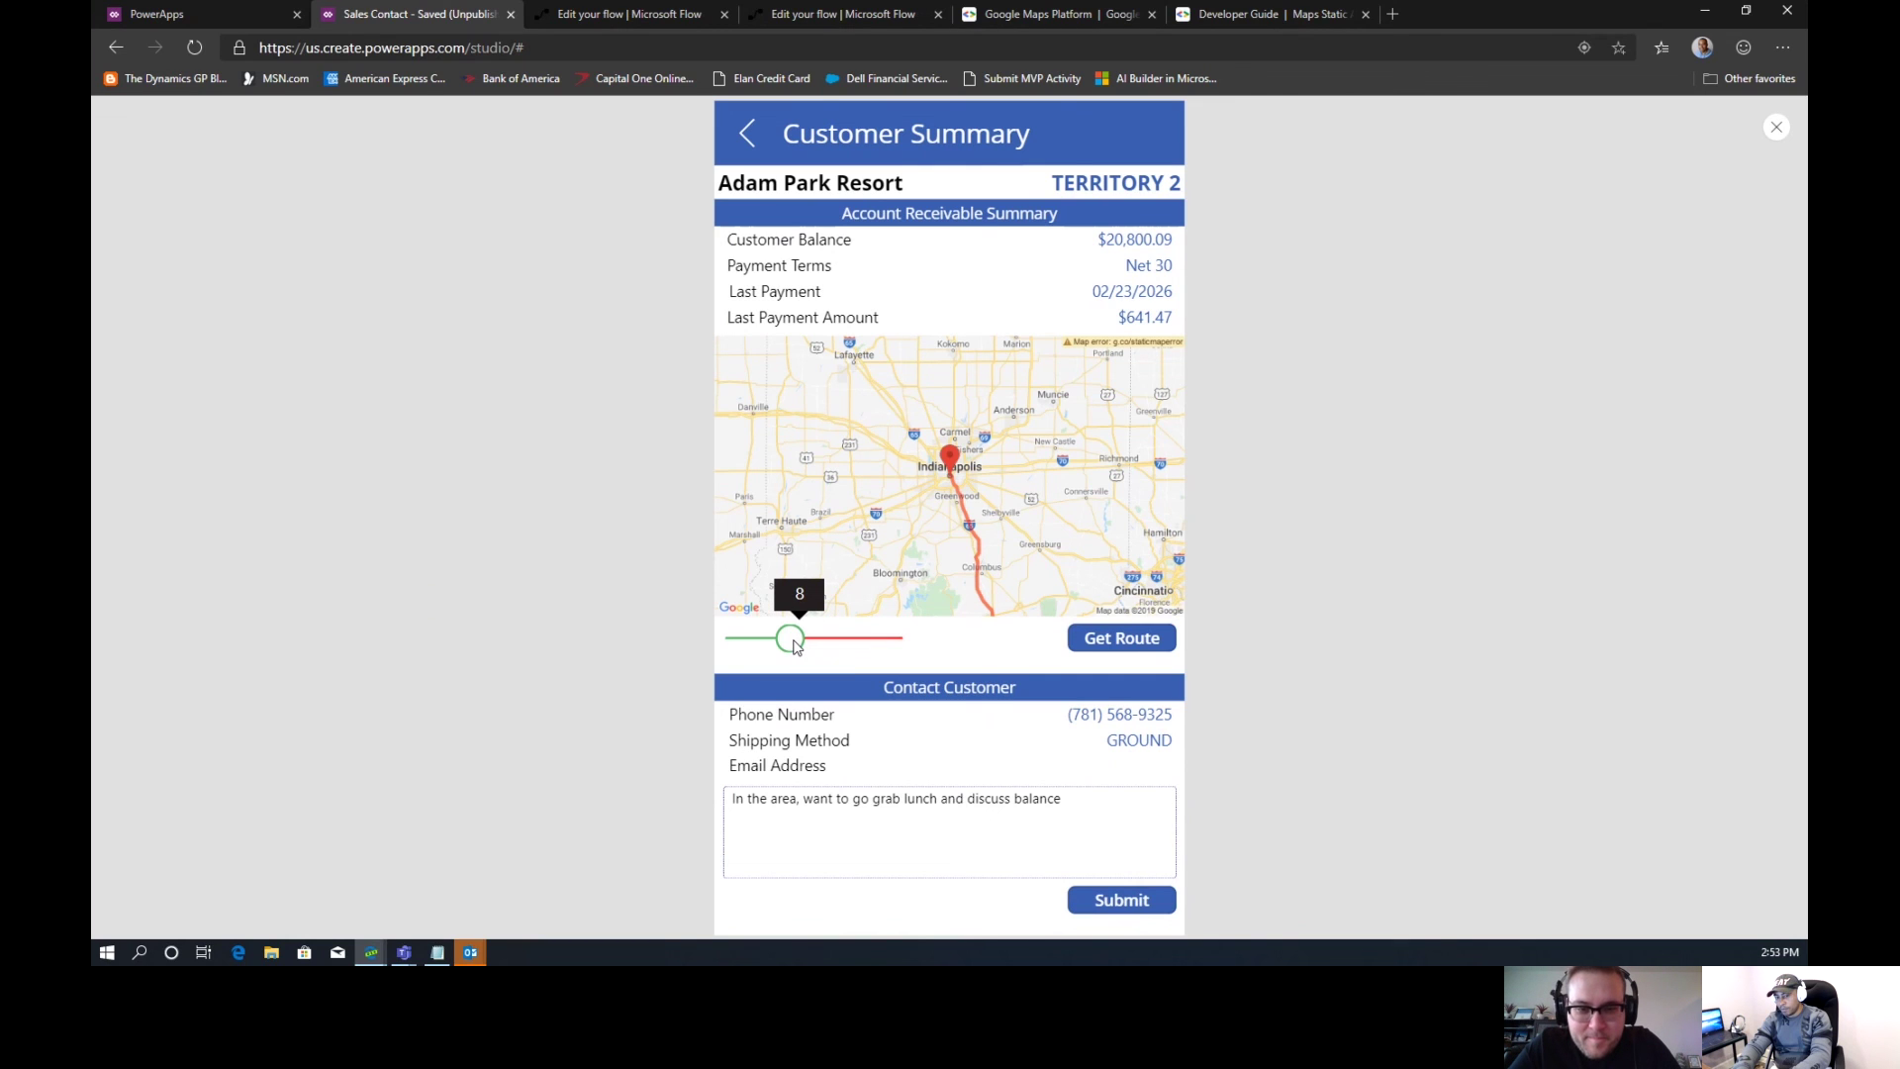
left_click_drag(795, 645, 764, 648)
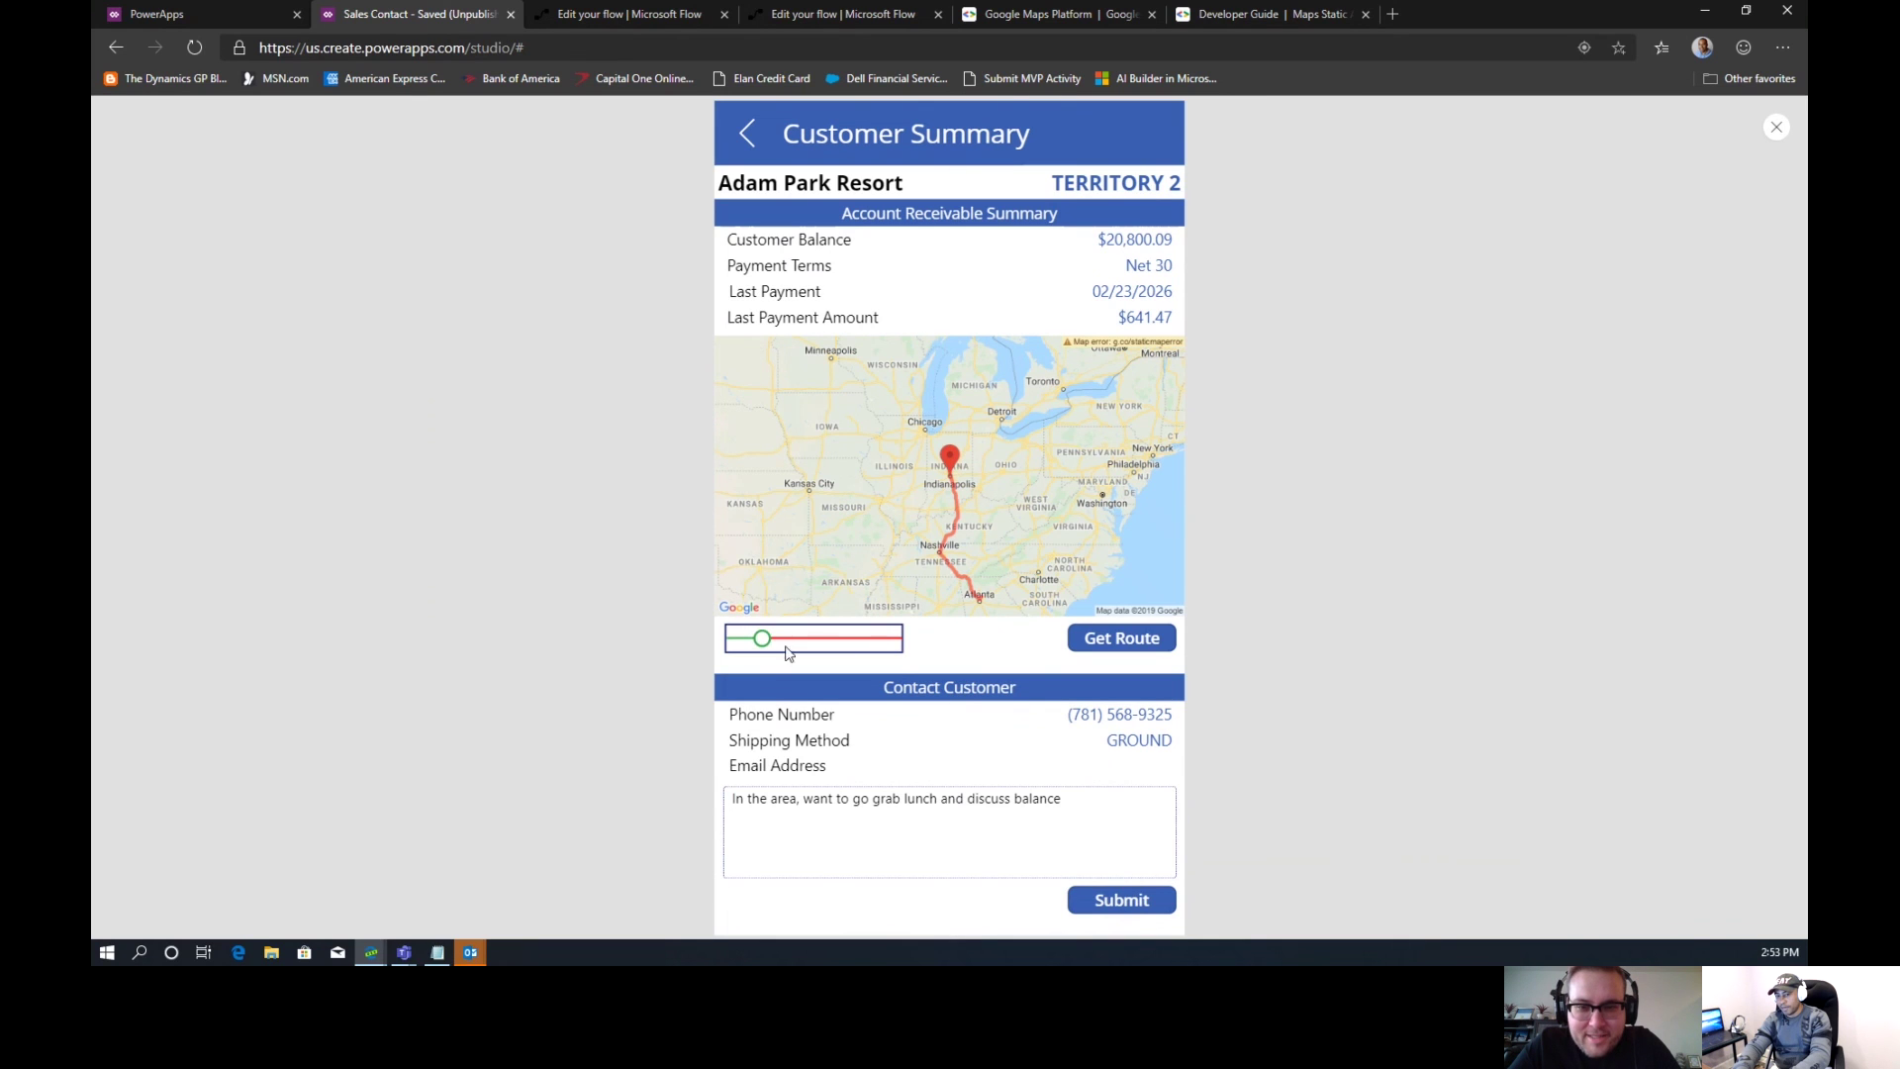